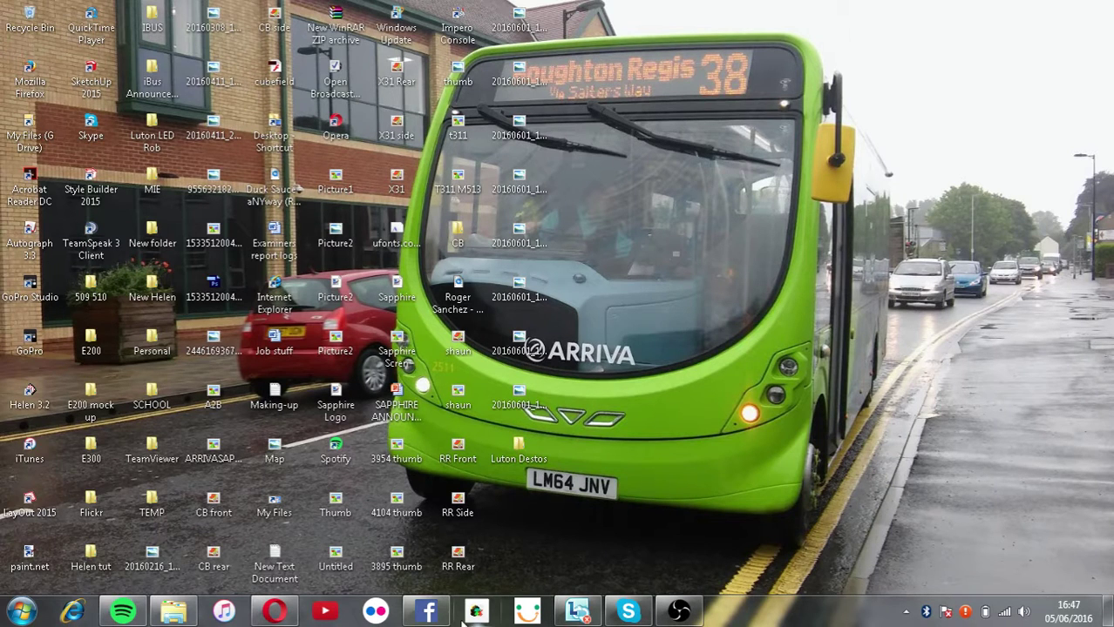
Switch to the Opera browser and load youtube.com/?gl=GB.
left_click(275, 611)
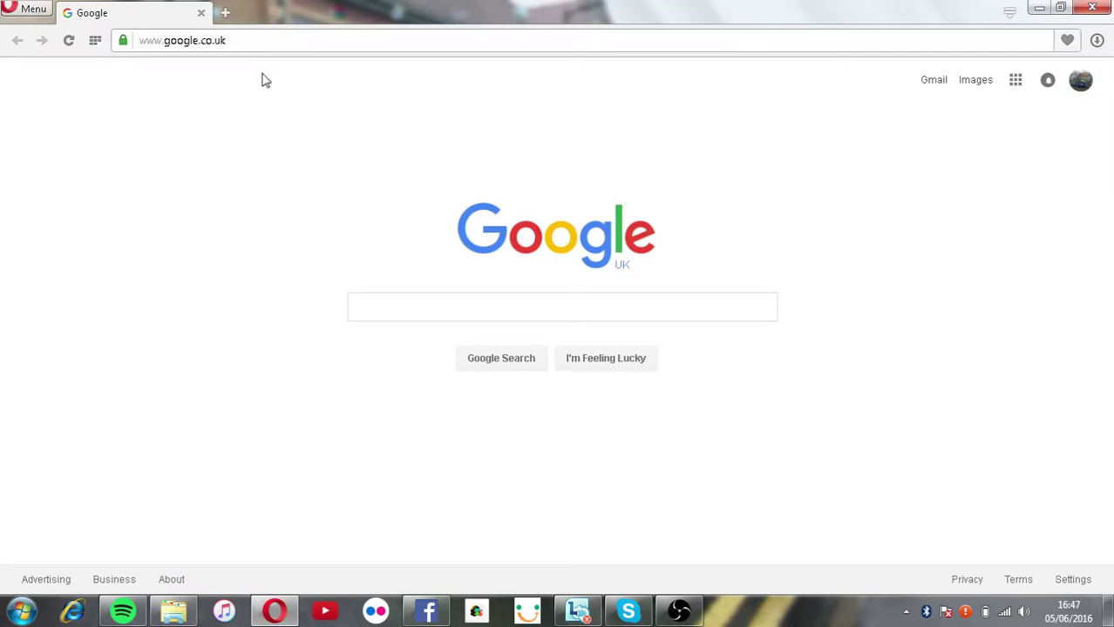
left_click(203, 40)
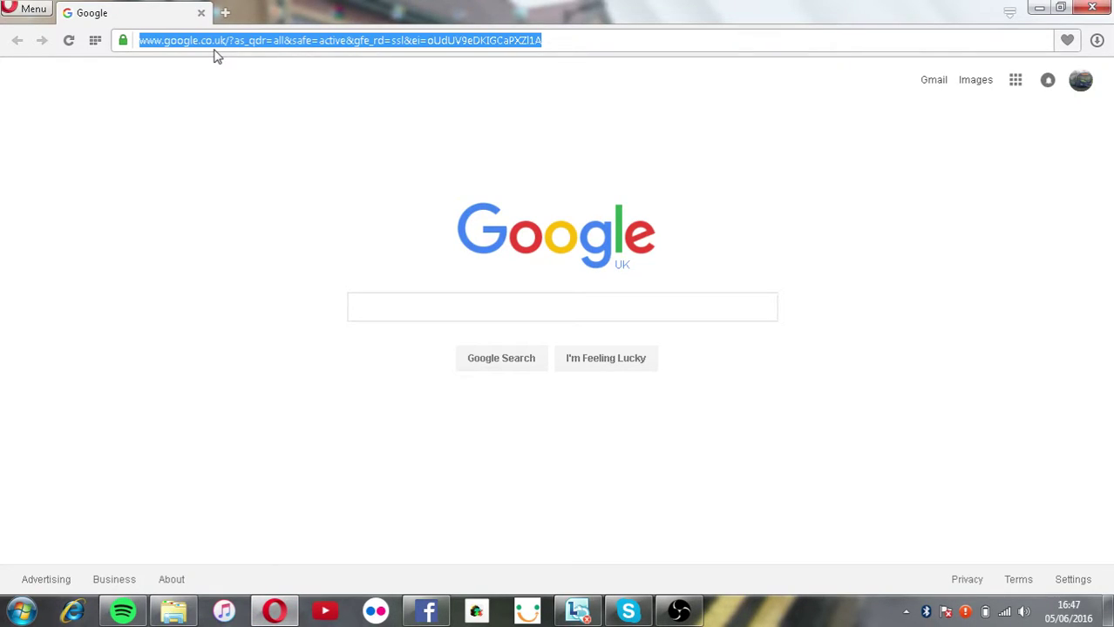
type("youtube.com/?gl=GB")
key("Return")
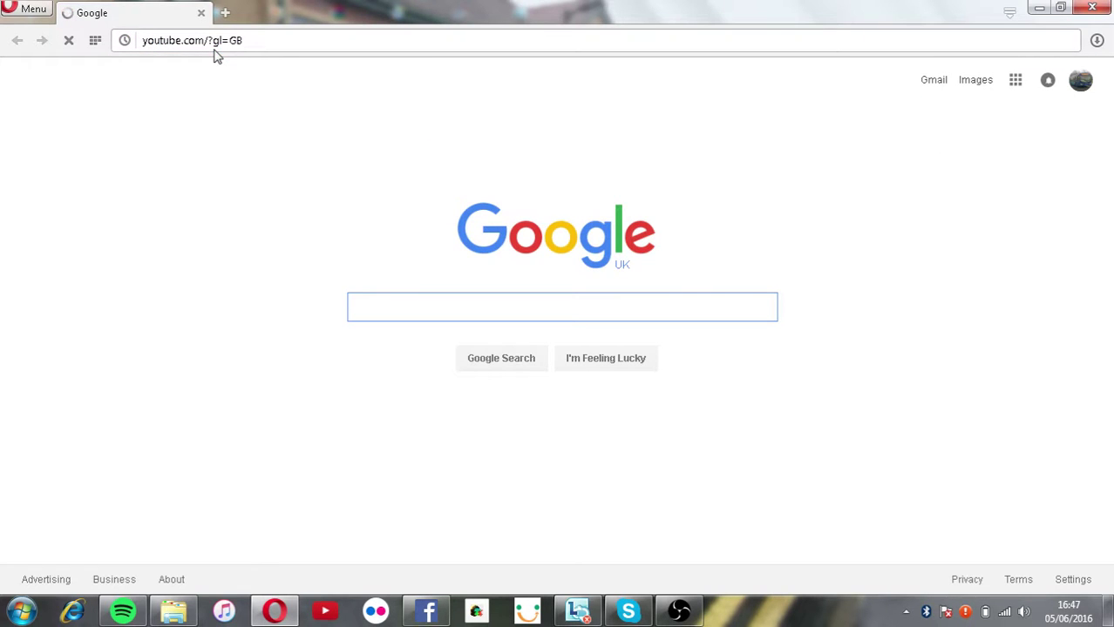
left_click(679, 612)
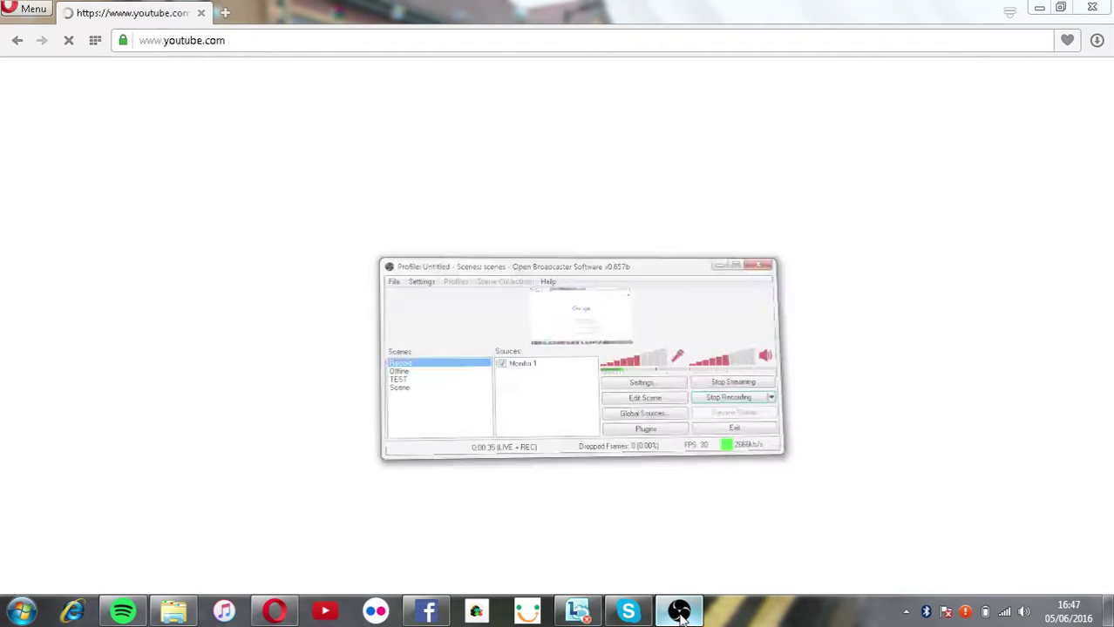
left_click(679, 611)
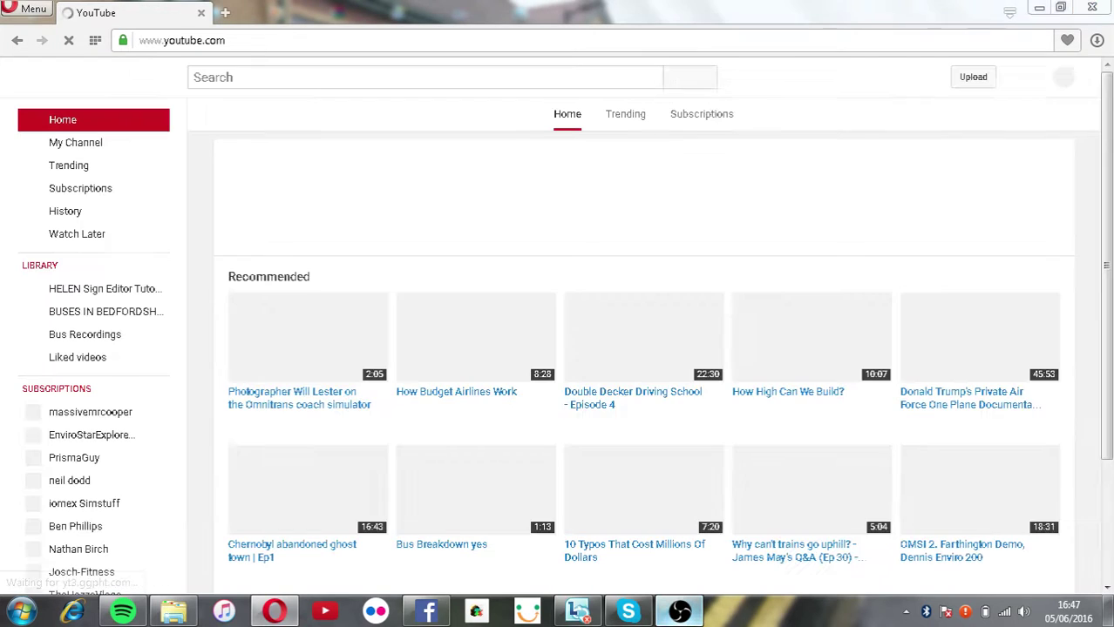
left_click(678, 612)
left_click(678, 612)
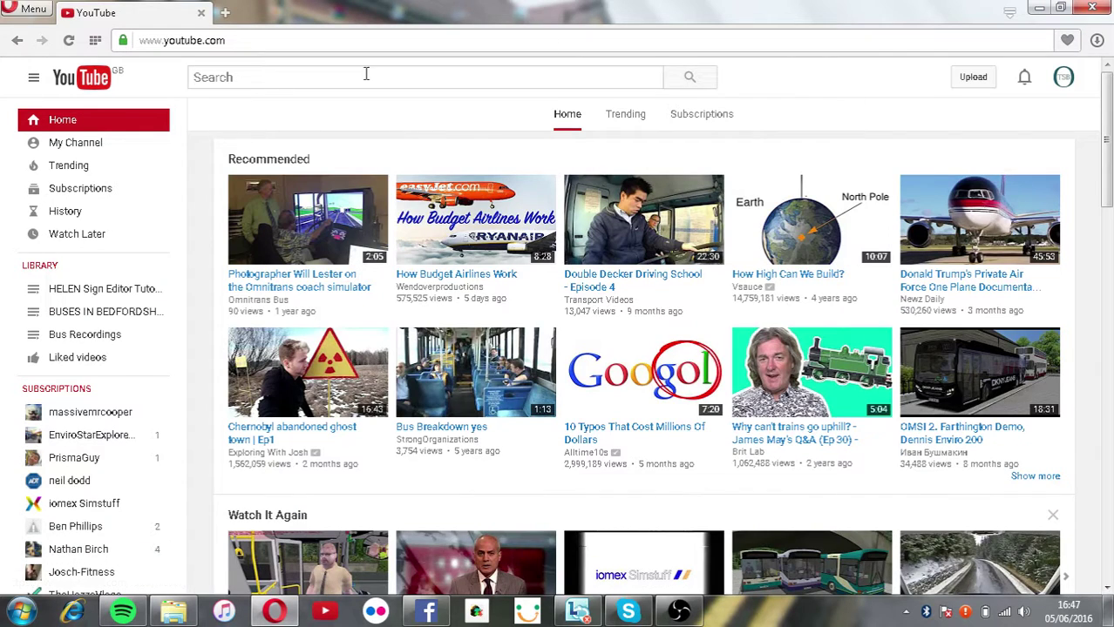
Open the channel's Video Manager and go to its live streaming dashboard.
left_click(366, 75)
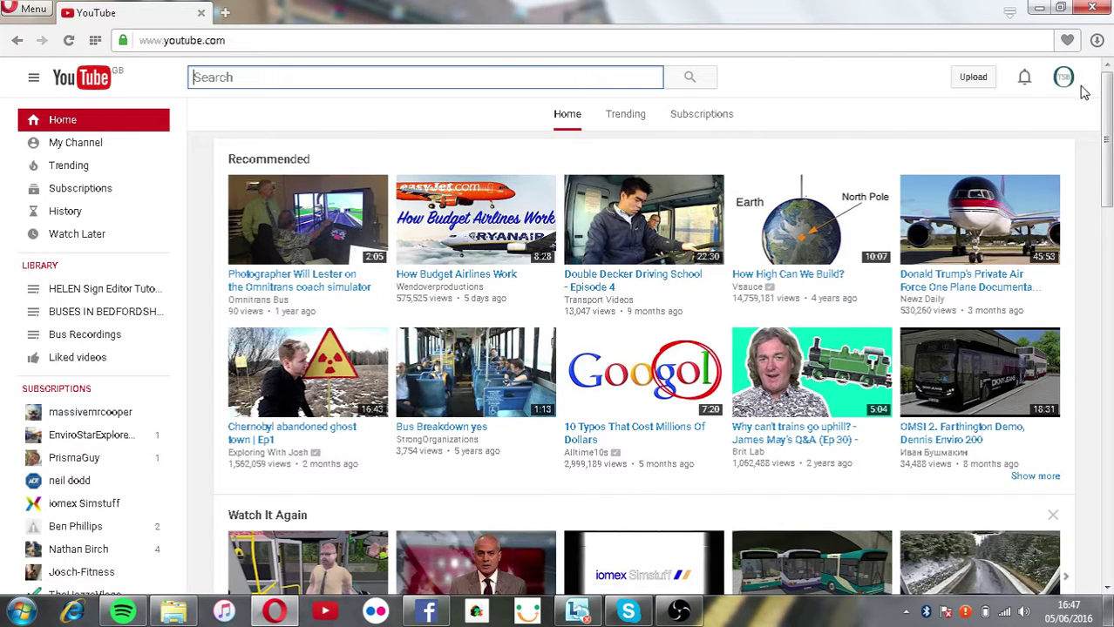
left_click(77, 145)
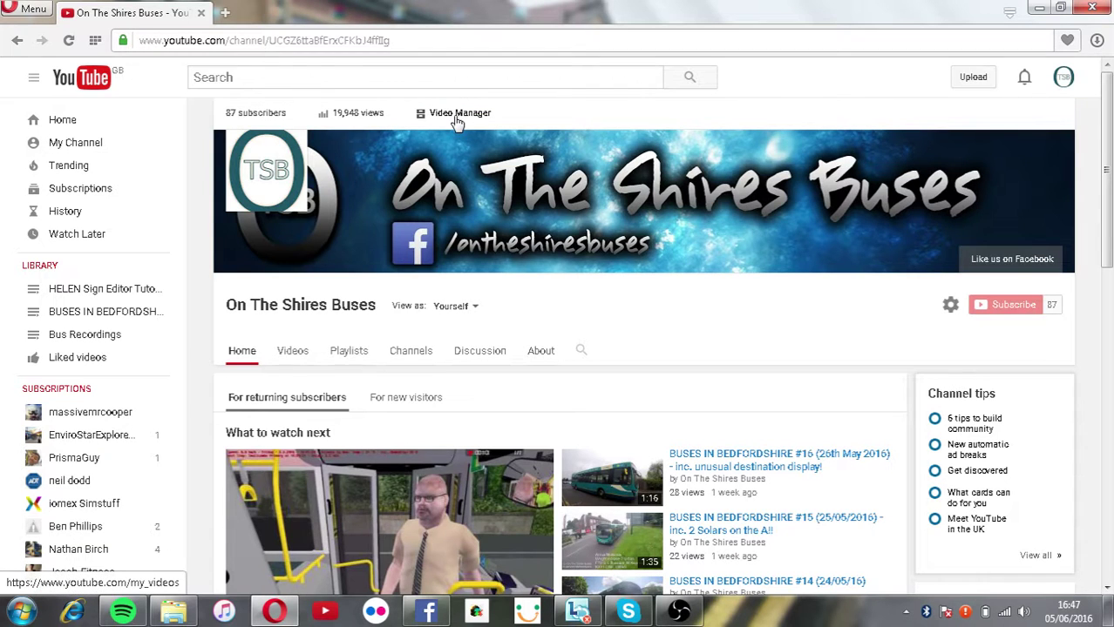
left_click(458, 115)
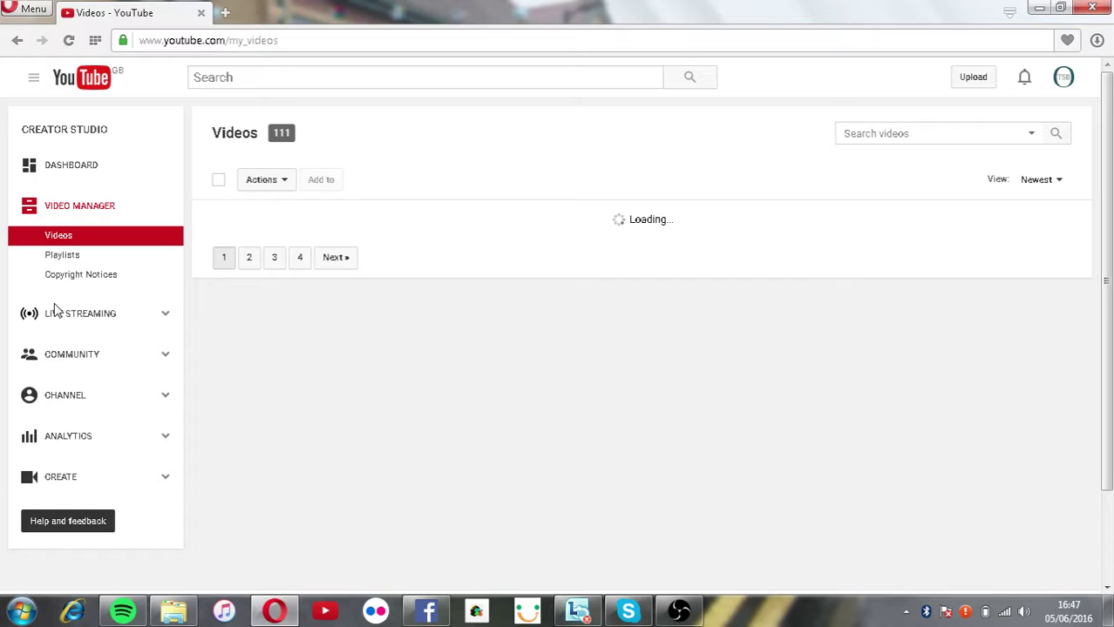
left_click(54, 311)
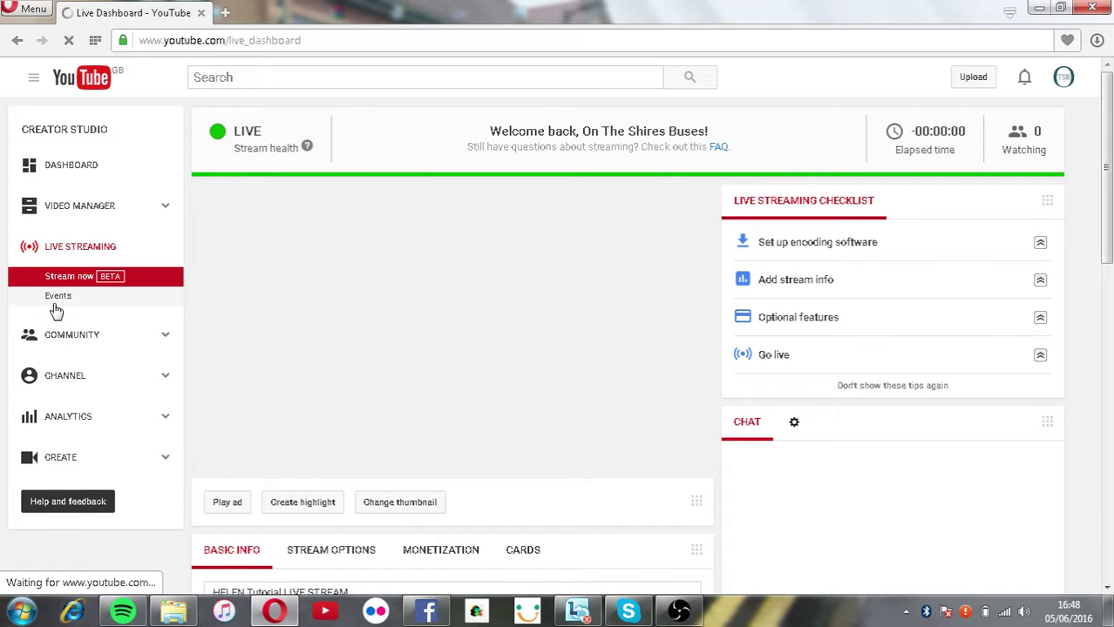
Look over the live dashboard's stream preview, basic info and encoder setup.
left_click(1038, 9)
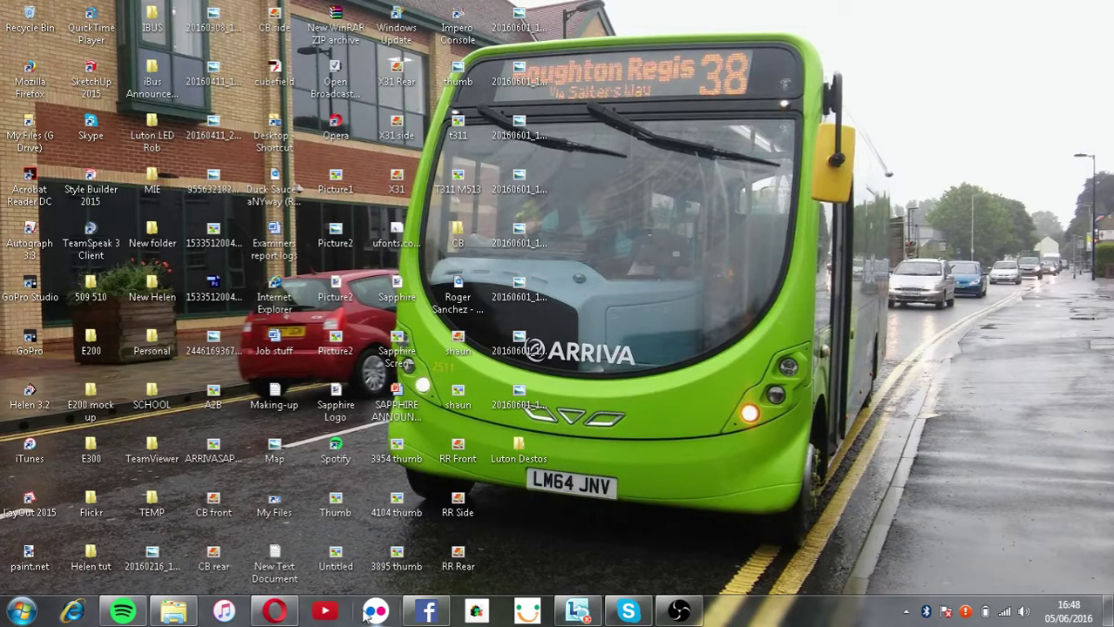
left_click(274, 611)
scroll(601, 296, "down", 5)
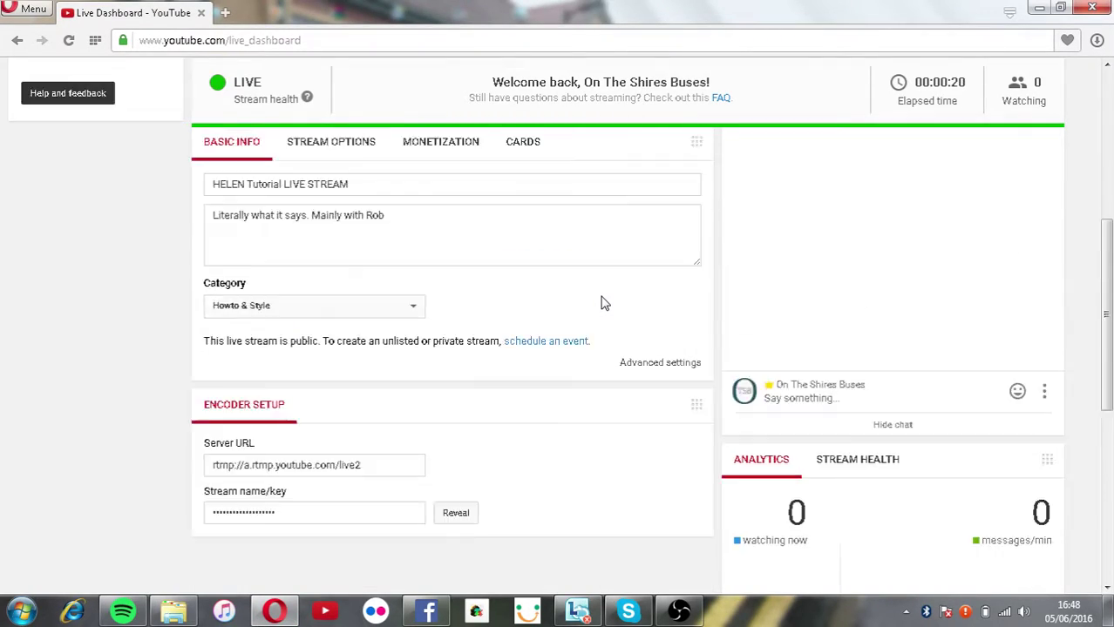
scroll(601, 301, "up", 5)
scroll(600, 301, "down", 6)
scroll(605, 306, "up", 1)
scroll(609, 311, "up", 2)
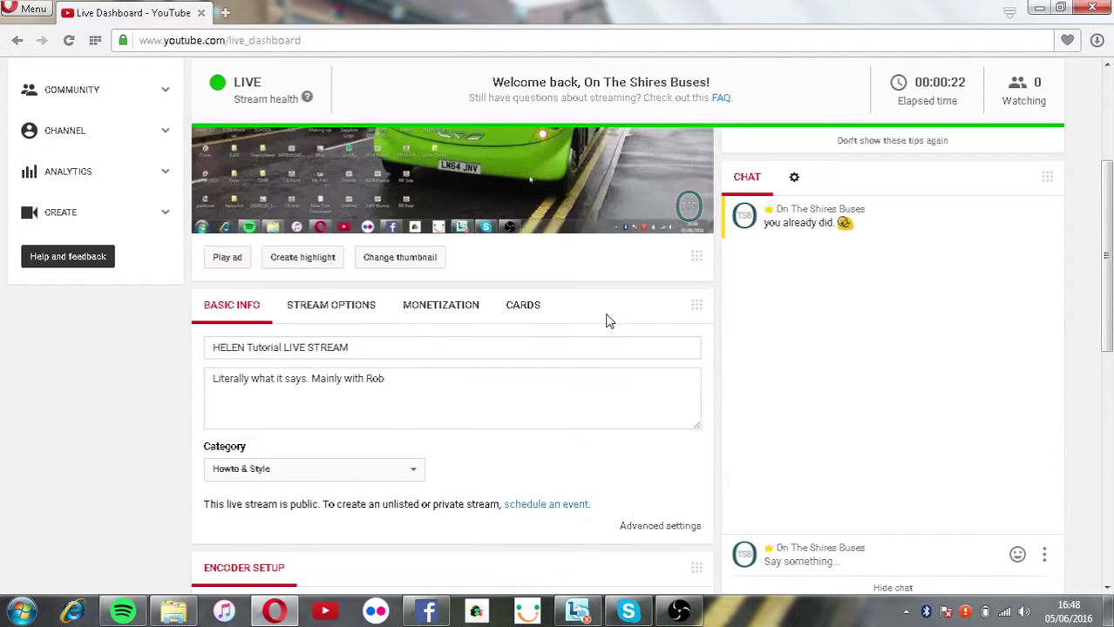
Send the live chat message "We are live!!!" followed by the participant's first name.
scroll(614, 328, "down", 2)
left_click(788, 398)
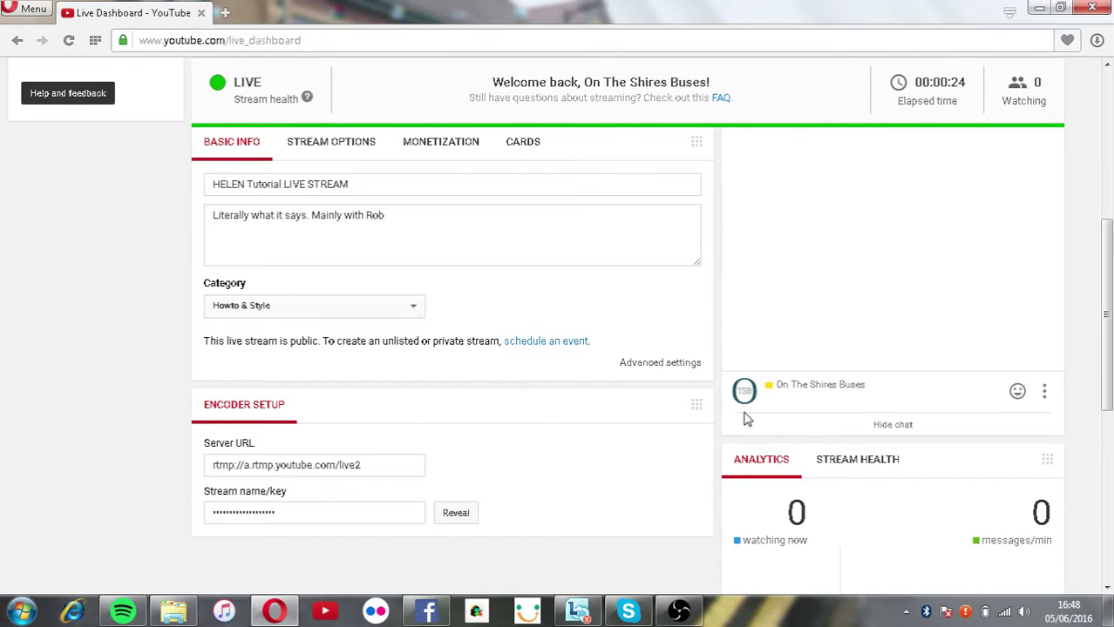
type("We are live")
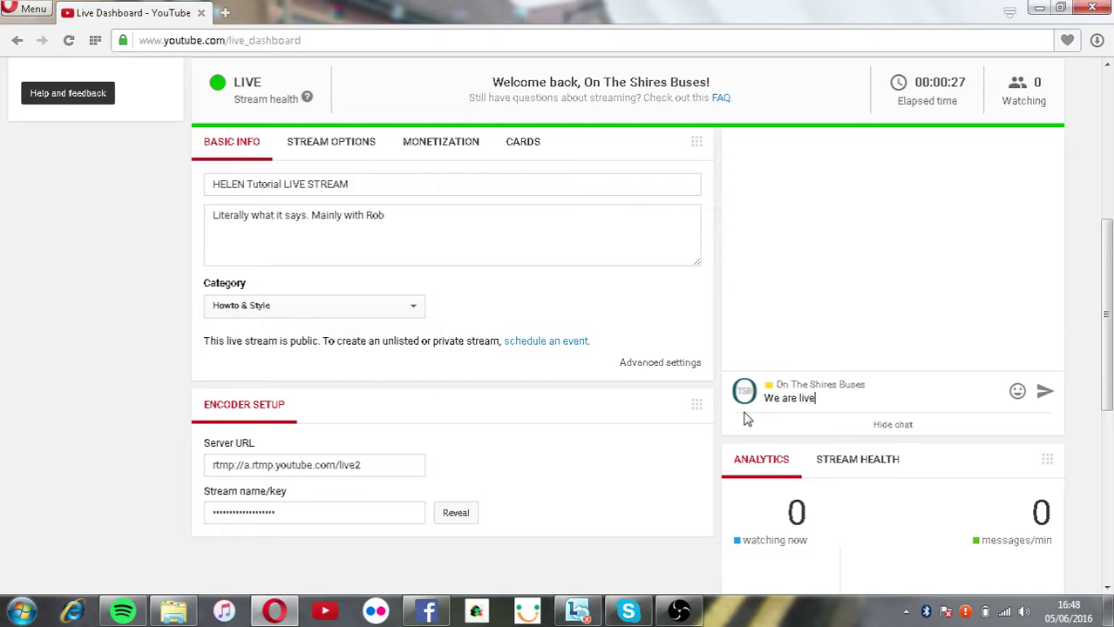
type("!!! ROB")
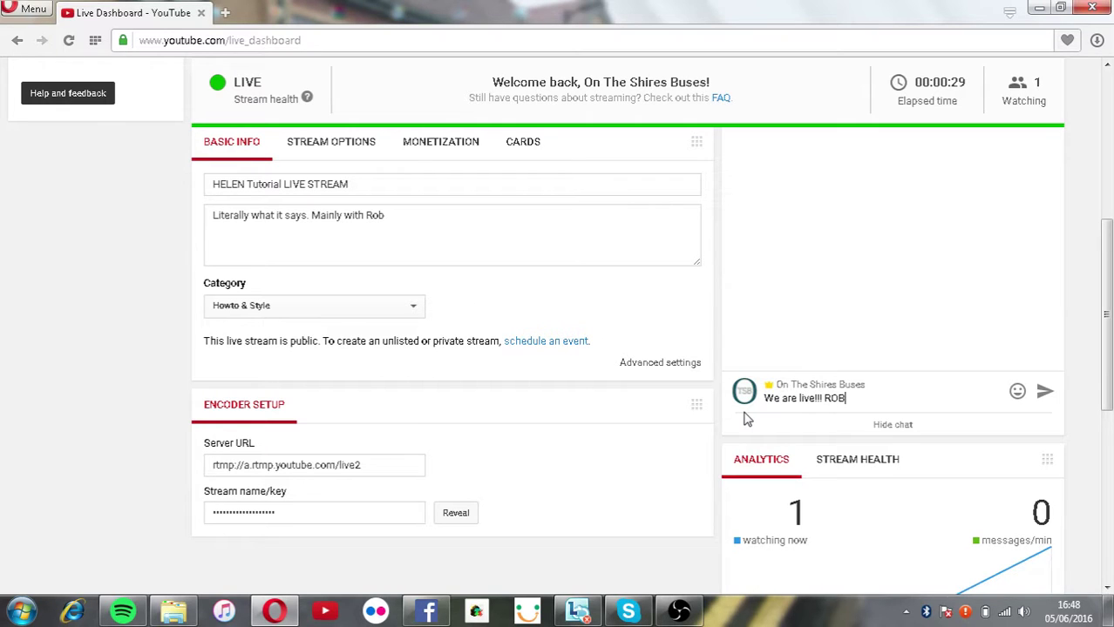
key("BackSpace")
key("BackSpace")
type("ob")
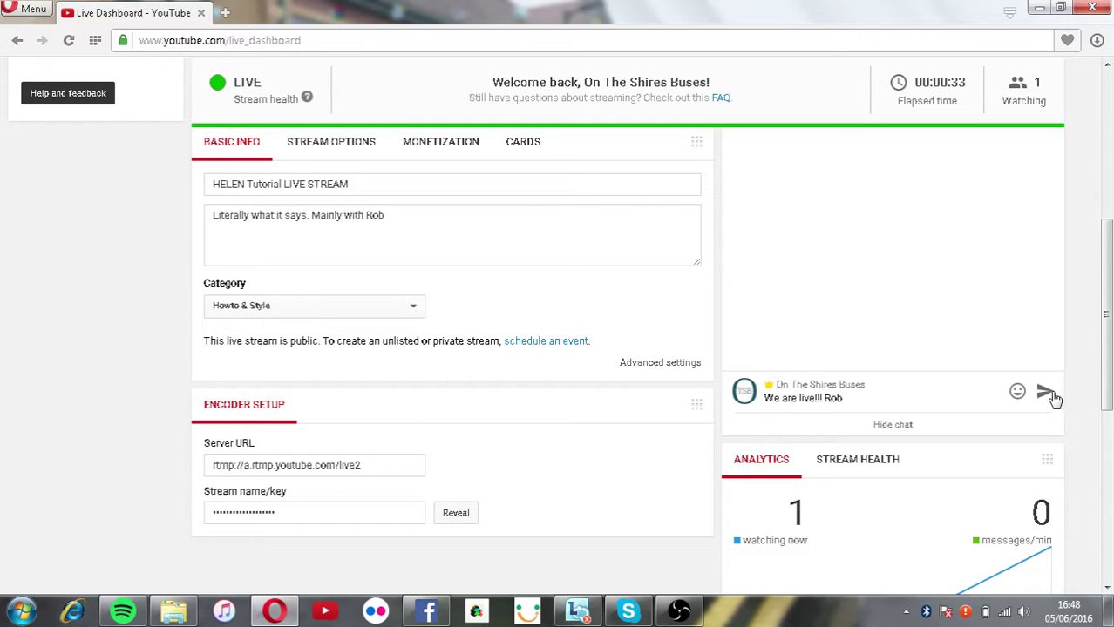
left_click(1044, 391)
scroll(1053, 331, "up", 2)
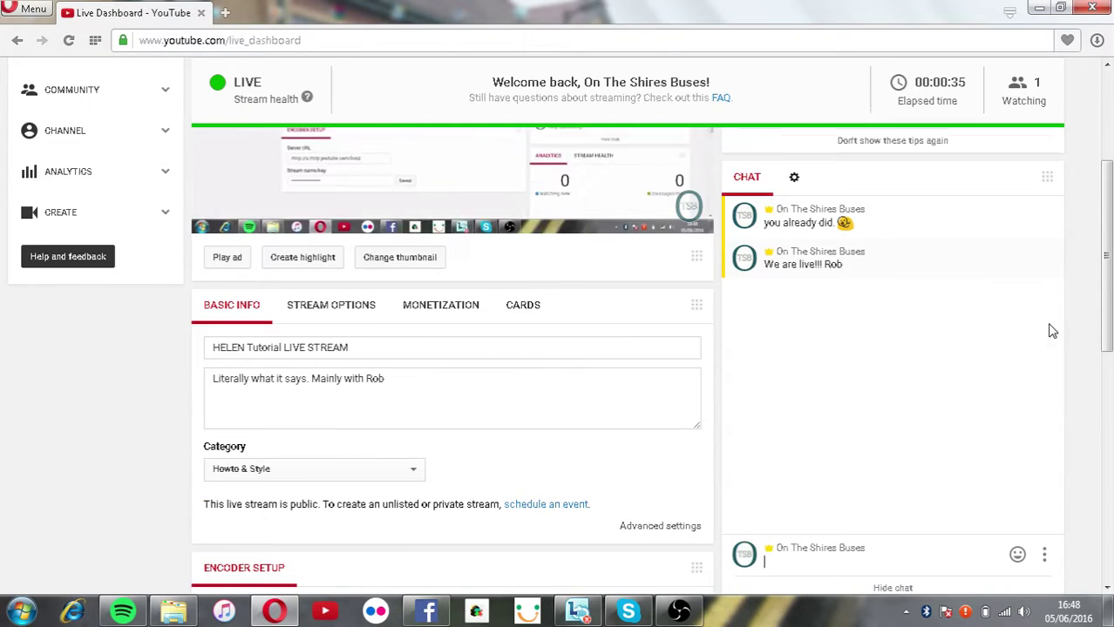
scroll(1052, 331, "down", 1)
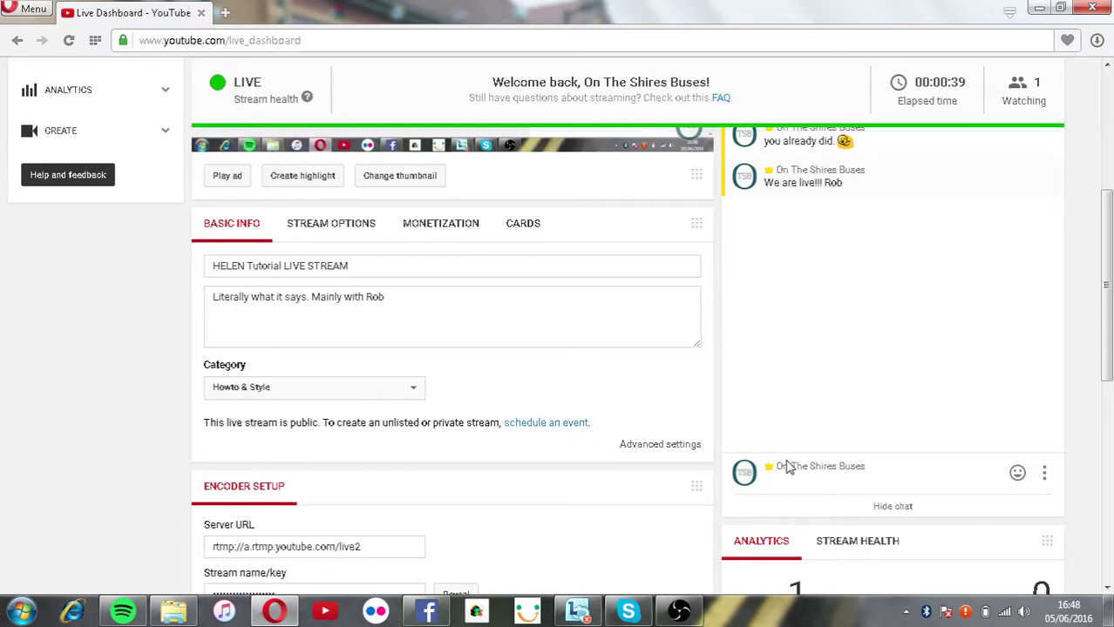
left_click(787, 468)
scroll(784, 464, "down", 1)
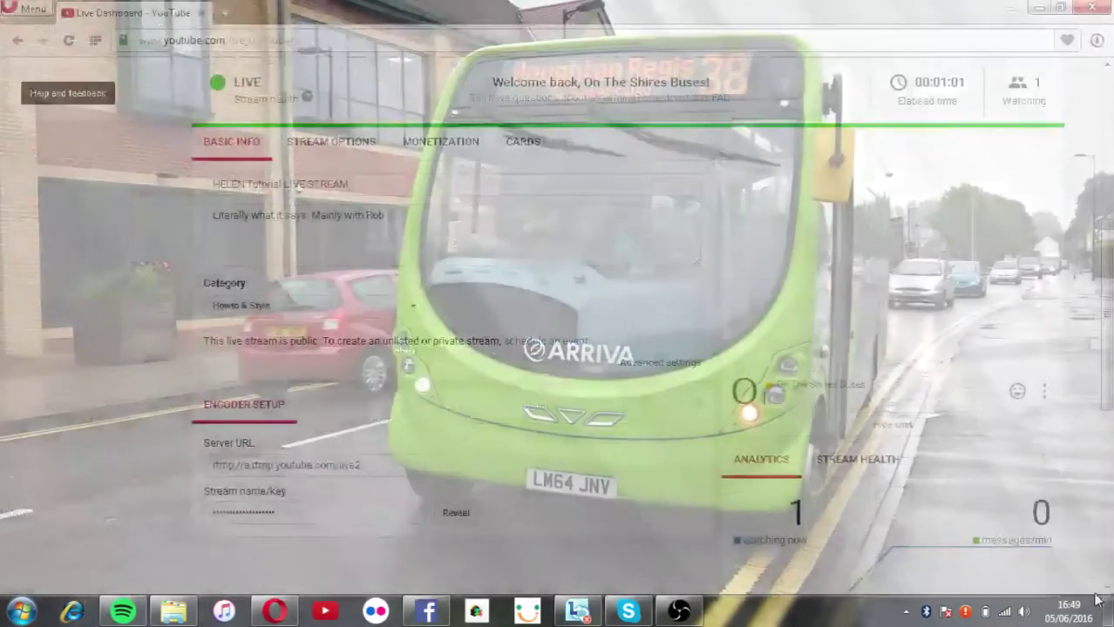
Return to the desktop and launch the HELEN 3.2 sign editor.
left_click(1100, 601)
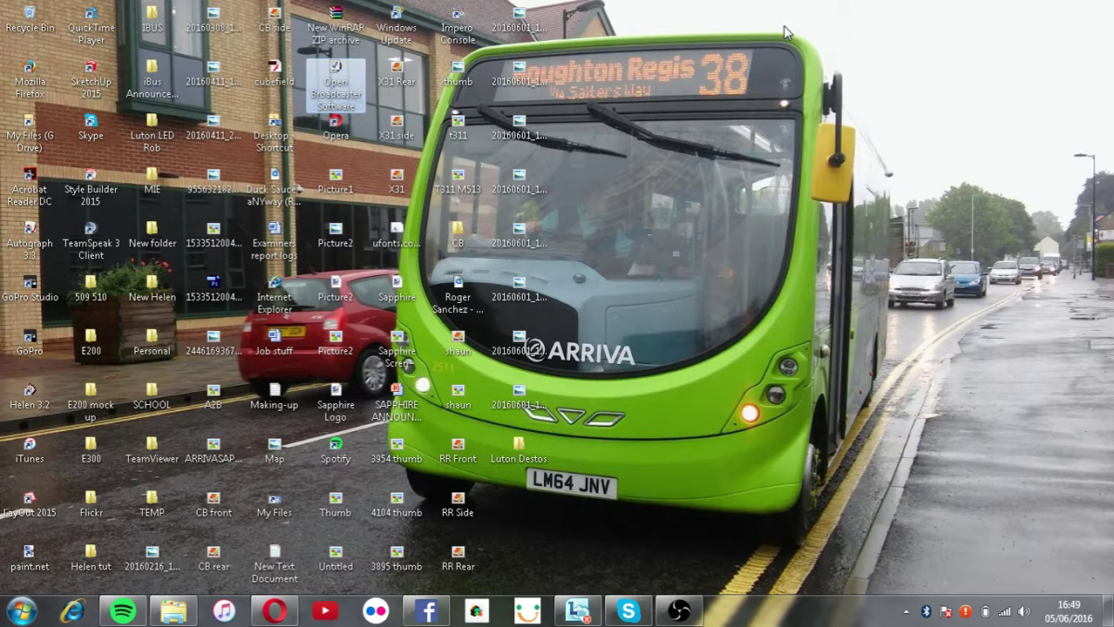
double_click(30, 394)
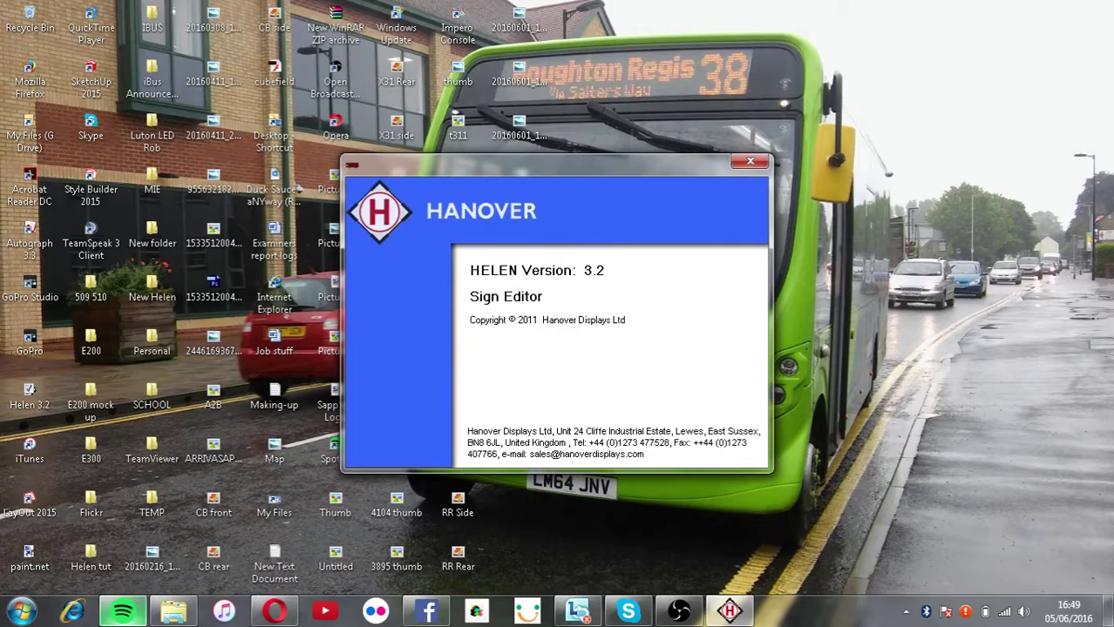
left_click(121, 609)
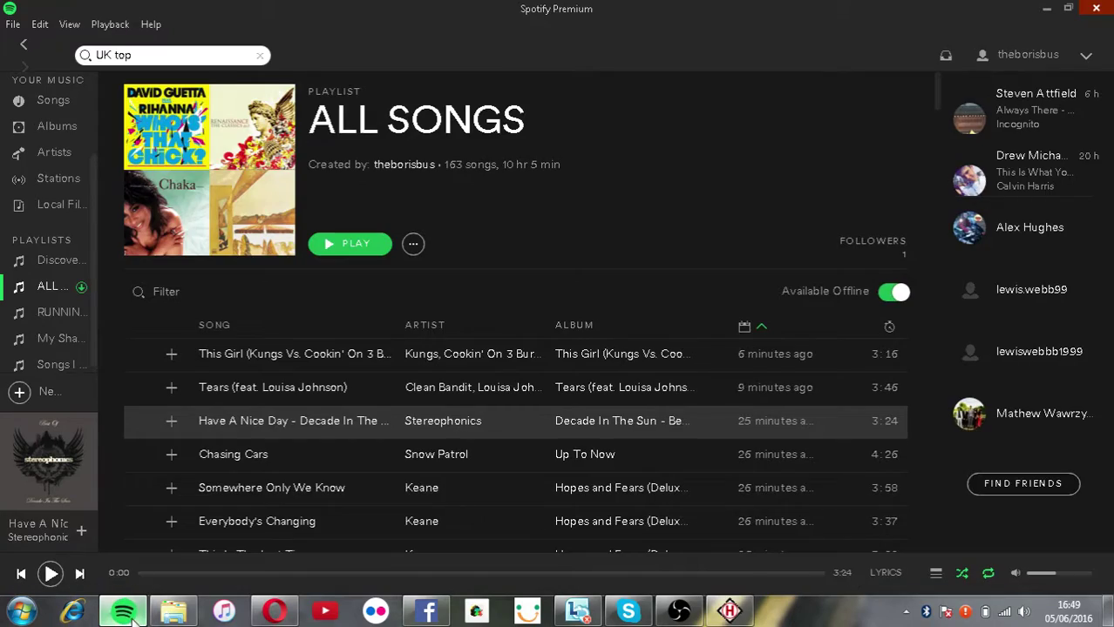
left_click(122, 610)
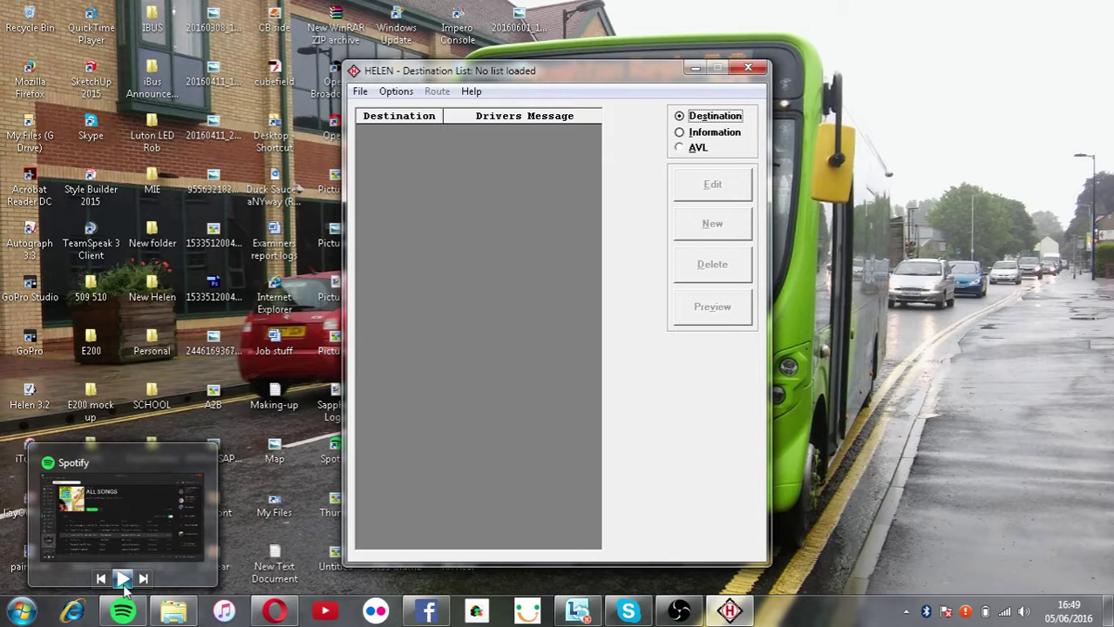
Load the existing destination list from the Luton Destos folder on the desktop.
left_click(360, 92)
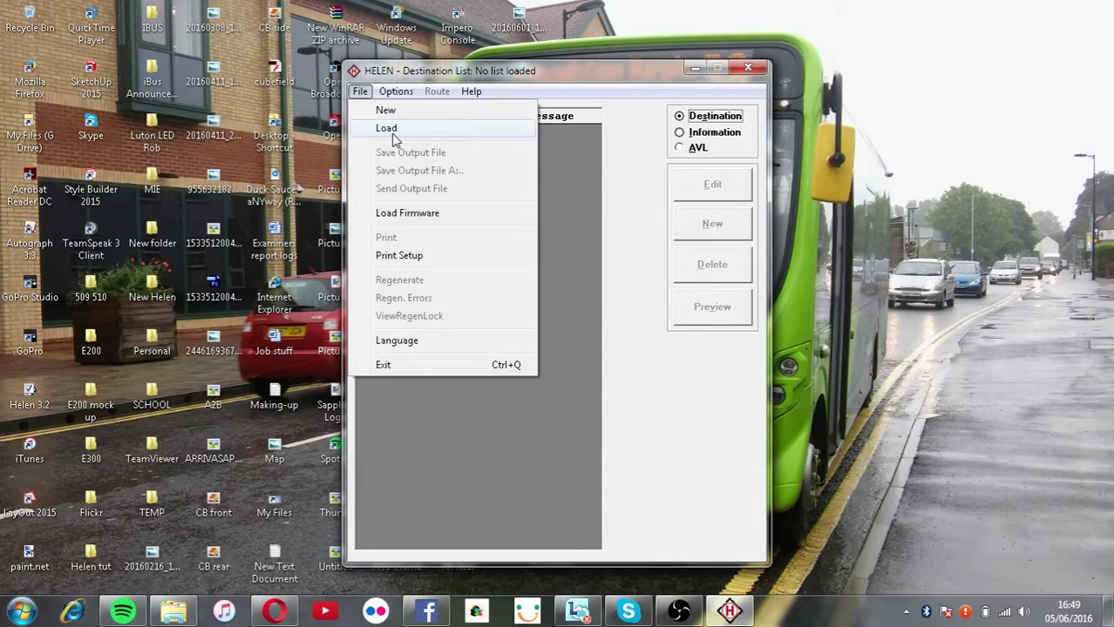
left_click(390, 131)
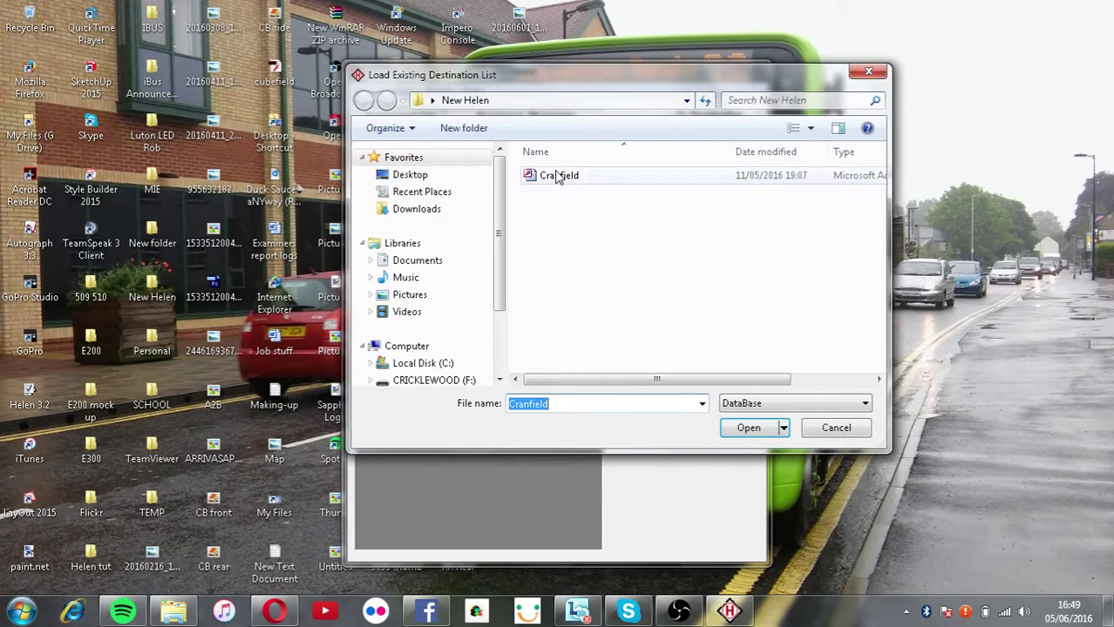
left_click(559, 177)
left_click(407, 174)
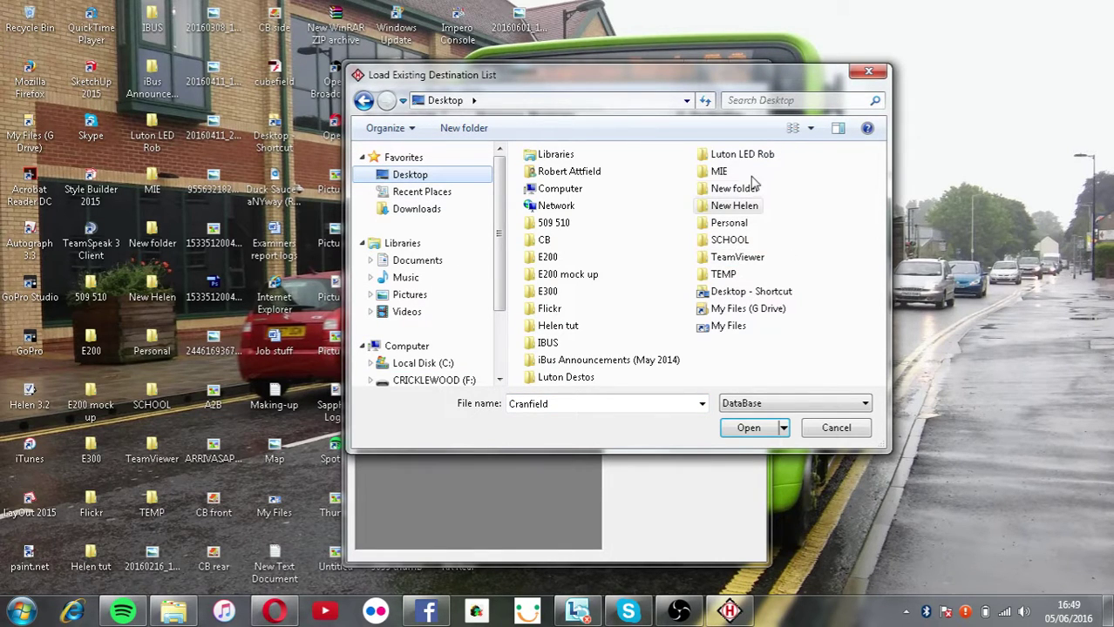
double_click(570, 377)
double_click(576, 179)
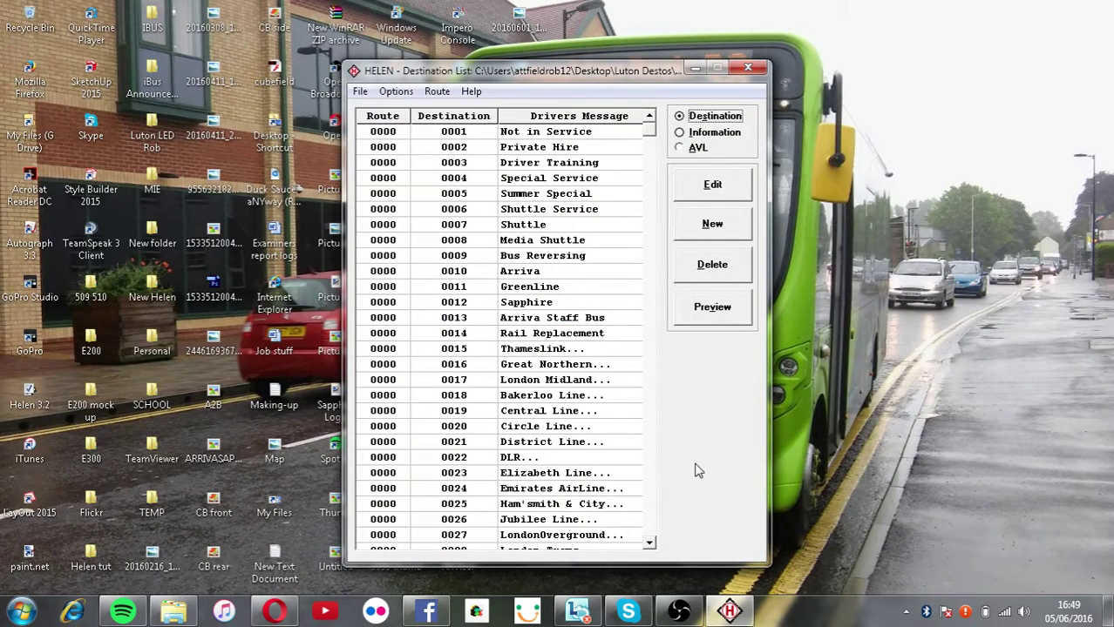
Preview the sign displays from Not in Service (0001) through to Greenline (0011).
left_click(535, 133)
left_click(677, 301)
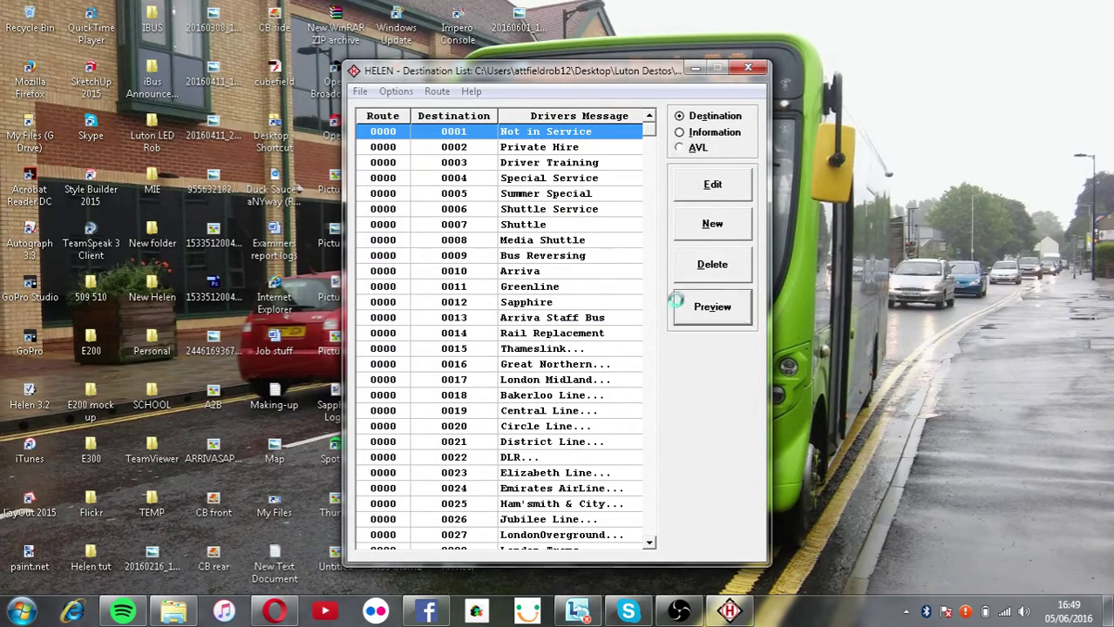
left_click(393, 428)
left_click(392, 428)
left_click(392, 428)
left_click(392, 427)
left_click(392, 427)
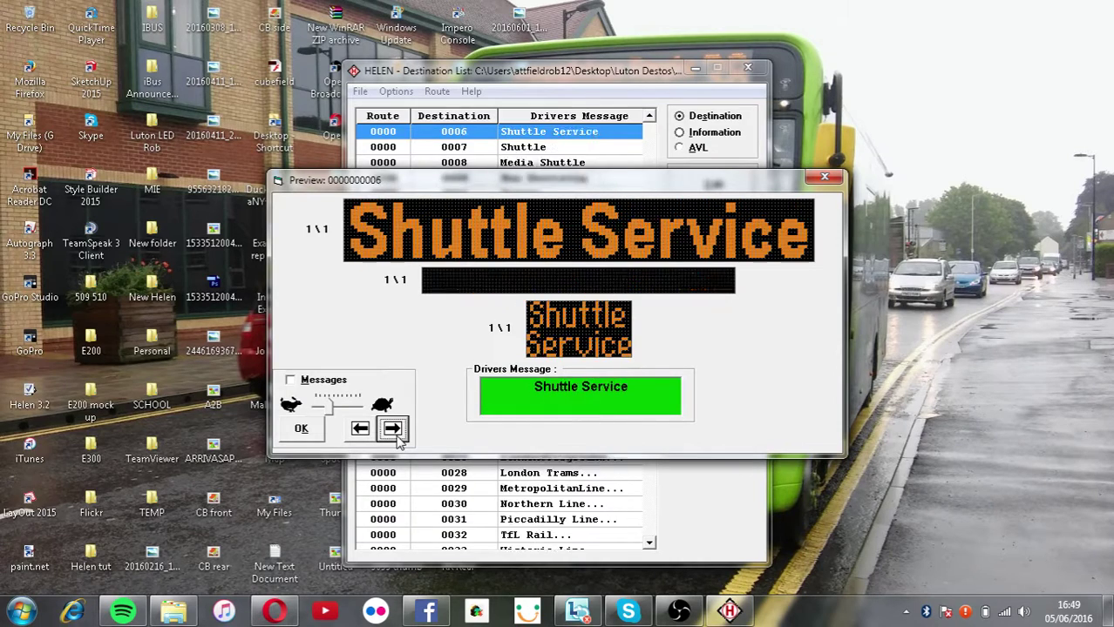
left_click(392, 428)
left_click(392, 428)
left_click(392, 427)
left_click(392, 428)
left_click(392, 427)
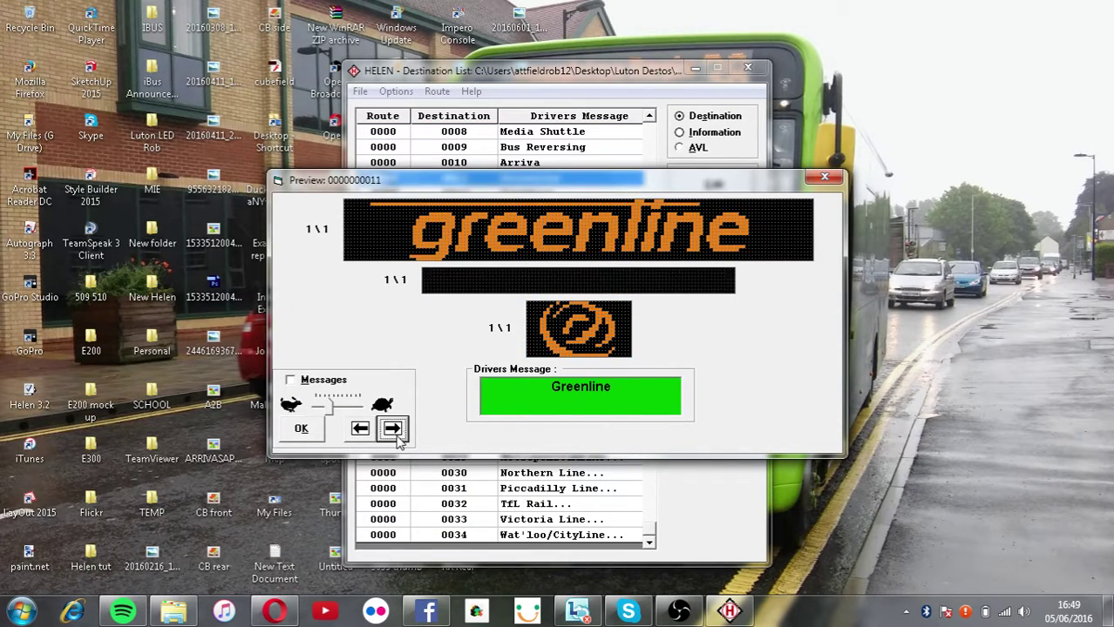
Go back to the Arriva sign preview and browse forward through Sapphire and the rail replacement signs to Elizabeth Line.
key("Left")
left_click(401, 438)
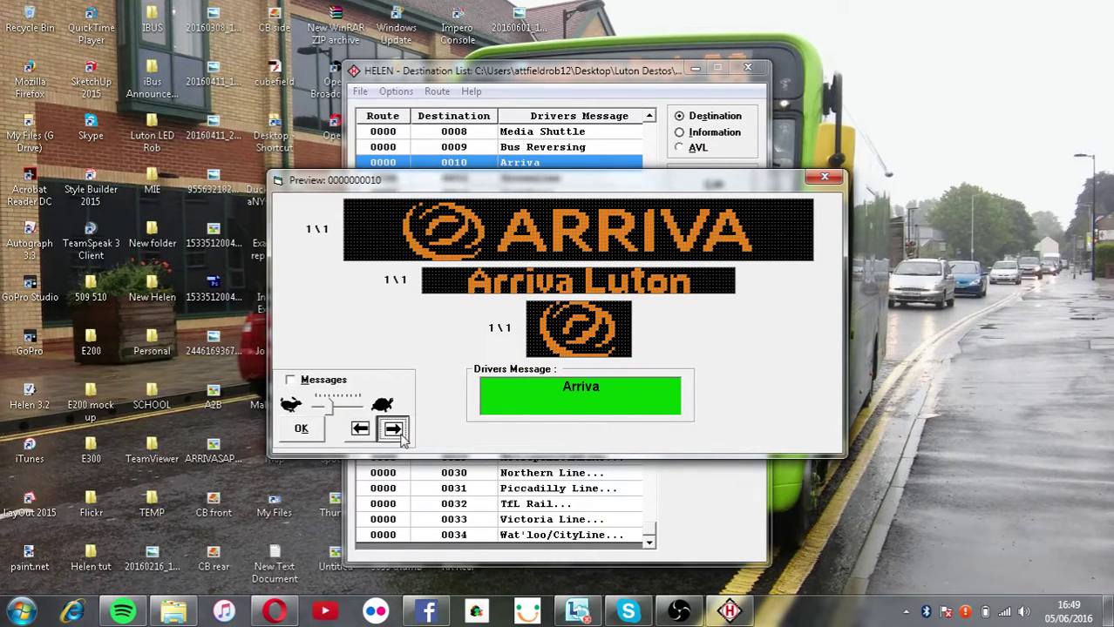
left_click(401, 438)
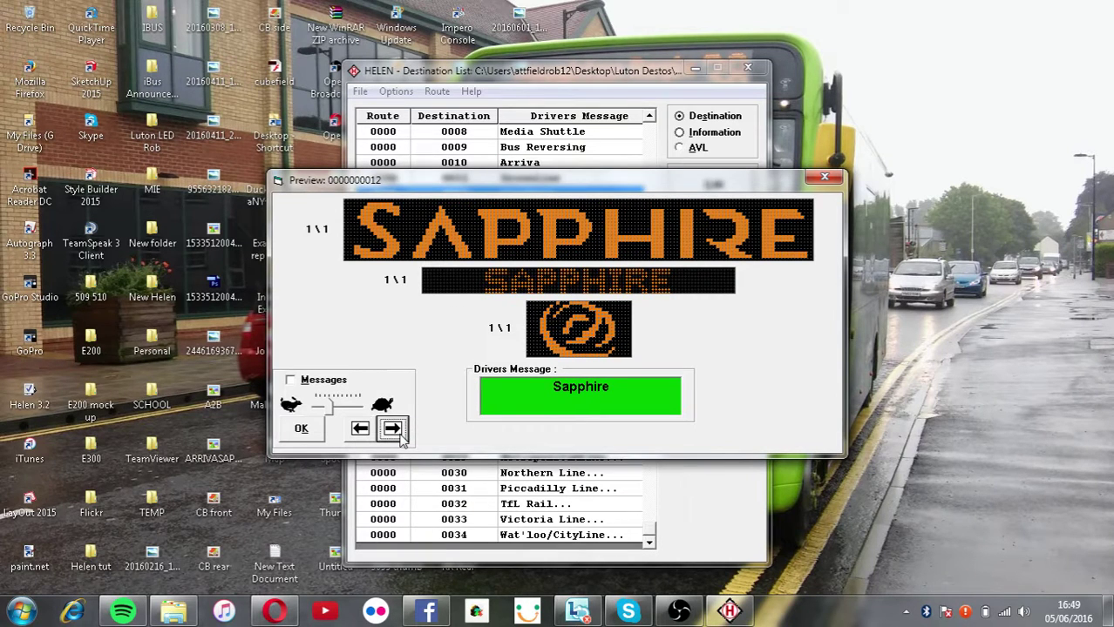
left_click(400, 439)
left_click(401, 438)
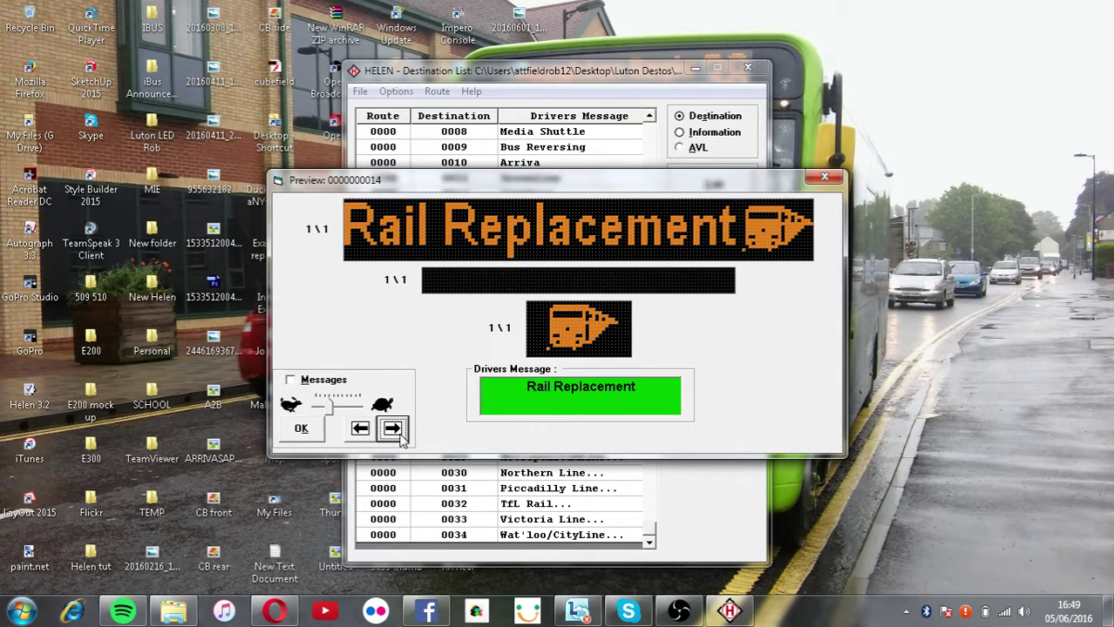
left_click(400, 438)
left_click(401, 439)
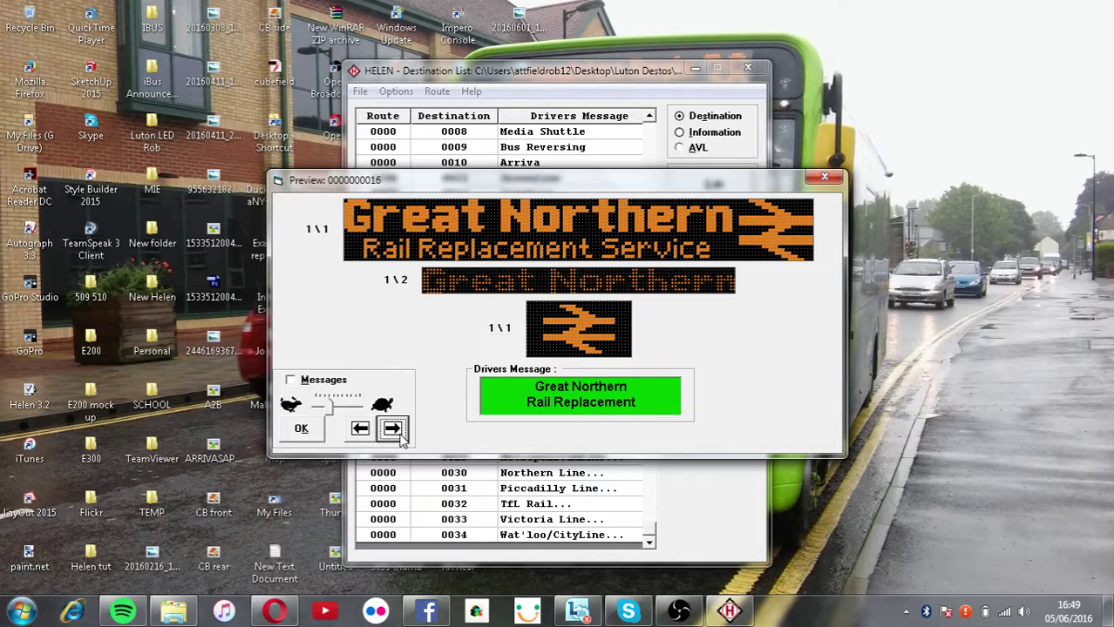
left_click(401, 438)
left_click(400, 438)
left_click(400, 438)
left_click(401, 438)
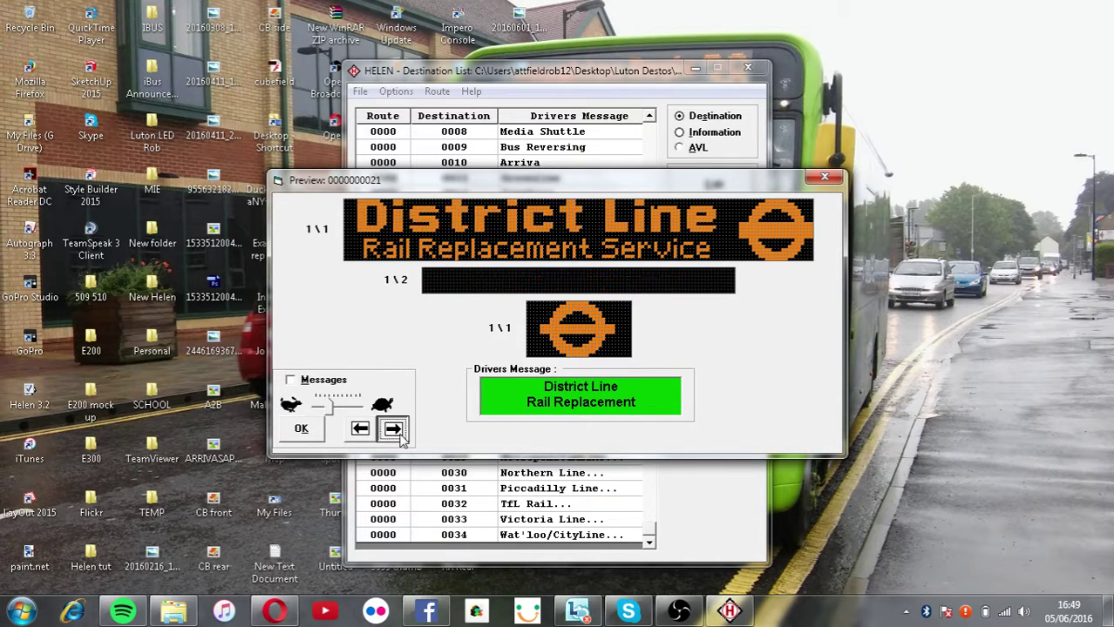
left_click(401, 438)
left_click(401, 438)
left_click(362, 431)
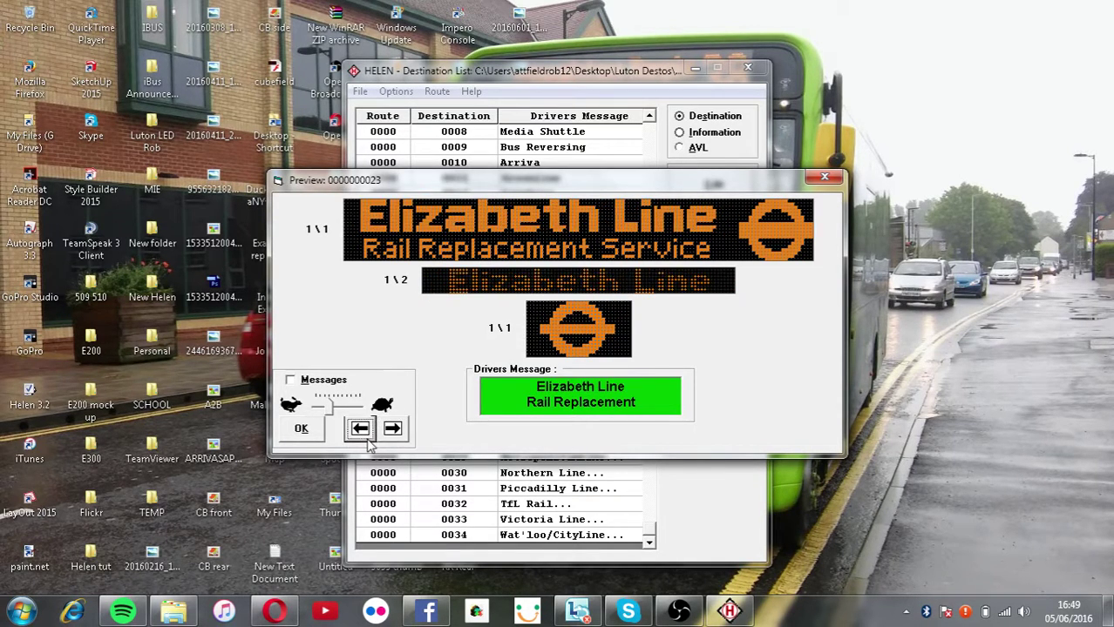
Browse the remaining rail replacement sign previews to the end of the list, and close the preview.
left_click(398, 440)
left_click(399, 441)
left_click(399, 441)
left_click(392, 429)
left_click(392, 428)
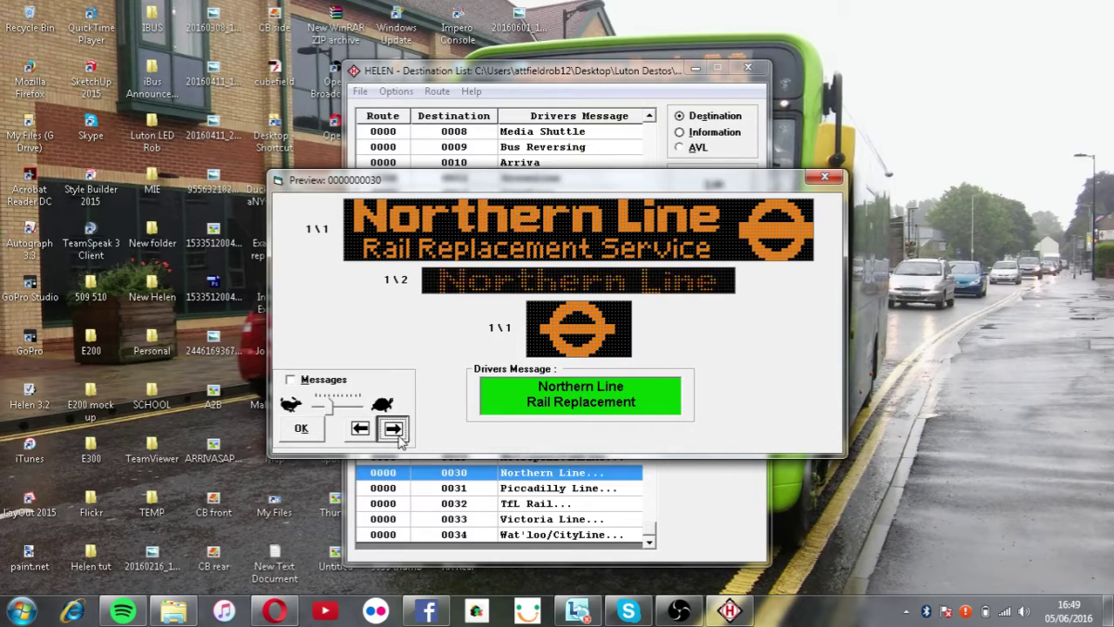
left_click(392, 429)
left_click(393, 429)
left_click(393, 429)
left_click(392, 429)
left_click(392, 428)
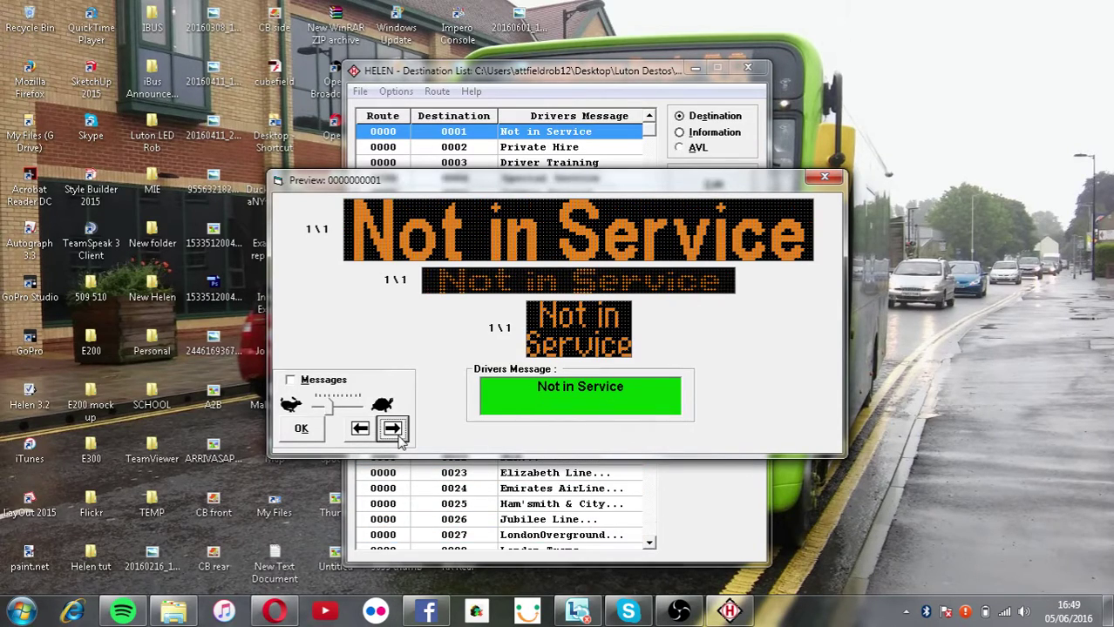
left_click(360, 428)
left_click(302, 431)
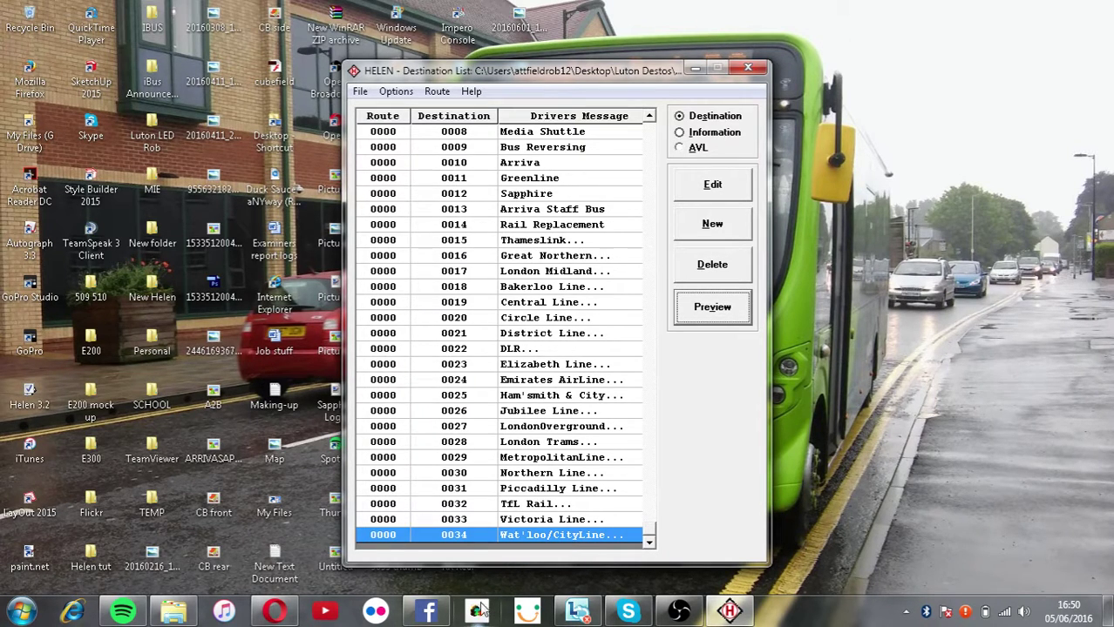
Switch to the Opera browser and open the OZx Forum in a new tab.
left_click(275, 610)
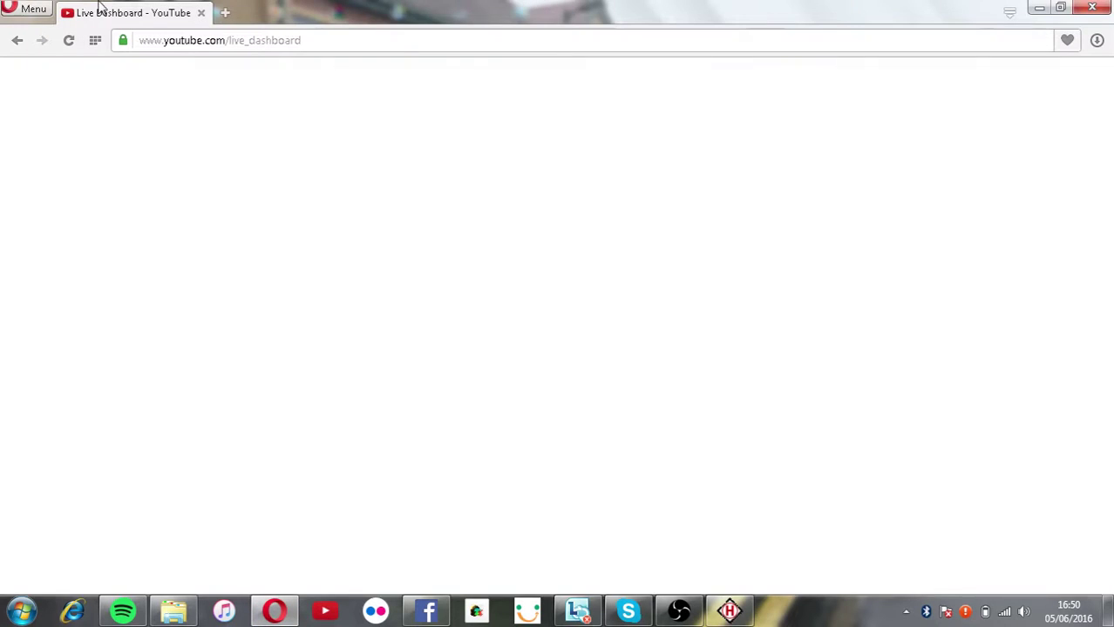
left_click(225, 13)
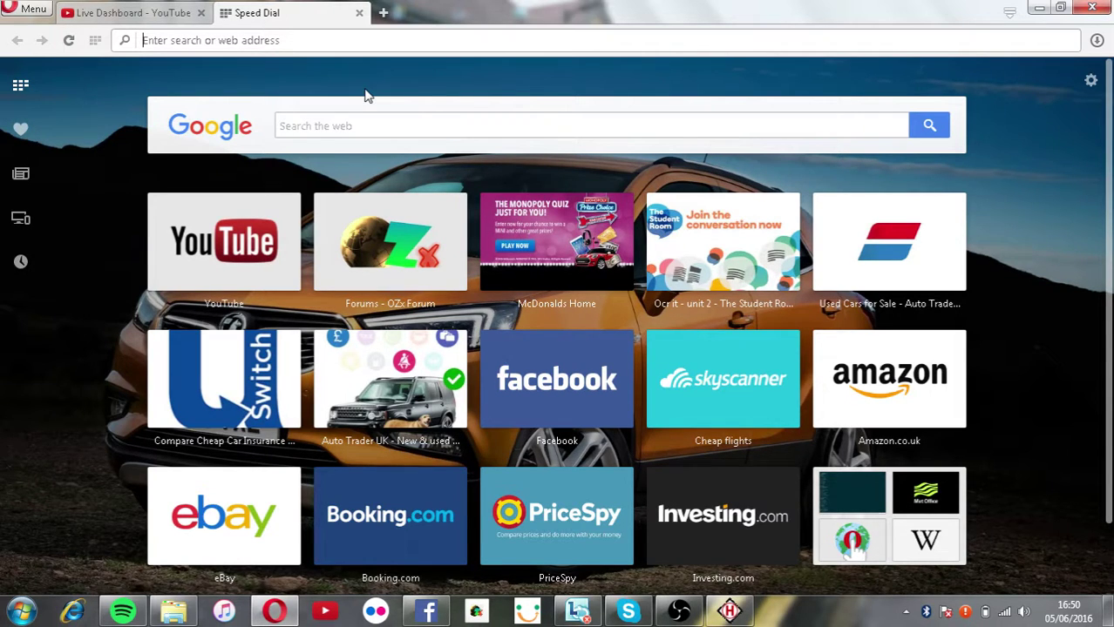
left_click(440, 364)
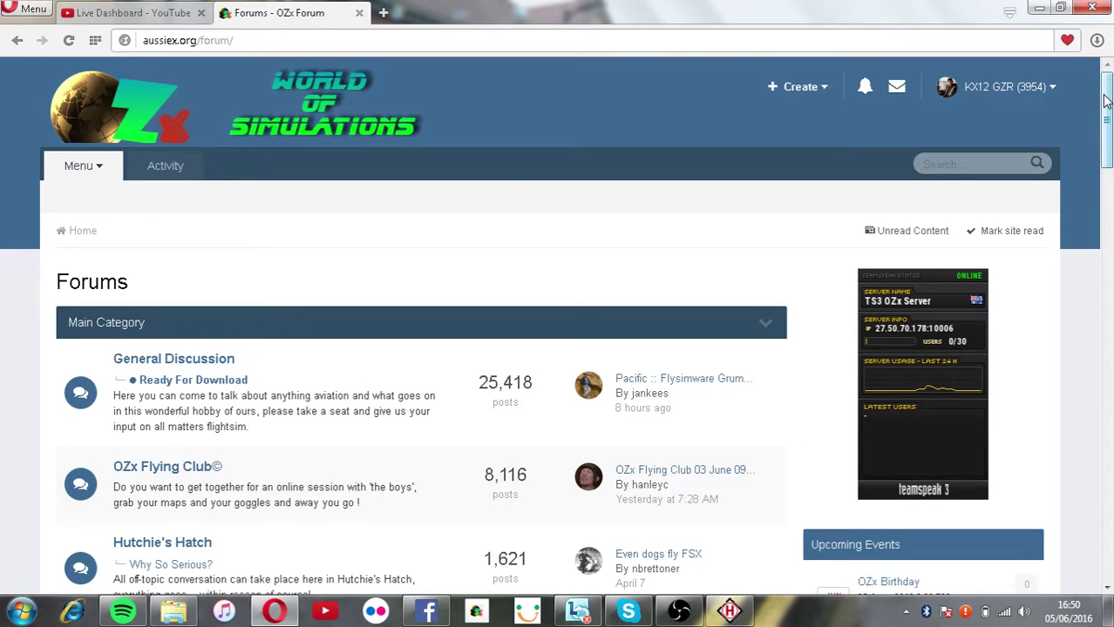
Open the latest World of OMSI topic, "Blender Help?", and look through its answers.
left_click_drag(1105, 103, 1106, 358)
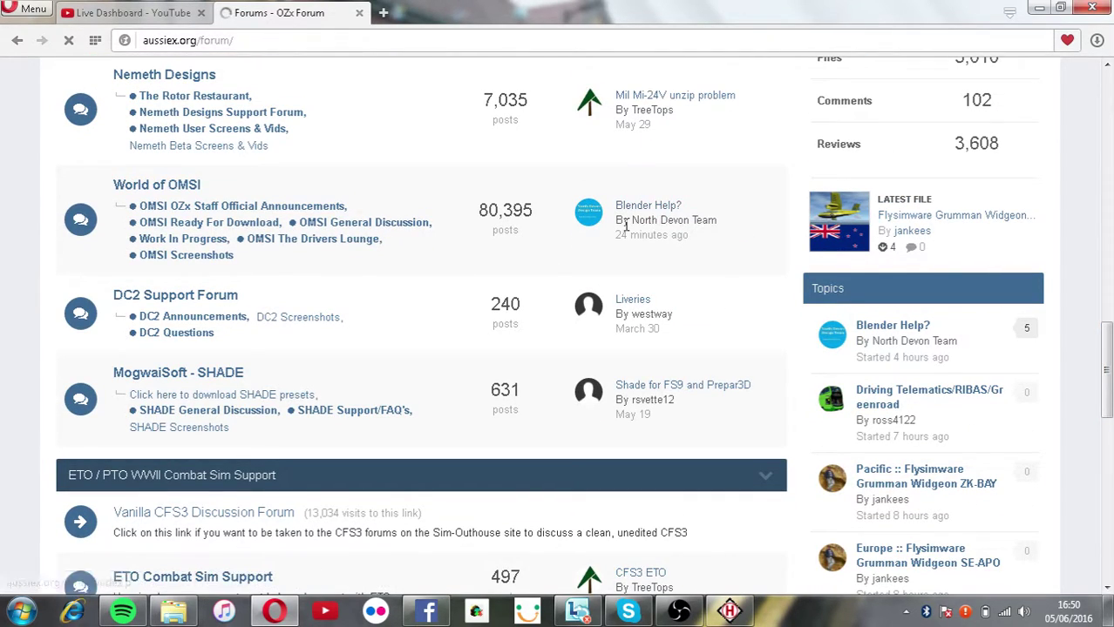
left_click(660, 225)
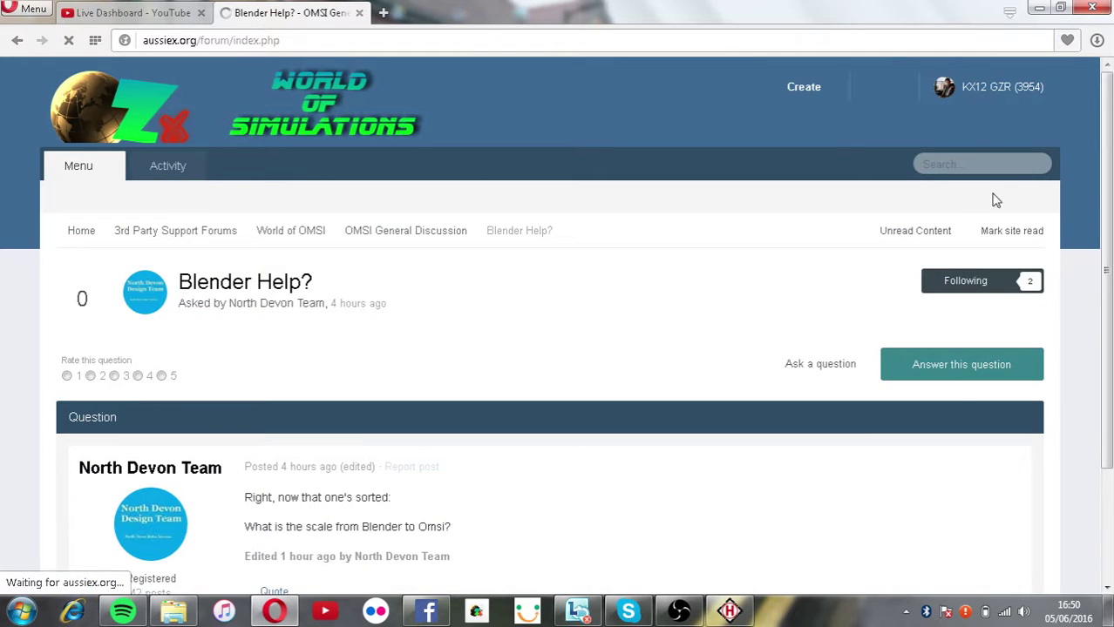
scroll(871, 261, "up", 12)
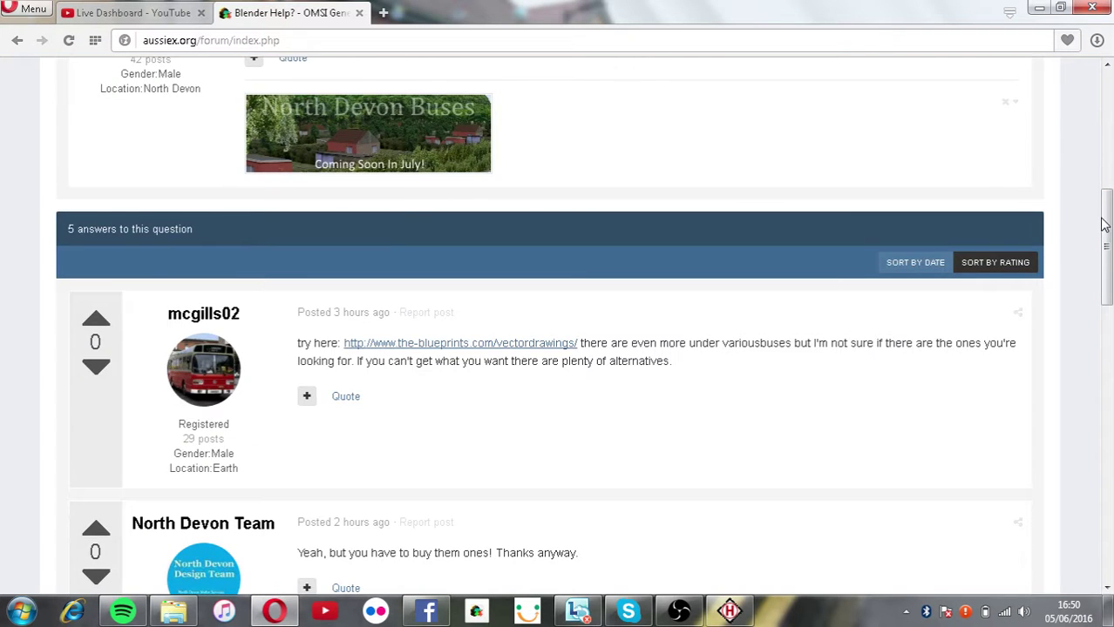
left_click_drag(1105, 224, 1105, 96)
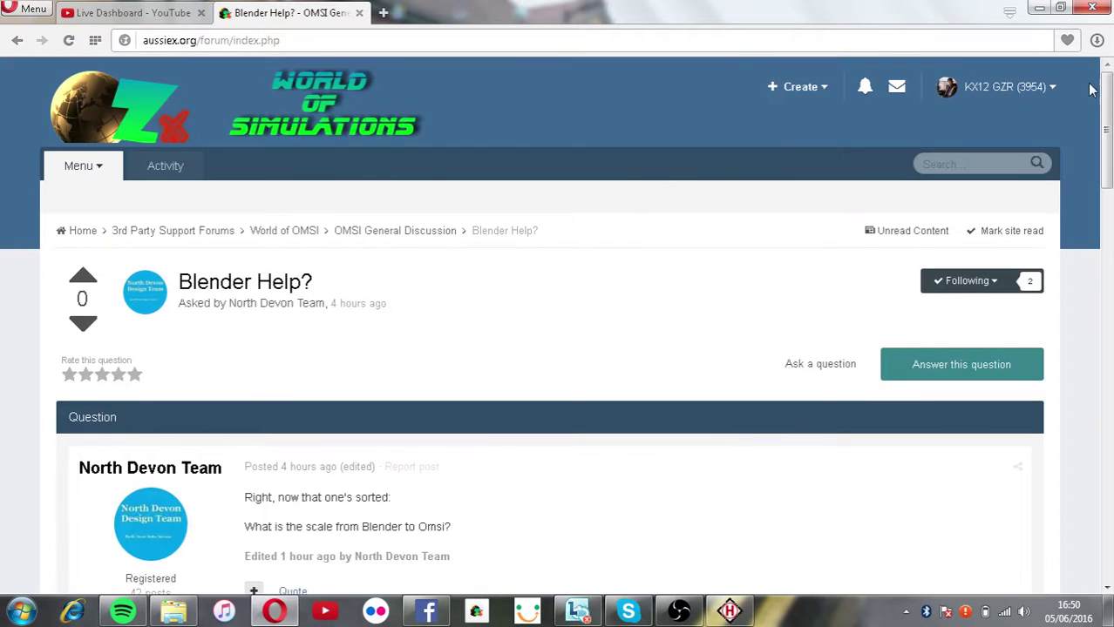
Open the On The Shires Buses bus related videos topic in OMSI The Drivers Lounge and go to its reply area.
left_click(306, 231)
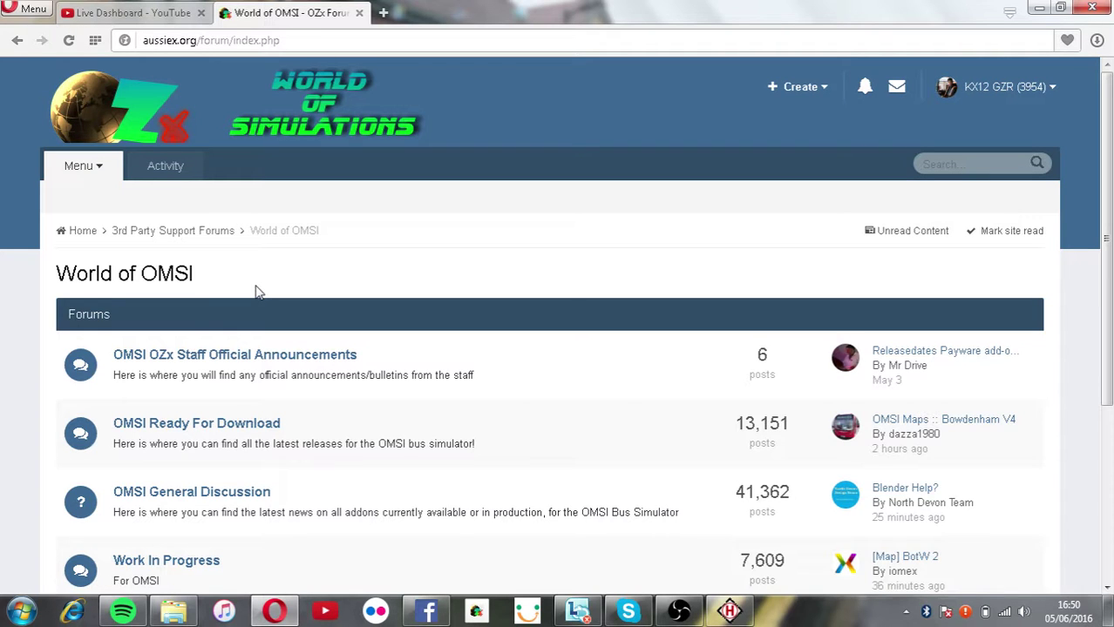
scroll(263, 294, "down", 3)
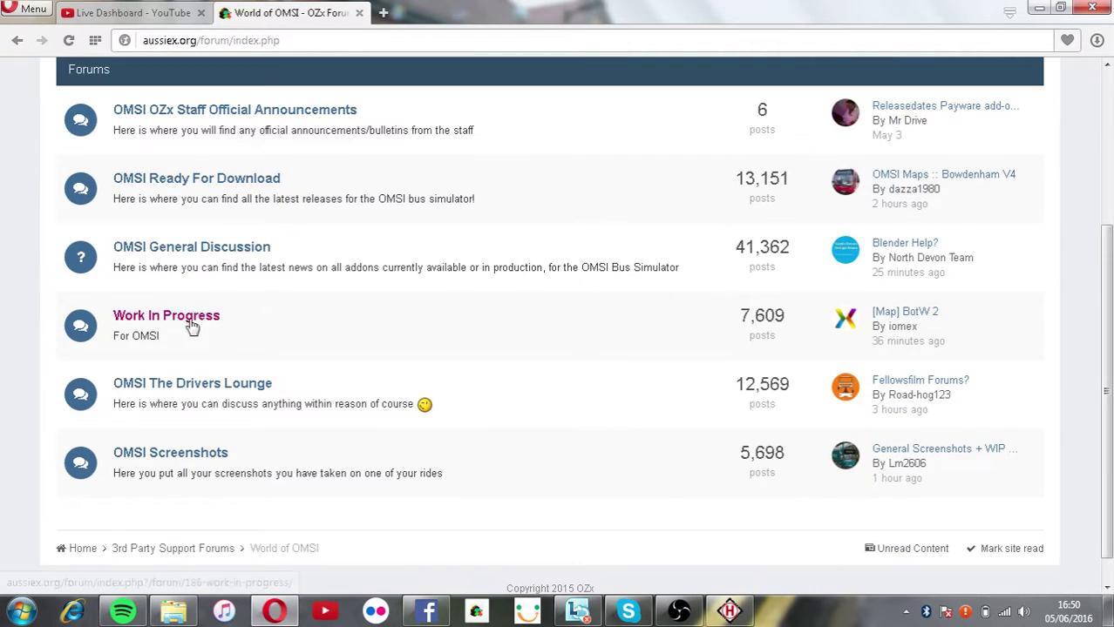
left_click(212, 389)
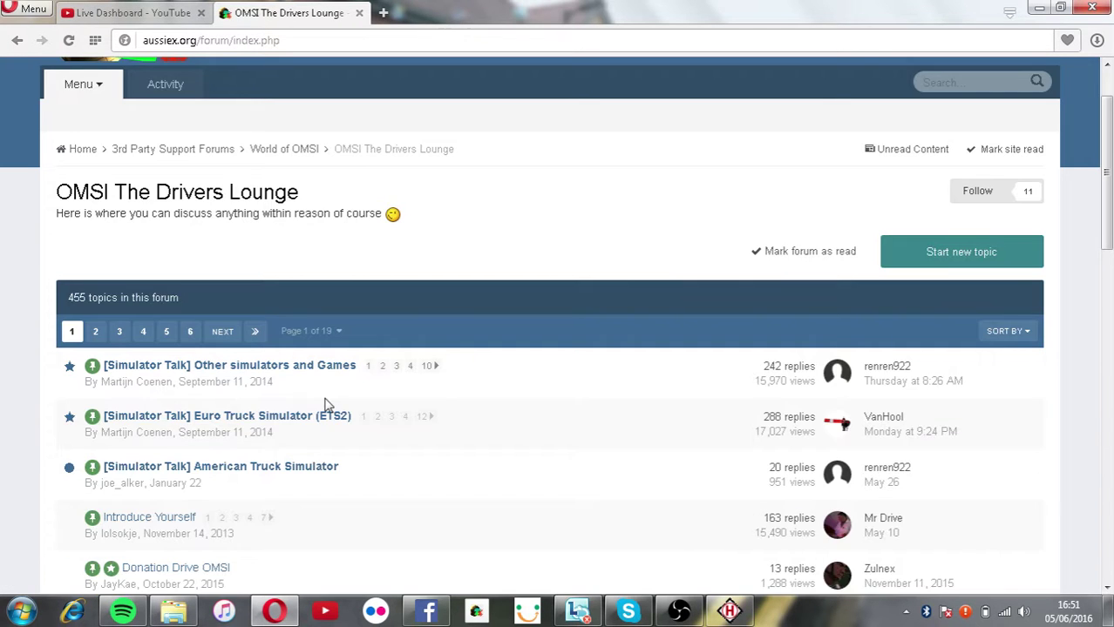
scroll(325, 404, "down", 3)
left_click(215, 482)
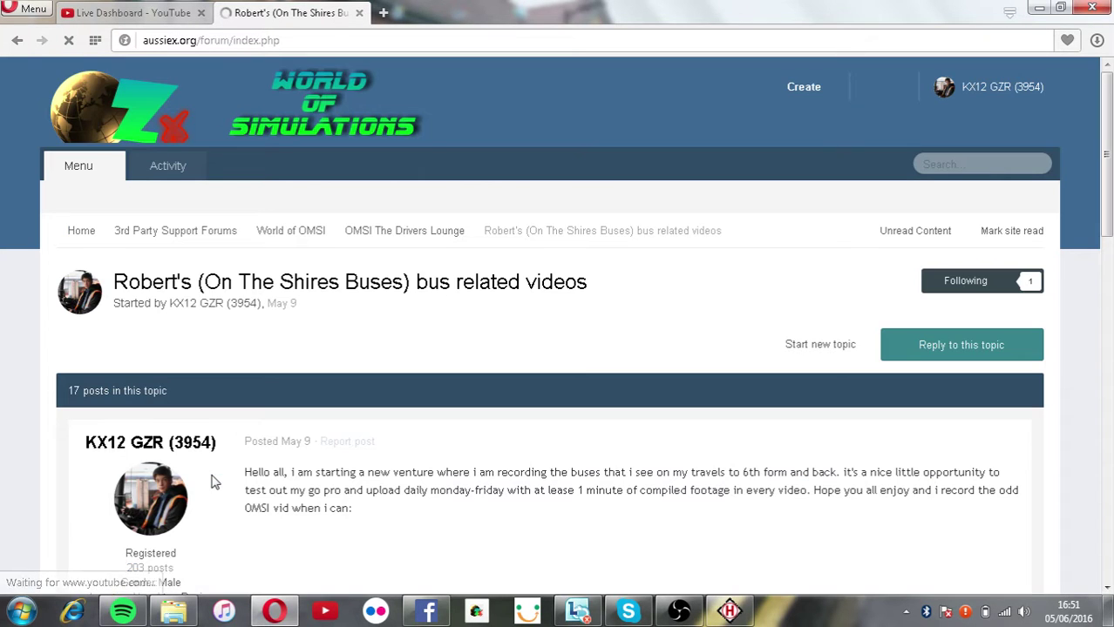
left_click_drag(1105, 81, 1101, 603)
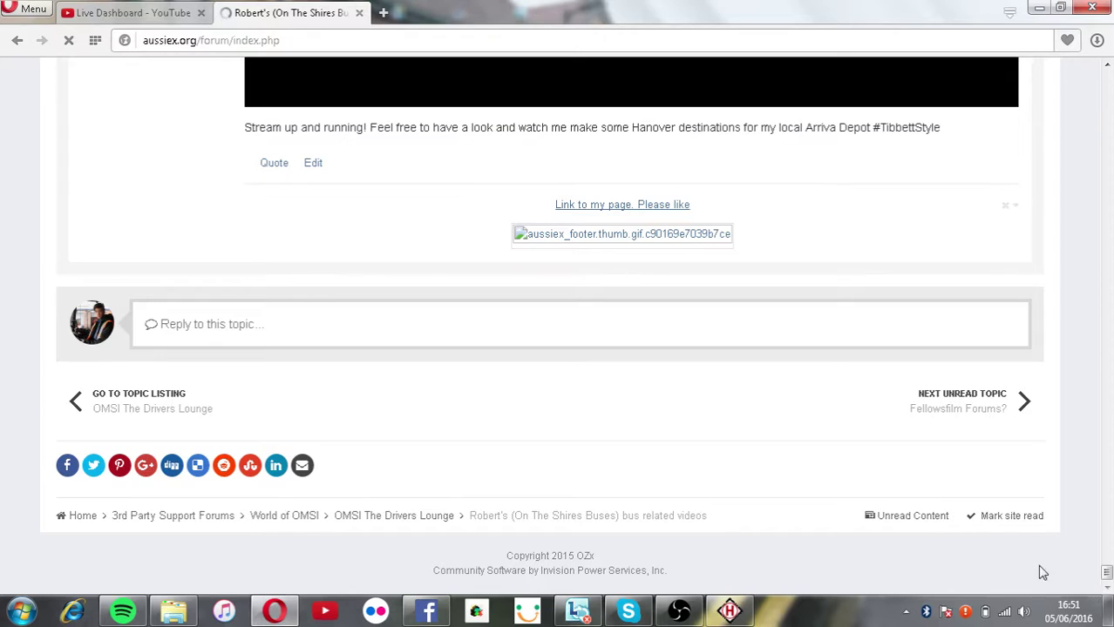
left_click(697, 322)
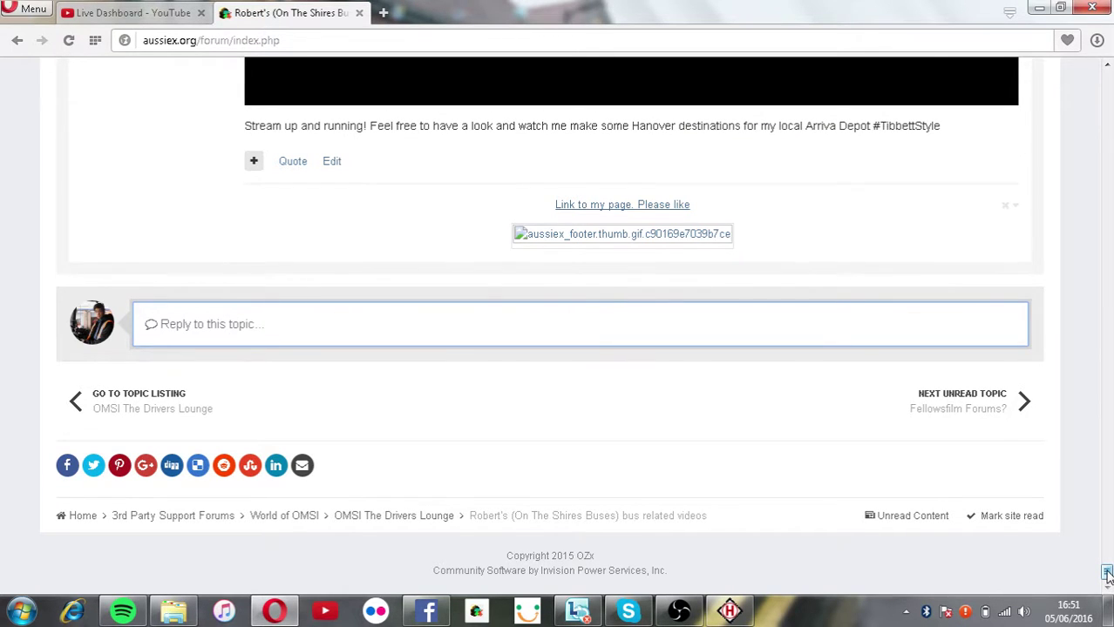
Play the live stream video embedded in the topic's last post briefly and pause it.
mouse_move(1107, 576)
left_mouse_down()
mouse_move(1107, 552)
mouse_move(1106, 564)
left_mouse_up()
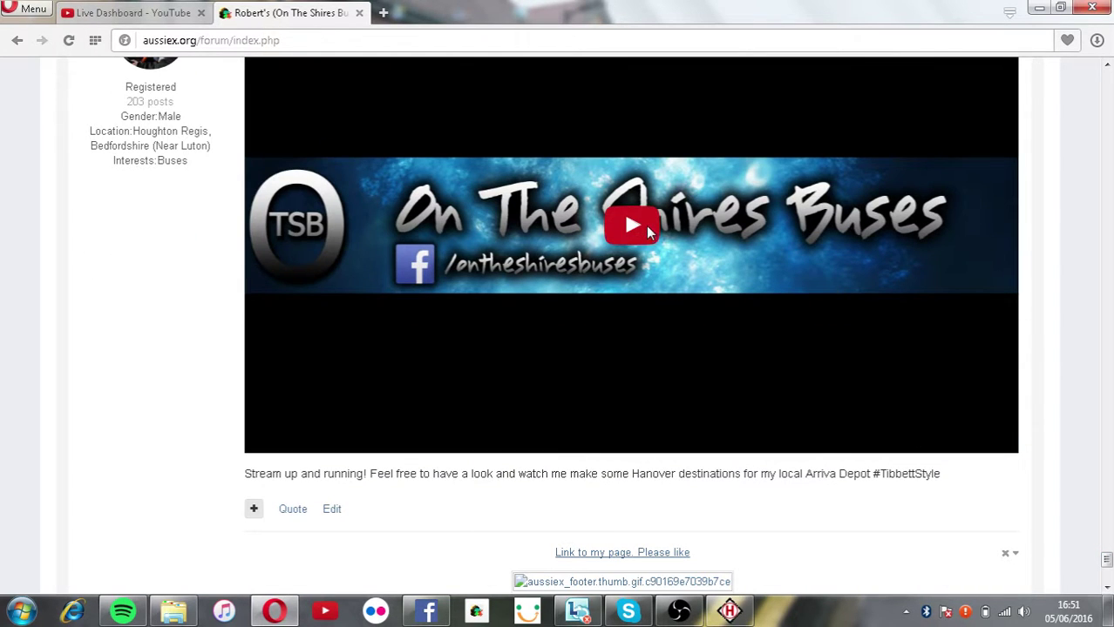
left_click(646, 225)
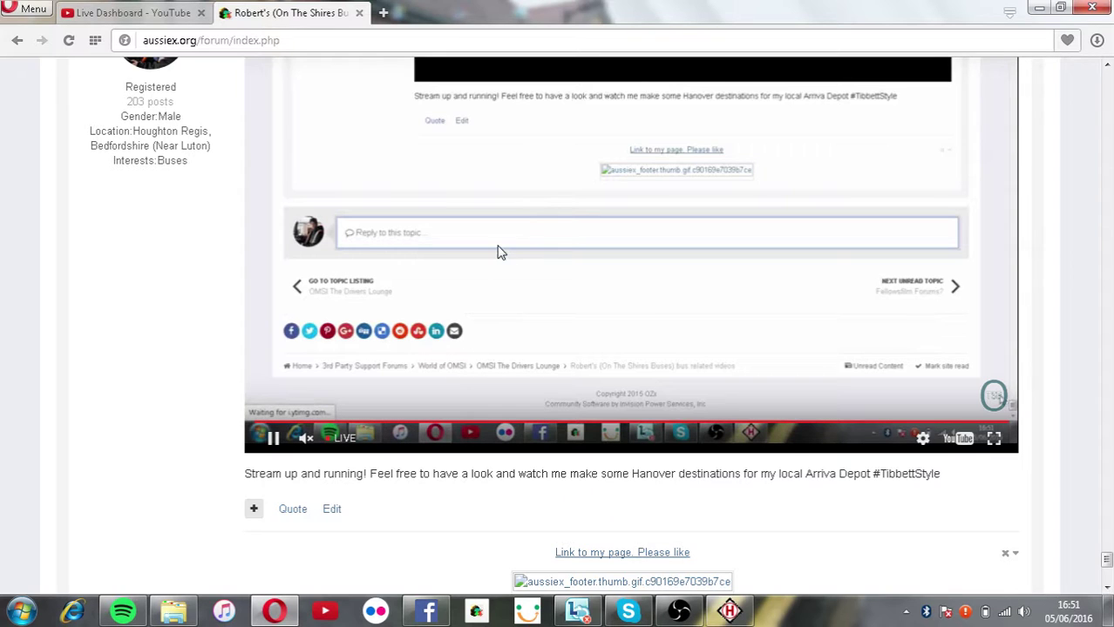
left_click(499, 251)
scroll(1109, 545, "down", 4)
Post the topic reply "^^^^^ Streaming again. Look above to watch and have a little chat with me ^^^^^".
left_click(359, 329)
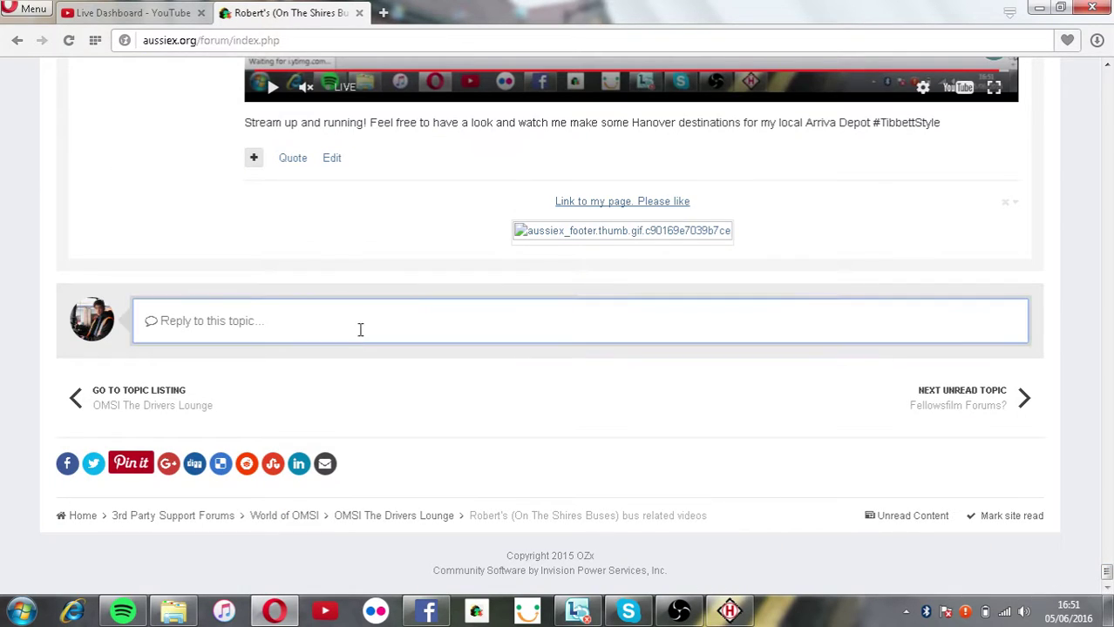
type("Streami")
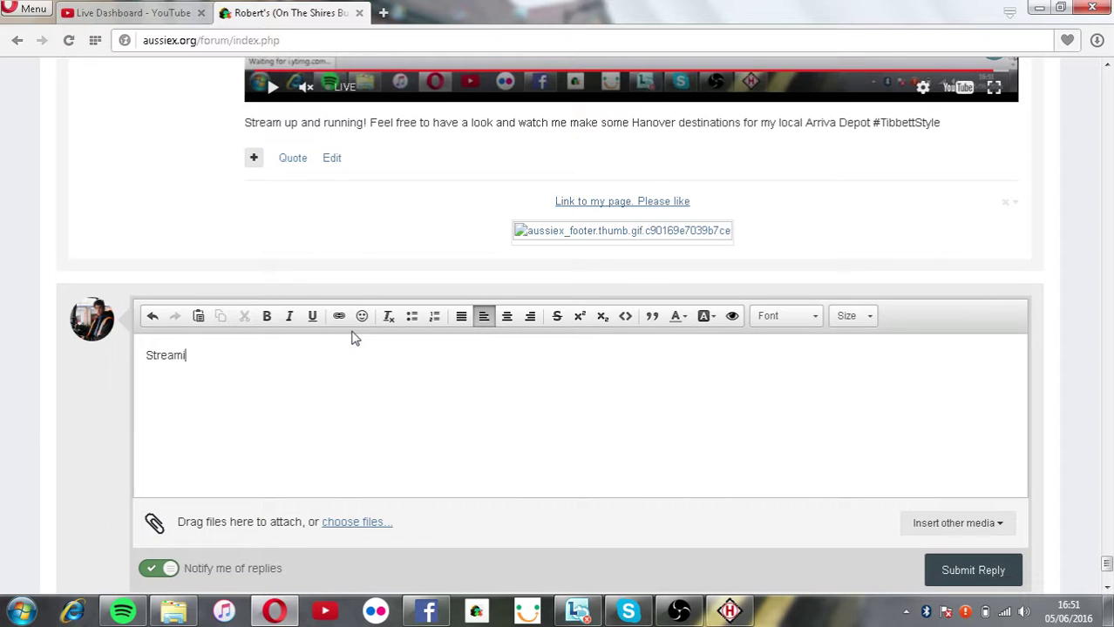
type("ng again. Look above to watch and have a little chat with me ^^^")
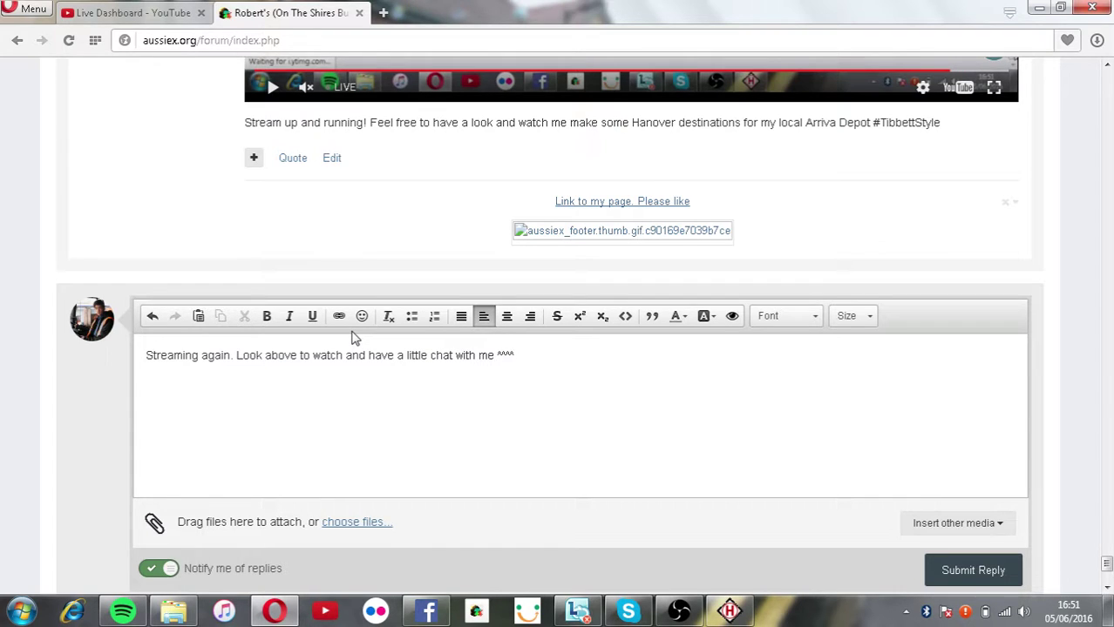
left_click(145, 353)
type("^^^^")
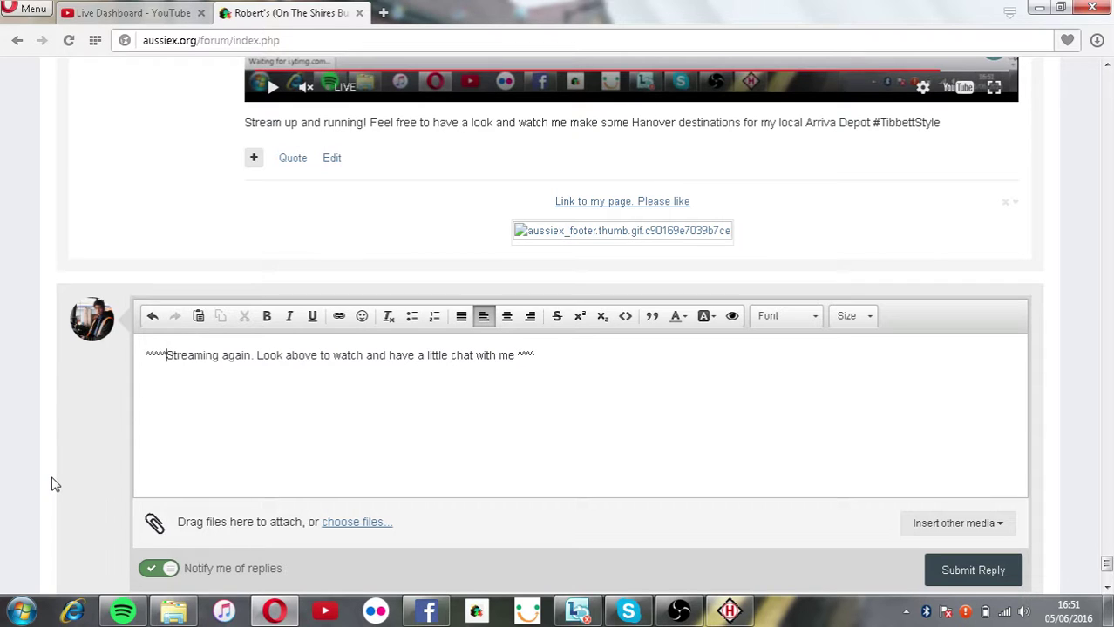
left_click(686, 343)
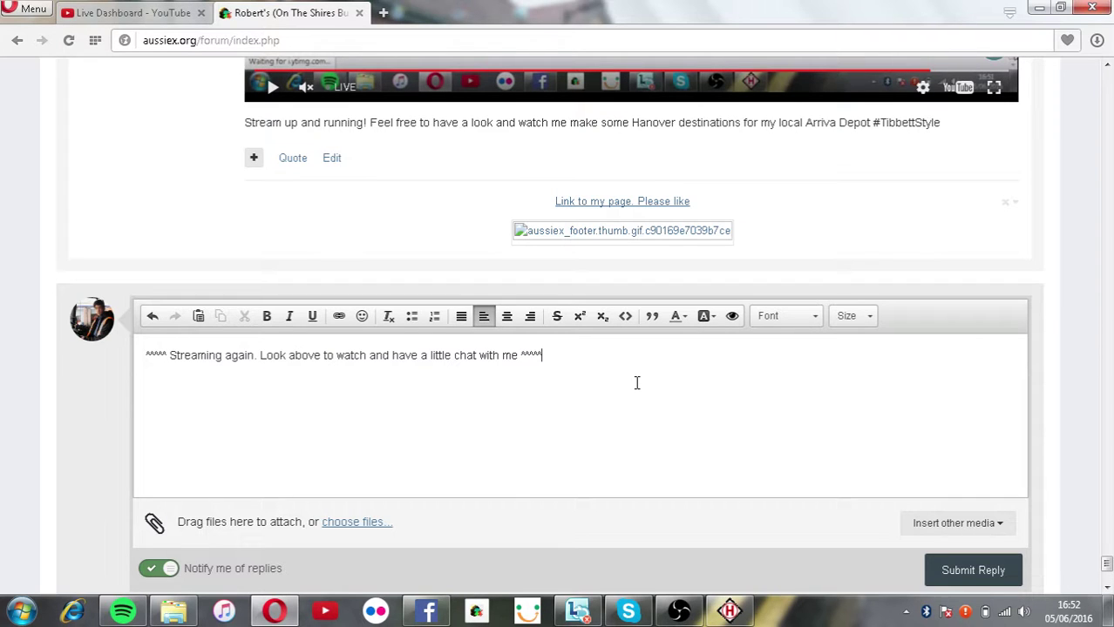
left_click(928, 570)
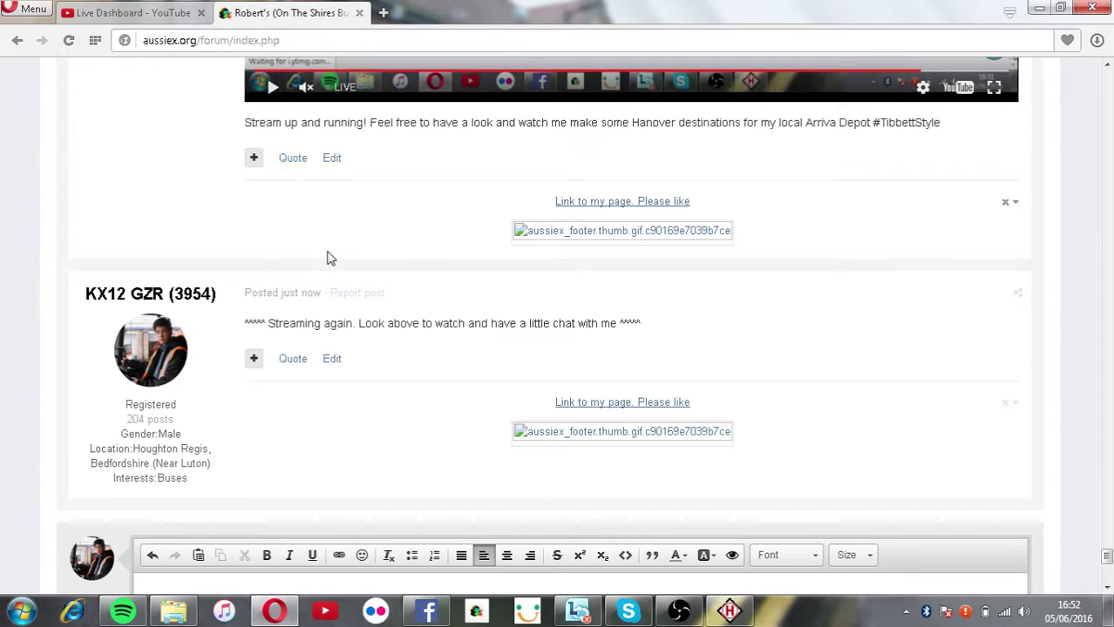
Look over the embedded live stream post, close the forum topic and switch to the HELEN destination list.
scroll(753, 113, "up", 2)
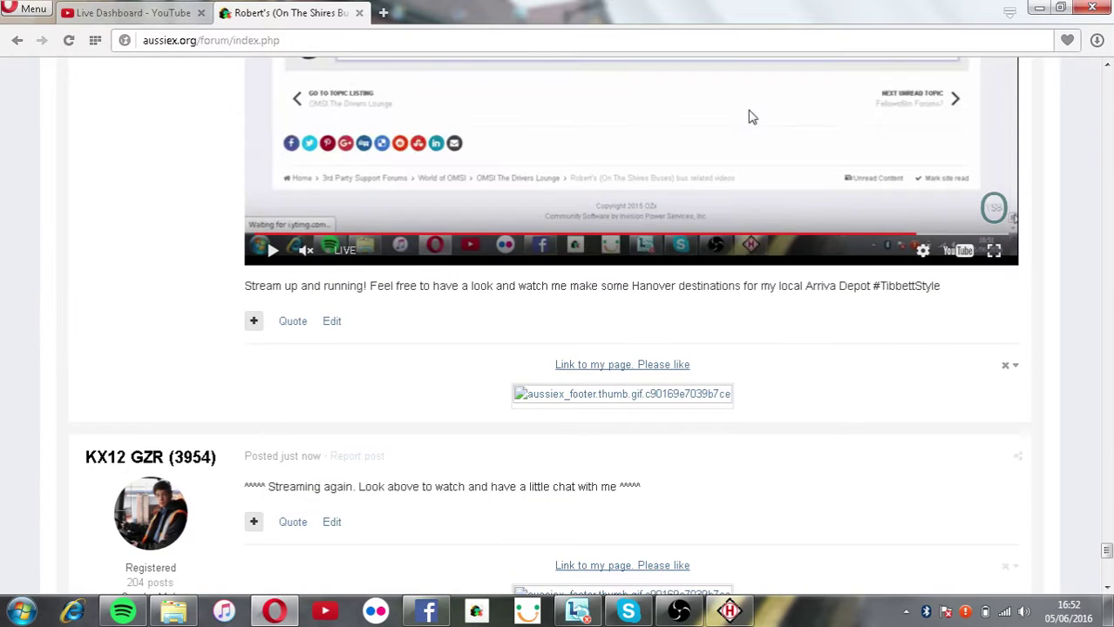
scroll(750, 120, "up", 4)
scroll(743, 119, "down", 1)
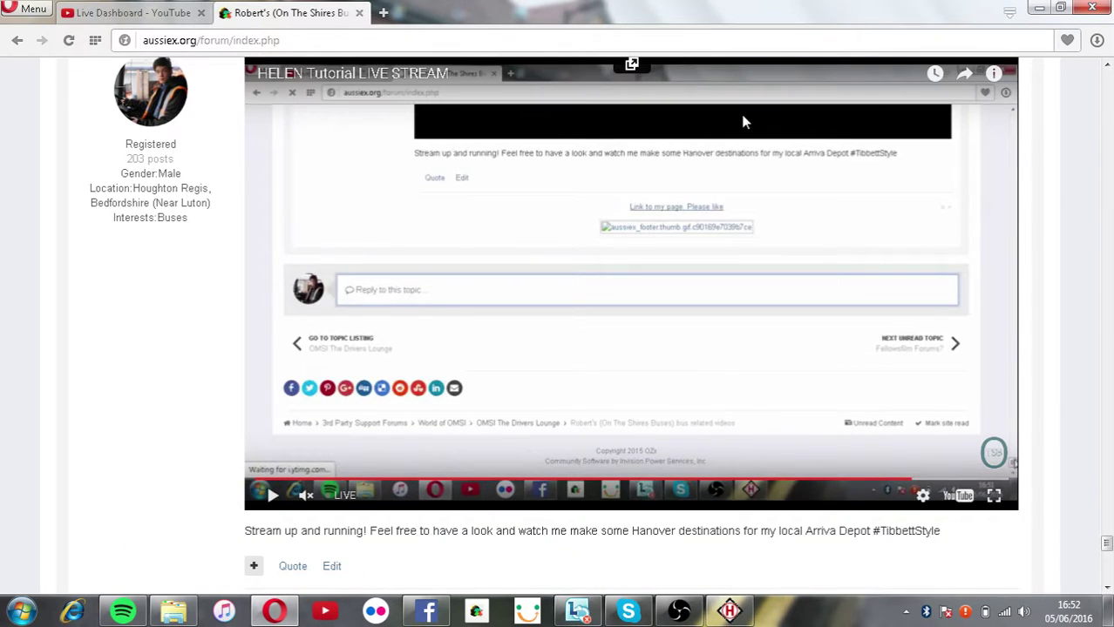
scroll(697, 113, "up", 4)
left_click(358, 12)
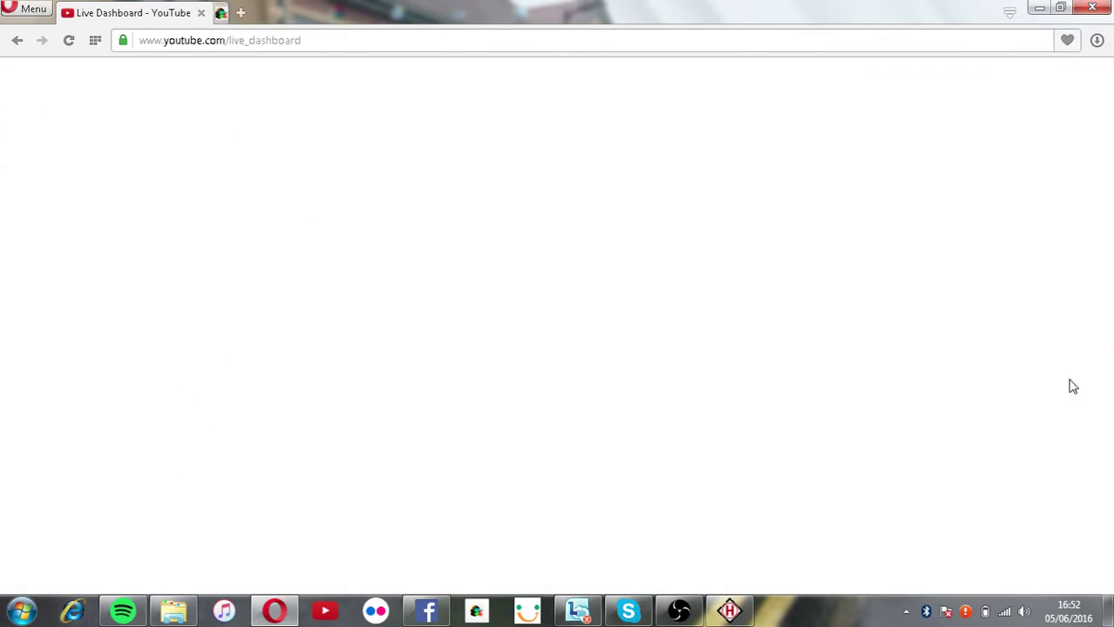
left_click(1109, 611)
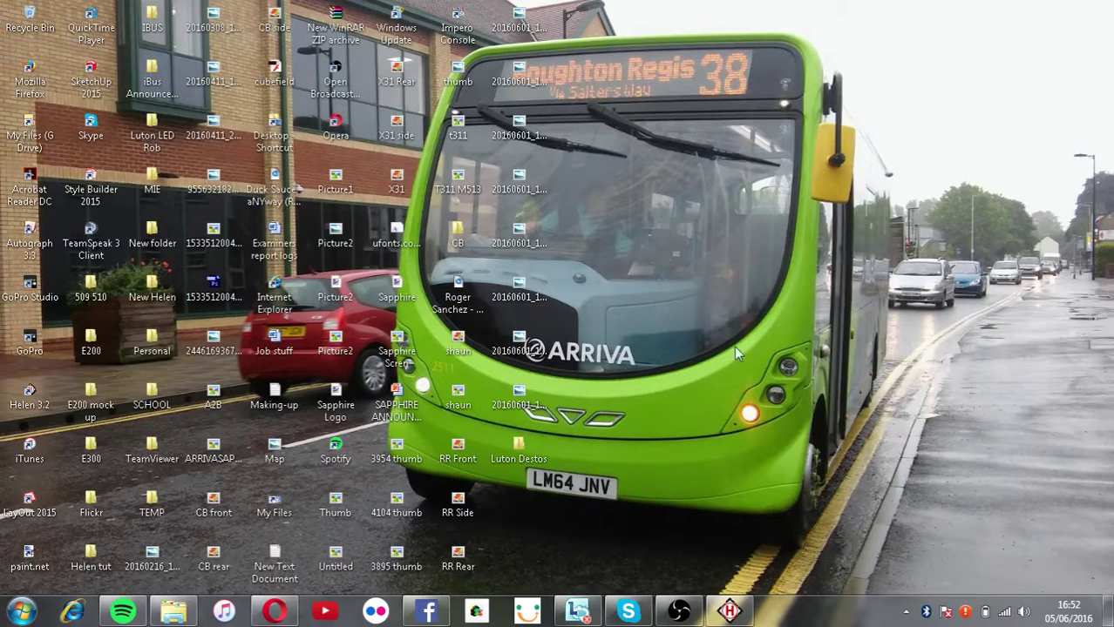
left_click(730, 611)
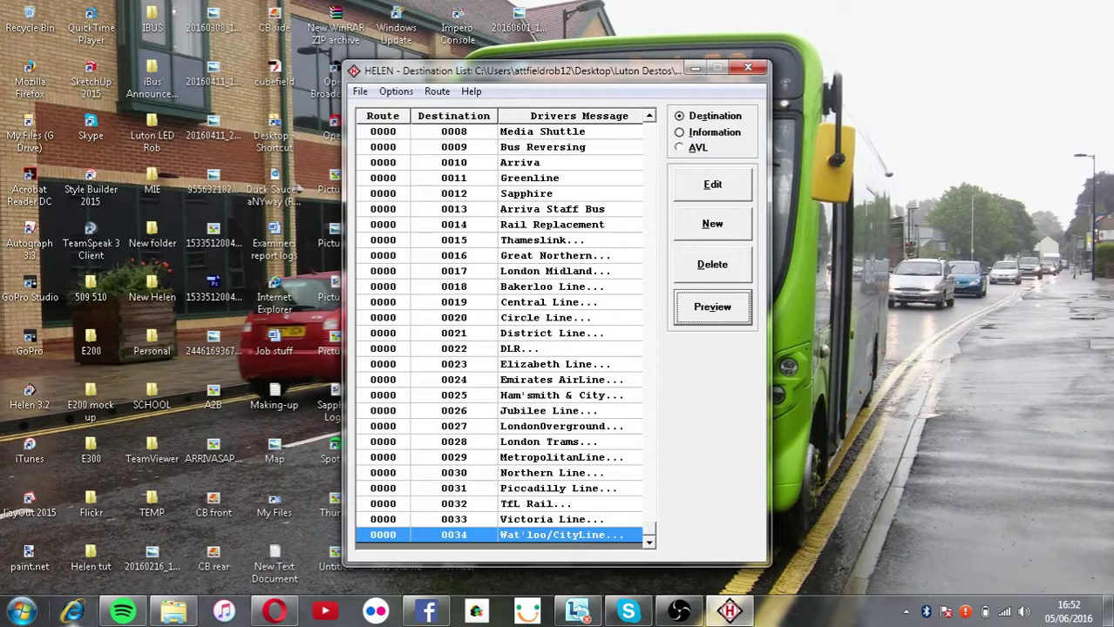
Switch to Traveline South East, search its timetables for operator Arriva The Shires and look through the Luton services.
left_click(527, 610)
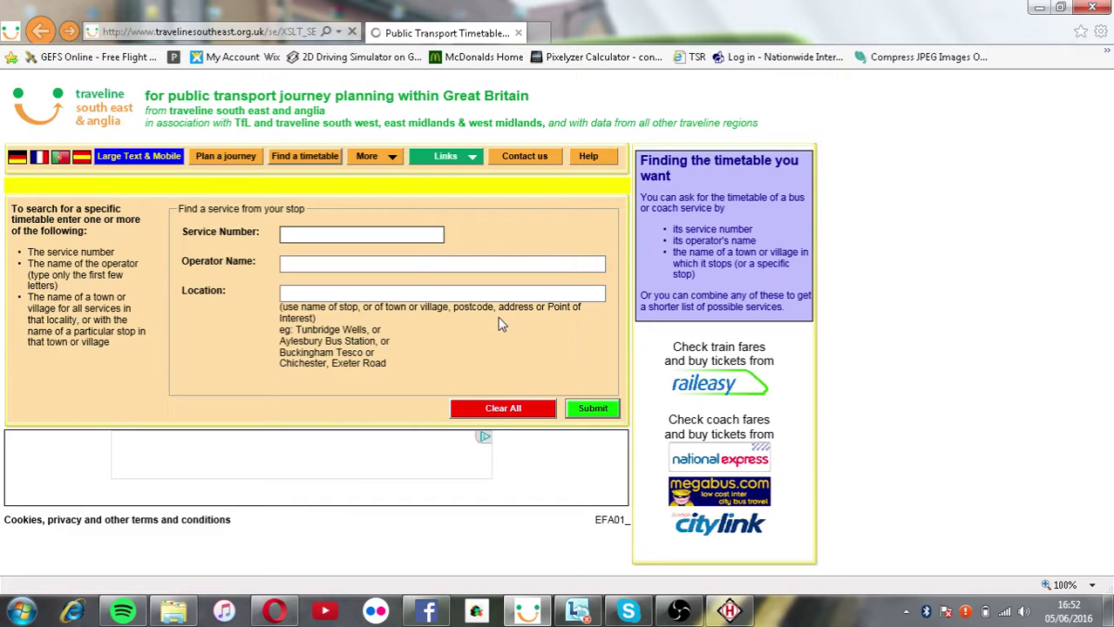
left_click(389, 265)
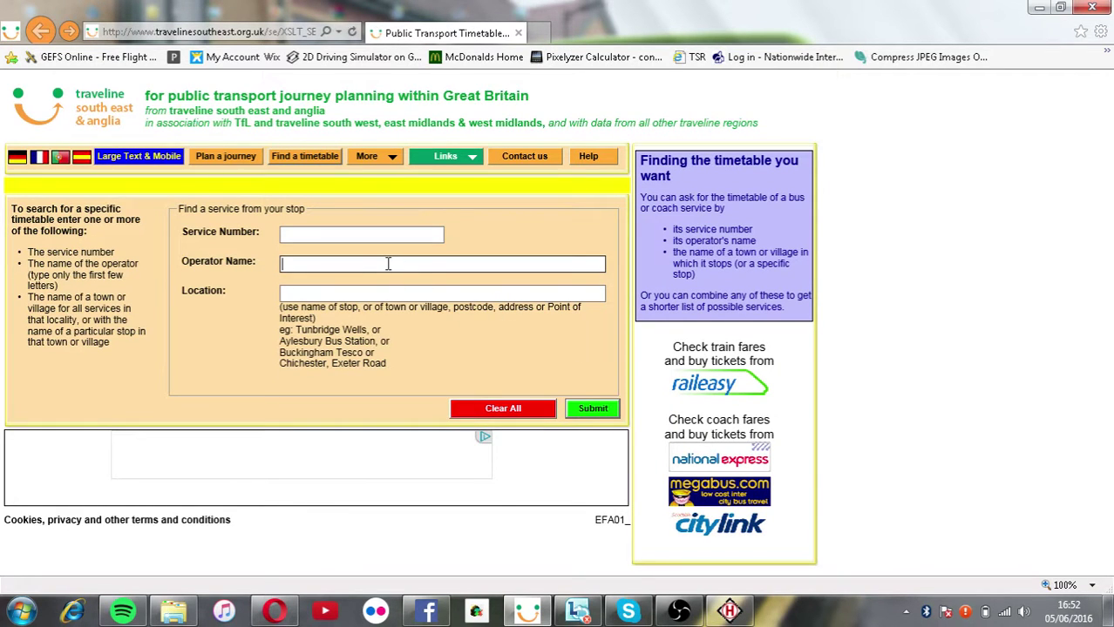
type("Arriva L")
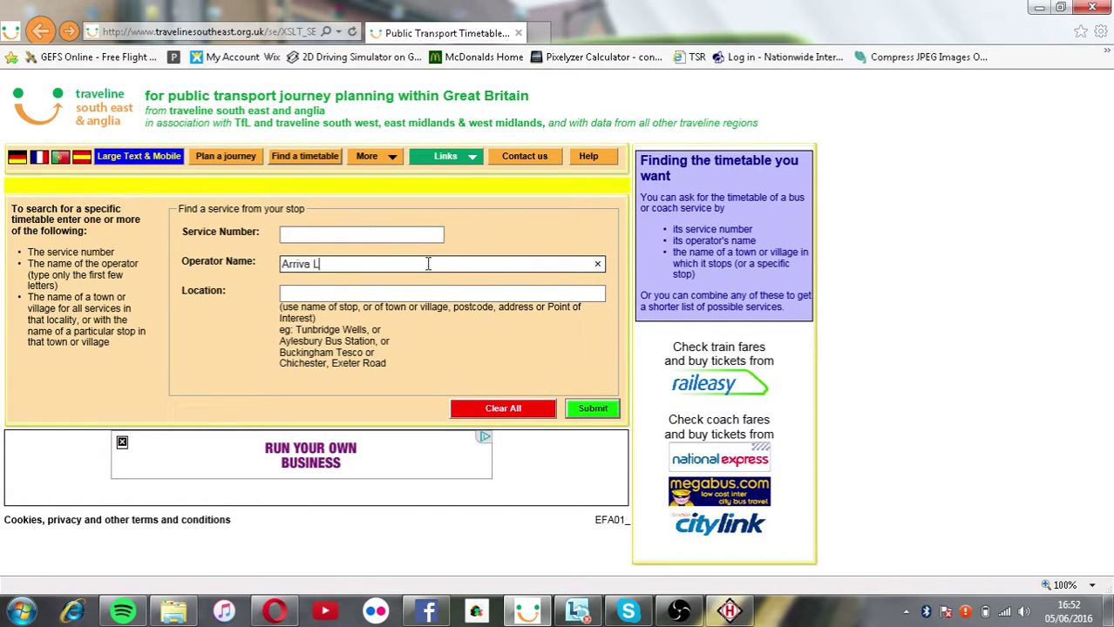
key("BackSpace")
key("BackSpace")
key("BackSpace")
key("BackSpace")
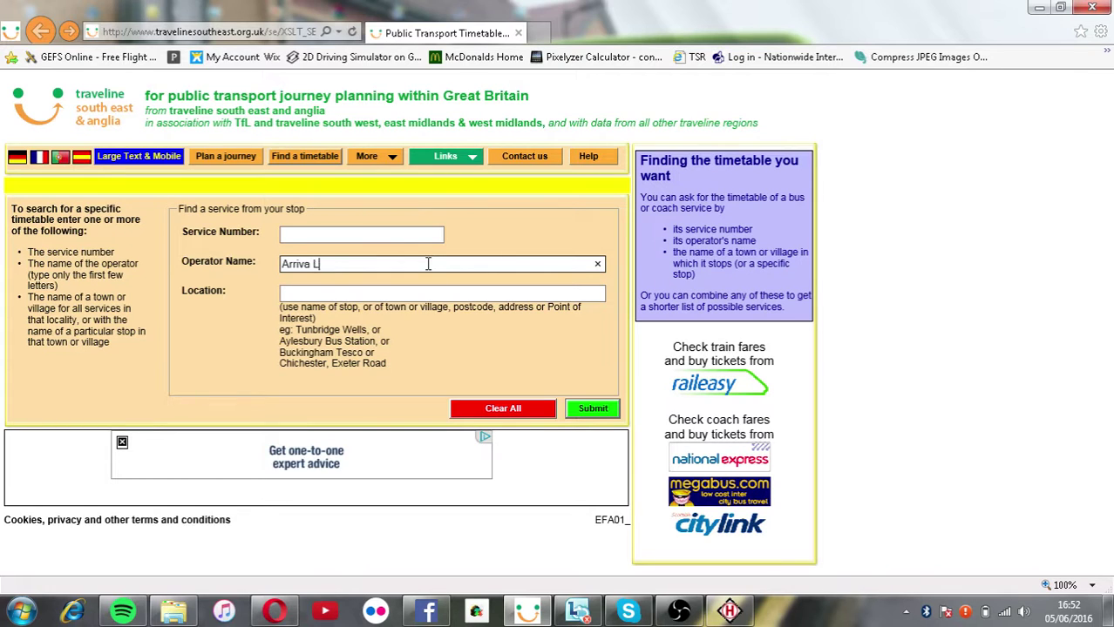
type("res")
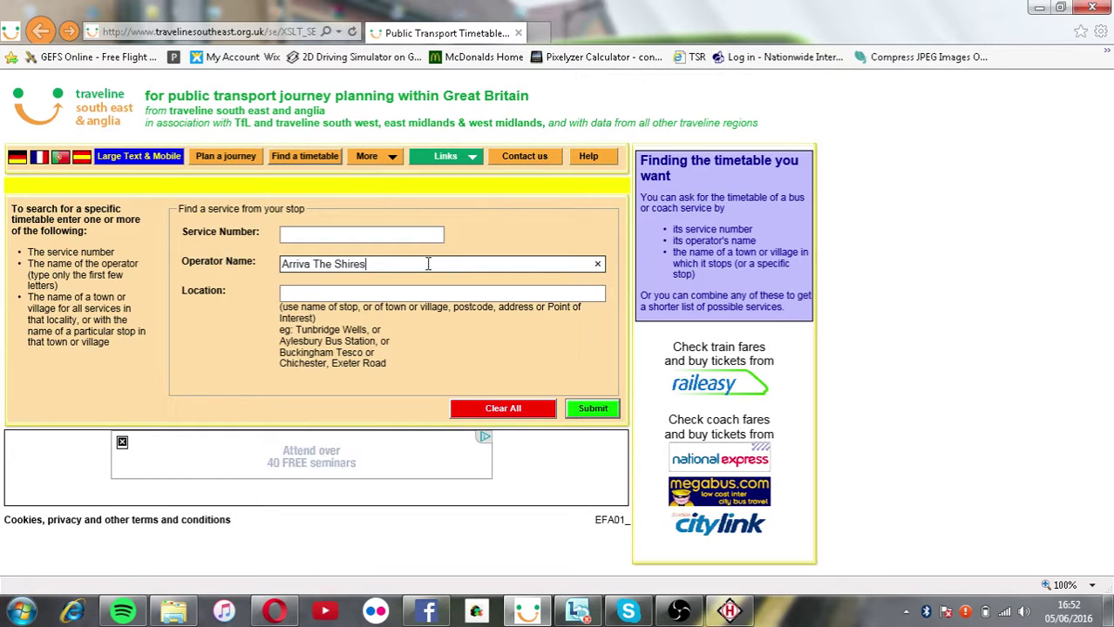
left_click(577, 408)
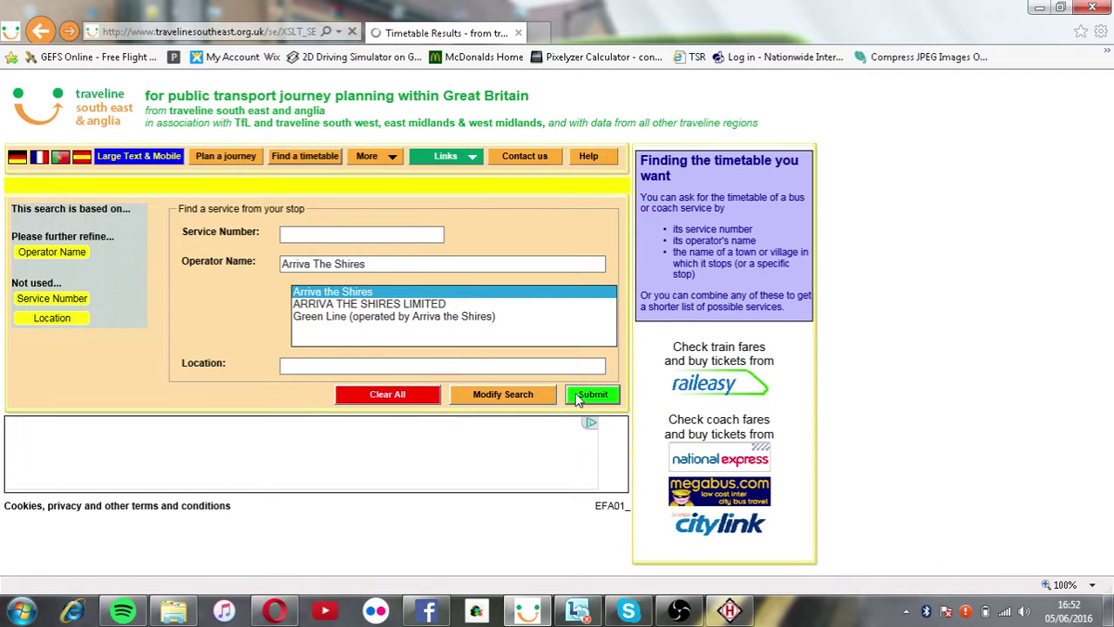
left_click(577, 400)
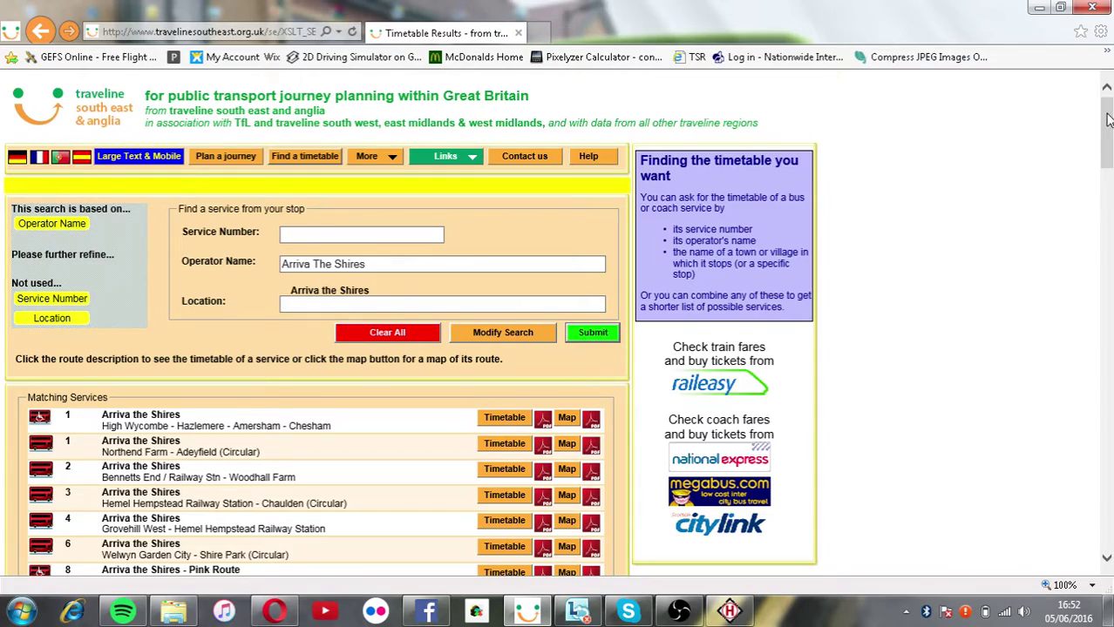
left_click_drag(1107, 119, 1107, 189)
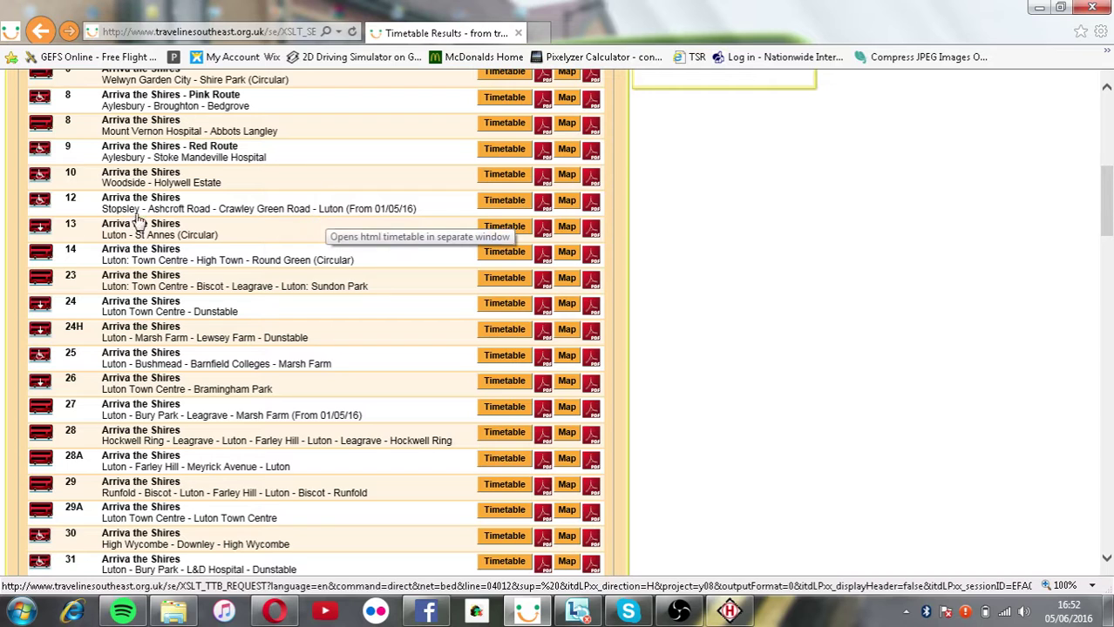
Switch to HELEN and start a new destination entry with route 12 and destination code 101.
left_click(729, 612)
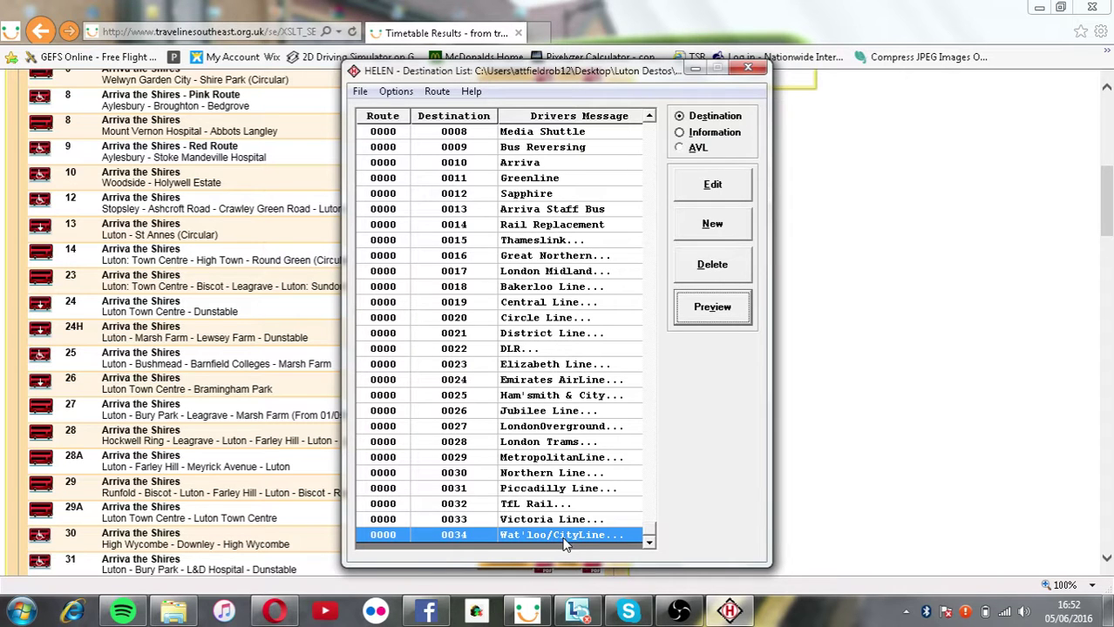
left_click(139, 611)
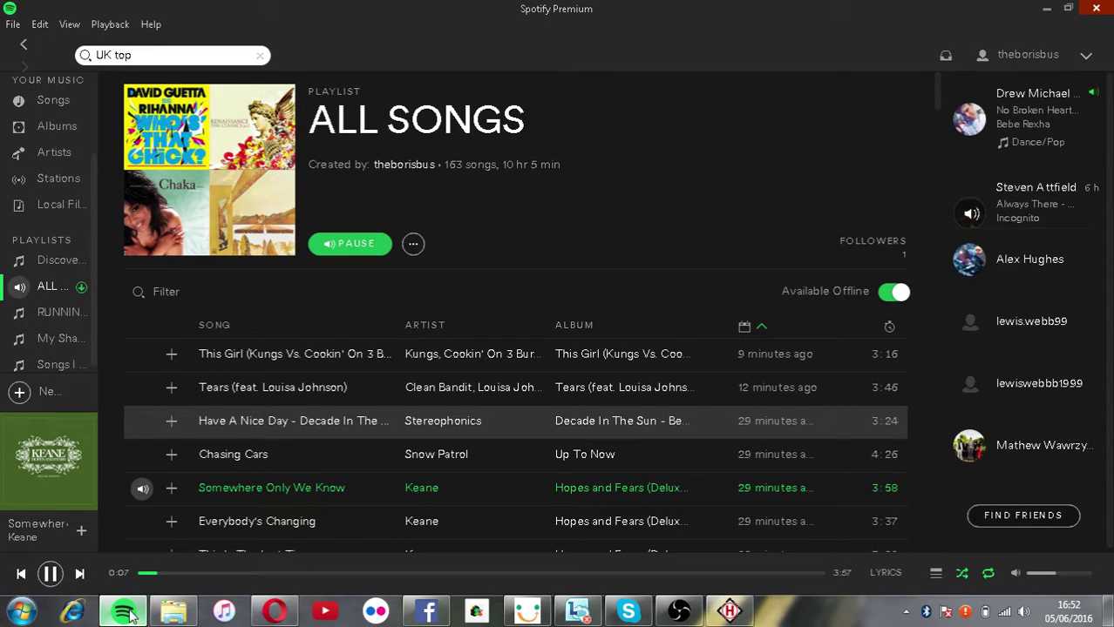
left_click(129, 613)
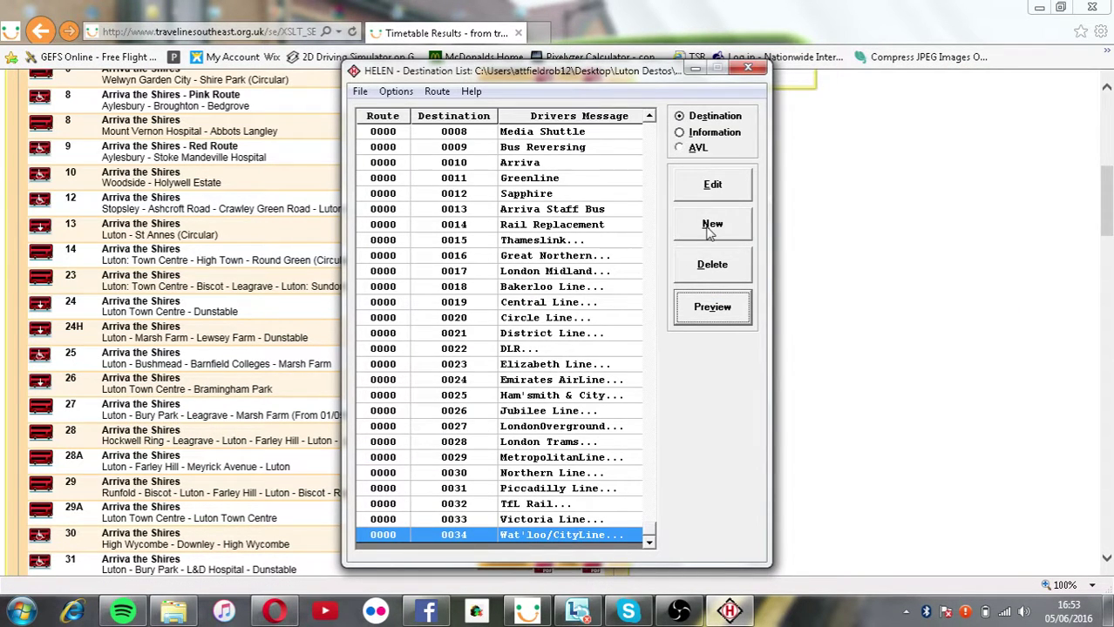
left_click(711, 228)
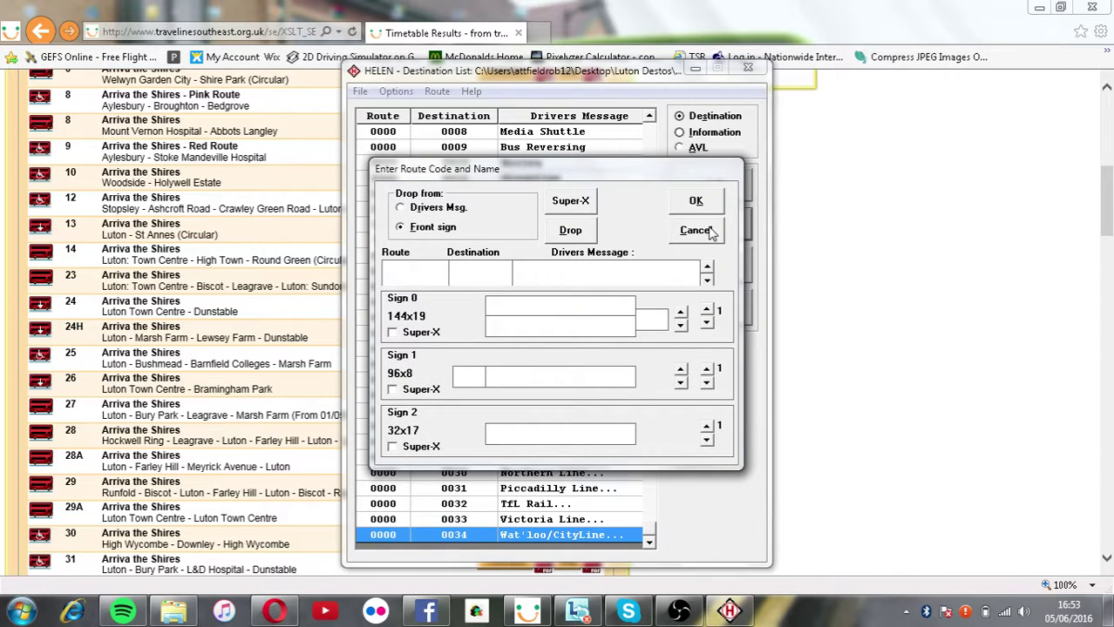
type("12")
key("Tab")
type("101")
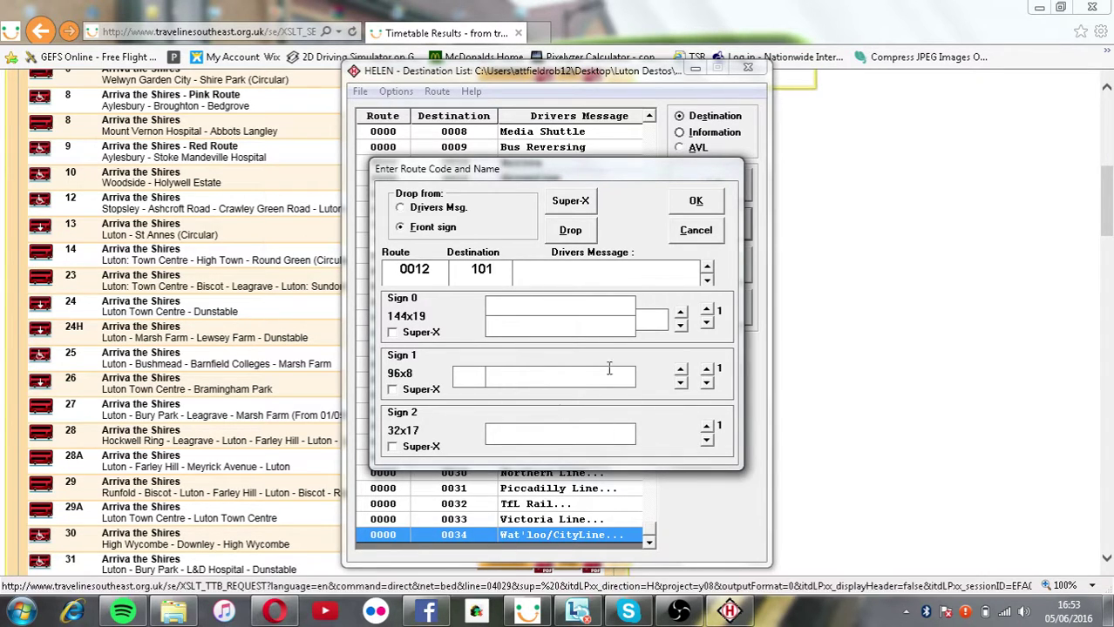
Set the drivers message of the new route 12 entry to "Stospley".
key("Tab")
type("12")
key("BackSpace")
key("BackSpace")
type("Stosp")
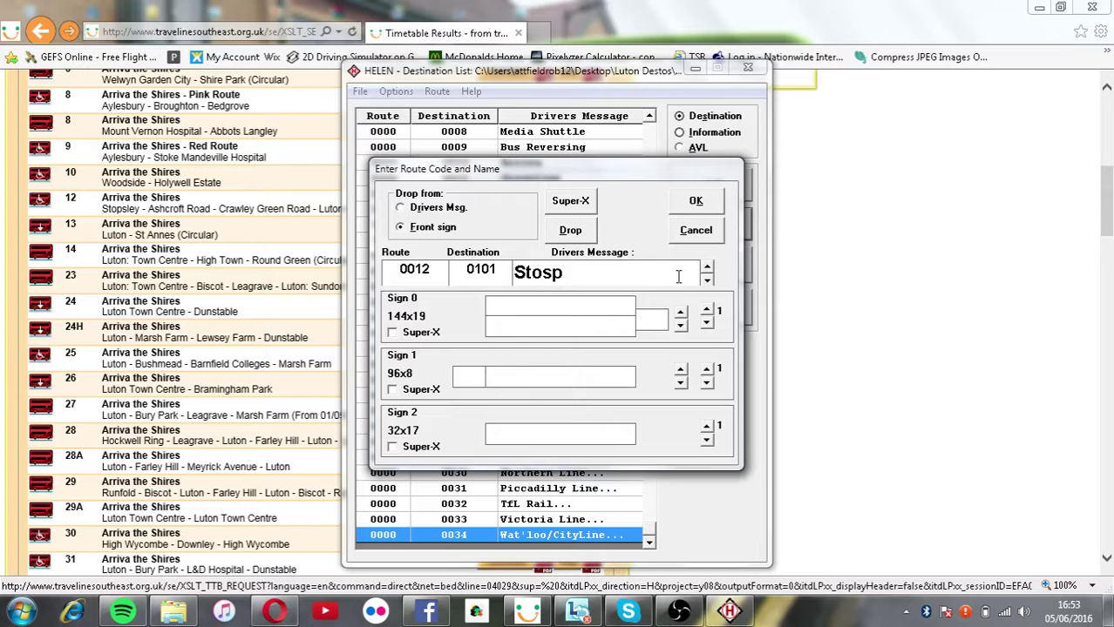
type("ley")
Fill the first page of Sign 0 with number 12, "Stopsley" on the upper line and "Putteridge Road" below.
left_click(664, 318)
type("12")
key("Tab")
type("Stops")
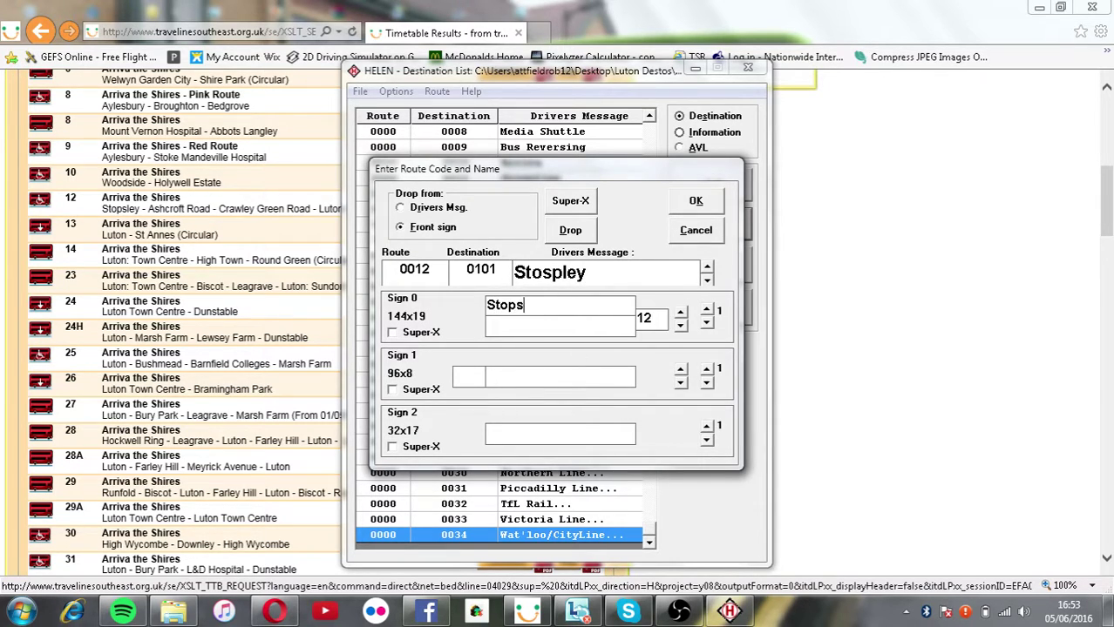
type("ley Putteridge Road")
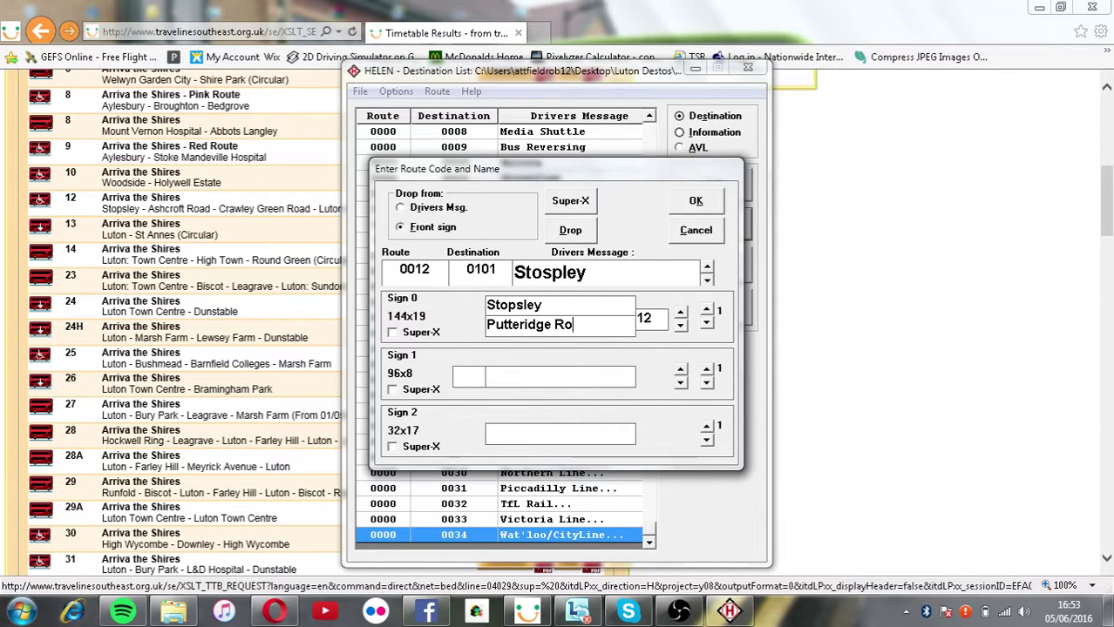
Copy "Stopsley" to a second page of Sign 0 with number 12 and the lower line "<> Crawley Green Road".
double_click(604, 304)
key("ctrl+c")
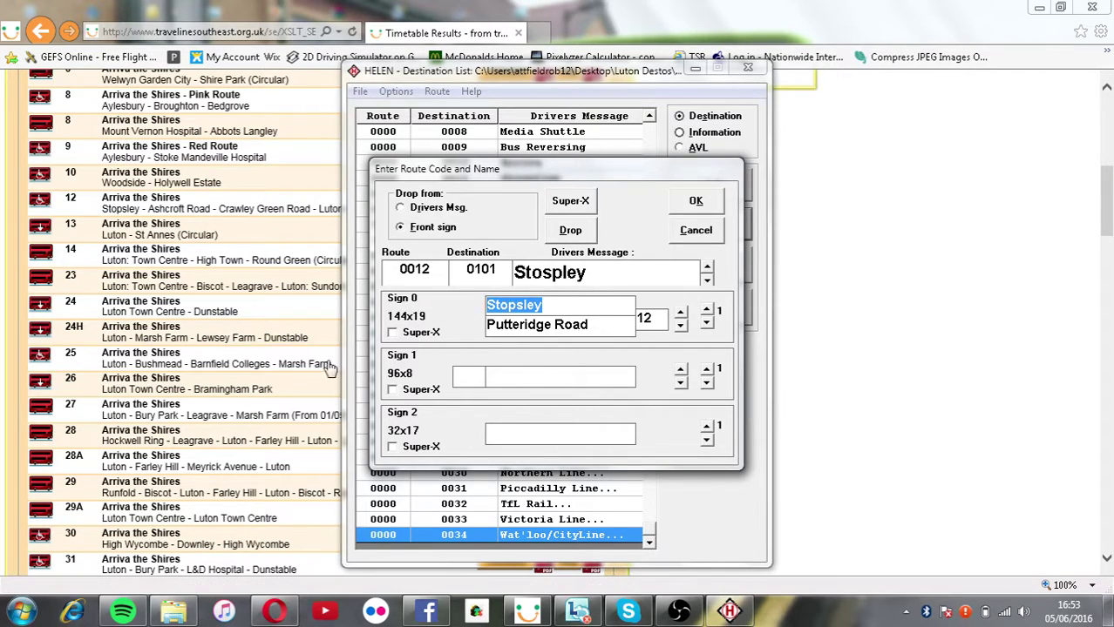
left_click(707, 312)
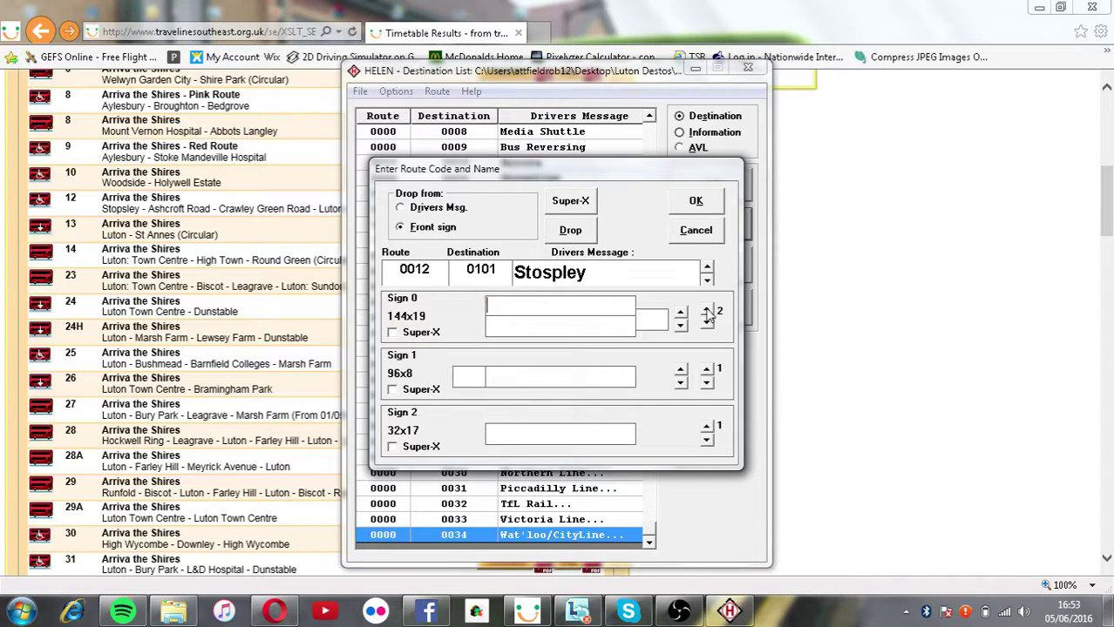
left_click(645, 318)
type("12")
key("ctrl+v")
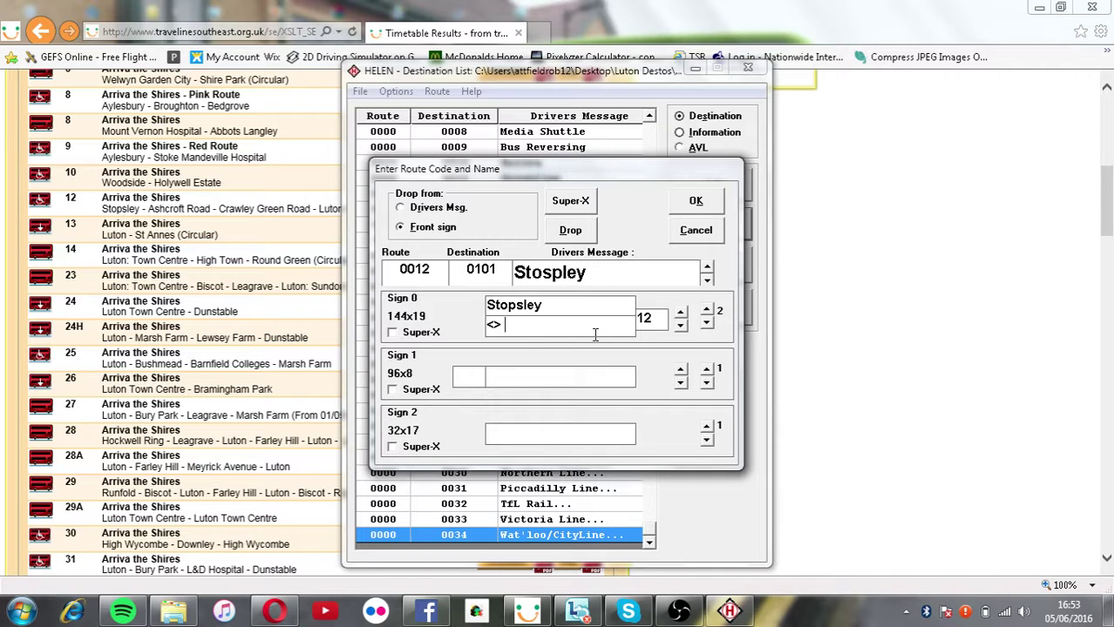
type("Crawe")
type("ey Green Road")
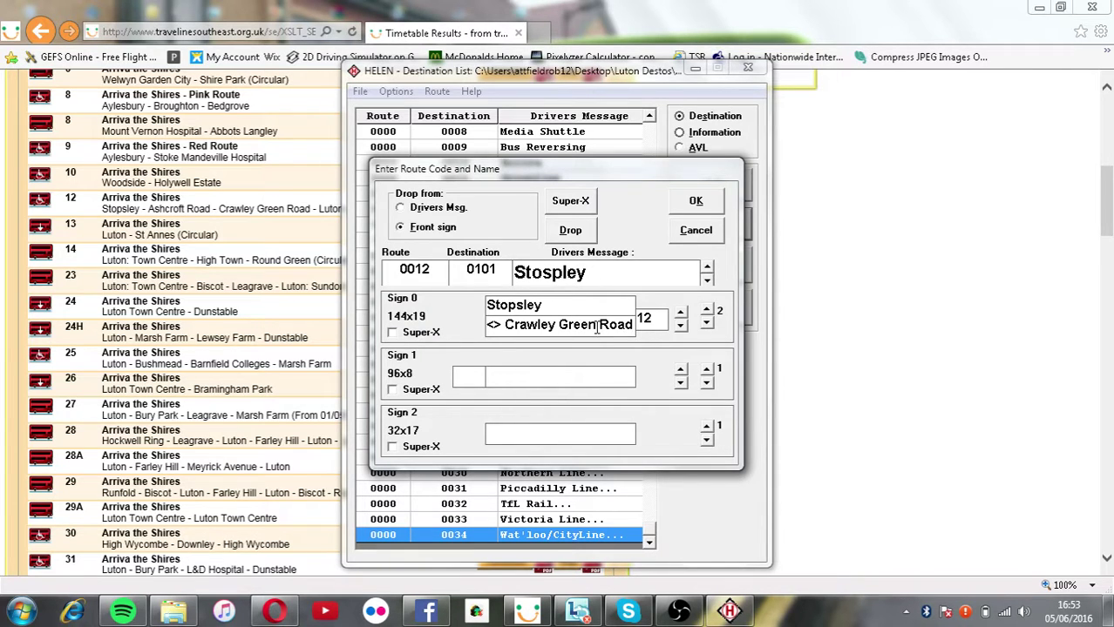
Add a third page to Sign 0 with number 12, "Stopsley" and the lower line "<> Ashcroft Road".
left_click(706, 311)
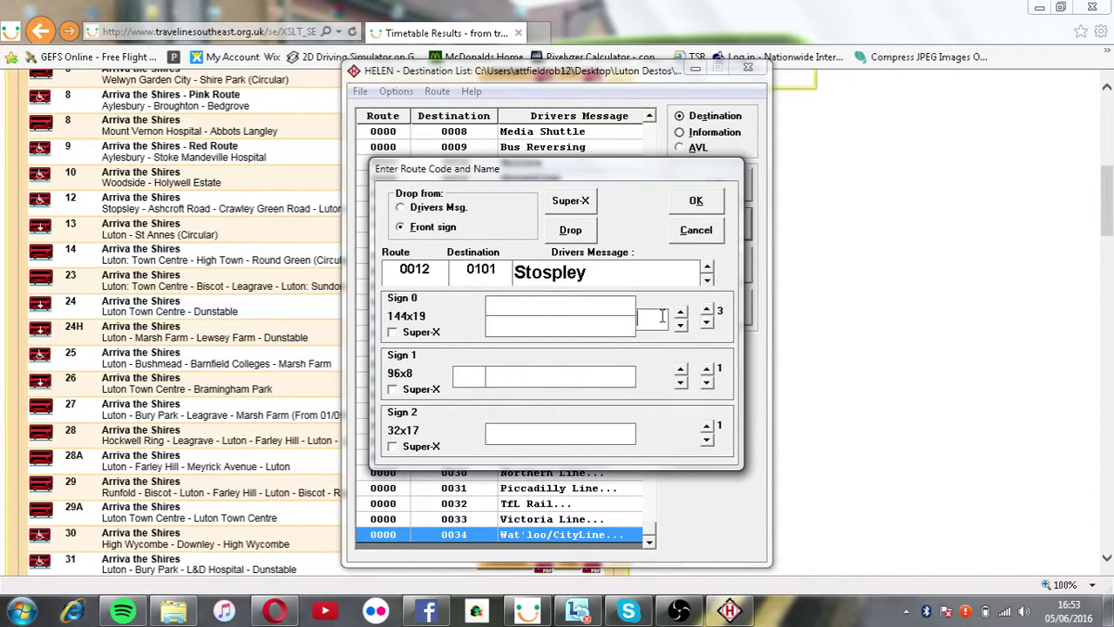
key("ctrl+v")
key("Return")
type("<>")
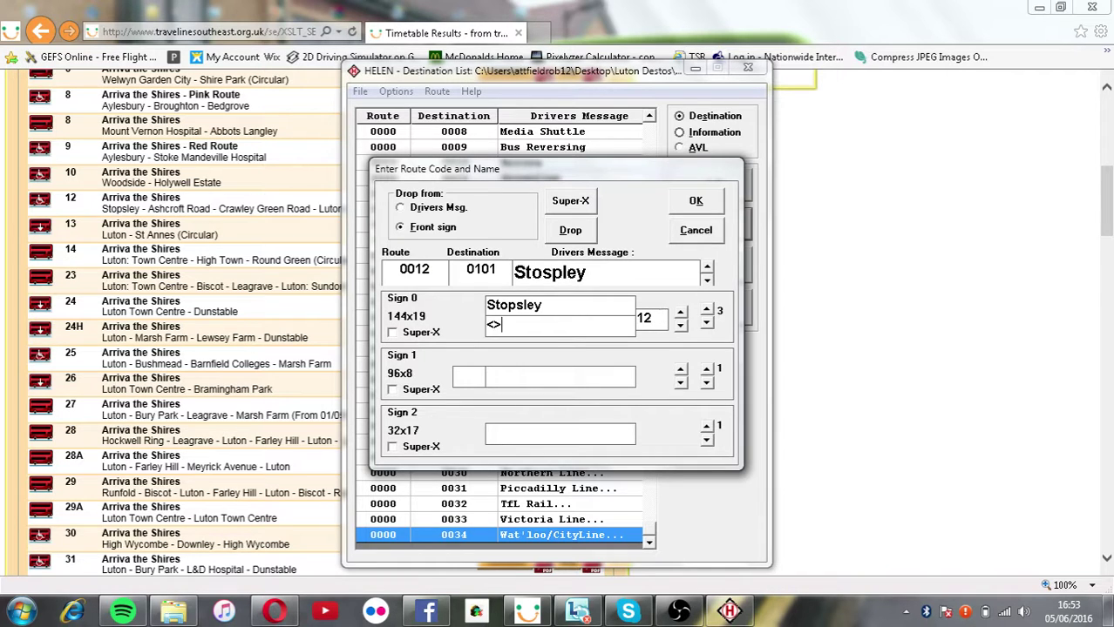
type(" Ashcroft Road")
Fill Sign 1 with 12 "Stopsley" on page one and 12 "Putteridge Road" on page two, with Super-X enabled.
key("Tab")
type("12")
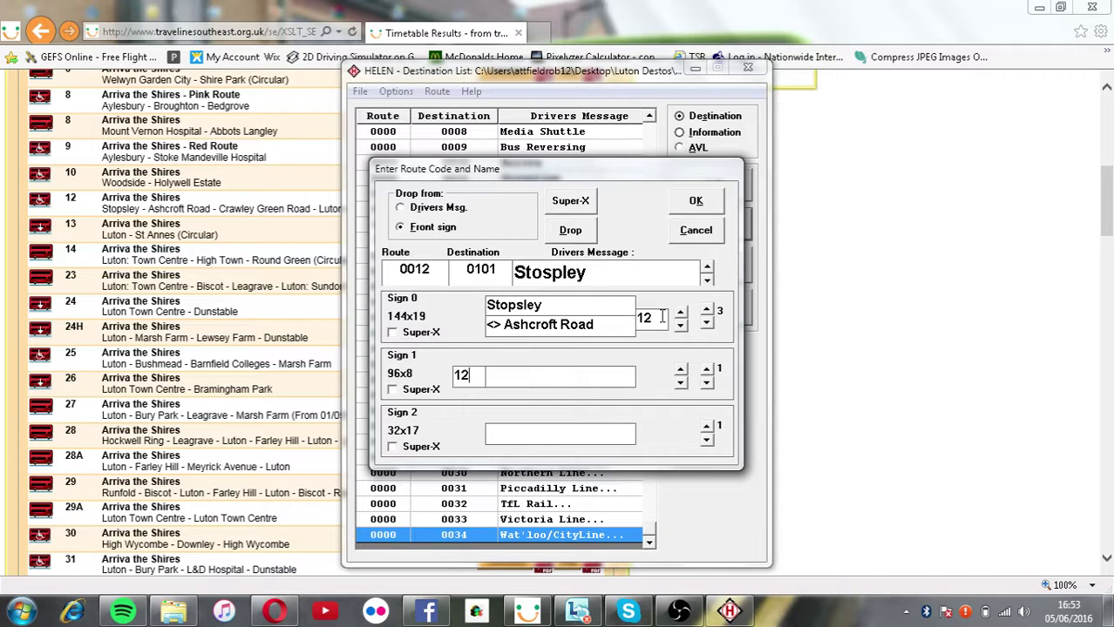
key("Tab")
key("ctrl+v")
left_click(392, 389)
left_click(706, 370)
type("12Putteridge ")
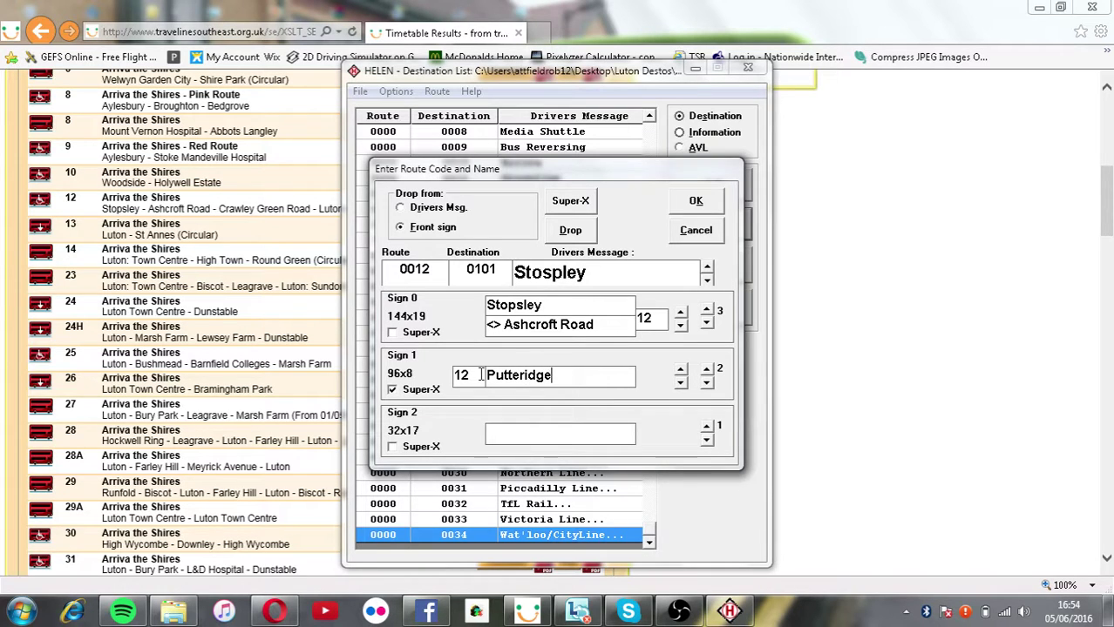
type("Road")
Set Sign 2 to 12, then accept the new destination entry and preview its signs.
type("12")
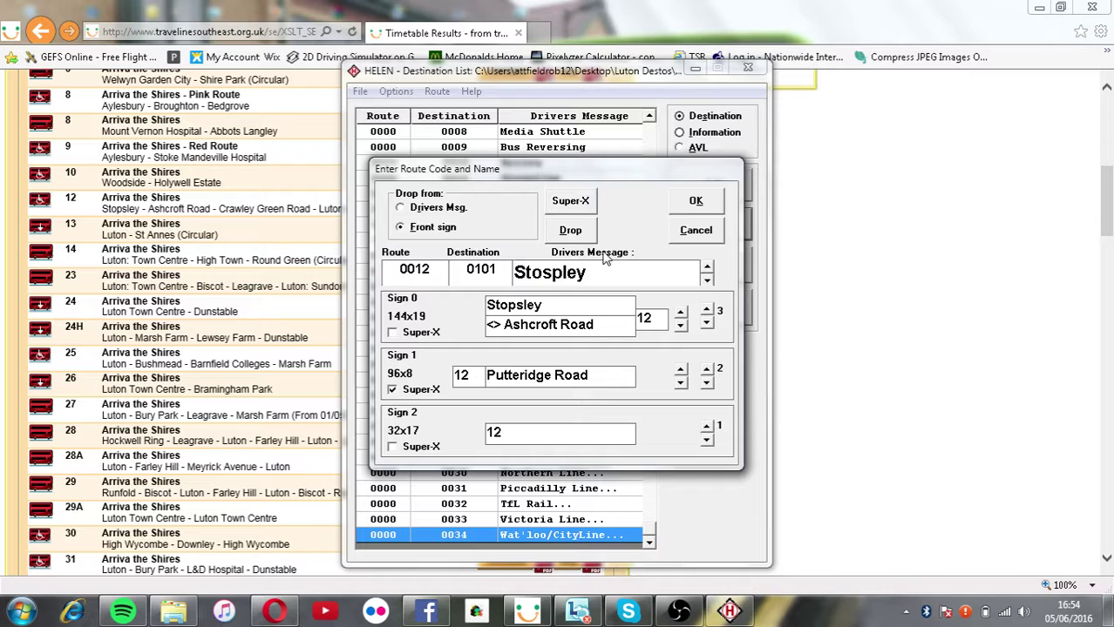
left_click(697, 202)
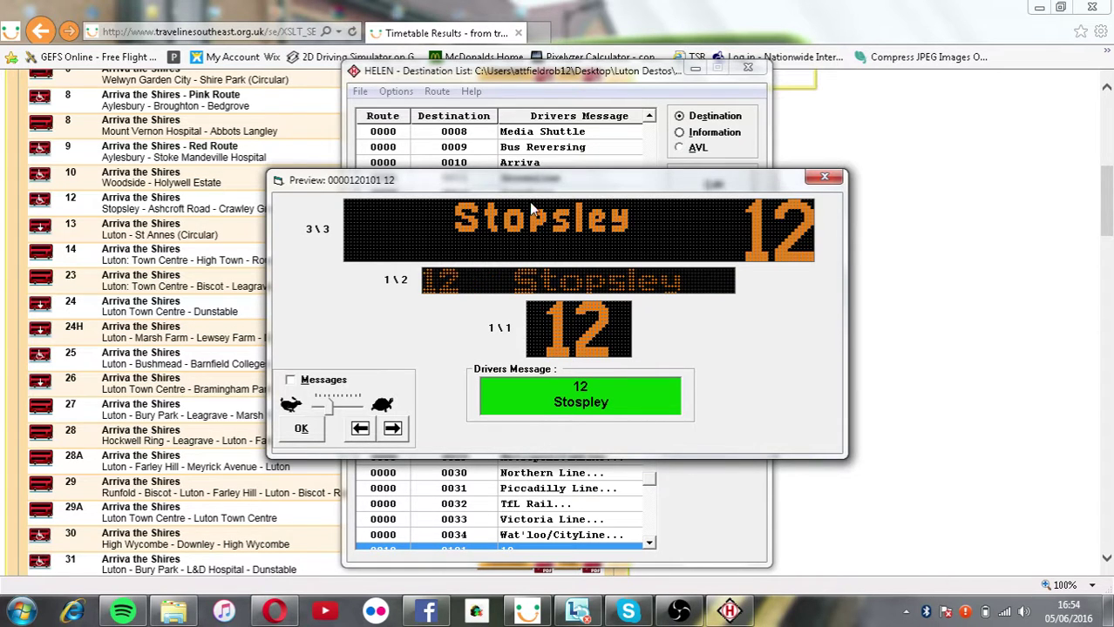
Switch to the On The Shires Buses Facebook page and look through its earlier live stream posts.
left_click(426, 612)
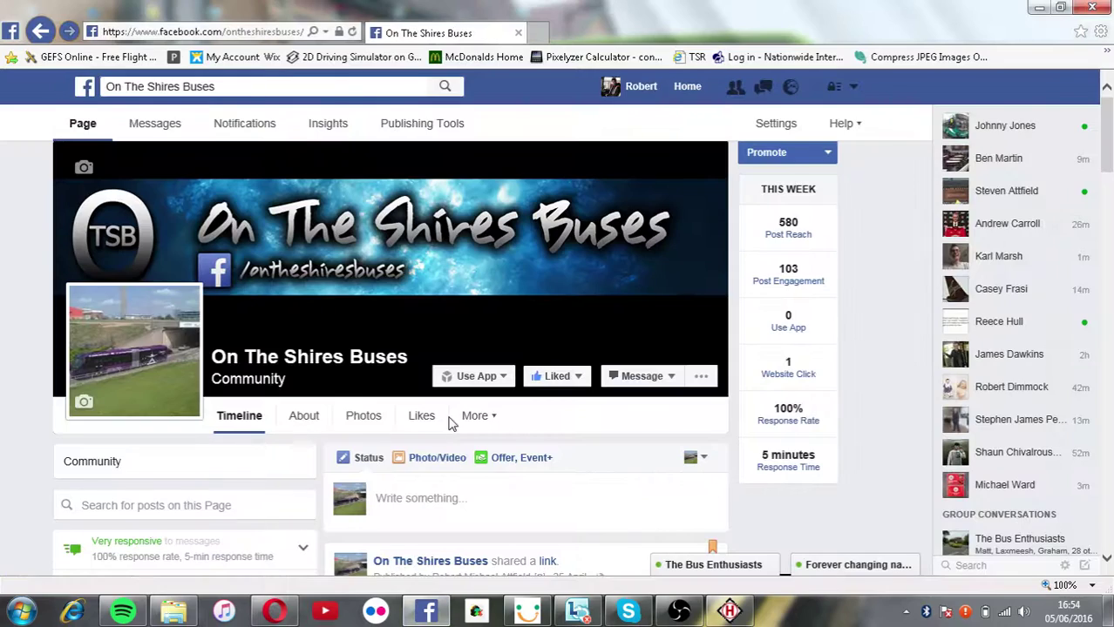
scroll(452, 408, "down", 10)
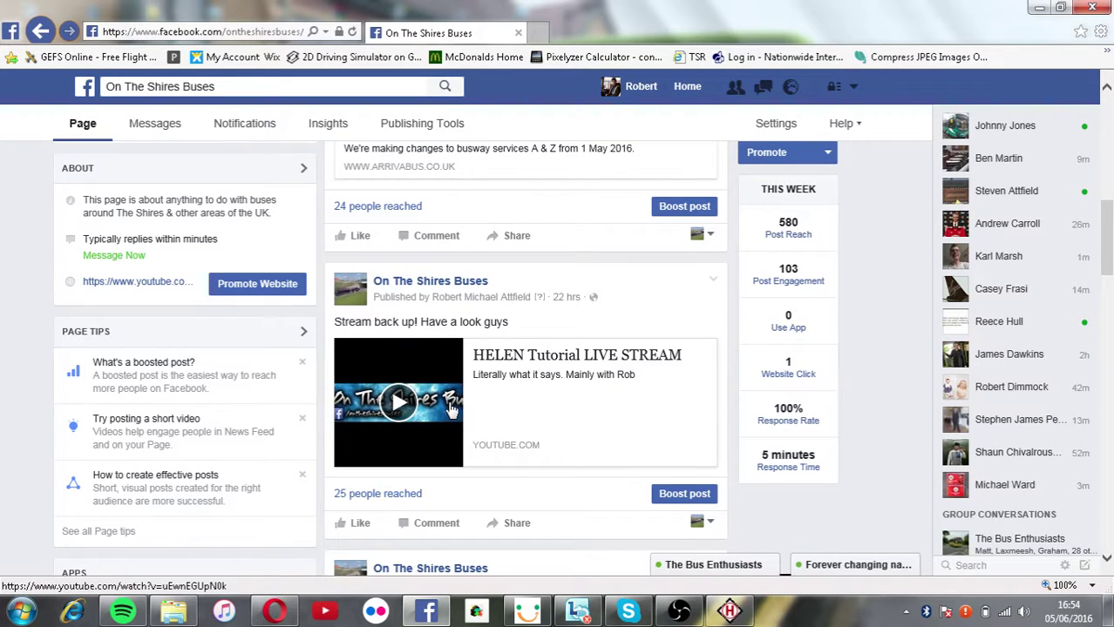
scroll(468, 395, "down", 2)
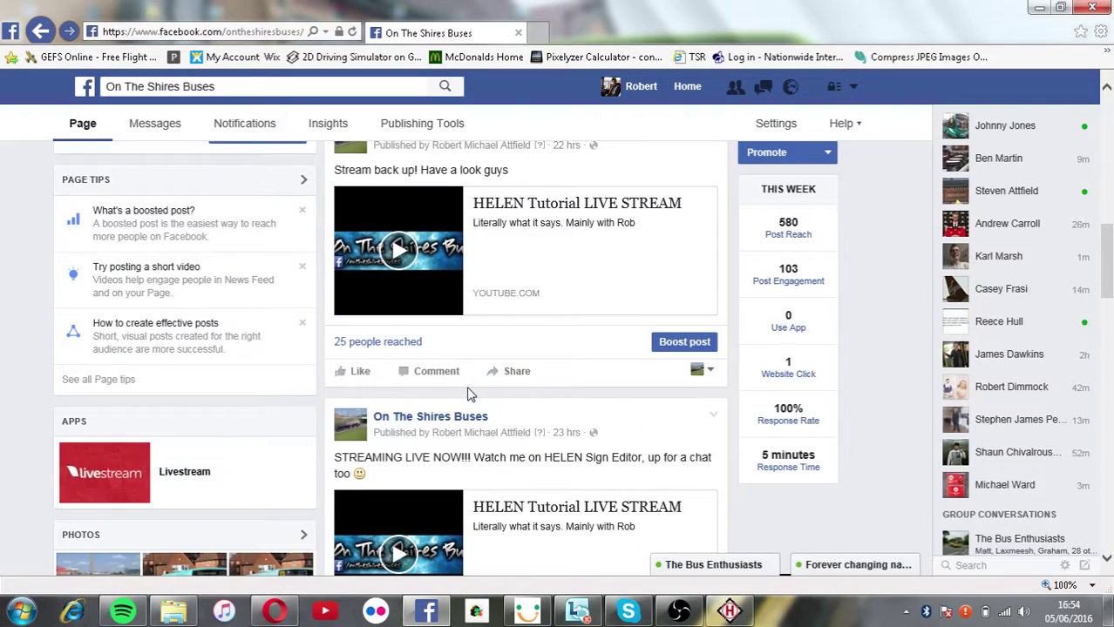
scroll(467, 394, "up", 12)
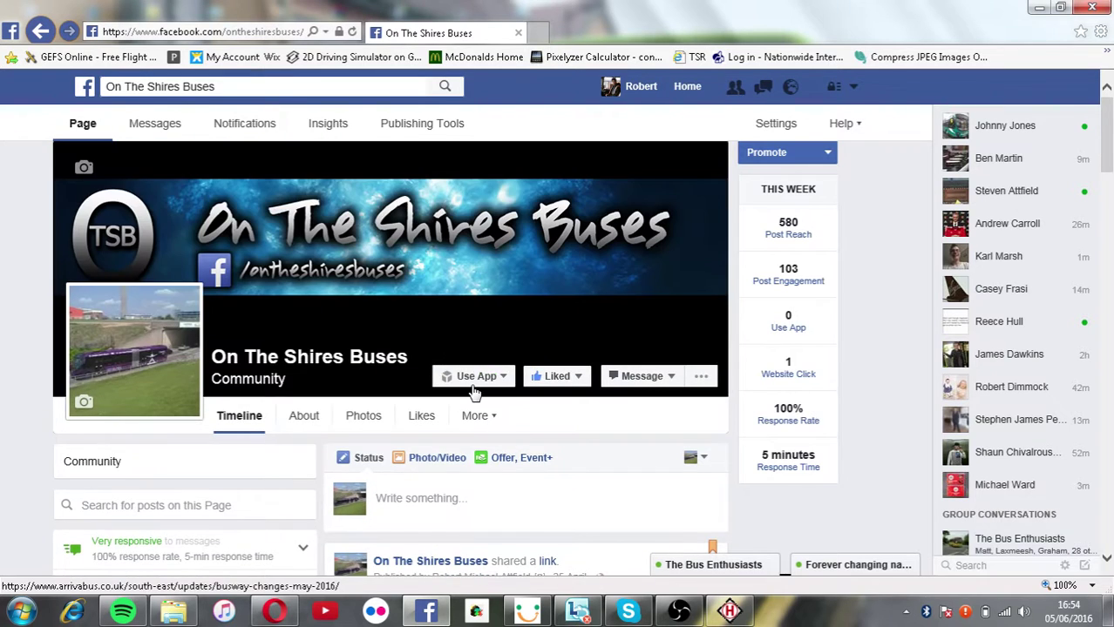
left_click(473, 387)
scroll(473, 388, "down", 1)
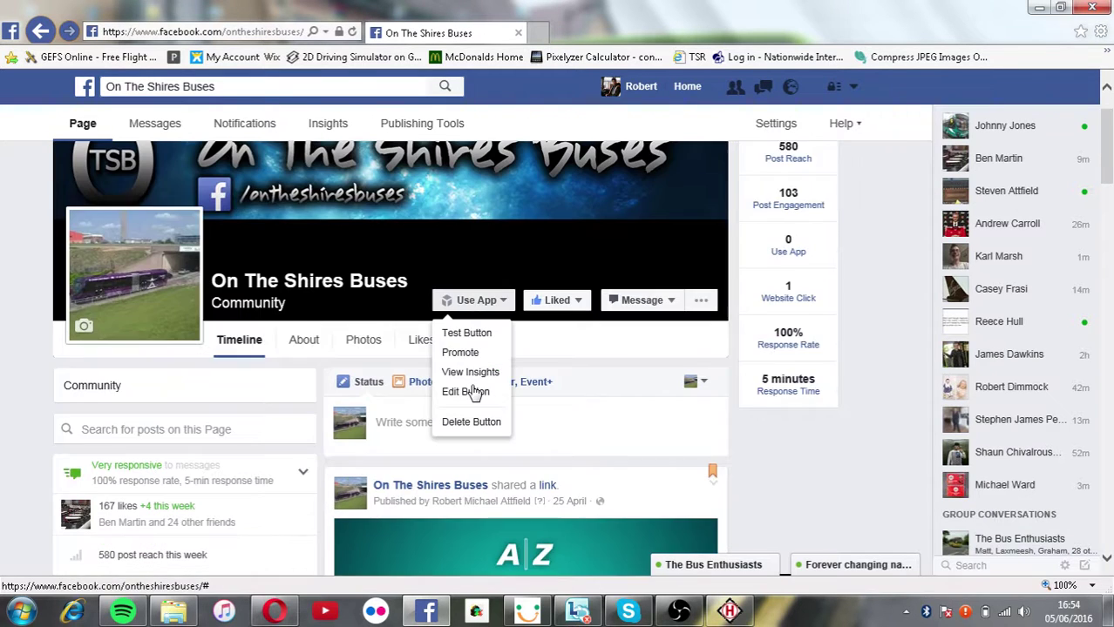
left_click(575, 424)
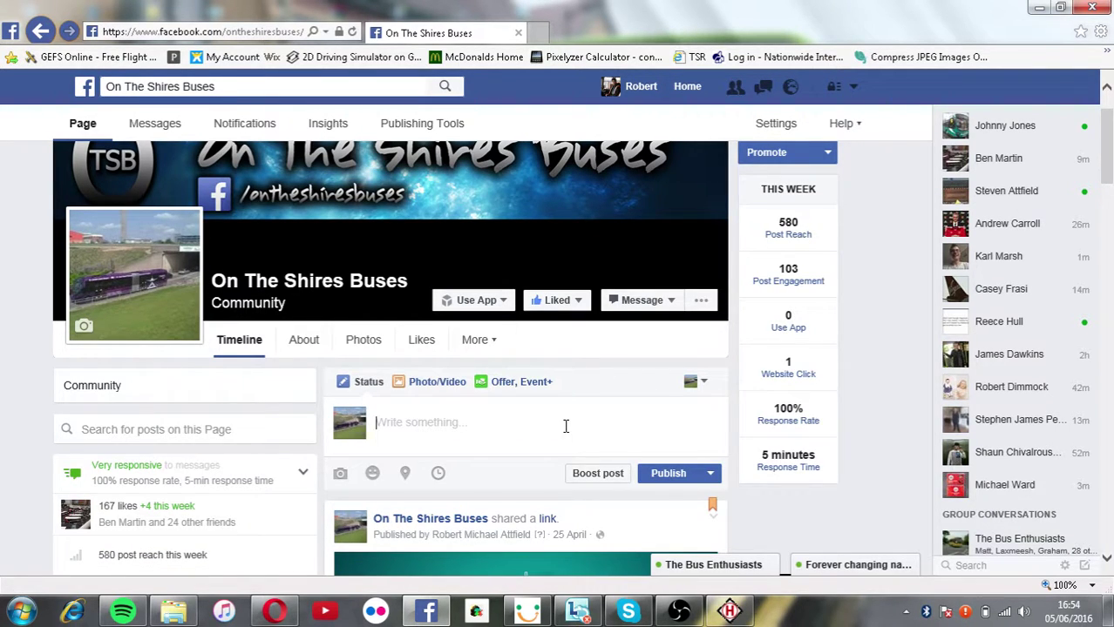
type("Stopsley")
left_click_drag(565, 426, 270, 432)
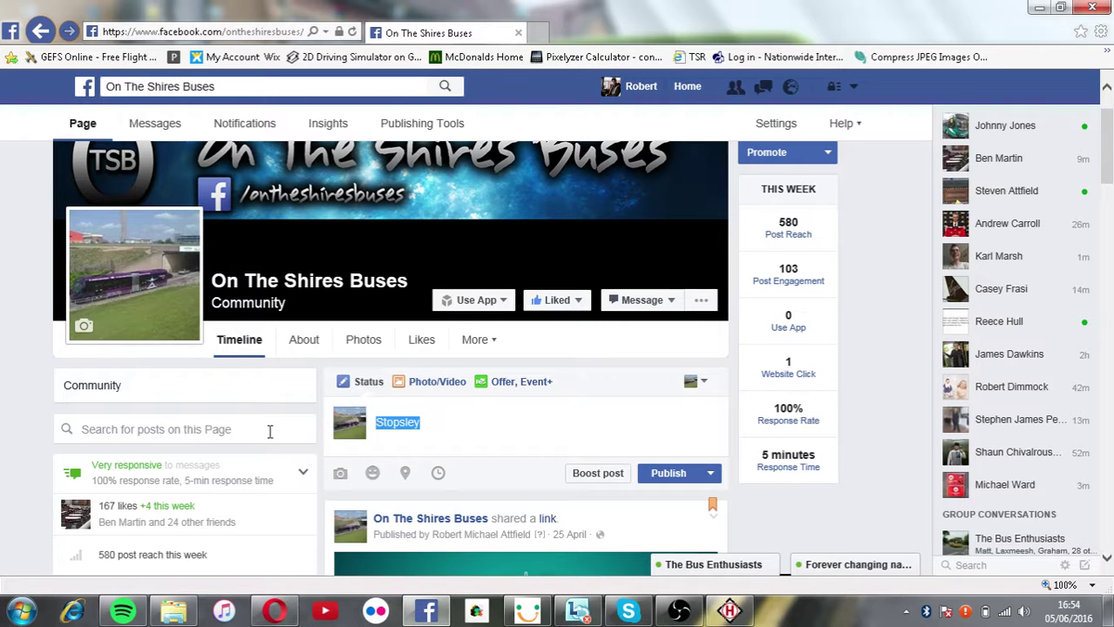
mouse_move(298, 596)
key("BackSpace")
Share the "Stream back up!" post on the On The Shires Buses page with the text "STREAM UP AGAIN", excluding the original post.
scroll(410, 452, "down", 3)
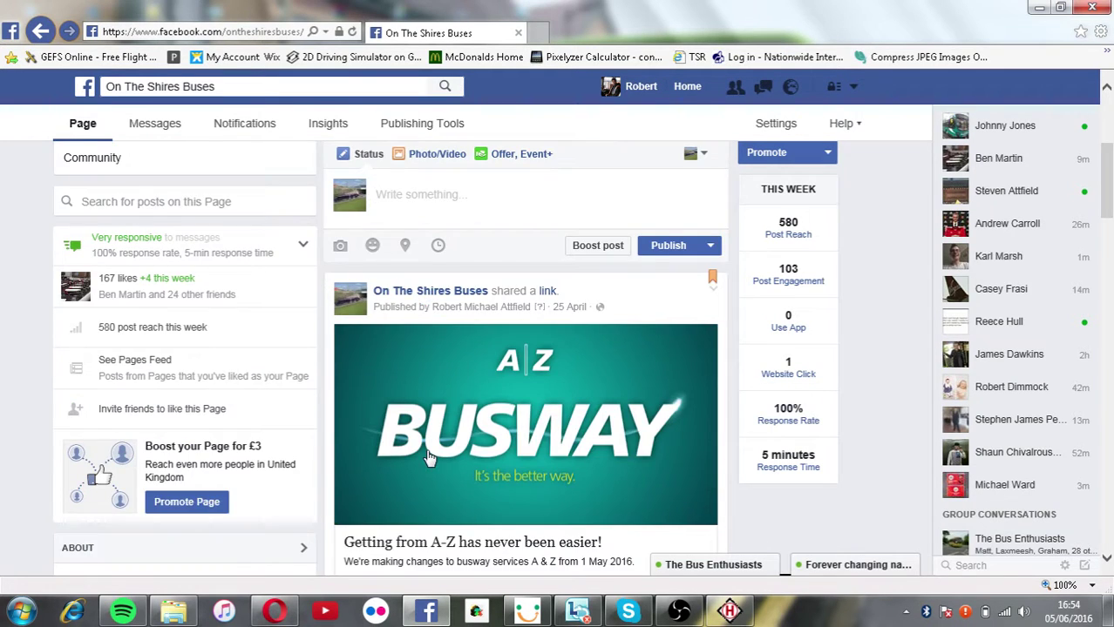
scroll(428, 457, "down", 5)
left_click(499, 493)
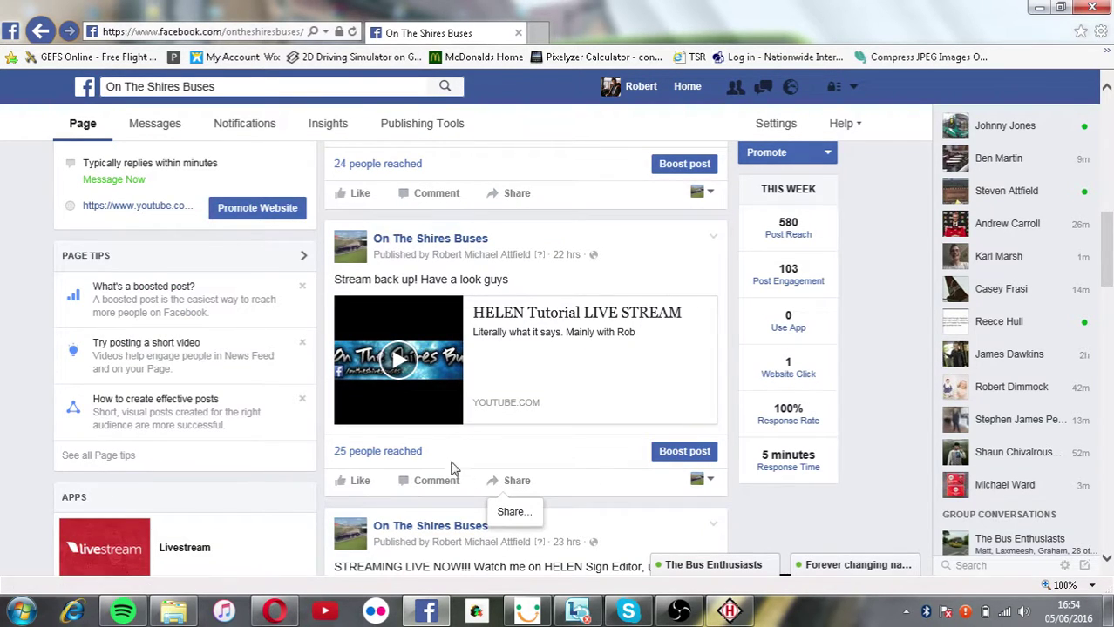
left_click(513, 513)
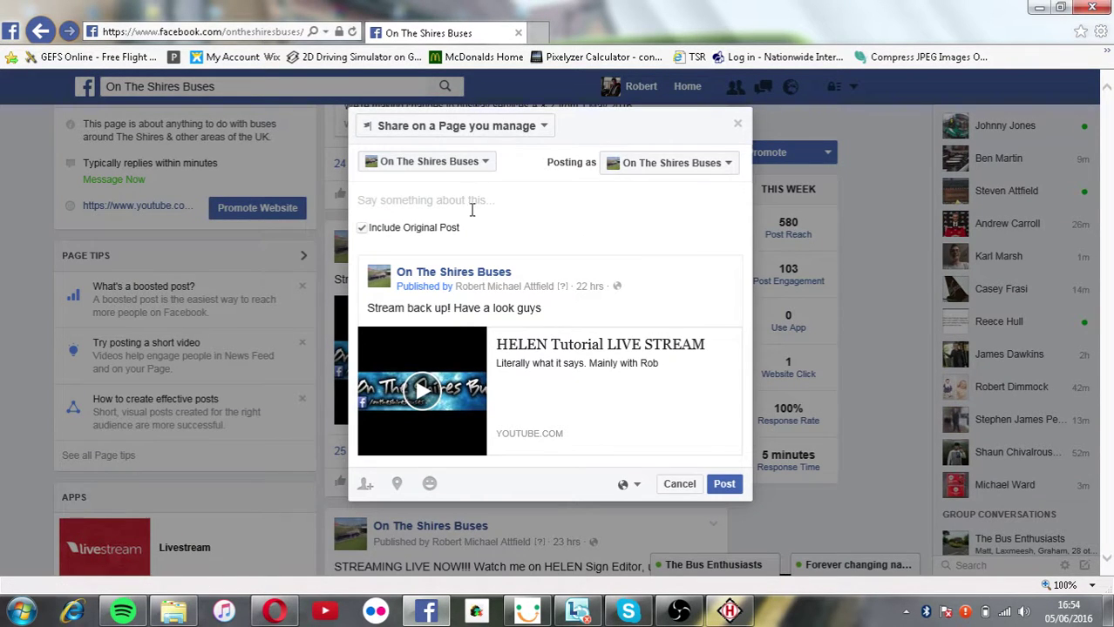
left_click(362, 228)
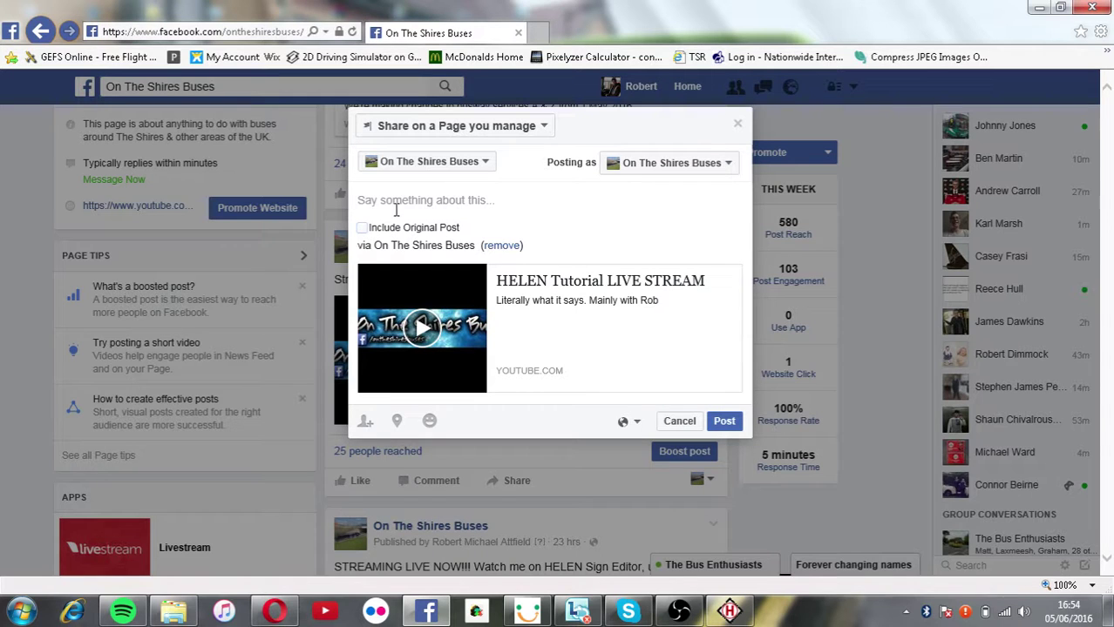
left_click(400, 206)
type("STREAM UP AGAIN")
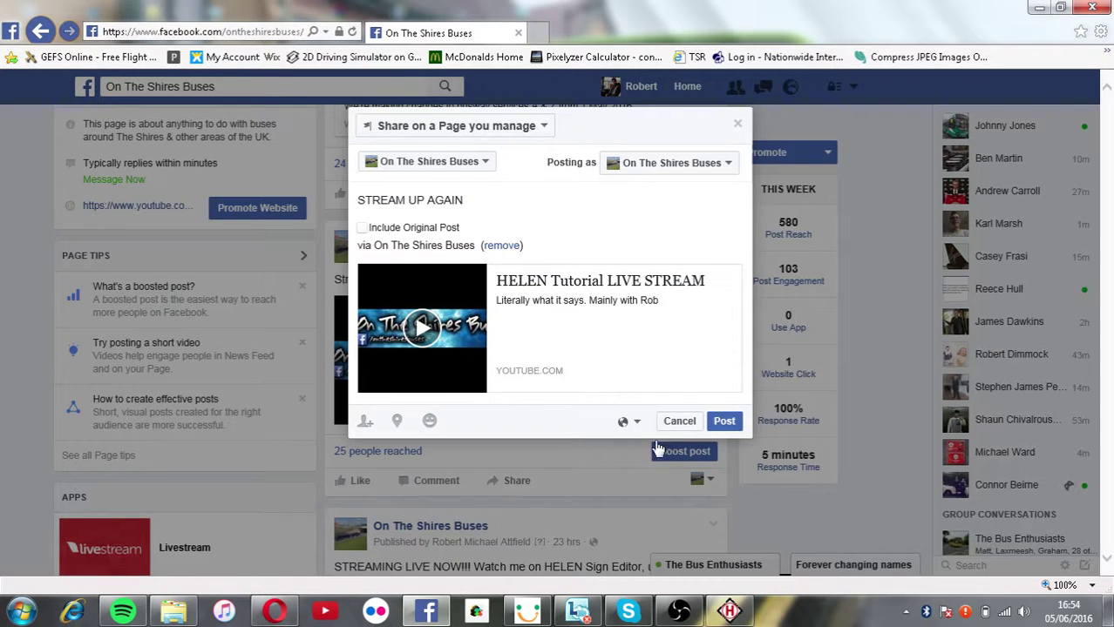
left_click(724, 420)
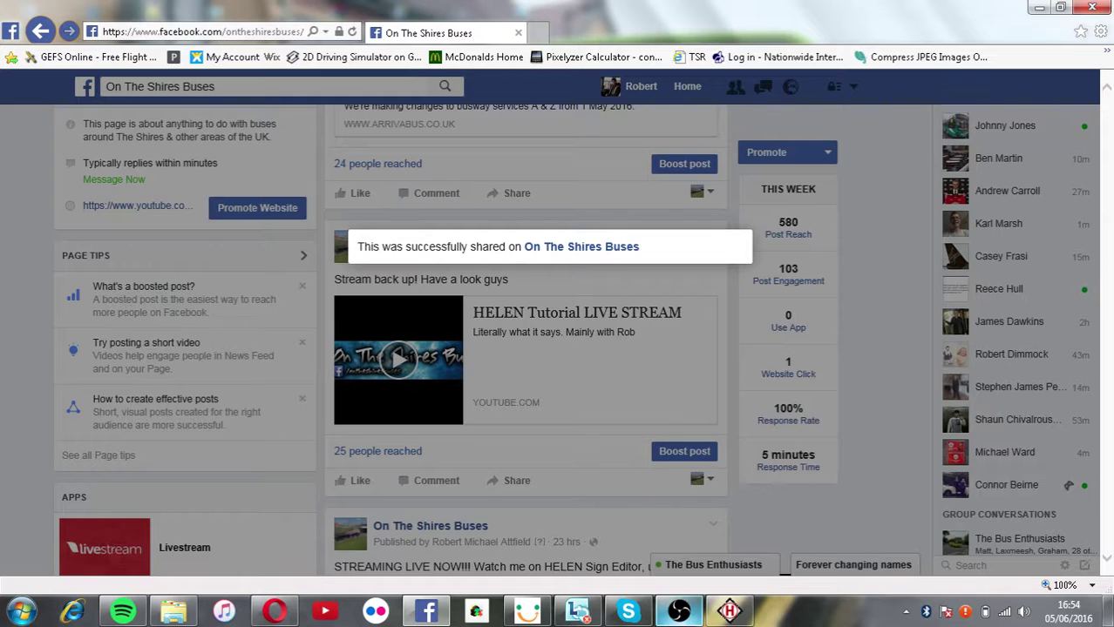
Open the HELEN Tutorial LIVE STREAM video from the post, copy its web address and close the video page.
mouse_move(728, 612)
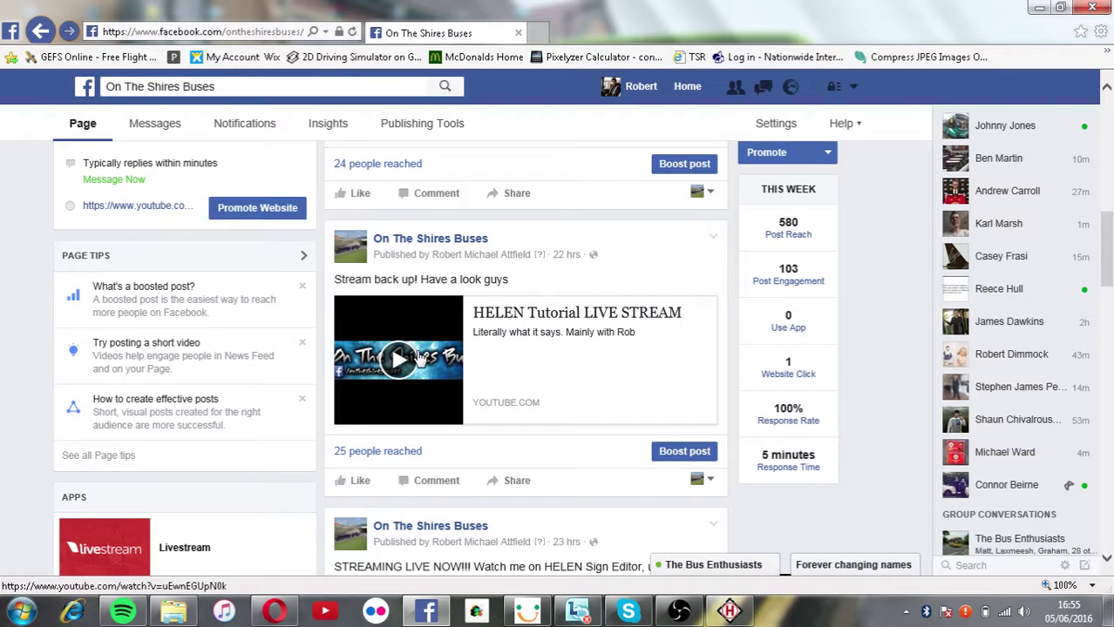
left_click(516, 316)
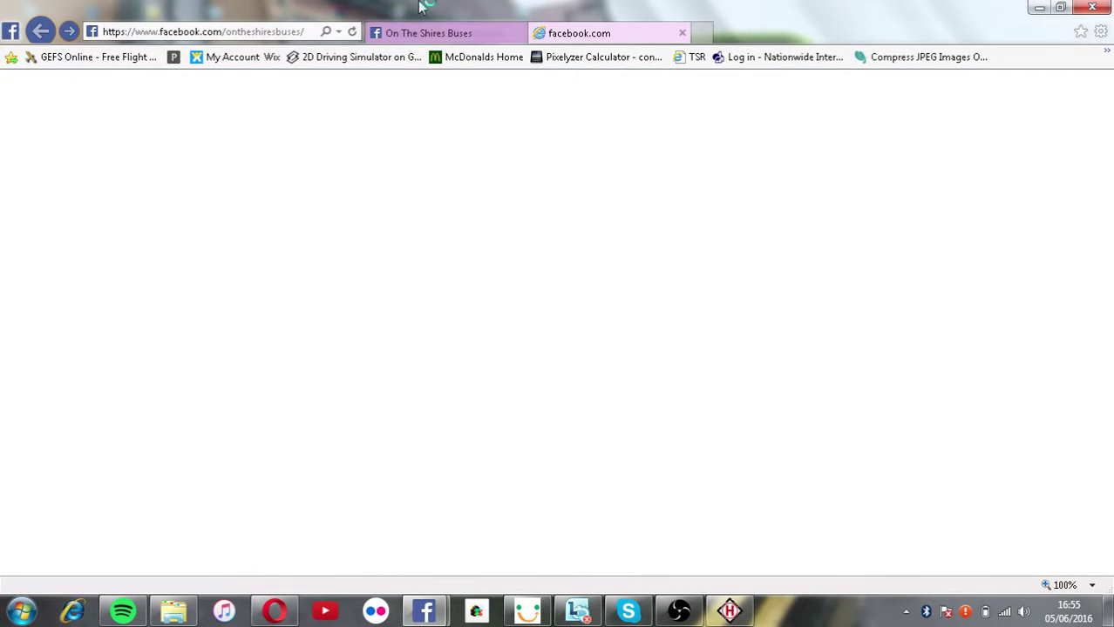
left_click(217, 37)
key("ctrl+c")
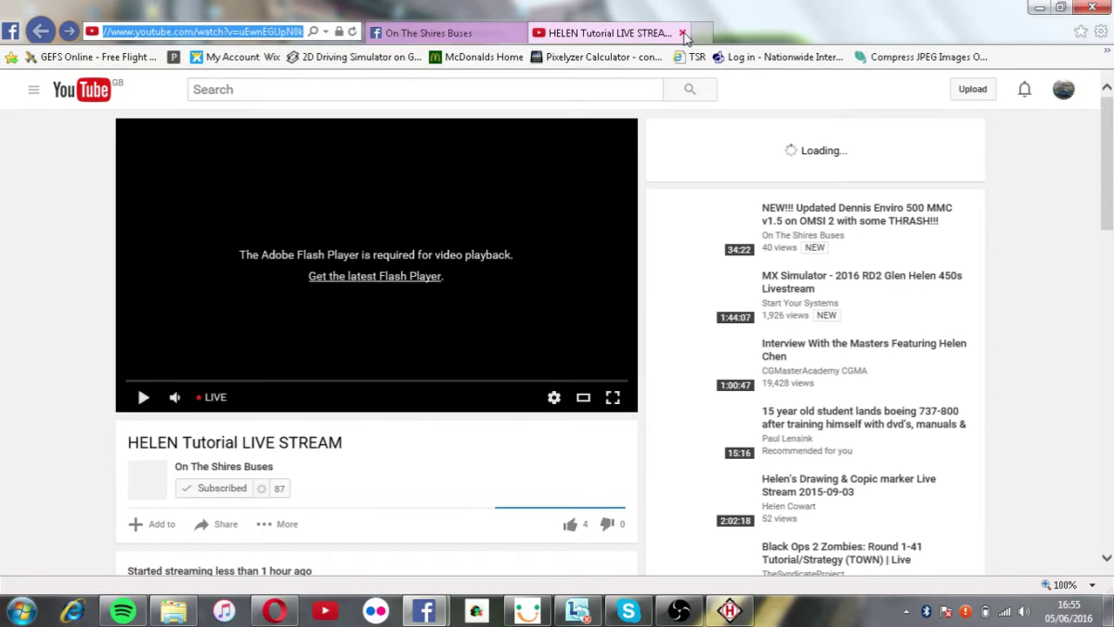
left_click(682, 33)
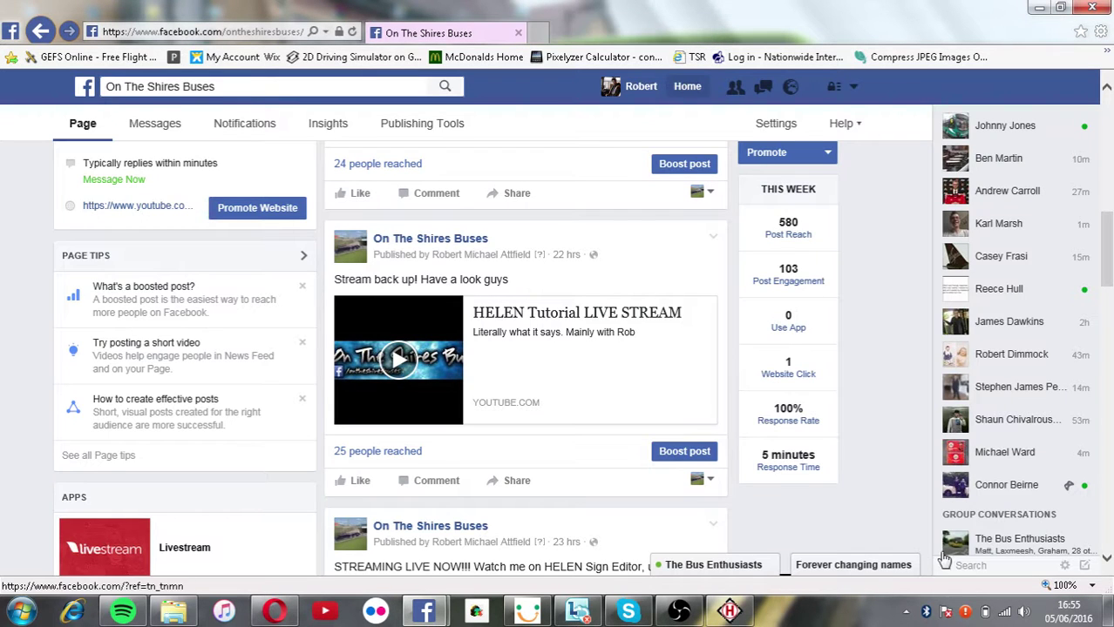
Send the stream's link preview to The Bus Enthusiasts chat with "Stream live now guys. Feel free to have a look at and chat".
left_click(737, 568)
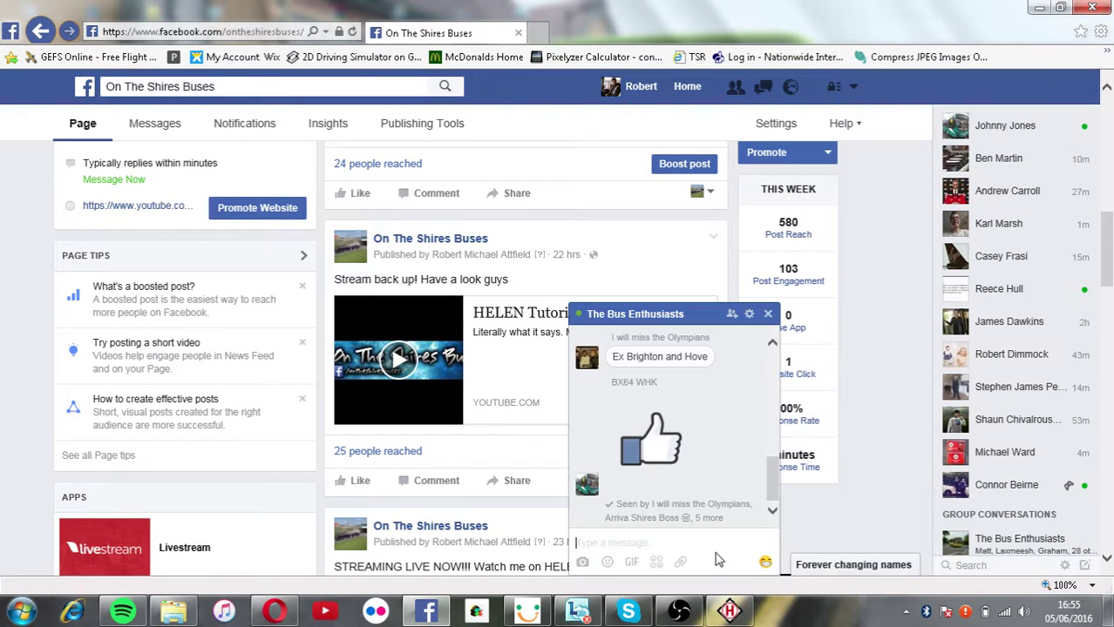
key("ctrl+v")
left_click_drag(661, 486, 537, 459)
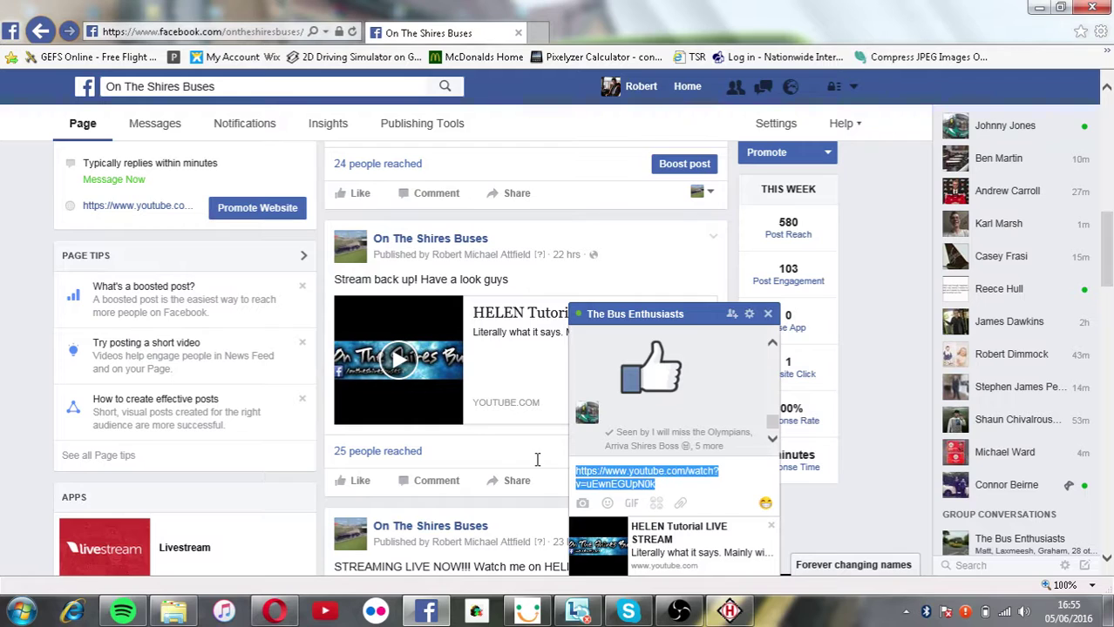
key("BackSpace")
type("Stream live now")
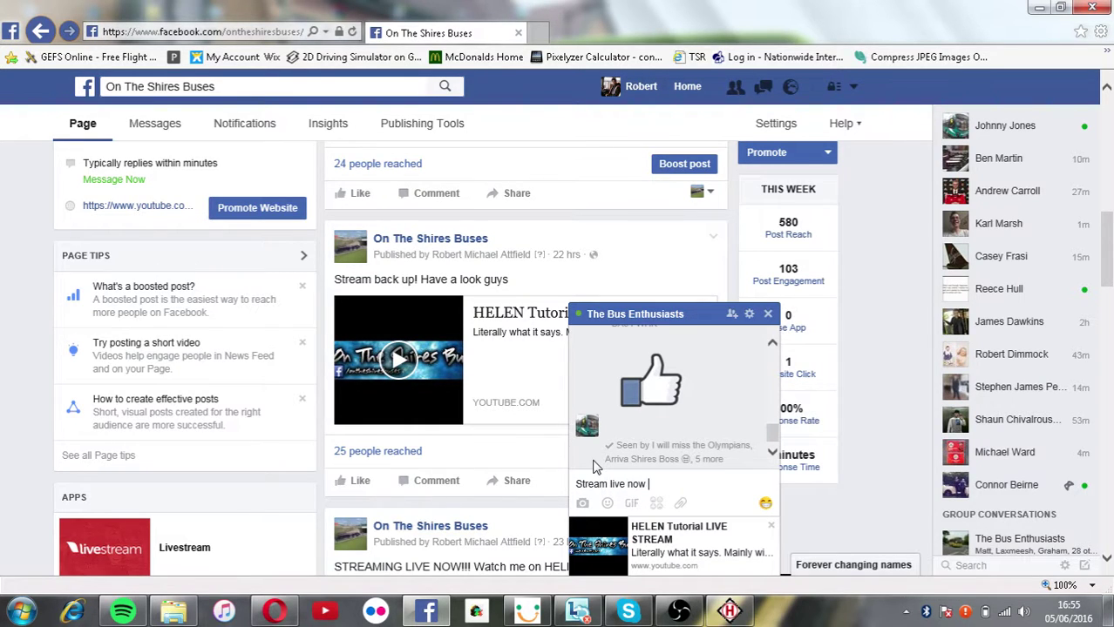
type(" guys. Feel f")
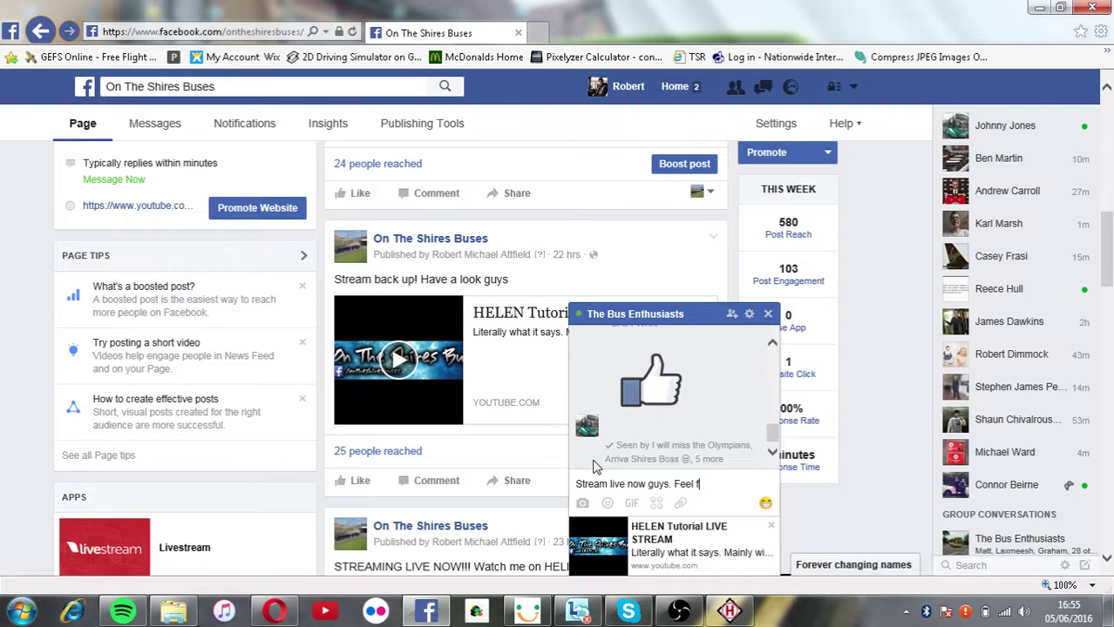
type("ree to have a look a")
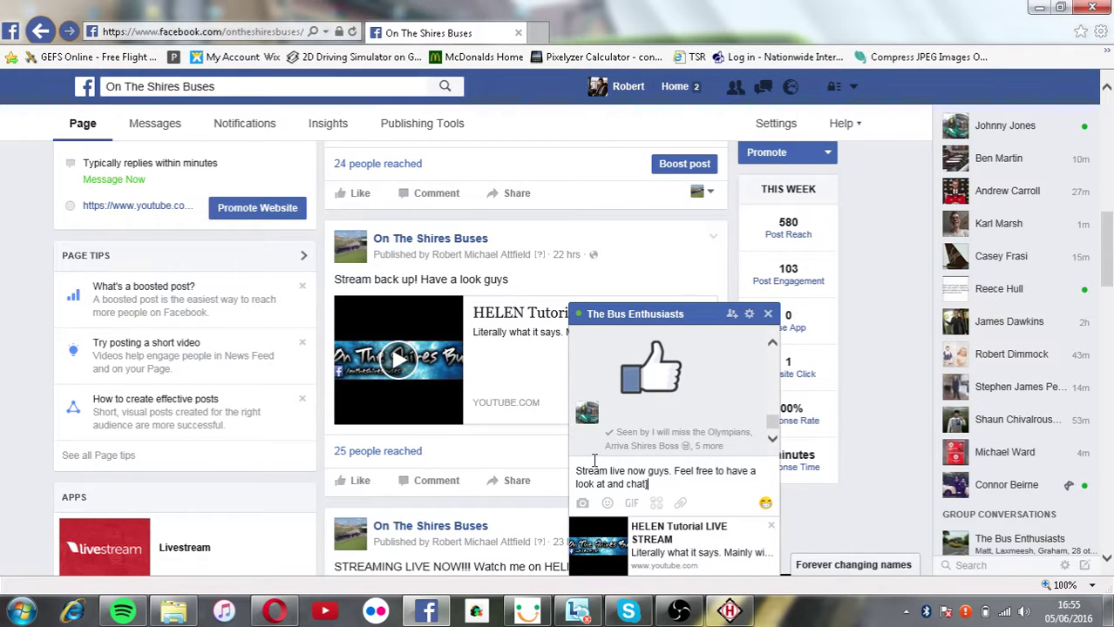
type("t and chat")
key("Return")
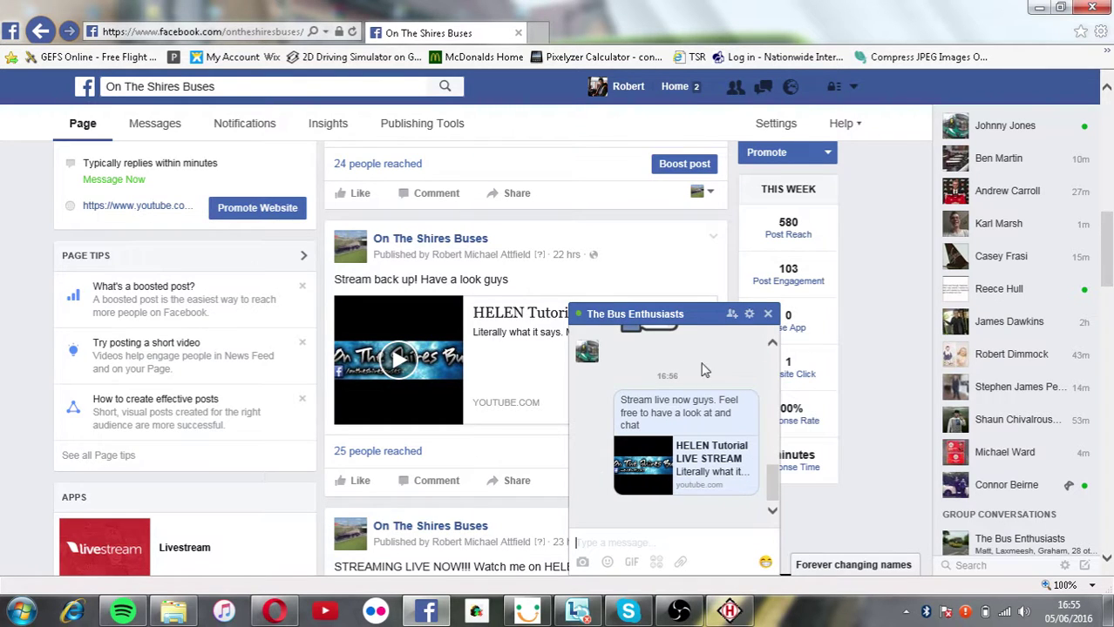
left_click(768, 315)
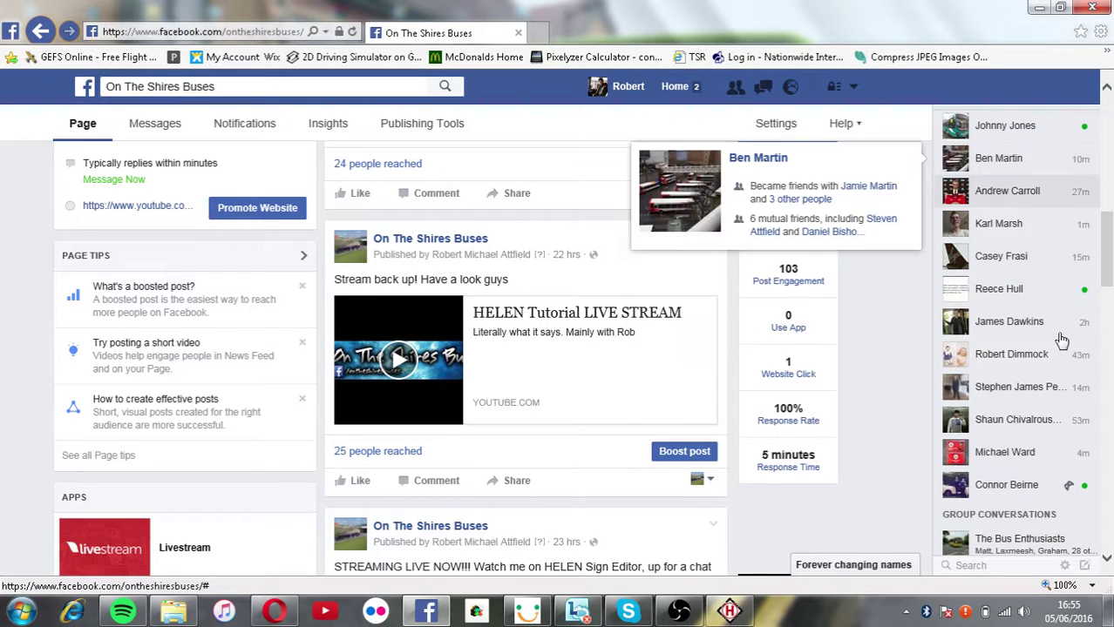
Search Facebook for "arriva" and open the Arriva South East and other Major and Local Companies Bus Club group.
left_click(1040, 9)
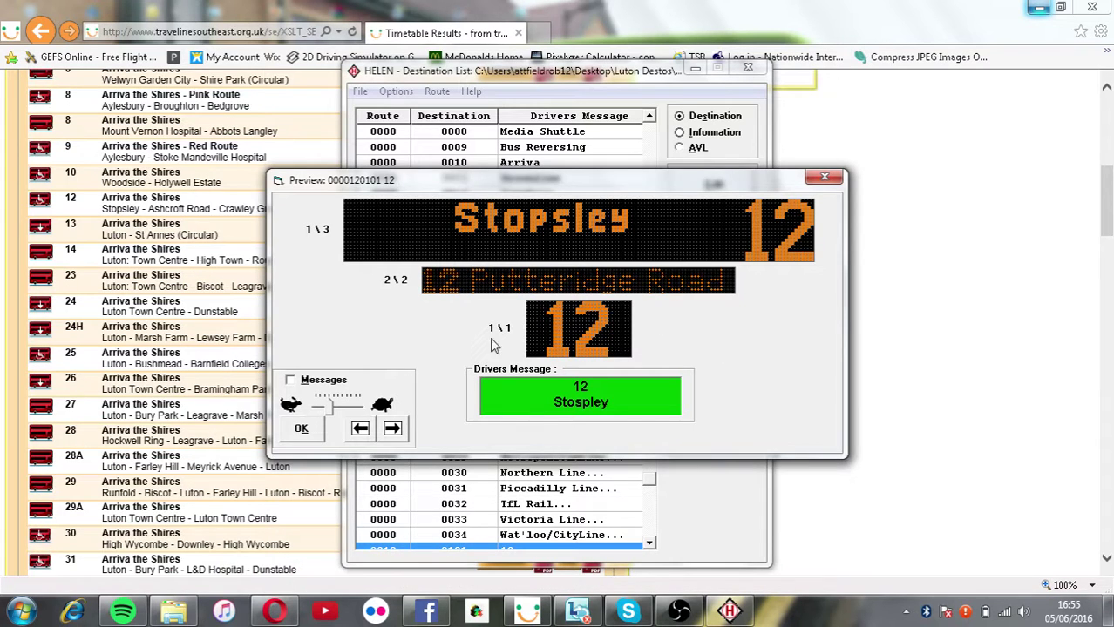
left_click(427, 612)
scroll(366, 296, "up", 5)
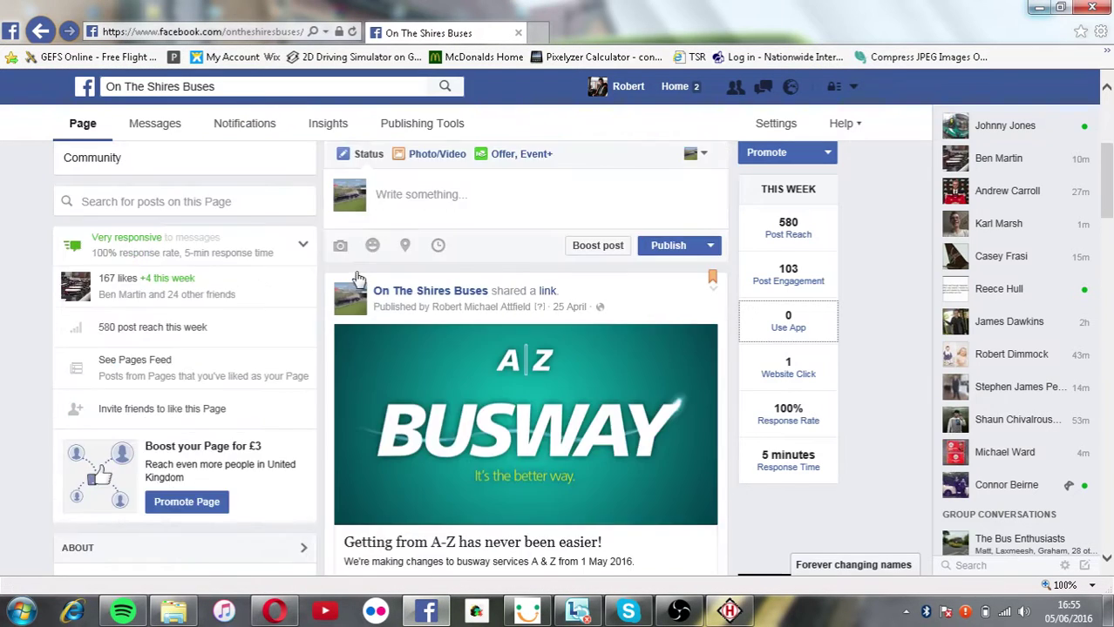
scroll(357, 277, "up", 4)
left_click(236, 87)
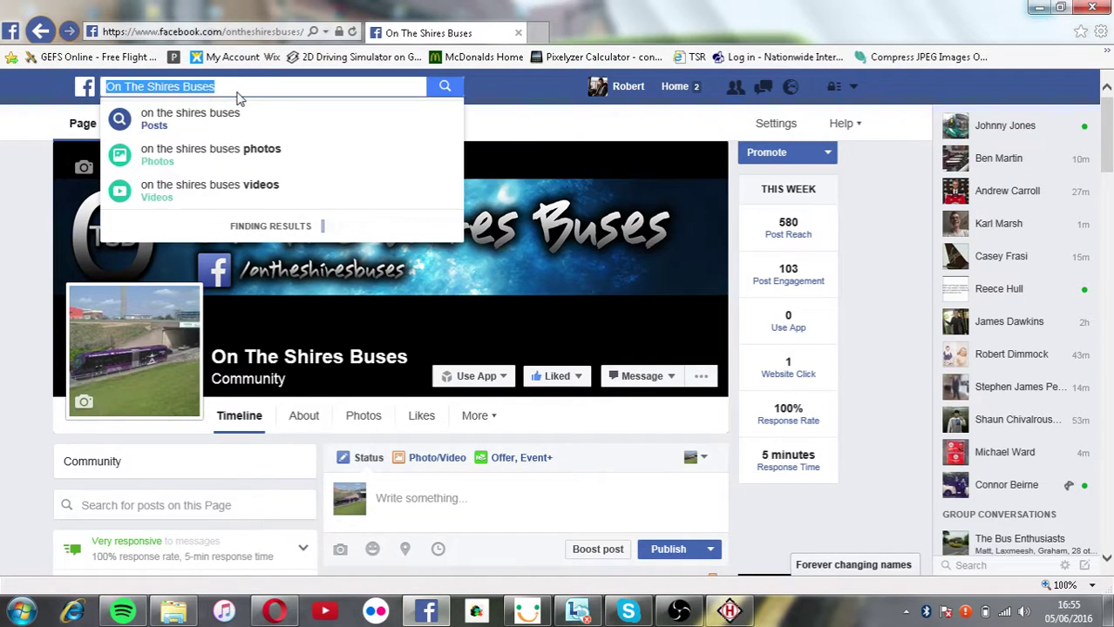
type("arriva")
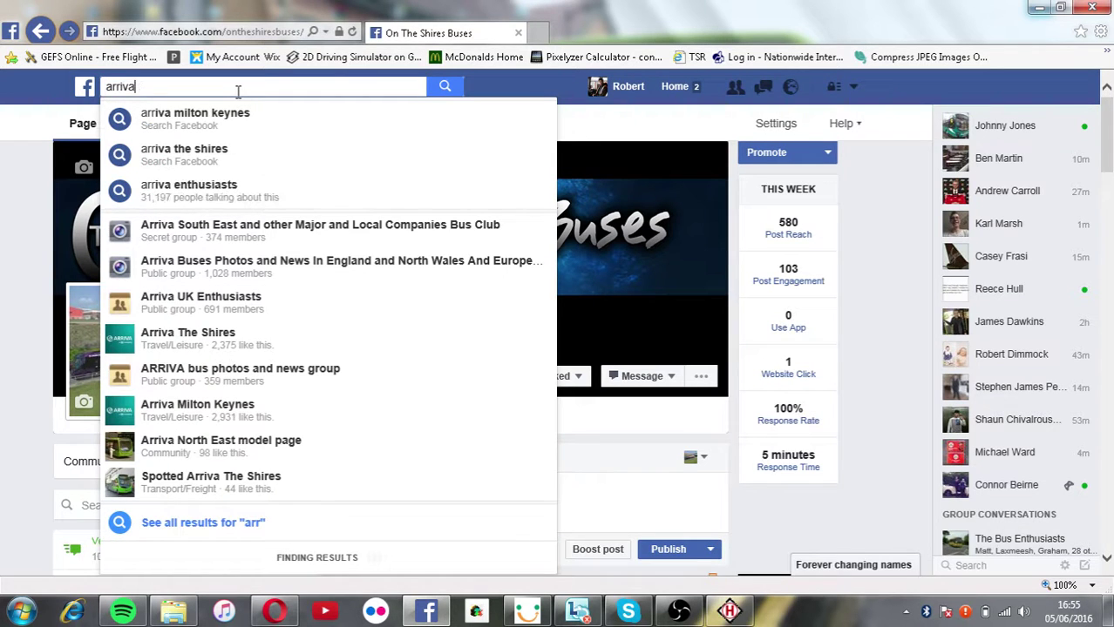
left_click(296, 238)
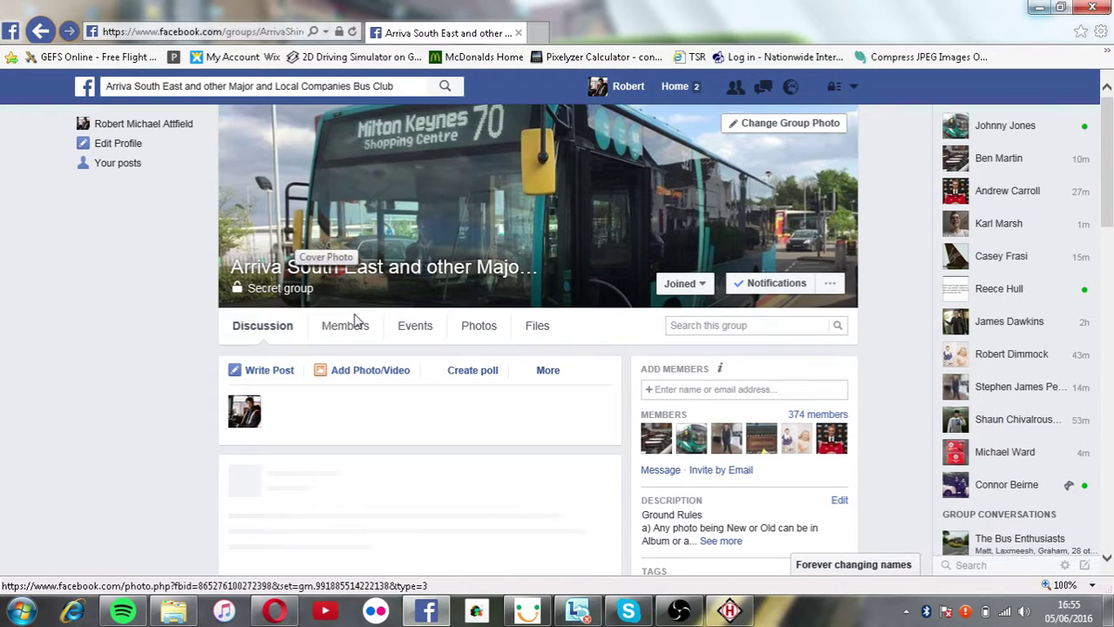
Browse the Arriva South East group's photos for destination displays and open the photo of the Stopsley 12 Sapphire bus.
left_click(474, 328)
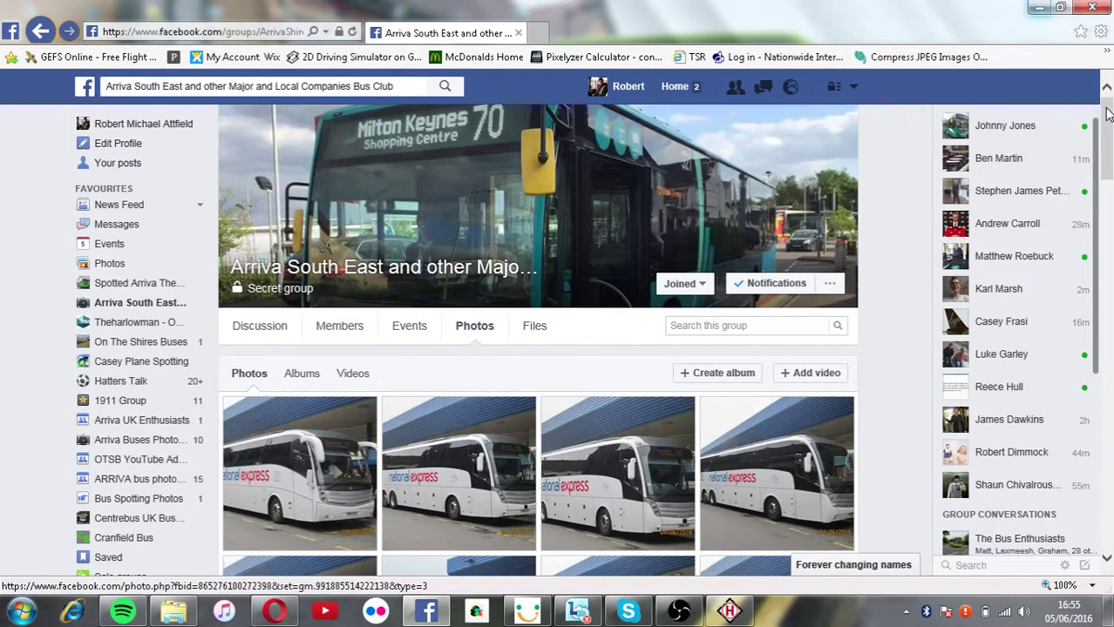
left_click_drag(1107, 116, 1081, 373)
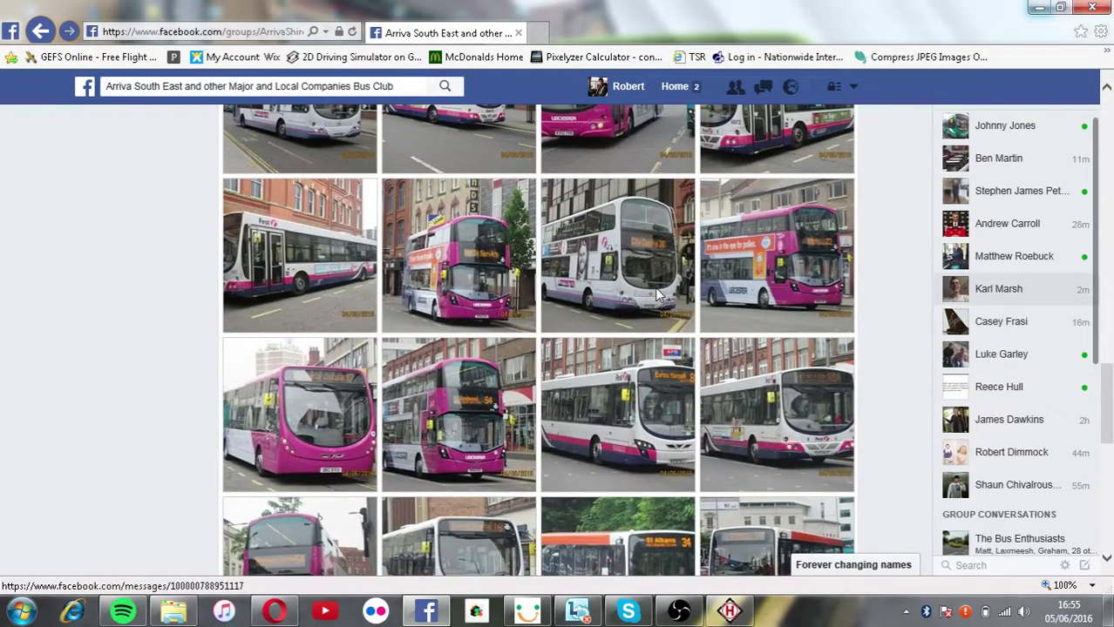
scroll(658, 297, "down", 3)
scroll(623, 312, "down", 1)
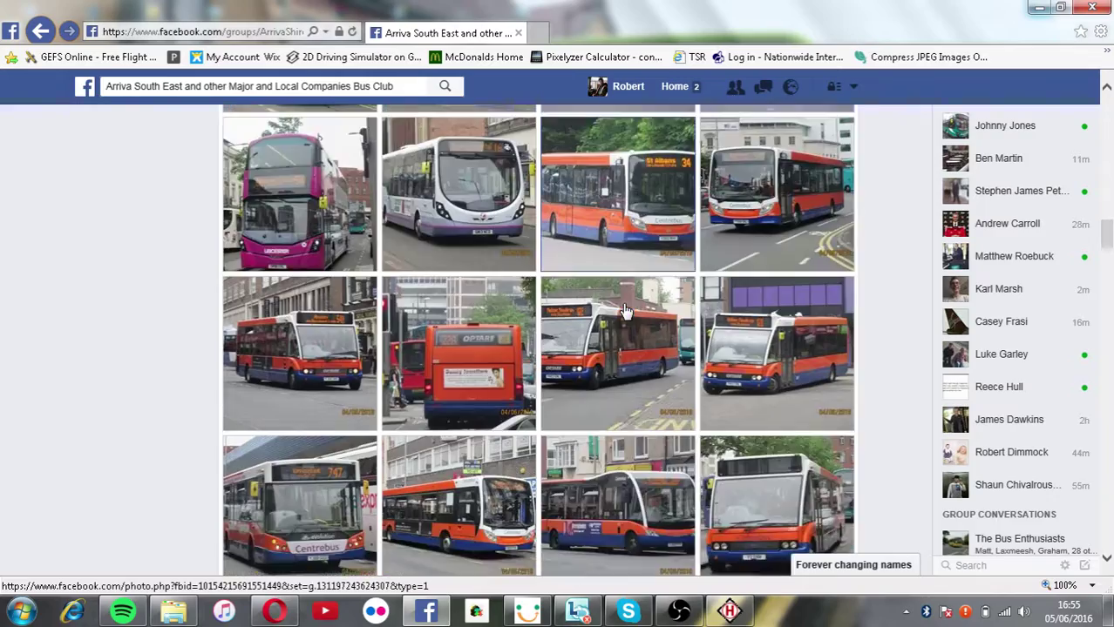
scroll(624, 311, "down", 3)
scroll(623, 312, "down", 20)
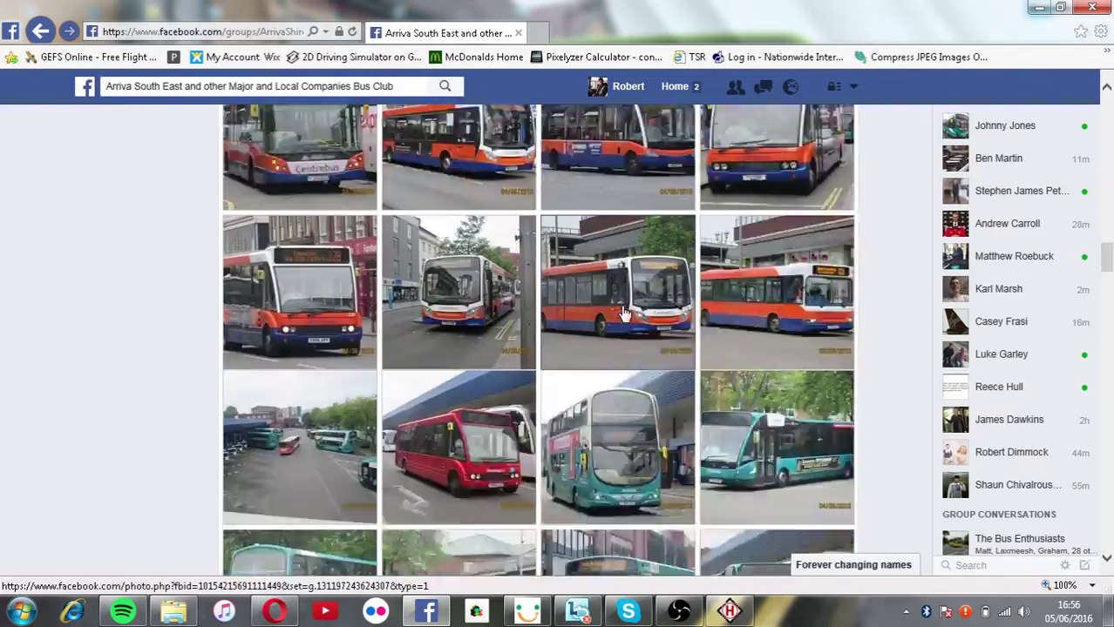
scroll(620, 320, "down", 10)
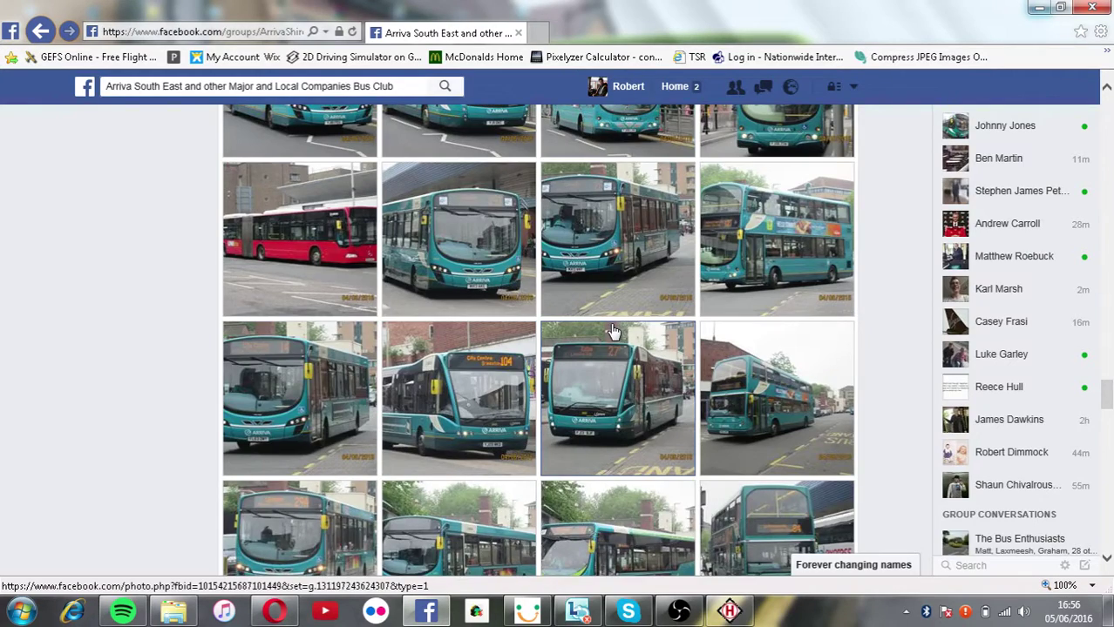
scroll(614, 332, "down", 5)
scroll(611, 332, "down", 5)
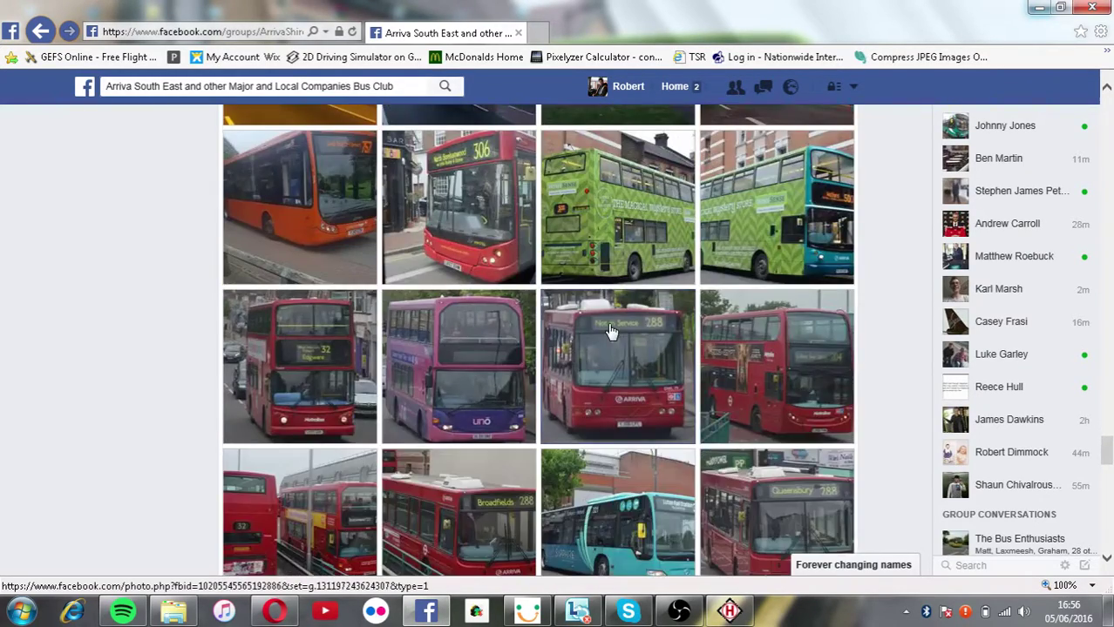
scroll(611, 332, "down", 5)
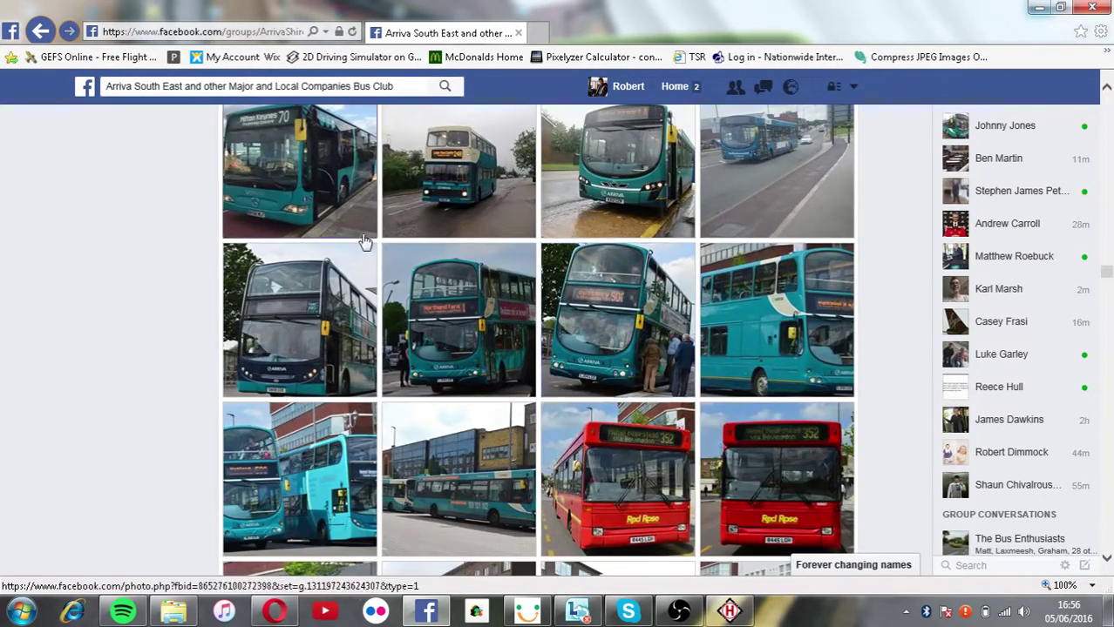
scroll(614, 329, "down", 4)
scroll(623, 326, "down", 10)
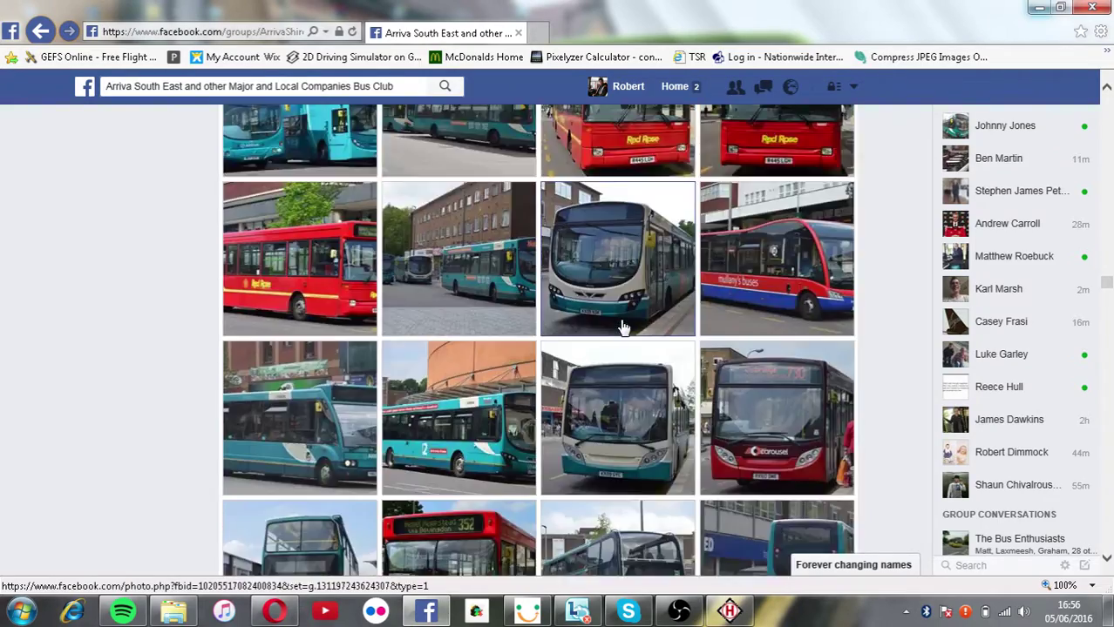
scroll(620, 325, "down", 2)
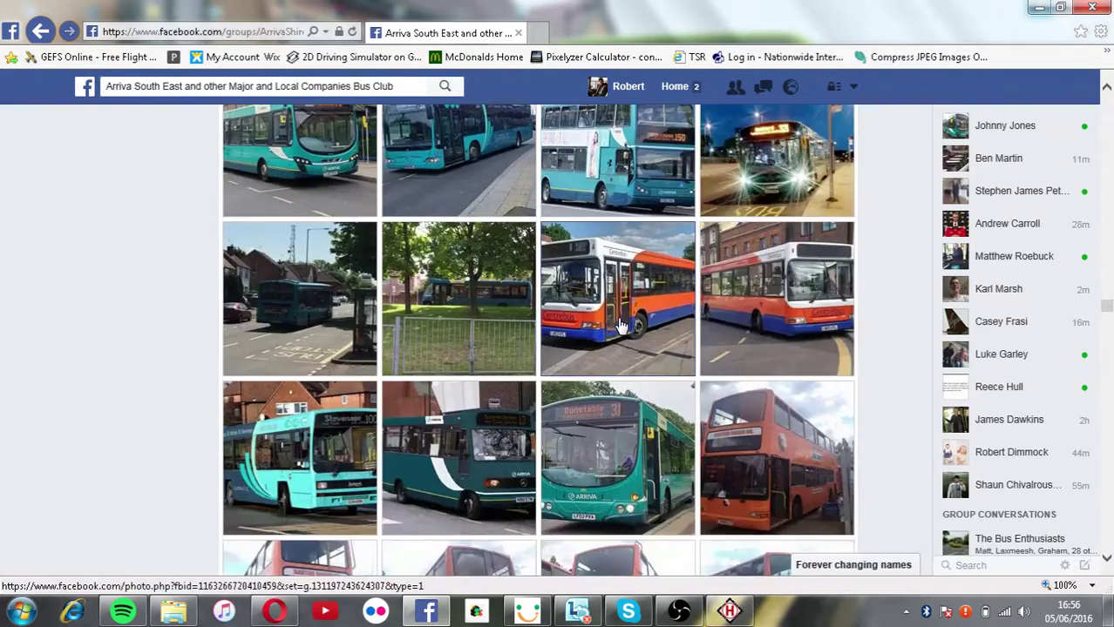
scroll(619, 325, "down", 4)
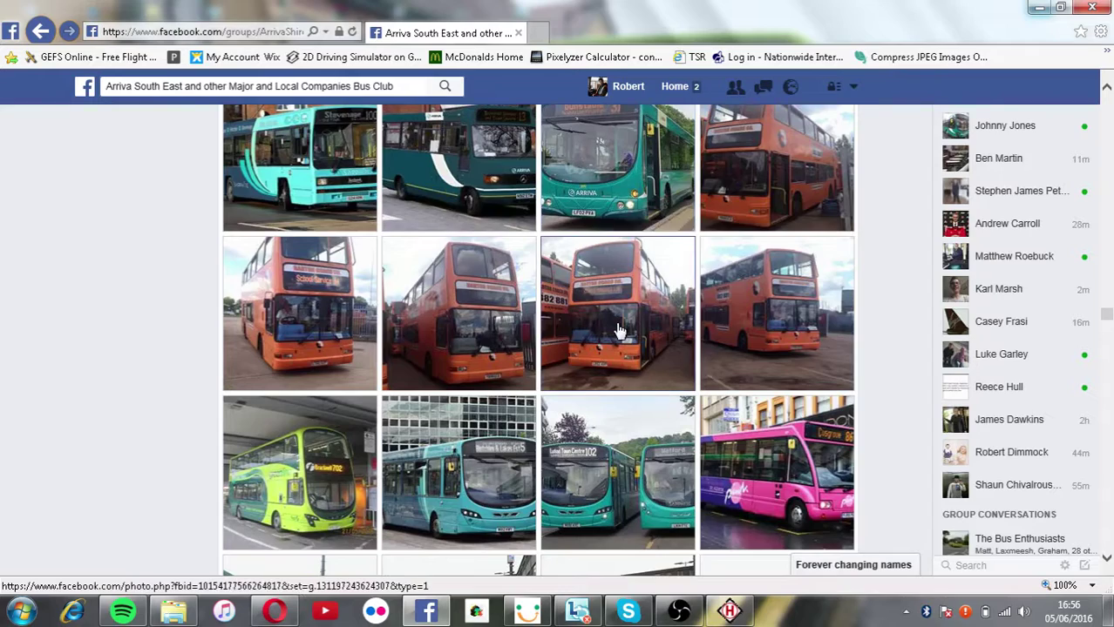
scroll(610, 335, "down", 3)
scroll(607, 339, "down", 8)
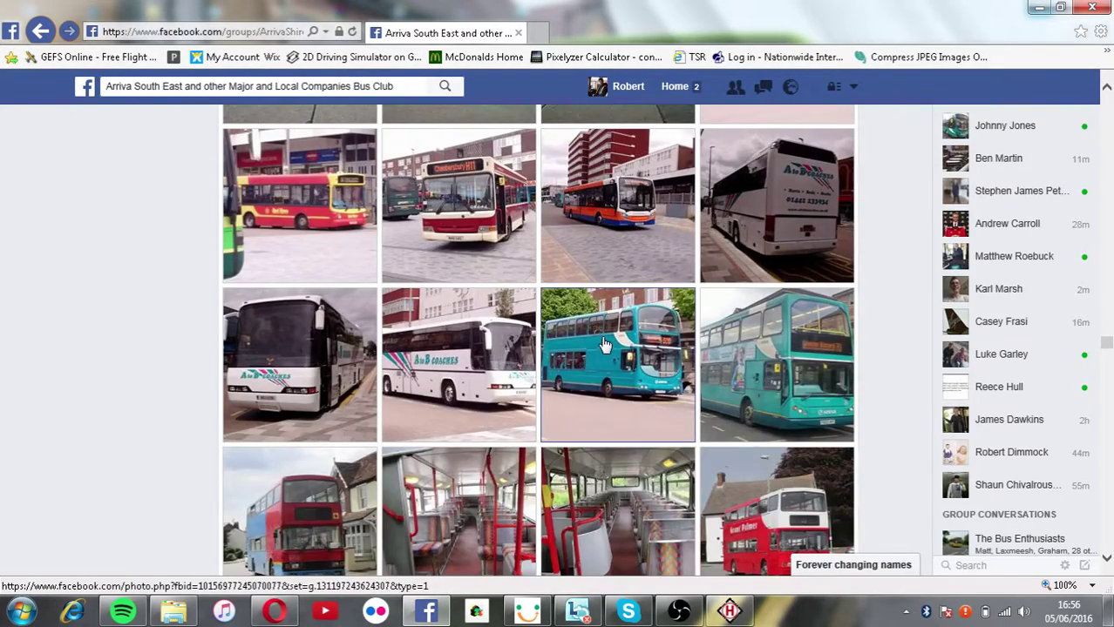
scroll(604, 345, "down", 4)
scroll(604, 345, "down", 3)
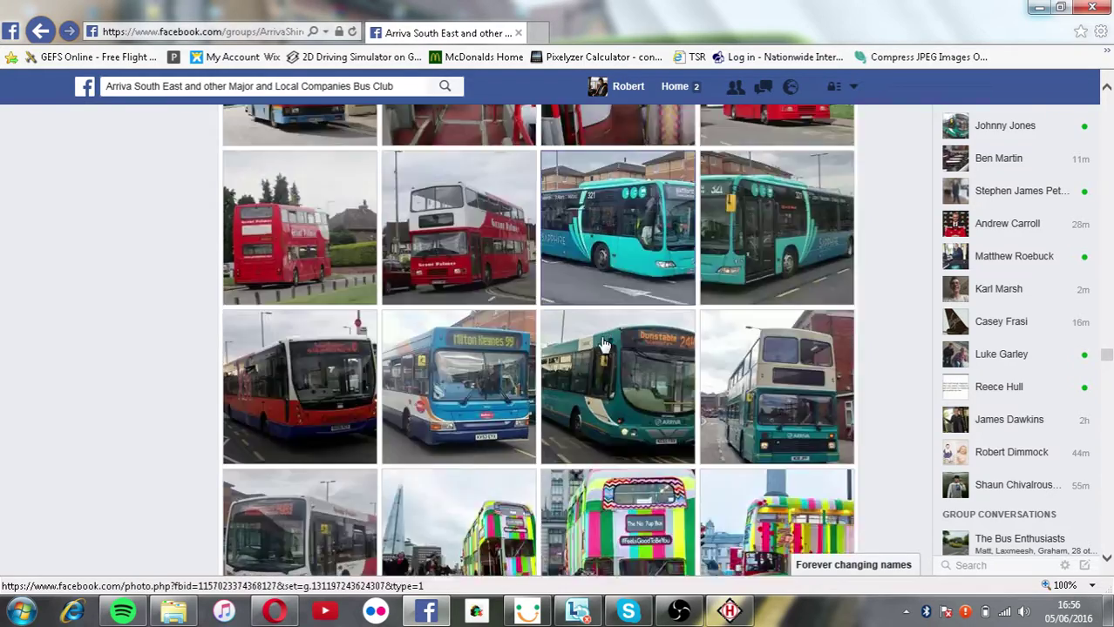
scroll(599, 344, "down", 3)
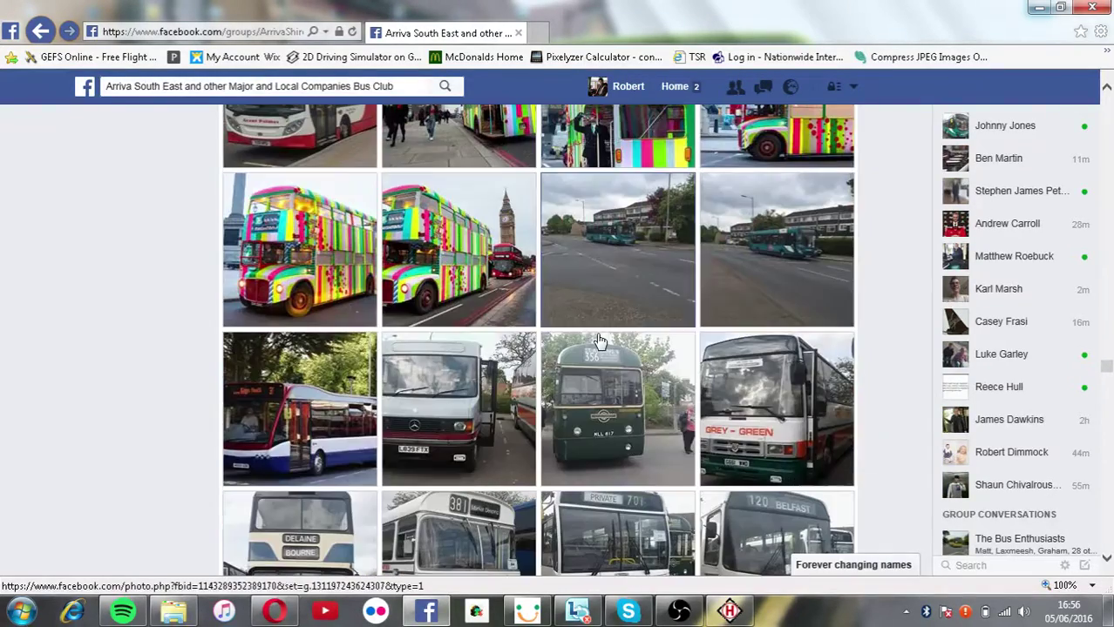
scroll(599, 343, "down", 8)
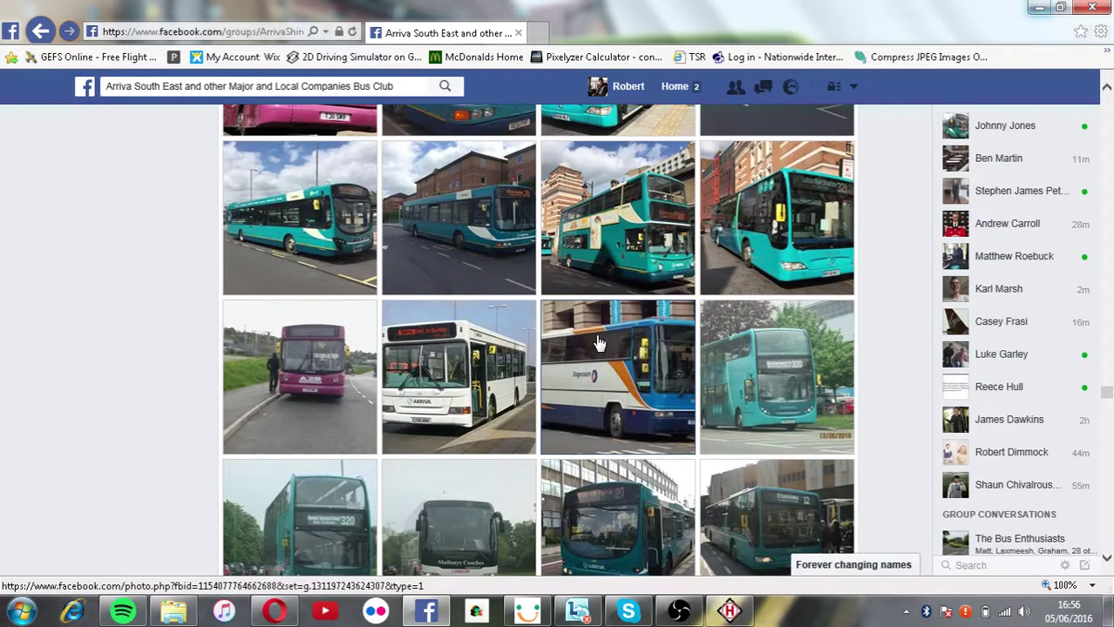
scroll(599, 345, "down", 3)
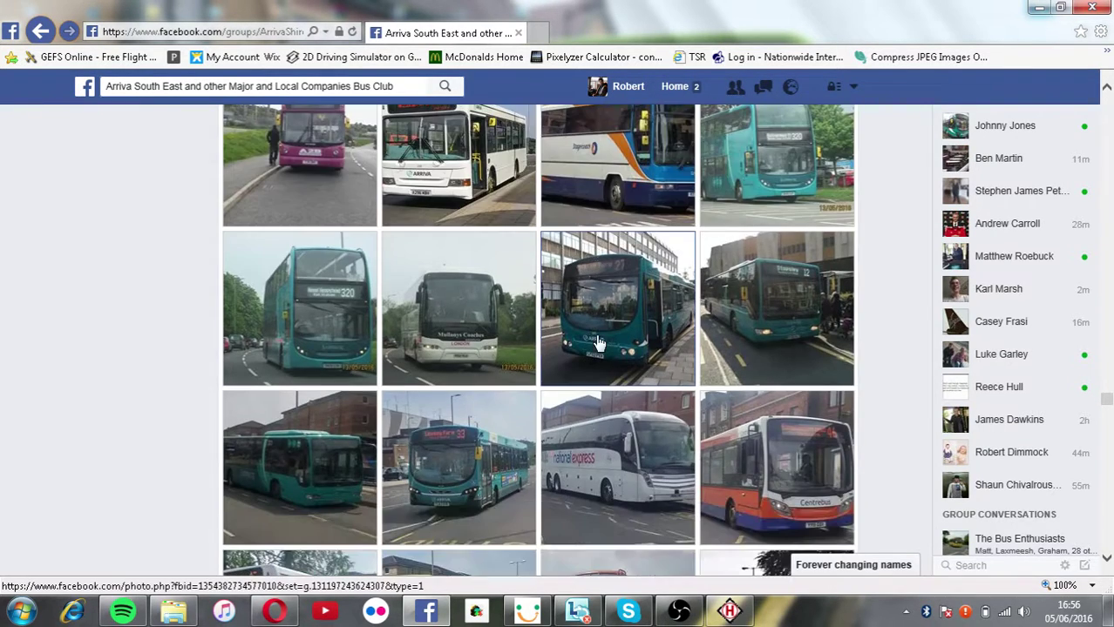
left_click(802, 277)
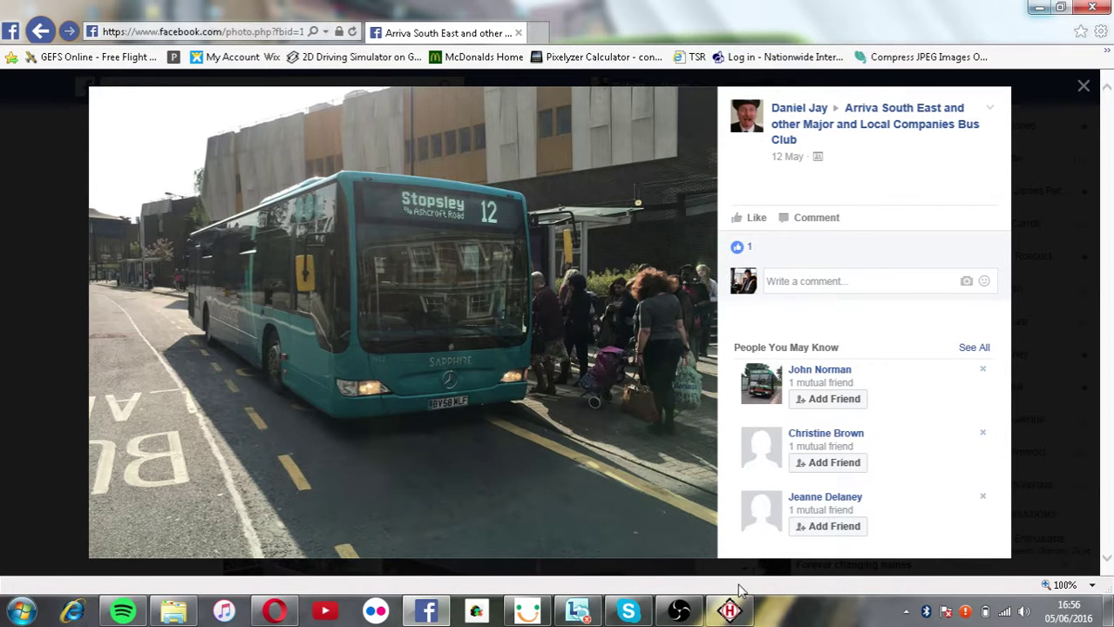
Switch to HELEN and set page 1's route number font to 19route and the Stopsley line font to 11bold.
left_click(729, 611)
left_click(392, 223)
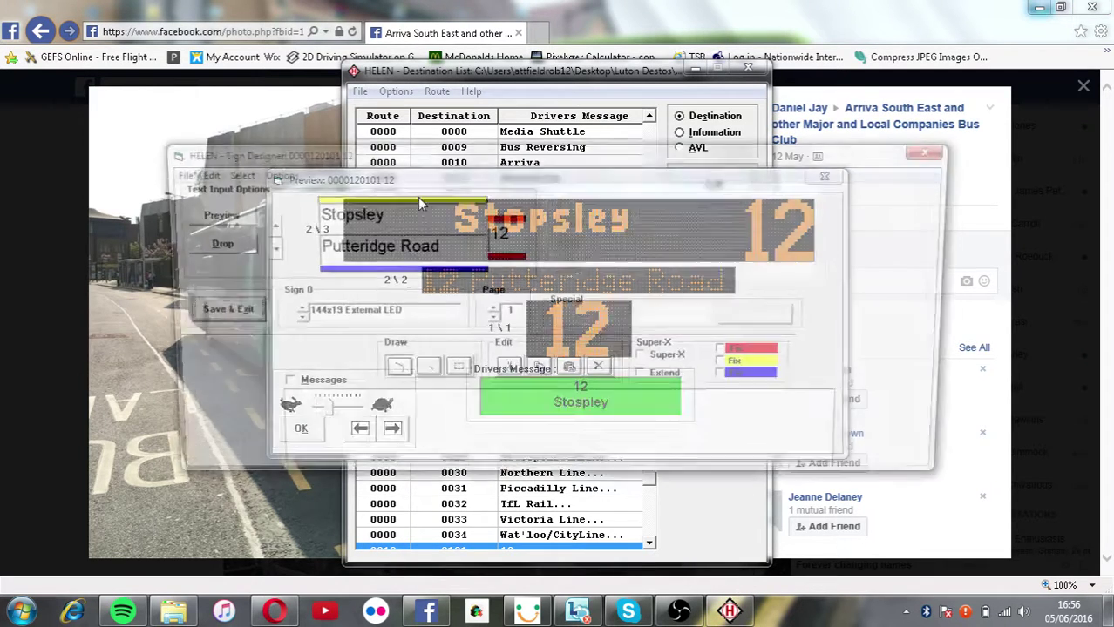
left_click(625, 219)
scroll(626, 218, "down", 1)
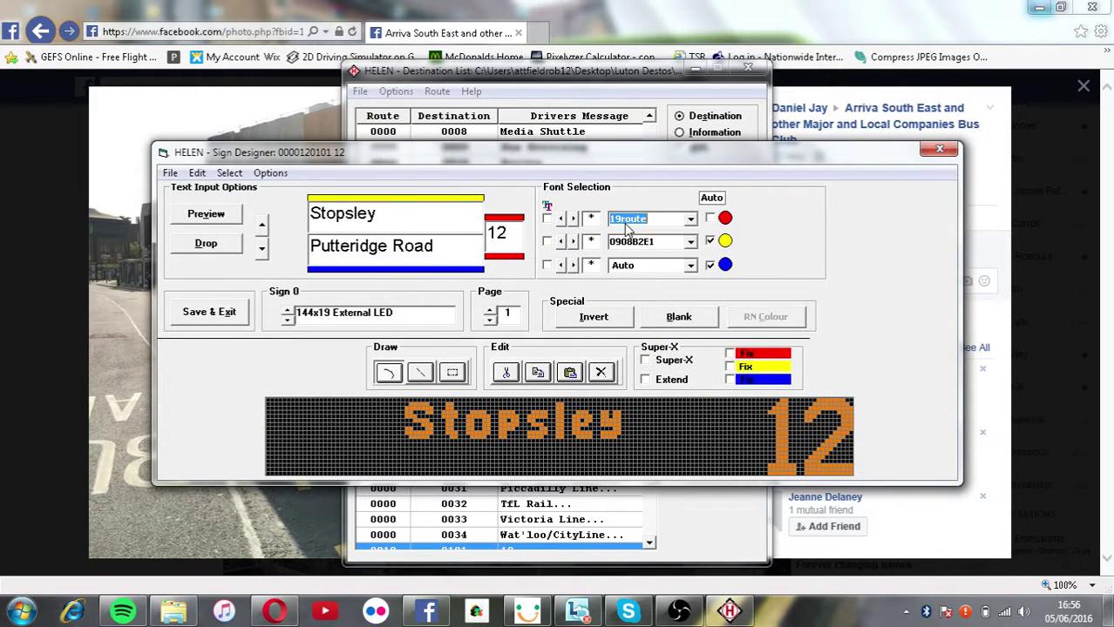
left_click(628, 241)
scroll(628, 242, "down", 1)
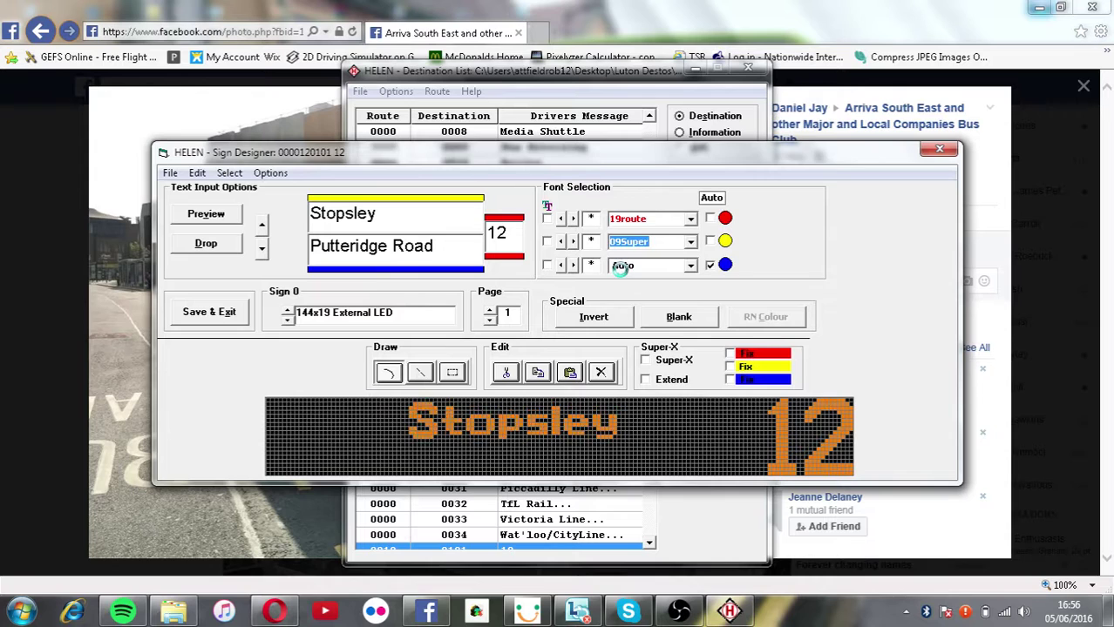
scroll(623, 274, "down", 2)
Set the font of page 1's Putteridge Road line to 07thick.
left_click(622, 266)
scroll(621, 266, "down", 1)
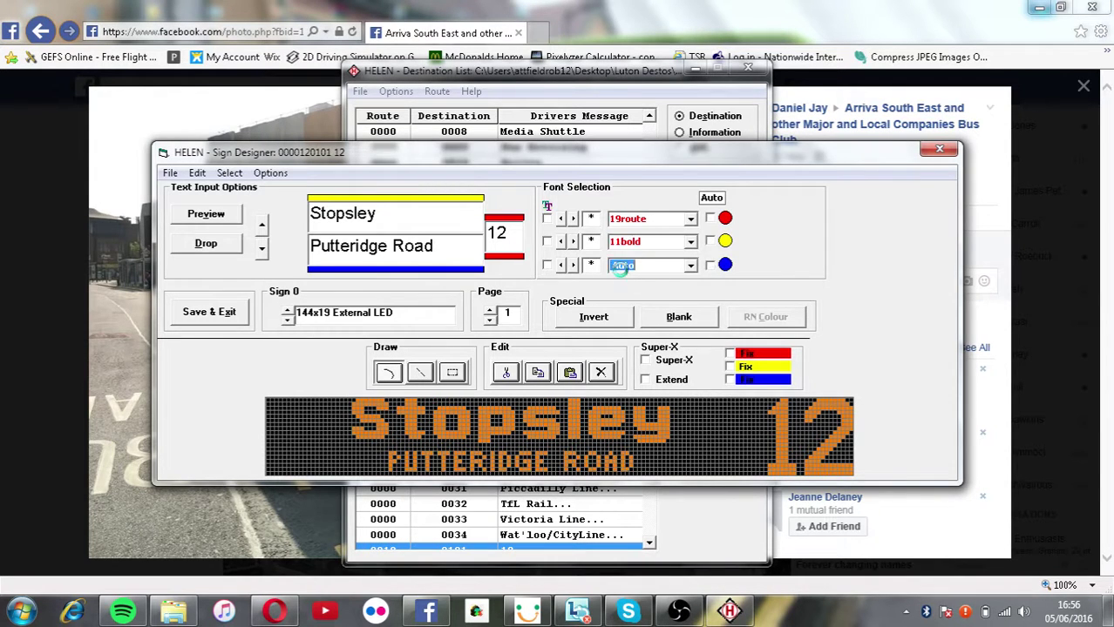
scroll(621, 268, "down", 3)
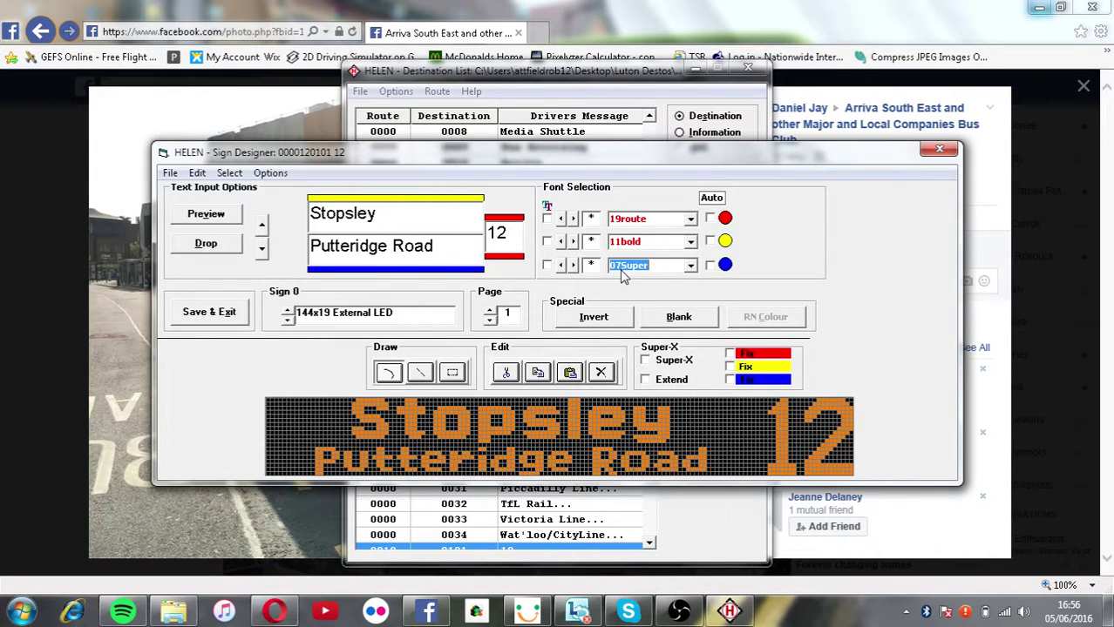
scroll(623, 273, "down", 1)
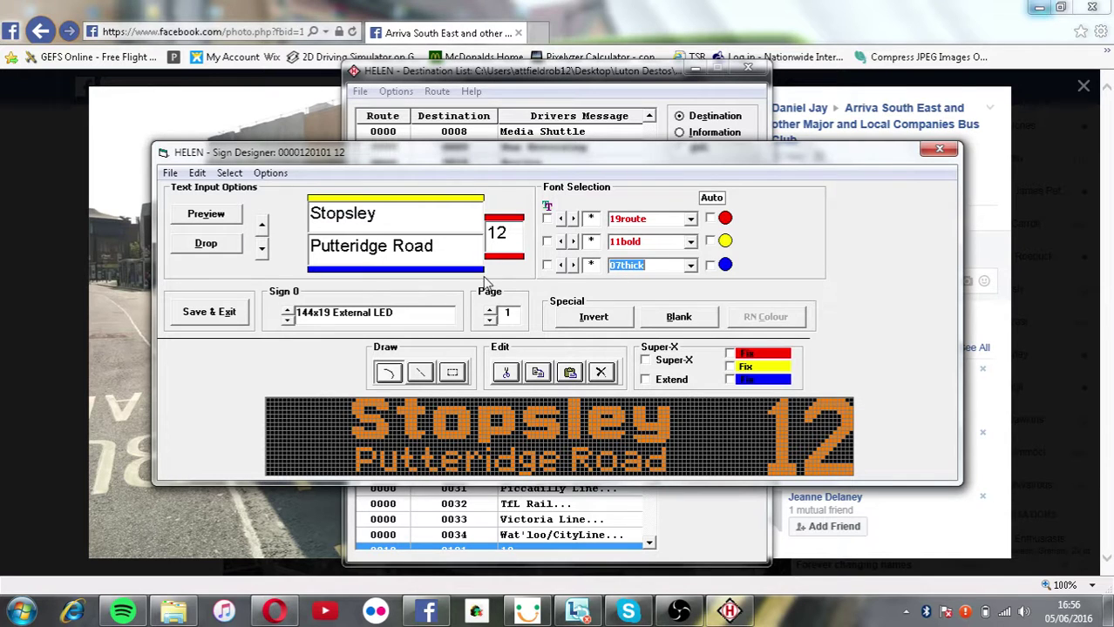
Set page 2's fonts to 19route for the route number, 11bold for Stopsley and 07thick for the Crawley Green Road line, using the bus photo as reference.
left_click(490, 314)
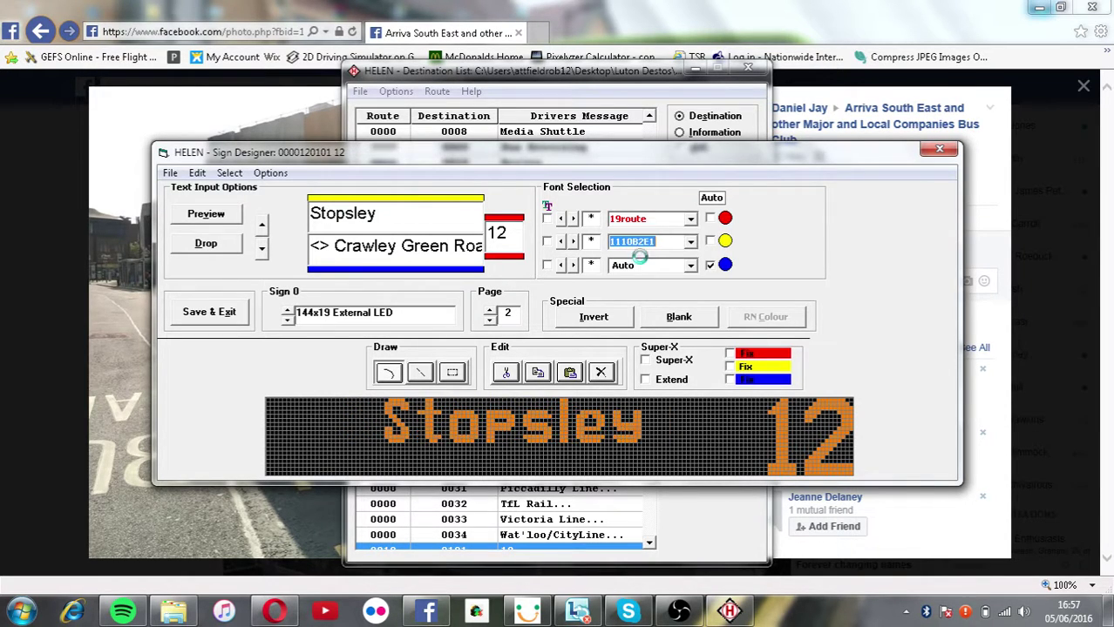
scroll(643, 269, "down", 1)
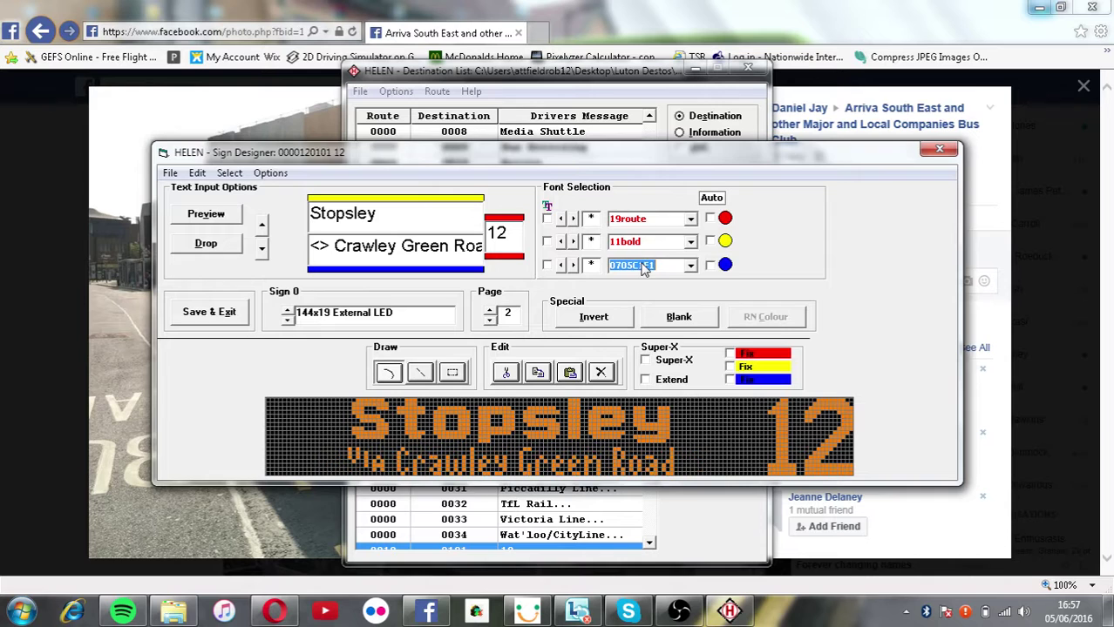
left_click(647, 17)
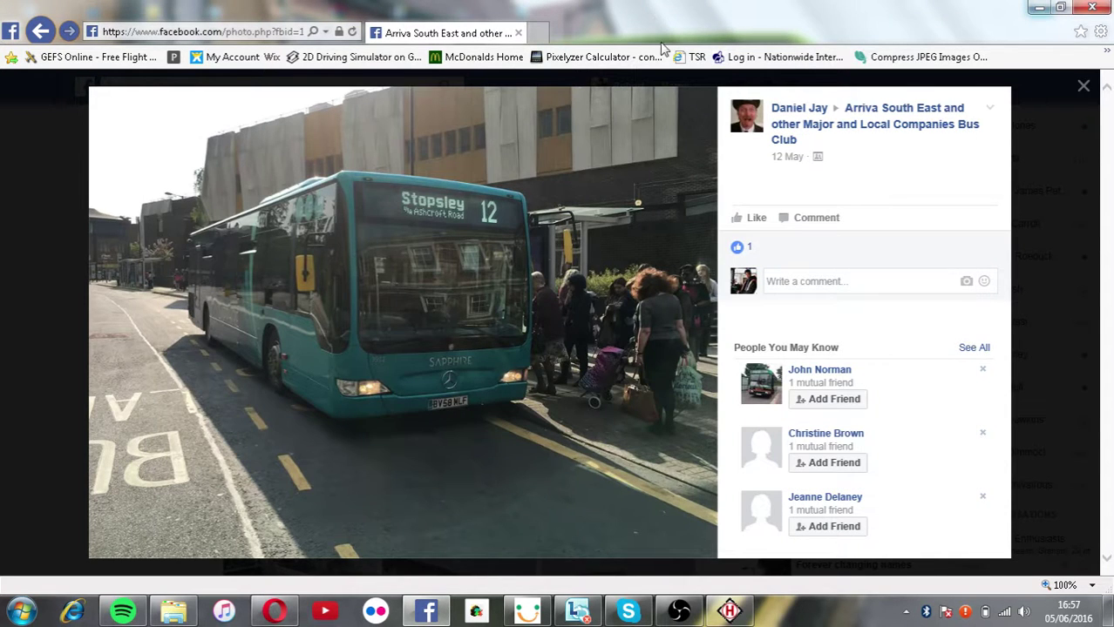
left_click(730, 611)
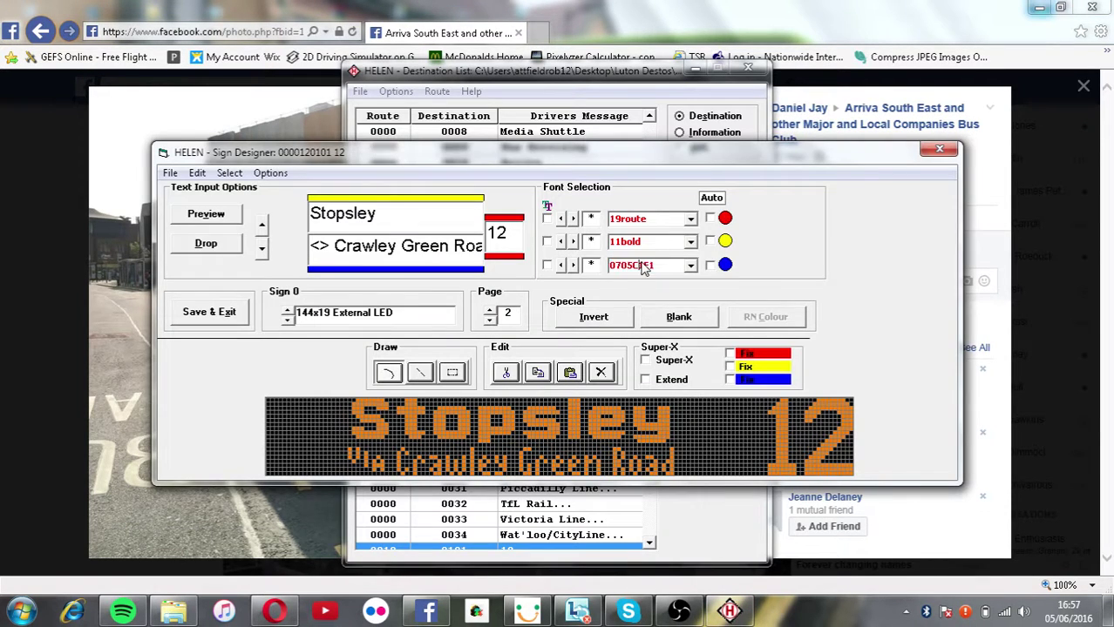
scroll(644, 268, "down", 1)
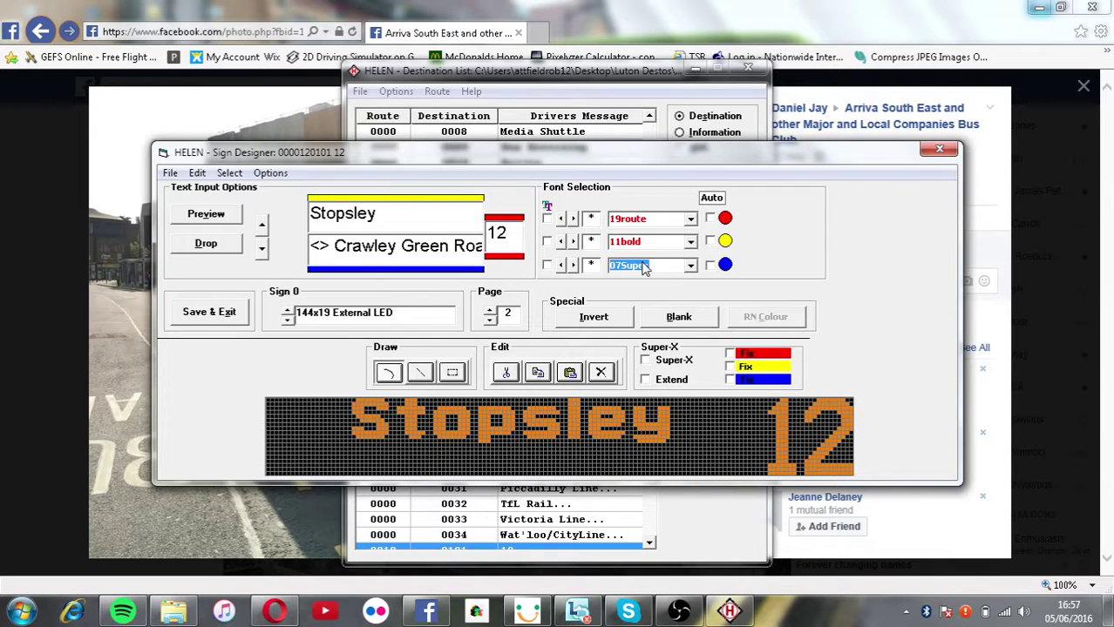
scroll(645, 269, "down", 1)
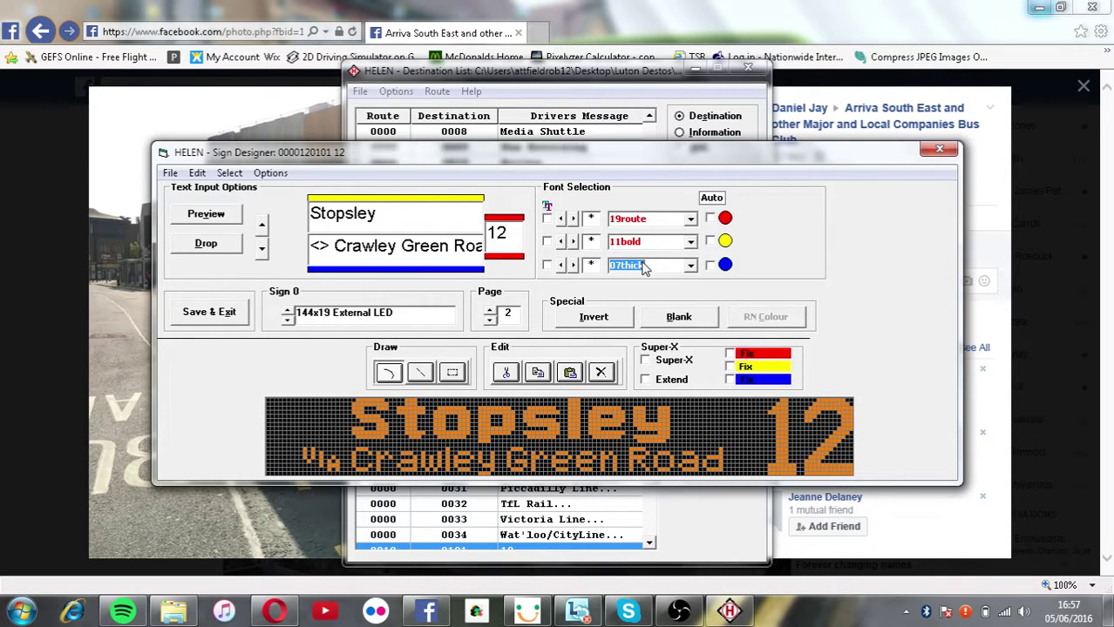
Reopen the Stopsley 12 photo on Facebook as reference and set HELEN's page 3 fonts to 19route, 11bold and 07thin for the Ashcroft Road line.
left_click(1037, 131)
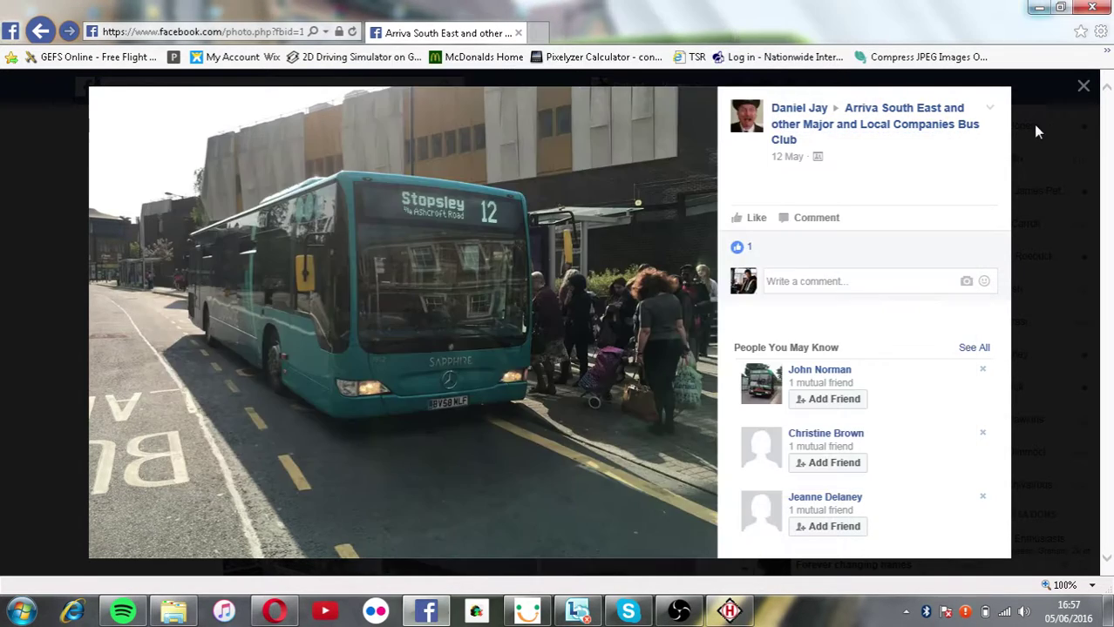
left_click(1083, 85)
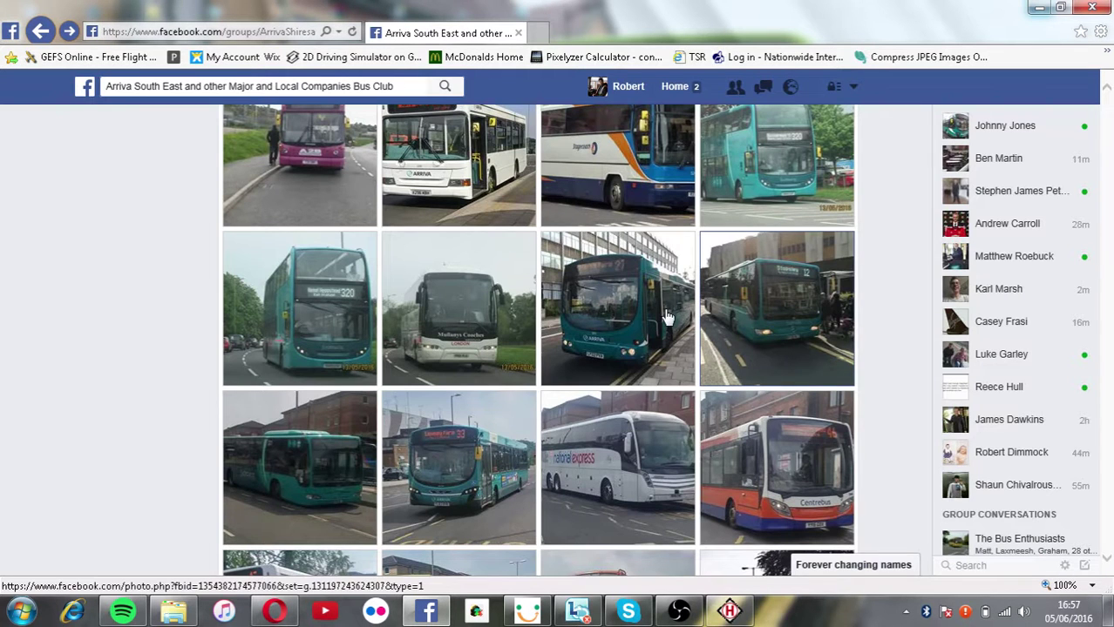
left_click(749, 347)
left_click(729, 612)
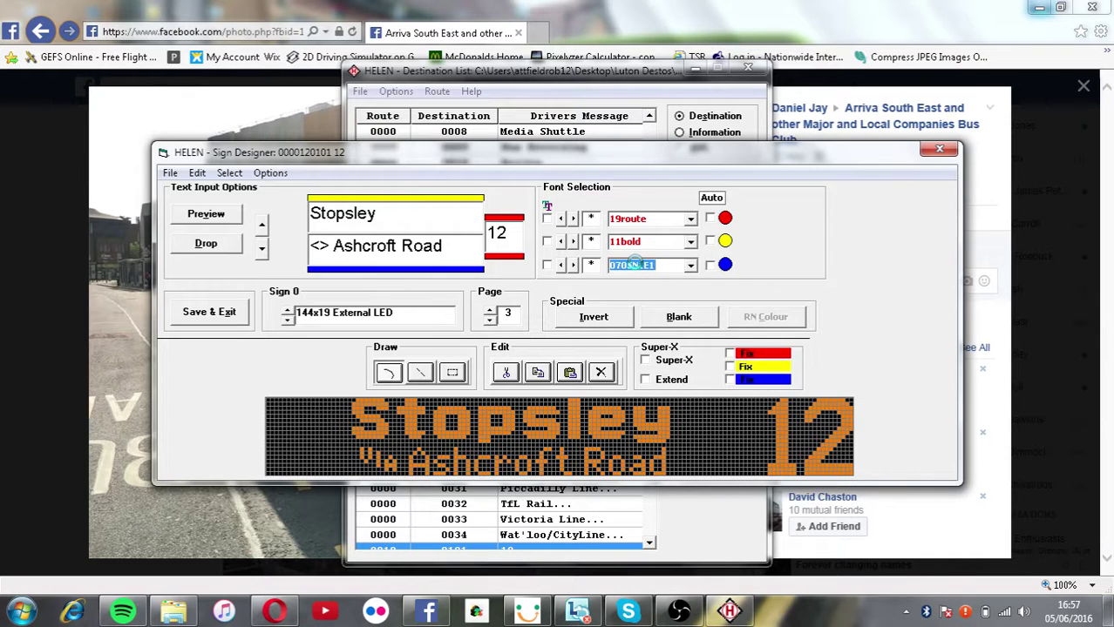
key("Down")
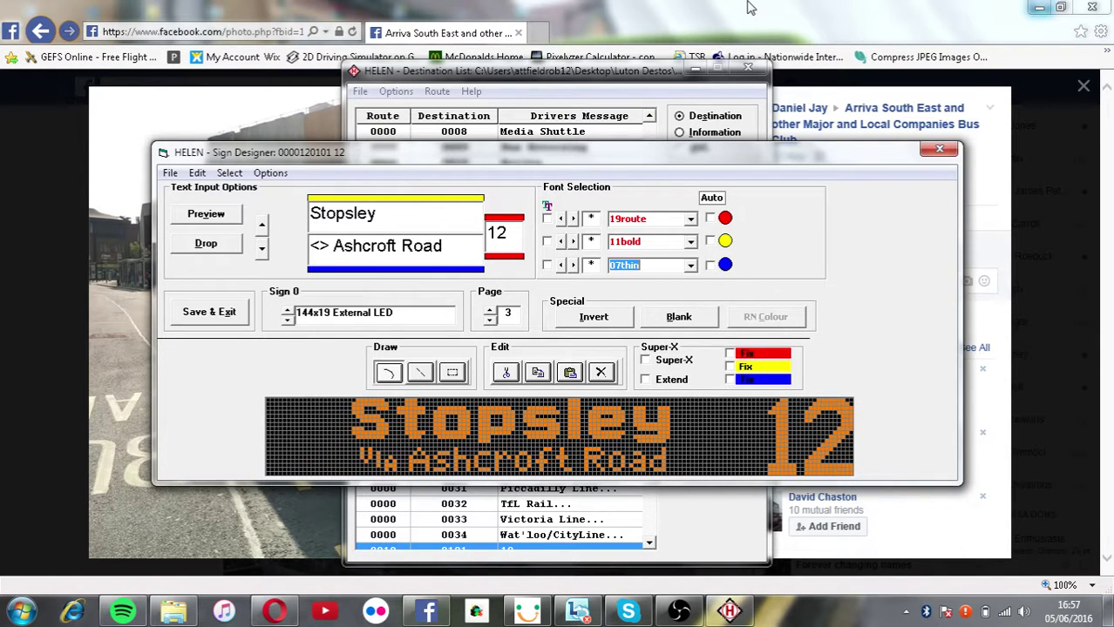
Compare the page 3 Stopsley via Ashcroft Road sign with the destination display in the bus photo on Facebook.
left_click(747, 7)
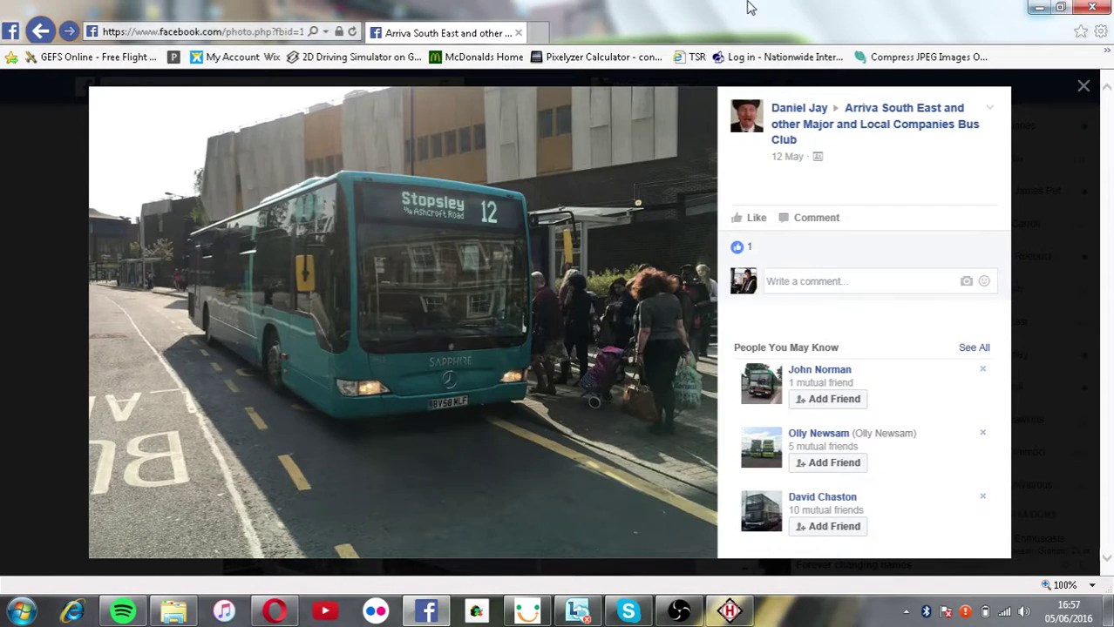
left_click(729, 611)
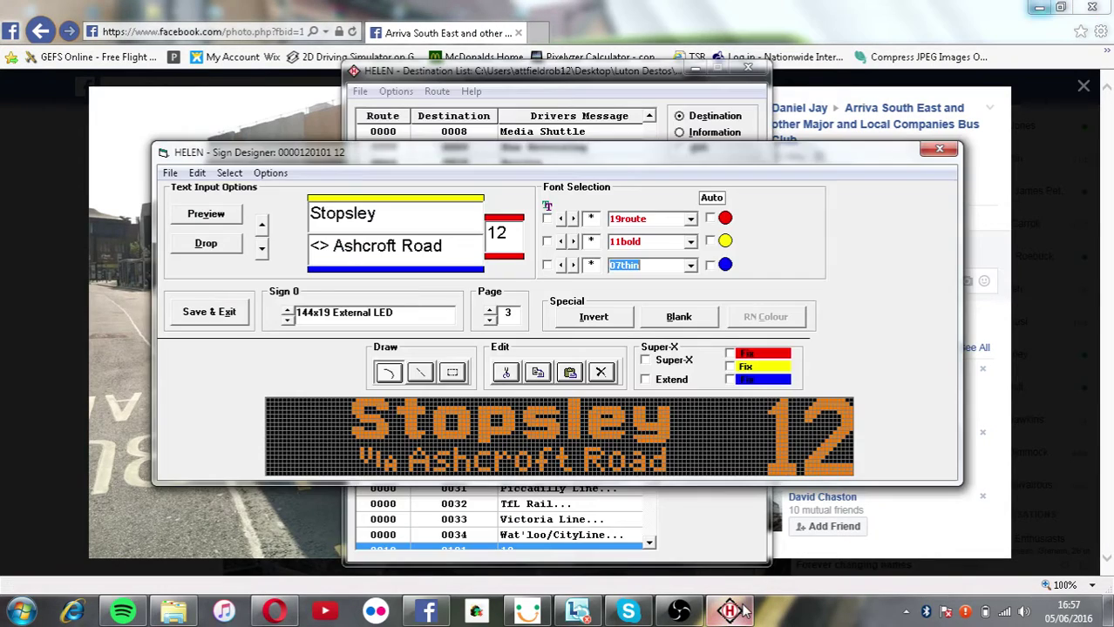
left_click(729, 611)
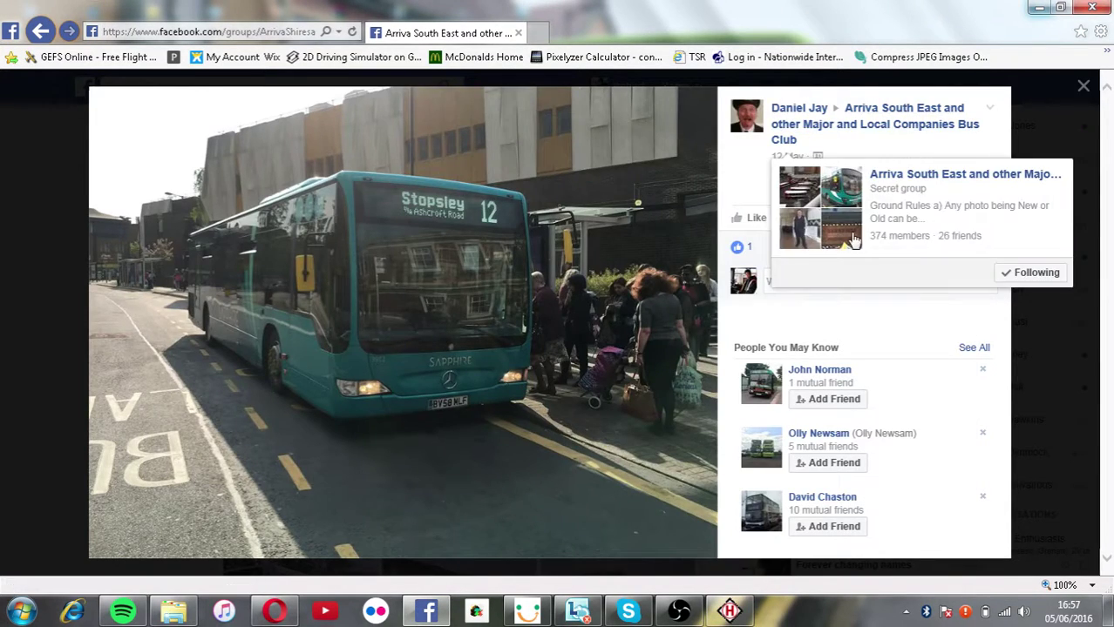
Open the green Arriva Stopsley 12 bus photo on Facebook and compare its display with the page 2 Crawley Green Road sign in HELEN.
left_click(1083, 85)
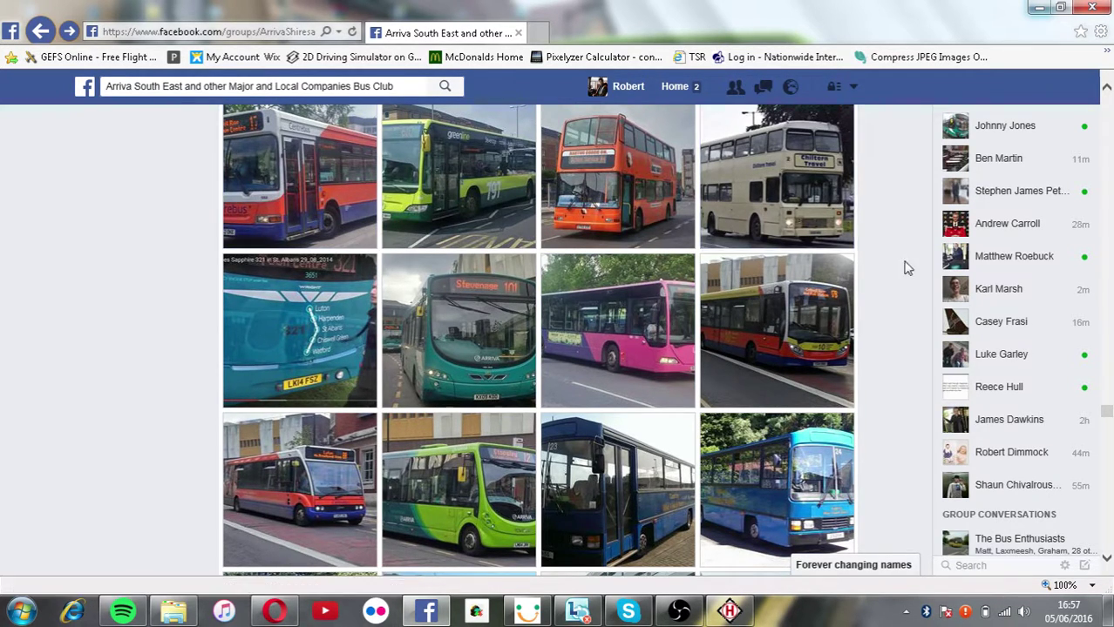
scroll(907, 267, "down", 1)
scroll(907, 268, "down", 1)
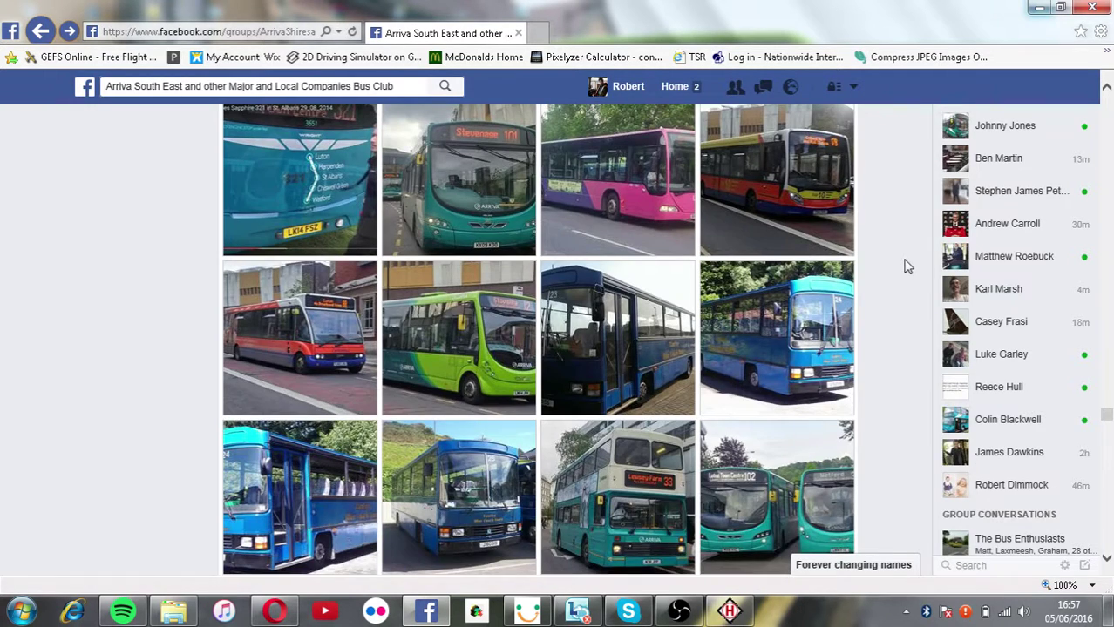
left_click(510, 360)
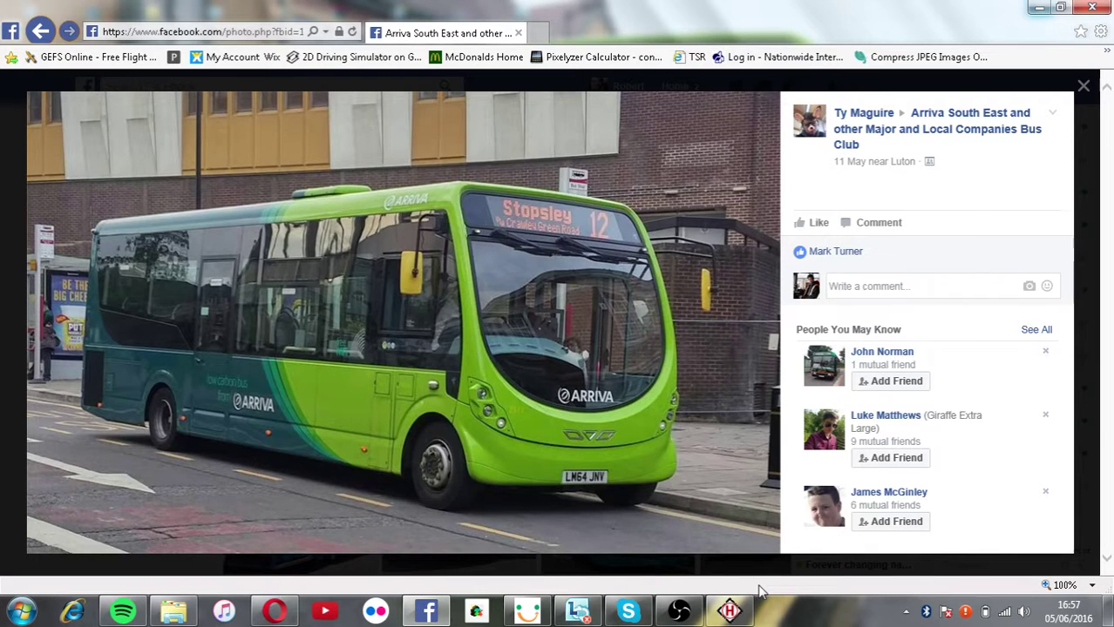
left_click(736, 608)
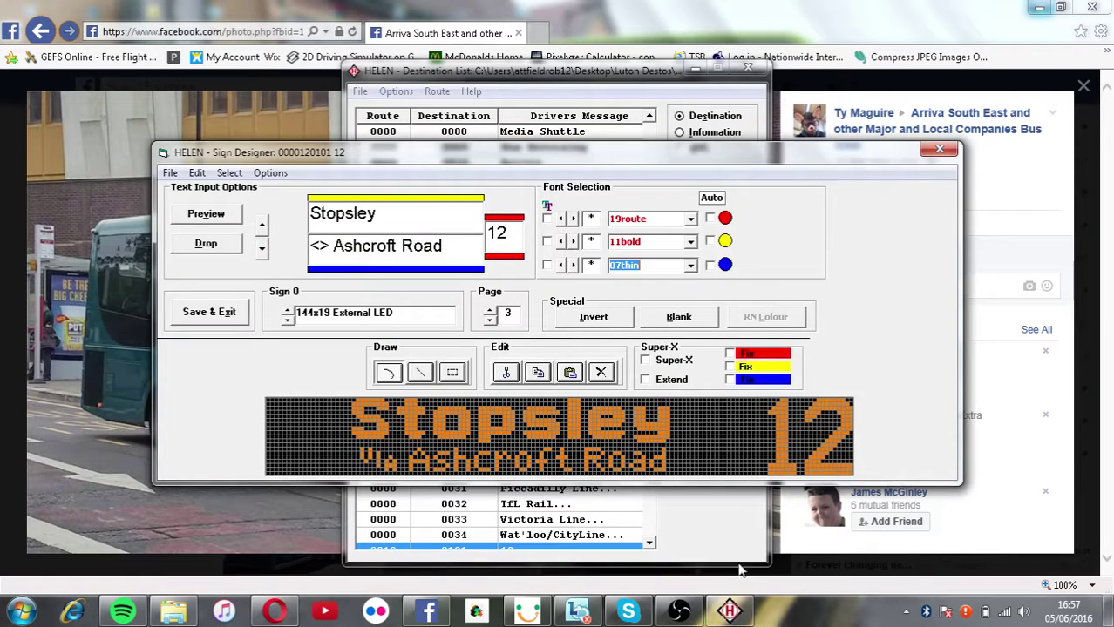
left_click(490, 320)
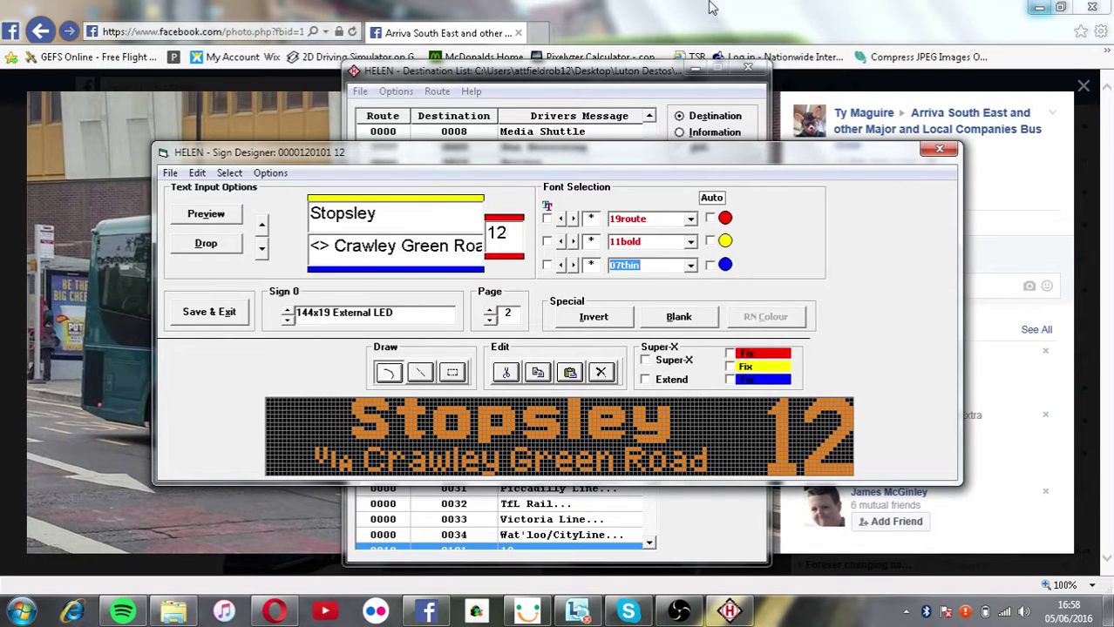
left_click(736, 13)
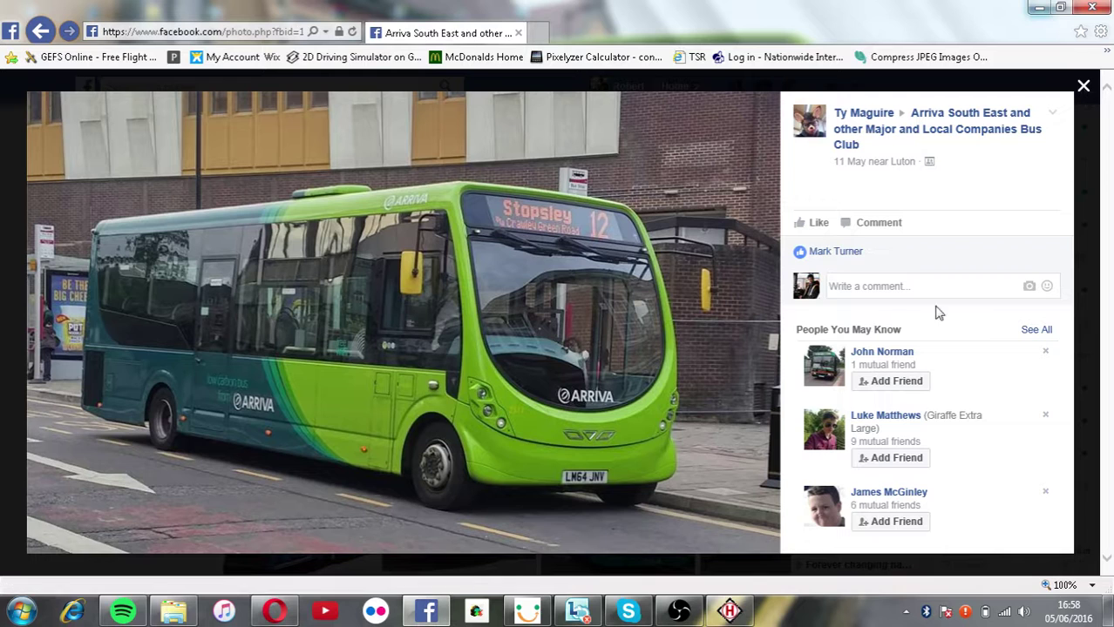
left_click(731, 612)
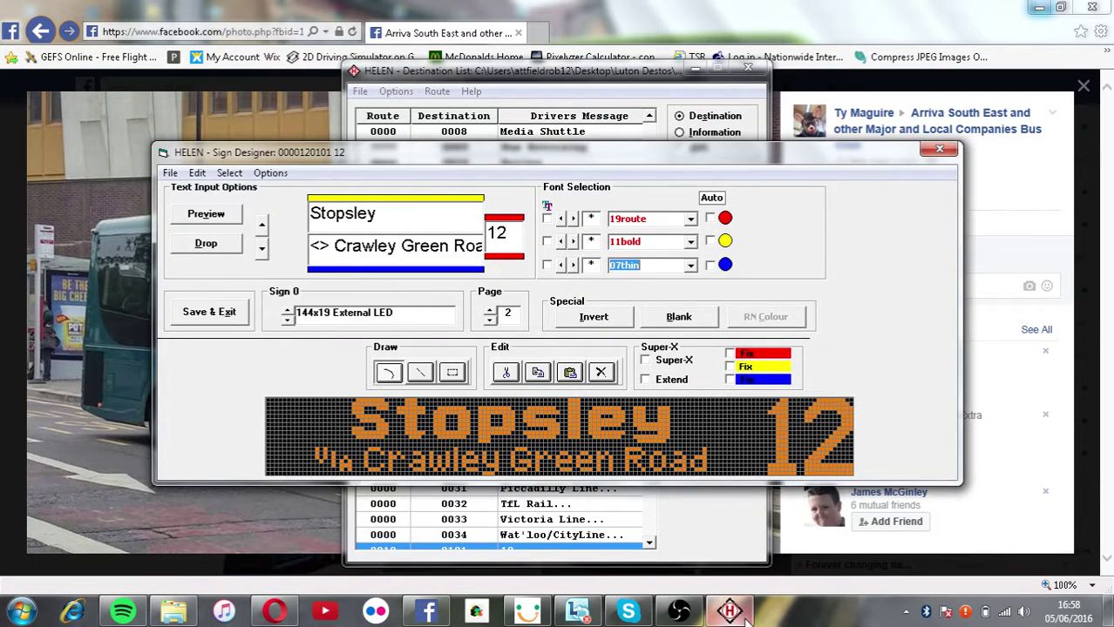
left_click(1039, 9)
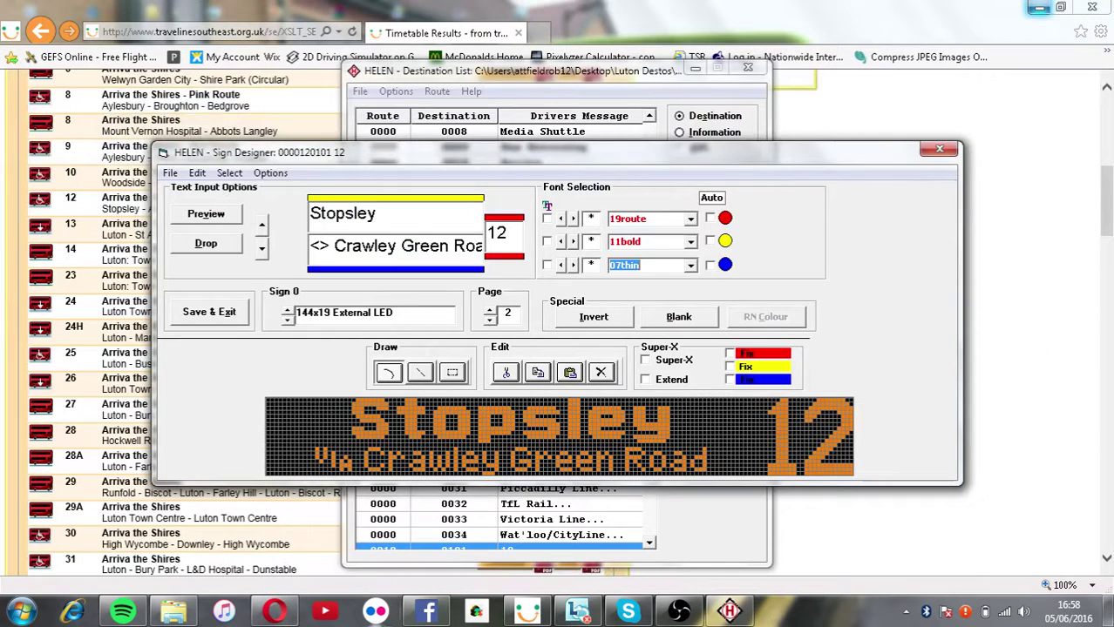
Set the 32x17 route number sign's font to 17route, save the sign design and close its preview.
left_click(288, 309)
left_click(287, 309)
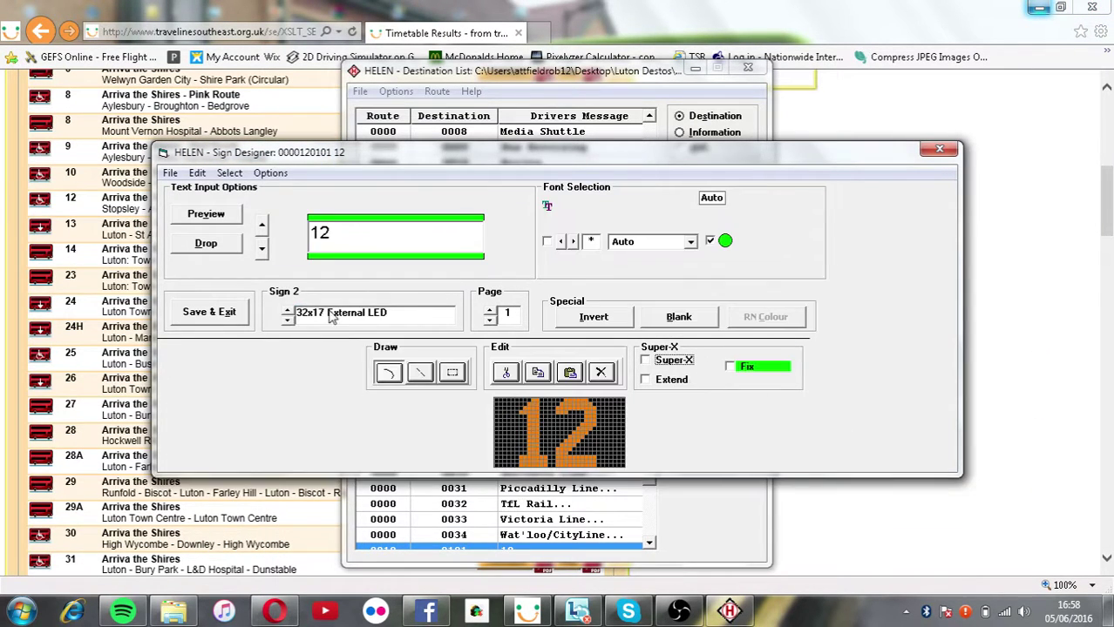
left_click(629, 241)
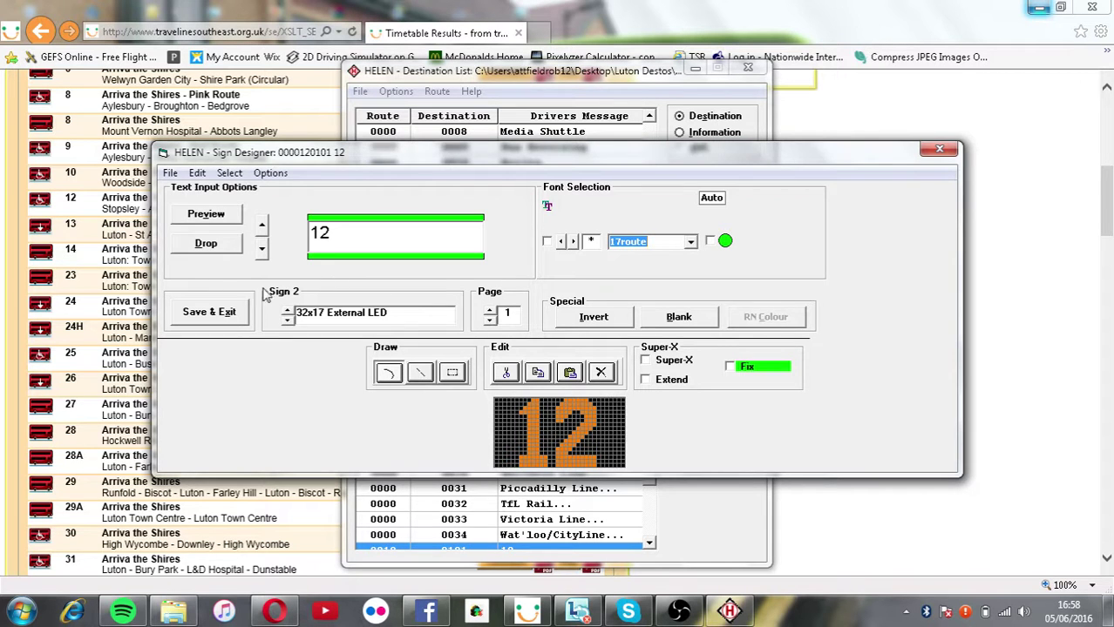
left_click(231, 316)
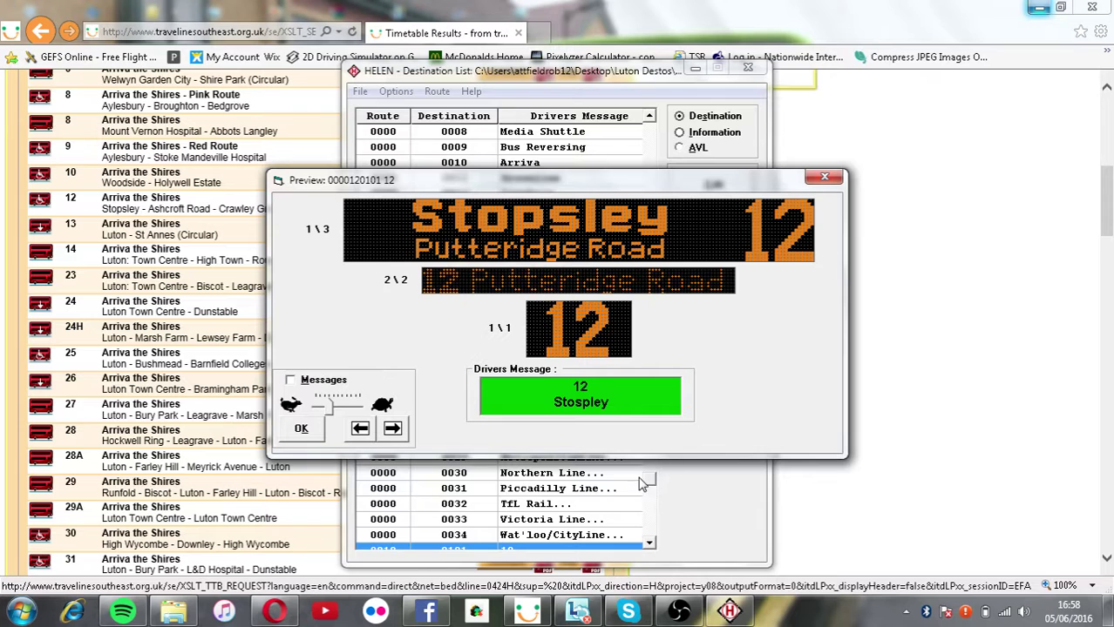
left_click(301, 427)
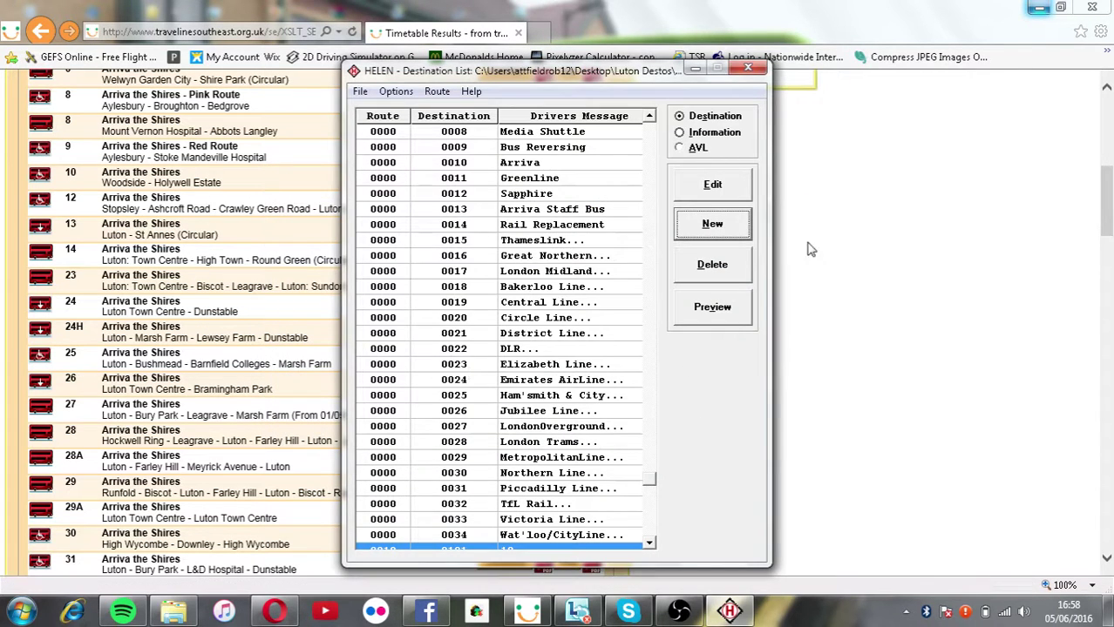
Create a new destination entry and enter 0012 as its route code.
left_click(688, 238)
type("0012")
key("Tab")
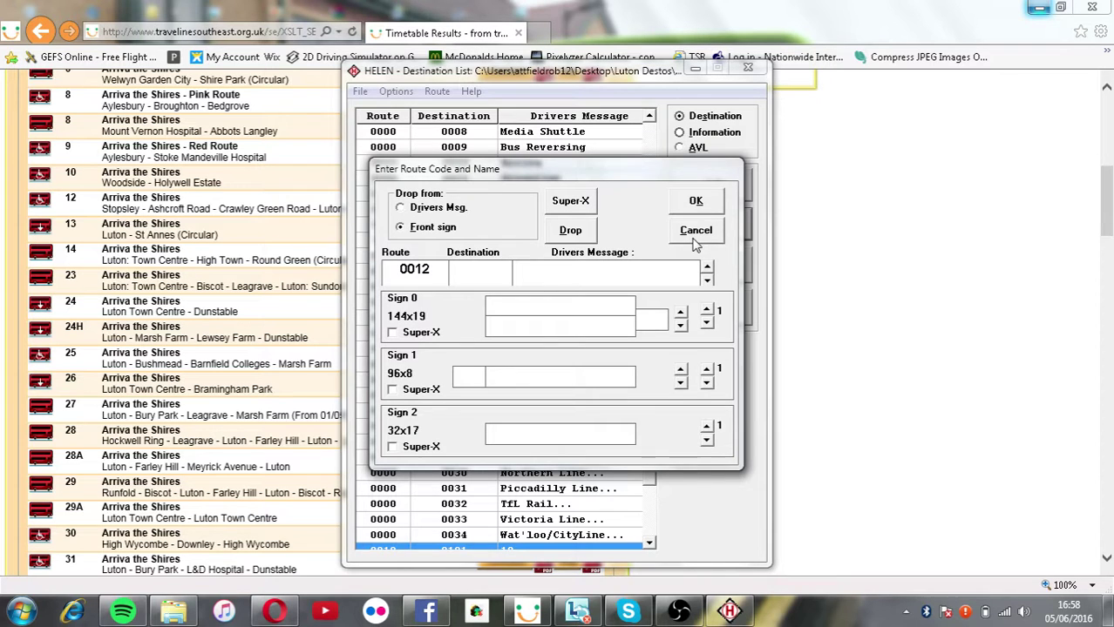
Switch to the Traveline South East page, open the route 12 timetable and examine the outbound Monday to Friday departures.
key("alt+Tab")
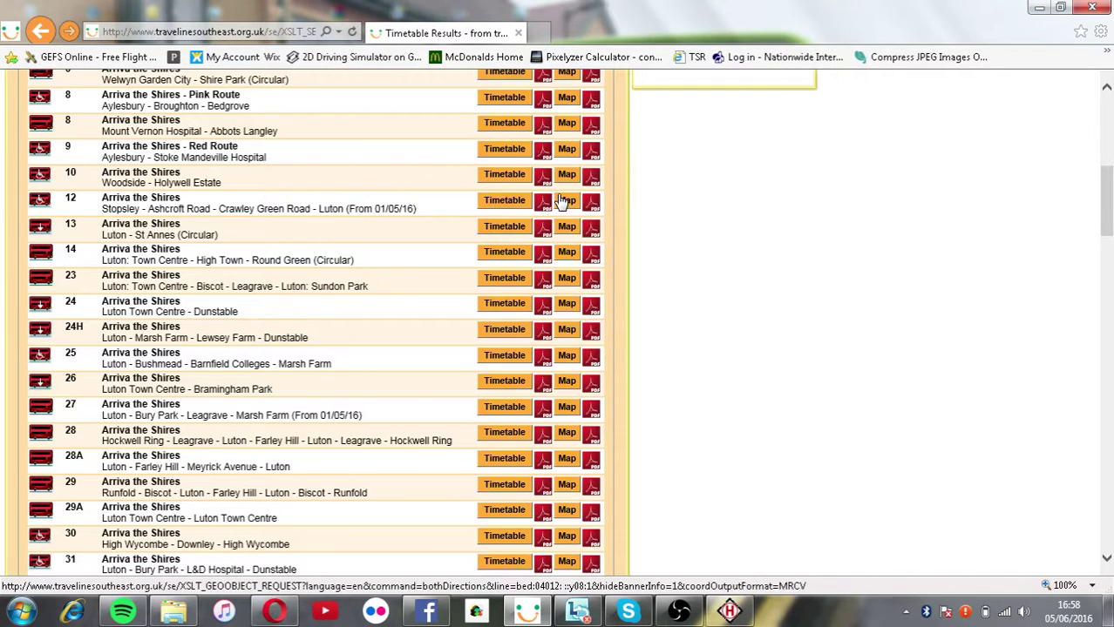
left_click(502, 209)
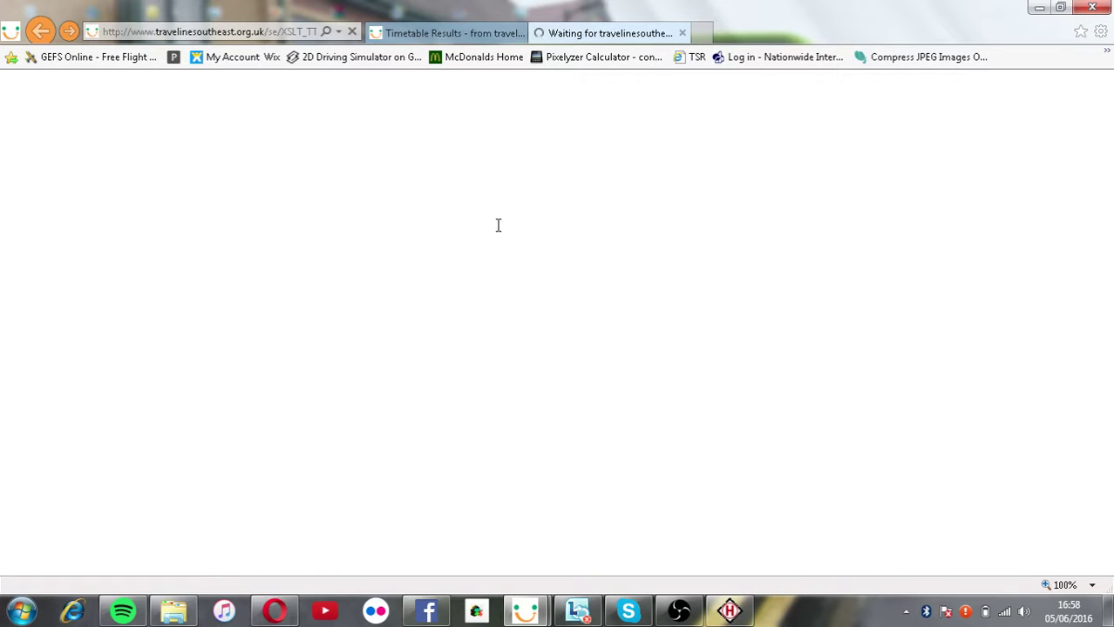
scroll(863, 358, "down", 1)
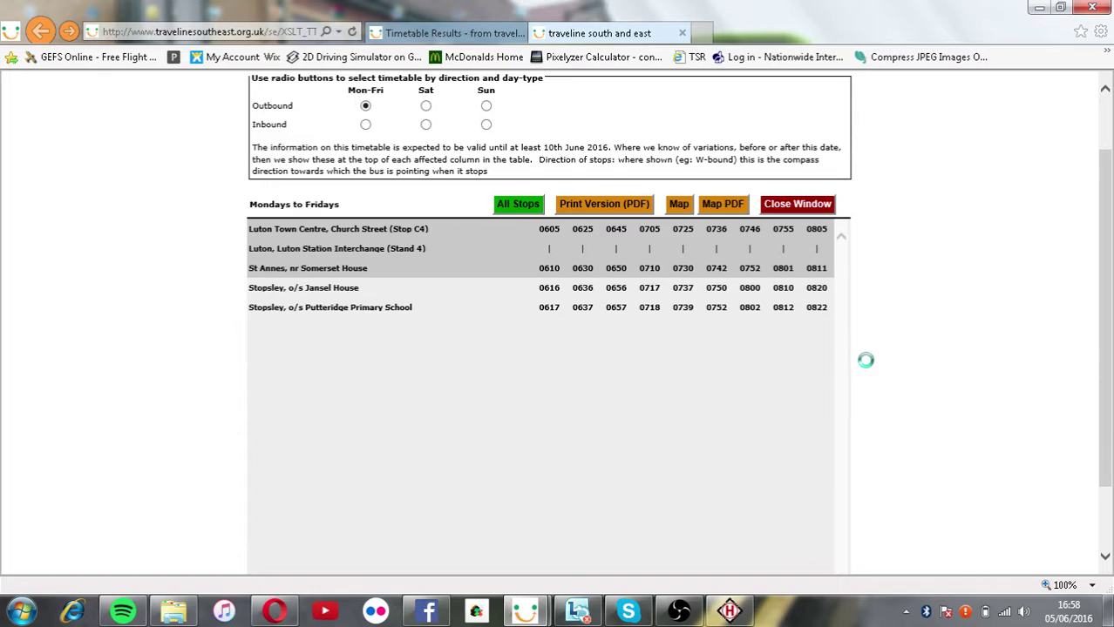
scroll(867, 368, "down", 1)
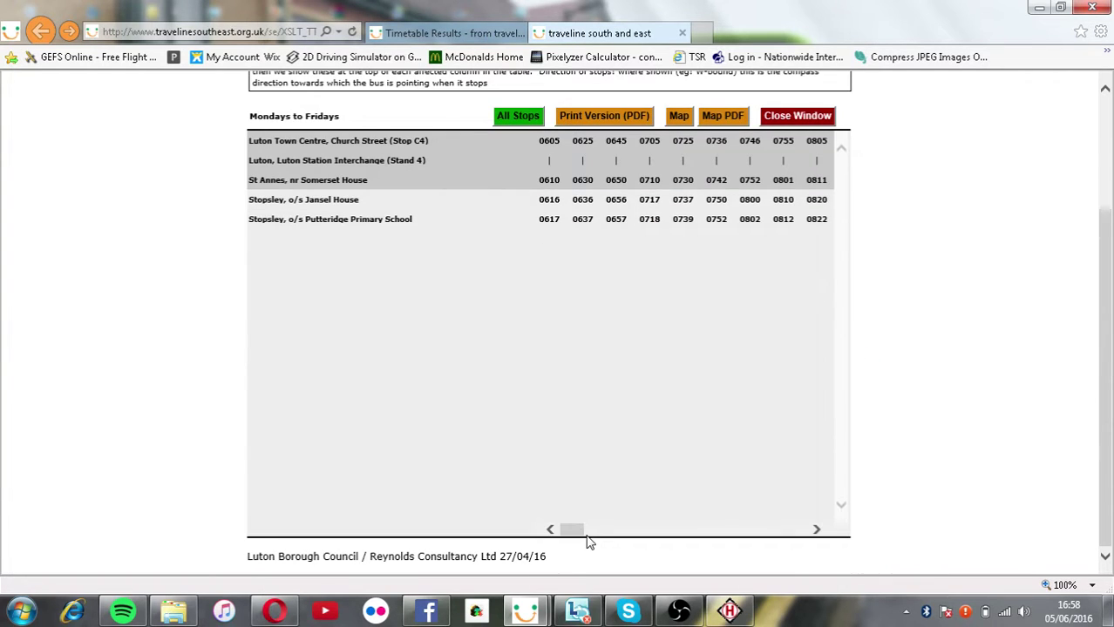
left_click_drag(586, 531, 822, 540)
scroll(941, 383, "up", 2)
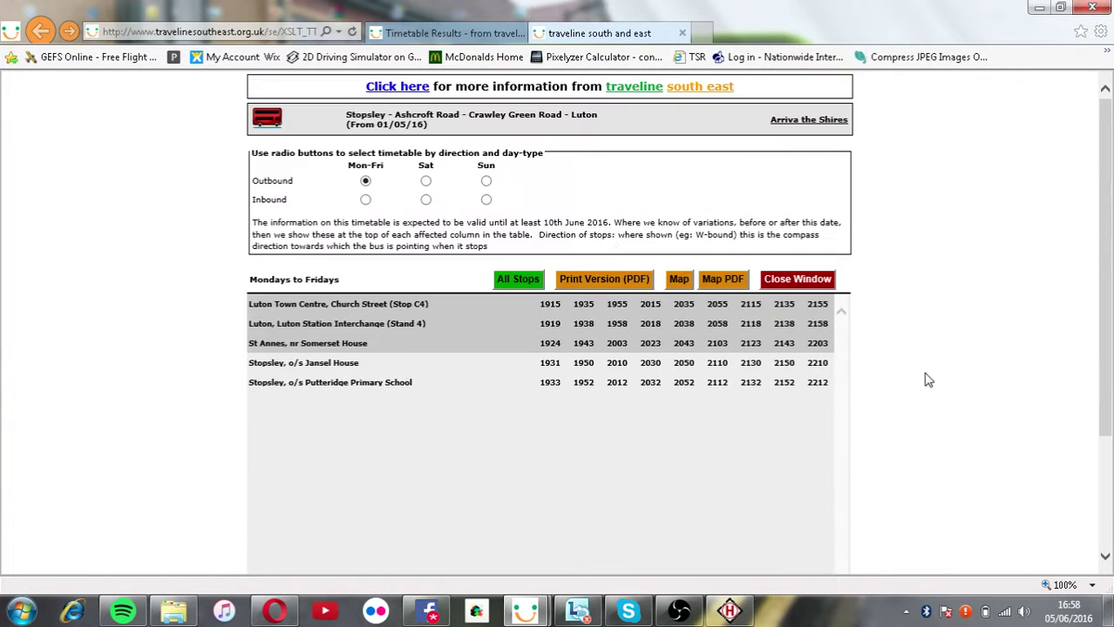
Show the inbound Monday to Friday timetable for route 12 and examine it through to the last departures.
left_click(365, 200)
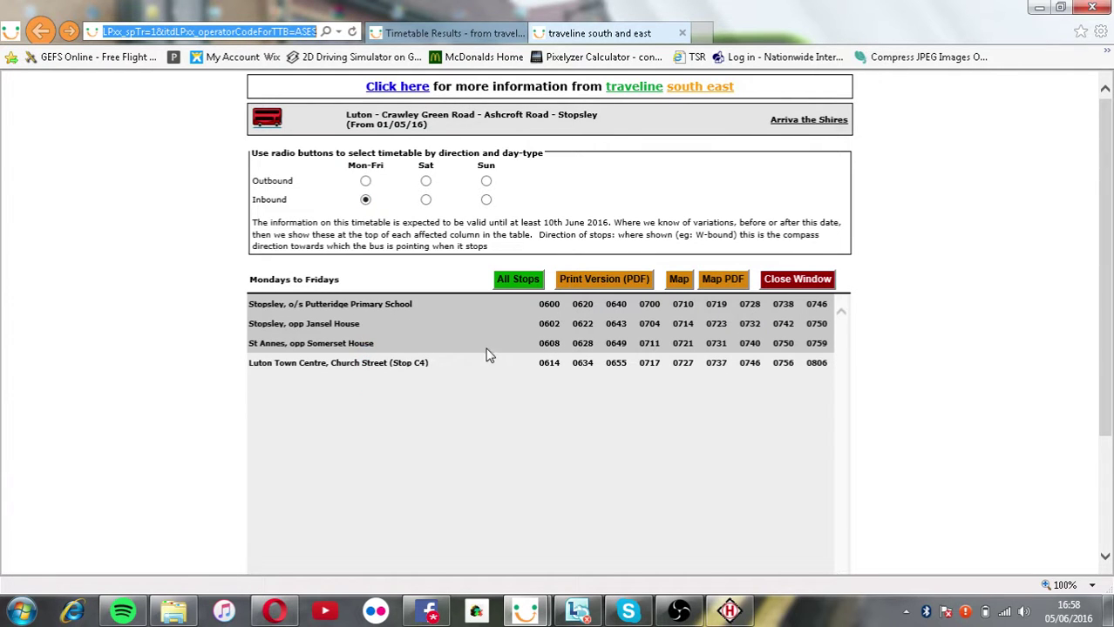
scroll(1007, 370, "down", 2)
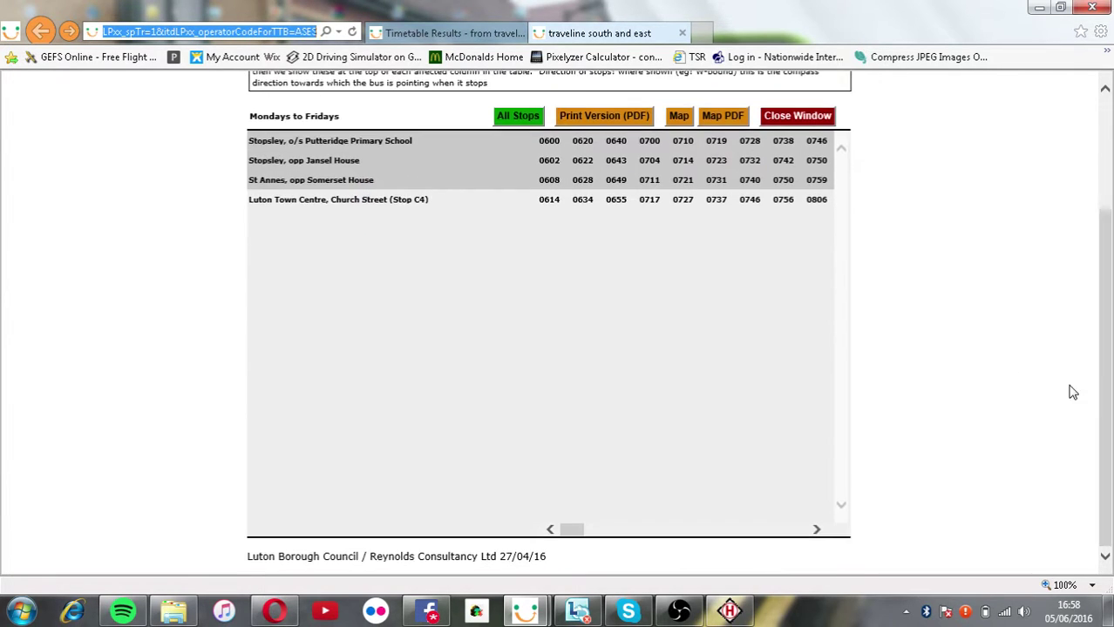
left_click(558, 531)
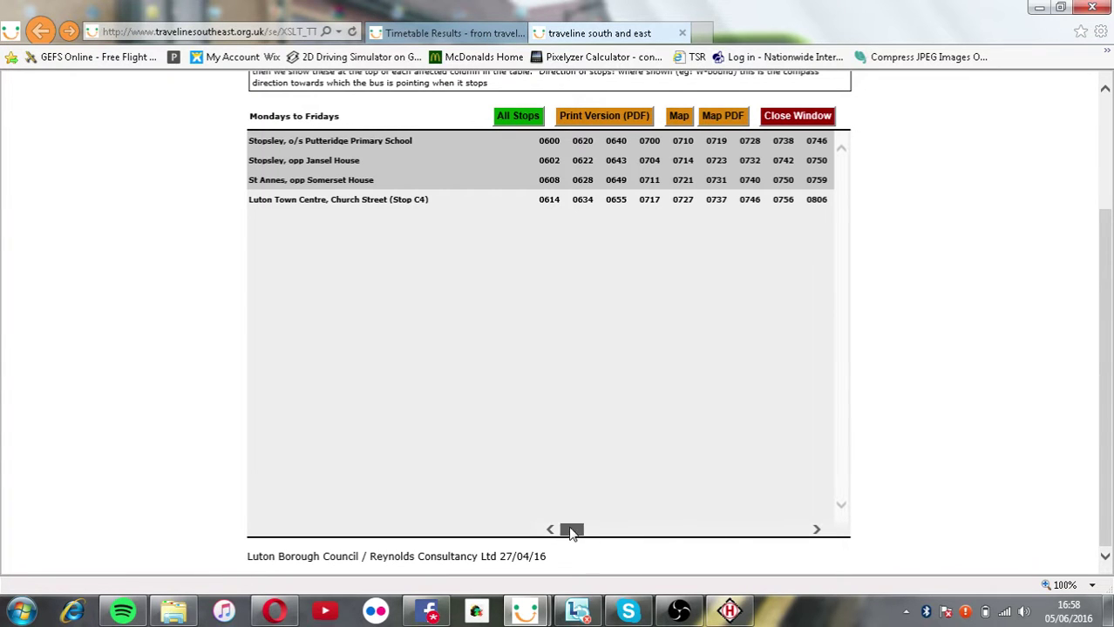
left_click_drag(571, 534, 920, 534)
left_click_drag(1107, 431, 1087, 349)
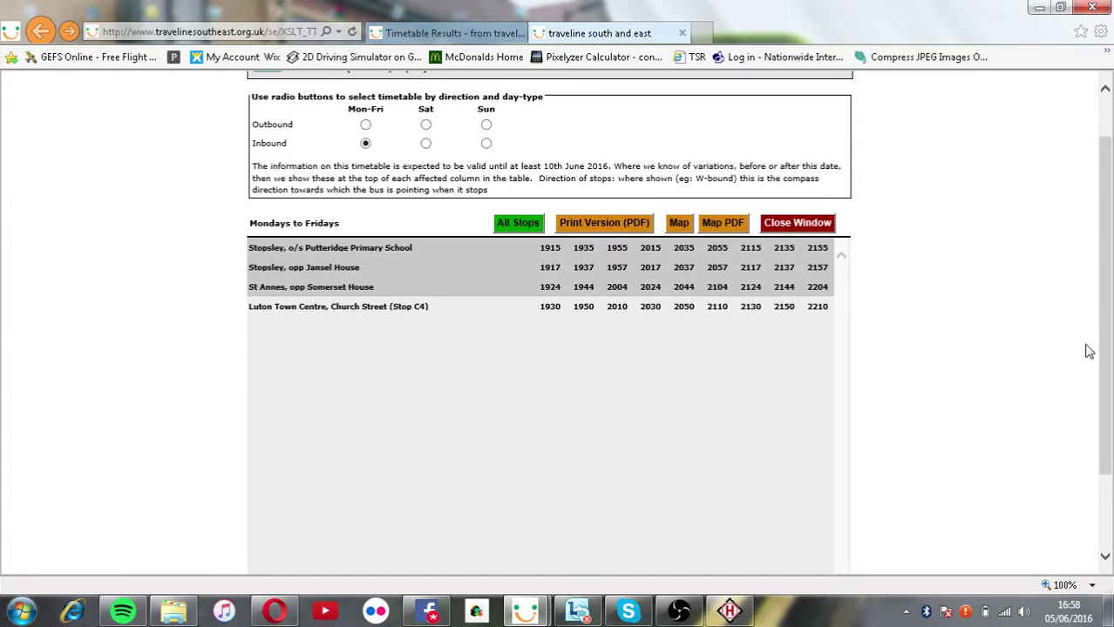
Examine route 12's inbound Saturday and Sunday timetables through to the last departures.
left_click(425, 143)
scroll(771, 453, "down", 2)
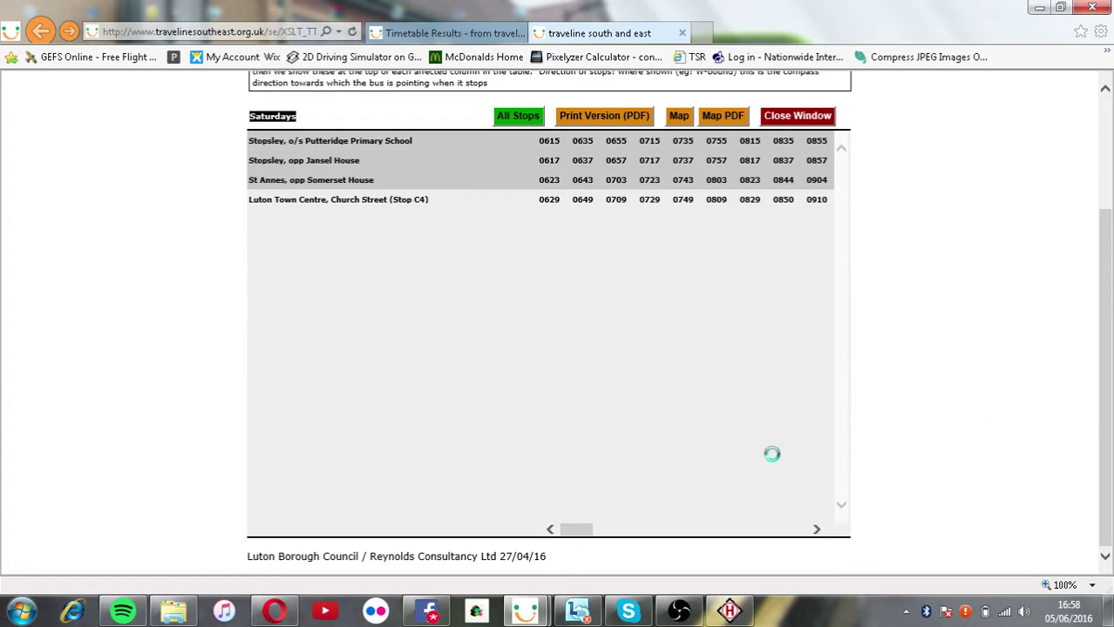
left_click_drag(566, 533, 897, 529)
left_click_drag(1106, 453, 1110, 383)
left_click(486, 143)
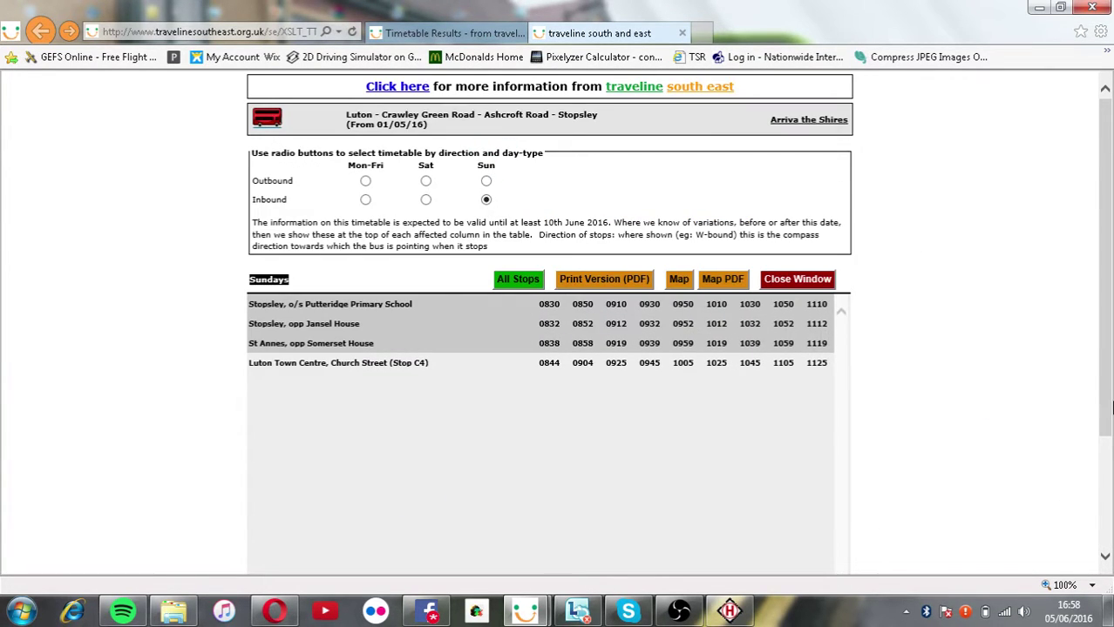
left_click_drag(1100, 342, 962, 505)
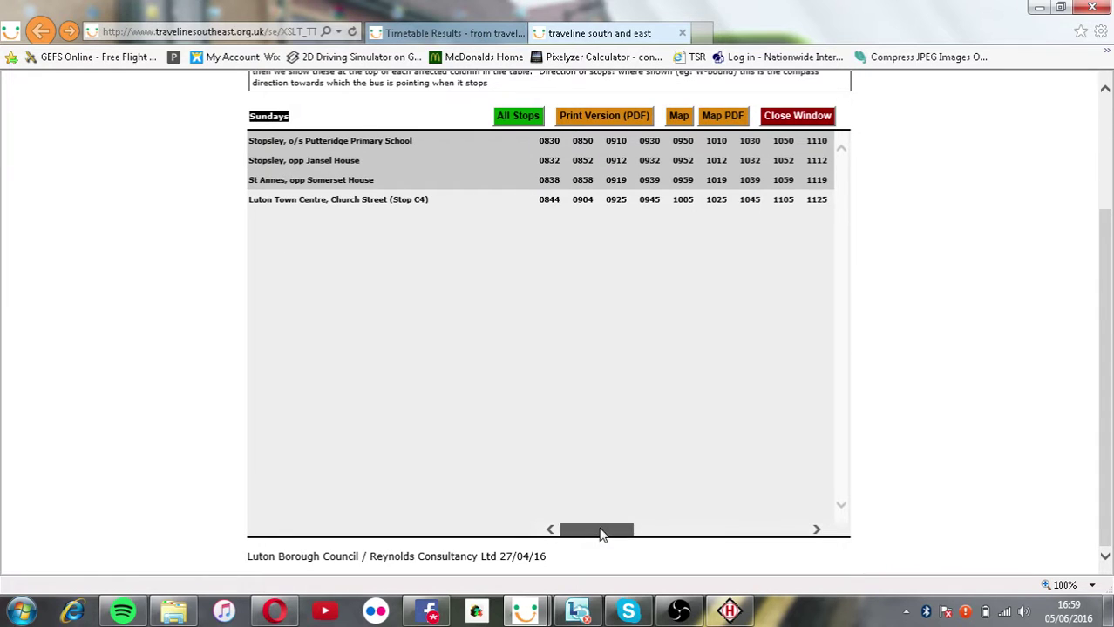
left_click_drag(575, 530, 956, 524)
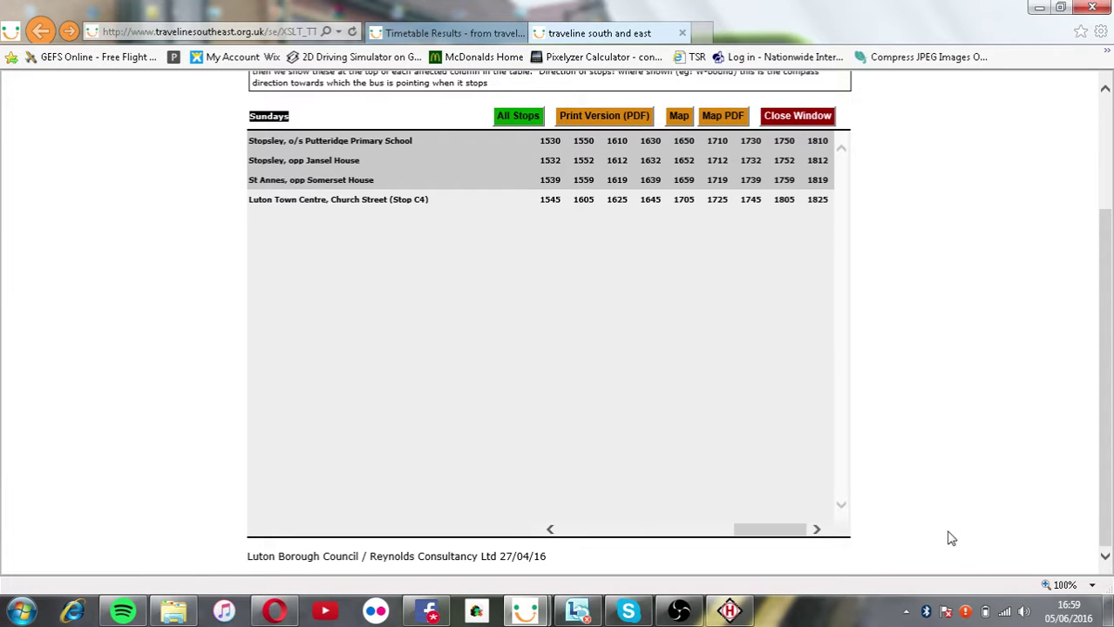
left_click_drag(1101, 322, 1101, 229)
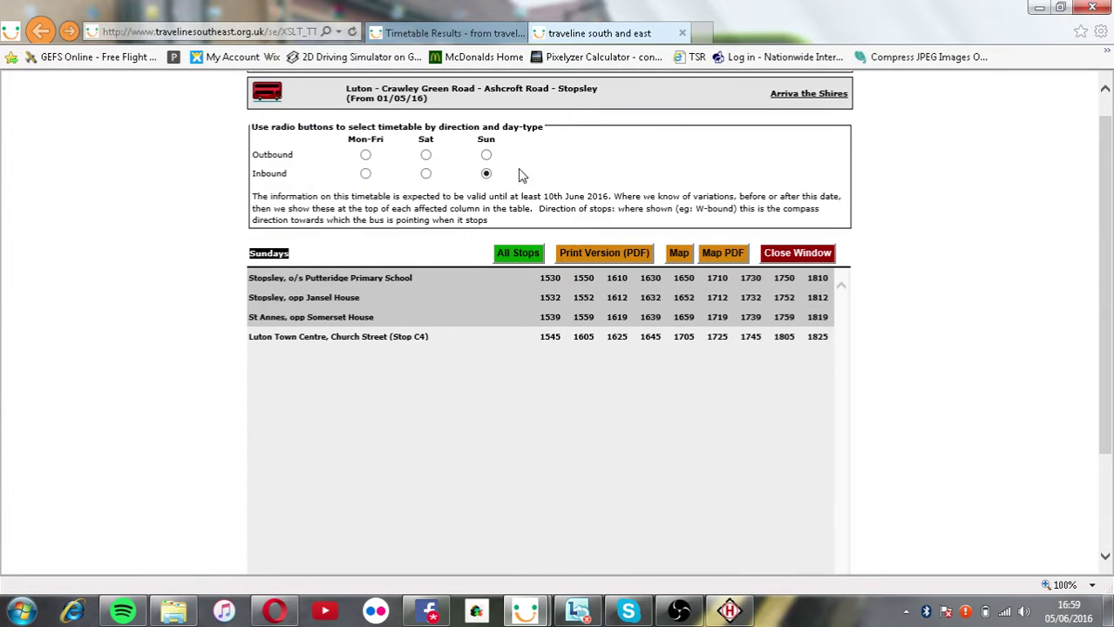
Check the stops and departures in route 12's outbound Sunday and Saturday timetables.
left_click(486, 154)
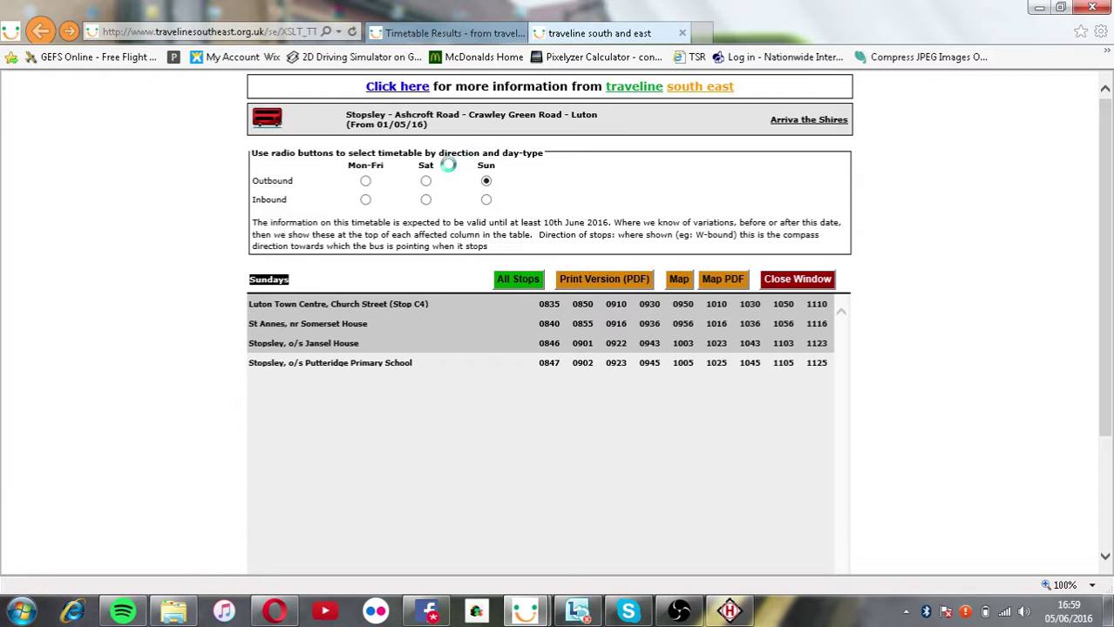
left_click(424, 183)
left_click_drag(1108, 253, 1109, 356)
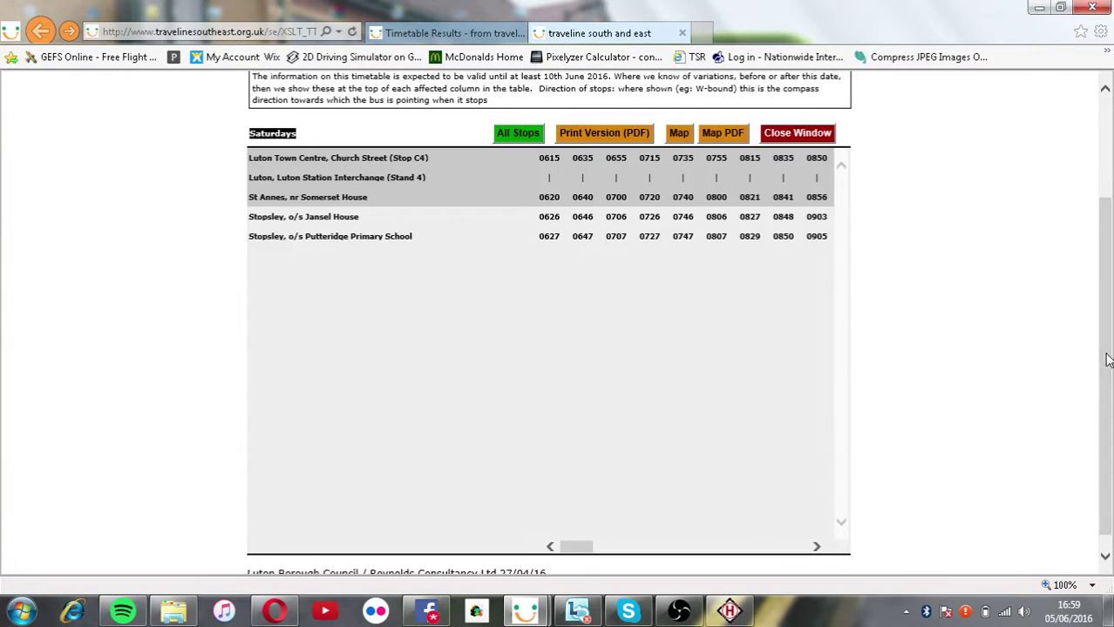
left_click_drag(575, 547, 337, 529)
left_click_drag(1104, 268, 1106, 116)
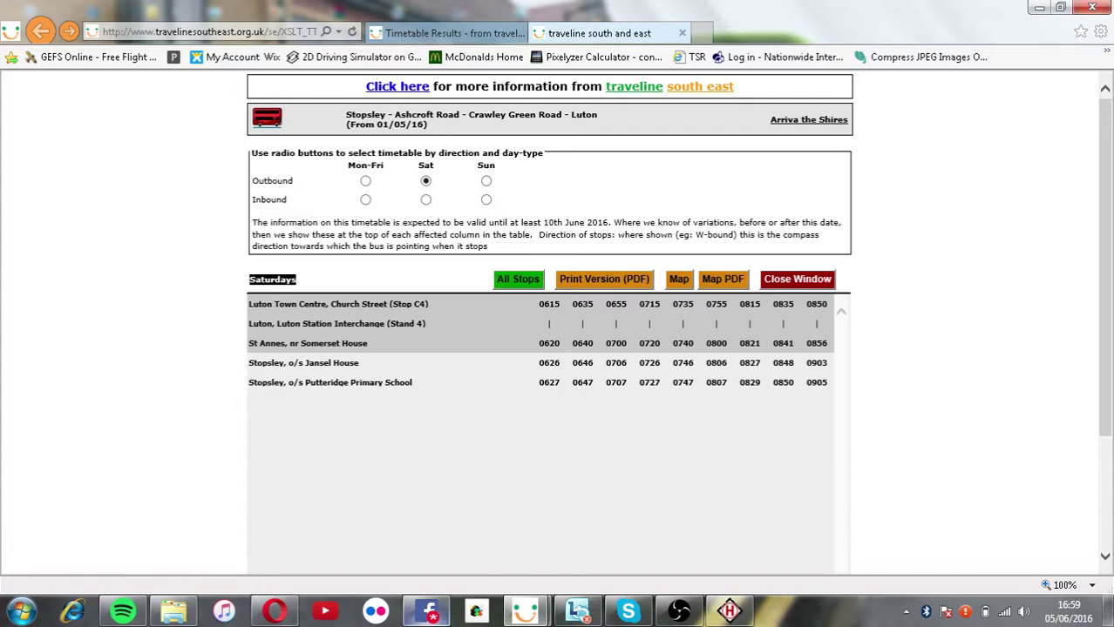
Switch back to Facebook, close the Stopsley 12 bus photo and check the notifications.
left_click(431, 615)
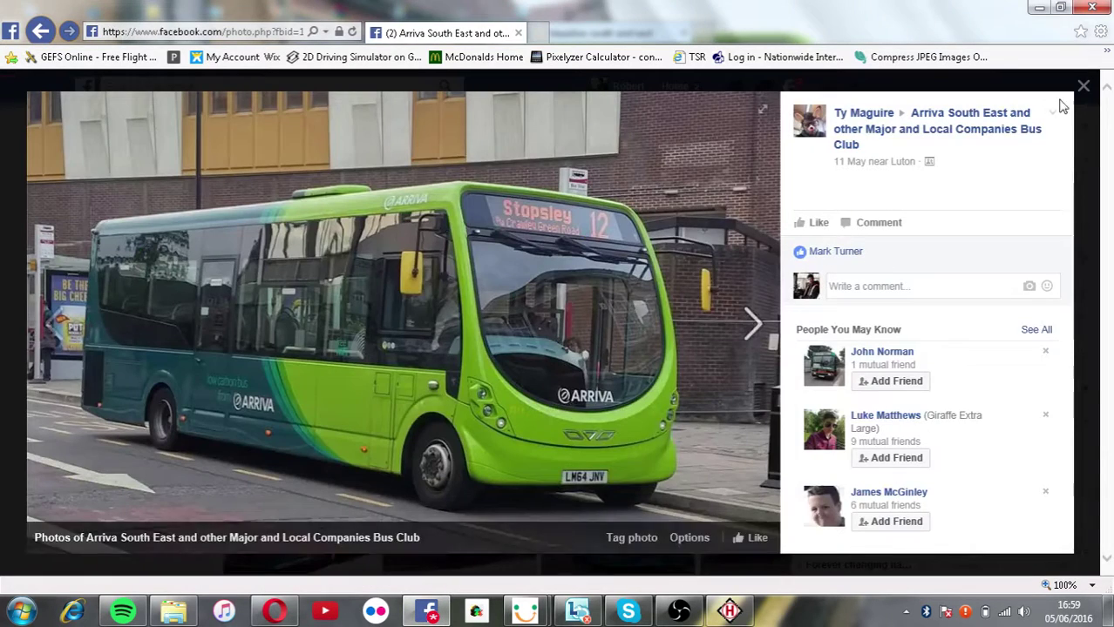
left_click(1084, 89)
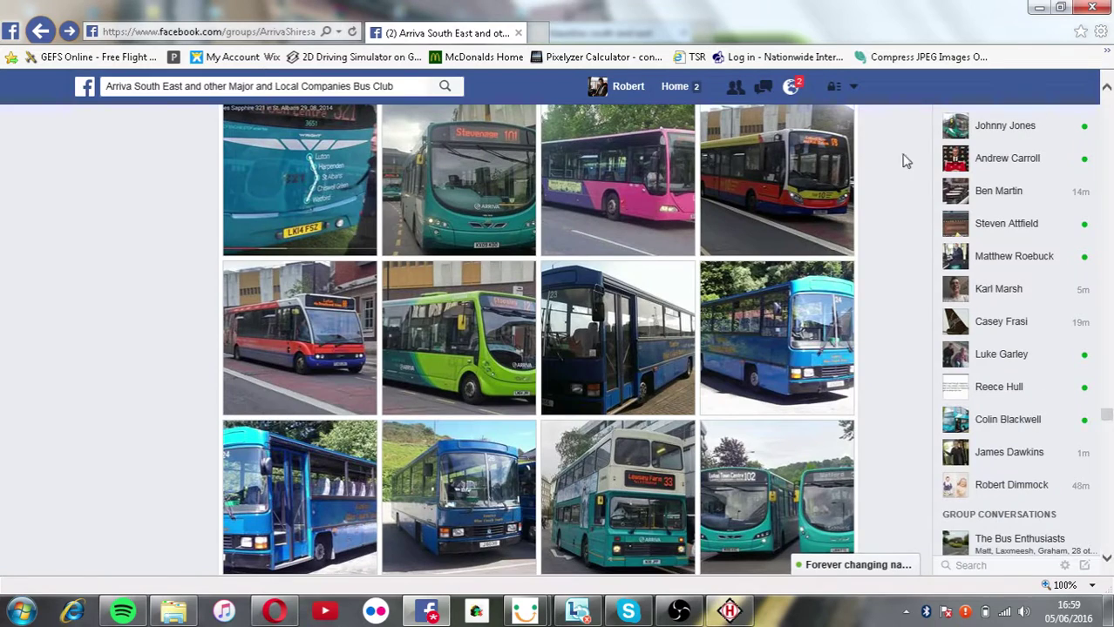
left_click(791, 90)
left_click(791, 90)
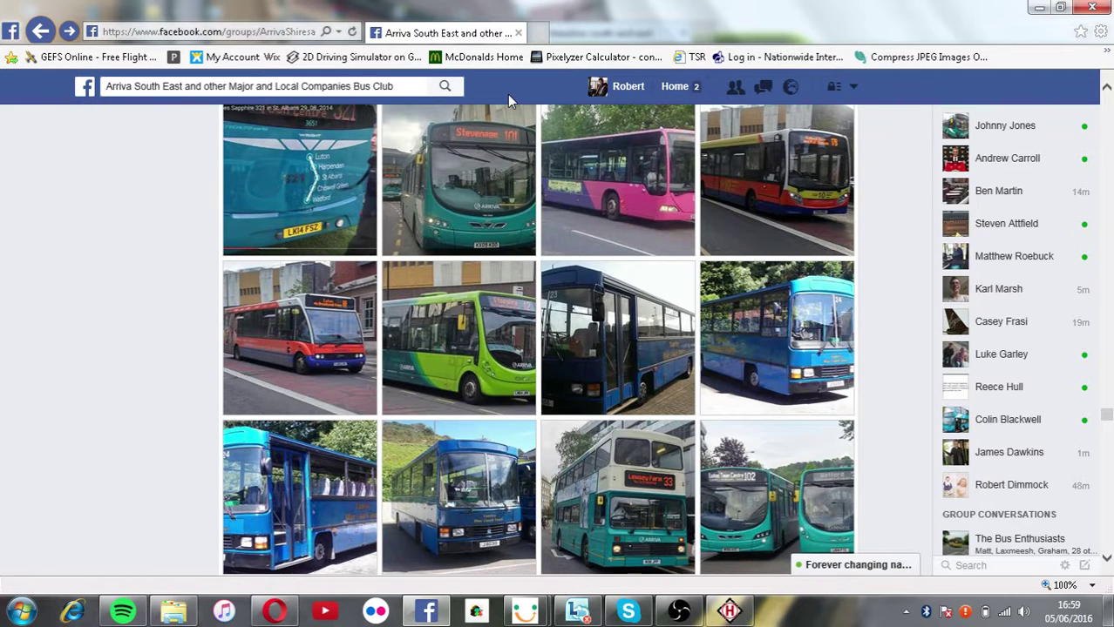
Open the On The Shires Buses page on Facebook and find its "STREAM UP AGAIN" post.
left_click(225, 85)
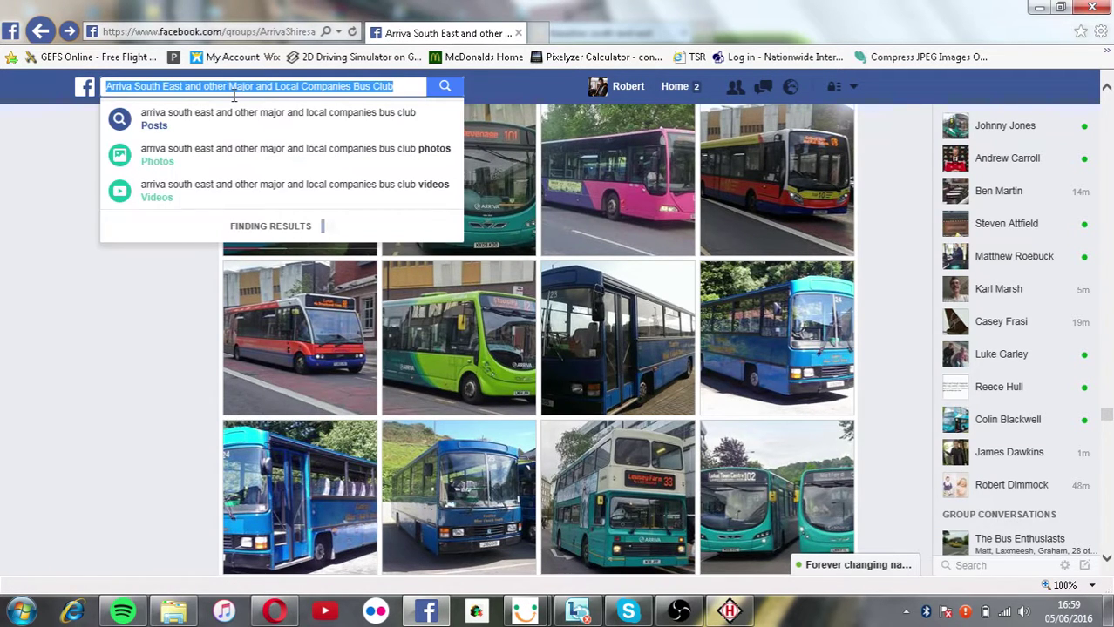
type("on")
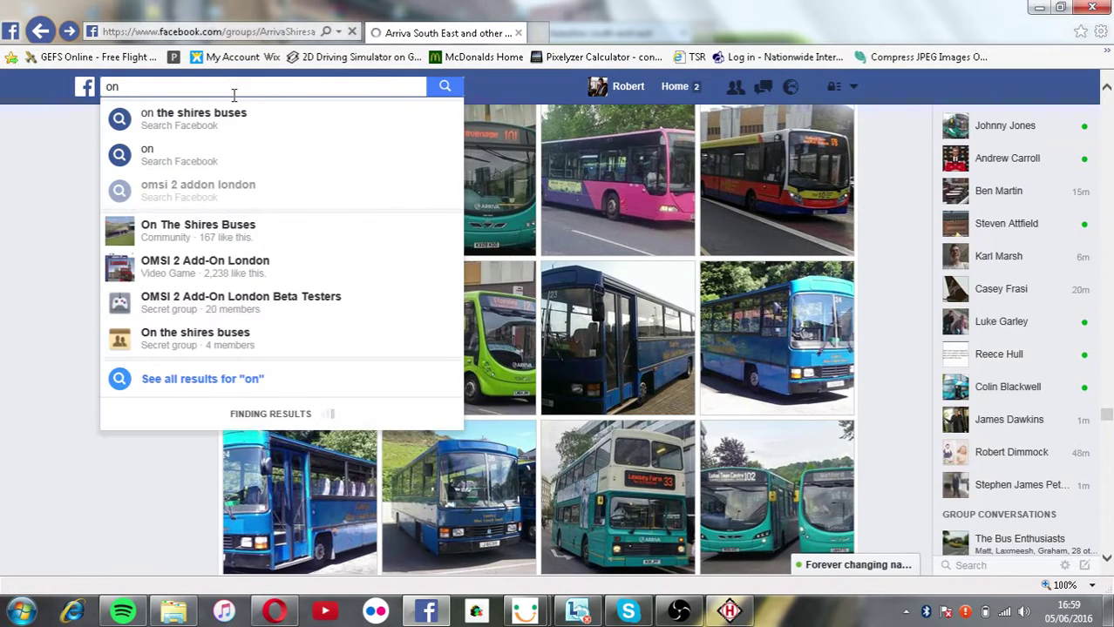
left_click(199, 228)
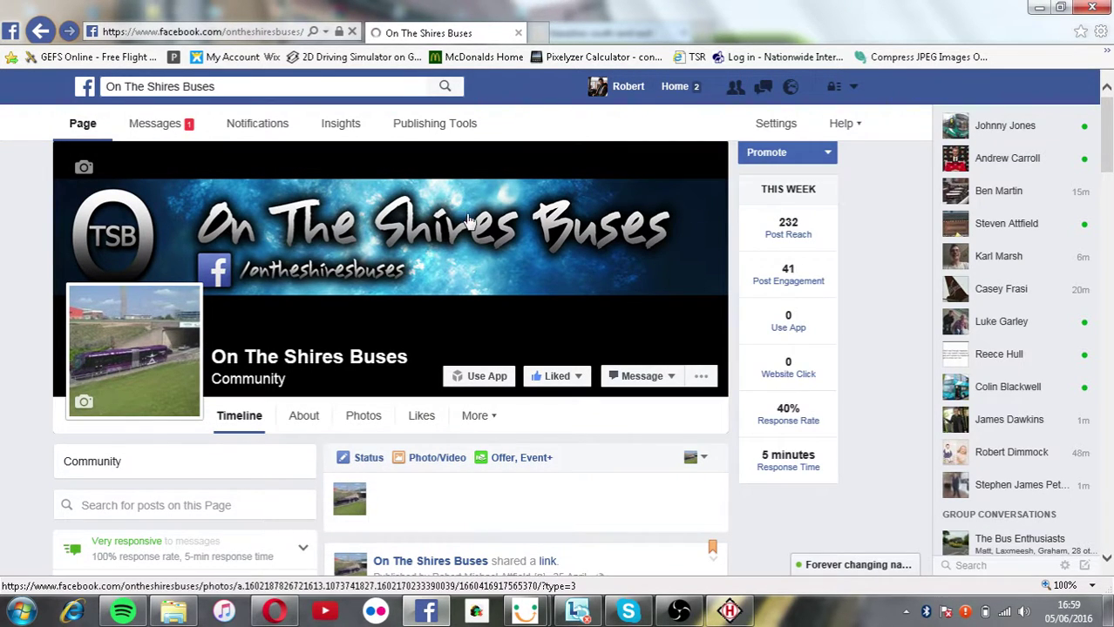
scroll(540, 288, "down", 3)
scroll(540, 288, "down", 6)
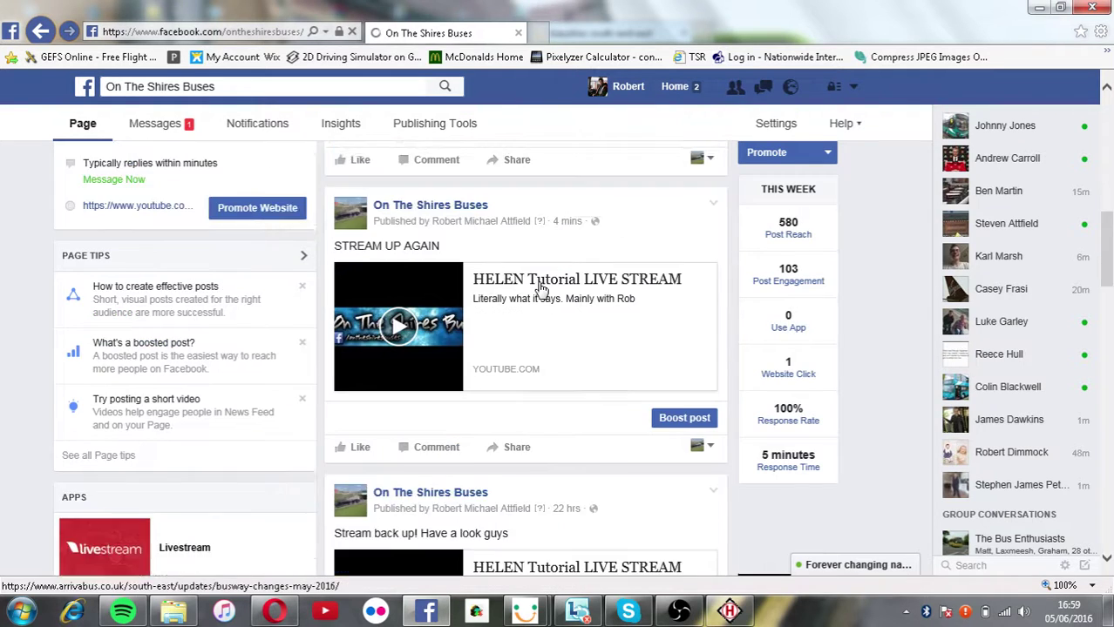
scroll(540, 287, "up", 1)
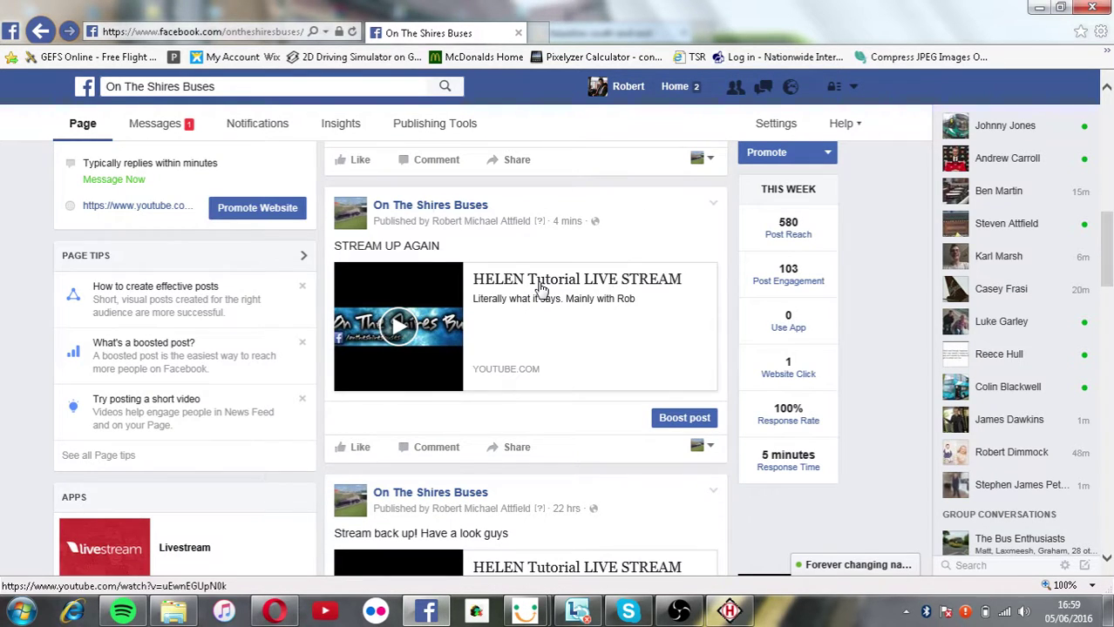
Start sharing the "STREAM UP AGAIN" post in a group, with the original post excluded.
left_click(500, 452)
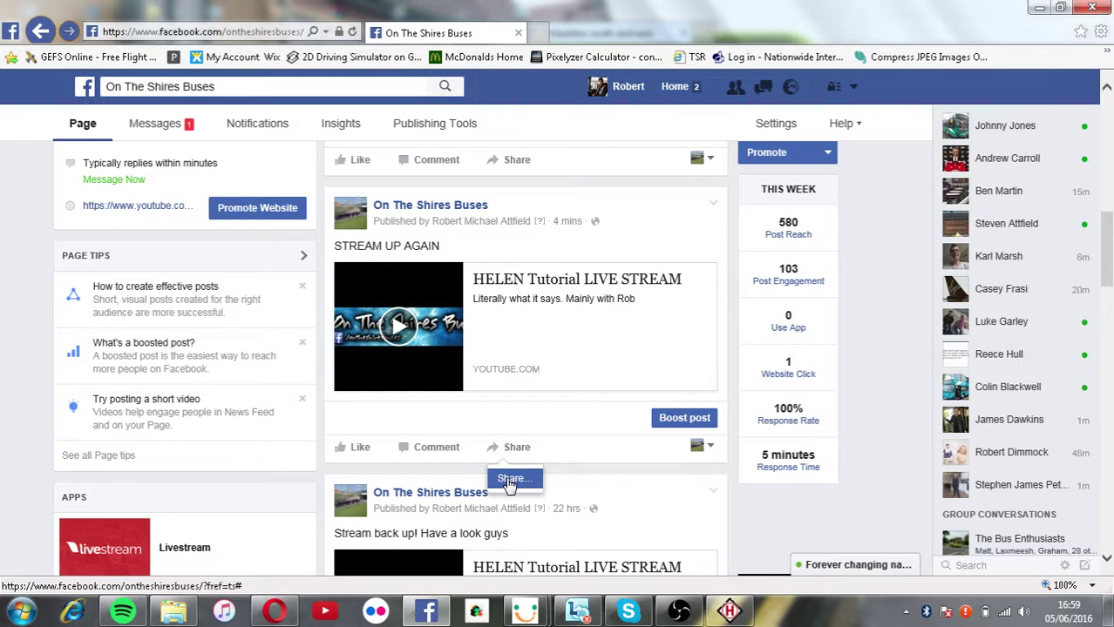
left_click(514, 478)
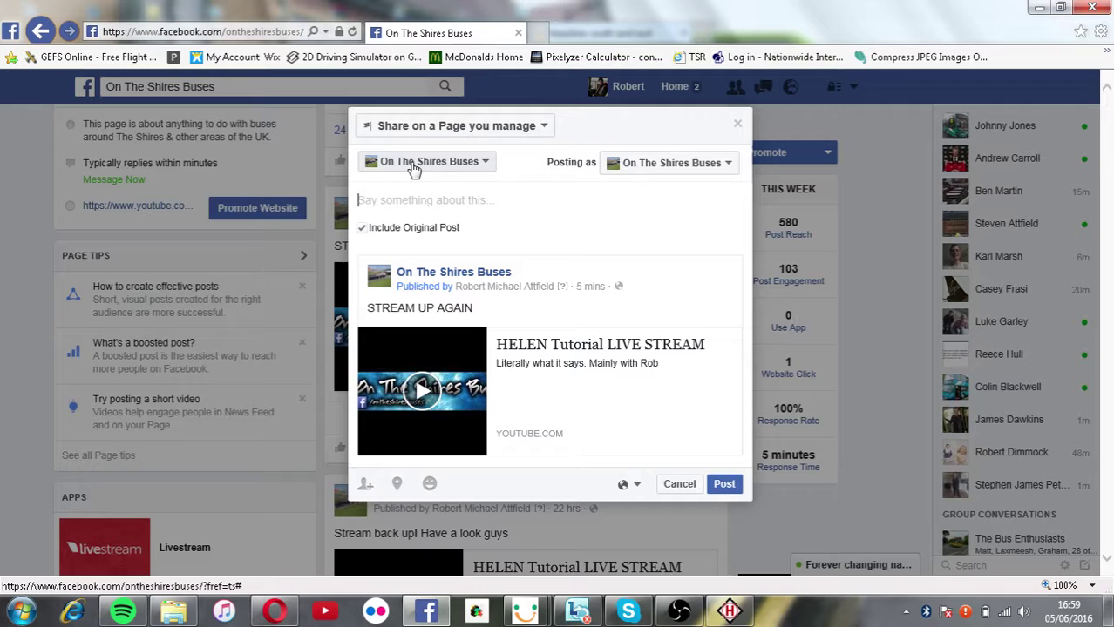
left_click(414, 163)
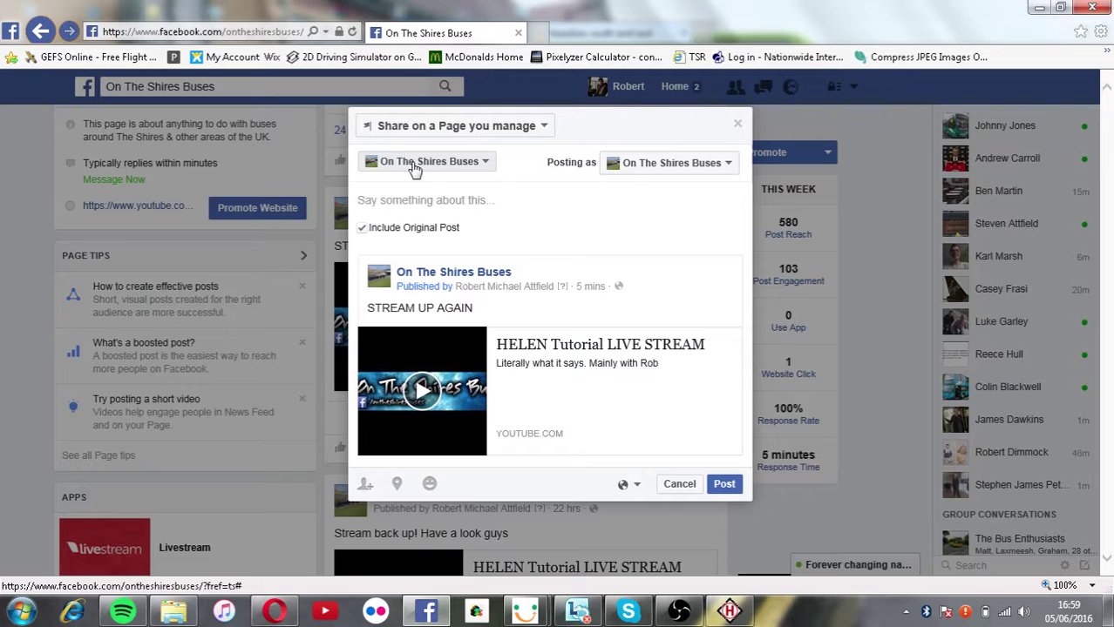
left_click(412, 164)
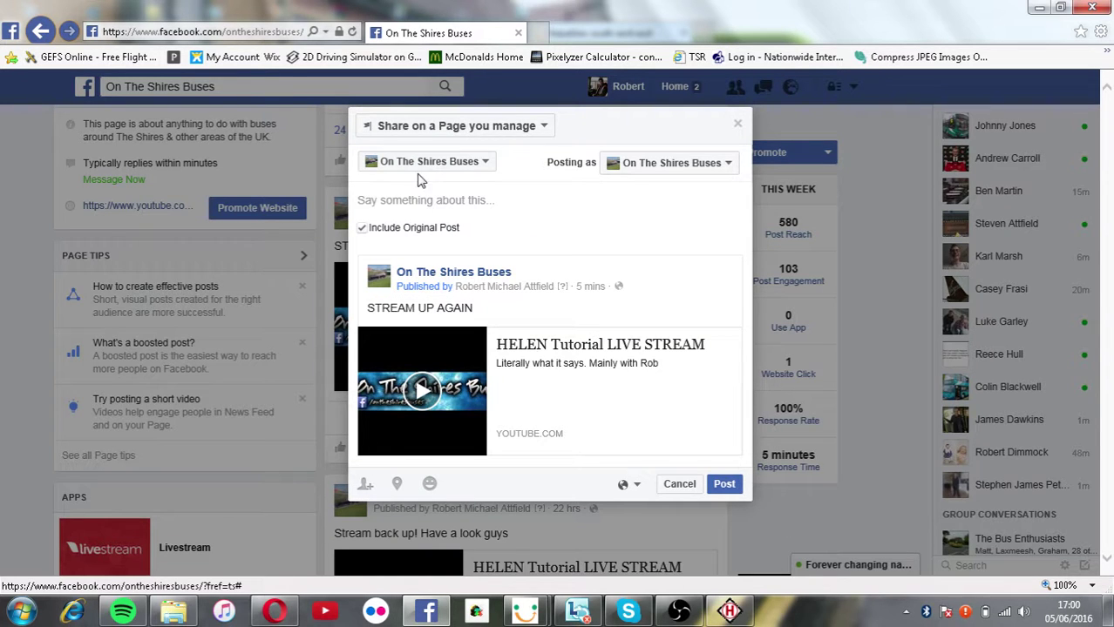
left_click(437, 126)
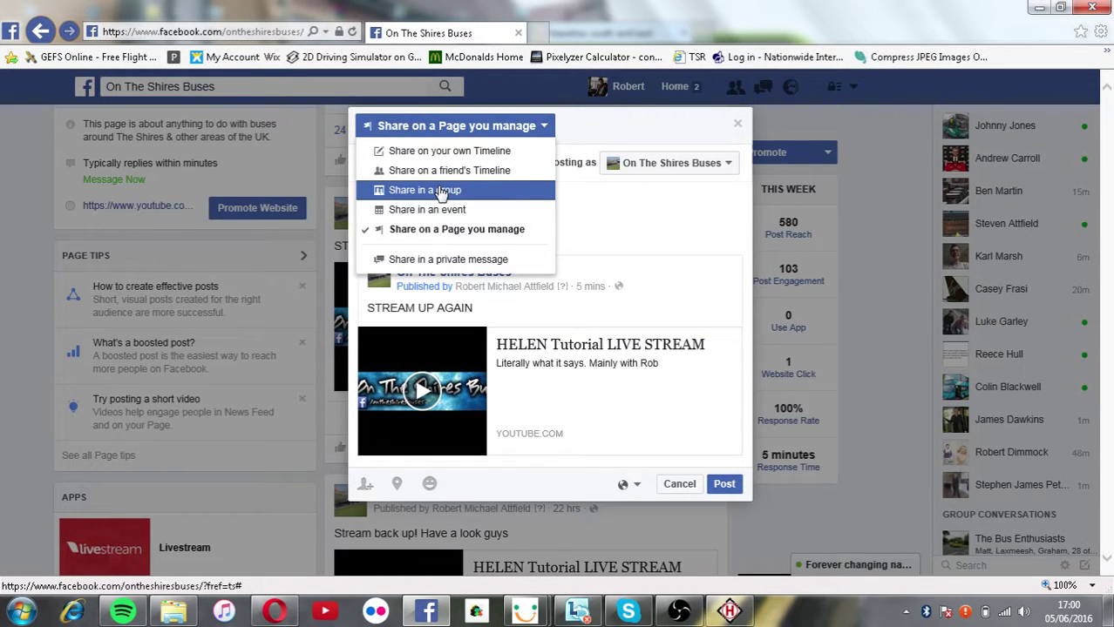
left_click(440, 192)
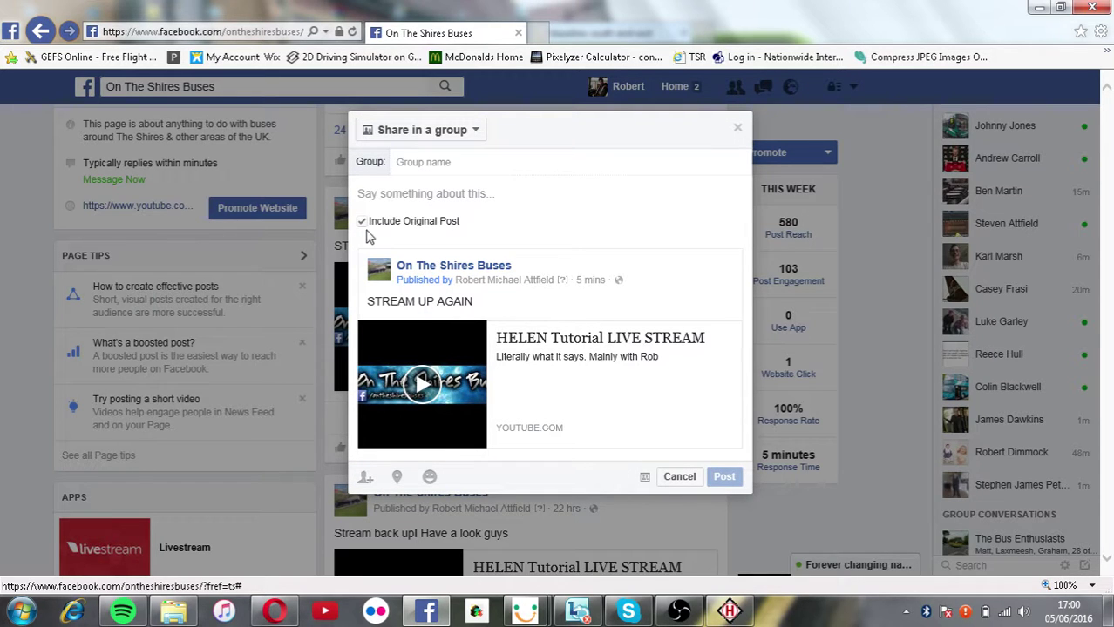
left_click(362, 221)
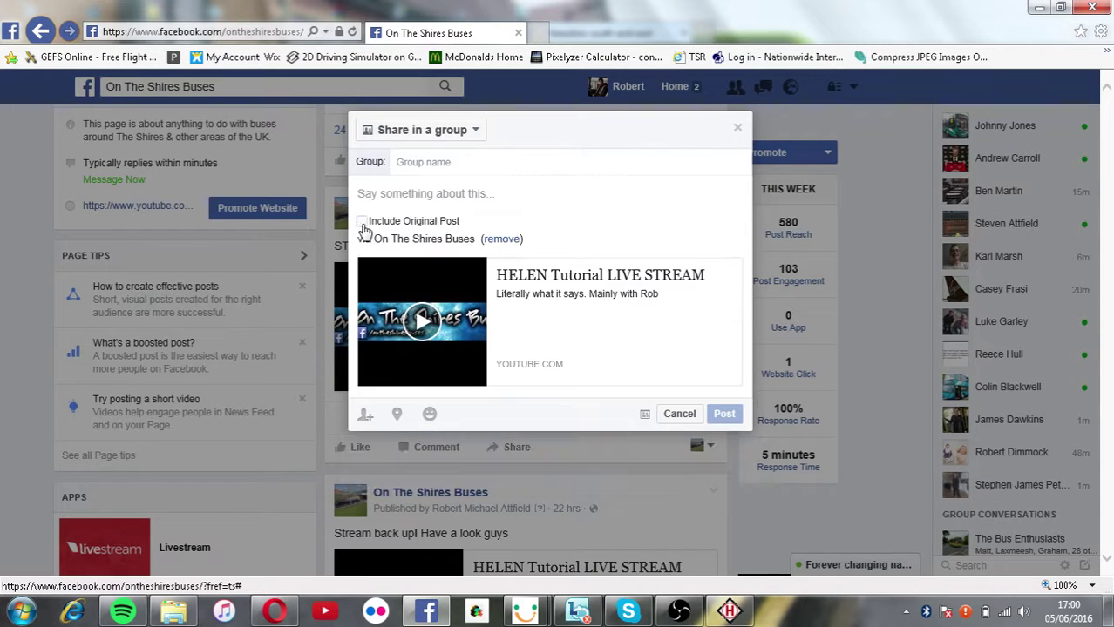
Choose Arriva UK Enthusiasts as the group that receives the shared post.
left_click(464, 160)
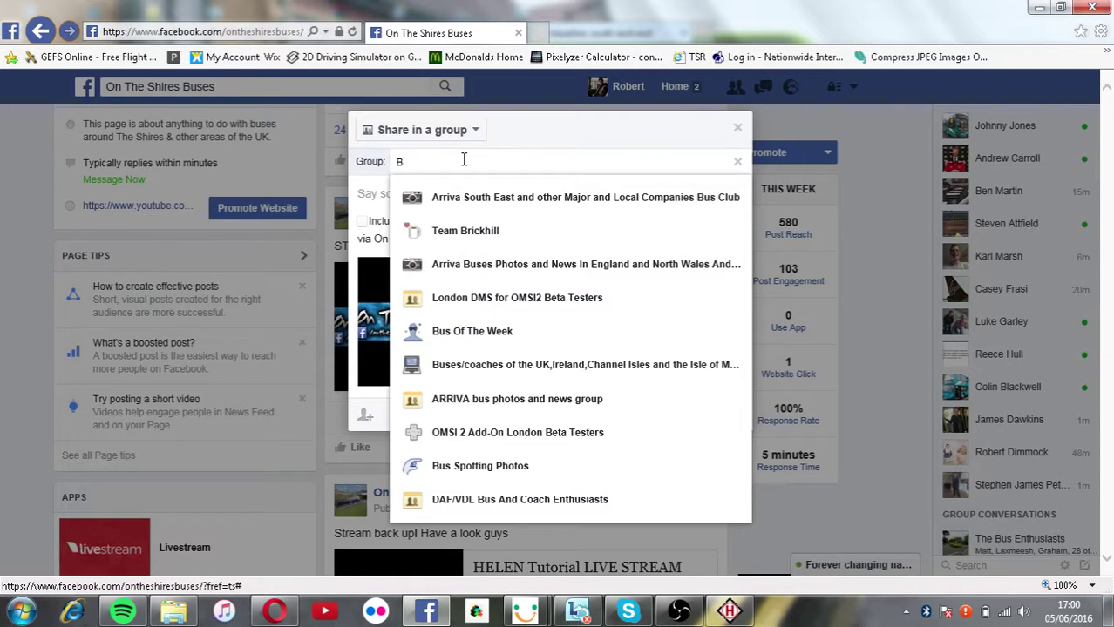
key("BackSpace")
type("A")
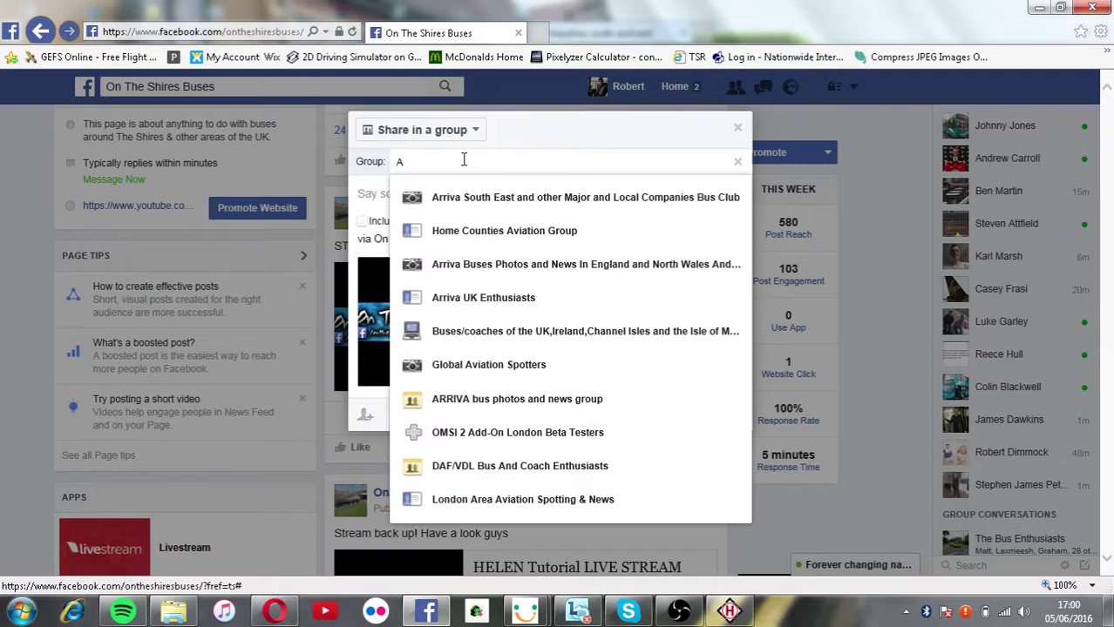
type("rri")
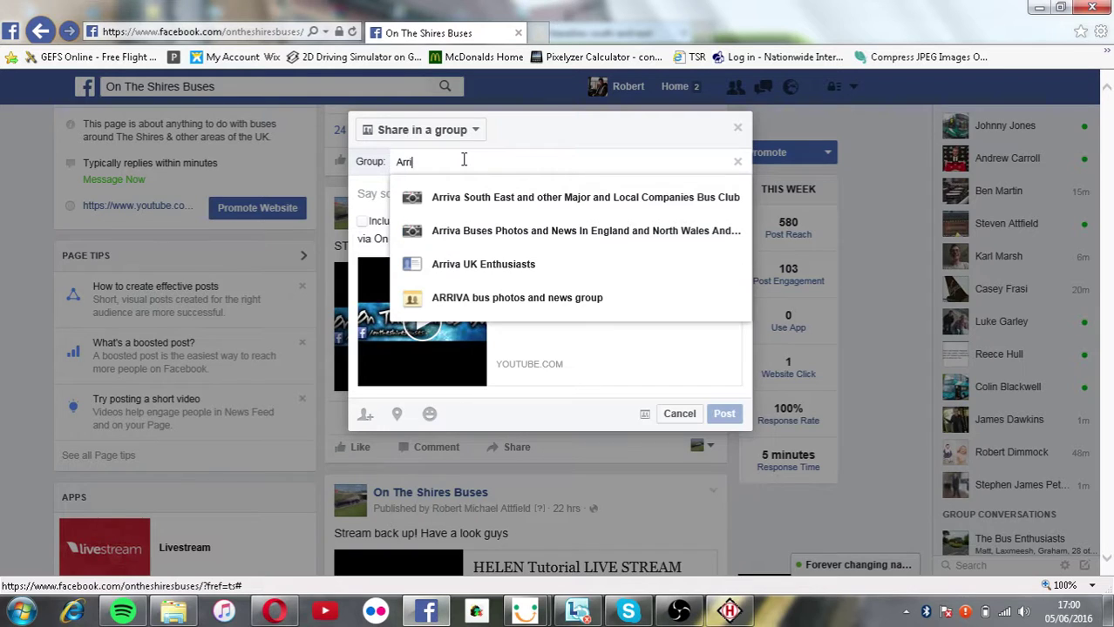
left_click(436, 273)
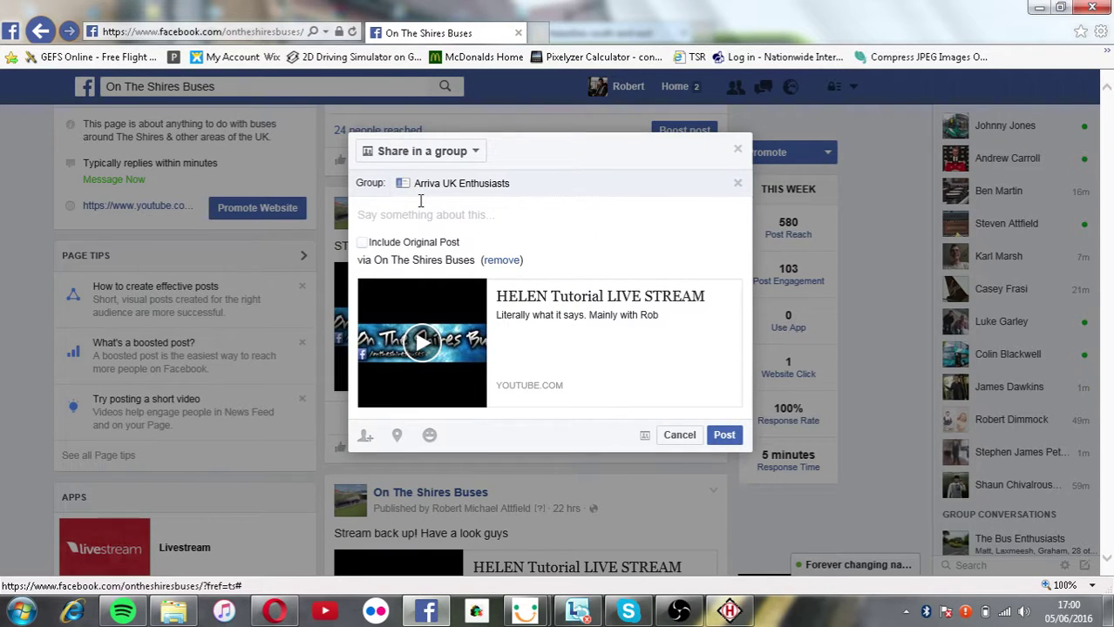
Publish the share with the message "Doing a live stream on Youtube about creating bus destinations displays. Feel free to have a chat :)".
type("Doing a live stre")
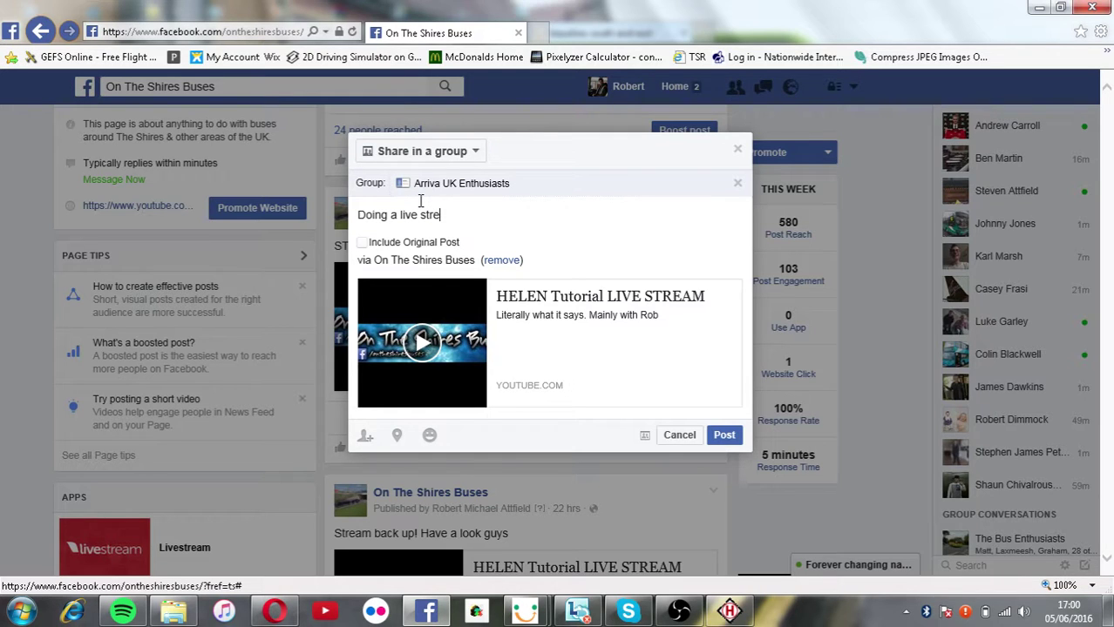
type("am on Youtube about cr")
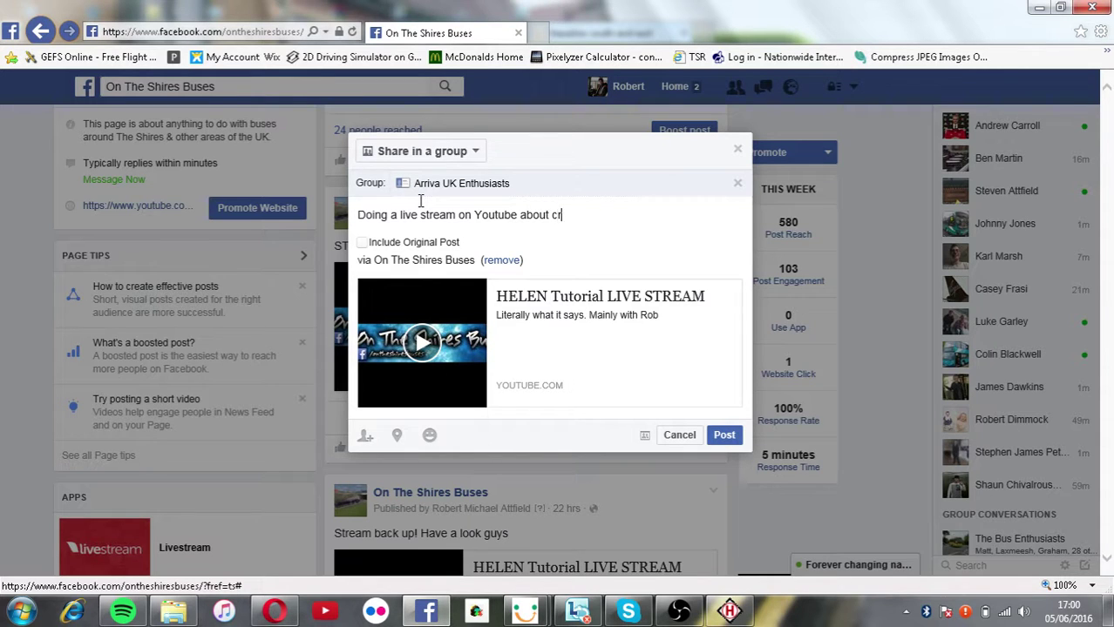
type("eating bus destinations ")
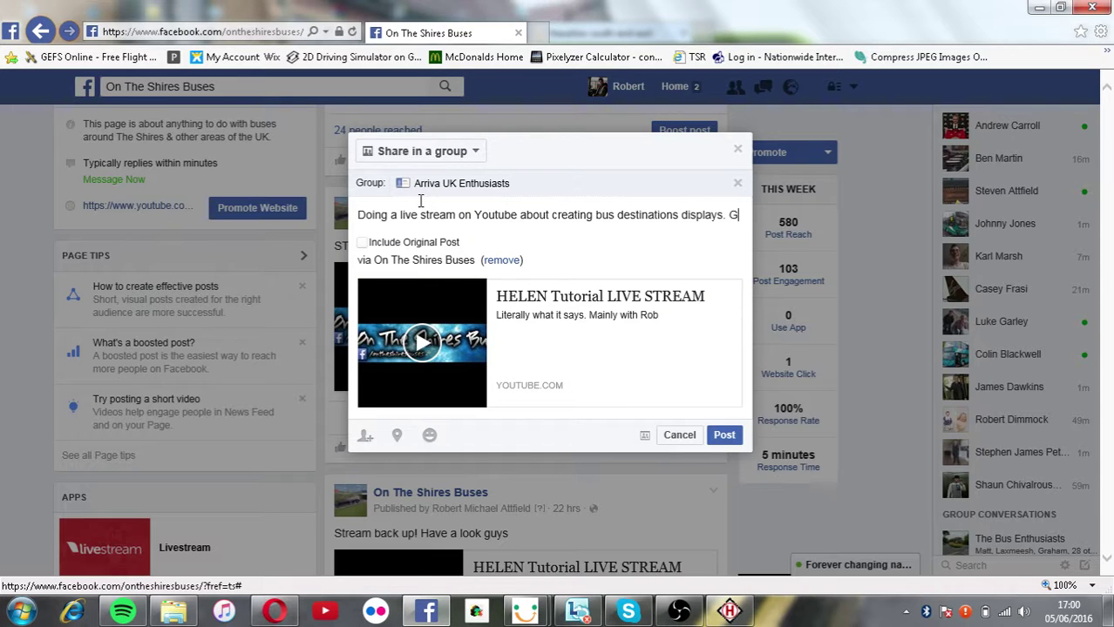
type("displays. Feel")
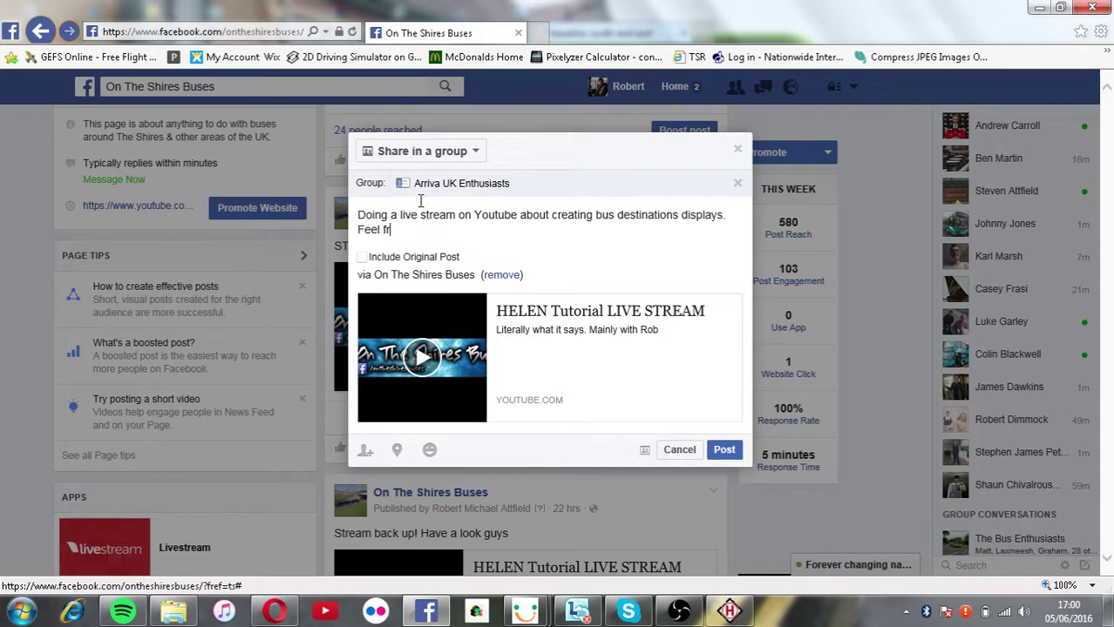
type("free to have a chat :)")
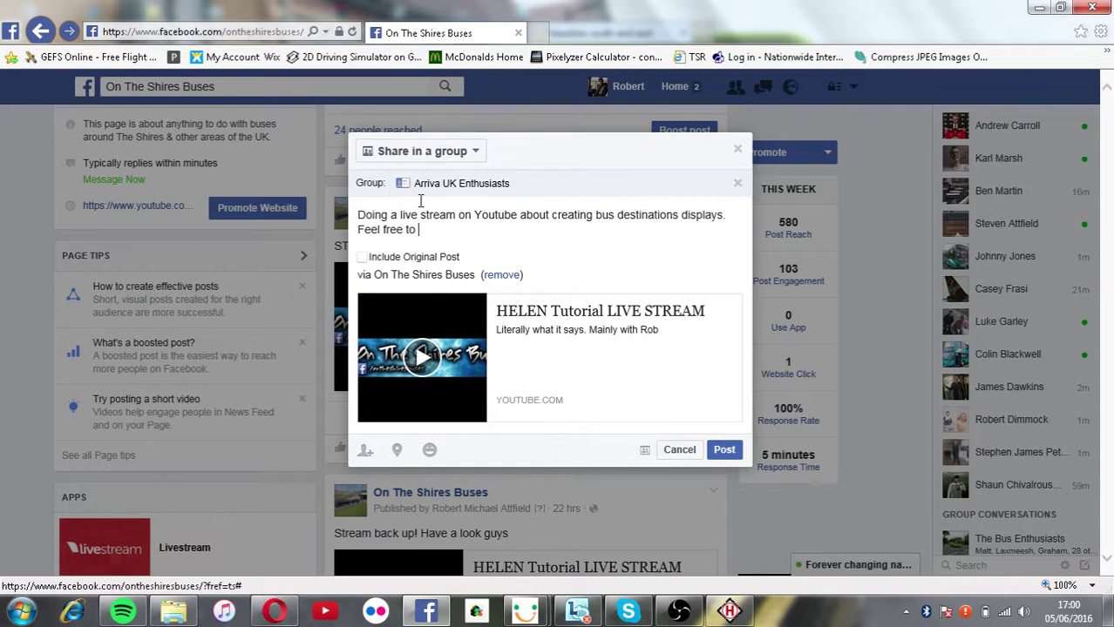
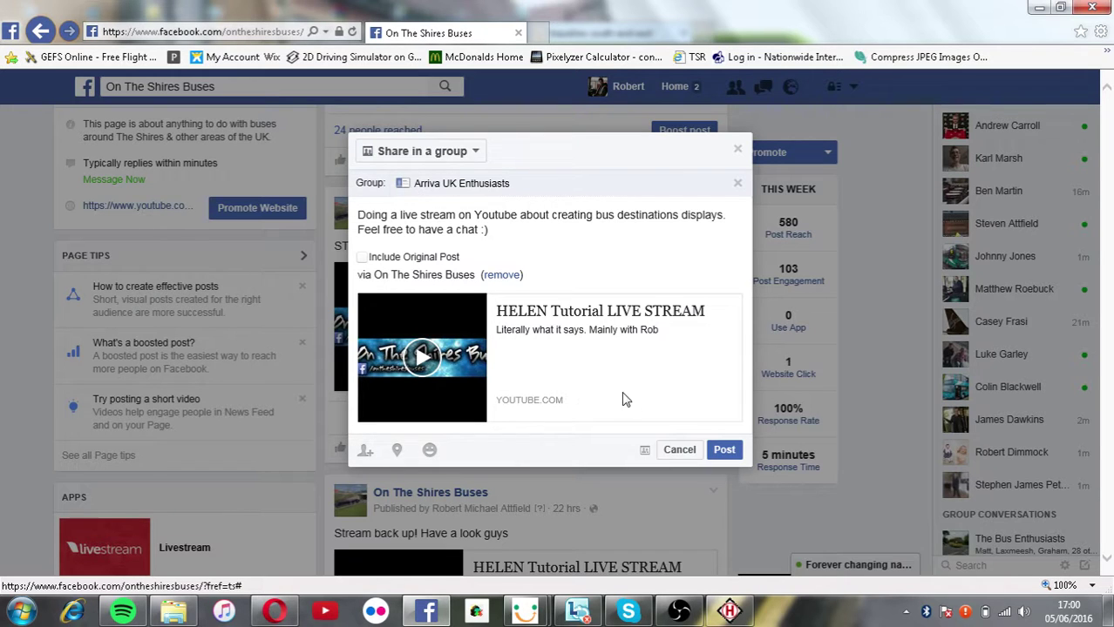
left_click(722, 450)
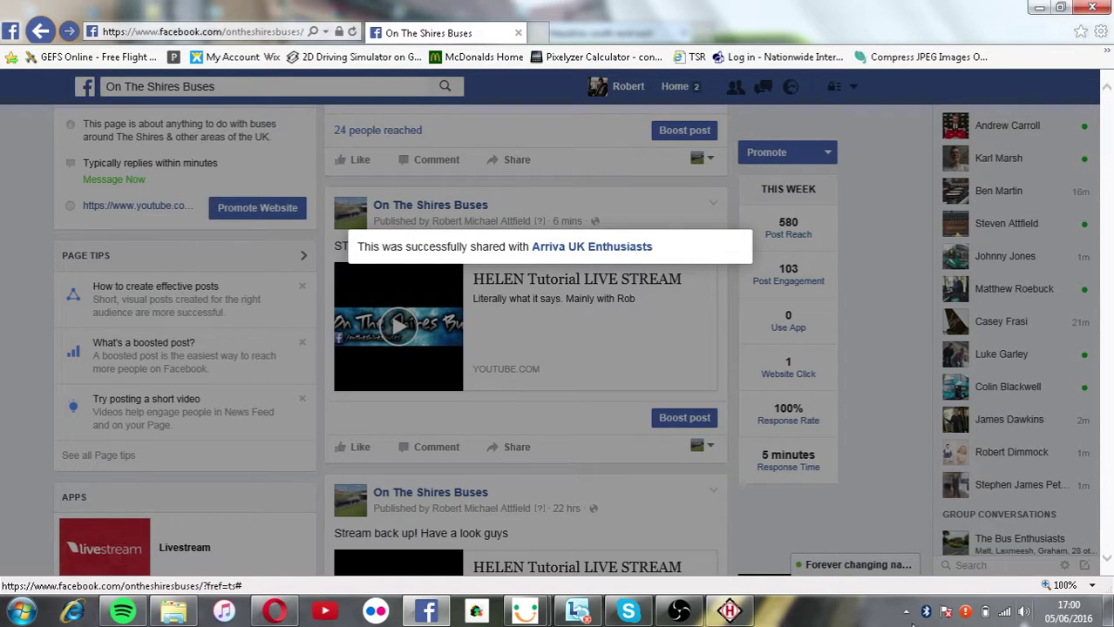
Switch to HELEN and set the destination code to 0102 for the new route 0012 entry.
left_click(1107, 610)
left_click(729, 611)
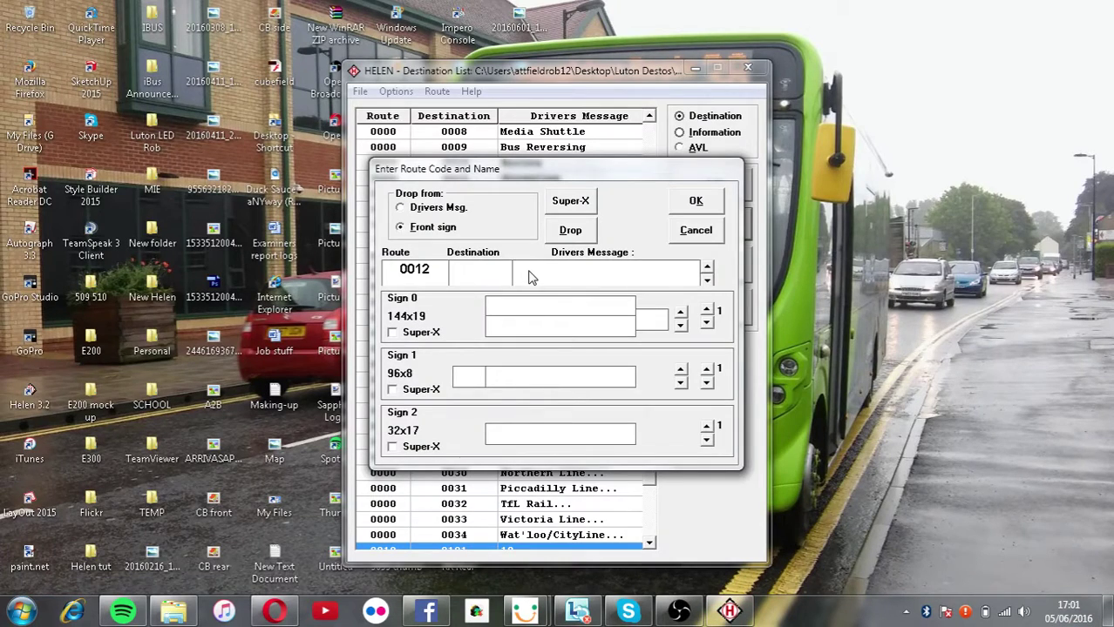
type("0103")
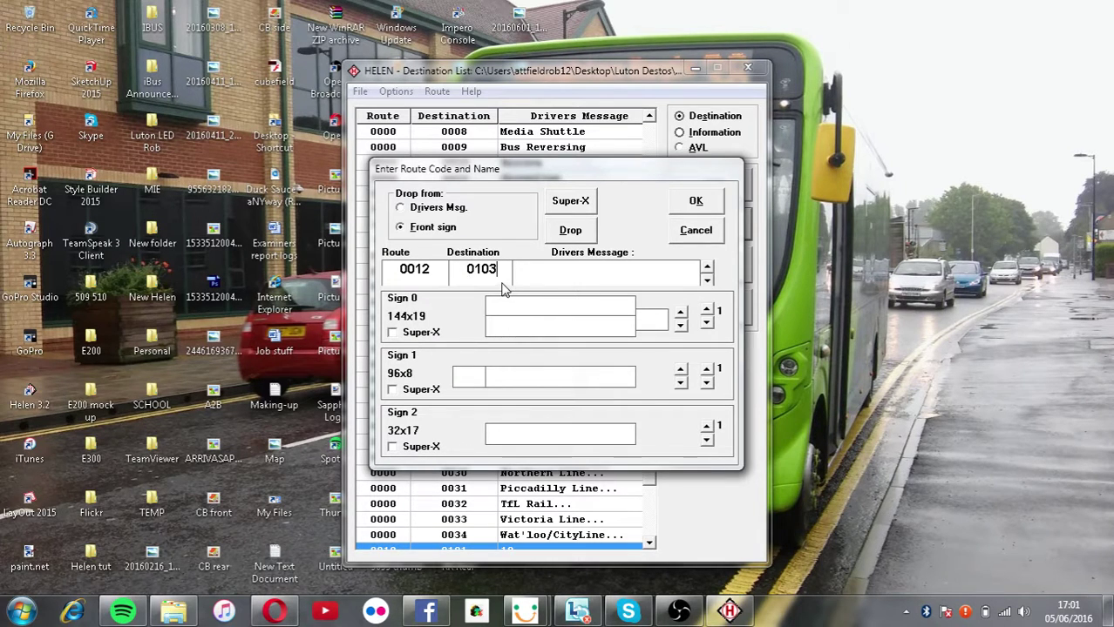
key("BackSpace")
type("2")
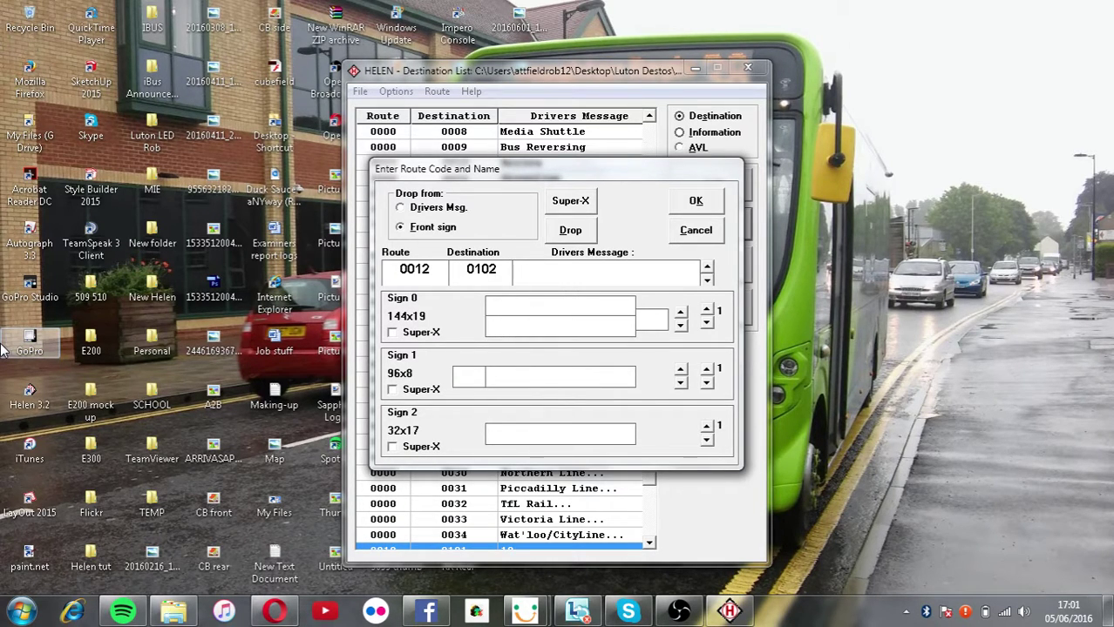
Set the drivers message of the route 0012 entry to "Town Centre".
type("12")
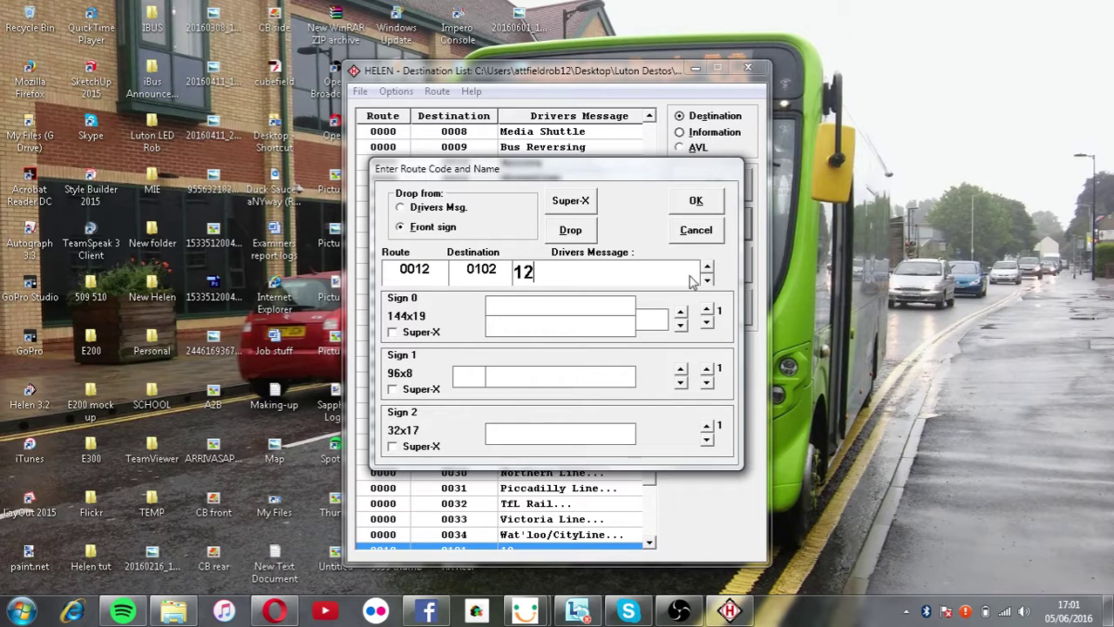
key("BackSpace")
key("BackSpace")
type("Town ")
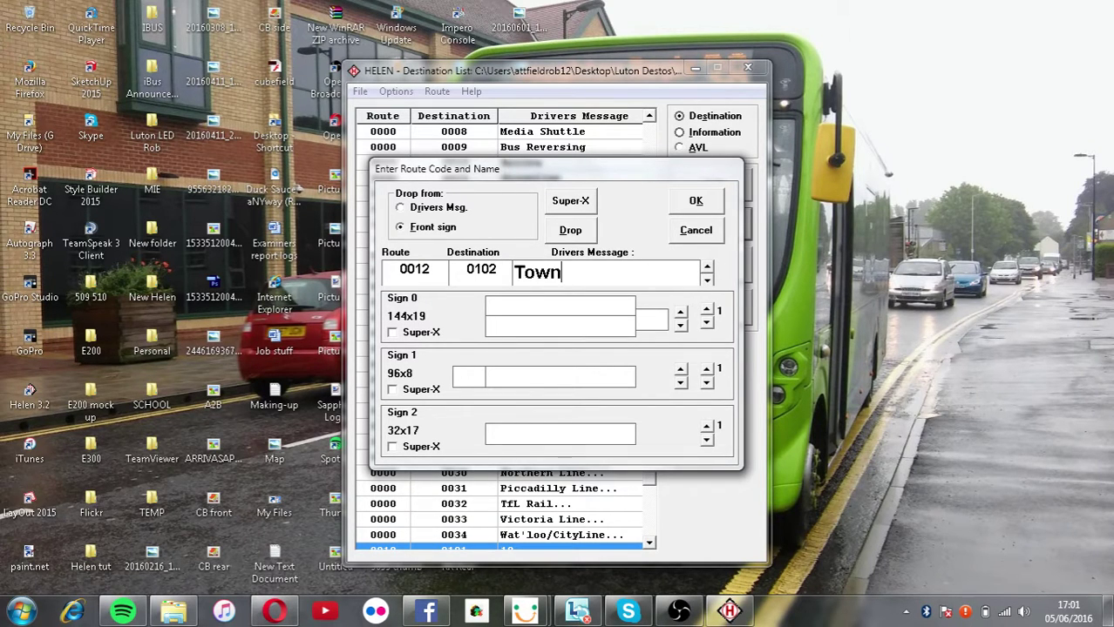
type("Centre")
key("Tab")
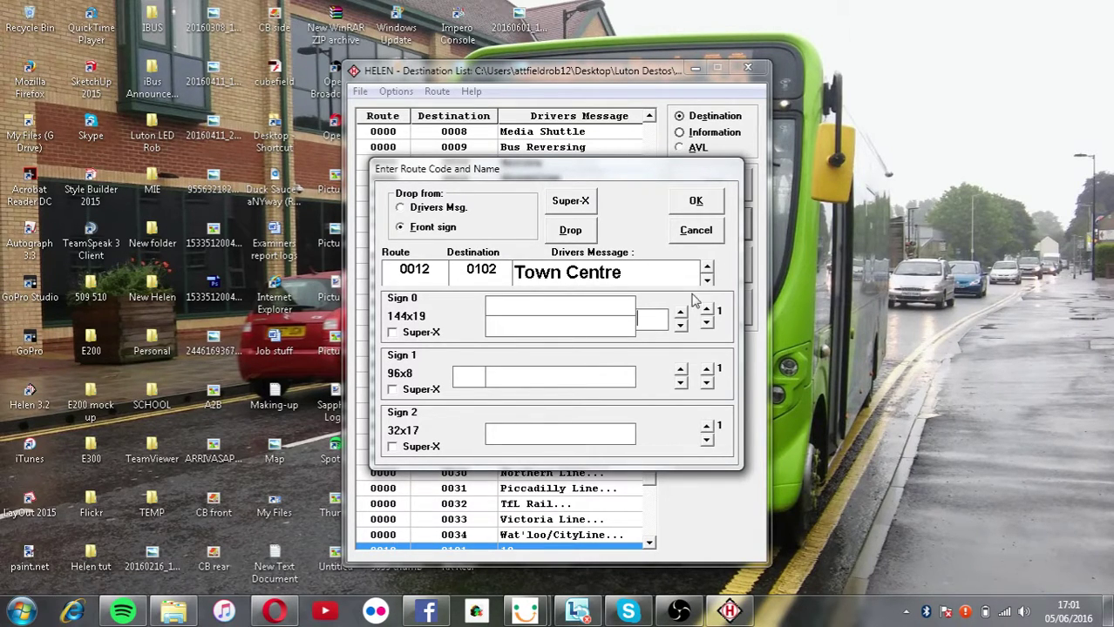
Fill the first page of Sign 0 with "Town Centre" above "<> Ashcroft Road" and route number 12.
type("Town Centre")
key("Return")
type("<")
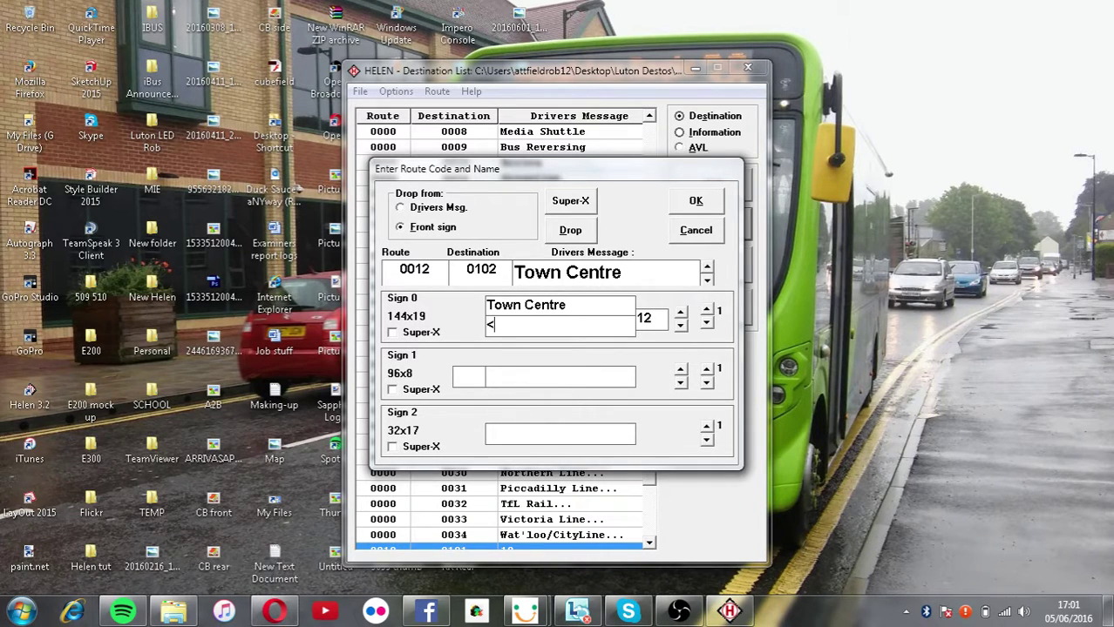
type("> Ashcroft")
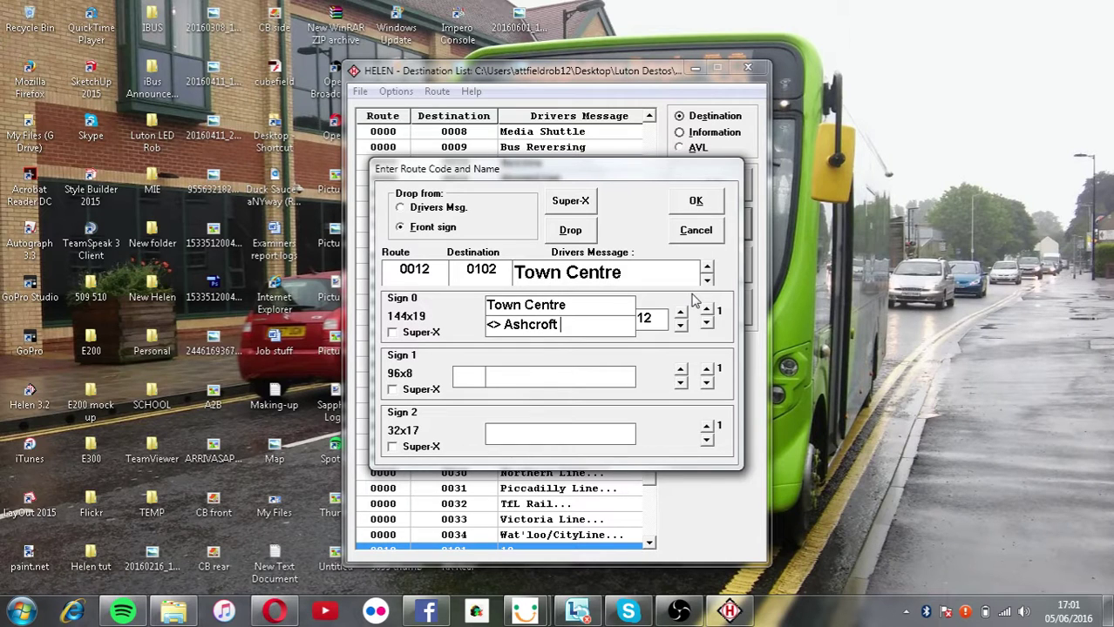
type(" Road")
Add a second Sign 0 page reusing "Town Centre" as the upper line, with "<> Crawley Green Road" below it.
left_click_drag(592, 306, 366, 321)
key("ctrl+c")
left_click(706, 310)
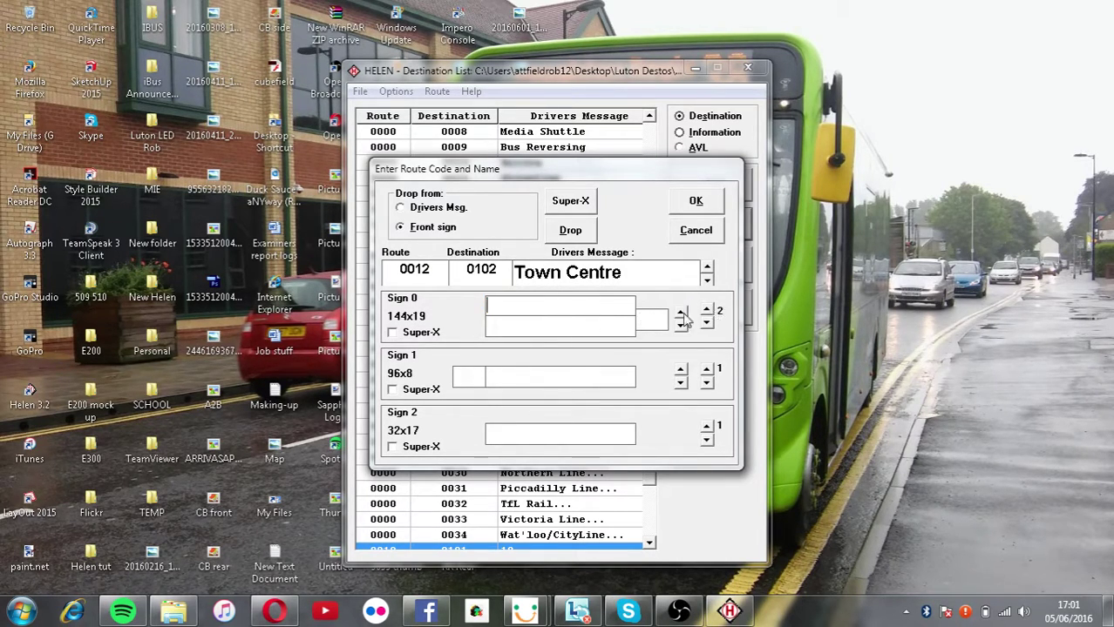
key("ctrl+v")
key("Down")
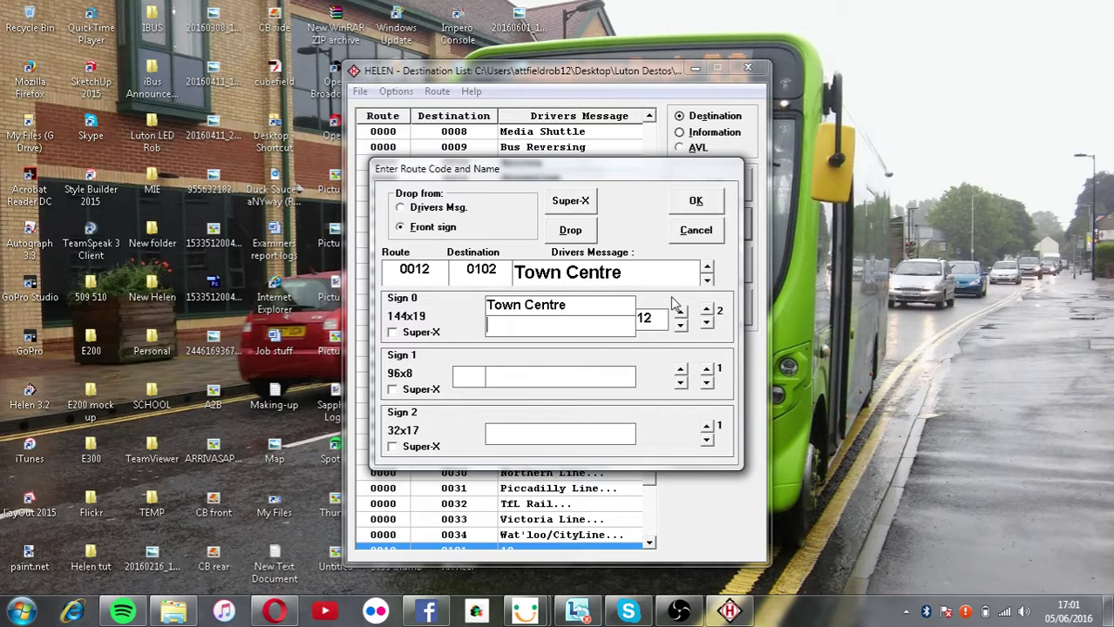
type("<> Crawley G")
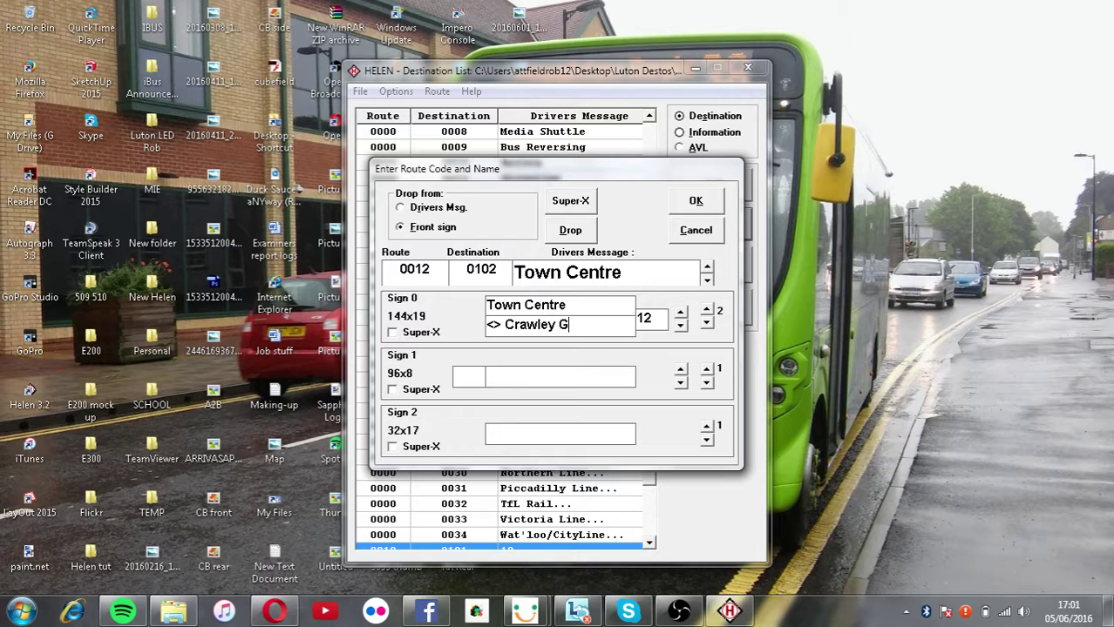
type("reen Road")
Fill Sign 1 of the route 0012 entry with route number 12 and "Town Centre", with Super-X enabled.
key("Tab")
type("12")
key("Tab")
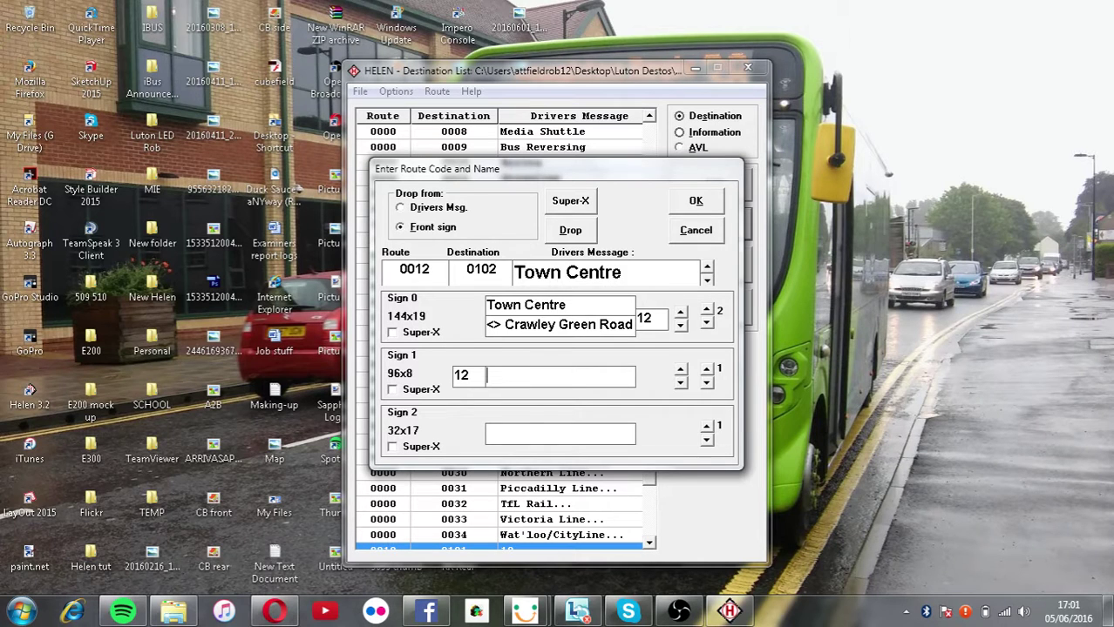
type("Town Centre")
left_click(393, 388)
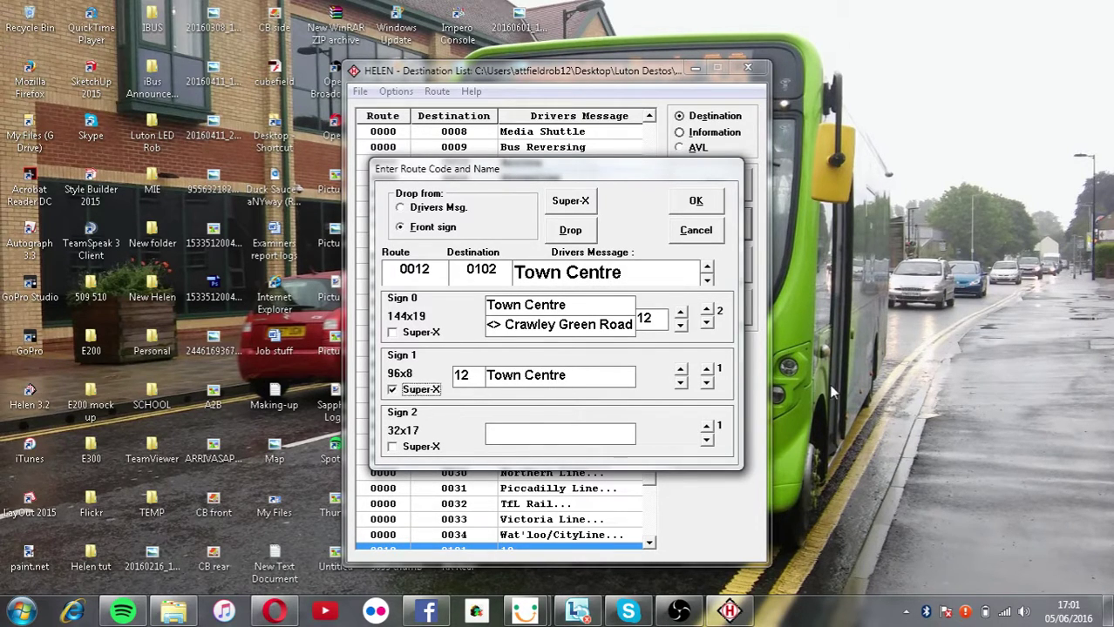
left_click(707, 381)
left_click(706, 381)
Enter 12 as the Sign 2 text and save the route 0012 entry.
left_click(596, 445)
type("12")
left_click(690, 209)
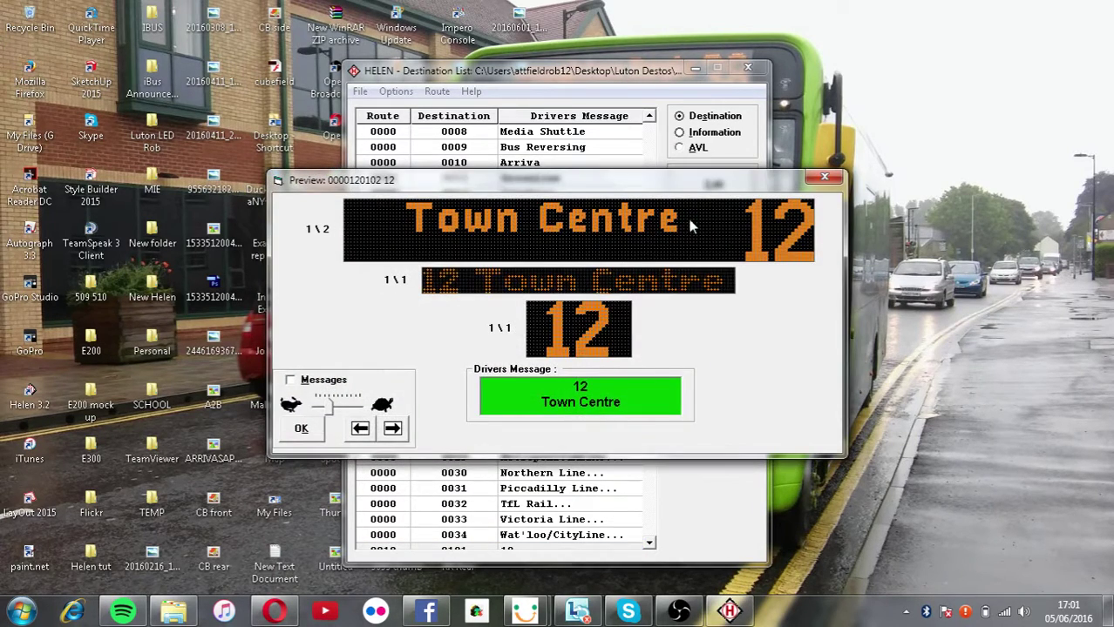
Set the Sign 0 page 1 fonts to 19route for the route number, 11bold for the upper line and 07thin for the lower line.
double_click(655, 247)
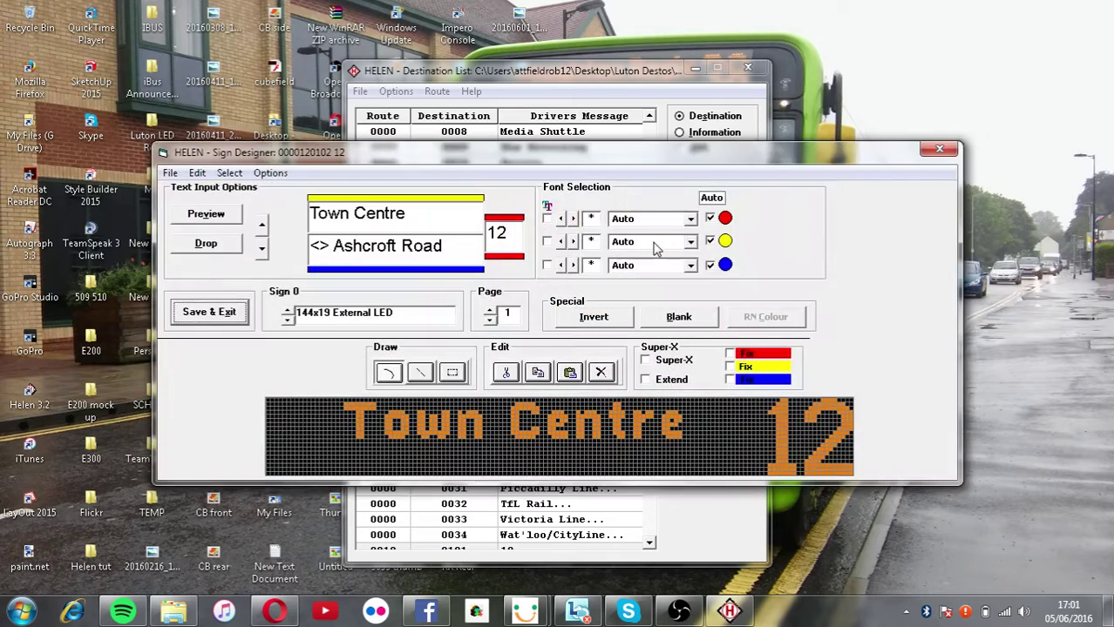
left_click(661, 218)
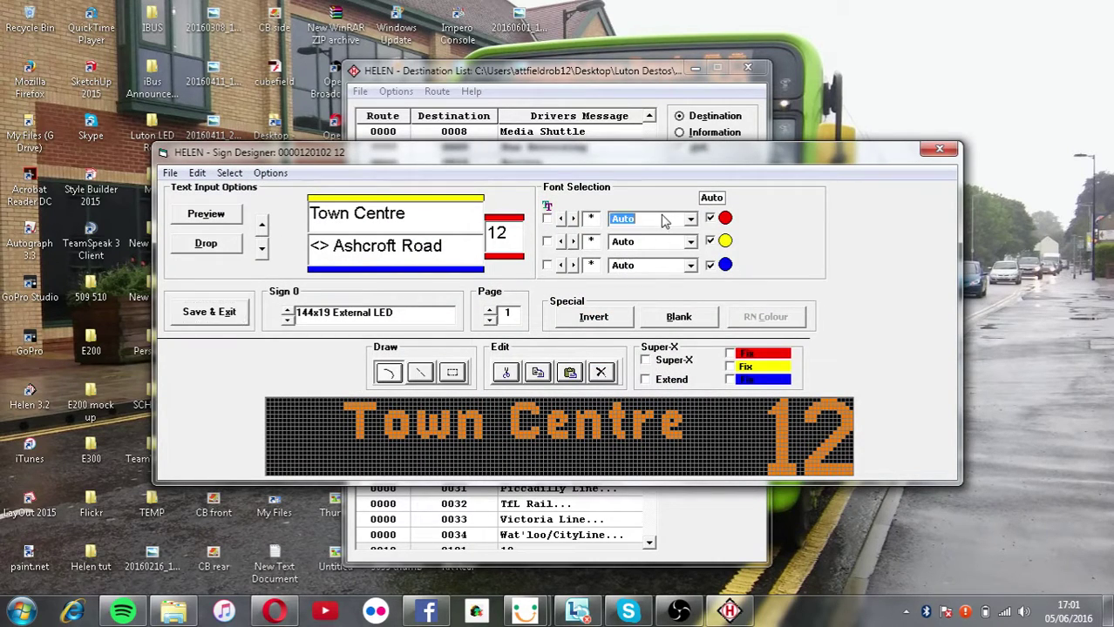
left_click(645, 244)
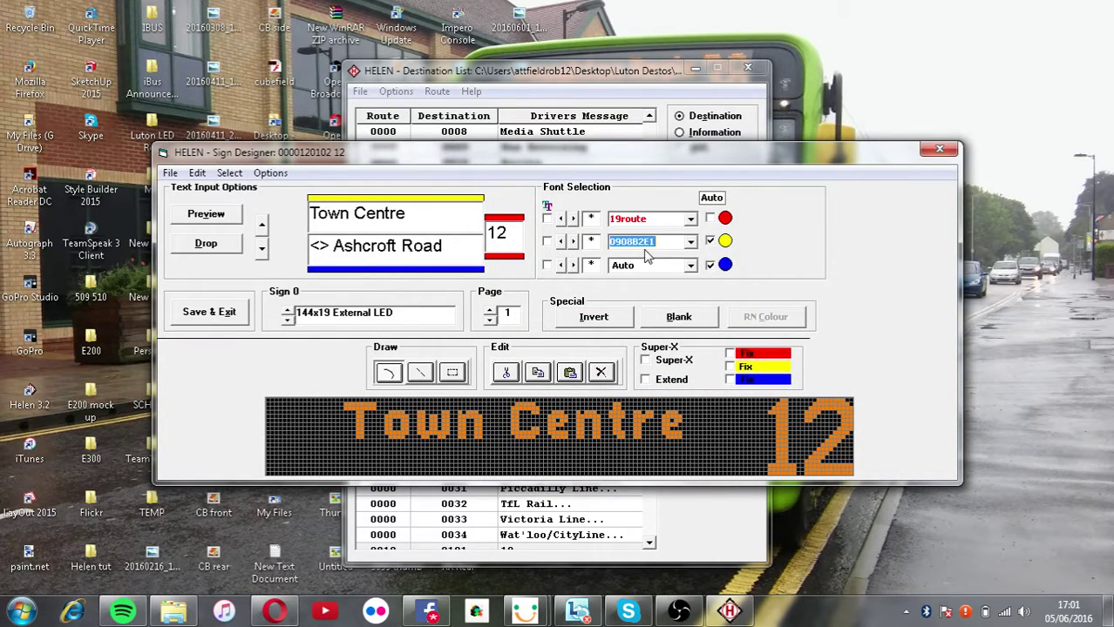
scroll(642, 247, "down", 1)
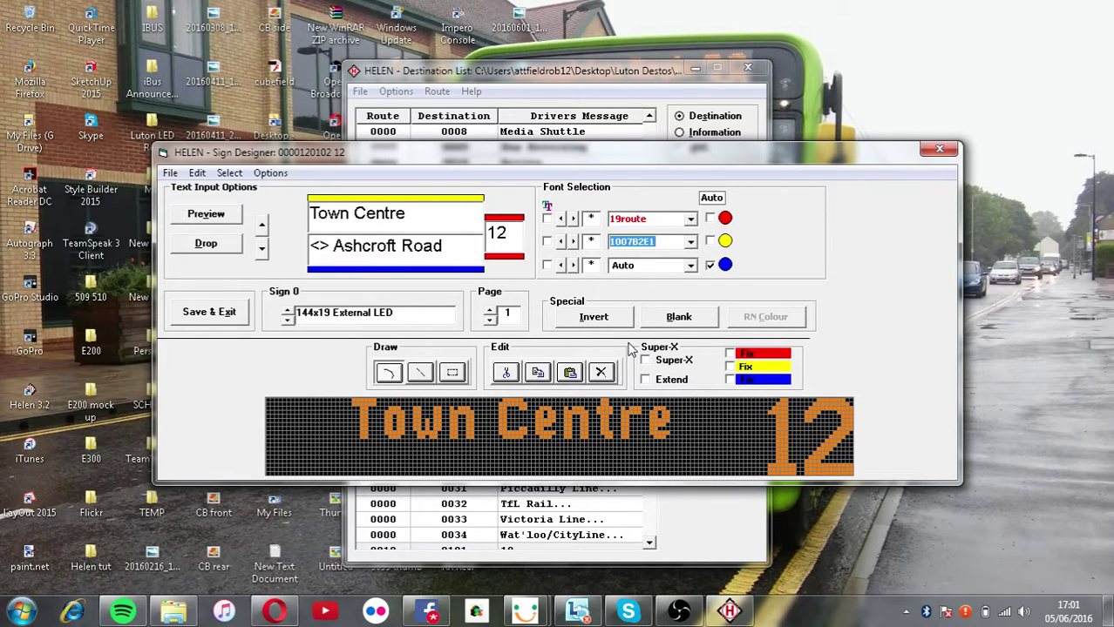
scroll(631, 349, "down", 2)
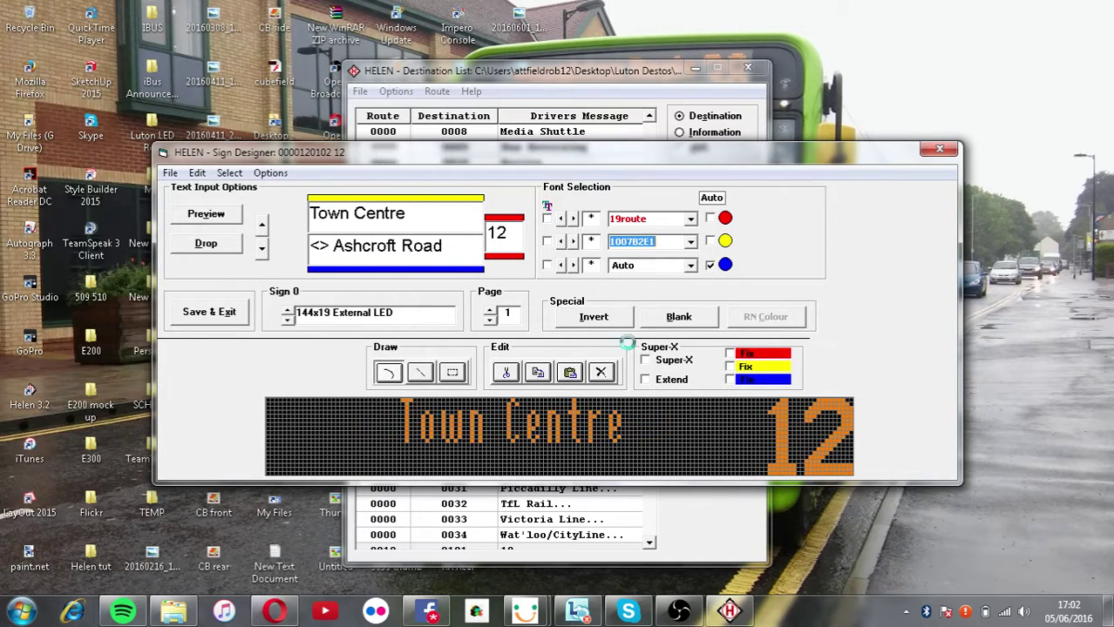
left_click(639, 265)
scroll(638, 266, "down", 2)
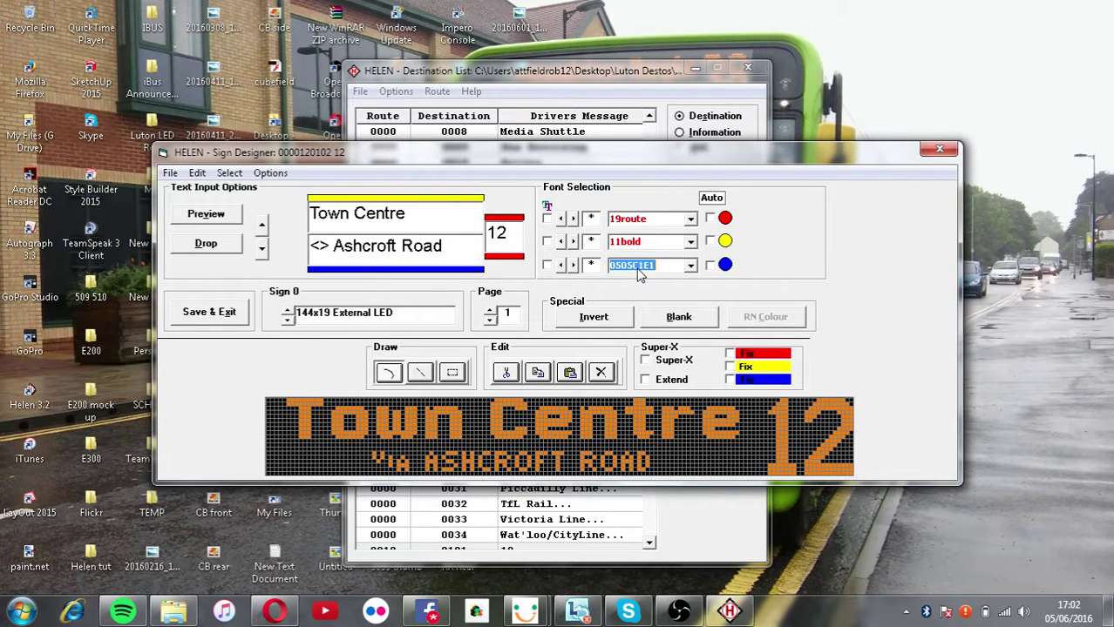
scroll(639, 267, "down", 3)
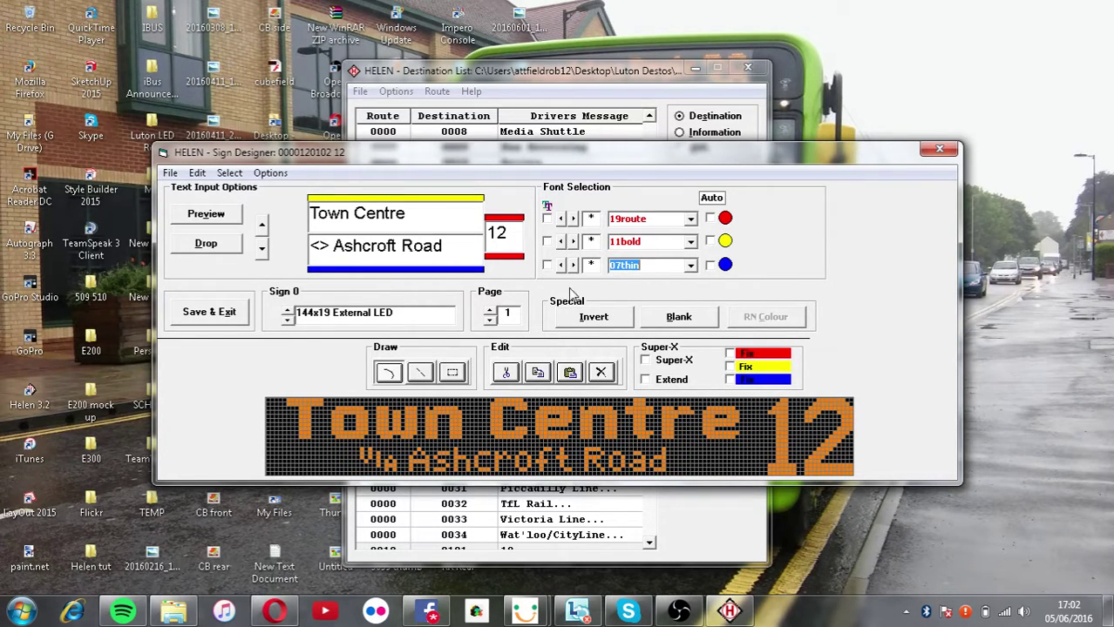
Apply the 19route, 11bold and 07thin fonts to the route number, upper line and lower line of Sign 0 page 2.
left_click(489, 309)
left_click(627, 219)
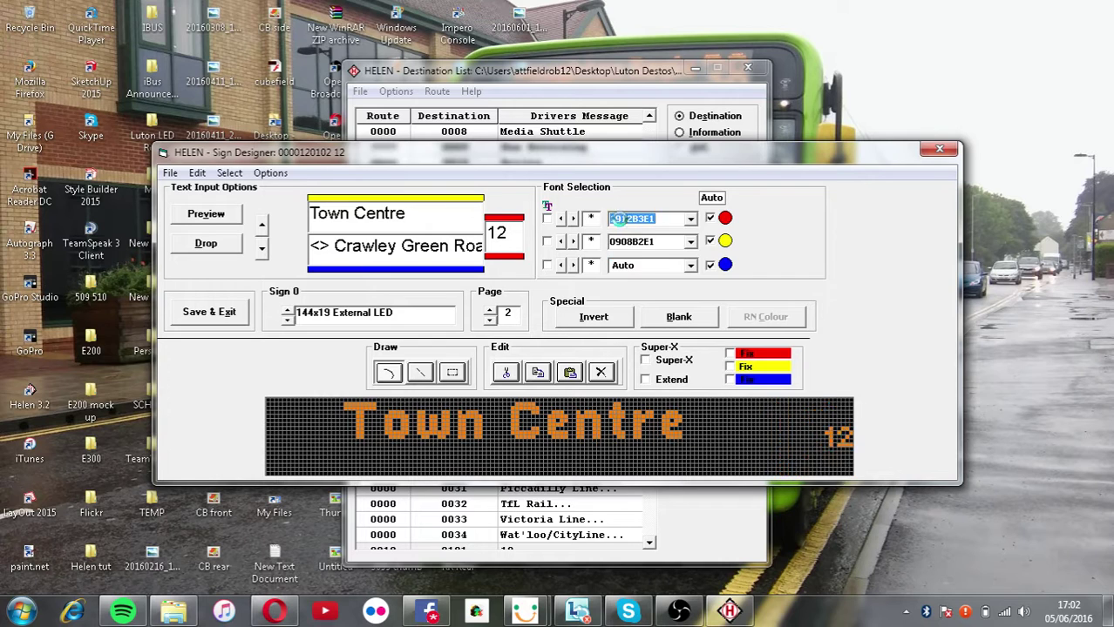
left_click(629, 241)
scroll(632, 248, "down", 3)
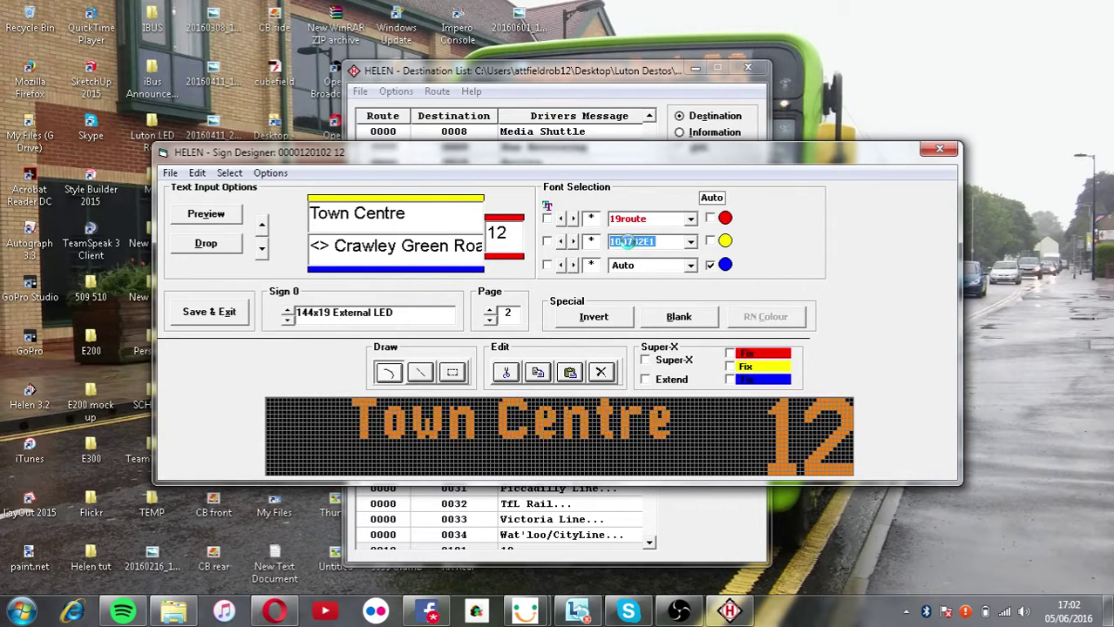
scroll(634, 249, "down", 1)
left_click(638, 265)
scroll(639, 265, "down", 2)
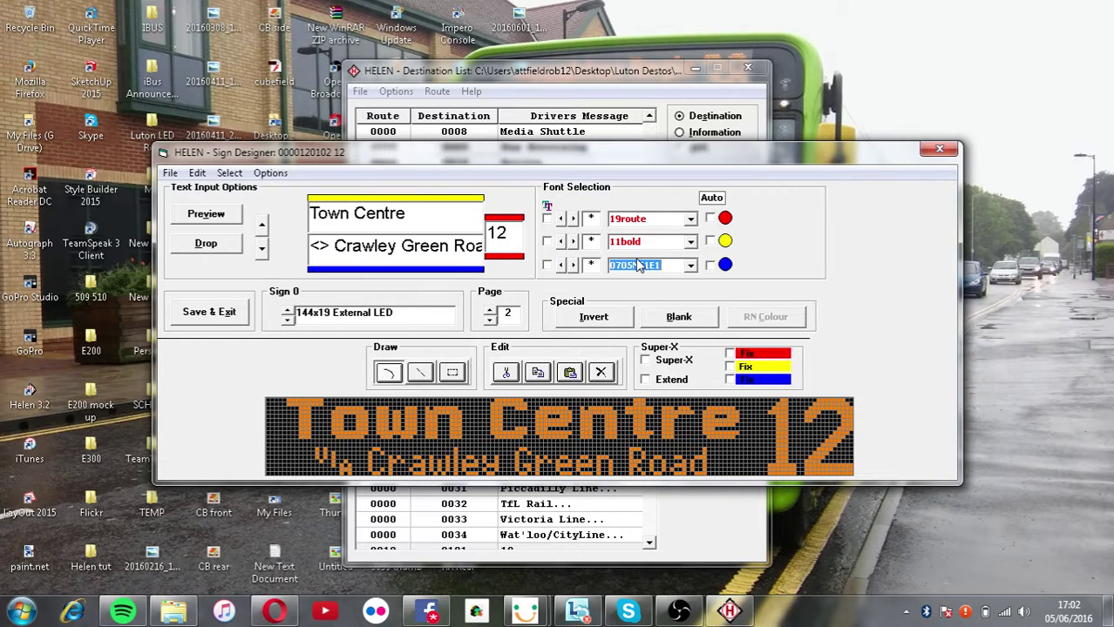
scroll(638, 265, "down", 3)
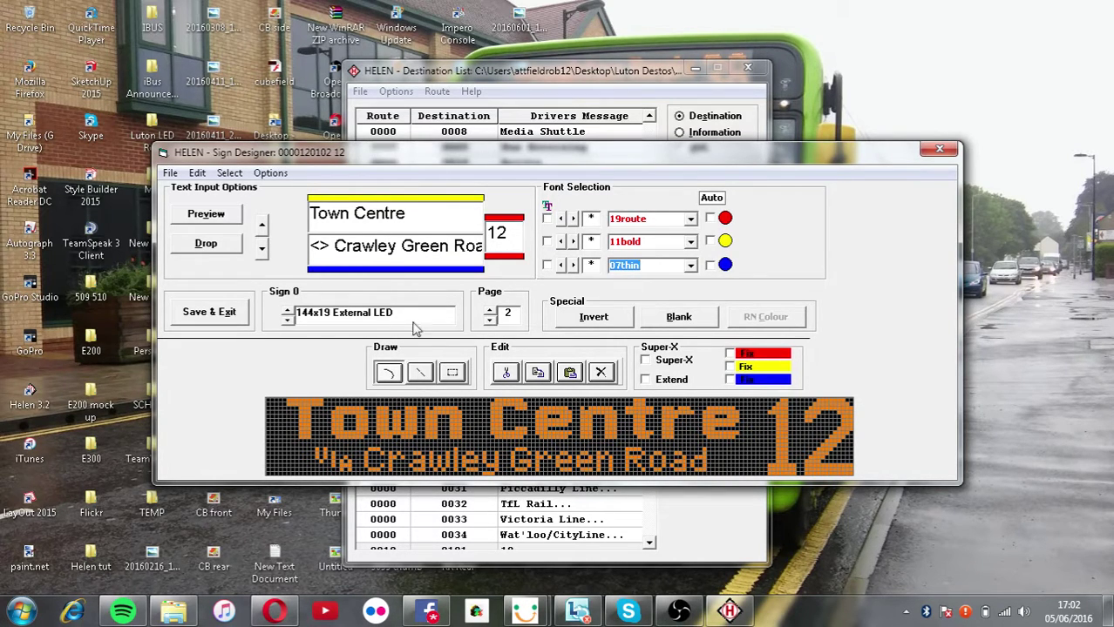
Go through the Sign 1 and Sign 2 designs, then save the sign design and exit the designer.
left_click(288, 309)
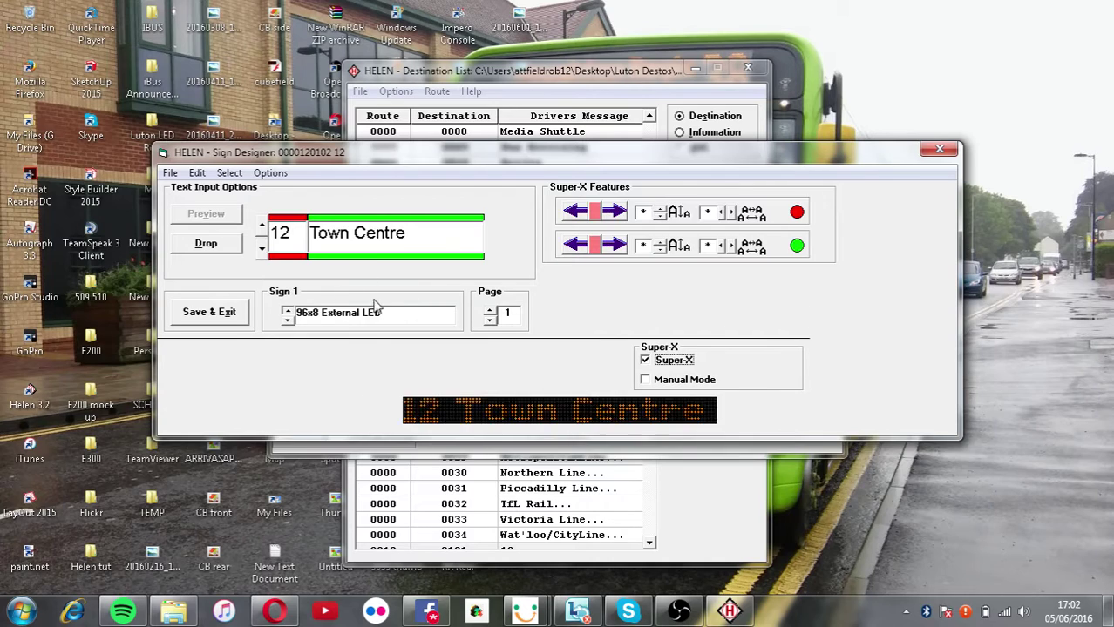
left_click(287, 308)
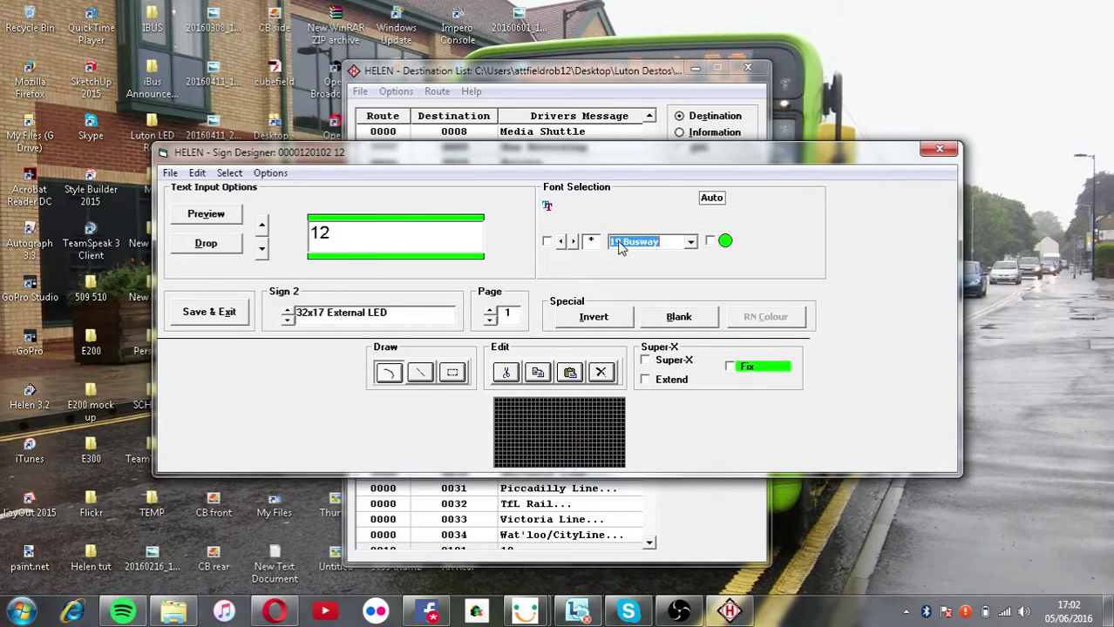
left_click(206, 312)
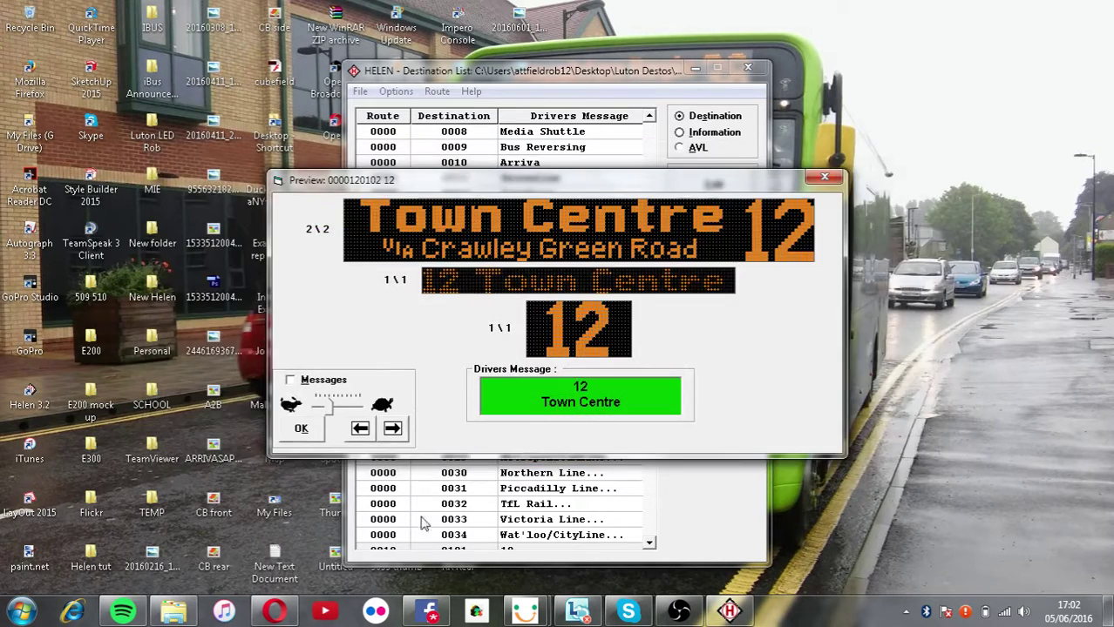
Switch to Facebook to check the page's new notification, then return to HELEN.
left_click(429, 613)
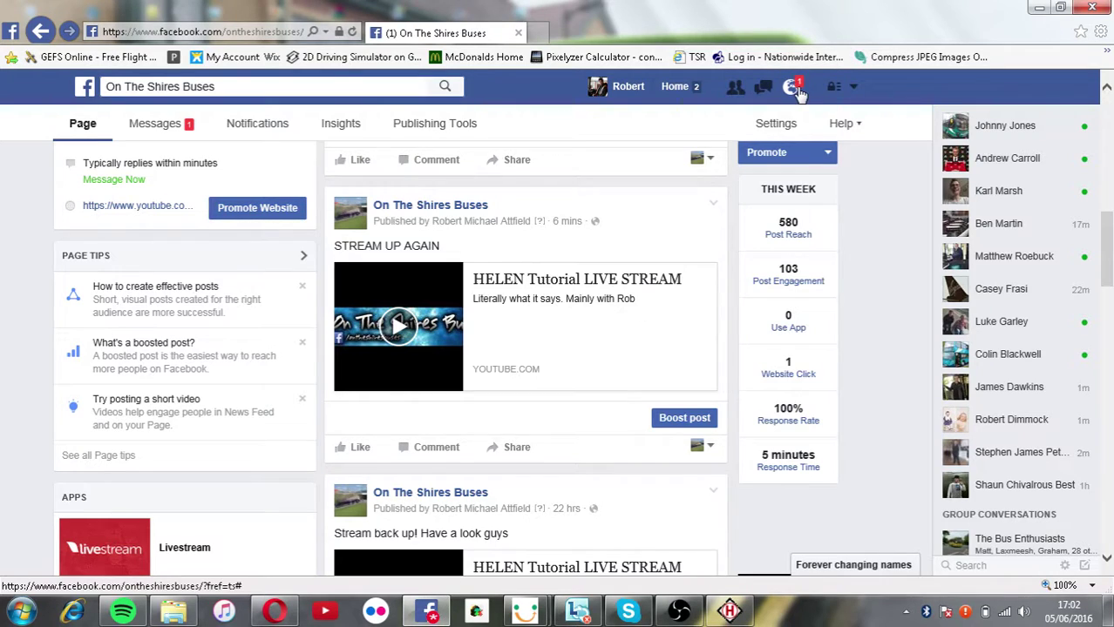
left_click(795, 87)
left_click(794, 87)
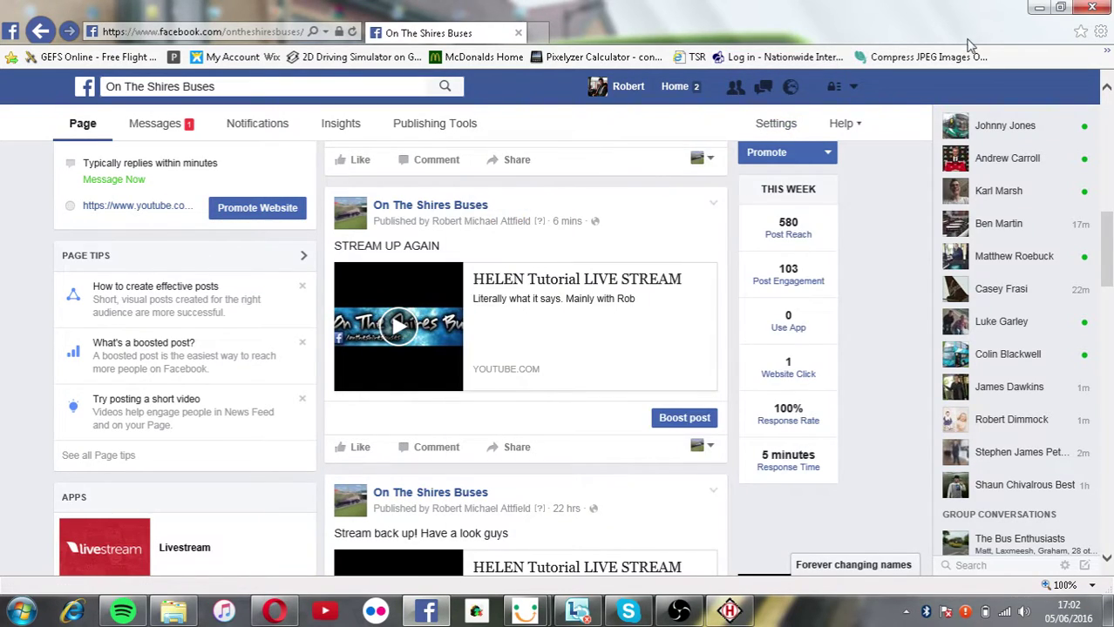
left_click(1039, 9)
Close the preview and start a new destination entry with route code 0013 and destination code 0103.
left_click(300, 426)
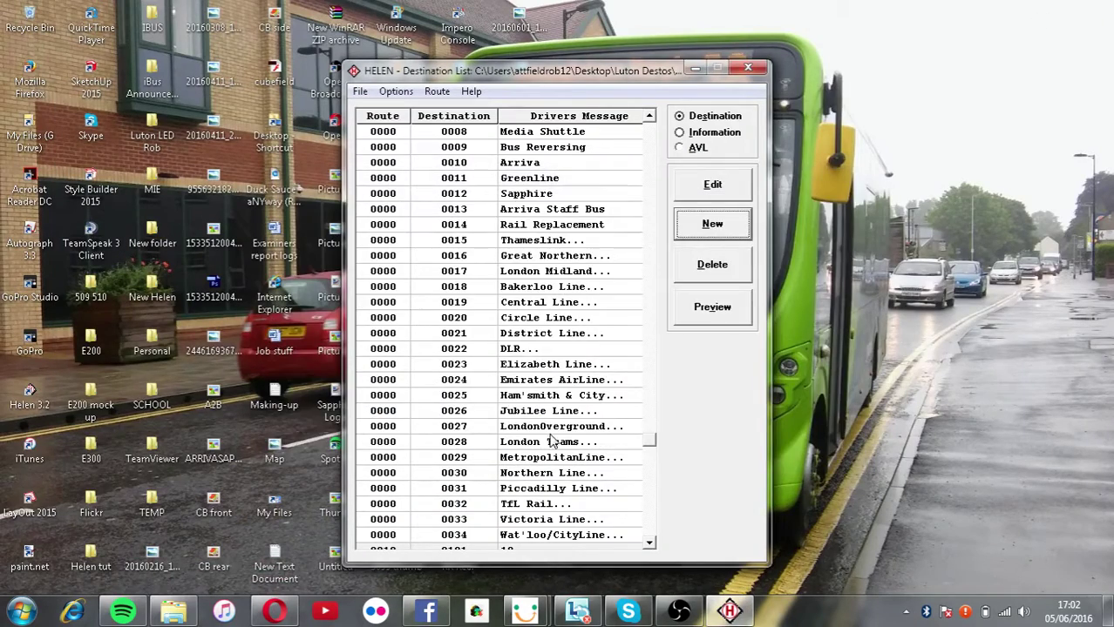
left_click_drag(651, 447, 652, 532)
left_click(710, 225)
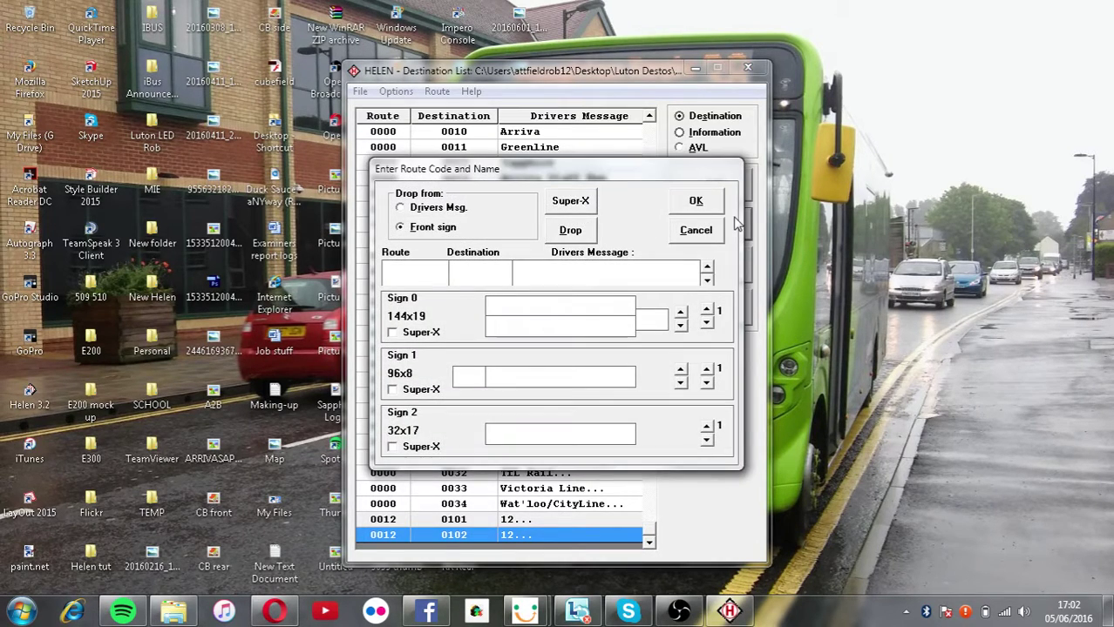
type("0013")
key("Tab")
type("0103")
key("Tab")
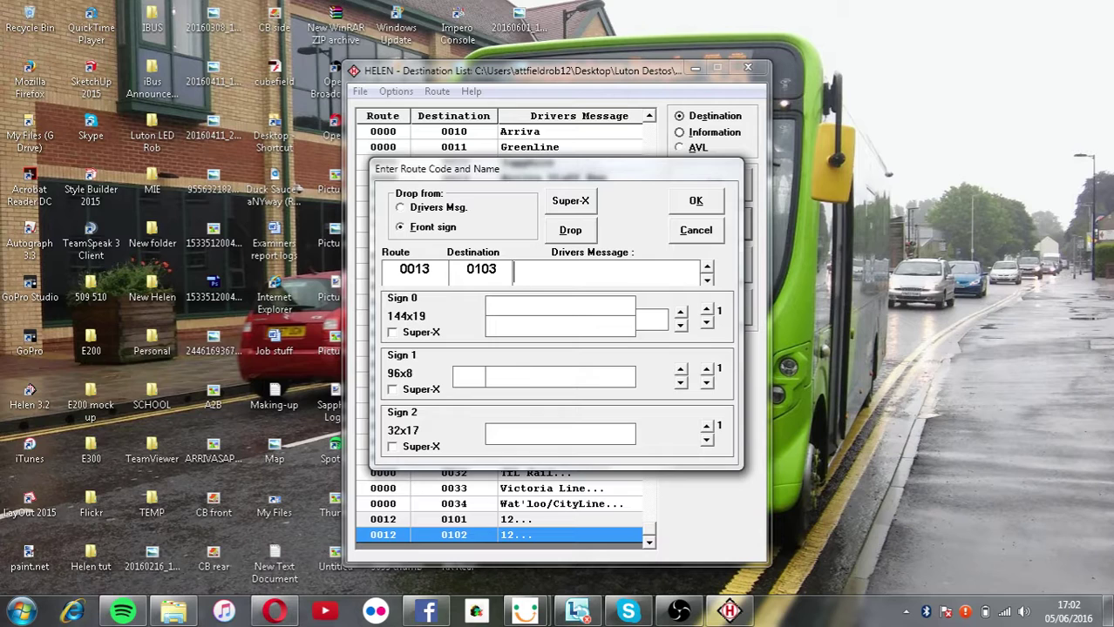
Set the drivers message of the route 0013 entry to "SomersetAve/Town".
type("13")
key("BackSpace")
key("BackSpace")
type("Somerse")
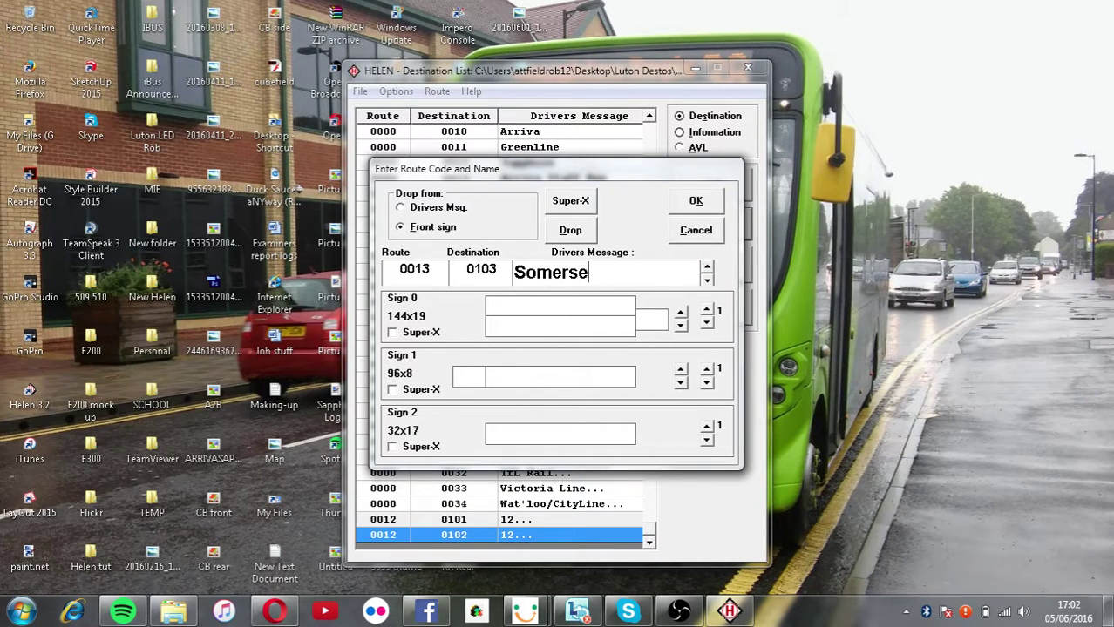
type("tAve/Town")
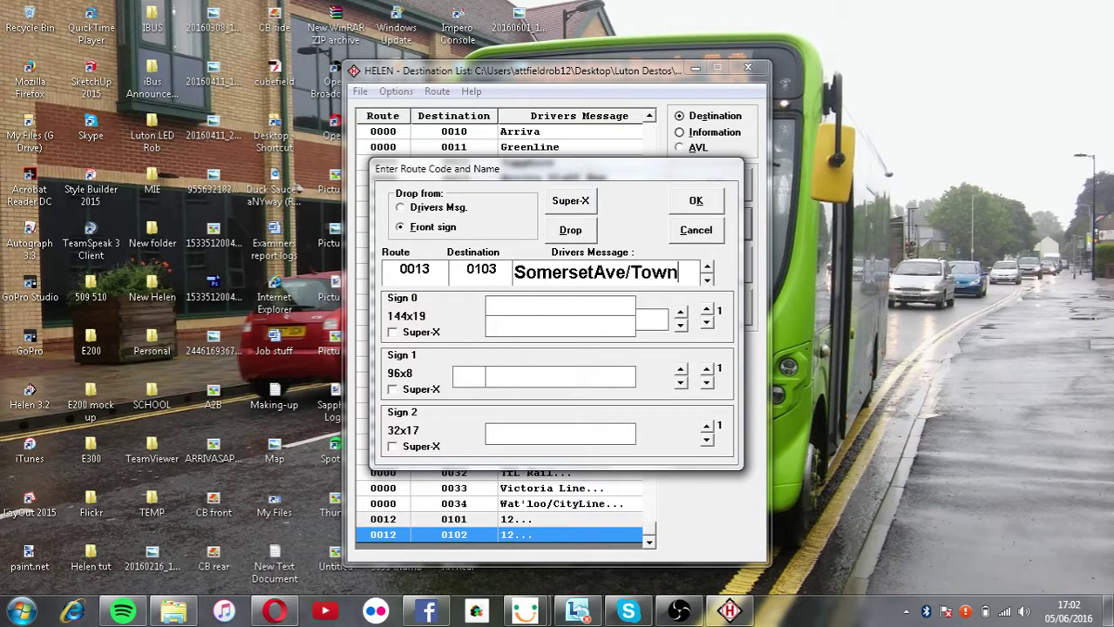
left_click(595, 274)
Fill Sign 0 with "Somerset Avenue" above "and Town Centre" and route number 13.
key("Tab")
type("Somerset Avenue ")
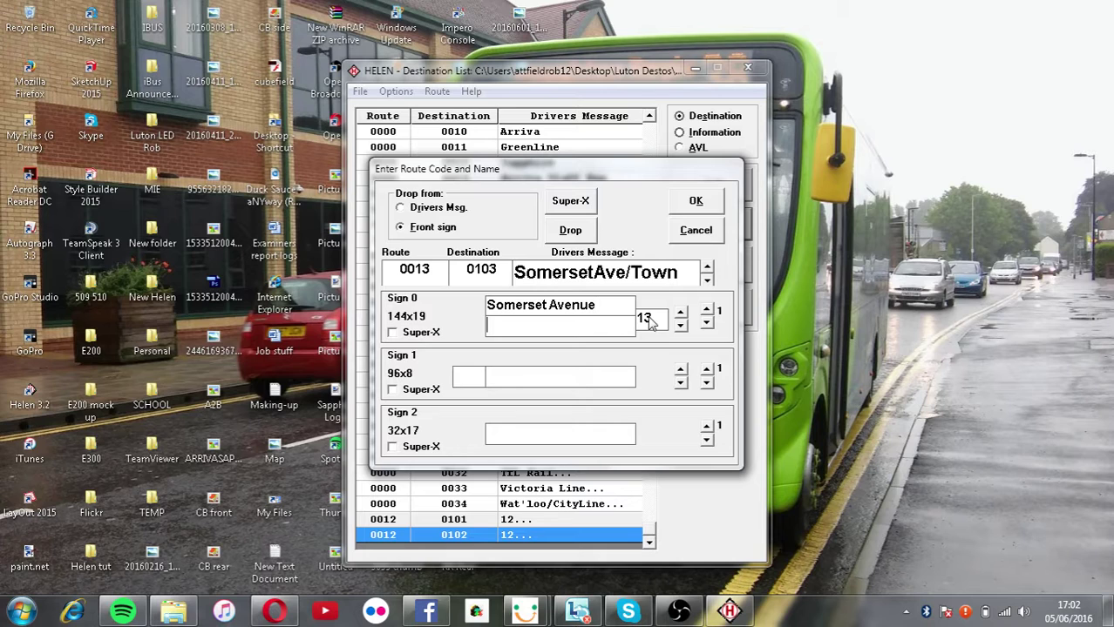
type("and Town C")
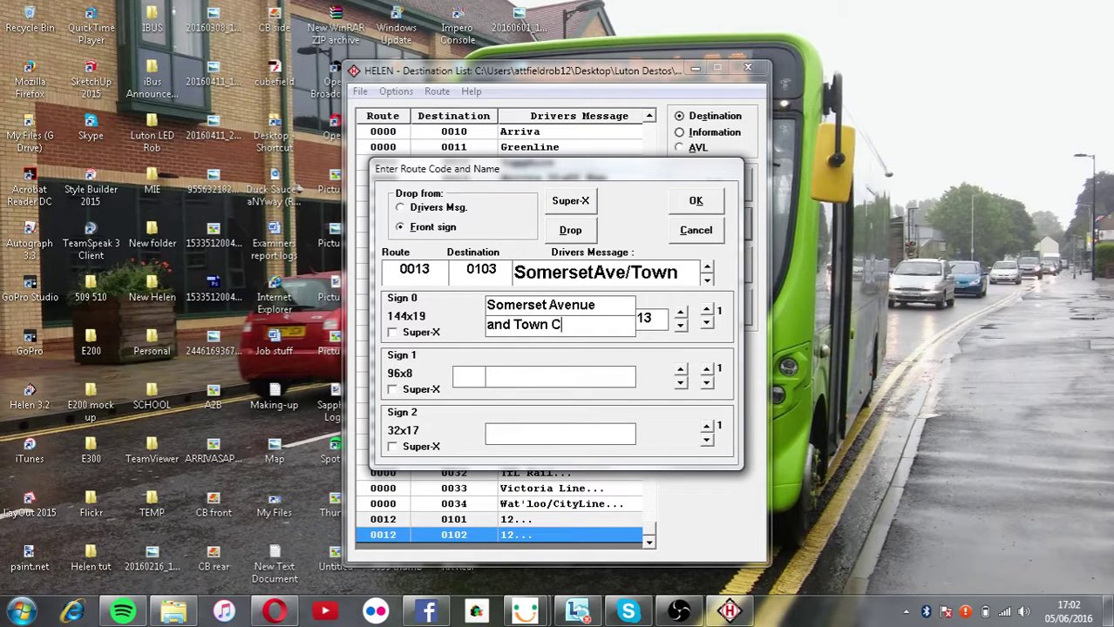
type("entre")
Fill the first page of Sign 1 with route number 13 and "Somerset Avenue", with Super-X enabled.
left_click(486, 378)
type("13 Somerse")
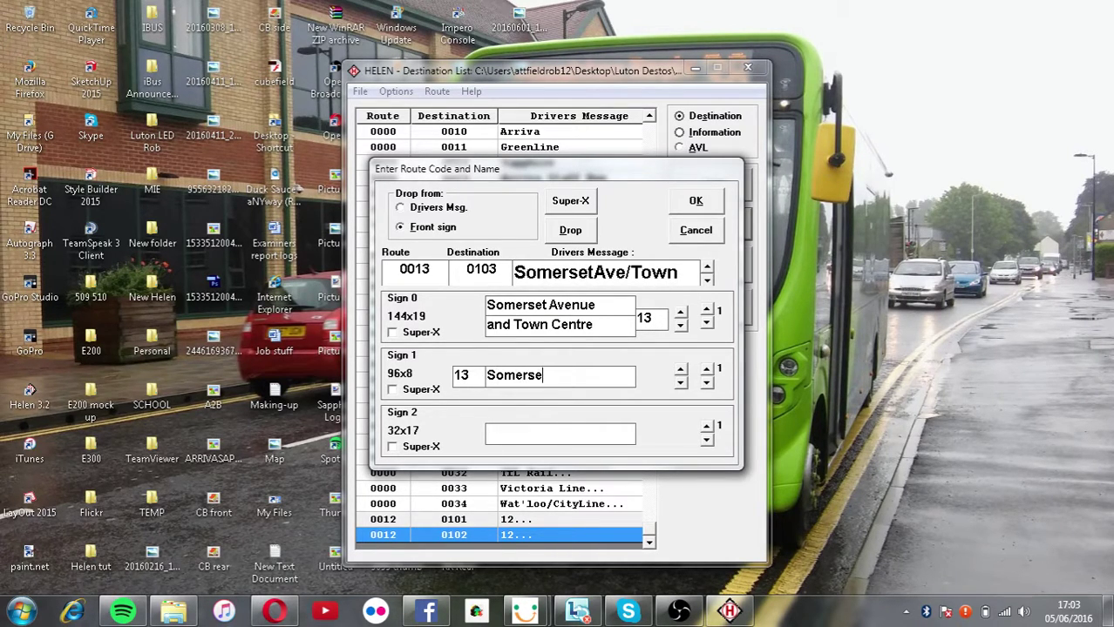
type("t Avenue")
left_click(439, 392)
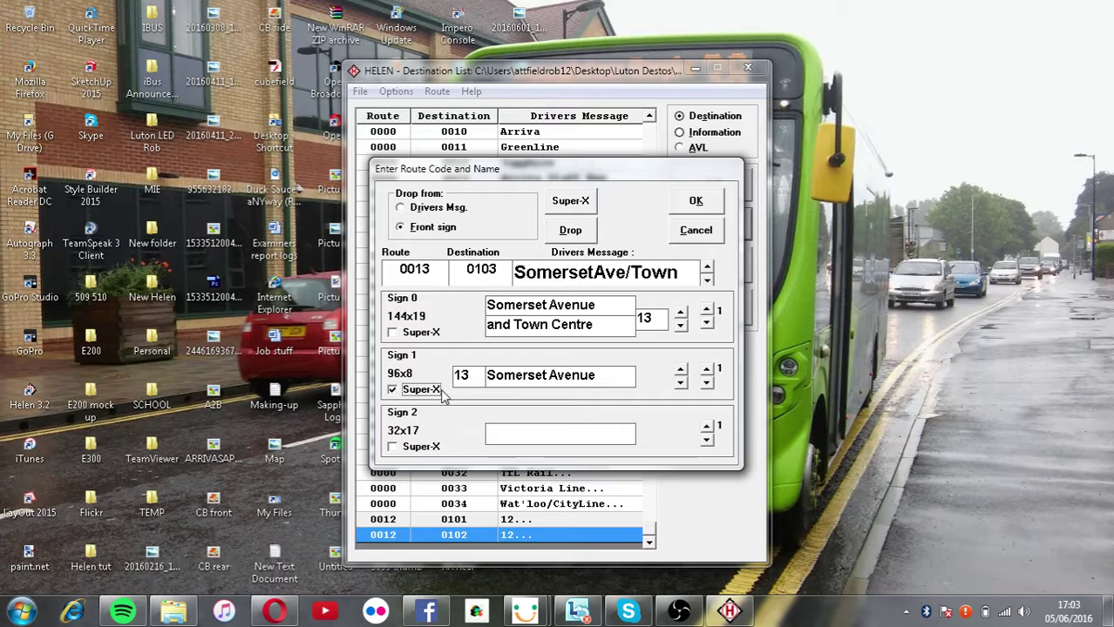
Add a second Sign 1 page with Super-X enabled, showing route number 13 and "and Town Centre".
left_click(707, 369)
left_click(441, 394)
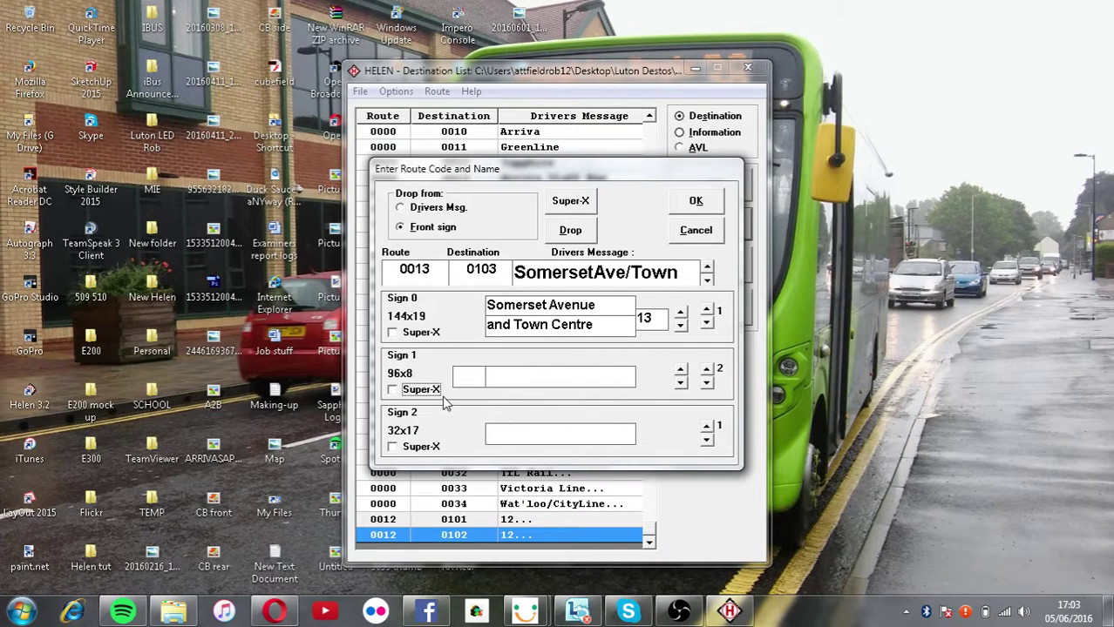
left_click(443, 394)
type("13")
type(" and T")
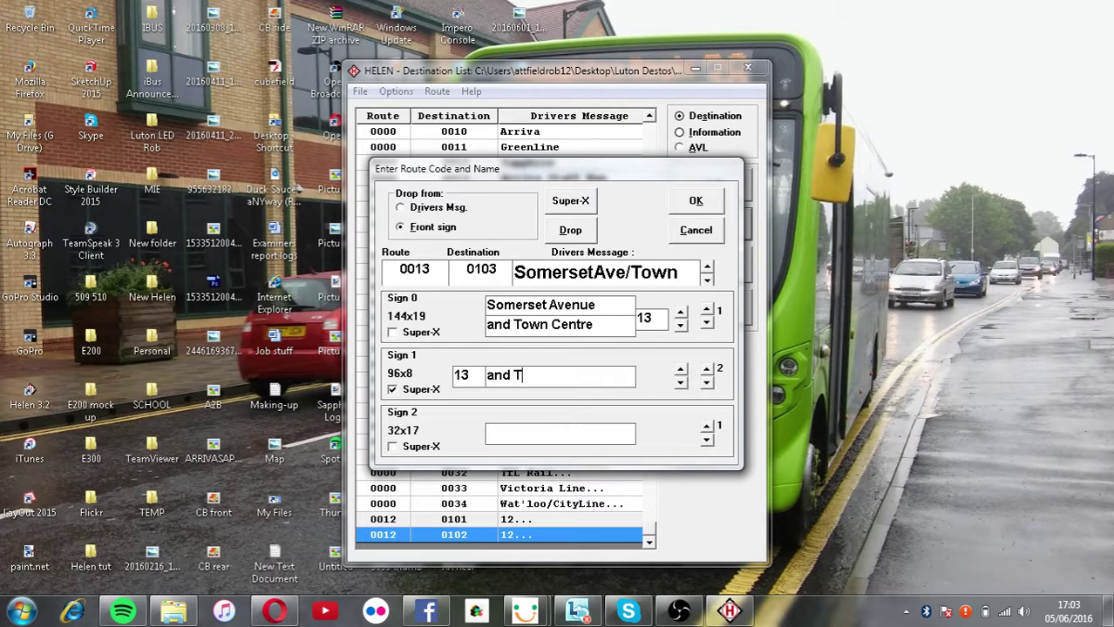
type("ow")
key("BackSpace")
type("own C3")
key("BackSpace")
type("entre")
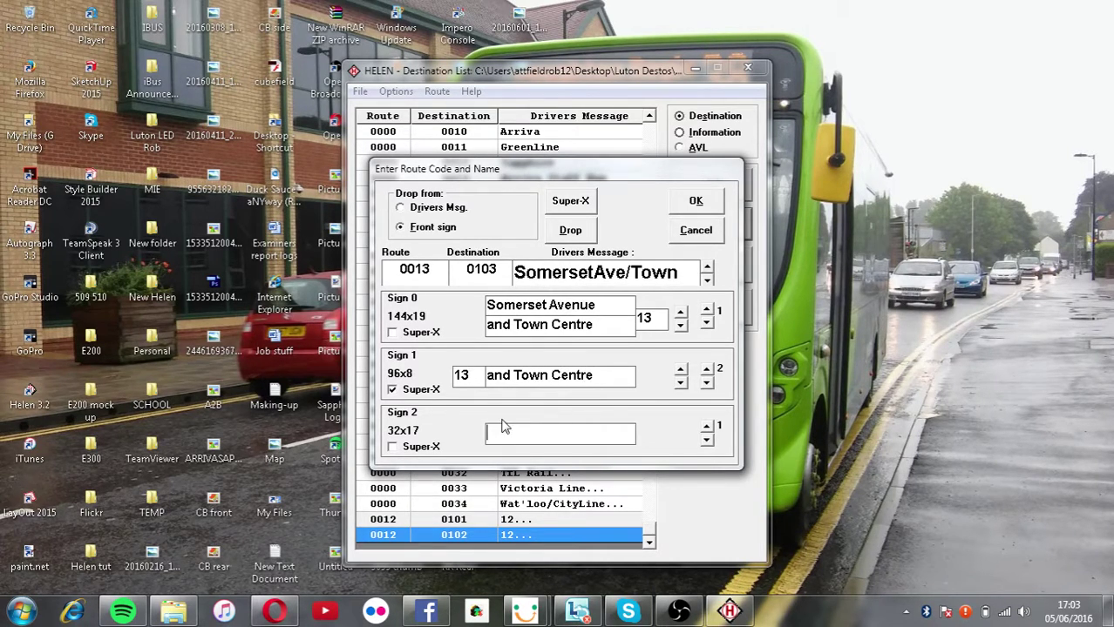
Enter 13 as the Sign 2 text and save the route 0013 entry.
left_click(502, 426)
type("13")
left_click(715, 207)
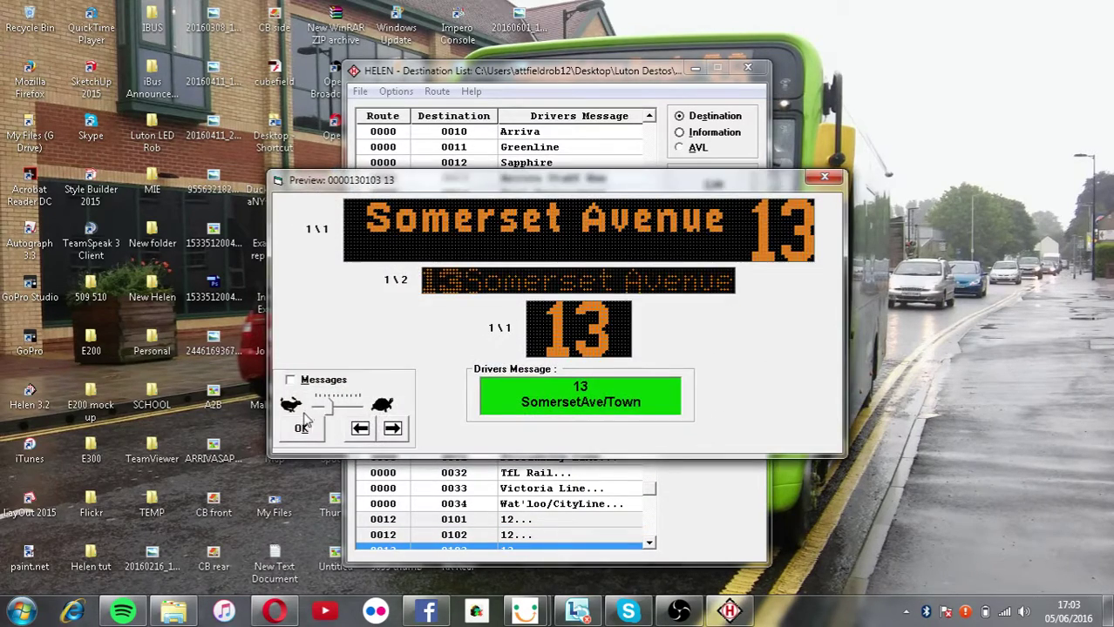
Set the top field height of the 144 x 19 Sign 0 to 9 in the sign configuration.
left_click(395, 91)
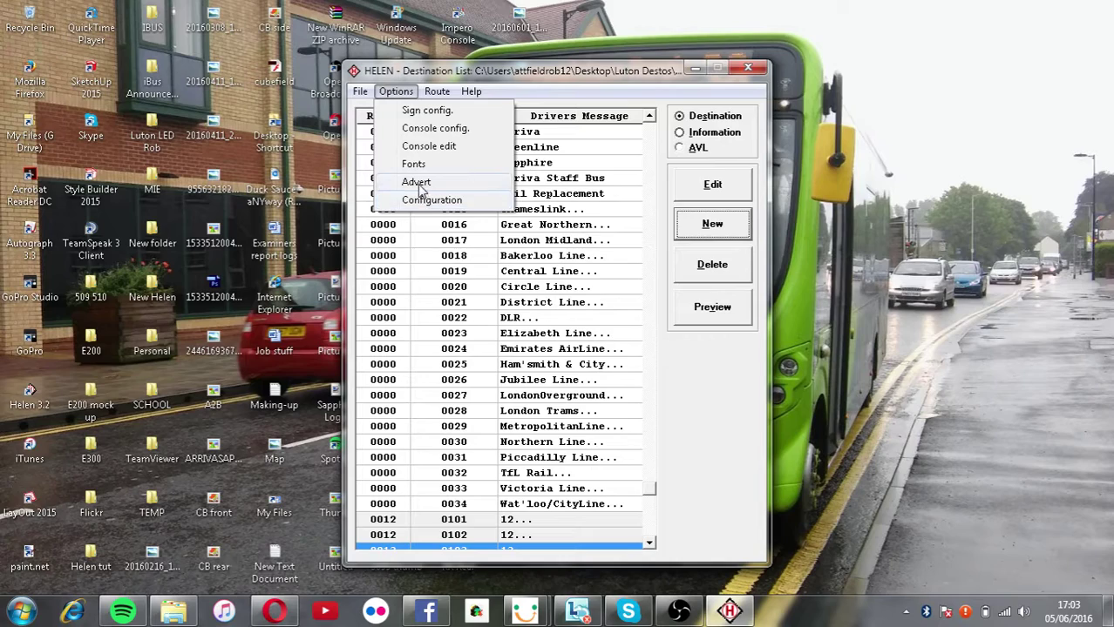
left_click(427, 111)
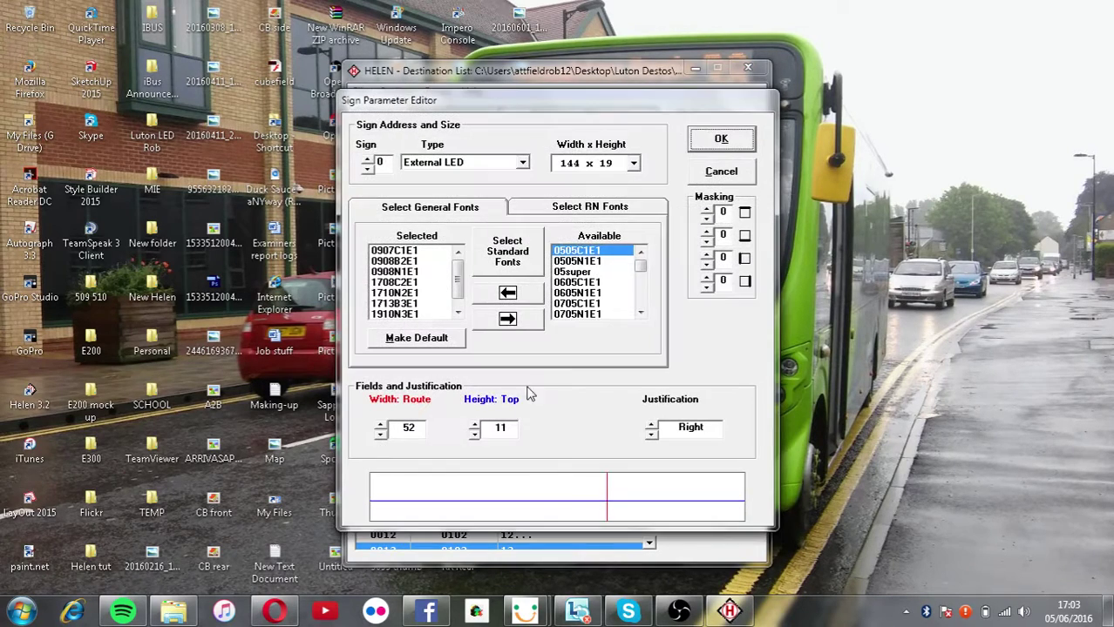
left_click(475, 433)
left_click(475, 433)
left_click(722, 141)
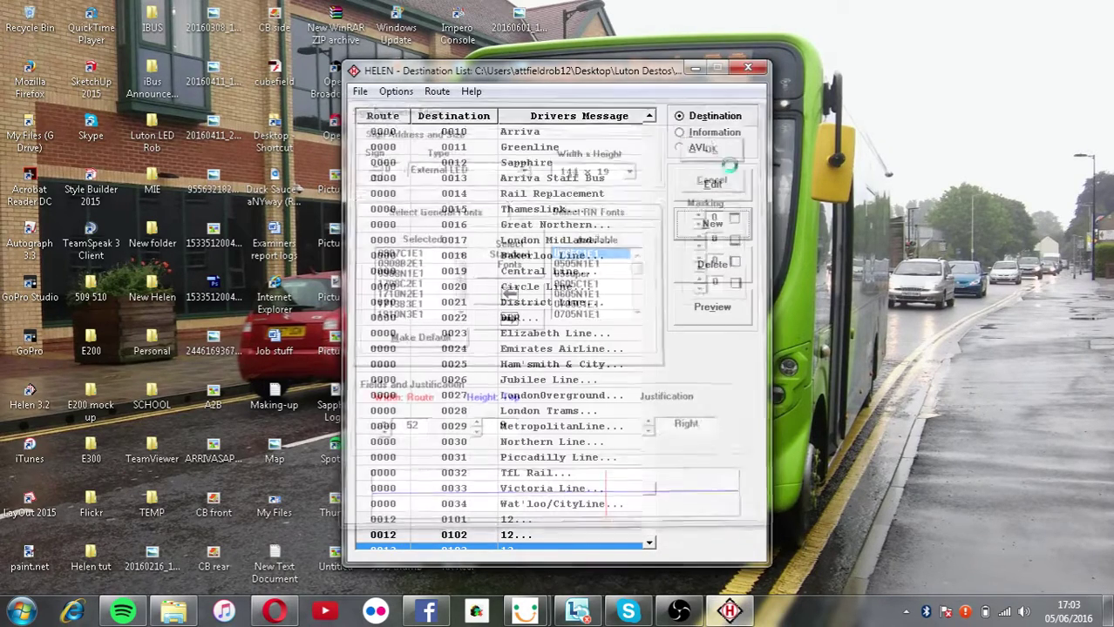
Set the route 13 Sign 0 fonts to 19route for the number and 09Super for both destination lines.
left_click(710, 192)
left_click(631, 348)
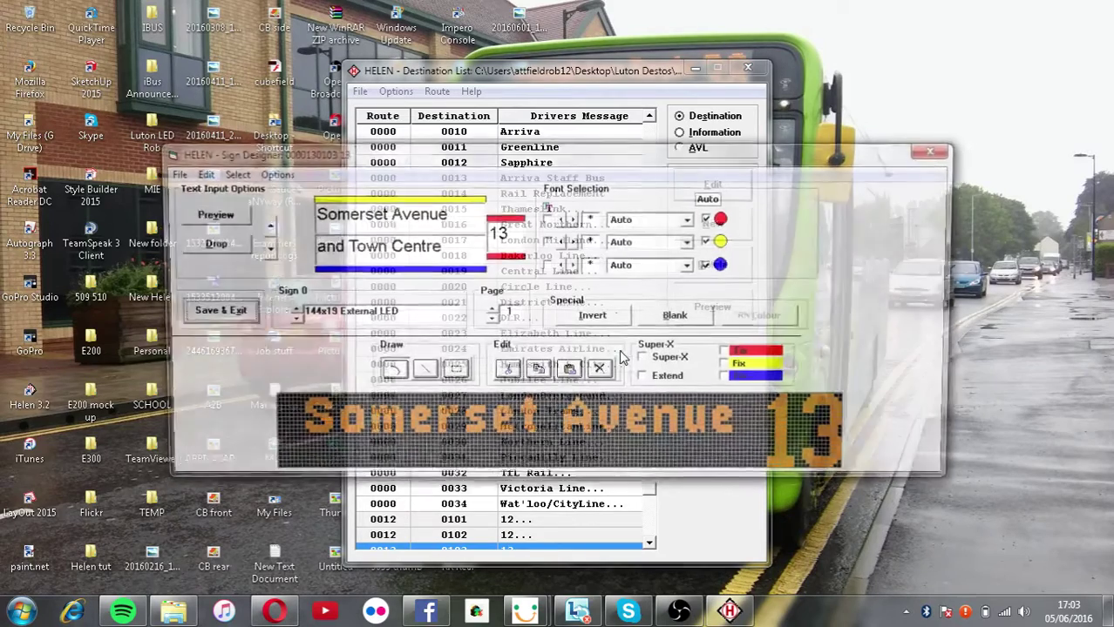
left_click(631, 218)
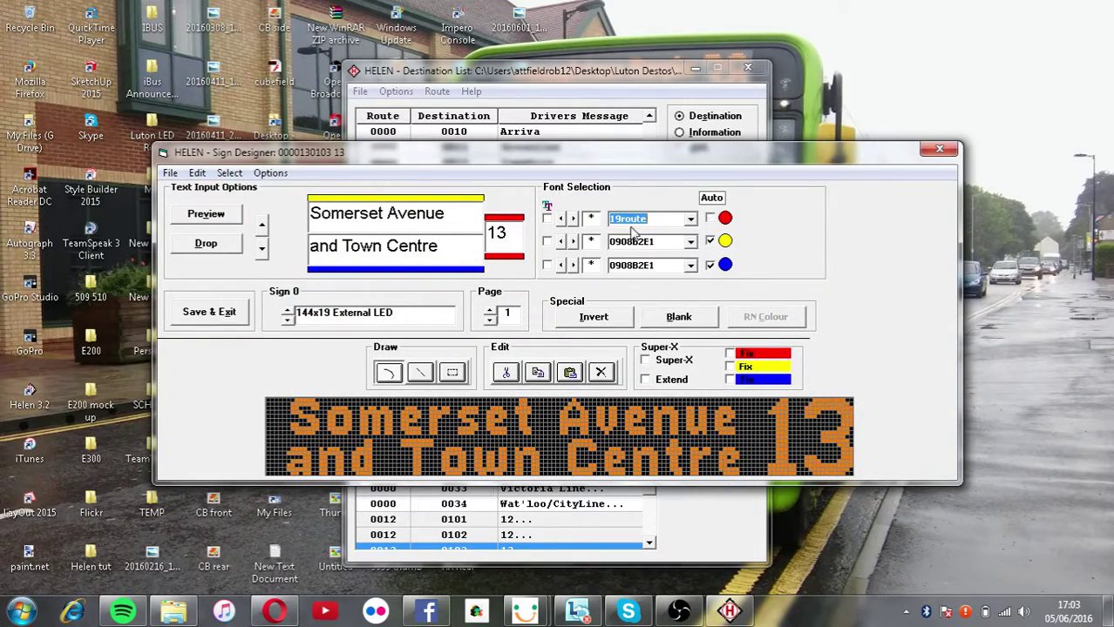
left_click(636, 246)
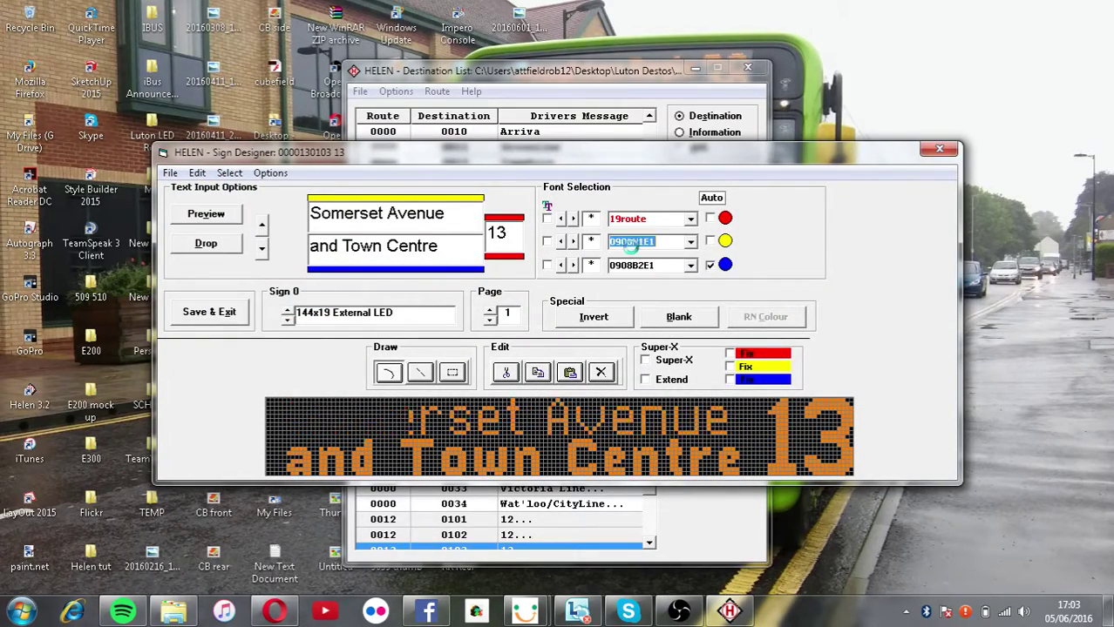
left_click(634, 269)
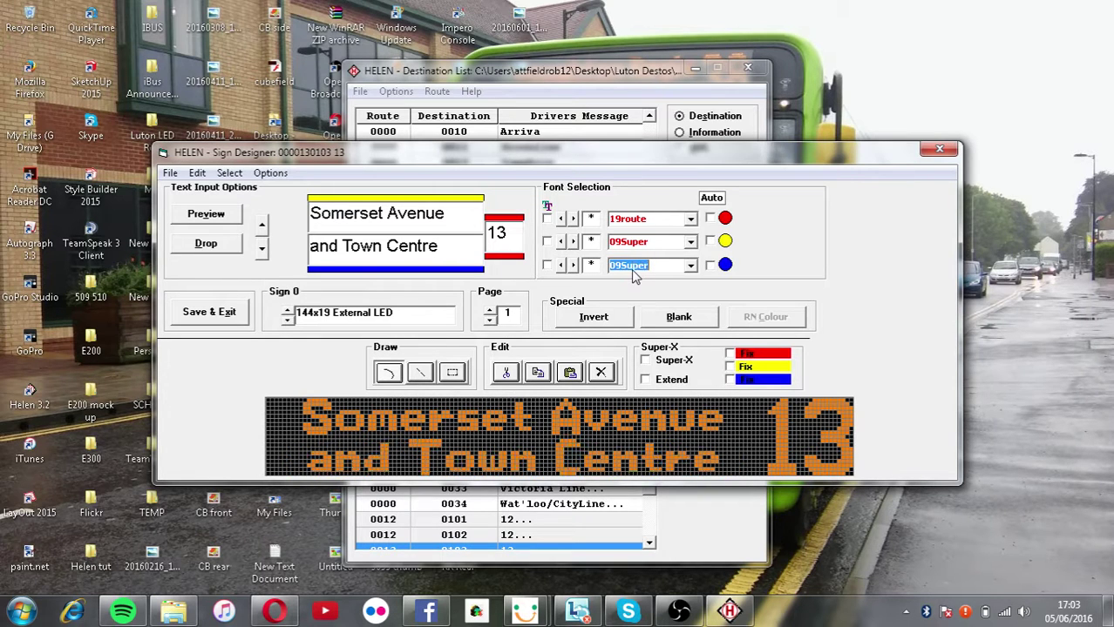
Change the second page of Sign 1 to read "& Town Centre" and save the sign design.
left_click(288, 308)
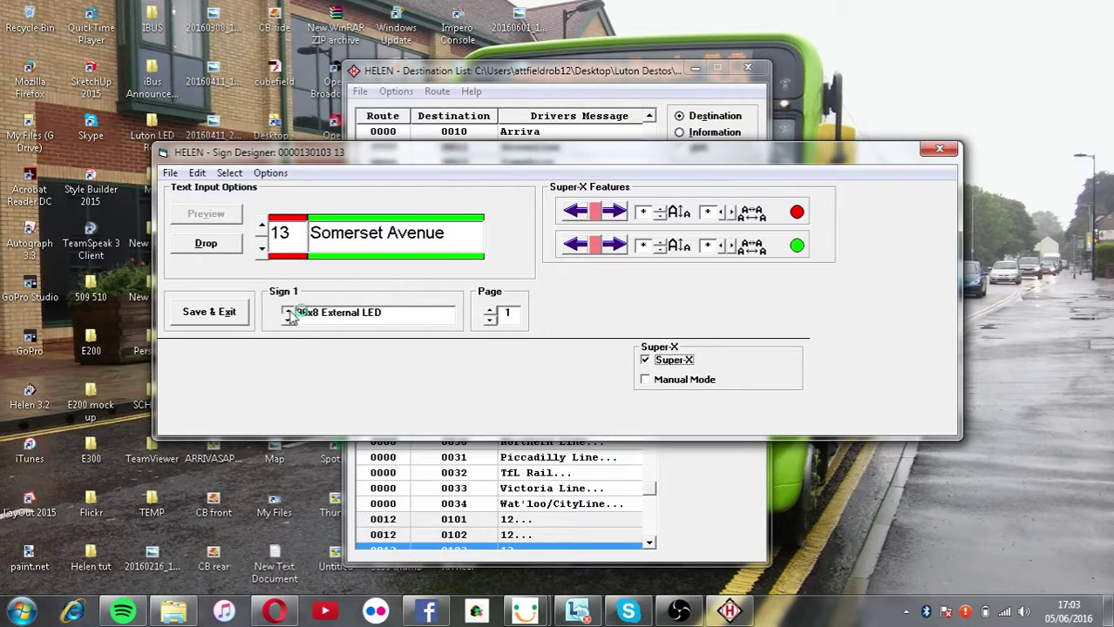
left_click(489, 308)
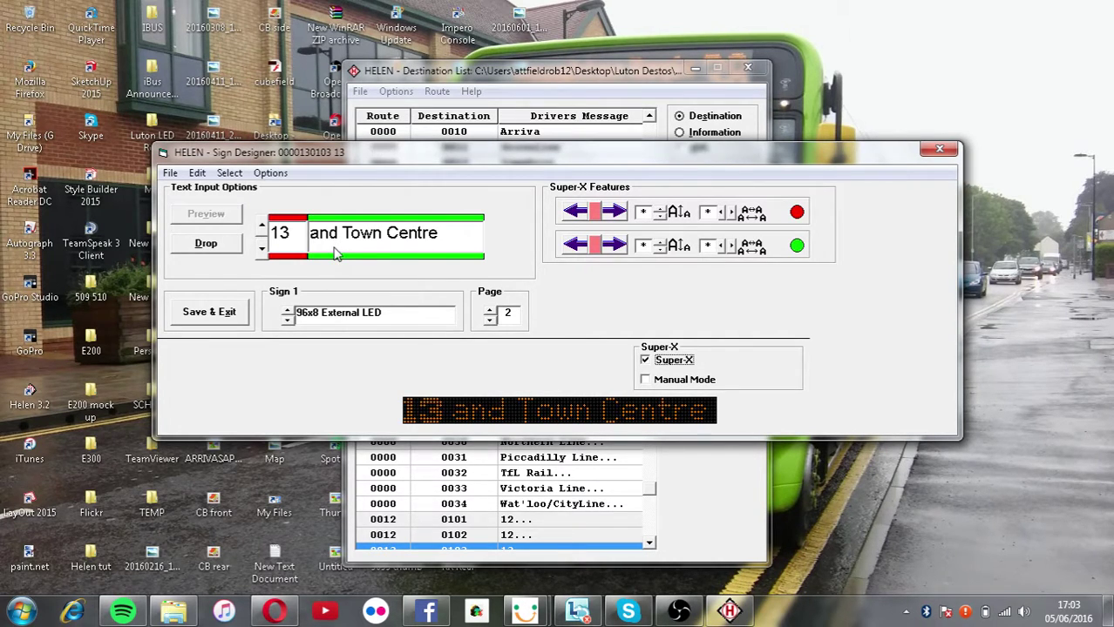
left_click_drag(336, 251, 309, 252)
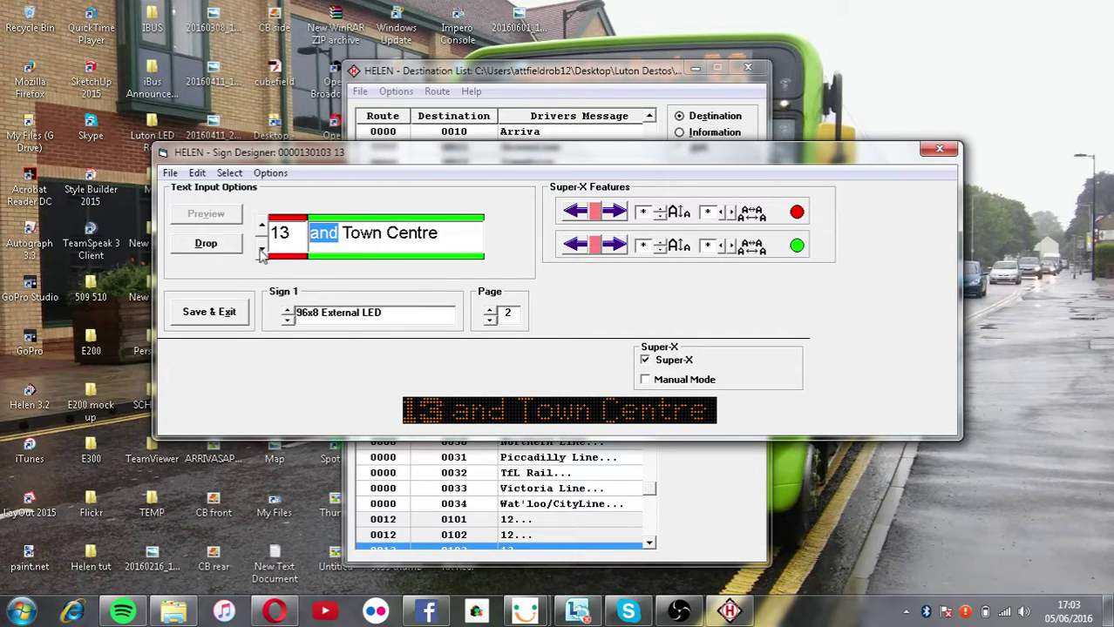
type("&")
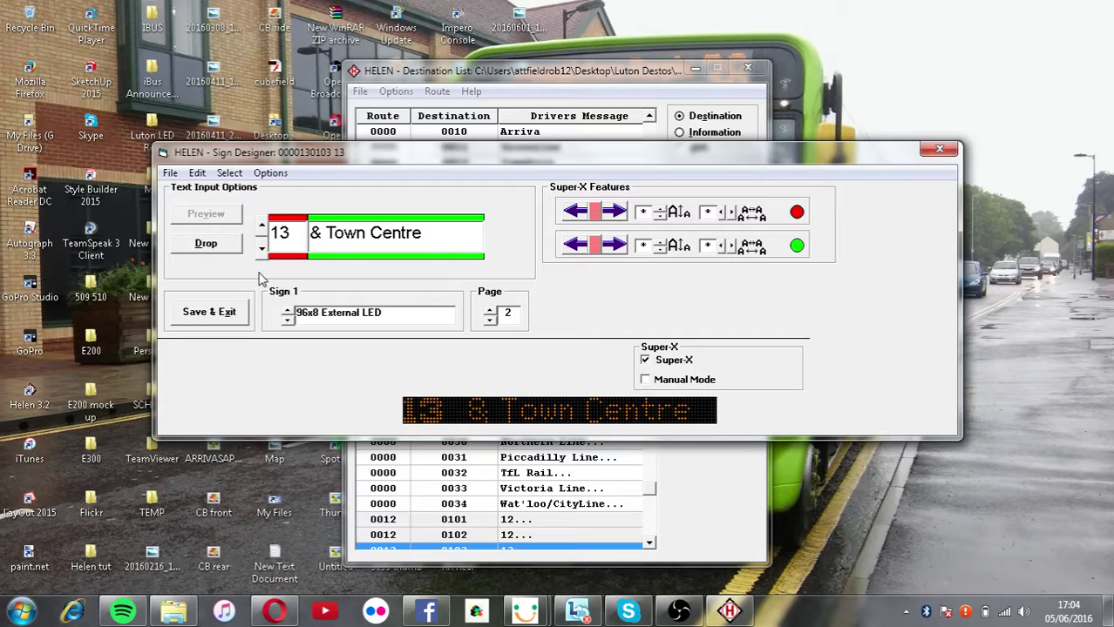
left_click(234, 312)
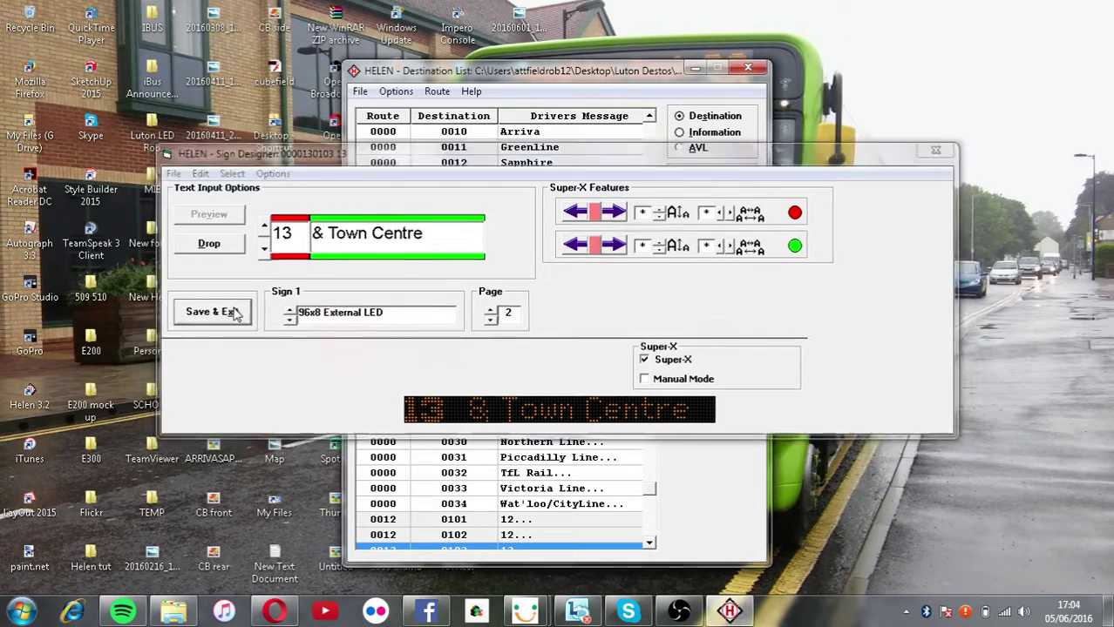
Preview the route 13 entry, set its Sign 2 font to 17route, and save it.
left_click(712, 307)
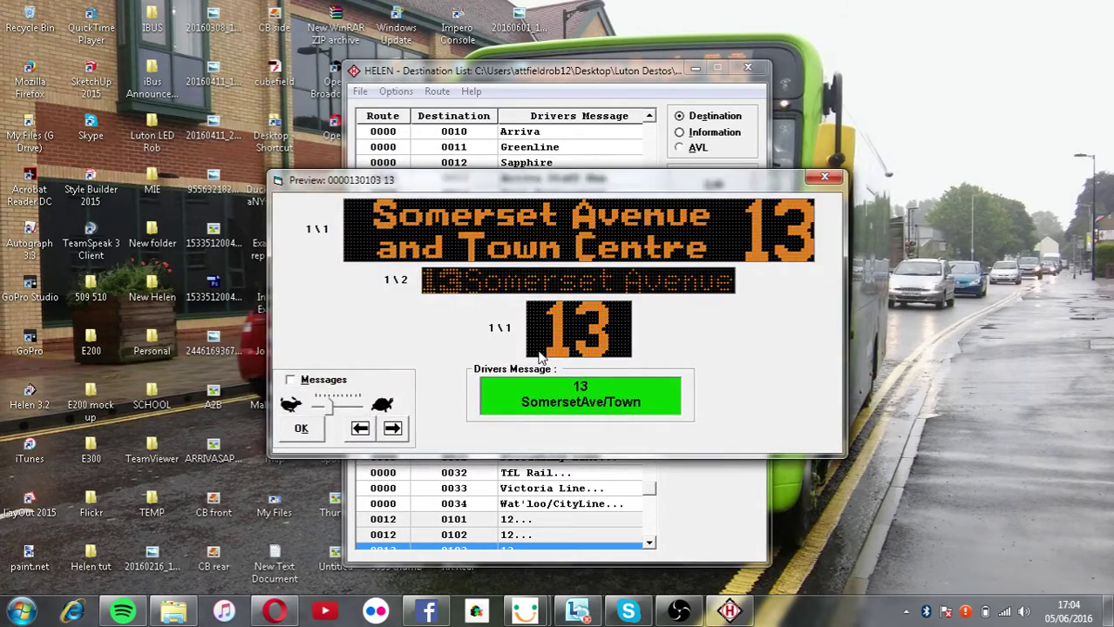
left_click(540, 353)
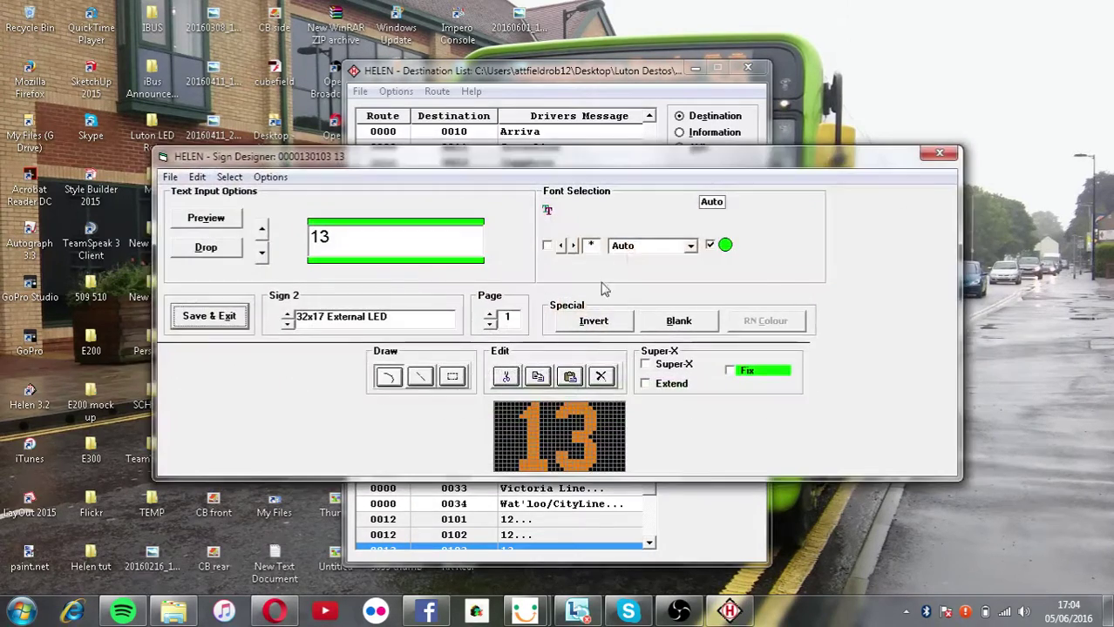
left_click(651, 247)
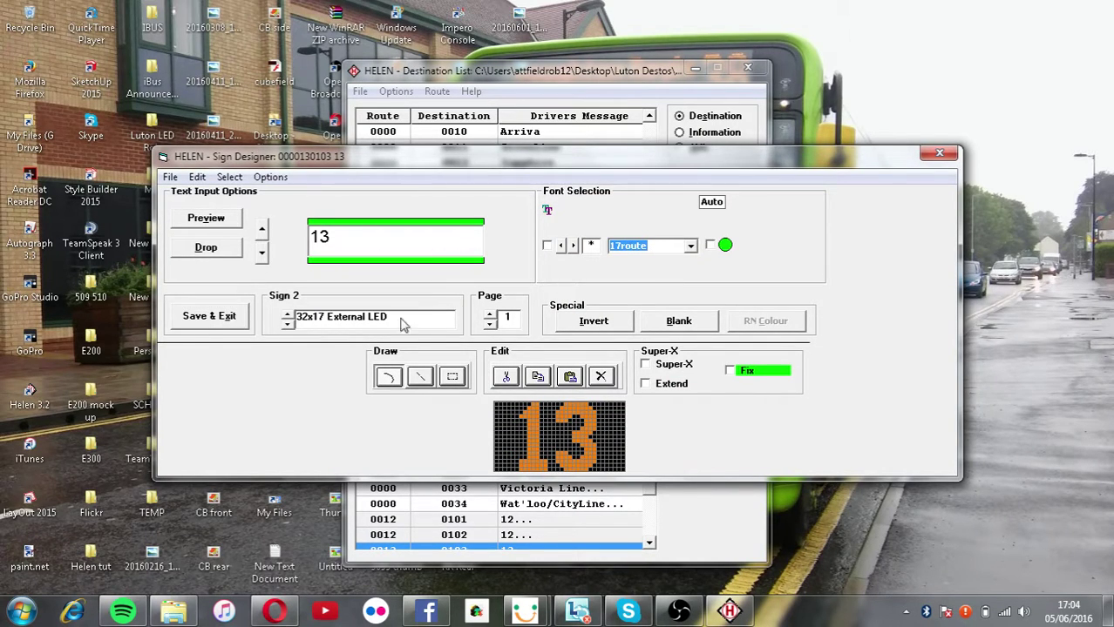
left_click(209, 317)
left_click(301, 428)
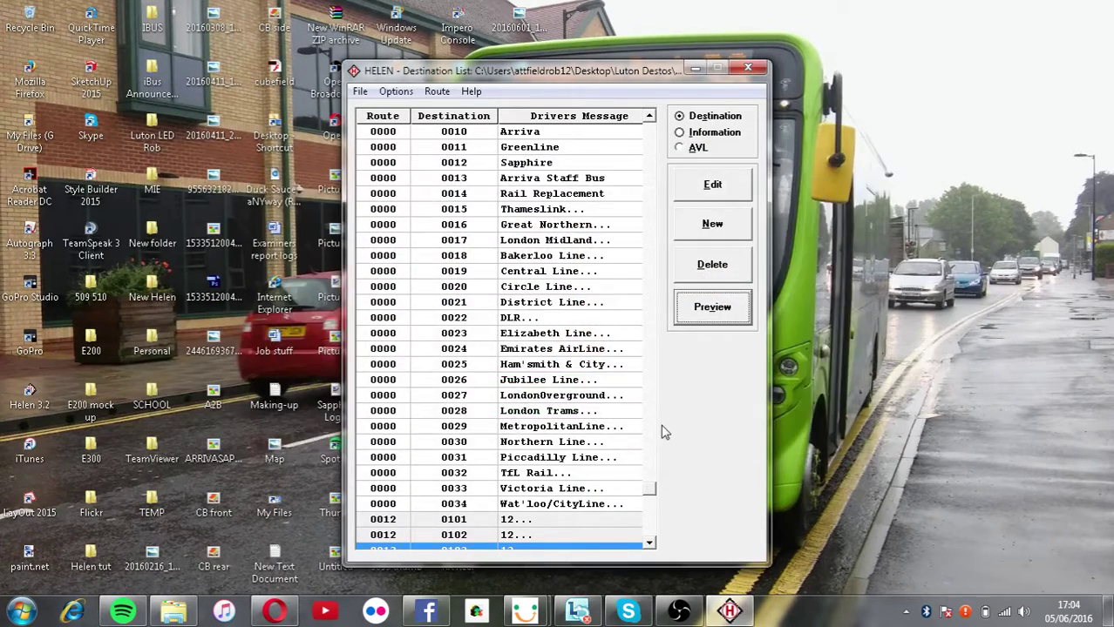
Create a new destination entry with route code 0014 and destination code 0104.
scroll(647, 523, "down", 1)
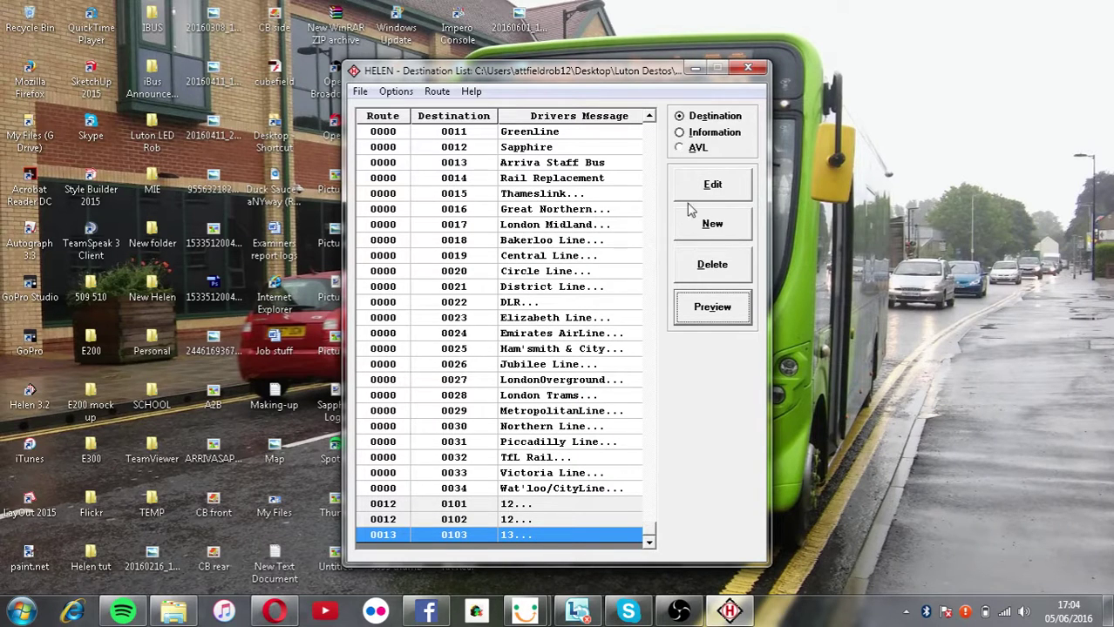
left_click(711, 220)
type("0014")
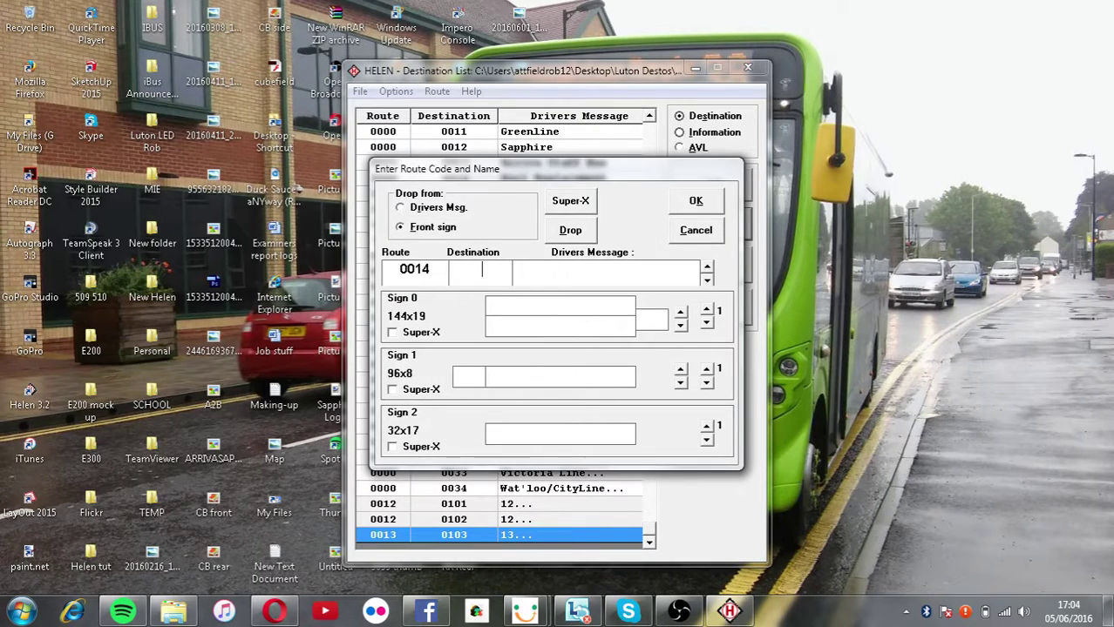
type("104")
key("Tab")
Enter the driver's message as "14" with "Round Green/Town" on its second line.
type("14")
key("BackSpace")
key("BackSpace")
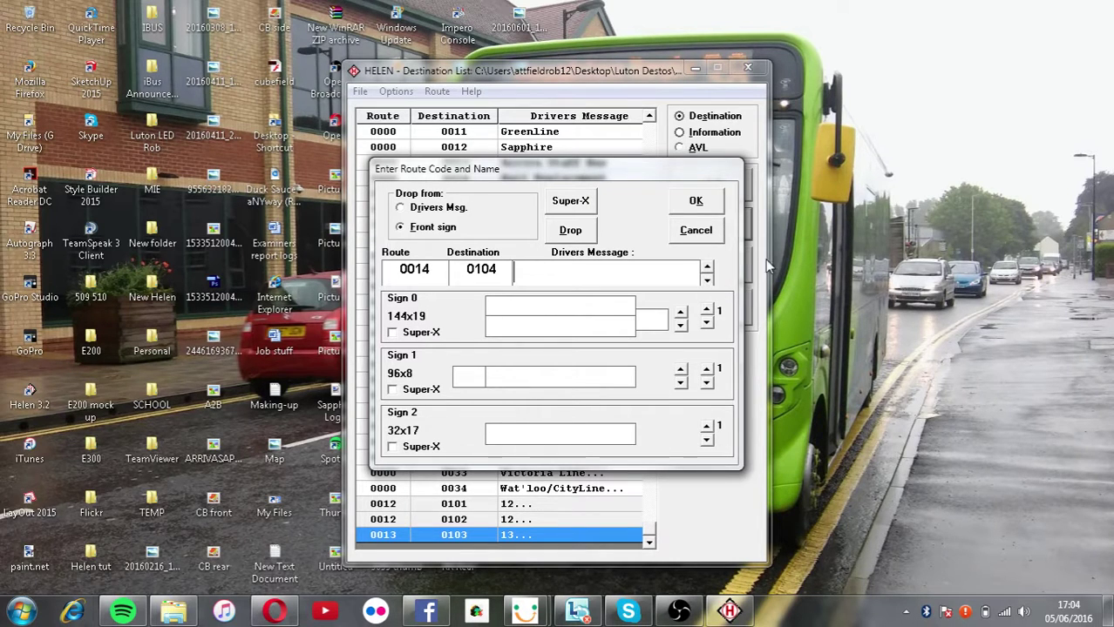
type("Round Green")
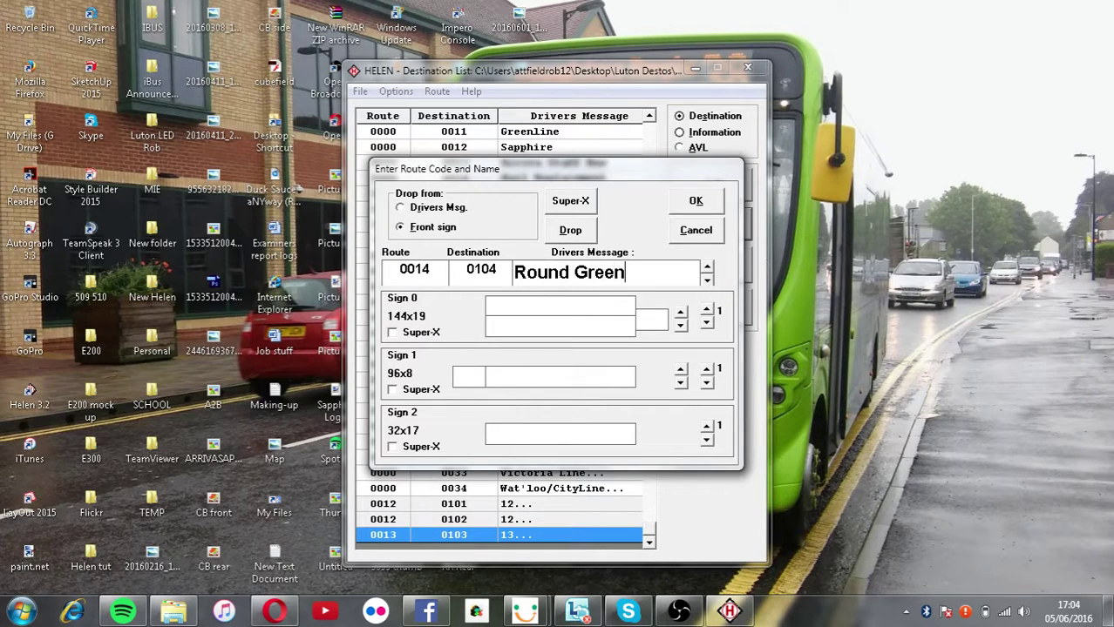
type("/Luto")
left_click_drag(629, 280, 671, 288)
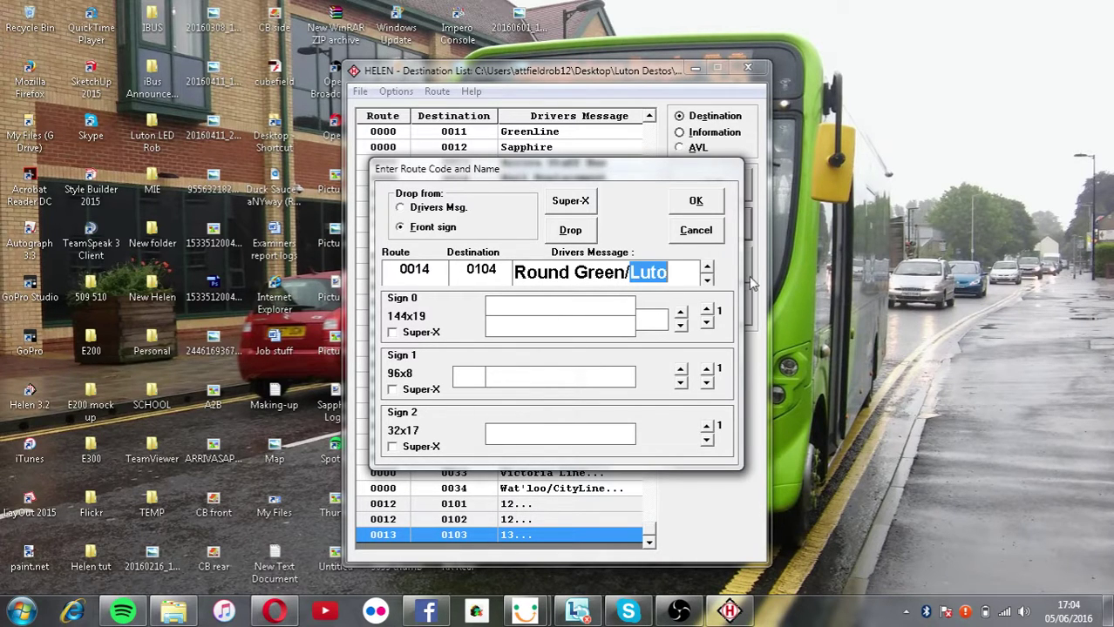
type("Town")
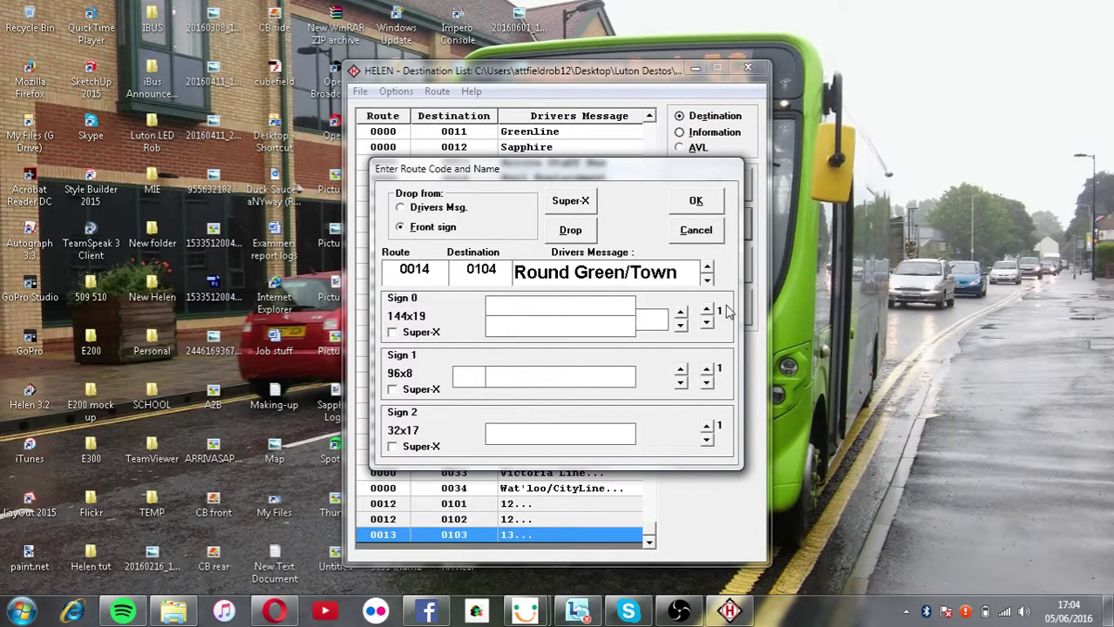
Fill Sign 0 with route number 14 and the lines "Round Green" and "and Town Centre".
type("14")
key("Tab")
type("Round Green")
key("Return")
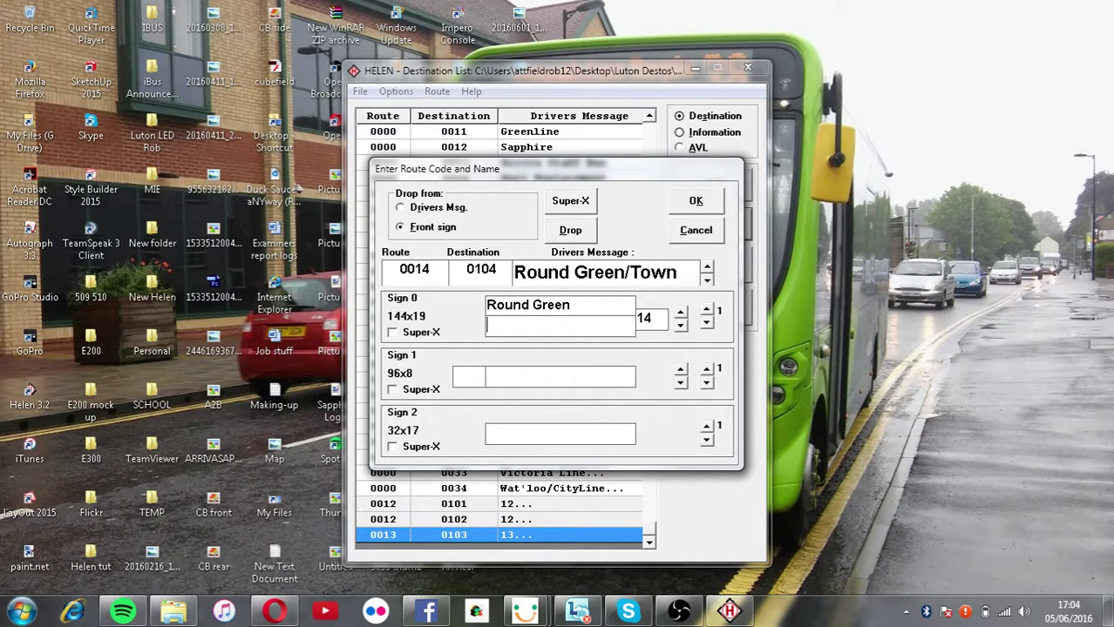
type("and Town Centre")
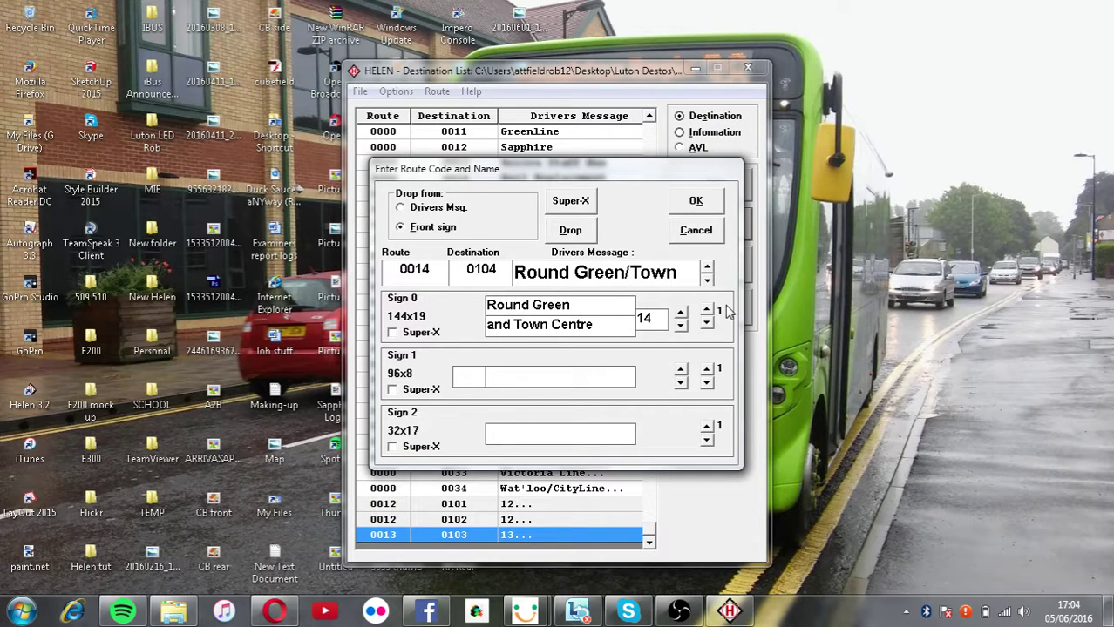
Fill the first page of Sign 1 with 14 and "Round Green", with Super-X enabled.
key("Return")
type("Rowr")
key("BackSpace")
key("BackSpace")
type("und Green")
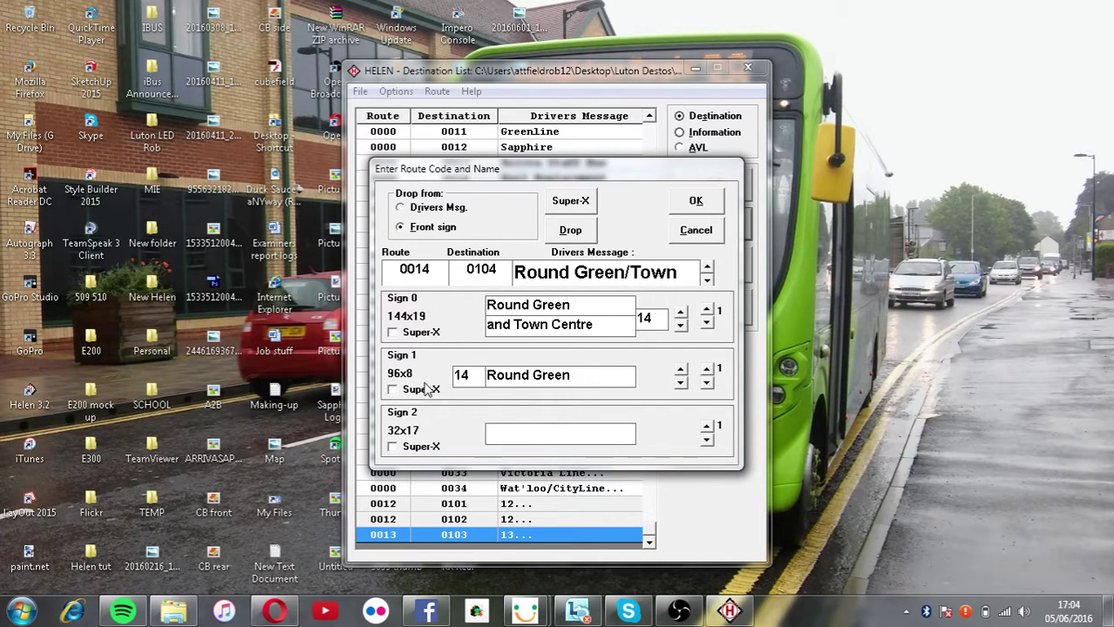
left_click(406, 390)
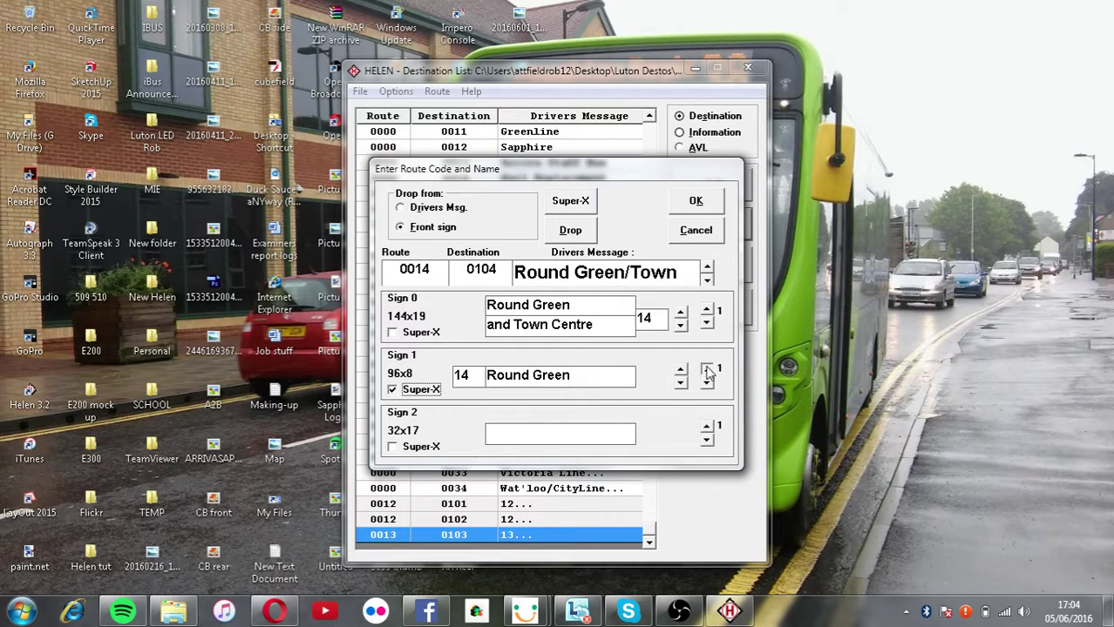
Add a second Sign 1 page showing route number 14 and "& Town Centre".
left_click(706, 369)
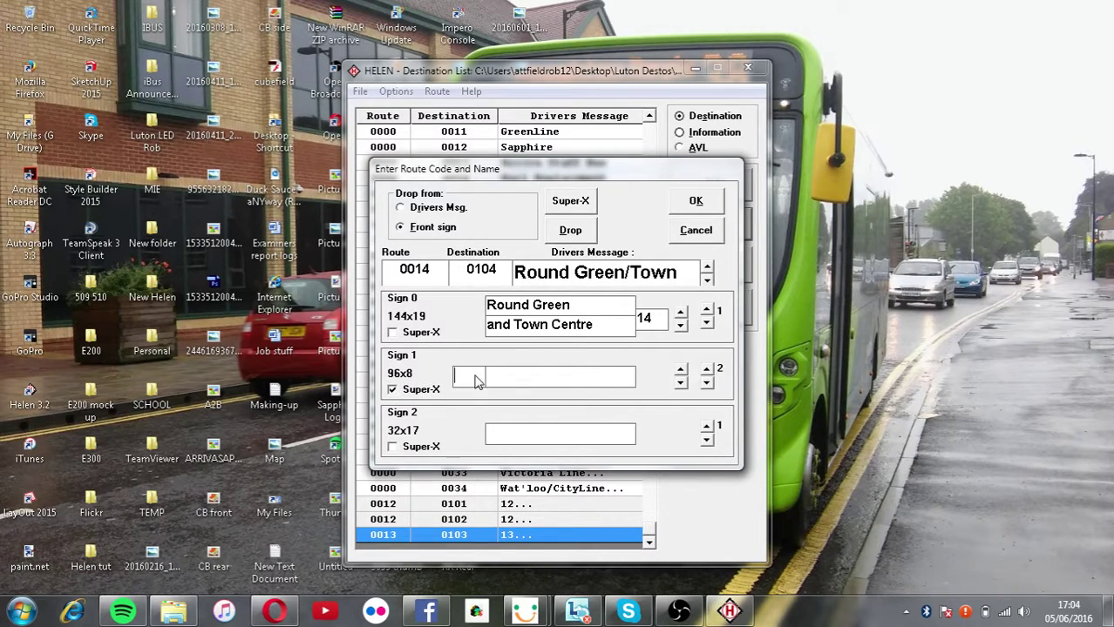
type("14 & Town Ce")
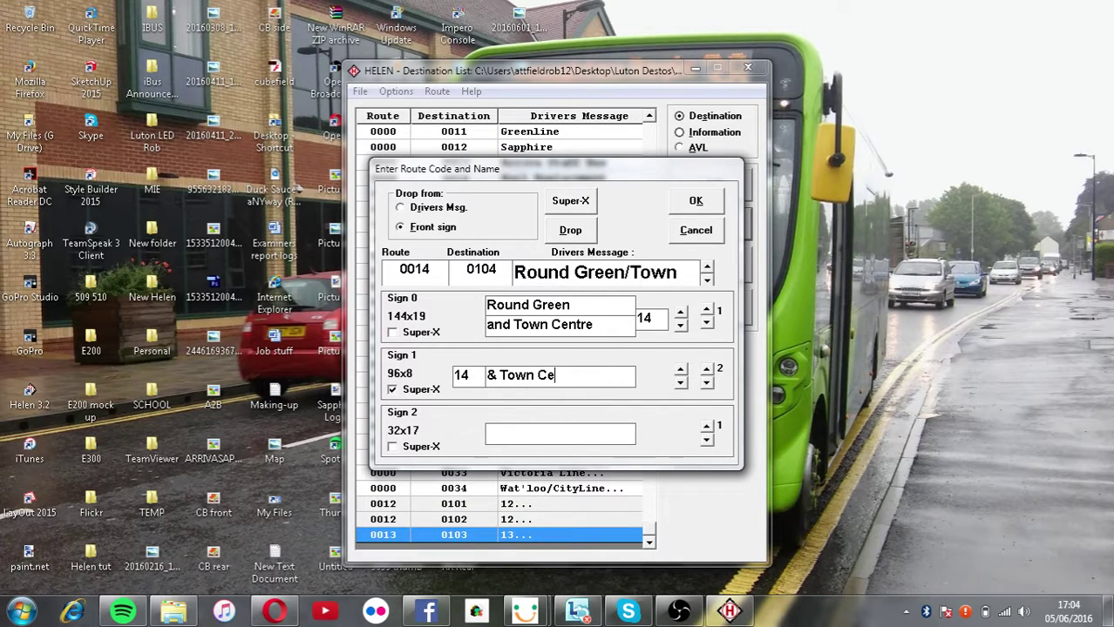
type("ntre")
Enter 14 as the Sign 2 text and save the route 0014 entry.
left_click(557, 433)
type("14")
left_click(692, 202)
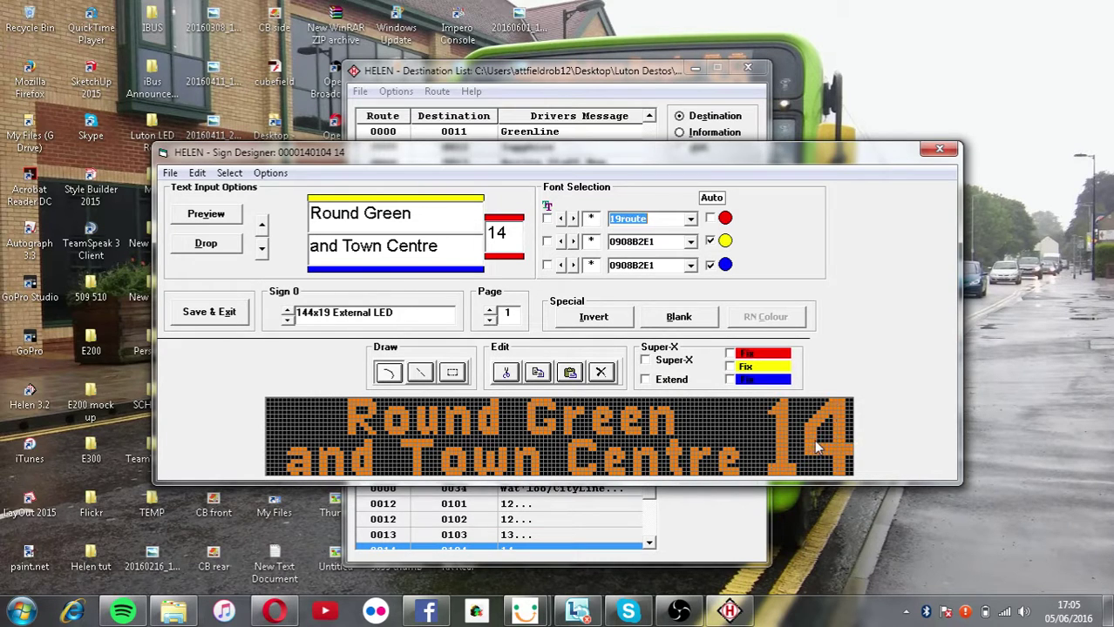
Set both destination lines of the route 14 Sign 0 to the 09Super font.
left_click(620, 245)
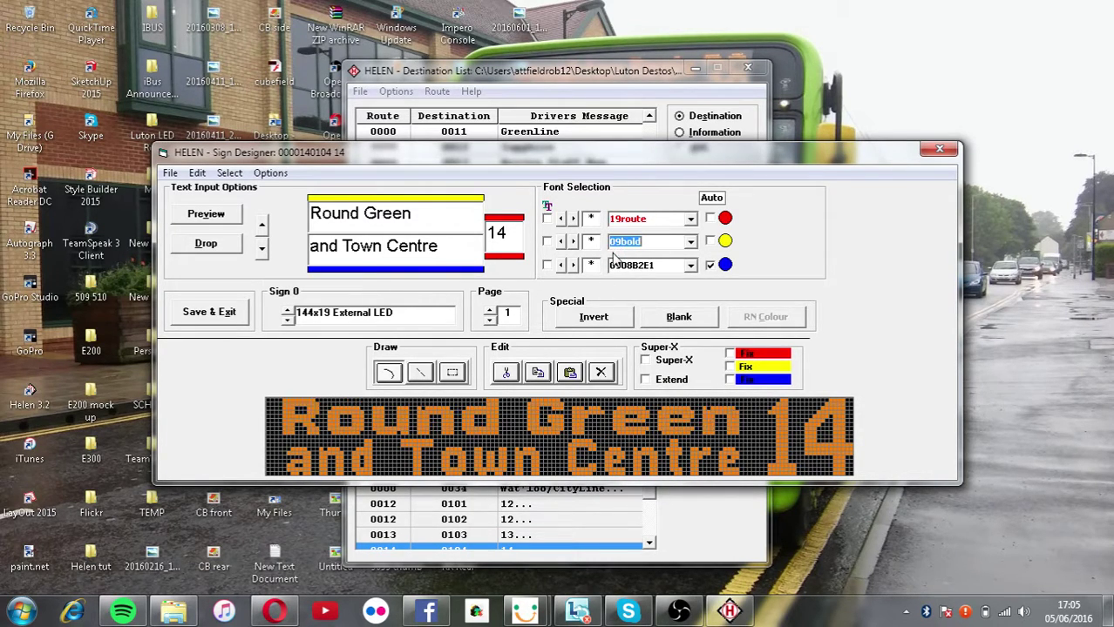
key("Down")
left_click(625, 266)
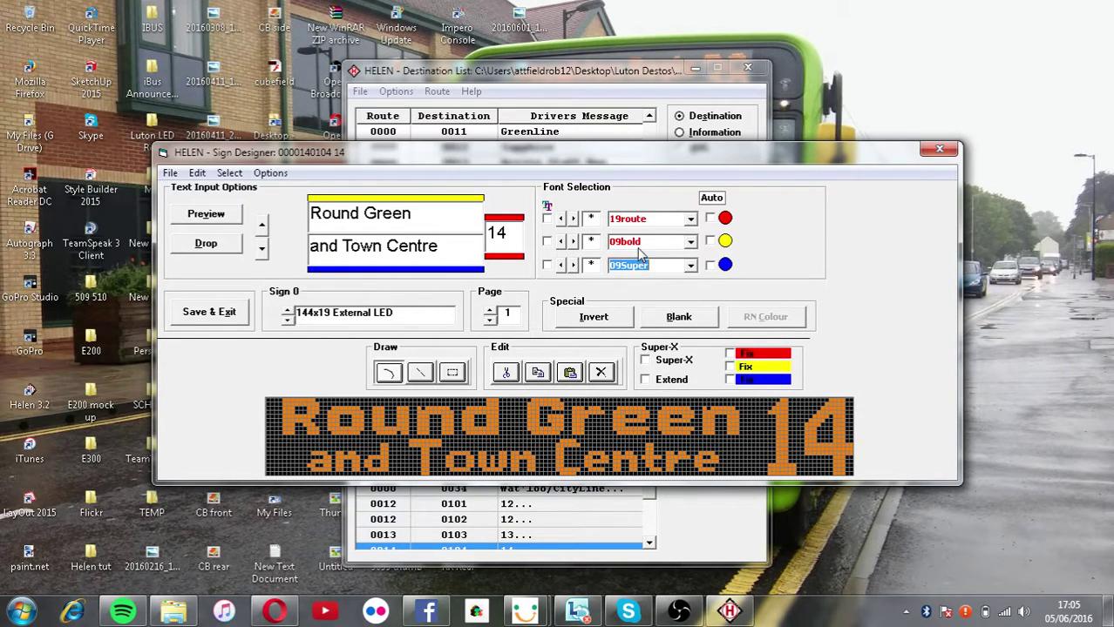
left_click(640, 251)
key("Up")
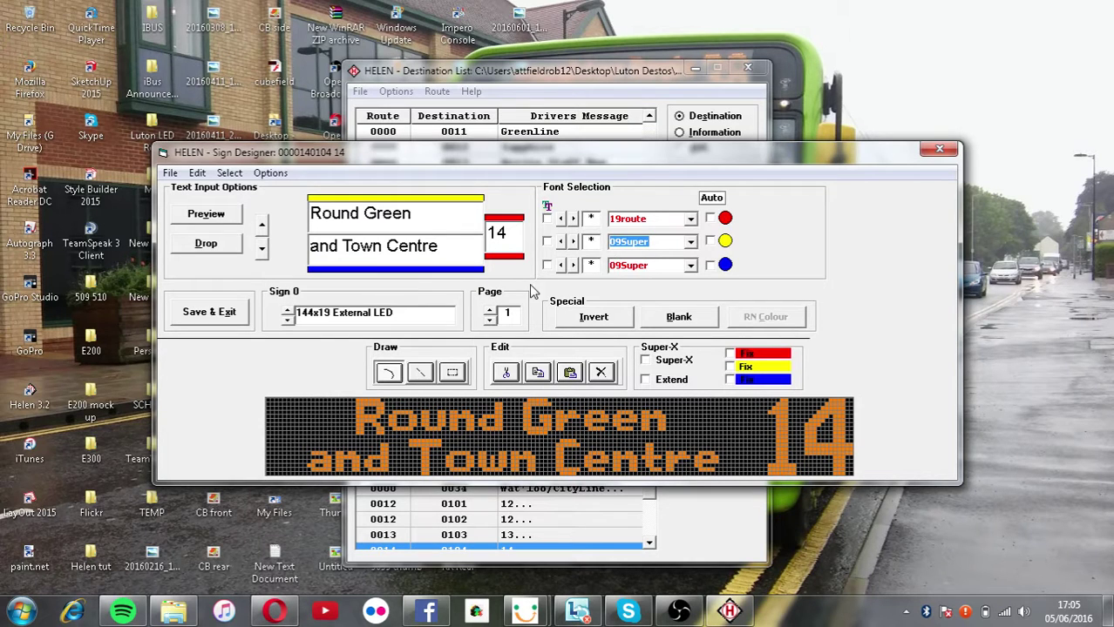
Check both pages of the route 14 Sign 1, then save the sign design.
left_click(288, 307)
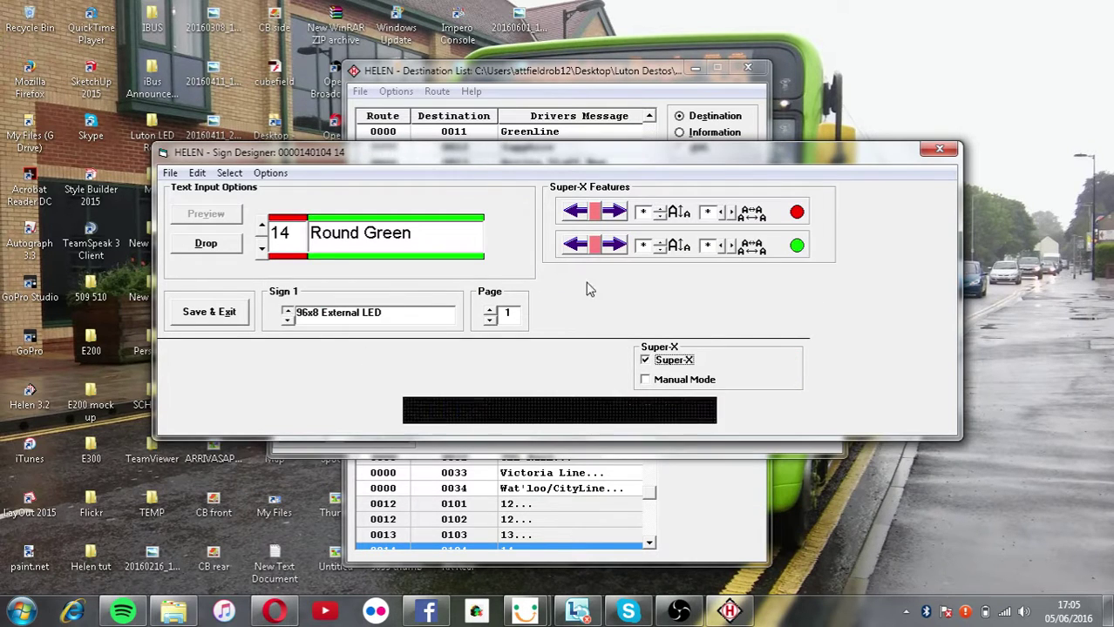
left_click(490, 310)
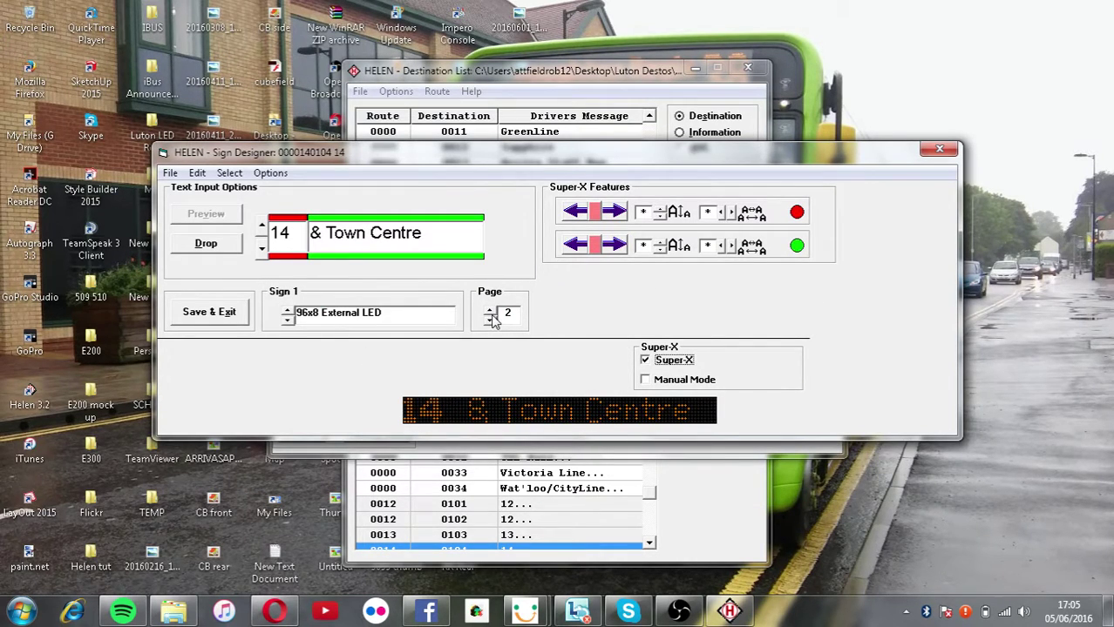
left_click(209, 312)
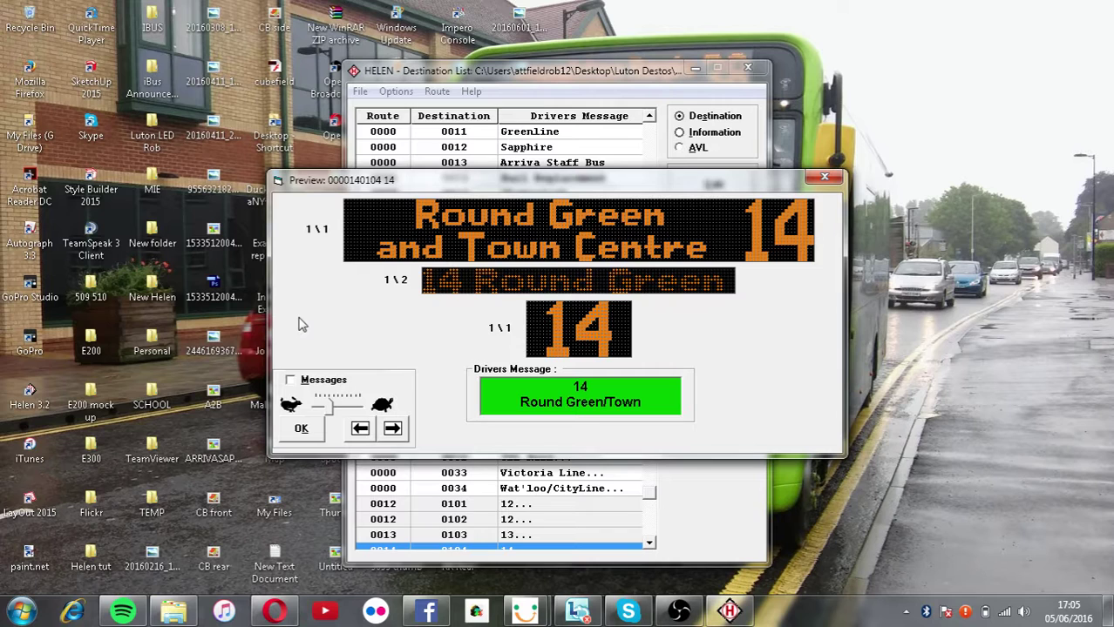
Set the route 14 Sign 2 font to 17route with a spacing value of 1.
double_click(558, 331)
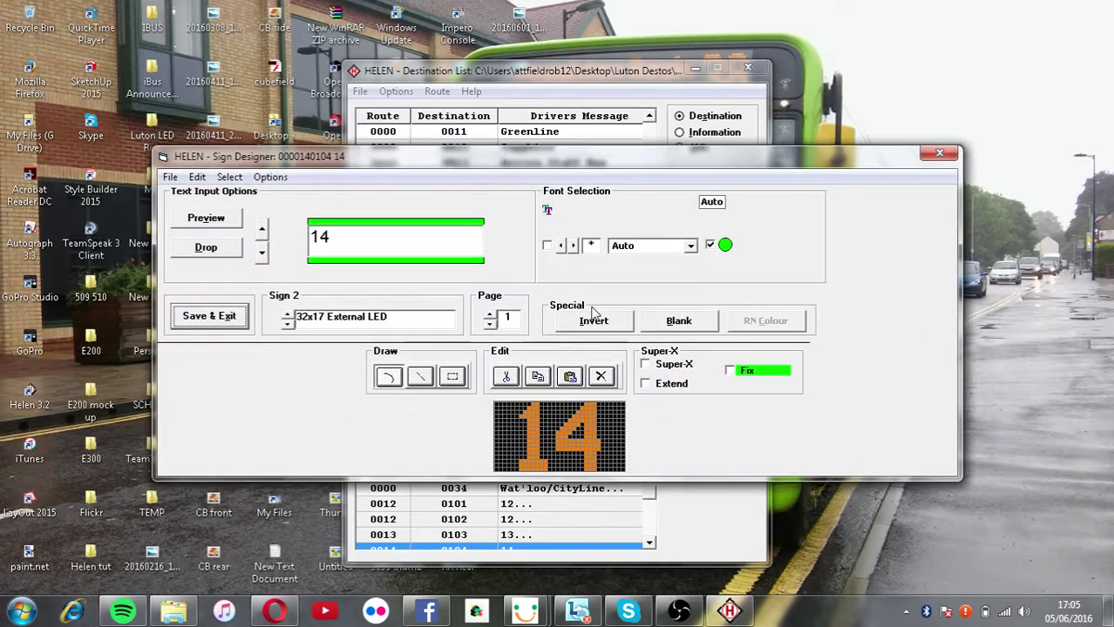
left_click(627, 246)
scroll(629, 259, "down", 2)
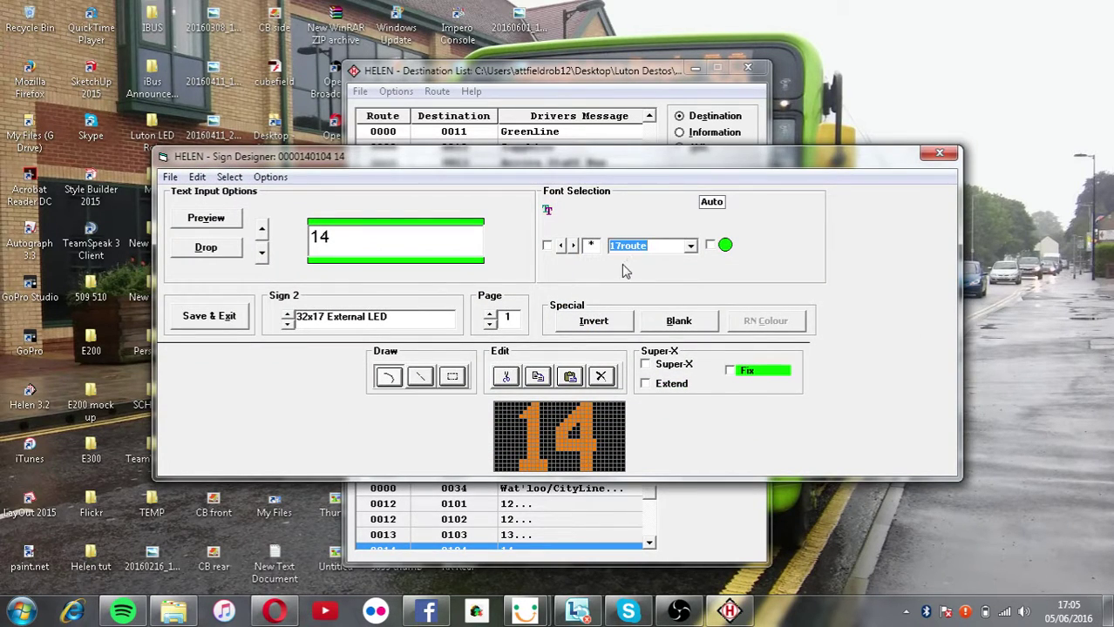
left_click(561, 247)
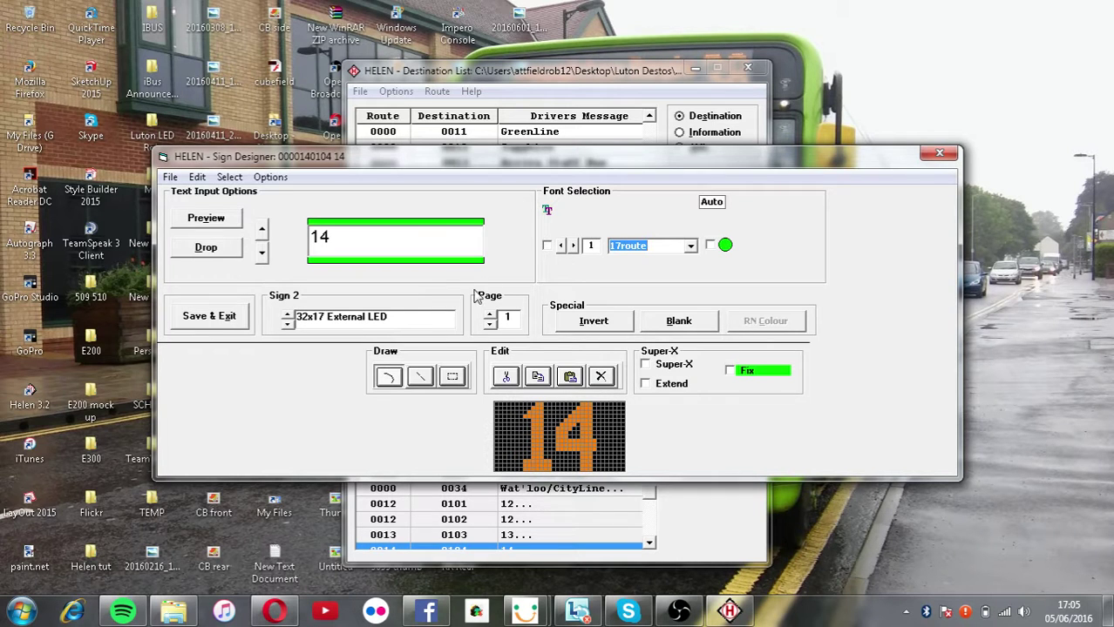
Save the route 14 sign design and close its preview to return to the destination list.
left_click(220, 322)
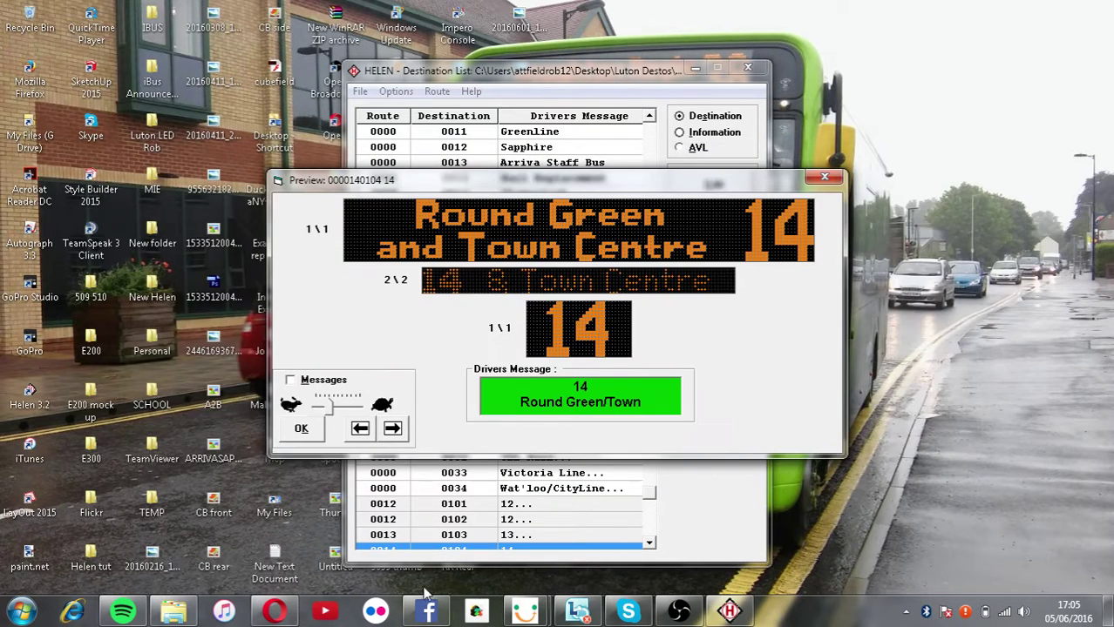
left_click(302, 429)
scroll(651, 510, "down", 1)
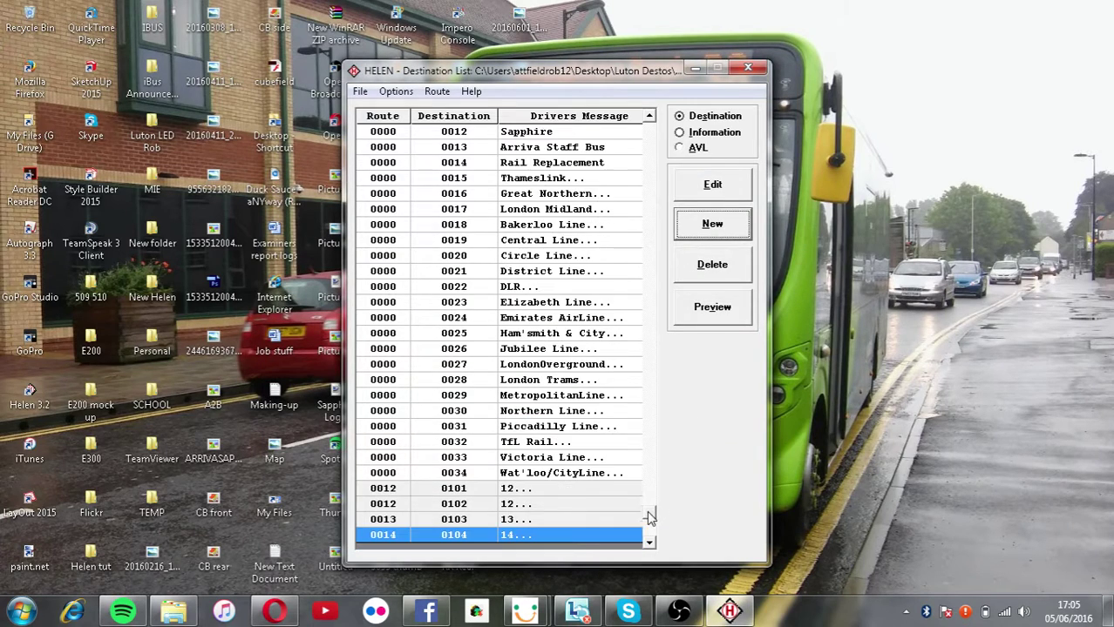
Switch to the traveline south east site, close the Stopsley timetable and open the route 23 timetable.
mouse_move(524, 612)
left_click(576, 563)
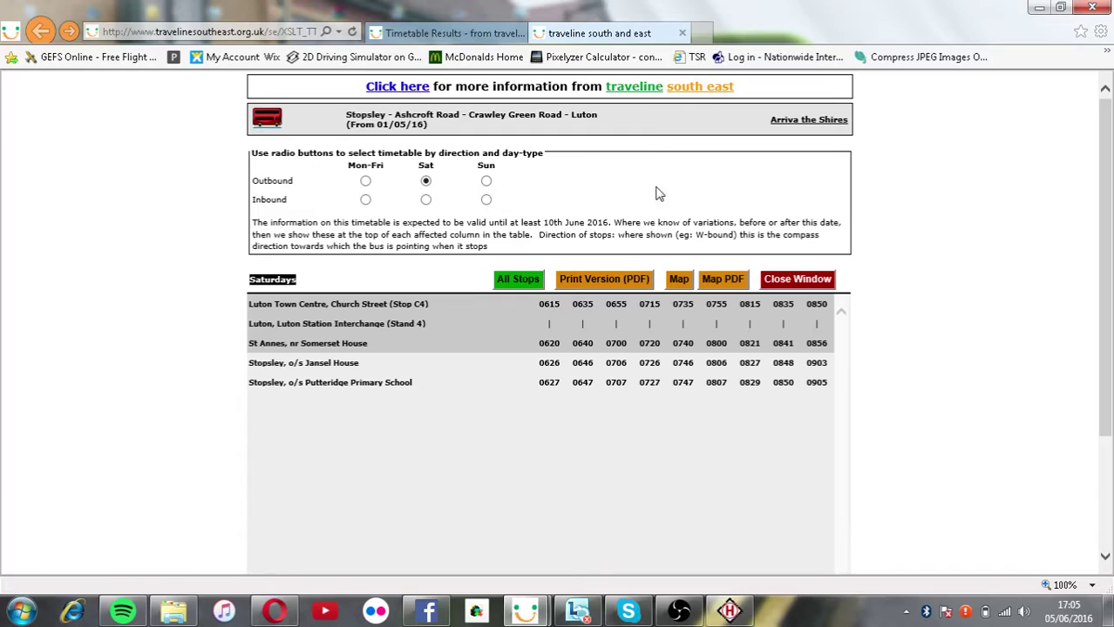
left_click(685, 33)
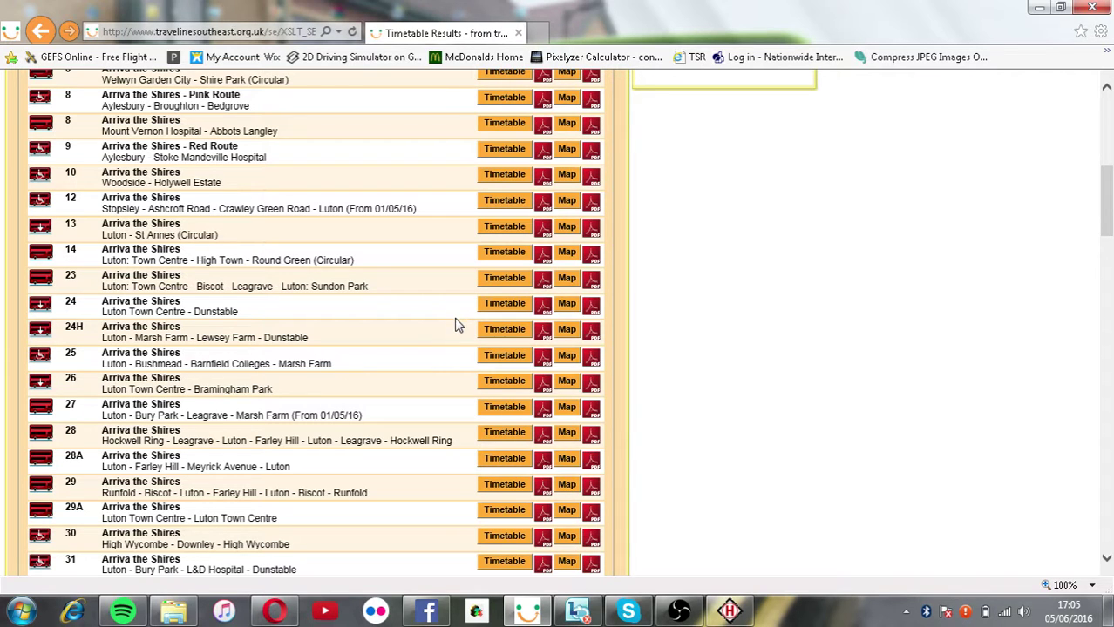
left_click(505, 286)
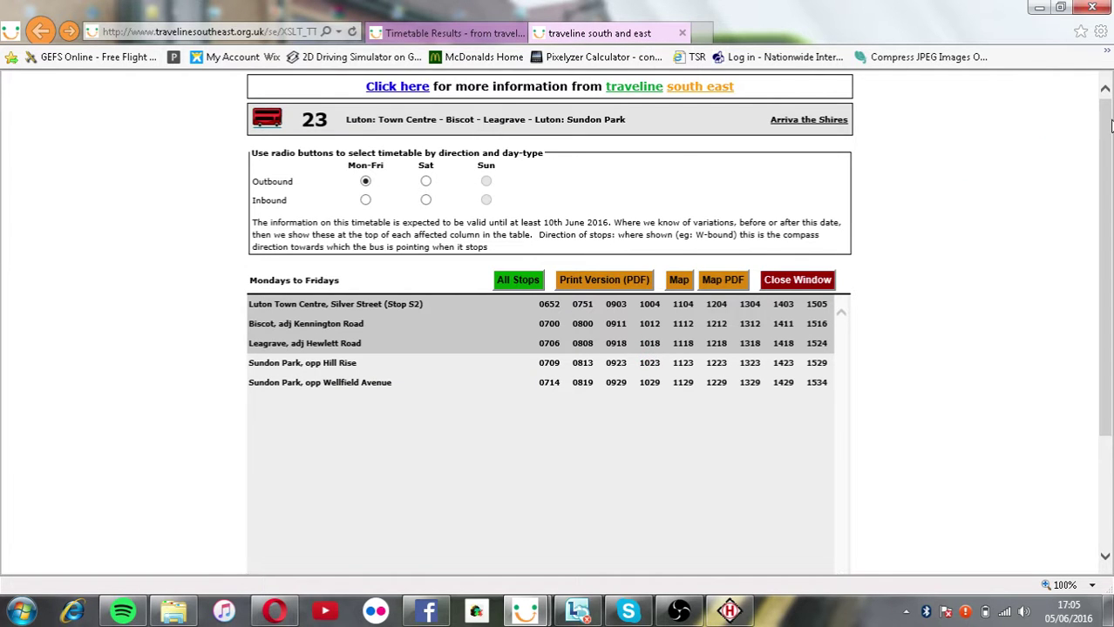
Examine the route 23 outbound timetables for Monday to Friday and Saturday for their stops and final destination.
left_click_drag(1104, 127, 1105, 136)
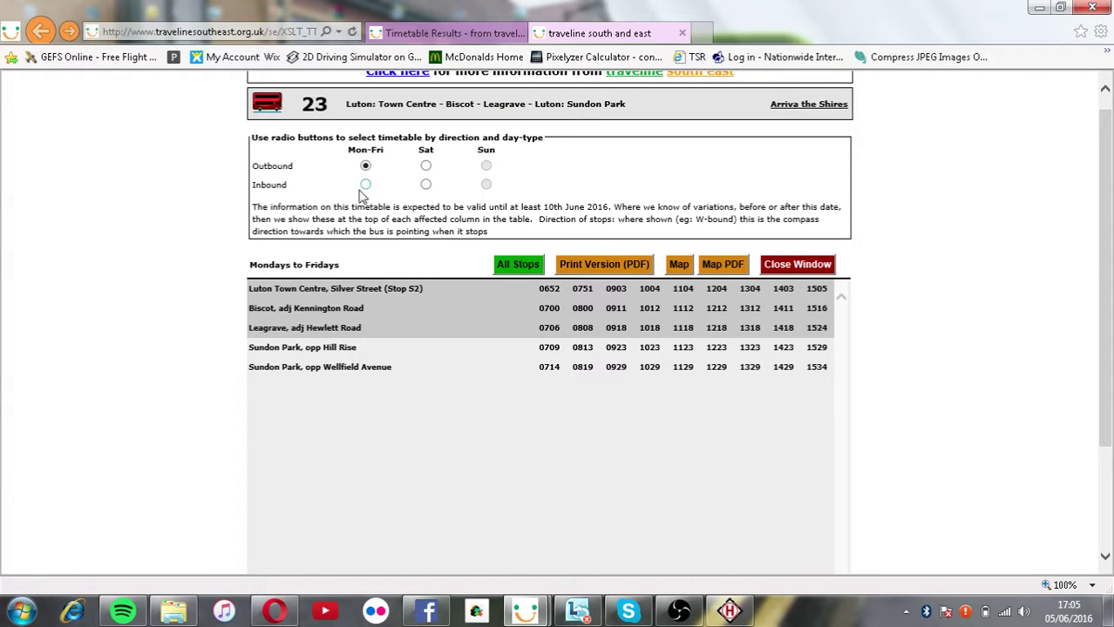
left_click(365, 185)
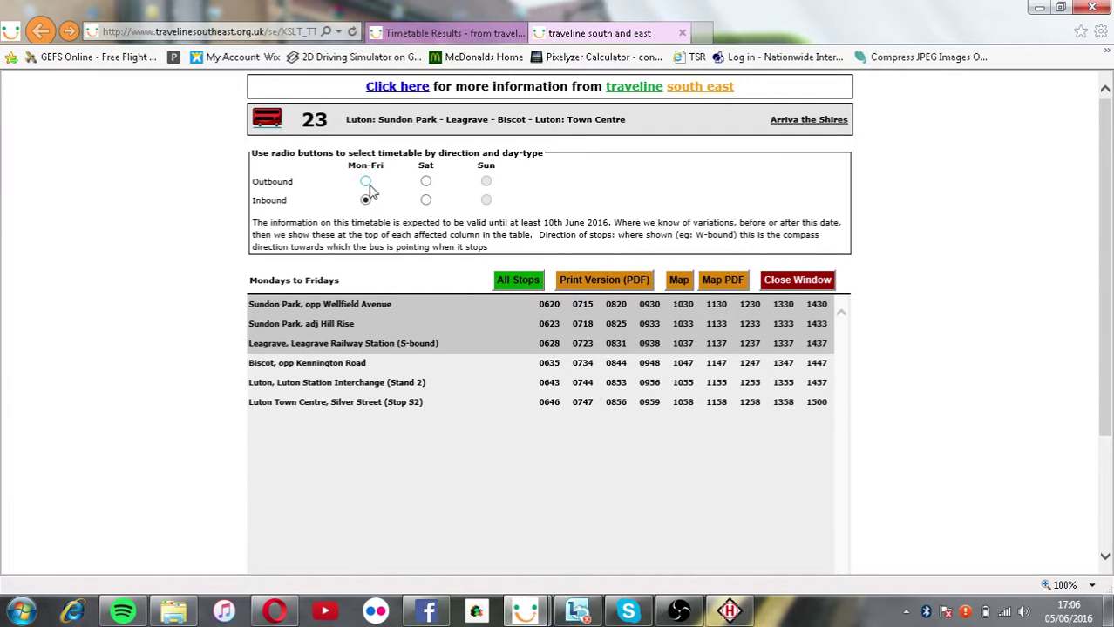
left_click(366, 182)
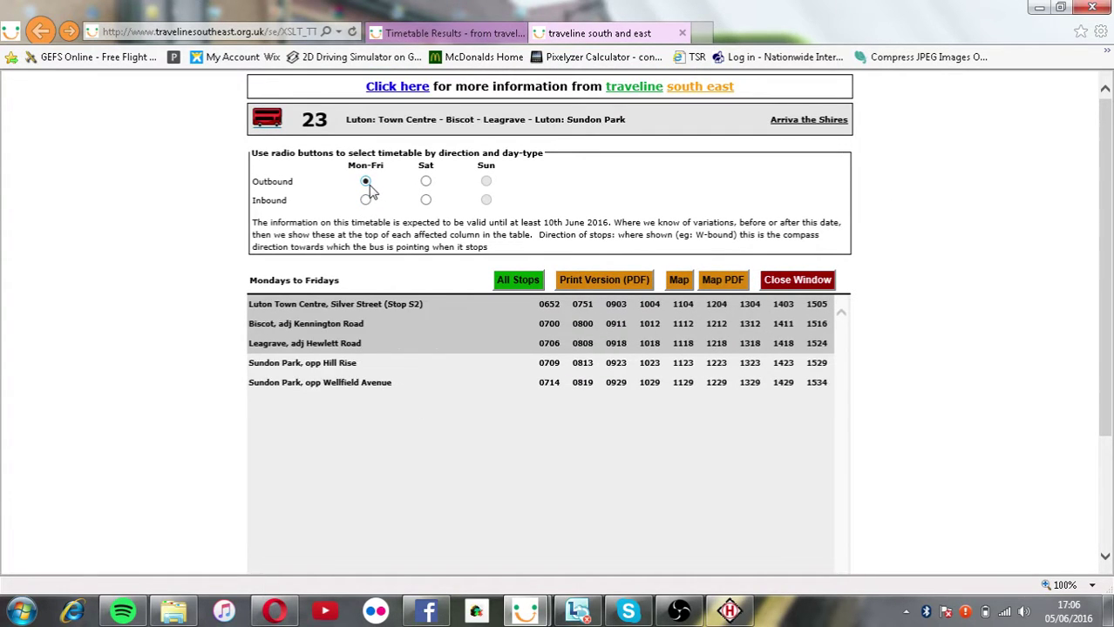
left_click_drag(1105, 273, 1105, 368)
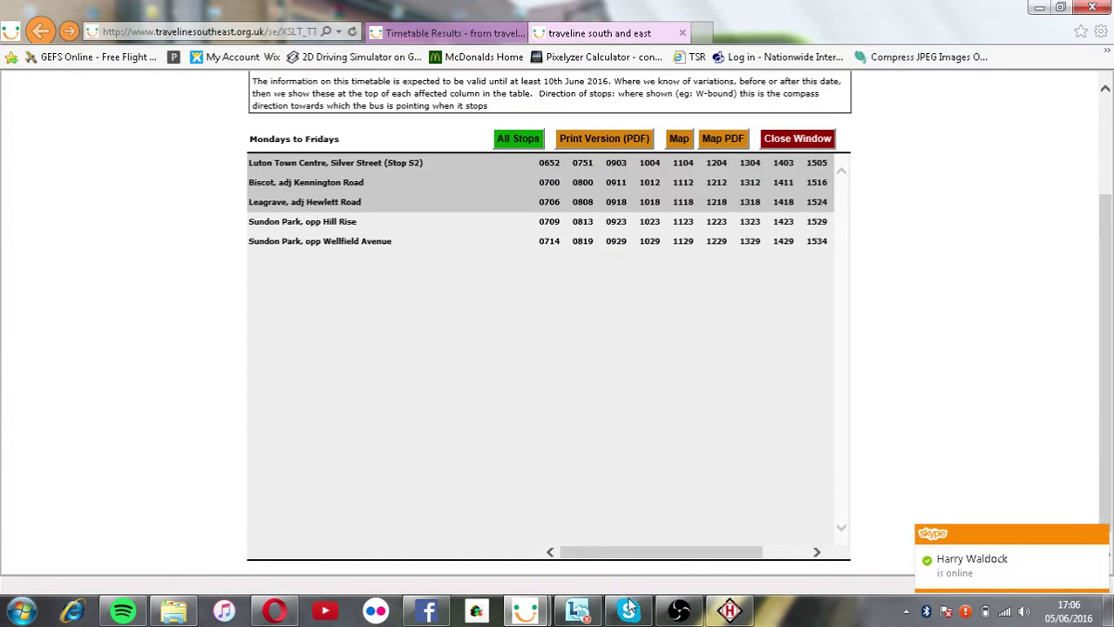
mouse_move(705, 554)
left_mouse_down()
mouse_move(691, 562)
mouse_move(725, 562)
mouse_move(723, 549)
left_mouse_up()
scroll(1100, 329, "up", 2)
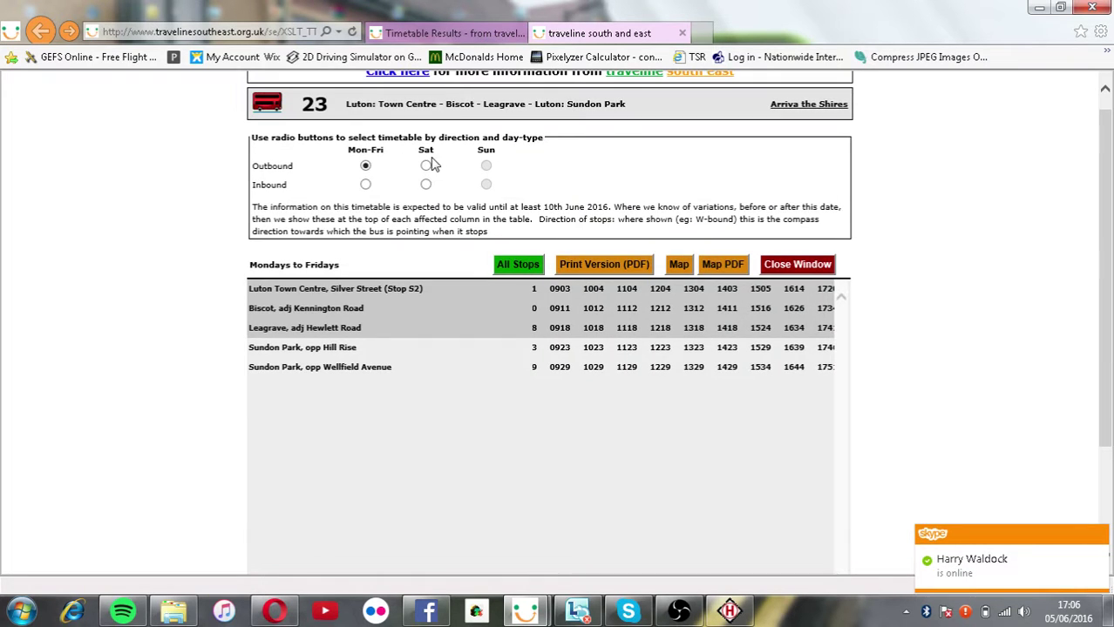
left_click(425, 165)
scroll(1097, 331, "down", 3)
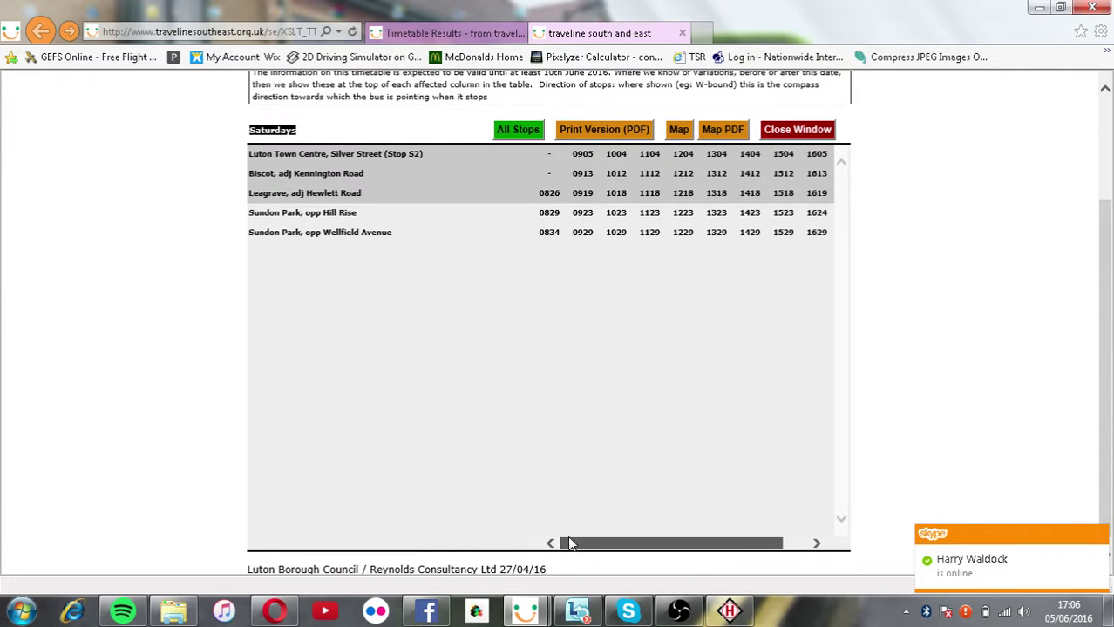
scroll(1105, 275, "up", 3)
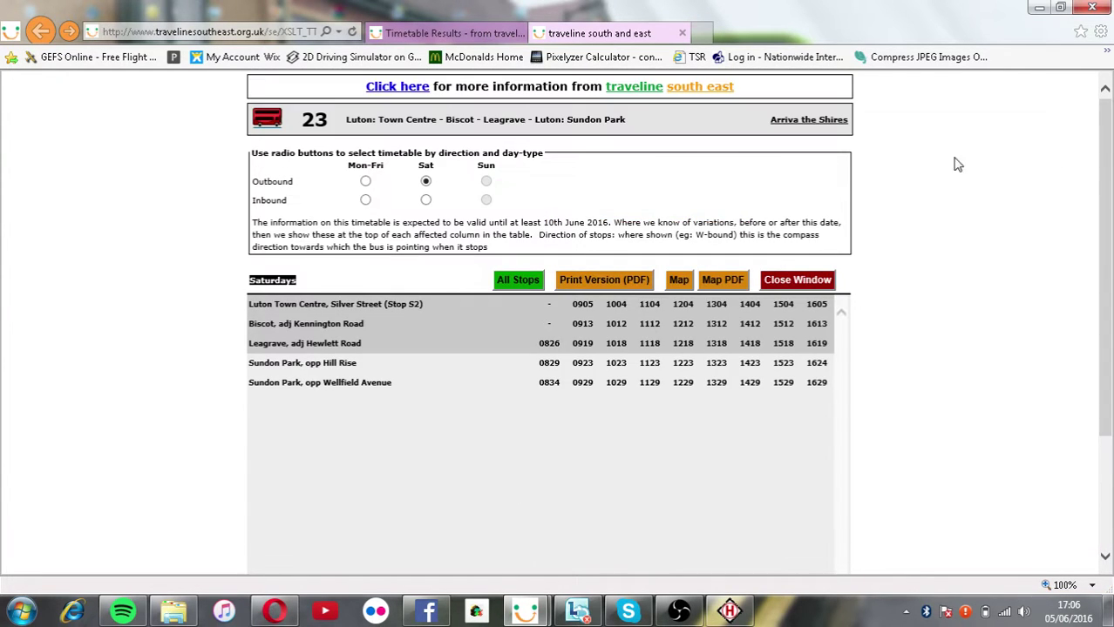
Examine the route 23 inbound timetables for Saturday and Monday to Friday.
left_click(426, 199)
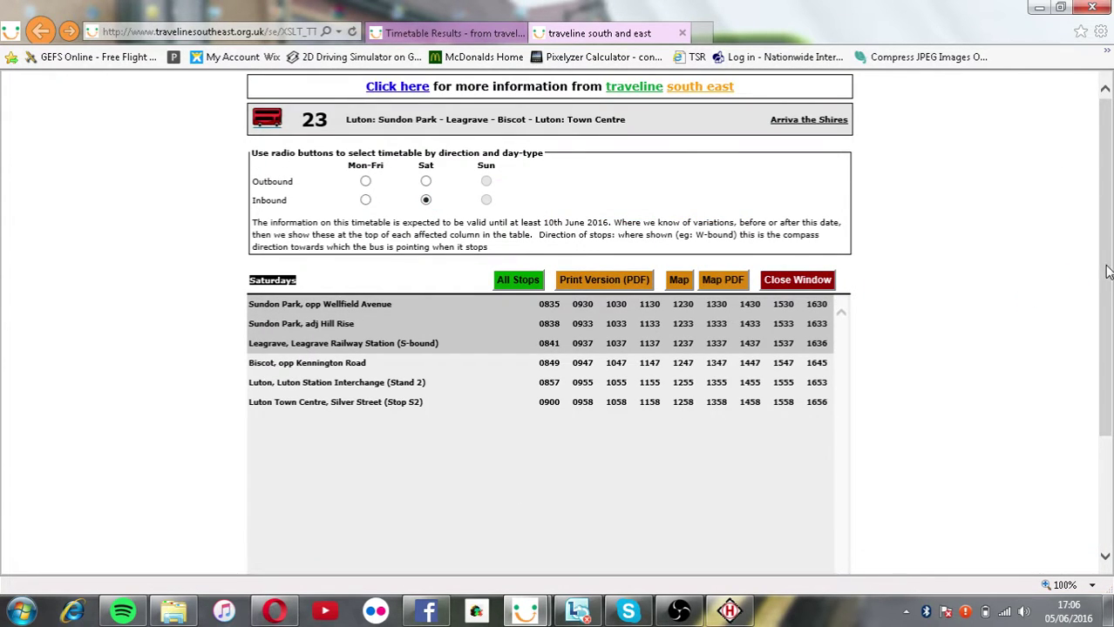
scroll(1107, 273, "down", 3)
scroll(1107, 392, "up", 3)
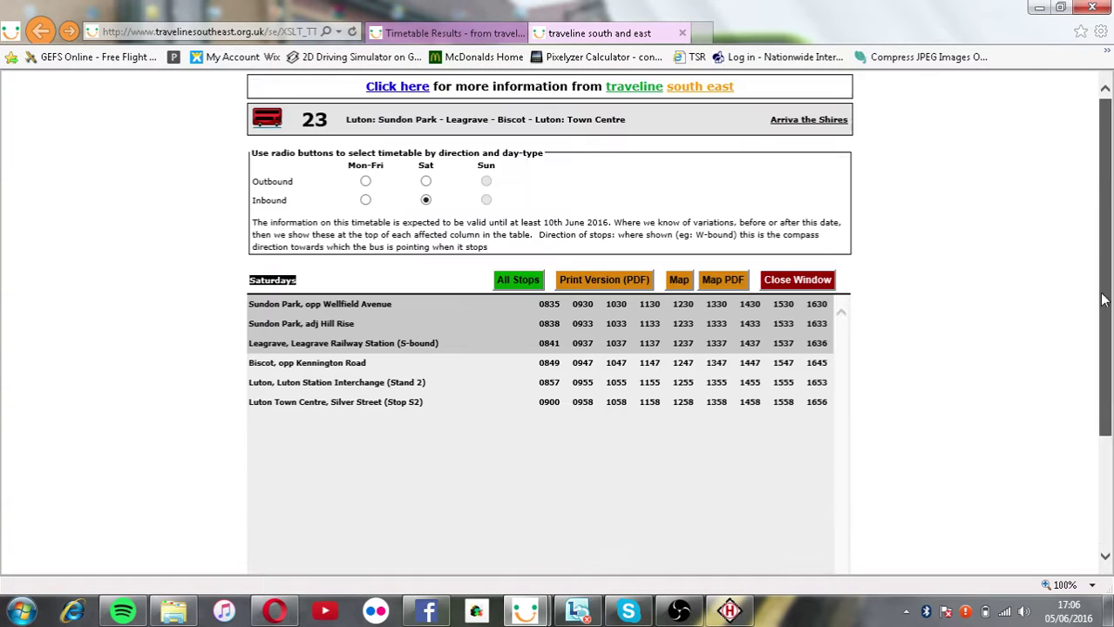
left_click(365, 199)
scroll(1111, 305, "down", 3)
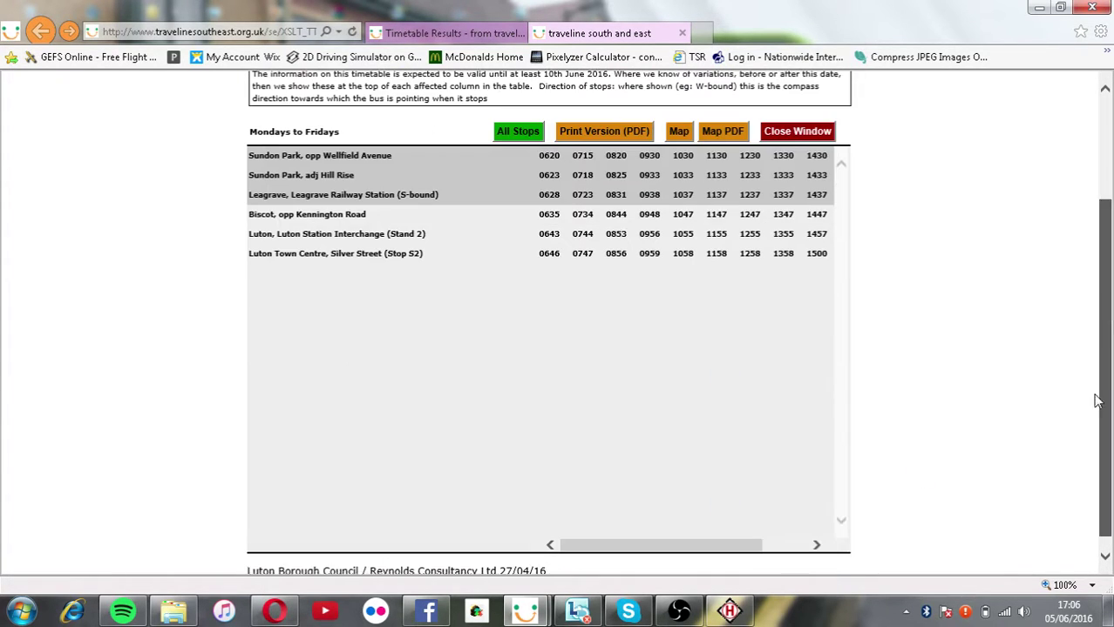
left_click_drag(616, 545, 716, 550)
scroll(1106, 419, "up", 3)
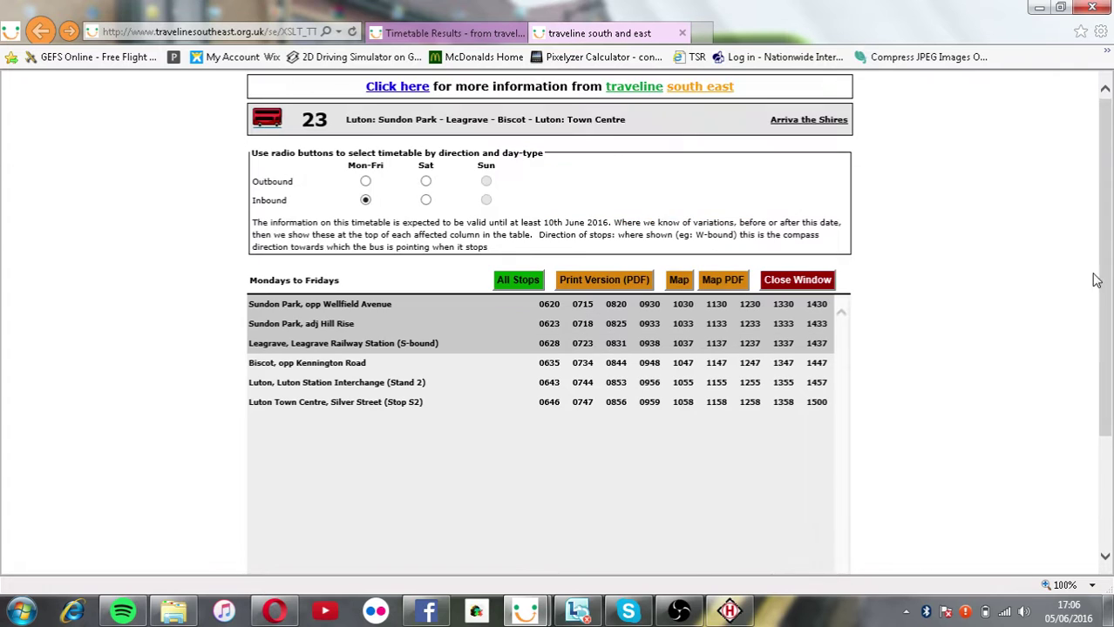
Switch to HELEN and create a new destination entry with route code 0023 and destination code 0105.
left_click(730, 612)
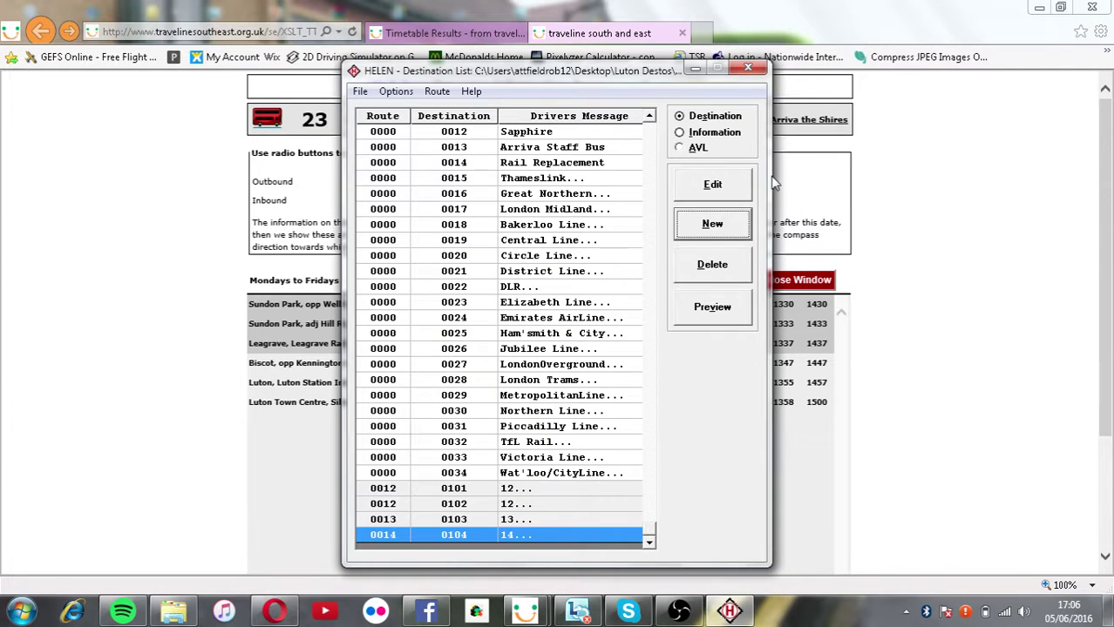
left_click(711, 231)
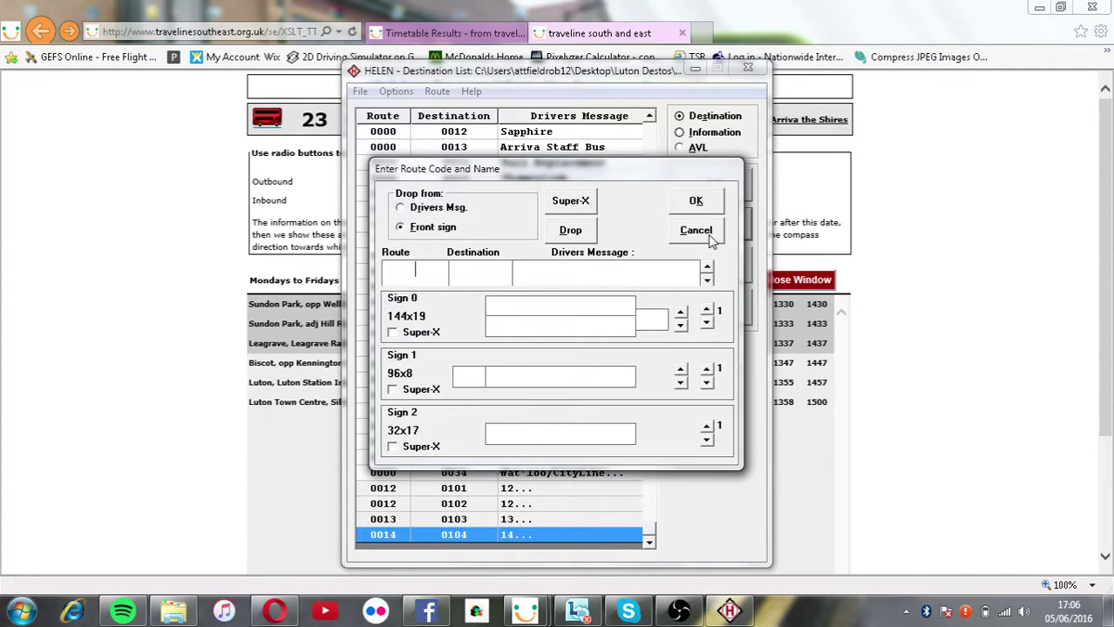
type("0023")
key("Tab")
type("105")
key("Tab")
Set the drivers message of the route 0023 entry to Sundon Park.
type("23")
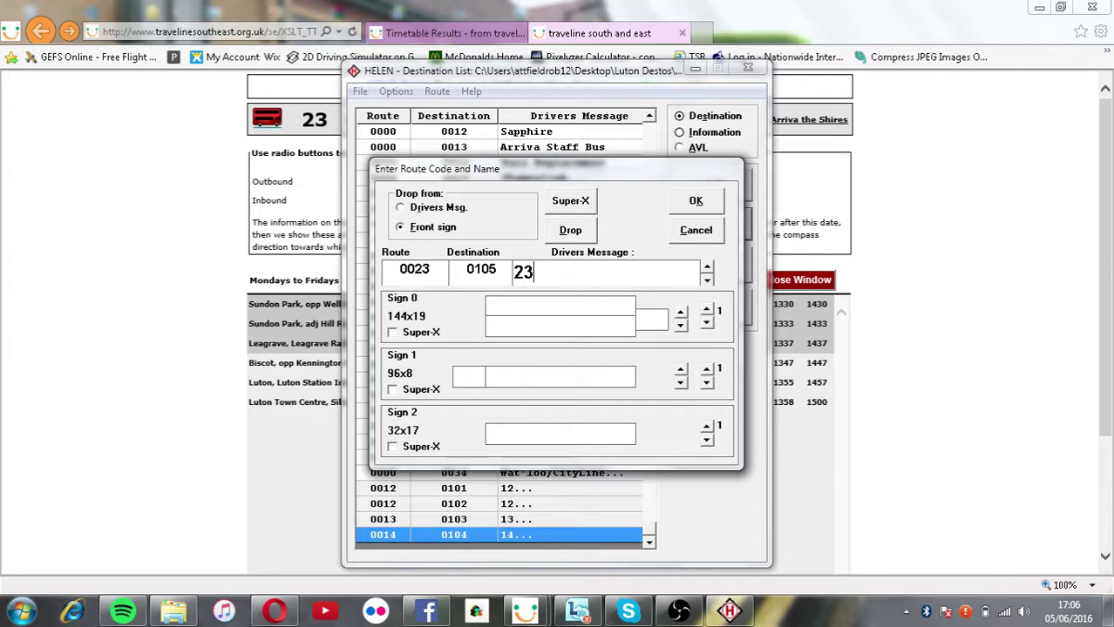
key("BackSpace")
key("BackSpace")
type("Sundpn")
key("BackSpace")
key("BackSpace")
type("on Park")
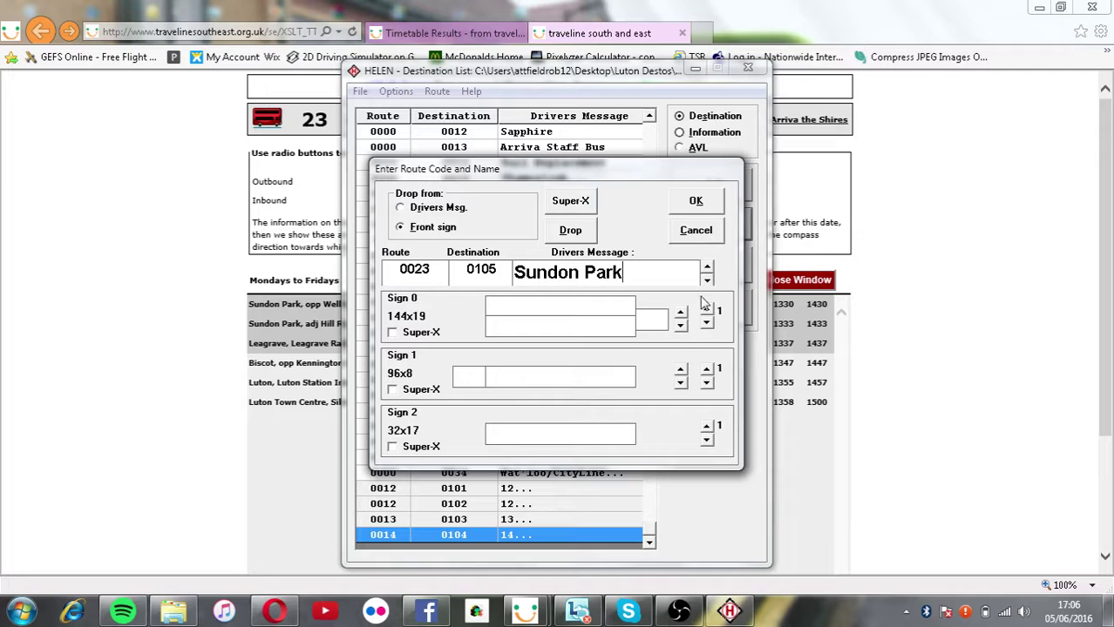
Enter route number 23 and Sundon Park as the first destination line for Sign 0.
key("Tab")
type("Sundon")
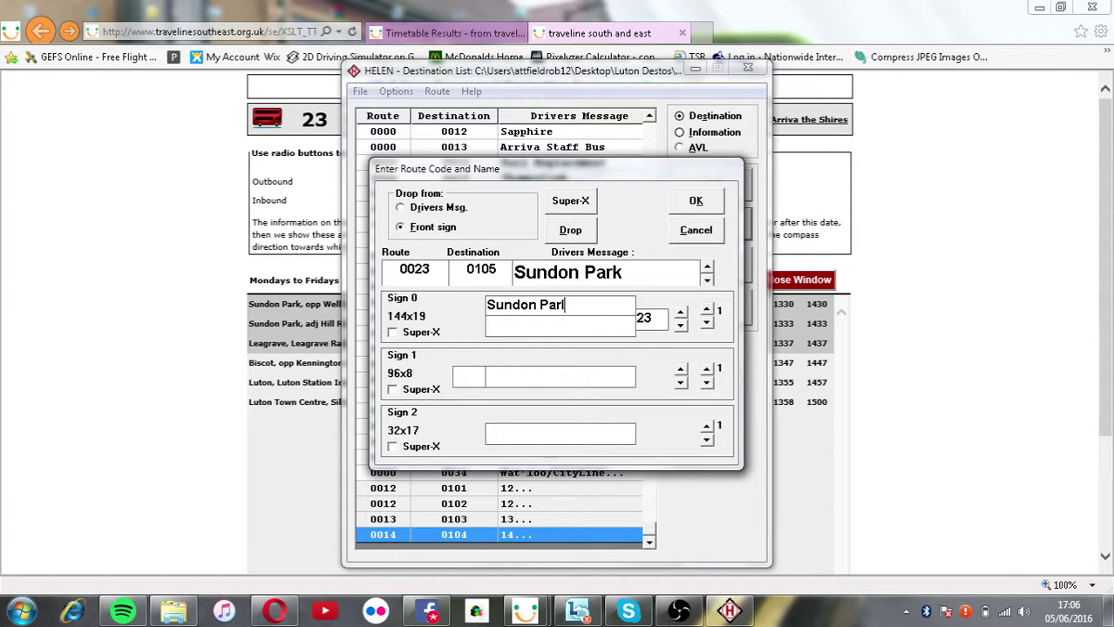
type("Park")
key("Return")
Switch to Facebook, check the recent messages and notifications, and open the On The Shires Buses page inbox.
key("alt+Tab")
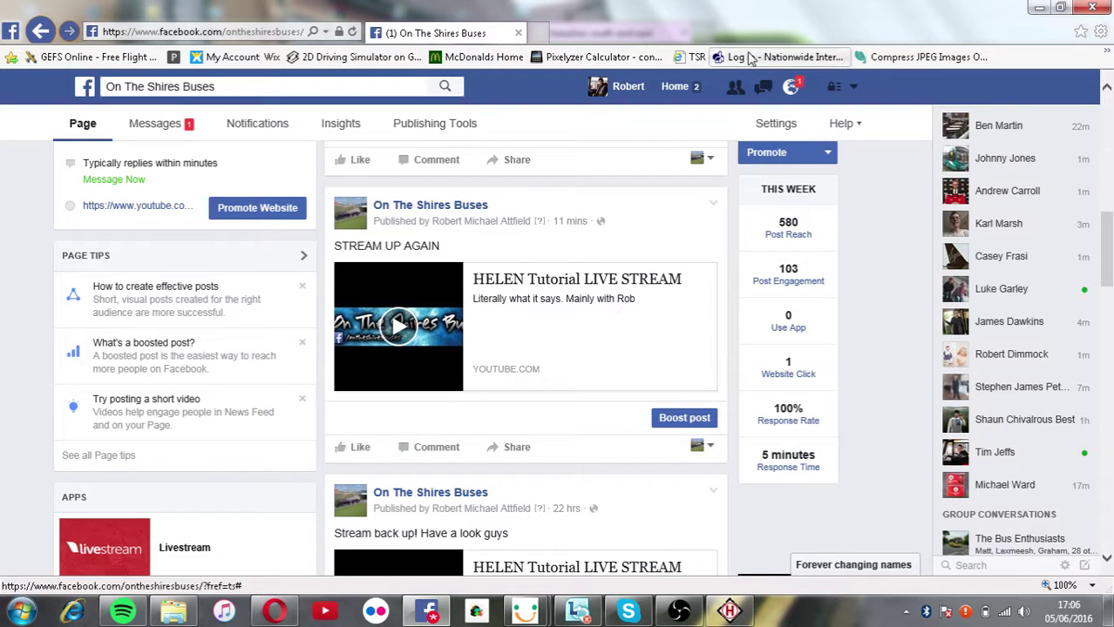
left_click(764, 89)
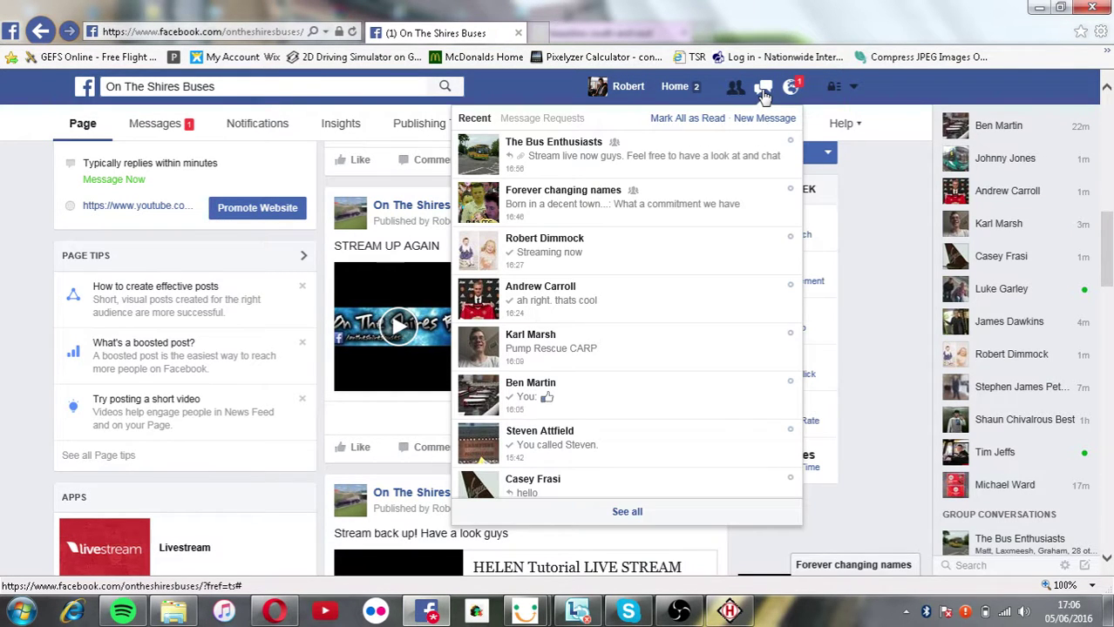
left_click(735, 154)
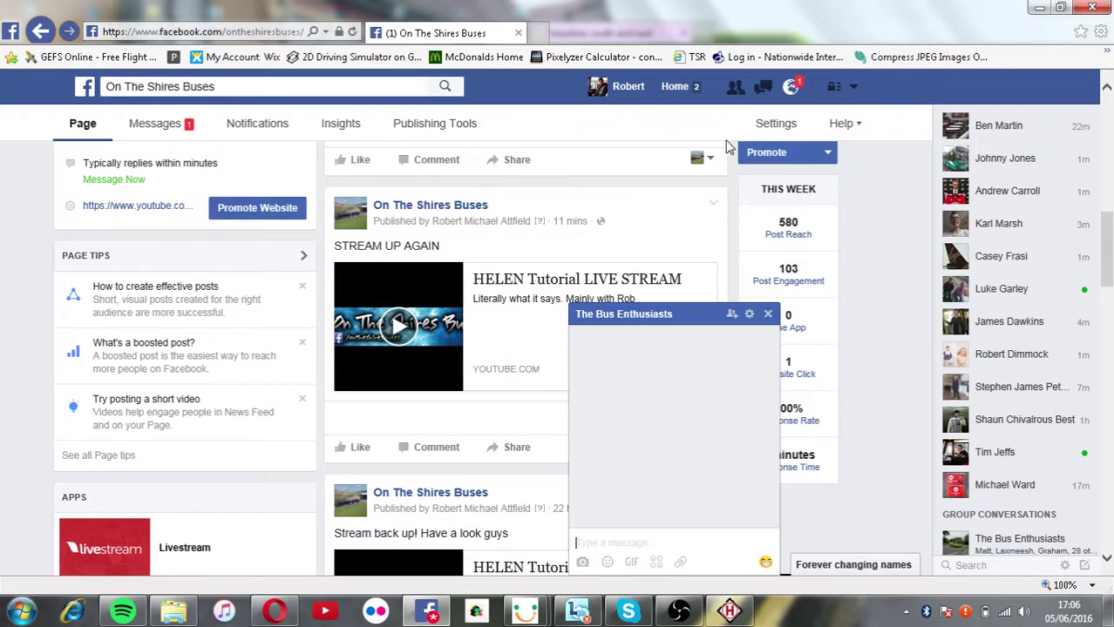
left_click(695, 318)
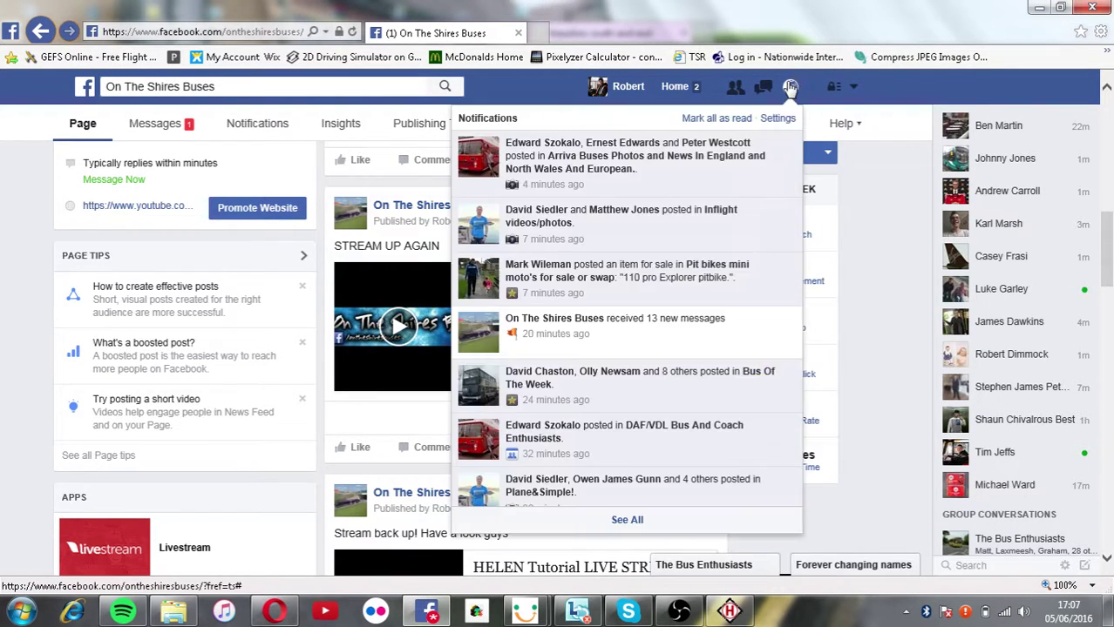
left_click(790, 87)
left_click(791, 87)
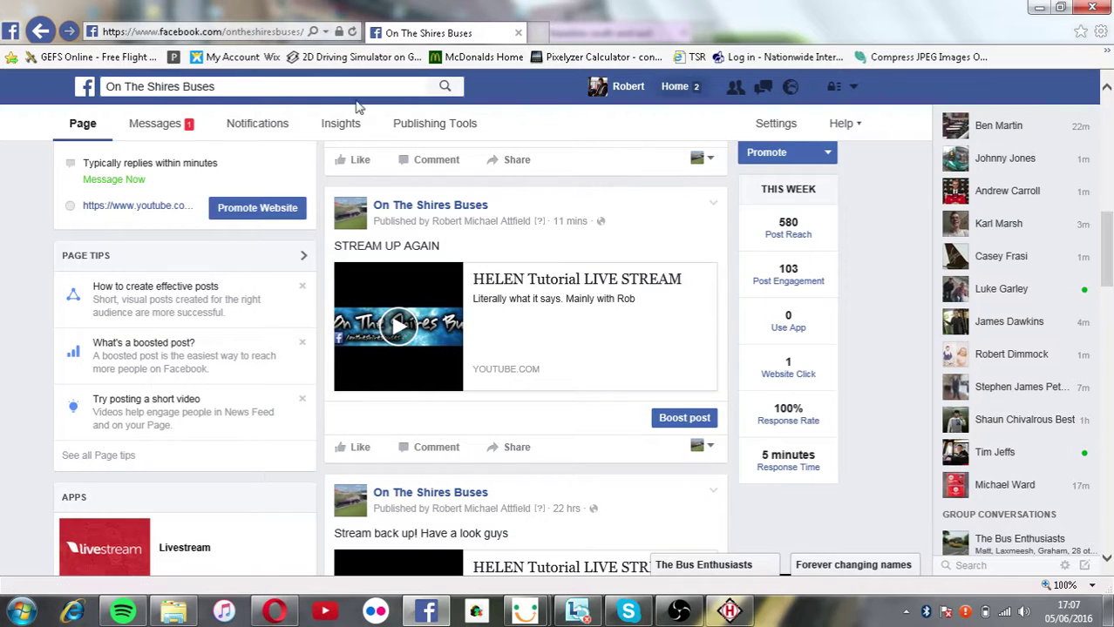
left_click(157, 125)
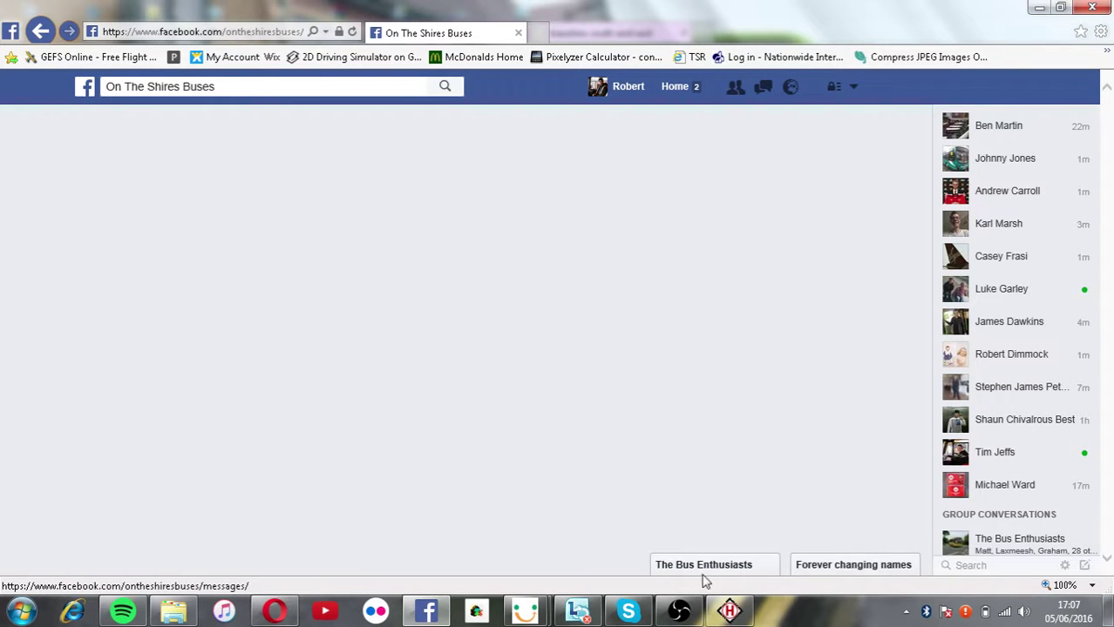
Review the newest page conversation and send the reply "im on now if you want to chat :)".
left_click(730, 611)
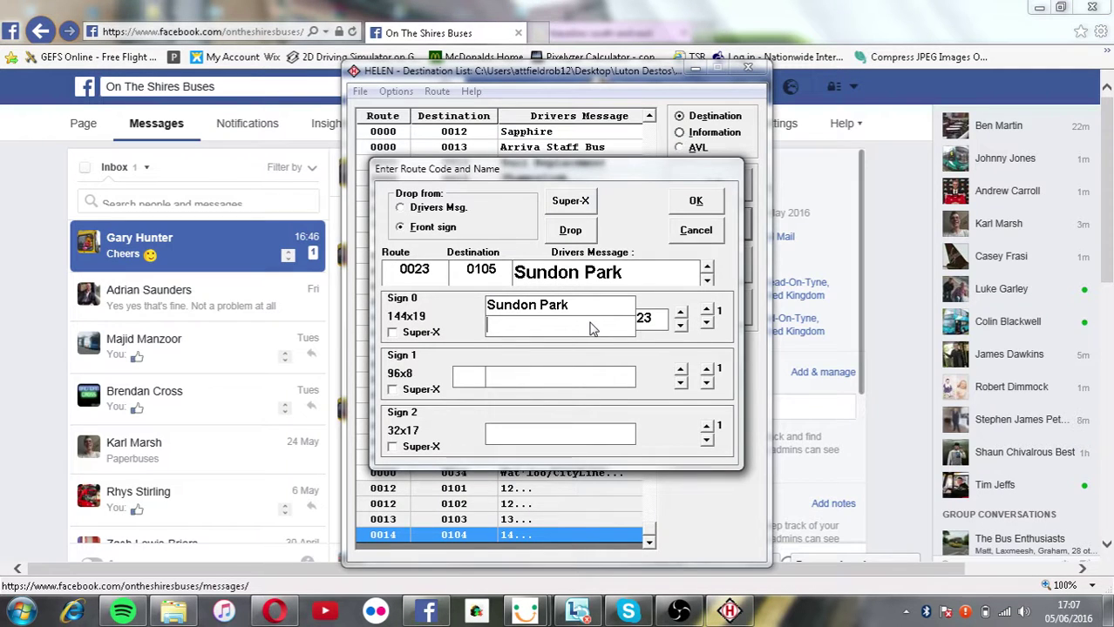
key("alt+Tab")
scroll(488, 453, "up", 5)
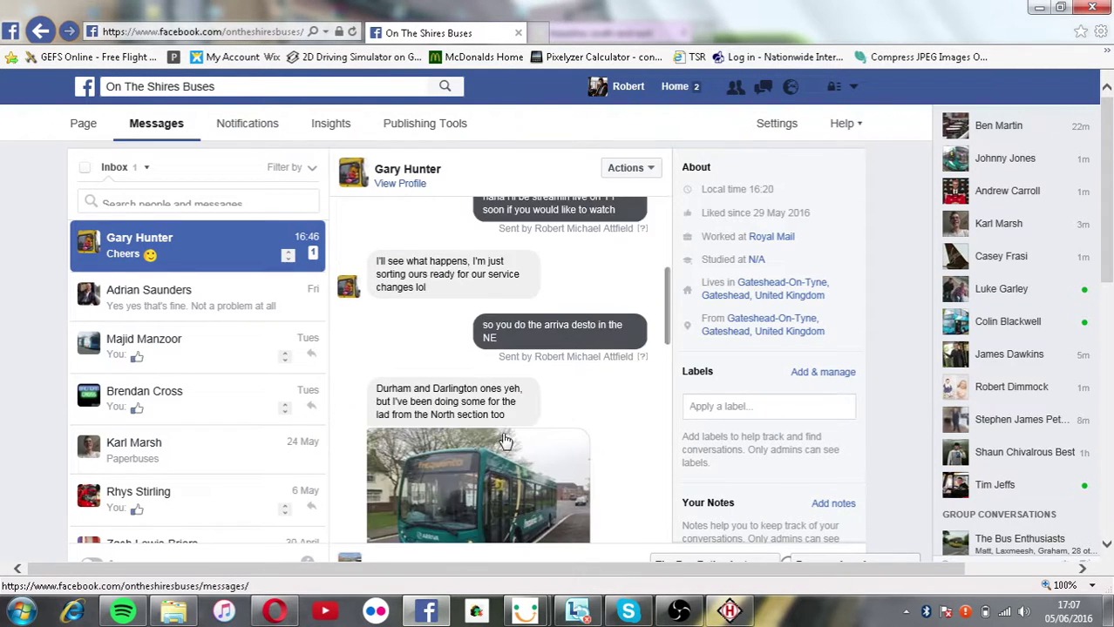
scroll(504, 442, "down", 8)
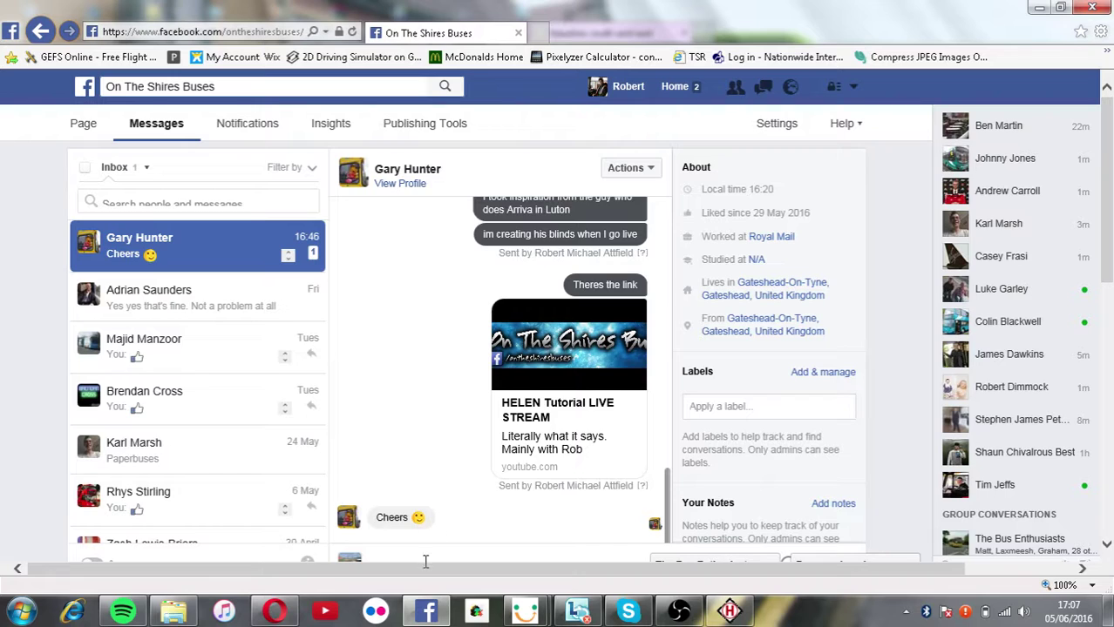
left_click(425, 562)
type("u")
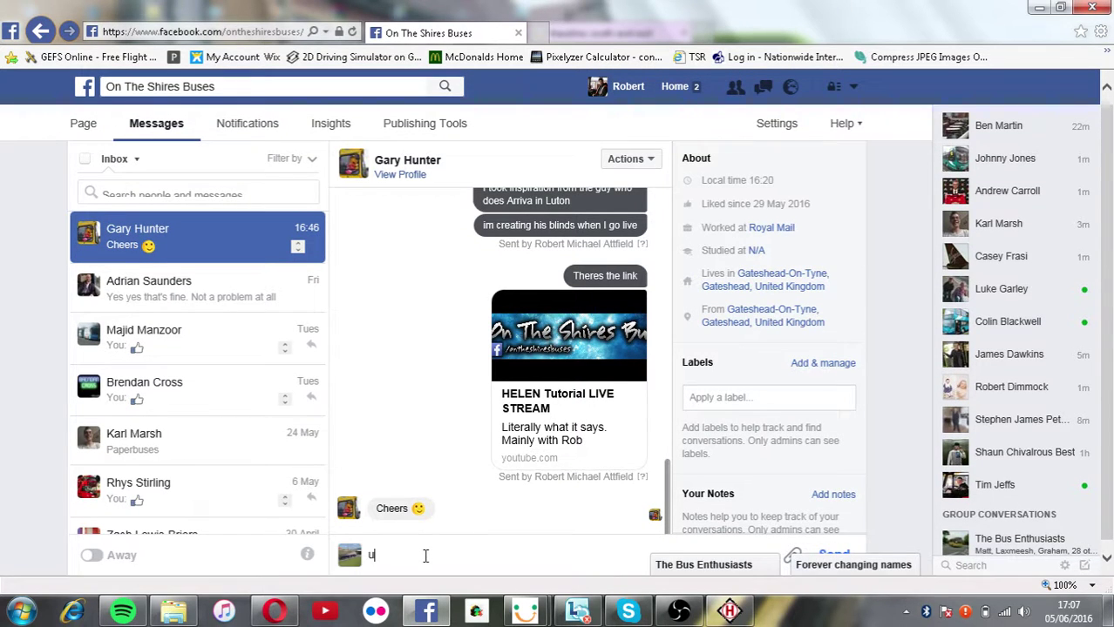
key("BackSpace")
type("im on")
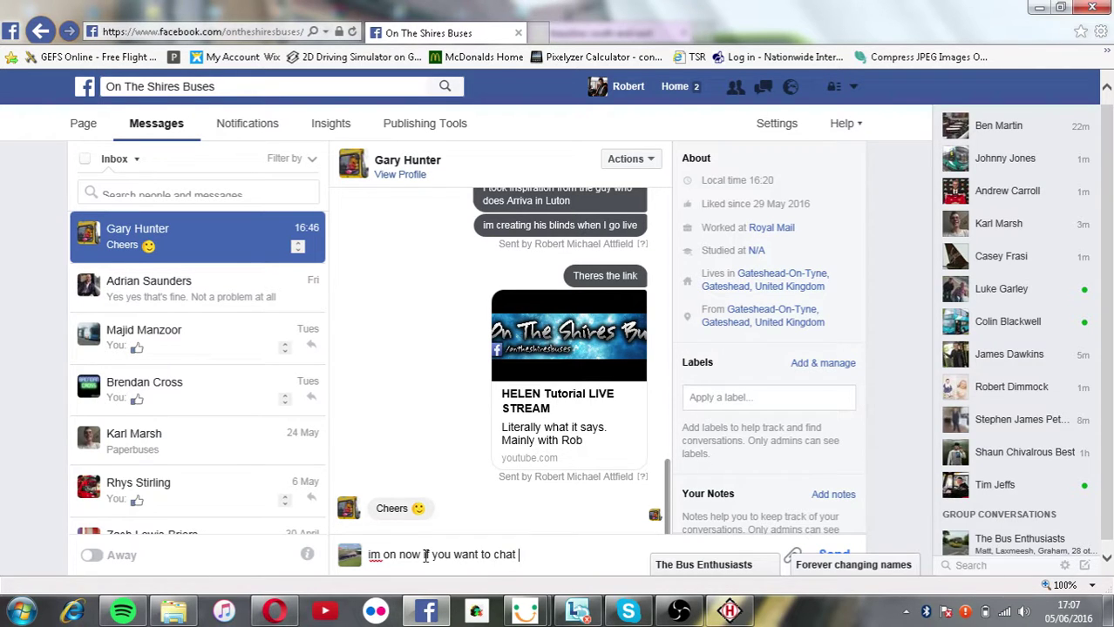
type("now if you want to chat :)")
key("Return")
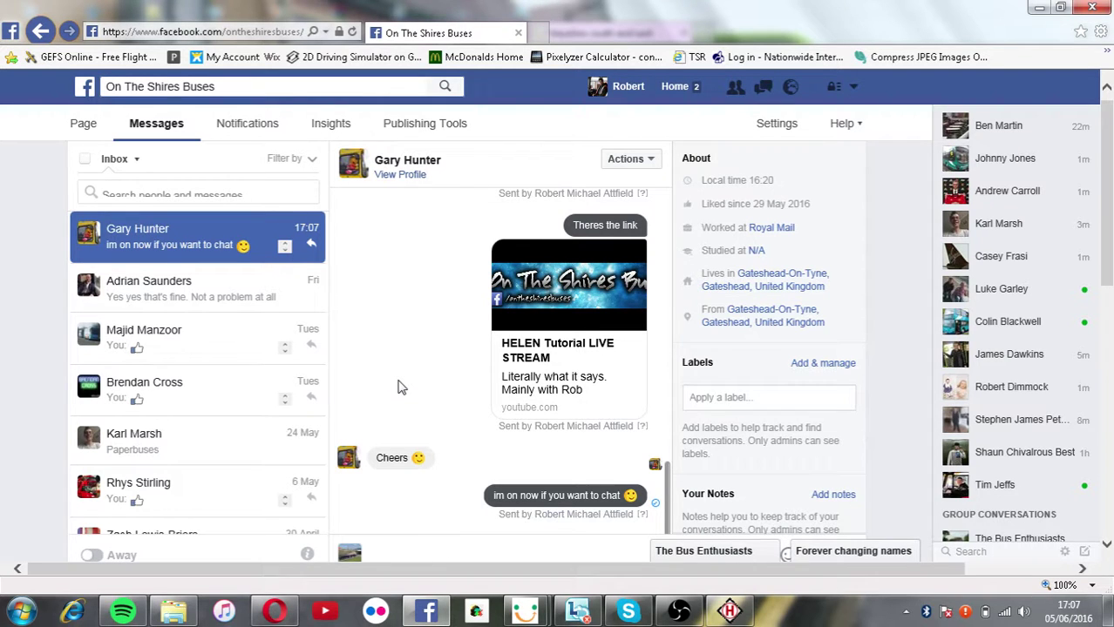
Open the Tuesday conversation about help with a video and send "live streaming on Helen if you want to watch".
left_click(200, 388)
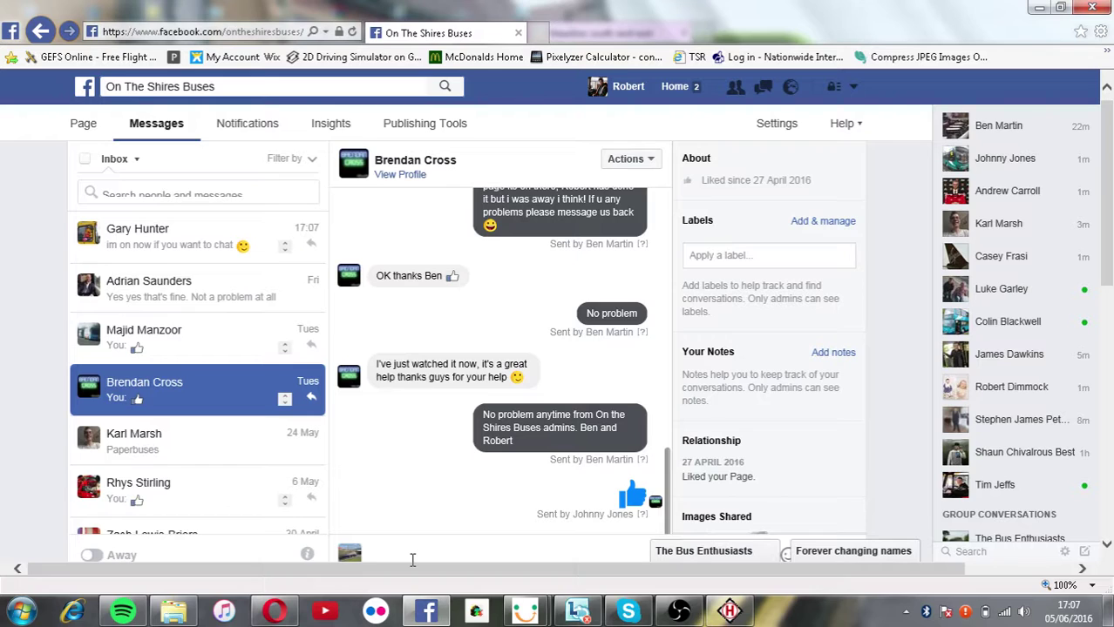
left_click(412, 560)
type("I")
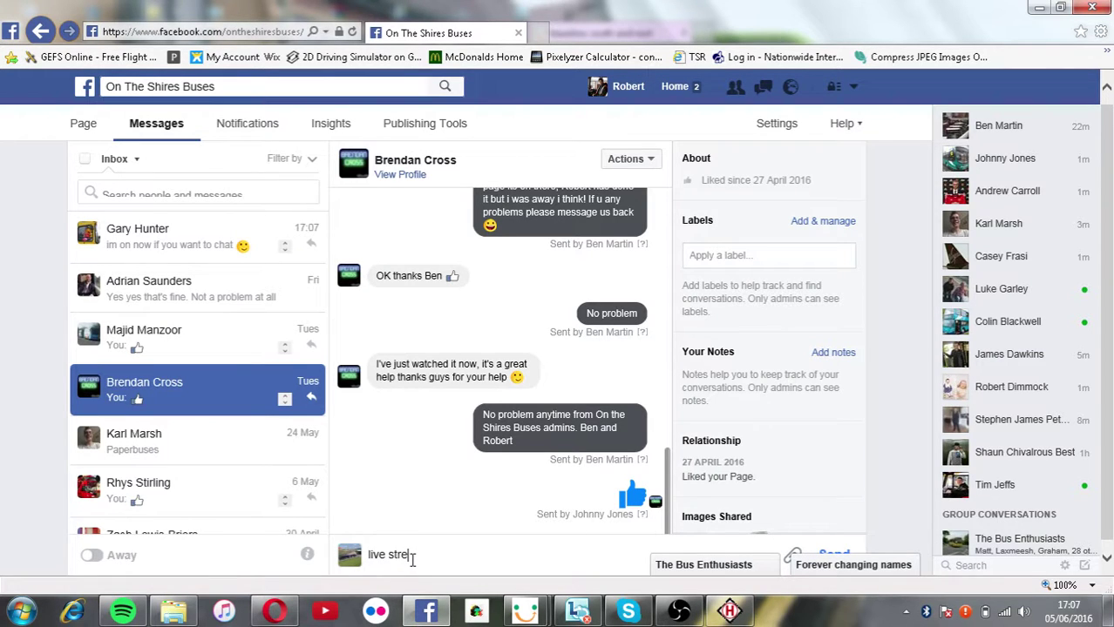
type("en if you want to watch")
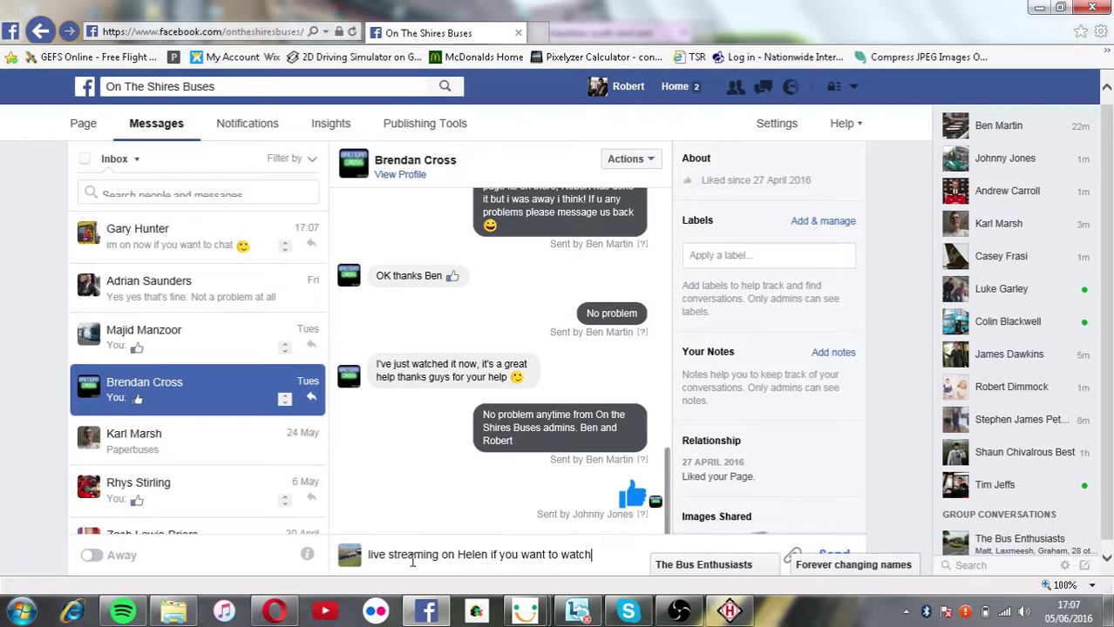
key("Return")
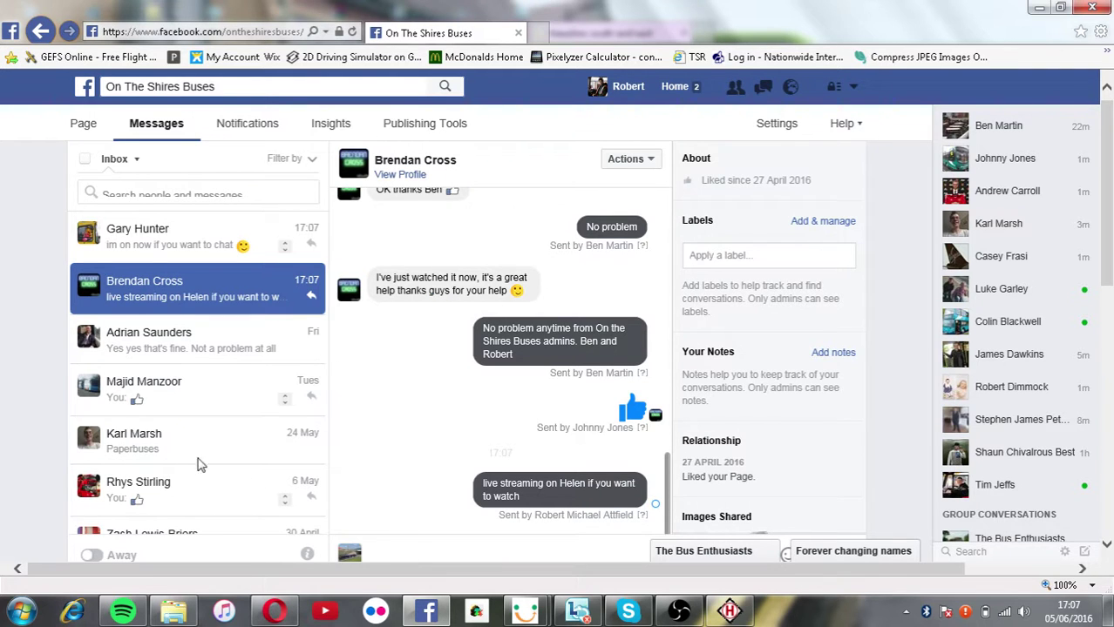
Send "streaming on HELEN if you want to watch. Link is on the page" in the destination info conversation and return to the Facebook home feed.
left_click(227, 393)
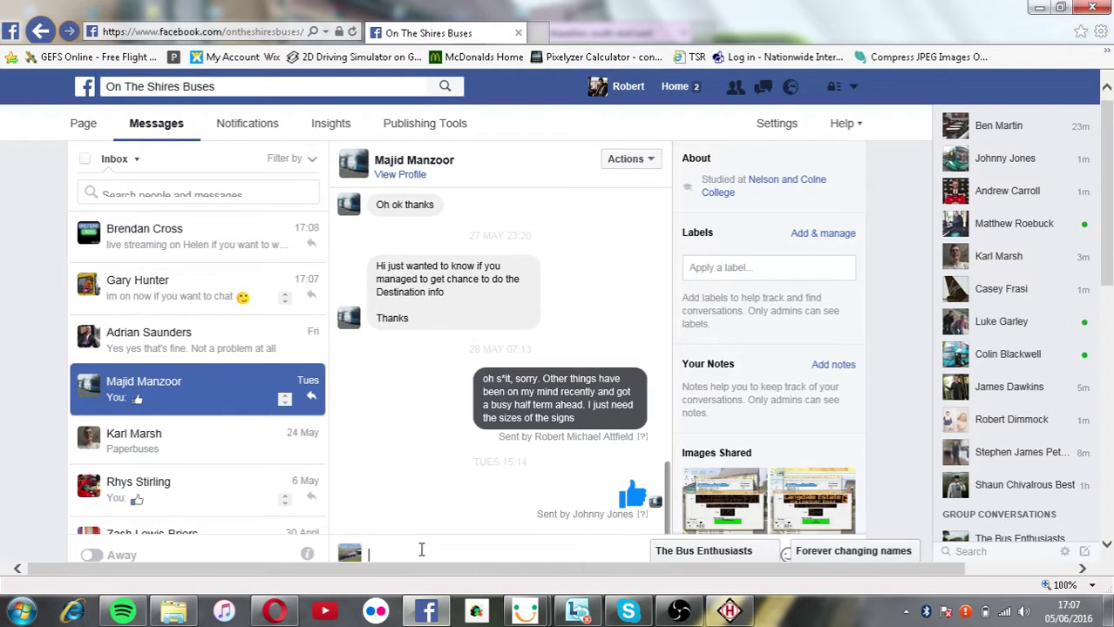
type("streaming on H")
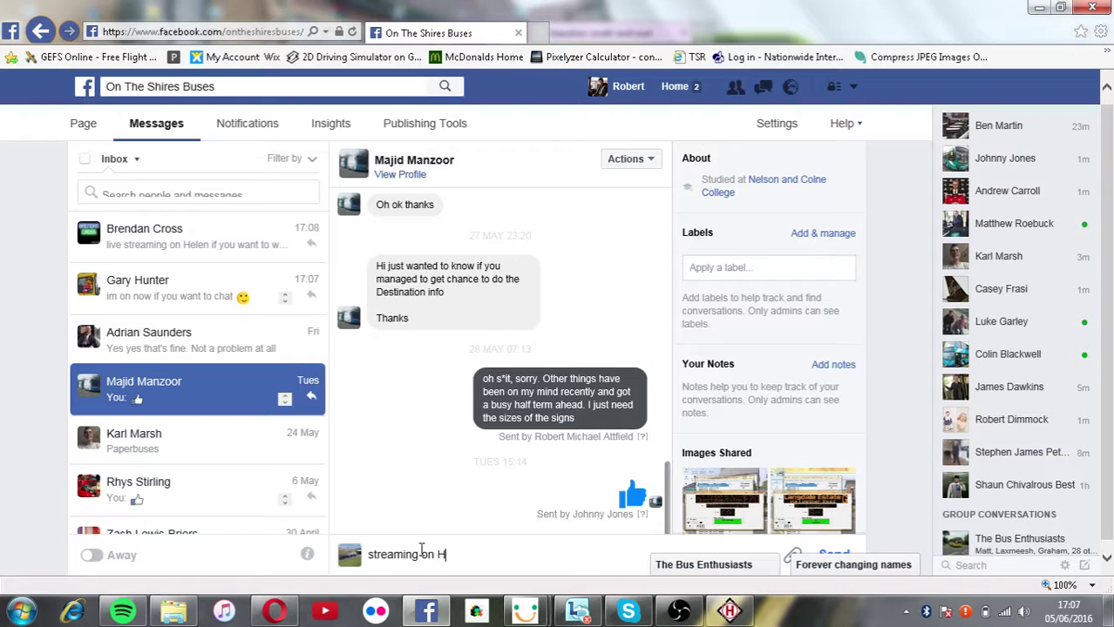
type("LE")
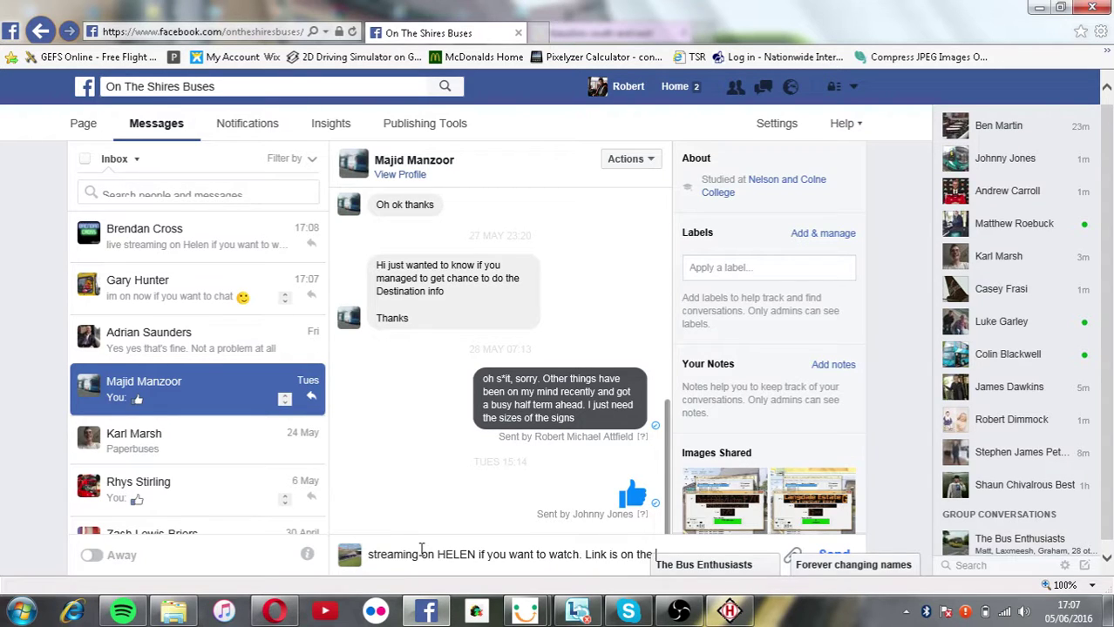
key("Return")
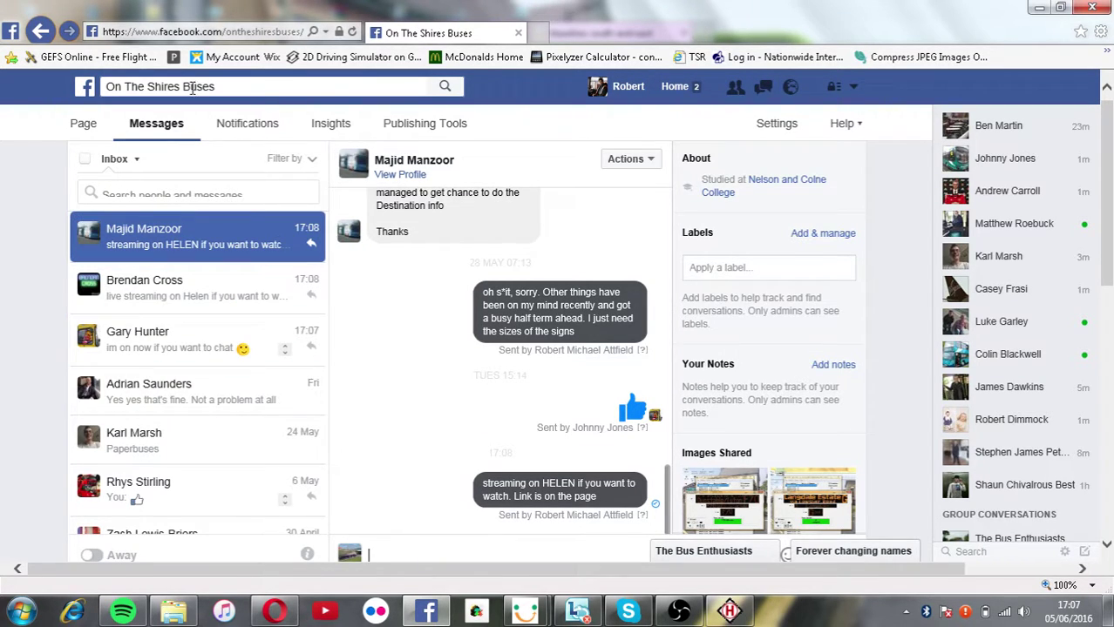
left_click(84, 87)
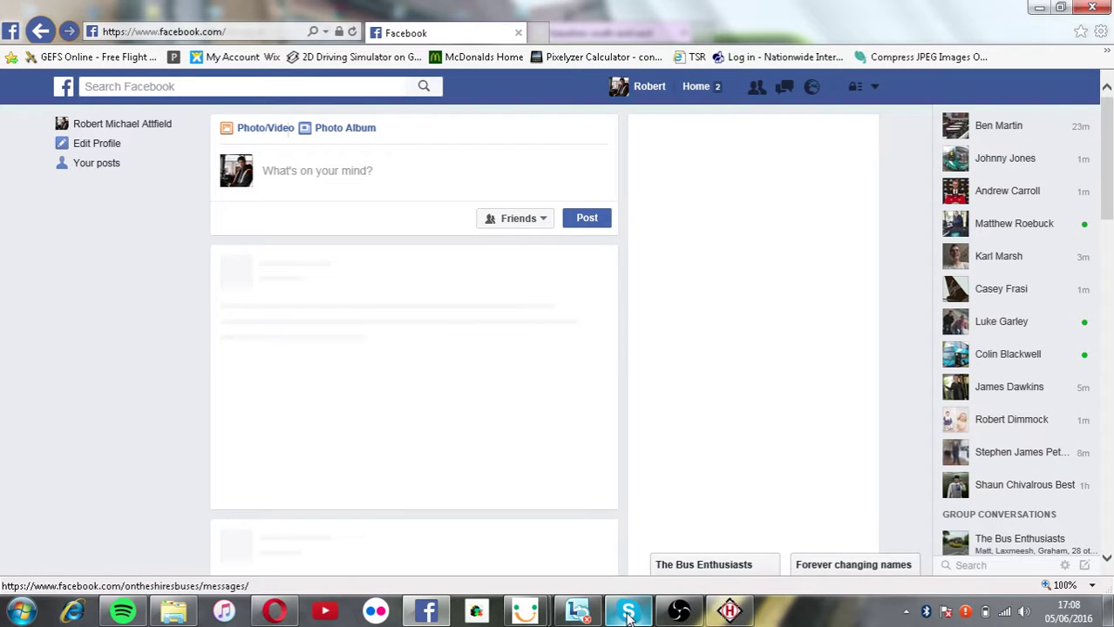
Switch back to HELEN and enter via Biscot Road as the second destination line on page 1 of Sign 0.
mouse_move(730, 613)
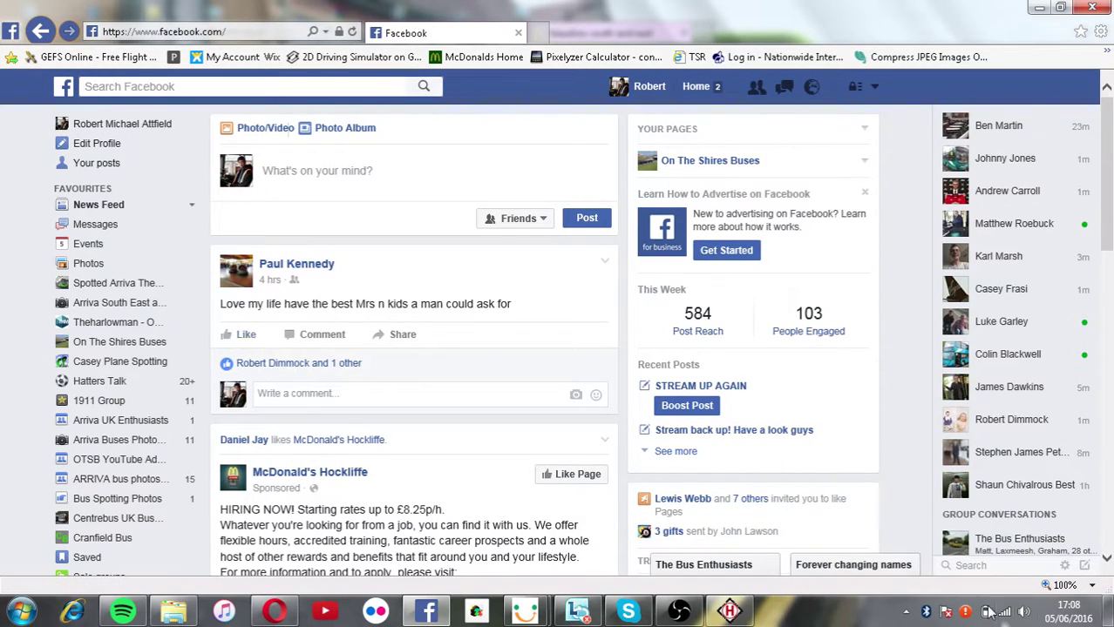
left_click(1108, 613)
left_click(730, 612)
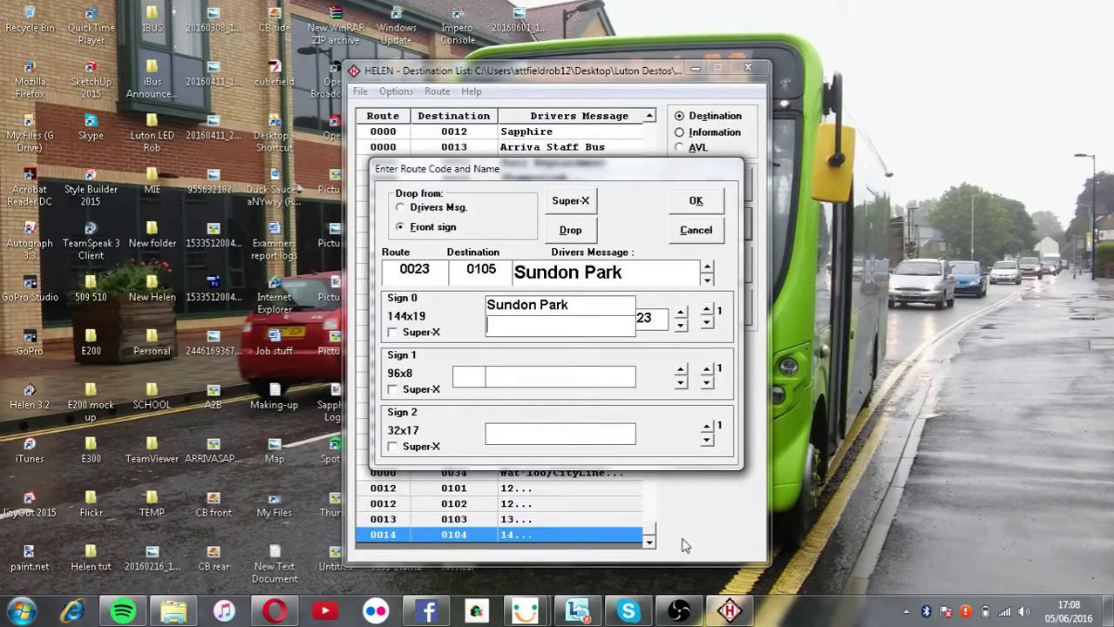
type("via Biscot")
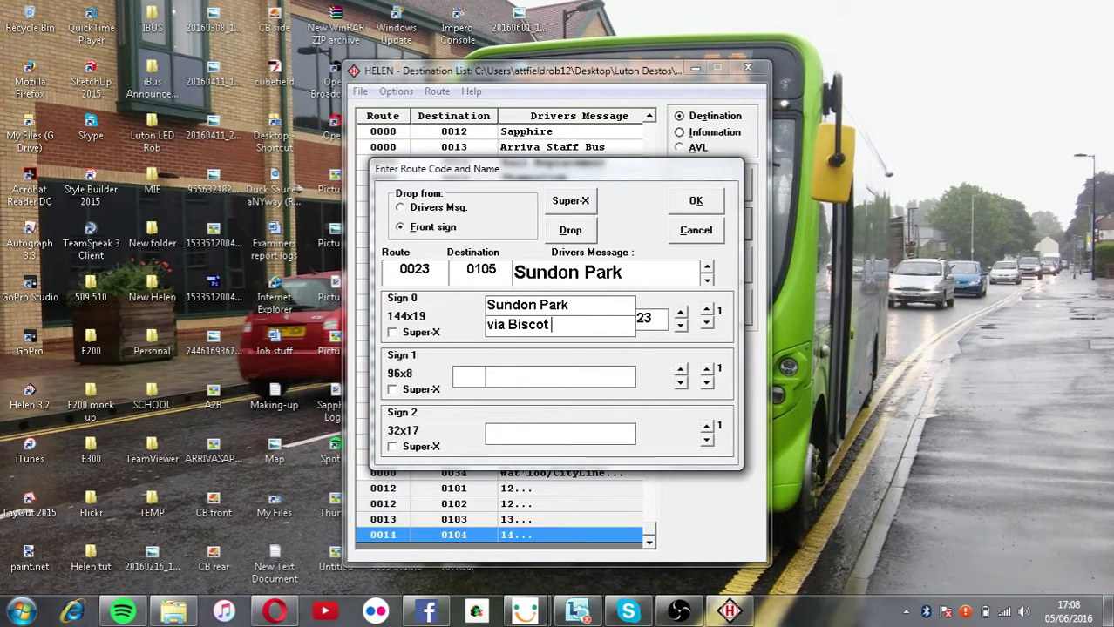
type(" Road")
Copy Sundon Park onto page 2 of Sign 0 and add via Marsh Road as its second line.
left_click_drag(600, 328, 379, 352)
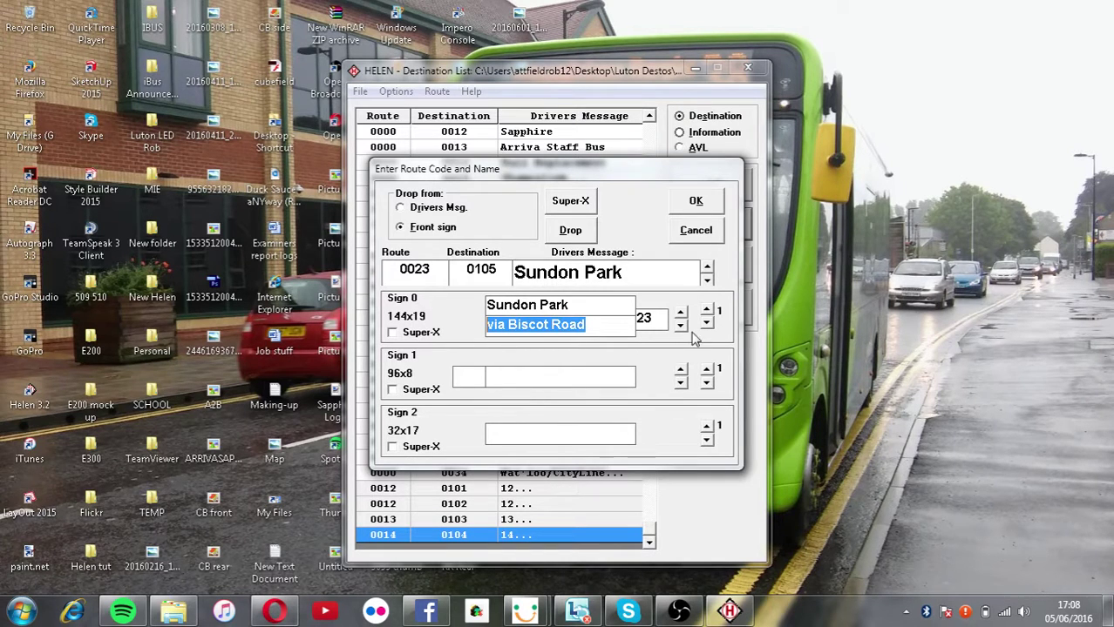
left_click_drag(610, 305, 434, 316)
key("ctrl+c")
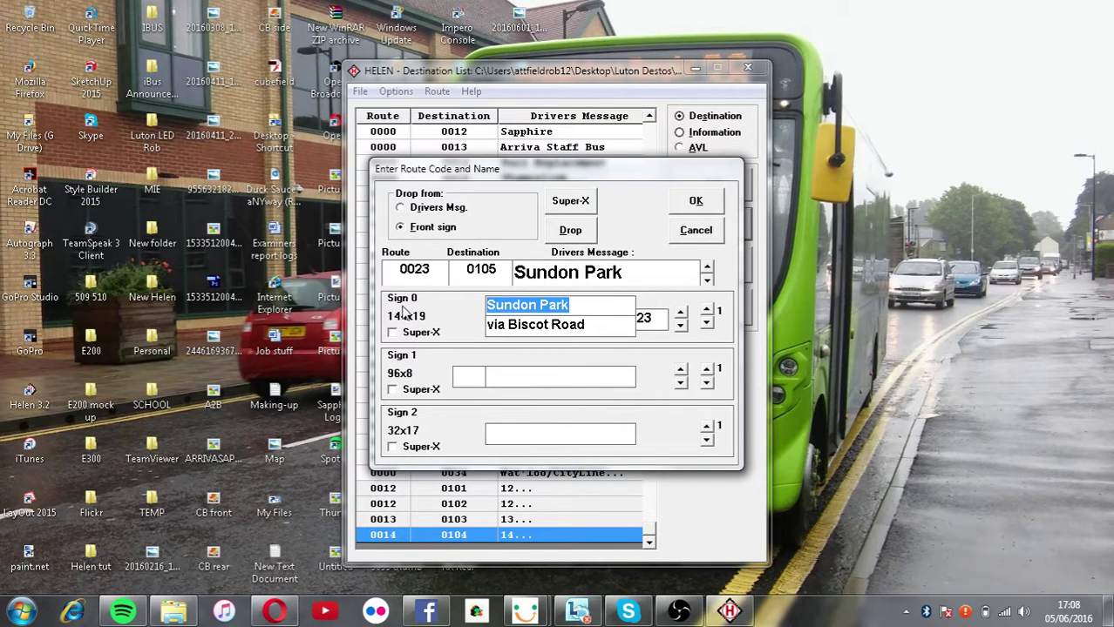
left_click(707, 311)
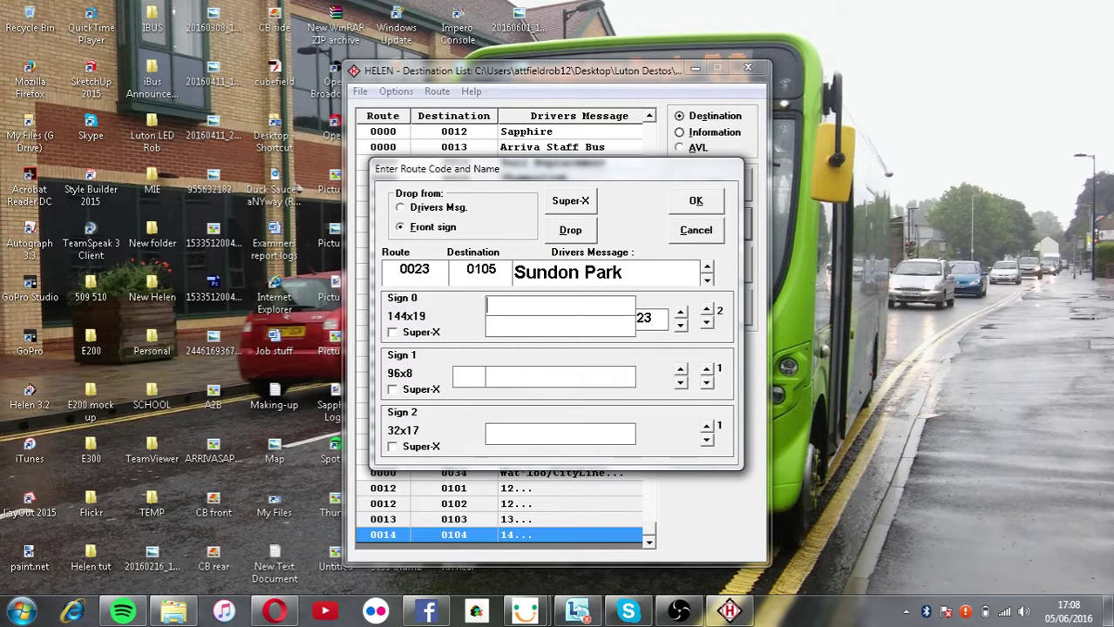
key("ctrl+v")
key("Return")
type("v")
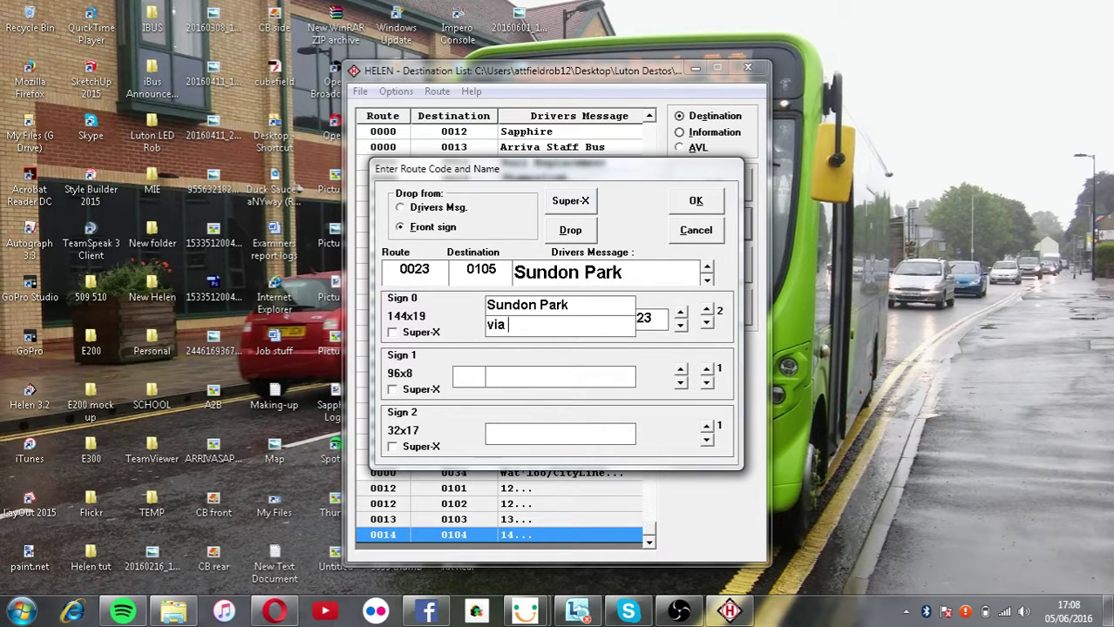
type("ia Marsh Road")
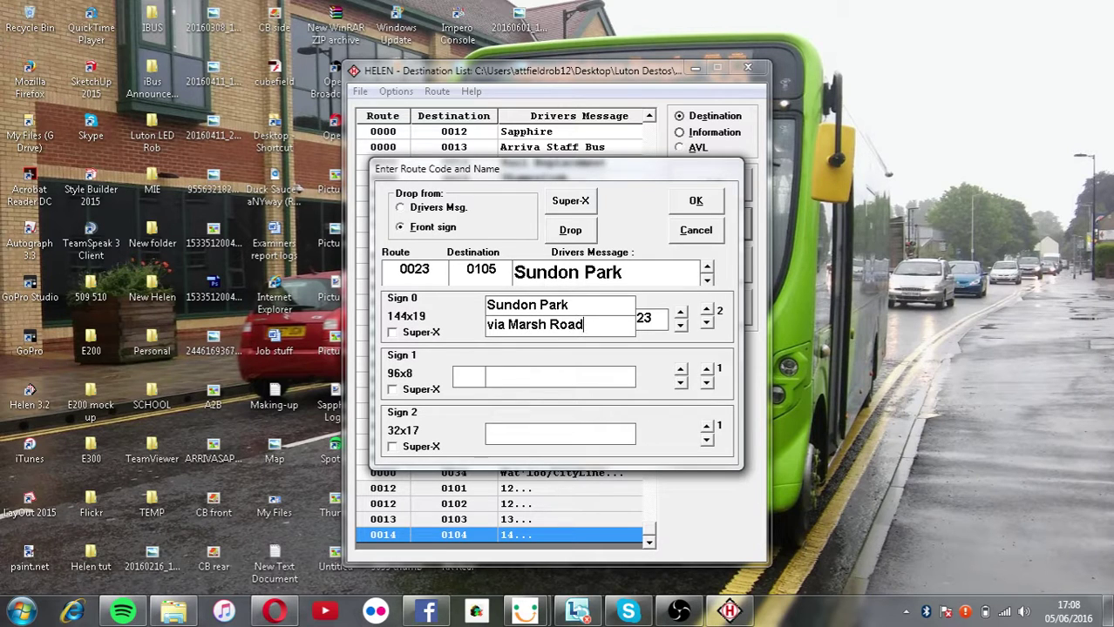
Fill Sign 1 with route 23 and Super-X enabled, using Sundon Park on page 1 and via Marsh Road on page 2.
left_click(487, 375)
key("ctrl+v")
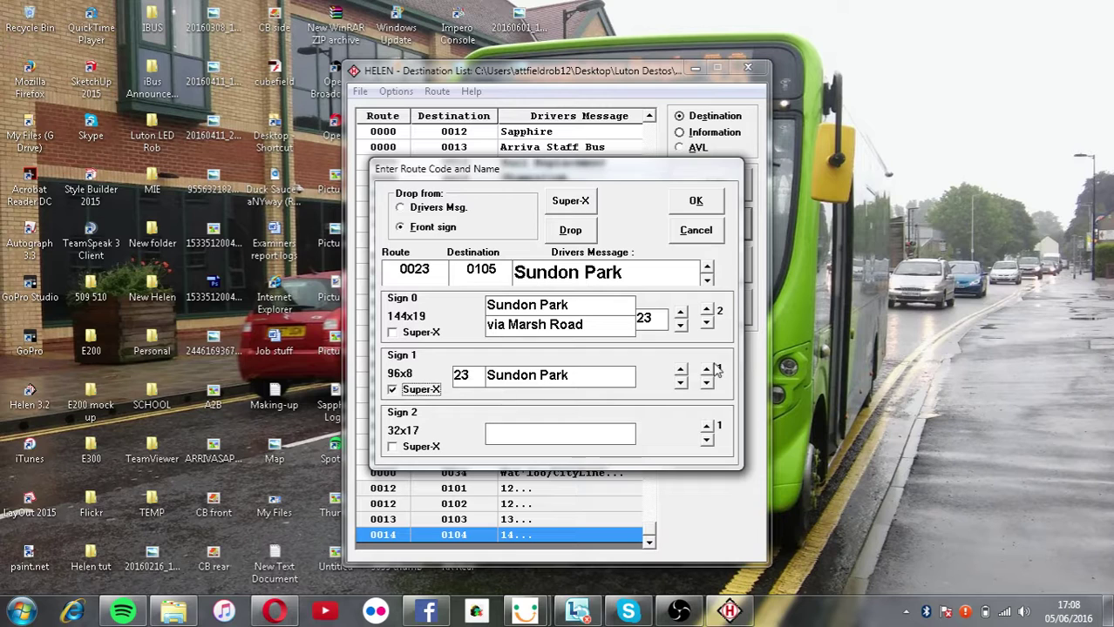
left_click(410, 390)
left_click(486, 377)
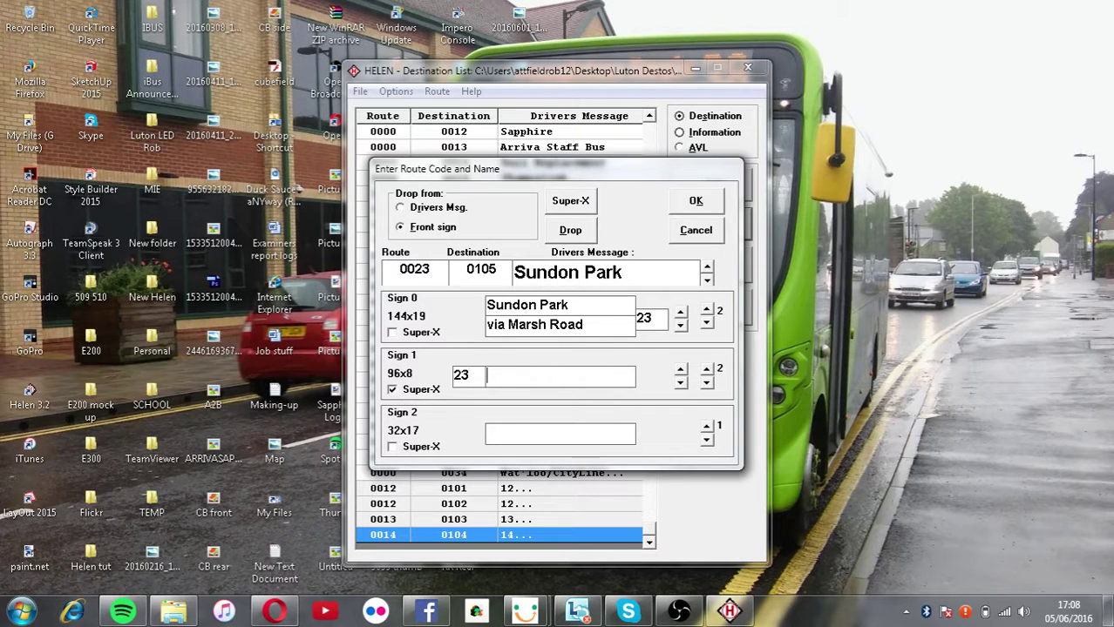
type("via Marsh ")
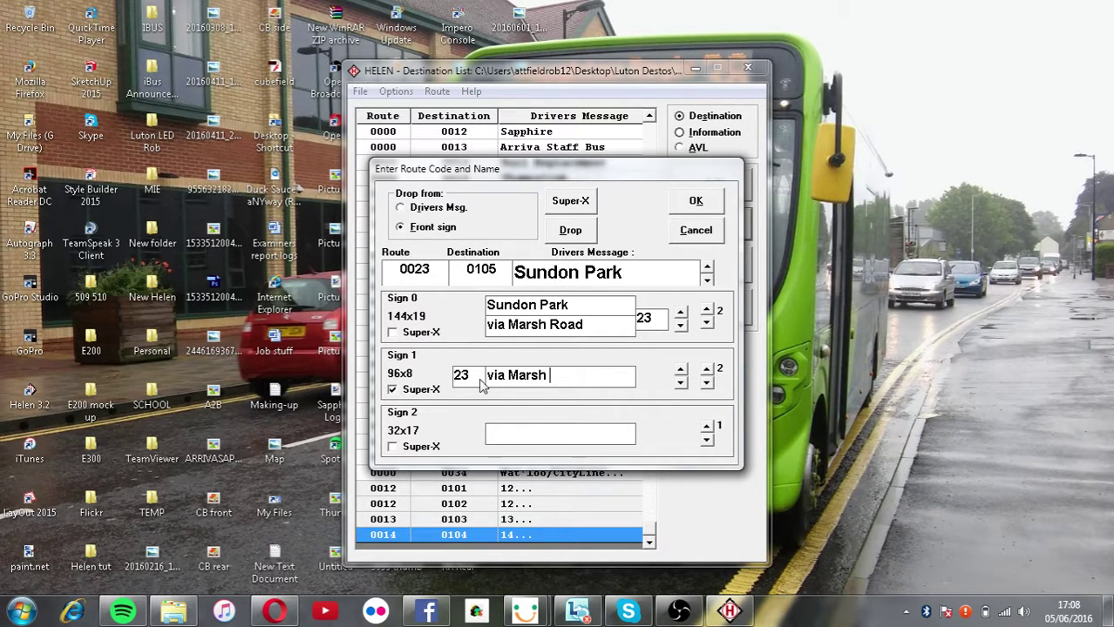
type("Road")
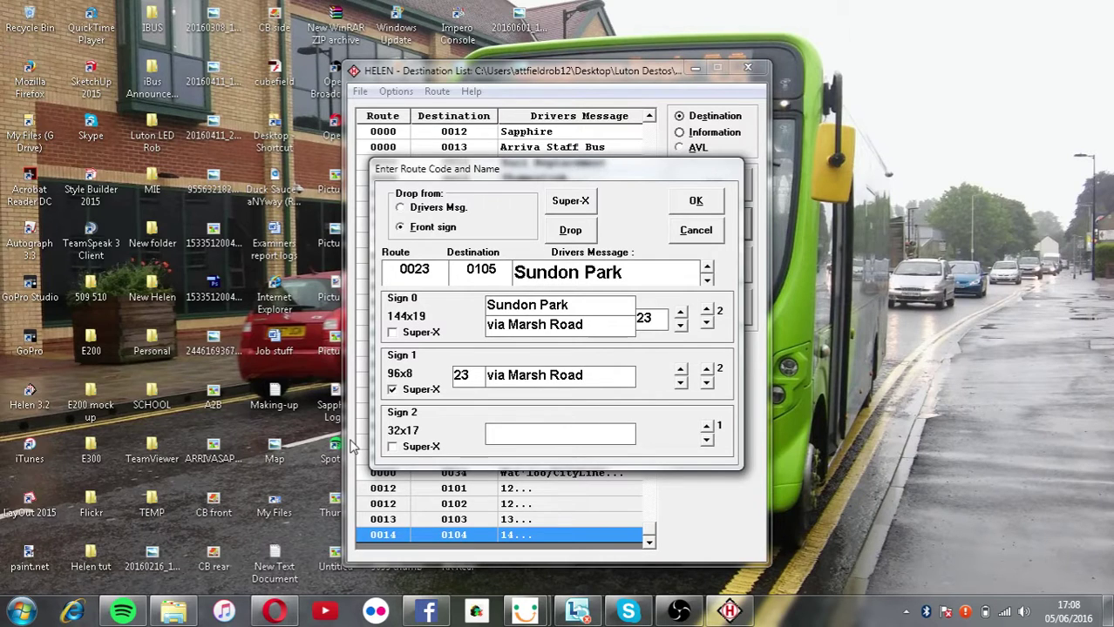
Switch to Spotify, skip through several tracks, play This Girl from the ALL SONGS playlist, and return to HELEN.
left_click(122, 612)
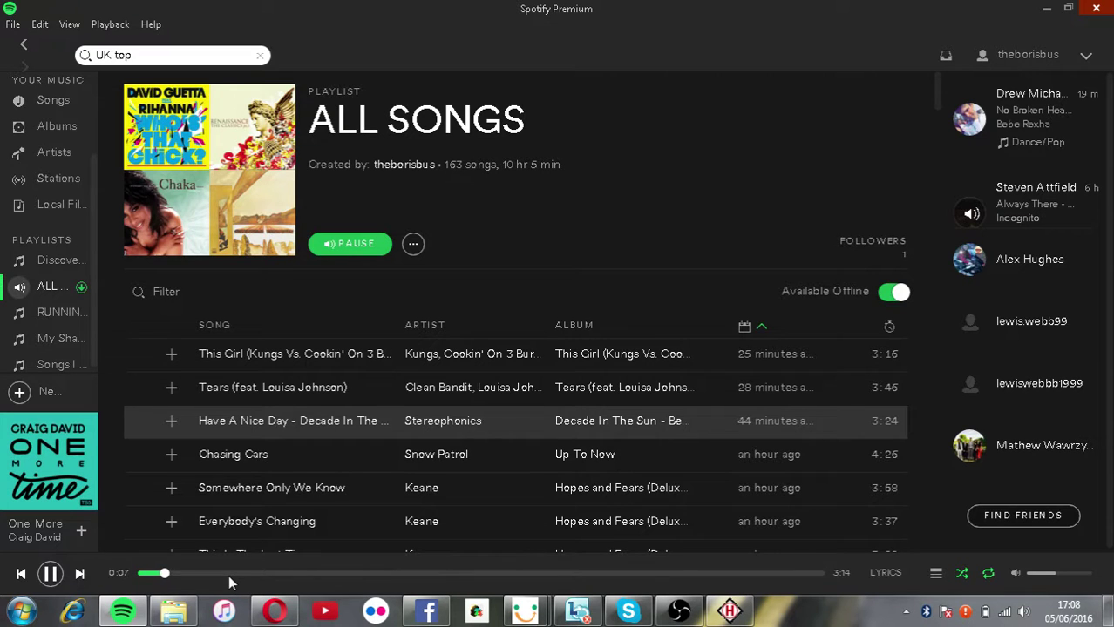
scroll(487, 388, "down", 3)
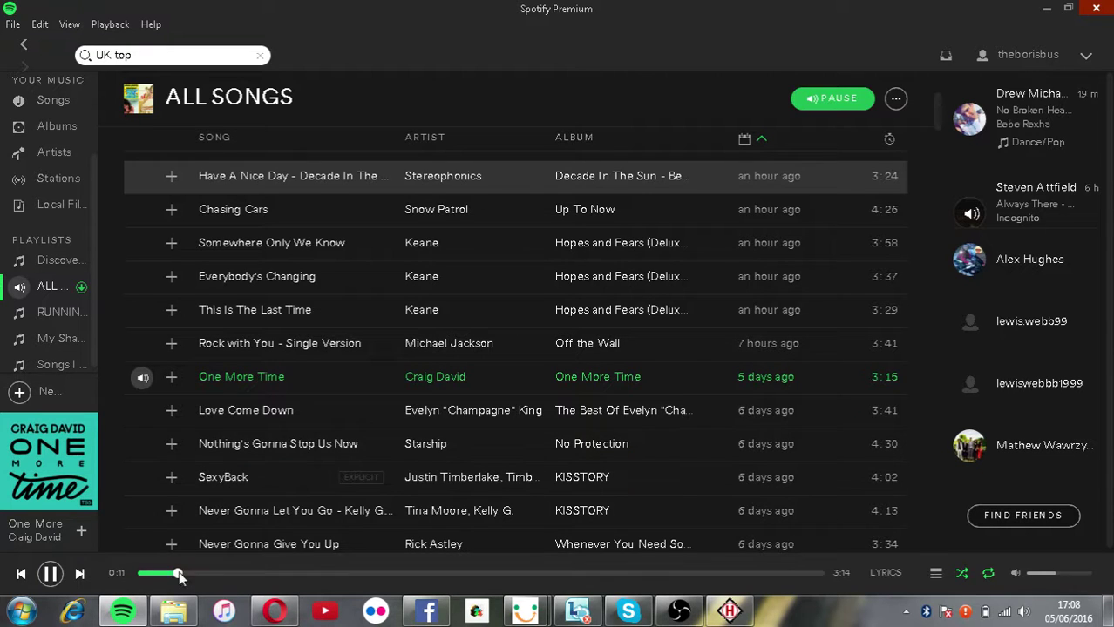
left_click(80, 574)
left_click(79, 574)
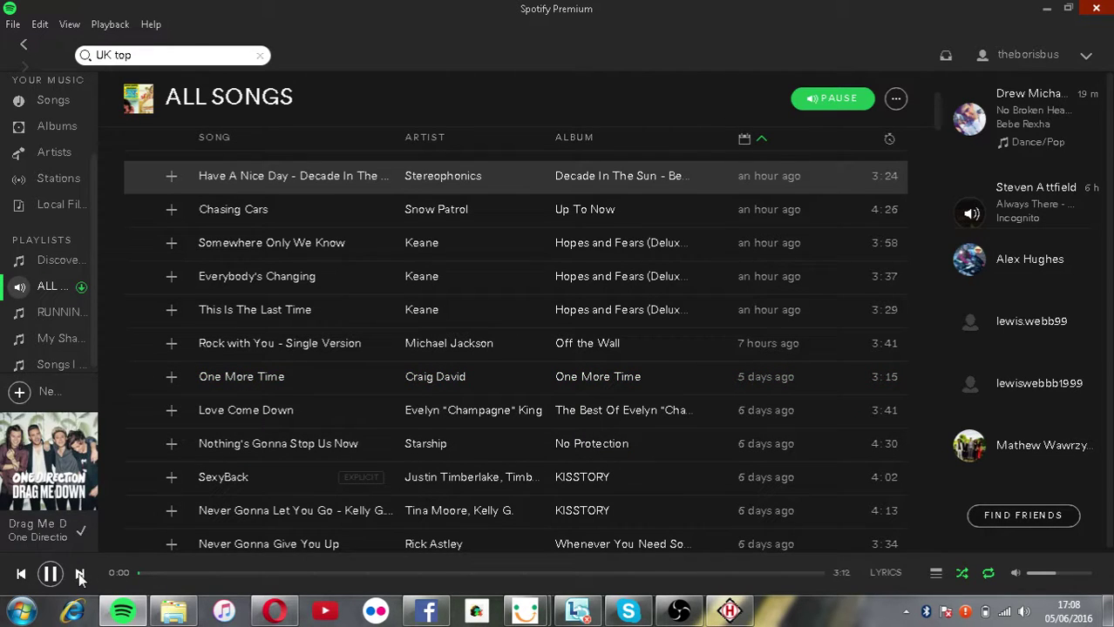
left_click(79, 575)
left_click(79, 574)
left_click(79, 574)
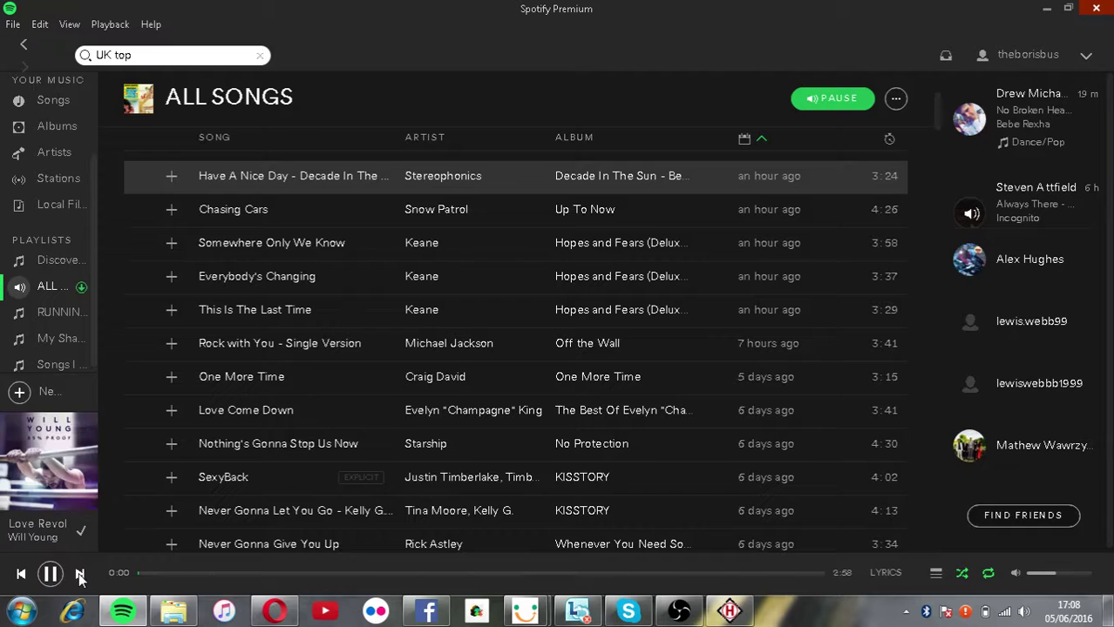
scroll(150, 311, "up", 2)
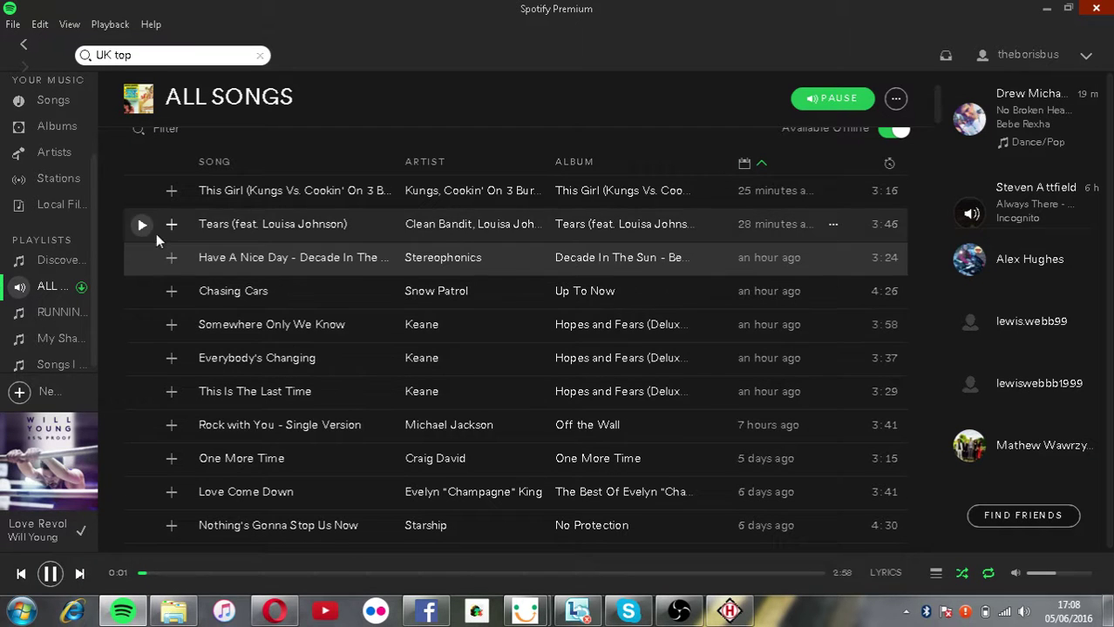
left_click(142, 191)
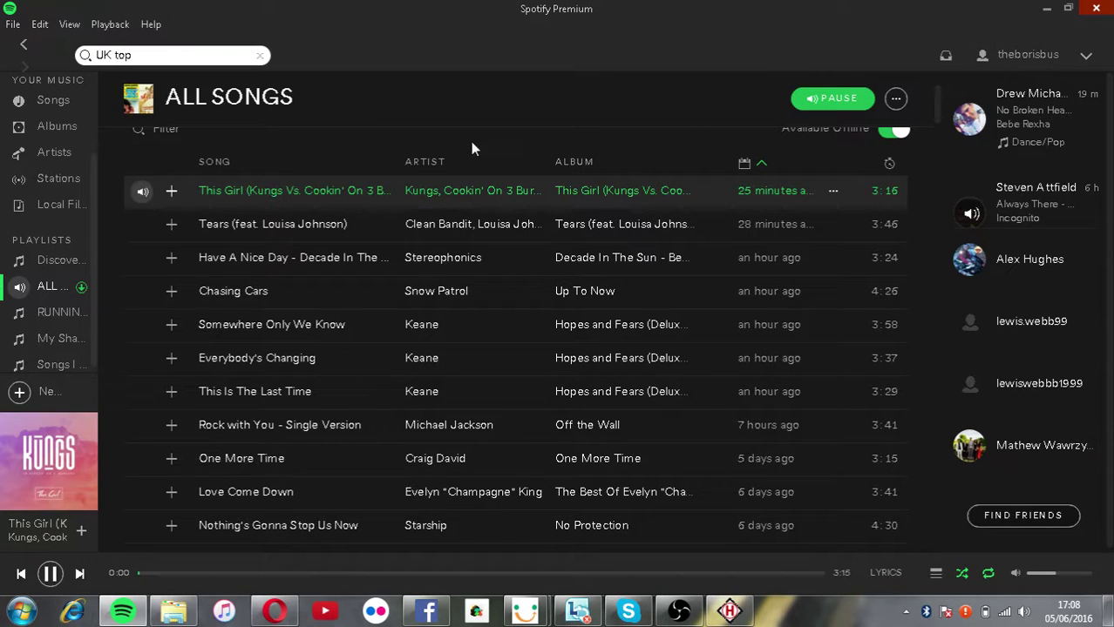
left_click(1045, 8)
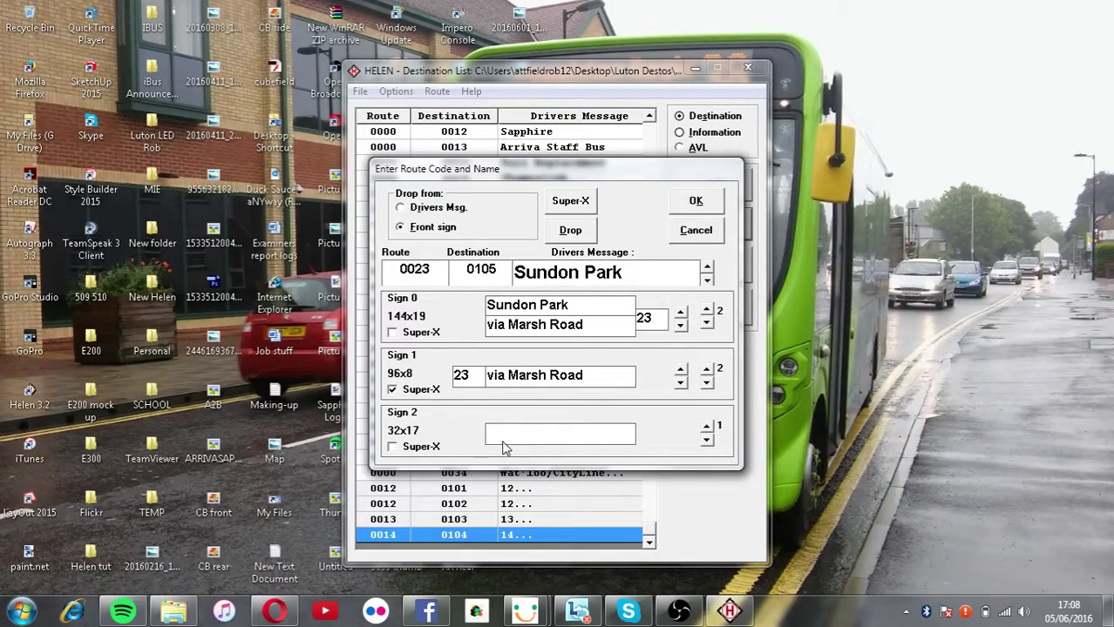
Enter 23 for Sign 2, save the route 0023 entry and close its preview.
type("23")
left_click(696, 200)
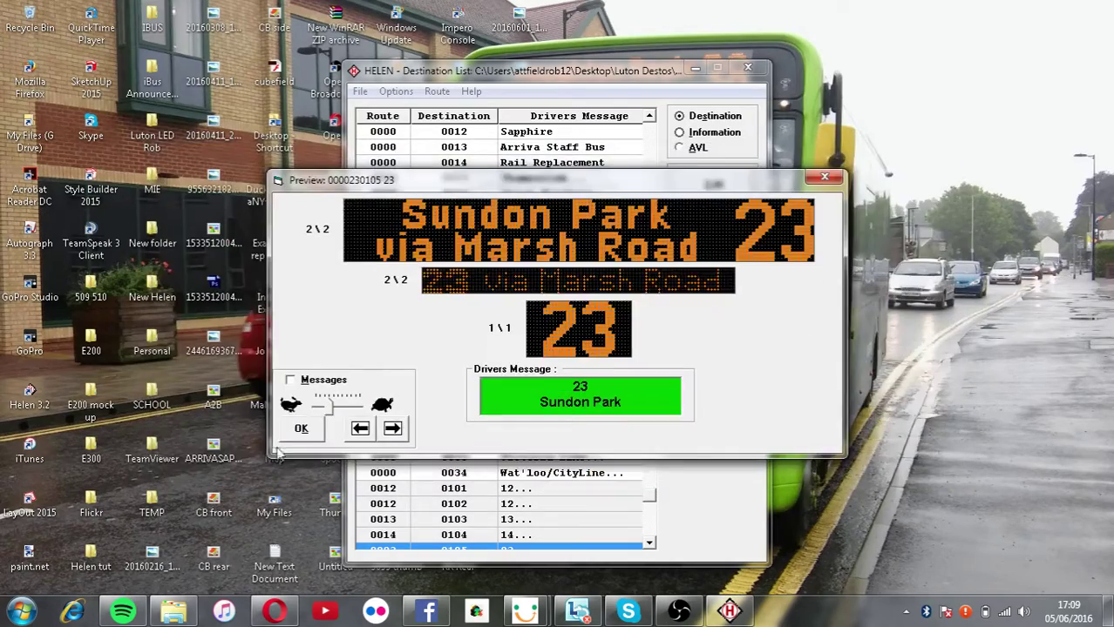
left_click(301, 428)
Set the top field height of Sign 0 to 11 in the sign configuration and apply it.
left_click(396, 91)
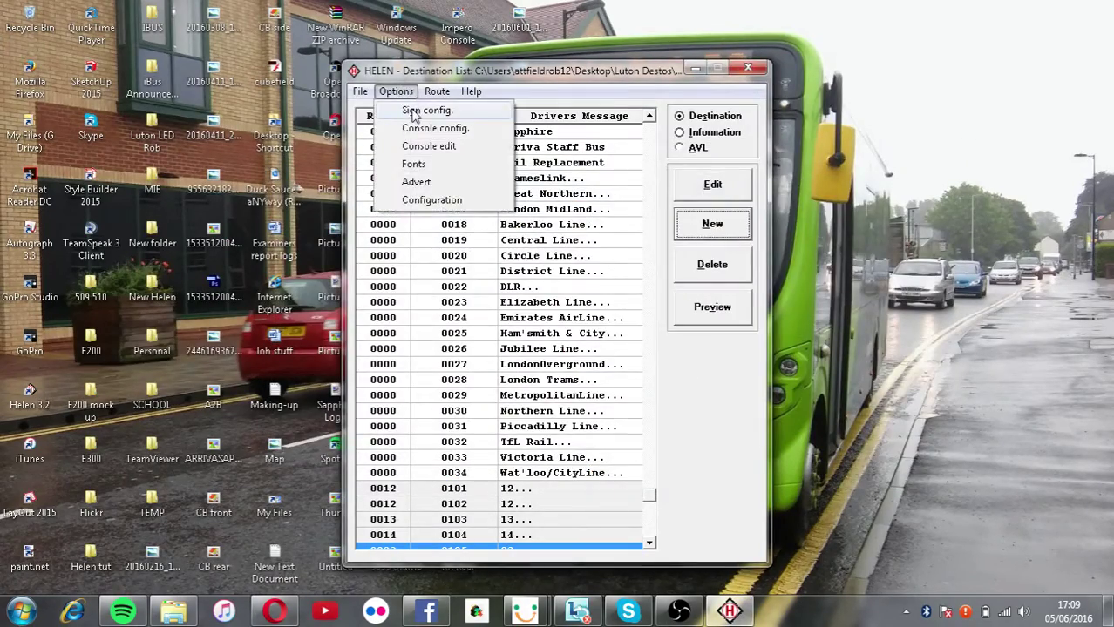
left_click(413, 112)
left_click(474, 424)
left_click(474, 423)
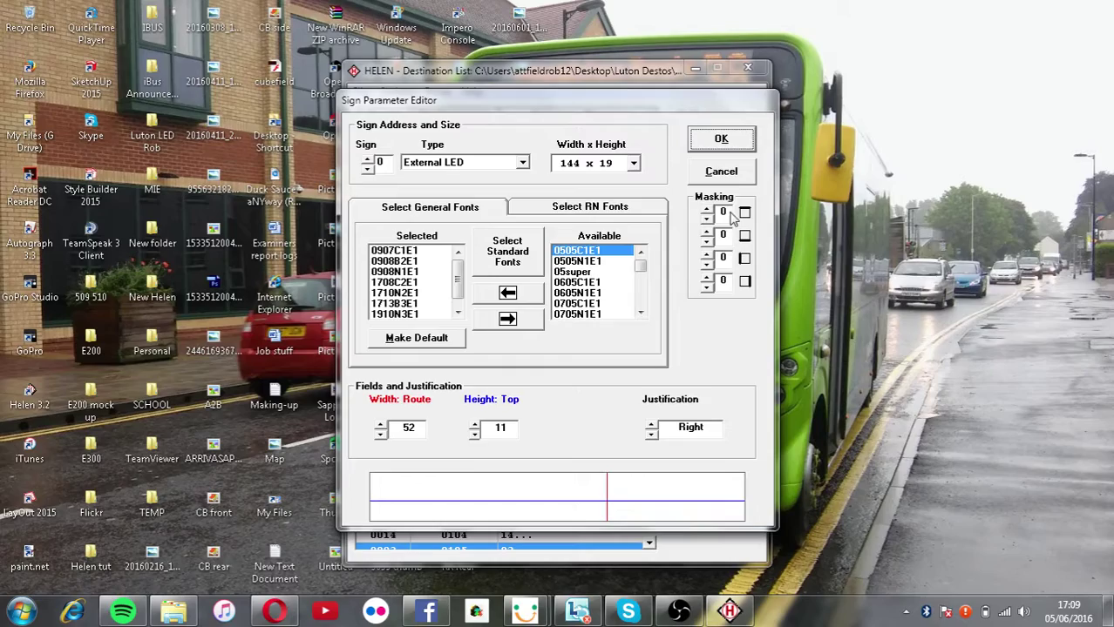
left_click(721, 141)
Edit the route 0023 entry's Sign 0 page 1 fonts: 19route for the number, 11bold for Sundon Park and 07Super for via Biscot Road.
left_click(711, 187)
left_click(621, 351)
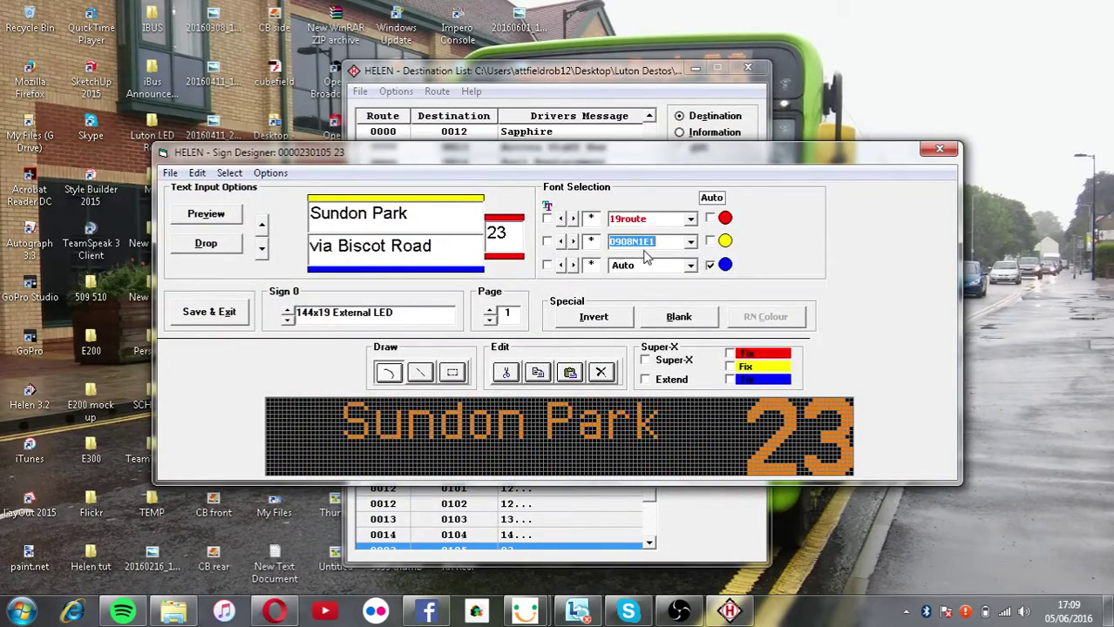
scroll(645, 255, "down", 4)
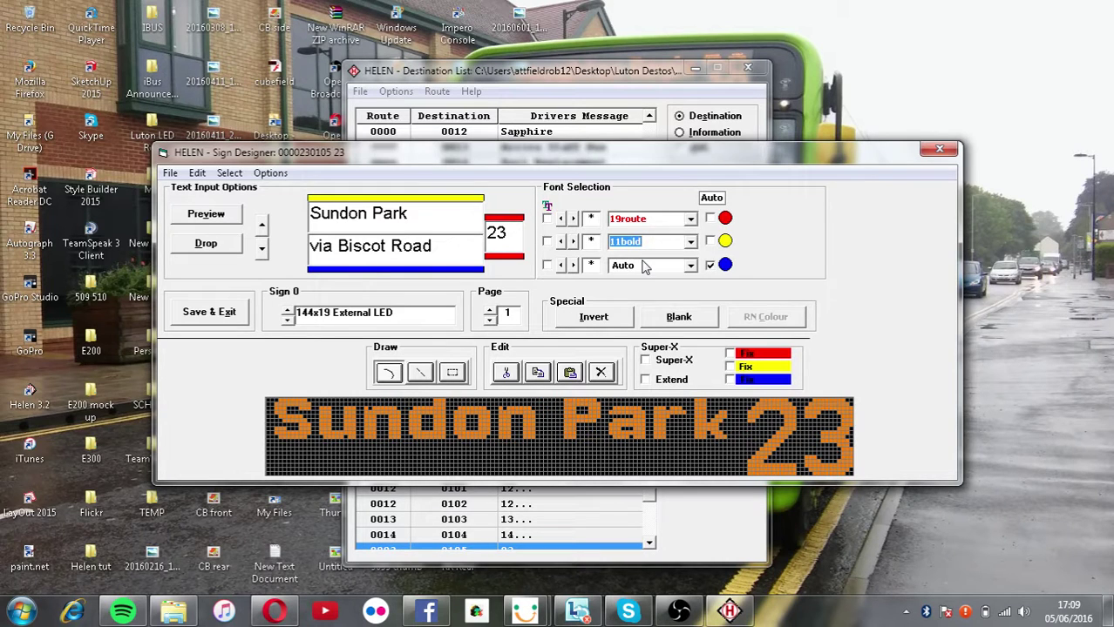
left_click(643, 266)
scroll(643, 265, "down", 4)
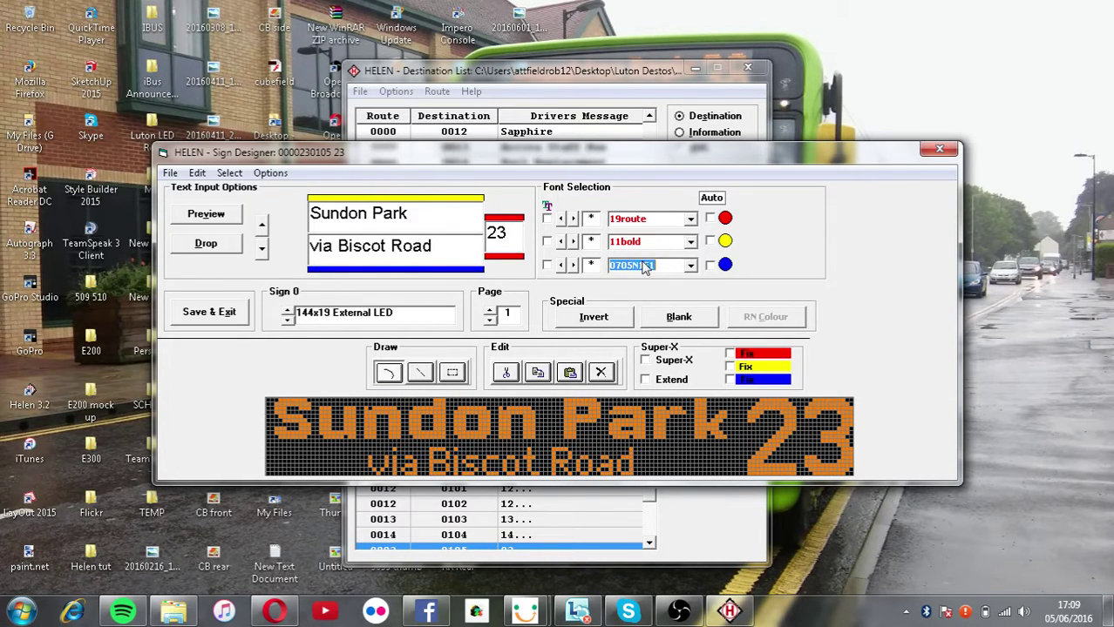
scroll(644, 266, "down", 3)
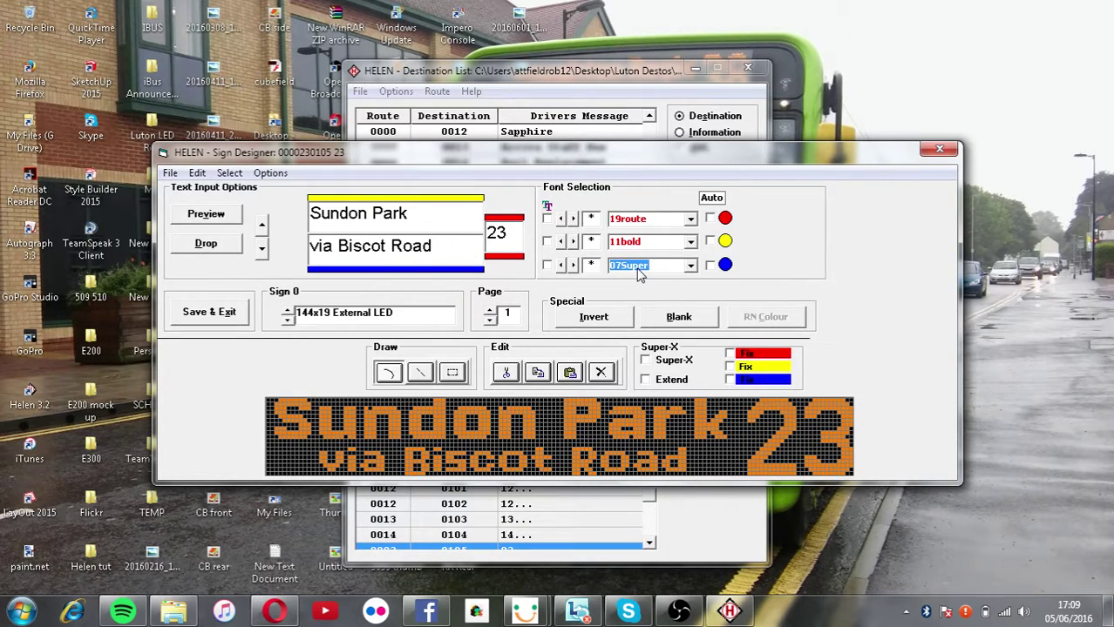
Try the 0806N1E1, 08Bold and 07thick fonts for the via Biscot Road line on Sign 0.
scroll(640, 274, "down", 4)
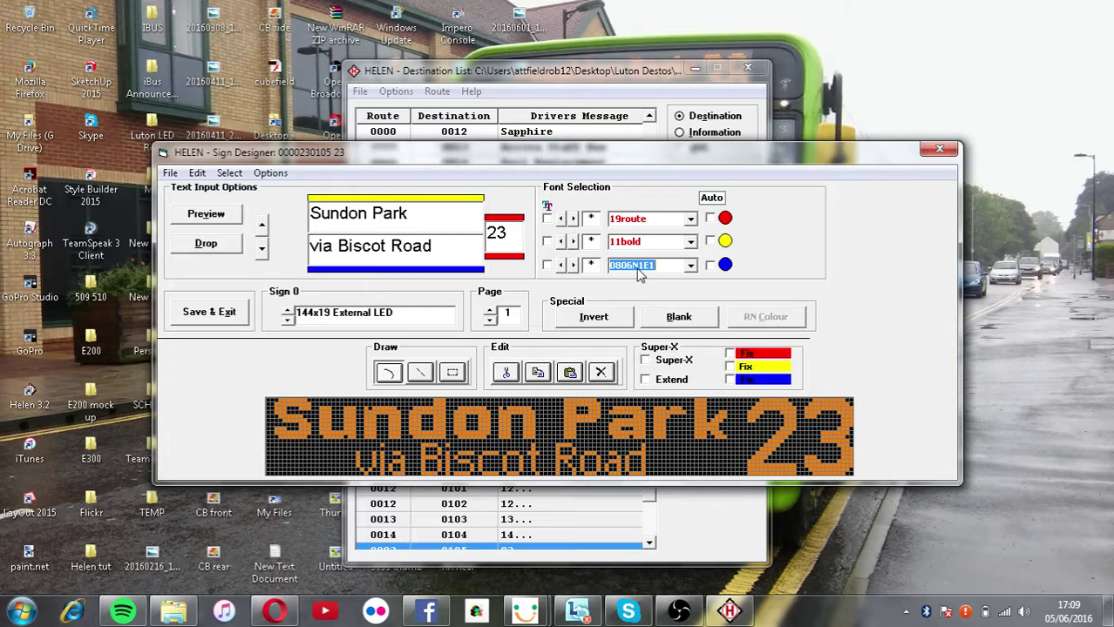
scroll(641, 274, "down", 1)
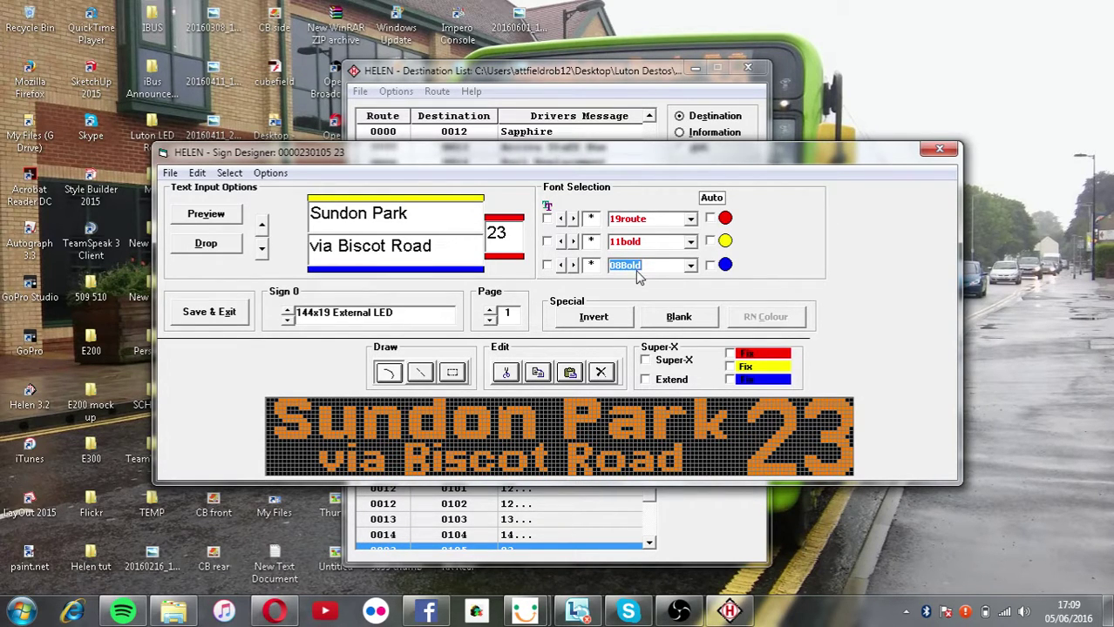
scroll(641, 275, "up", 4)
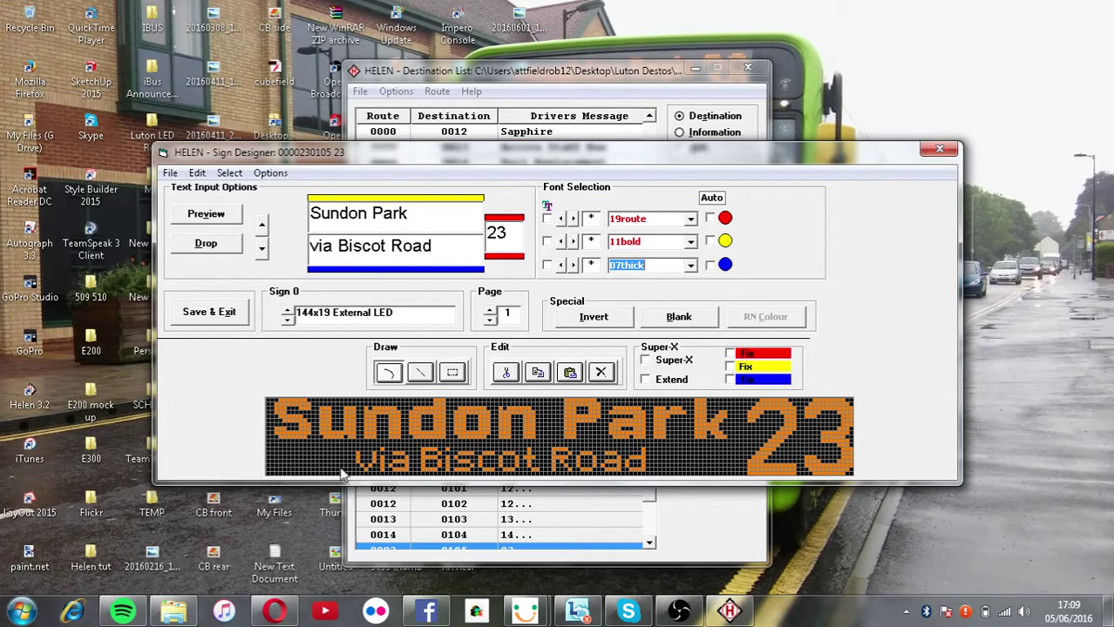
Check the stream status on the YouTube live dashboard in Opera, and stop the local recording in Open Broadcaster Software.
left_click(380, 615)
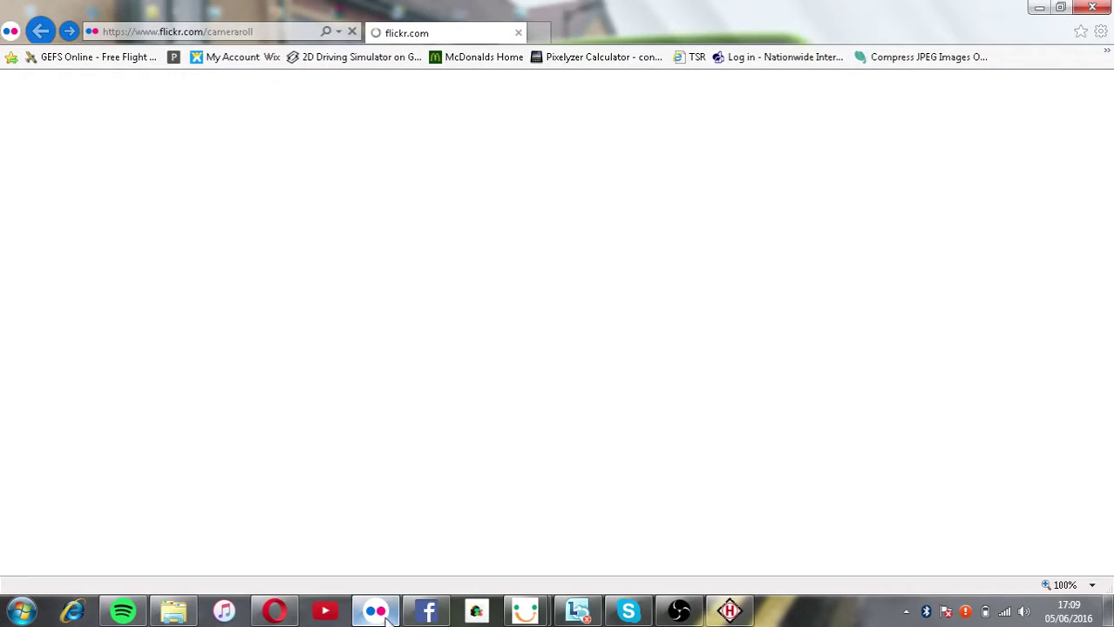
left_click(284, 614)
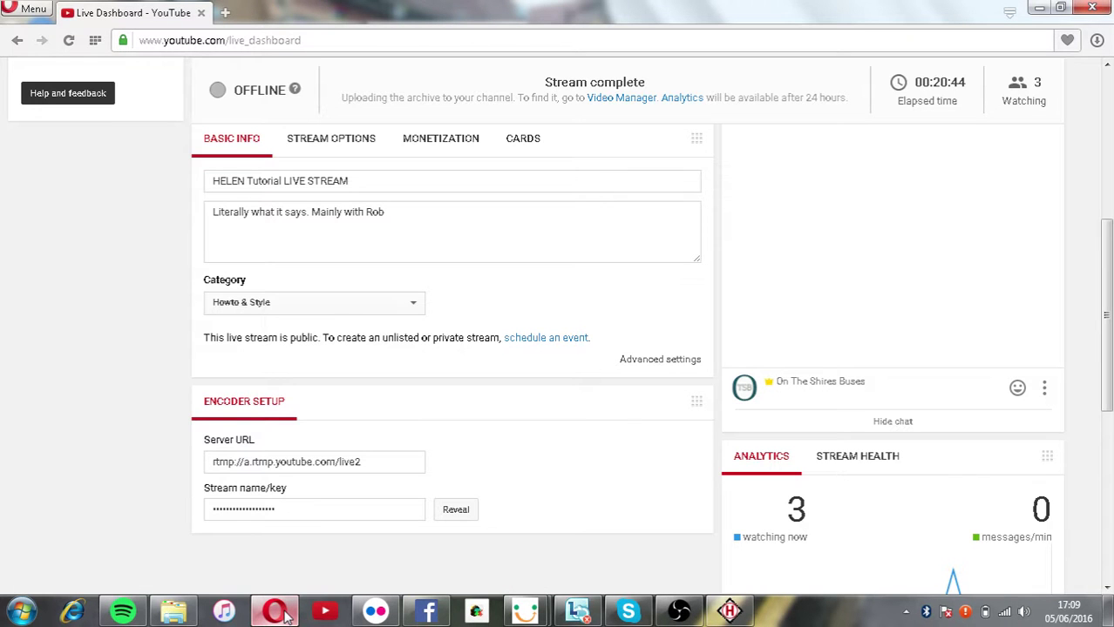
scroll(99, 335, "up", 5)
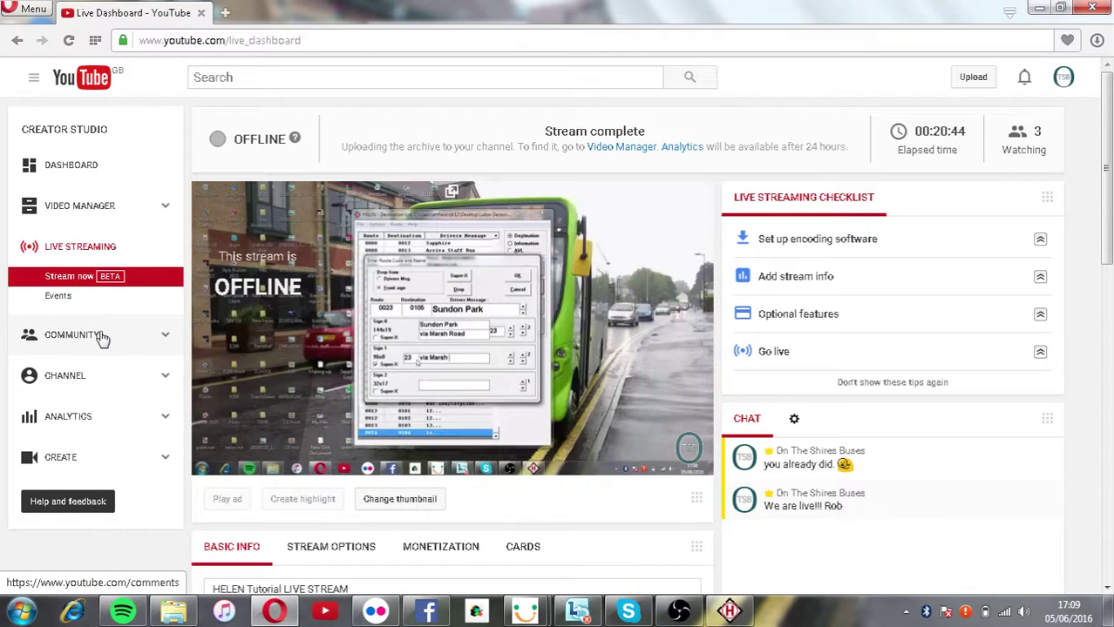
left_click(679, 613)
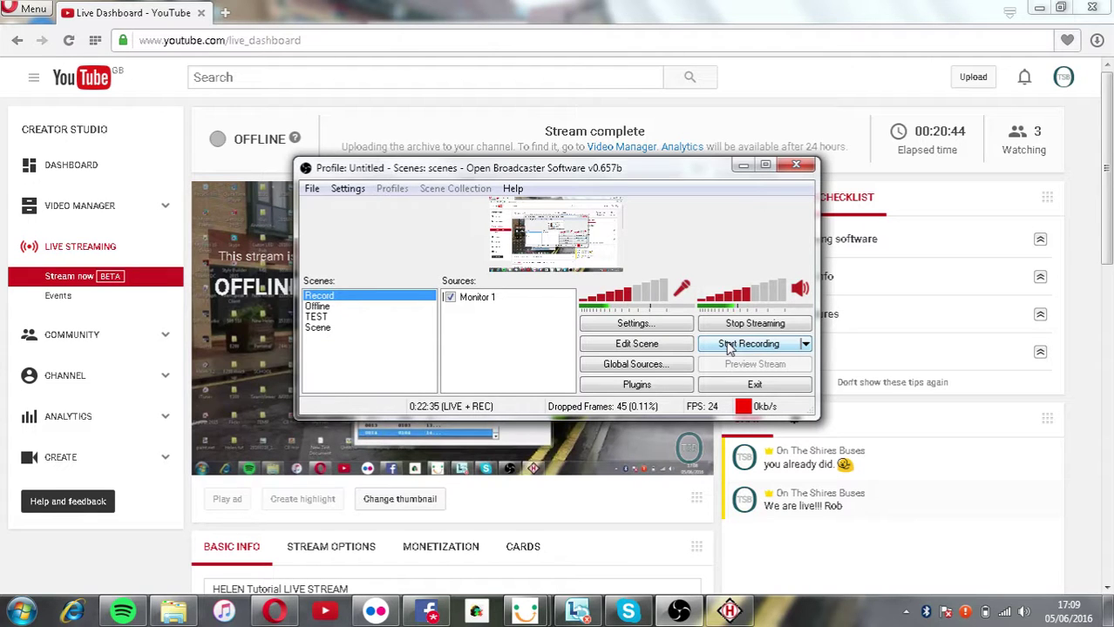
Shut down background programs: try to close Microsoft Lync, quit Skype and close the Windows Explorer window.
right_click(577, 612)
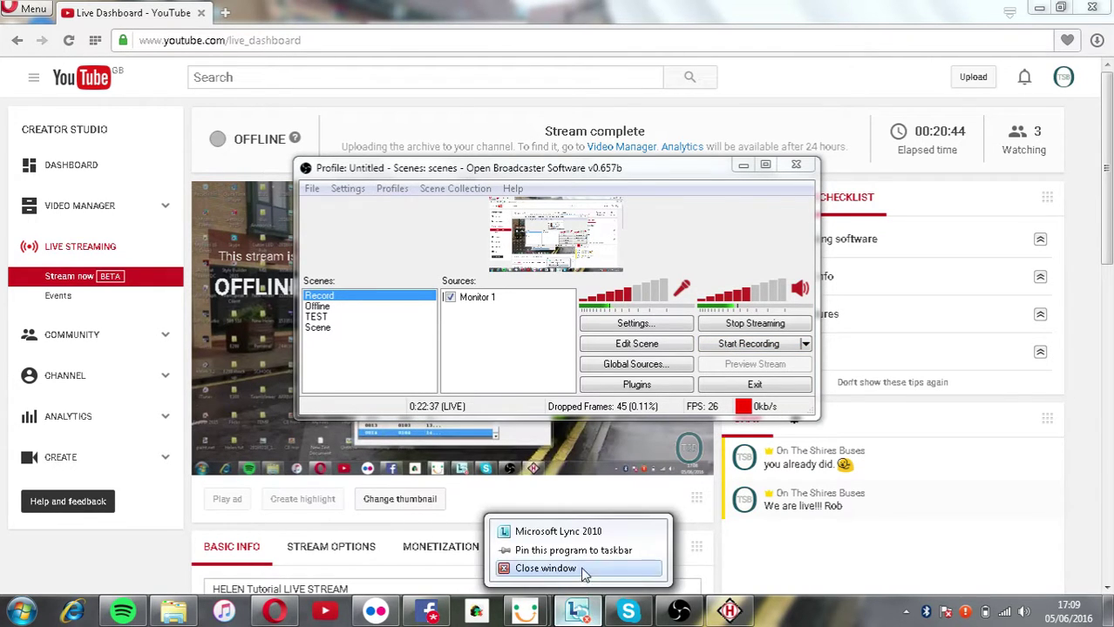
left_click(584, 568)
right_click(627, 611)
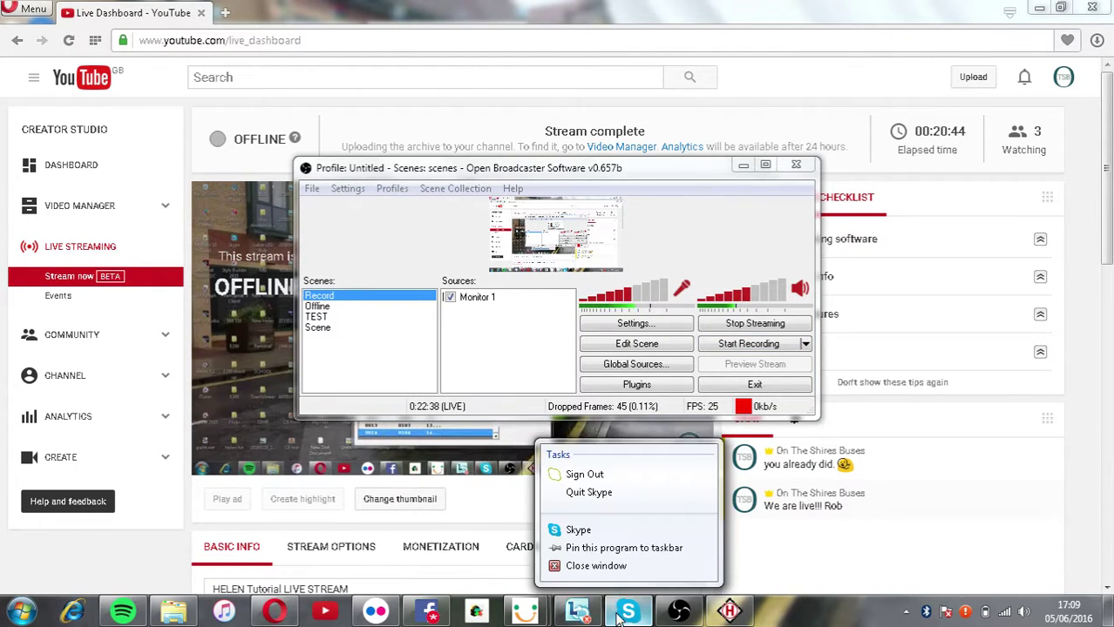
left_click(610, 493)
left_click(610, 369)
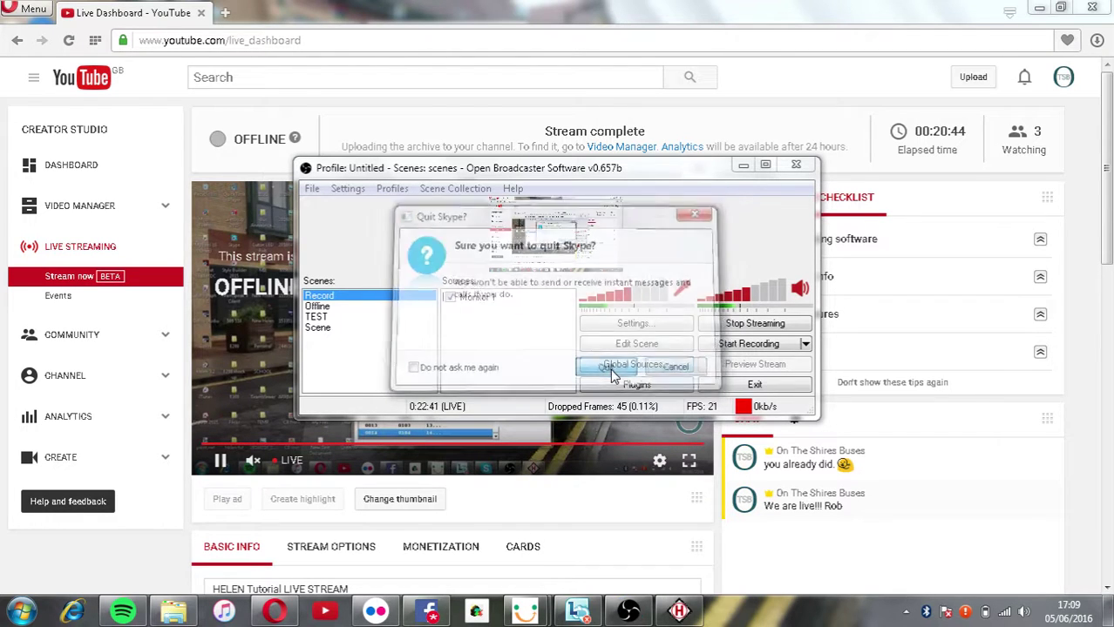
right_click(593, 606)
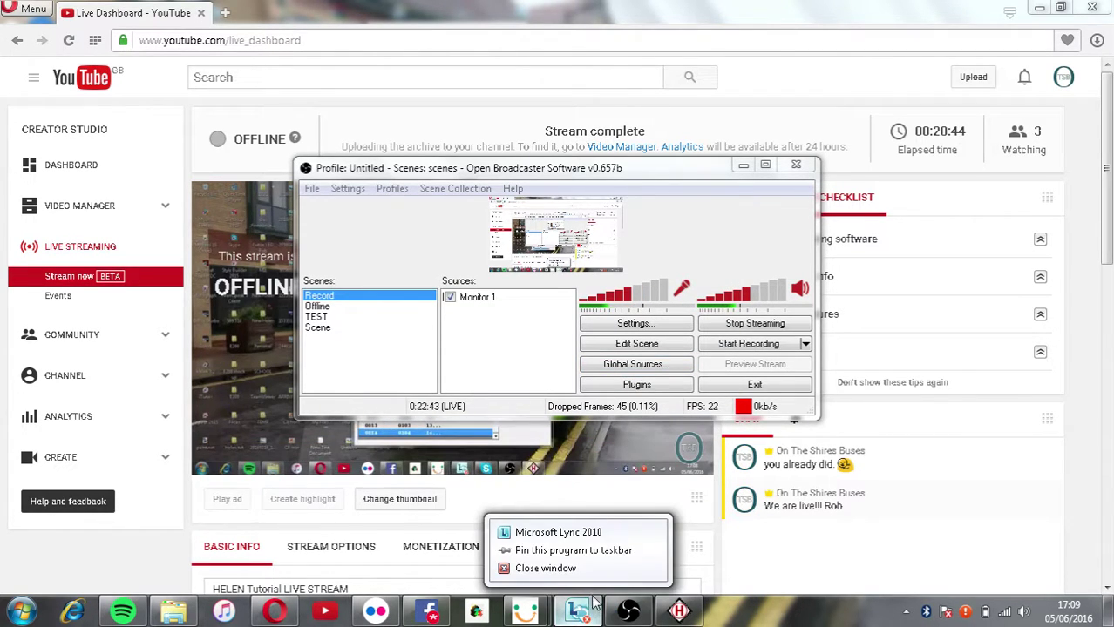
left_click(592, 568)
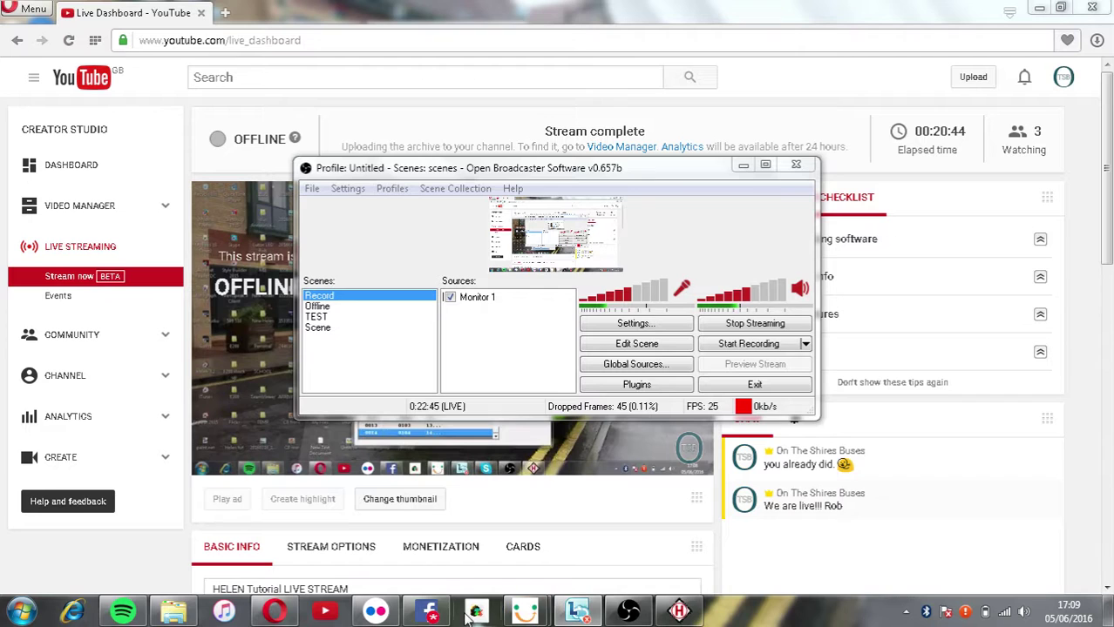
right_click(173, 611)
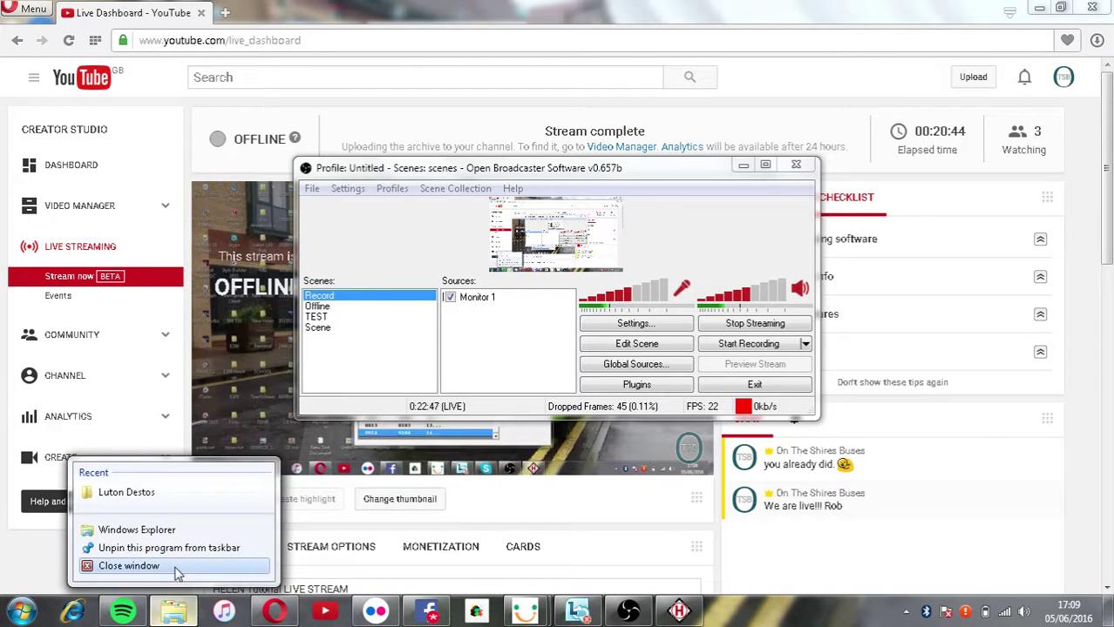
left_click(129, 566)
Switch to Facebook, open the On The Shires Buses page's inbox from its new-messages notification, and view the unread conversation.
right_click(417, 611)
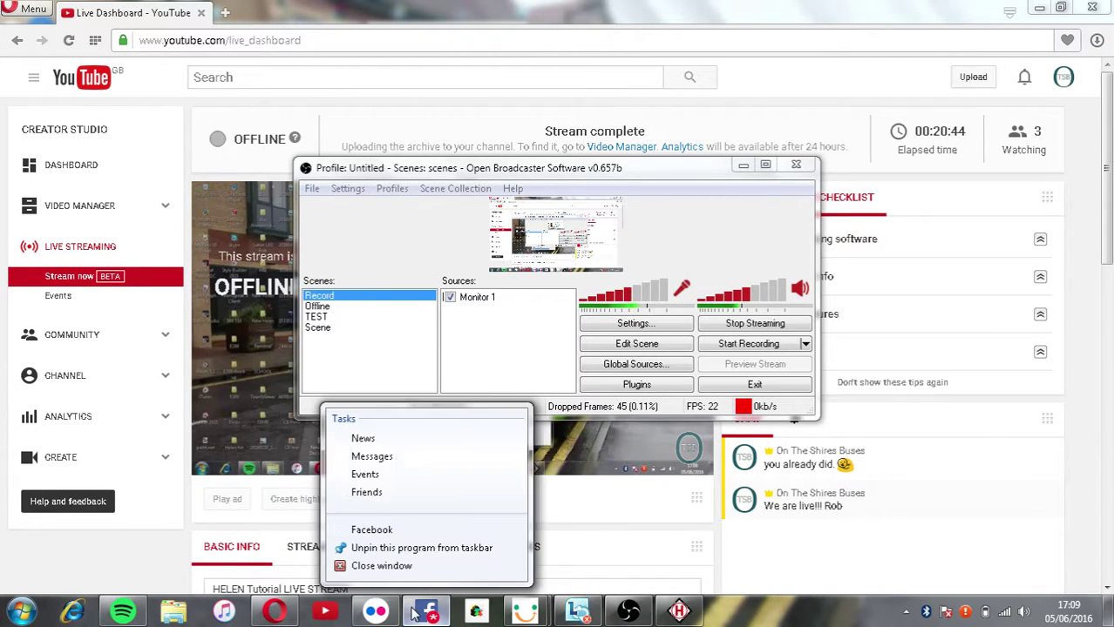
left_click(416, 605)
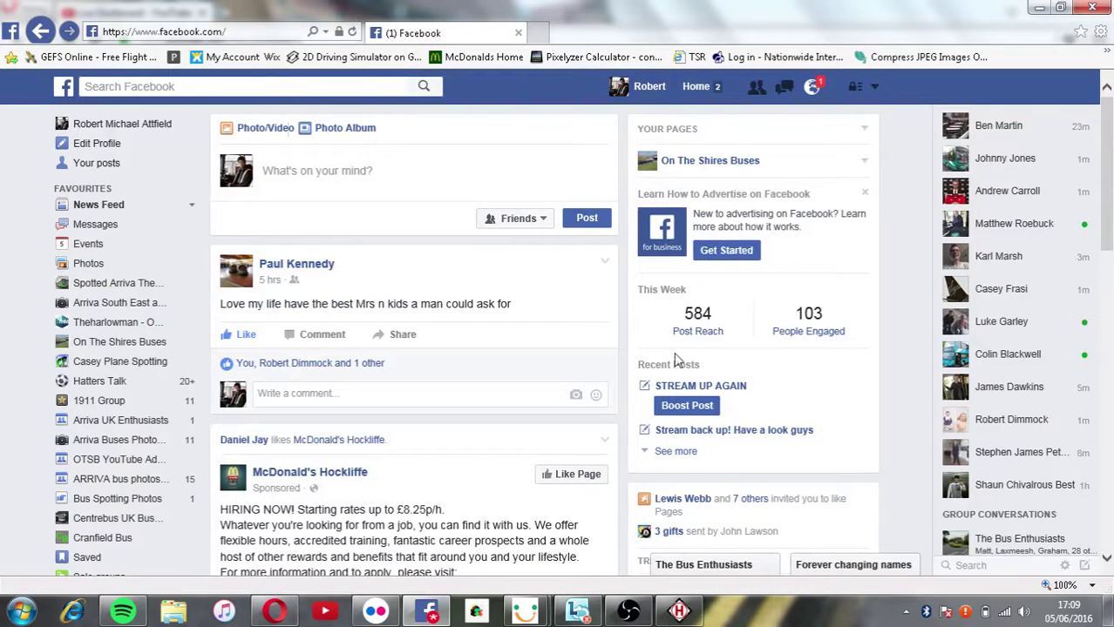
left_click(811, 87)
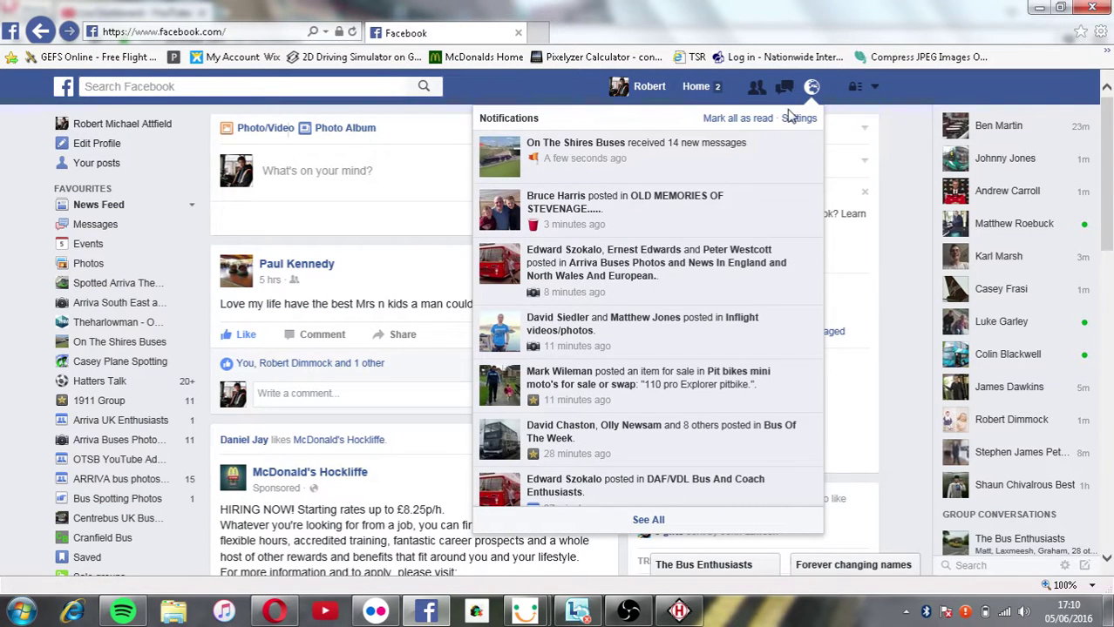
left_click(741, 149)
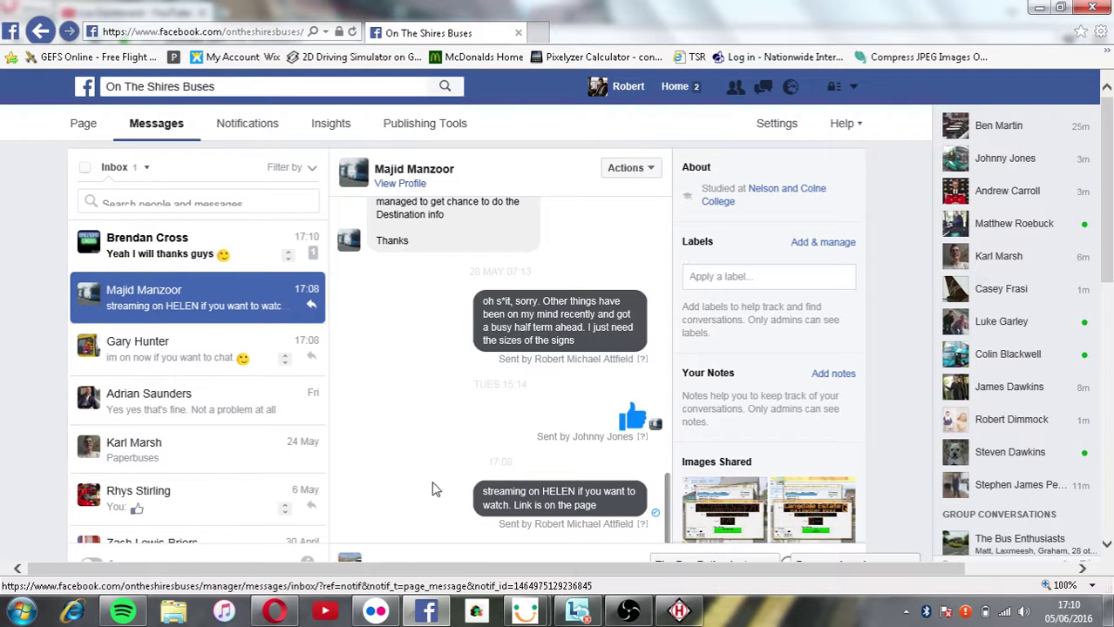
left_click(157, 245)
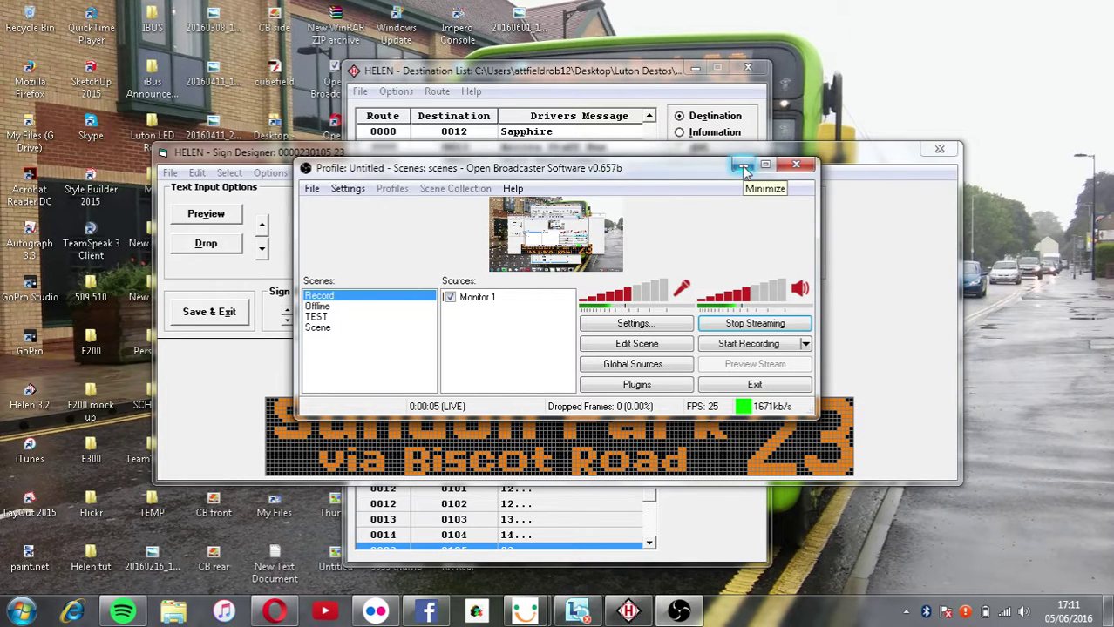
Minimize the Open Broadcaster Software window to return to the HELEN Sign Designer.
left_click(743, 166)
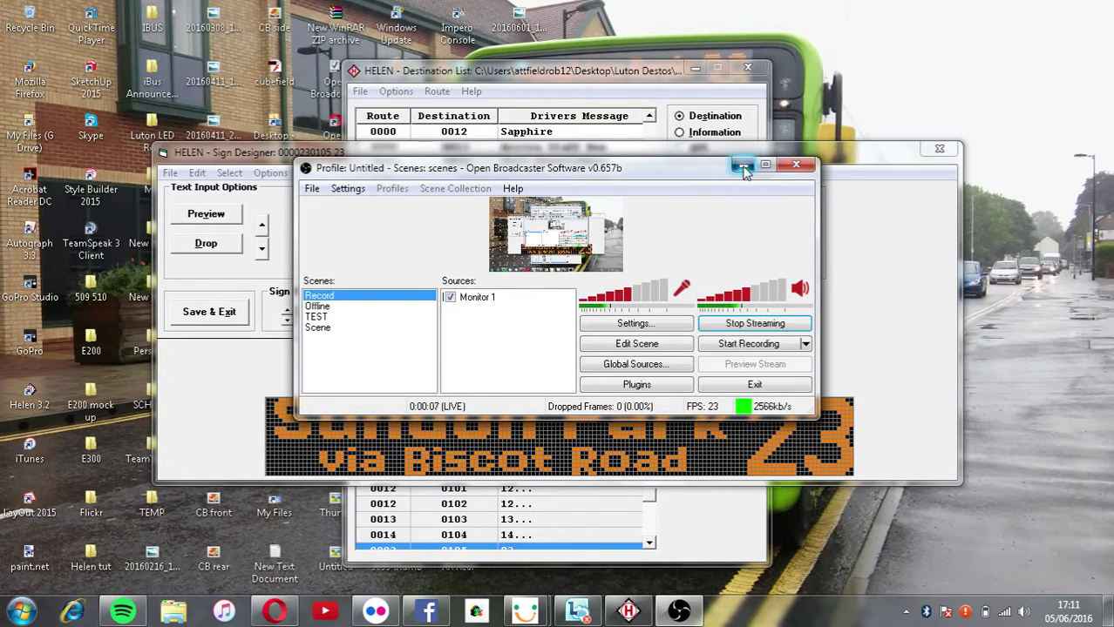
Search Flickr for photos matching "arriva luton 23" and check the YouTube live dashboard while the results load.
left_click(374, 611)
left_click(845, 91)
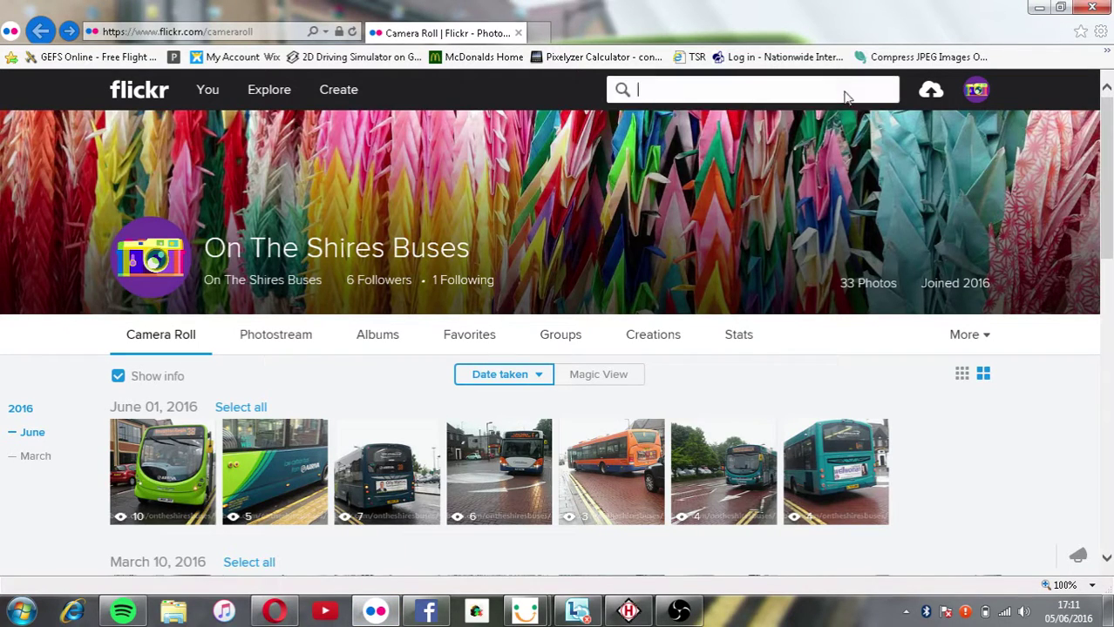
type("arriva luto")
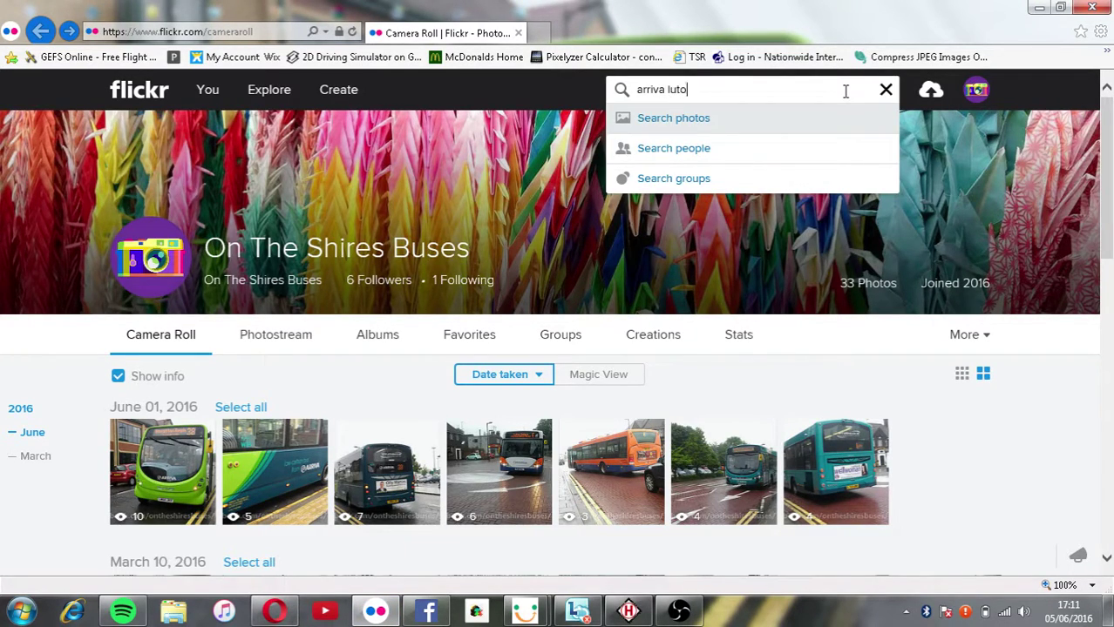
type("n 23")
key("Return")
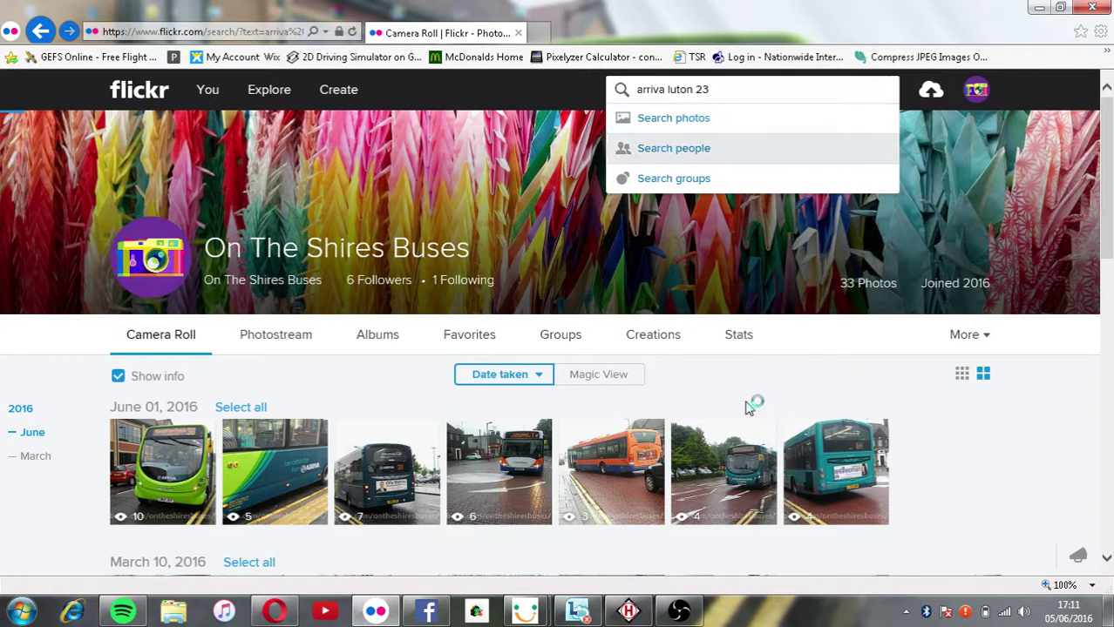
left_click(273, 612)
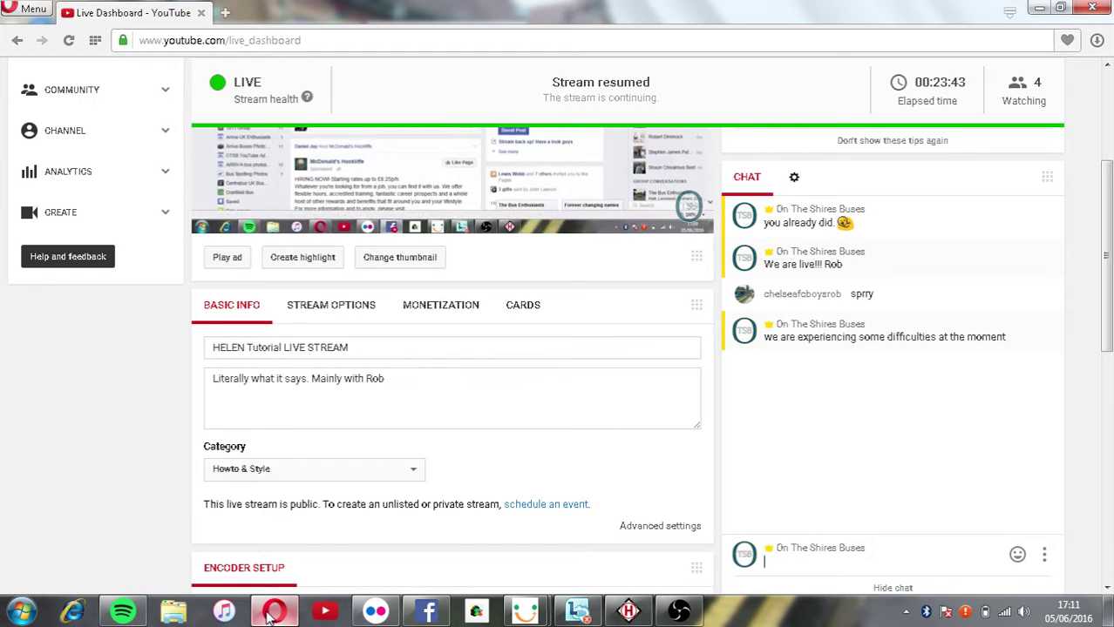
left_click(274, 611)
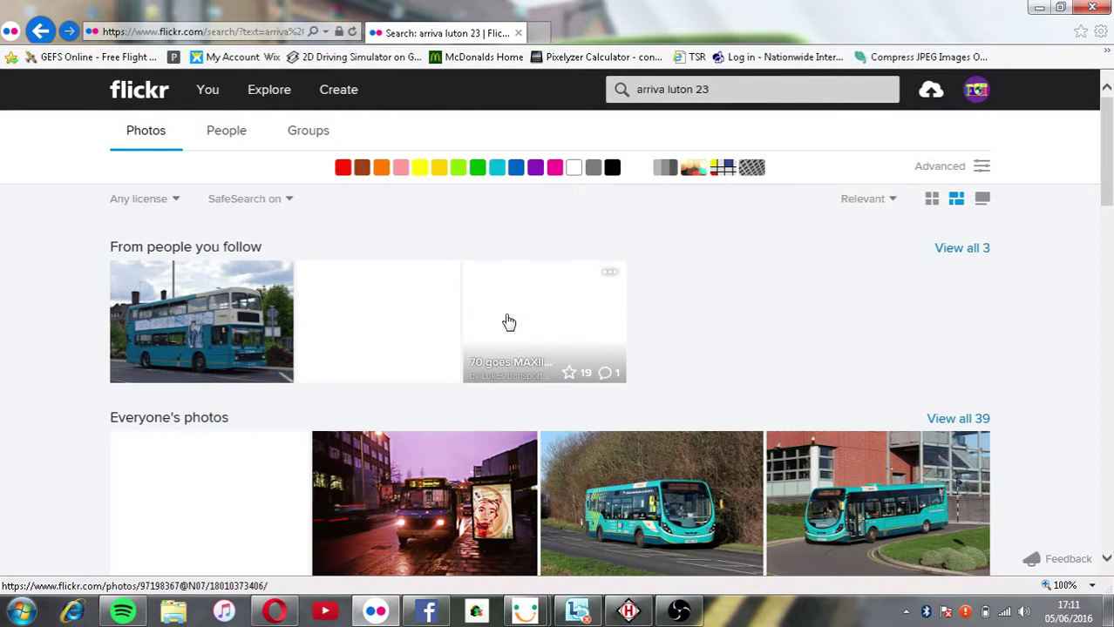
Sort the Flickr photo results by date uploaded.
scroll(116, 312, "down", 1)
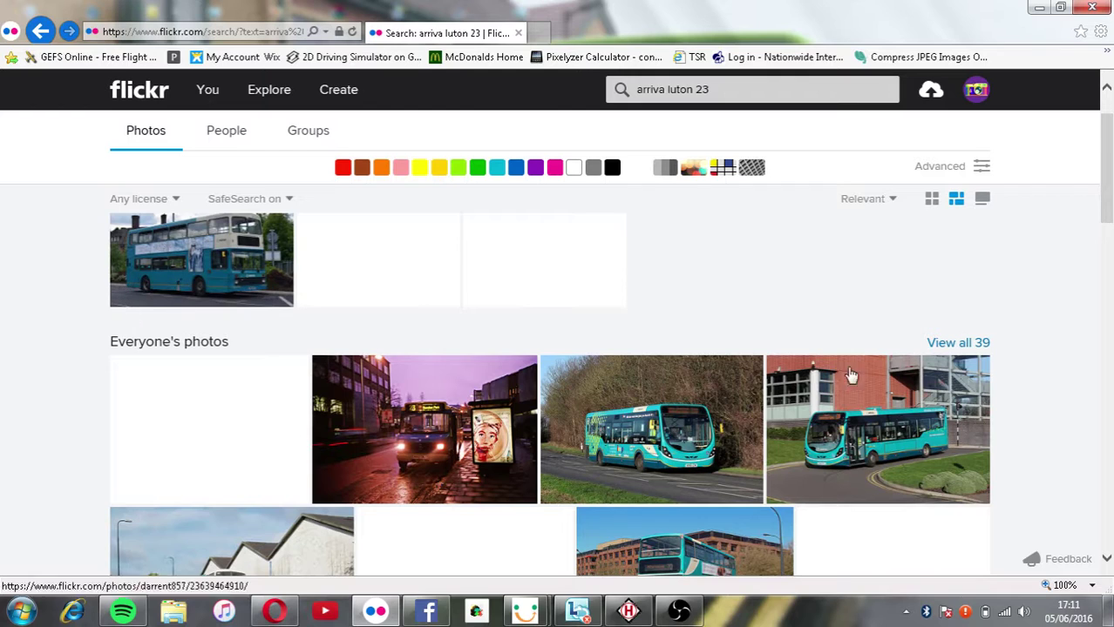
left_click(892, 202)
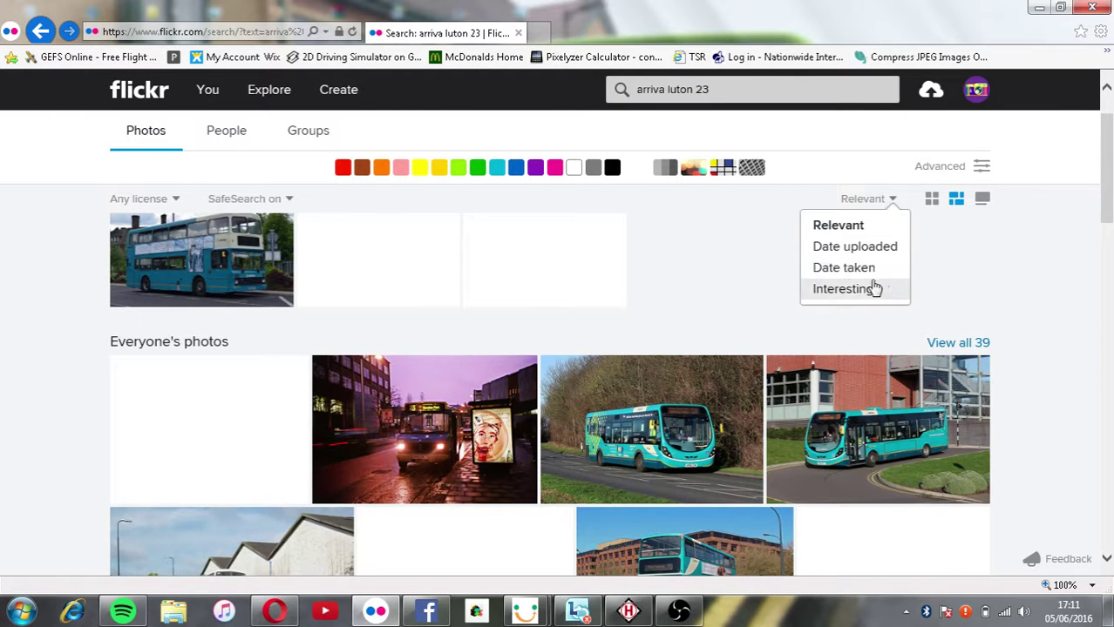
left_click(854, 254)
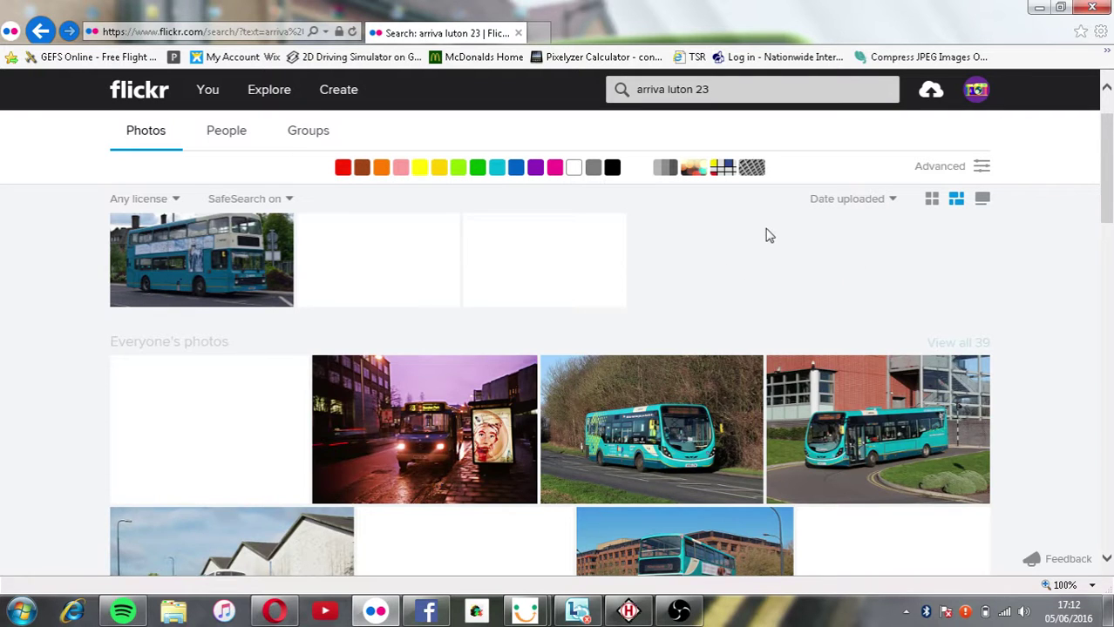
Open the photo of the bus showing "Sundon Park via Marsh Road 23" and examine its destination display close up.
scroll(478, 347, "down", 2)
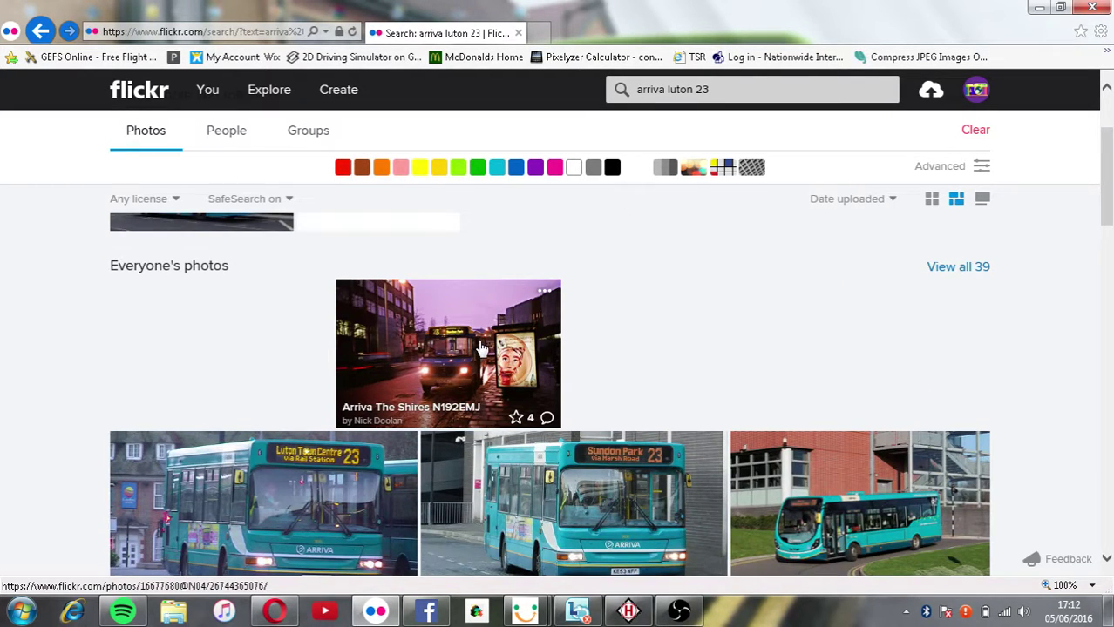
scroll(478, 347, "down", 1)
left_click(632, 394)
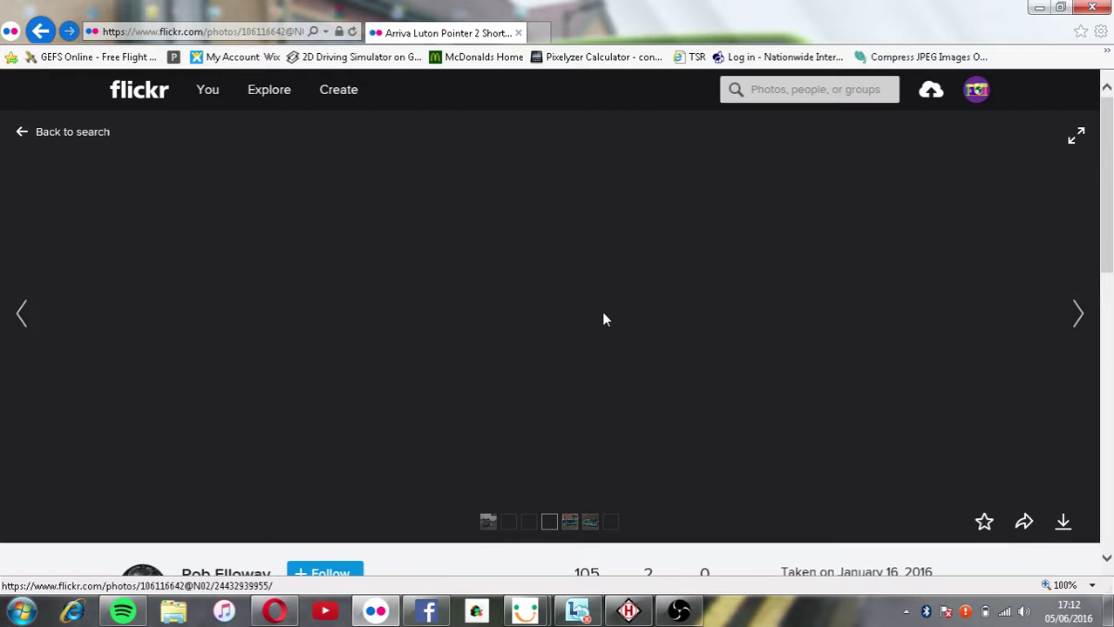
left_click(644, 206)
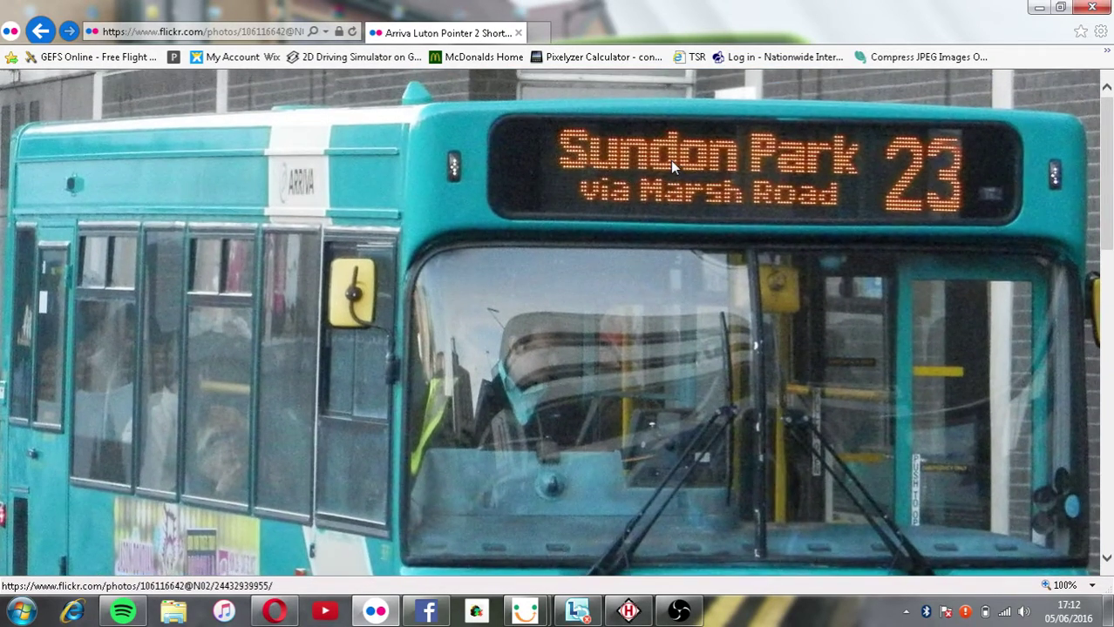
left_click(671, 253)
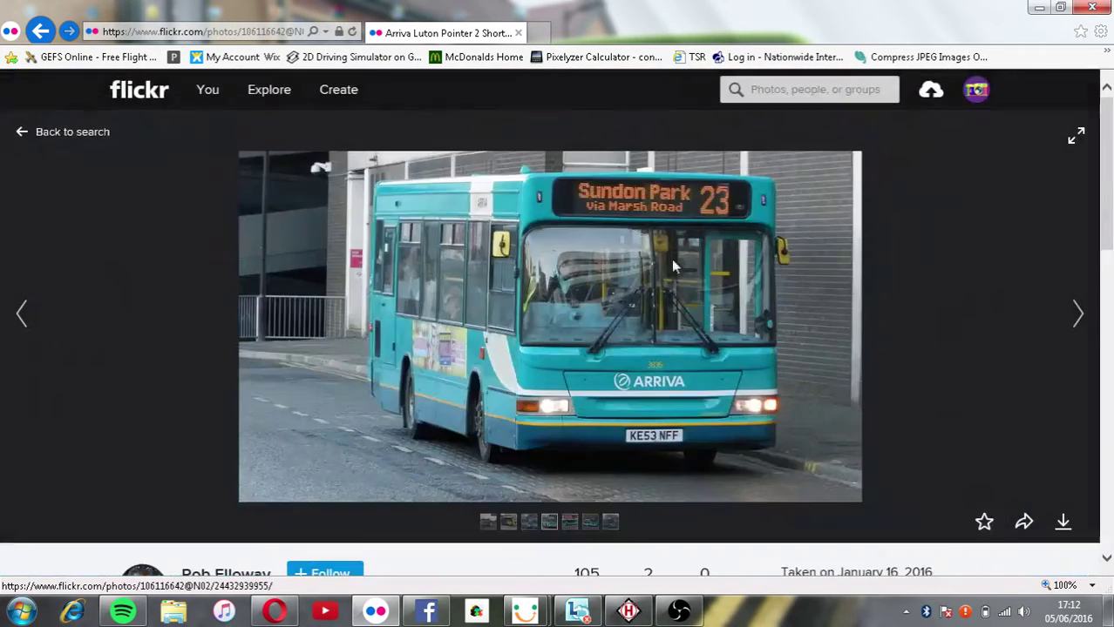
In HELEN's Sign Designer, set page 1's "Sundon Park" line to a spacing of 1 and compare it with the Flickr photo.
left_click(628, 610)
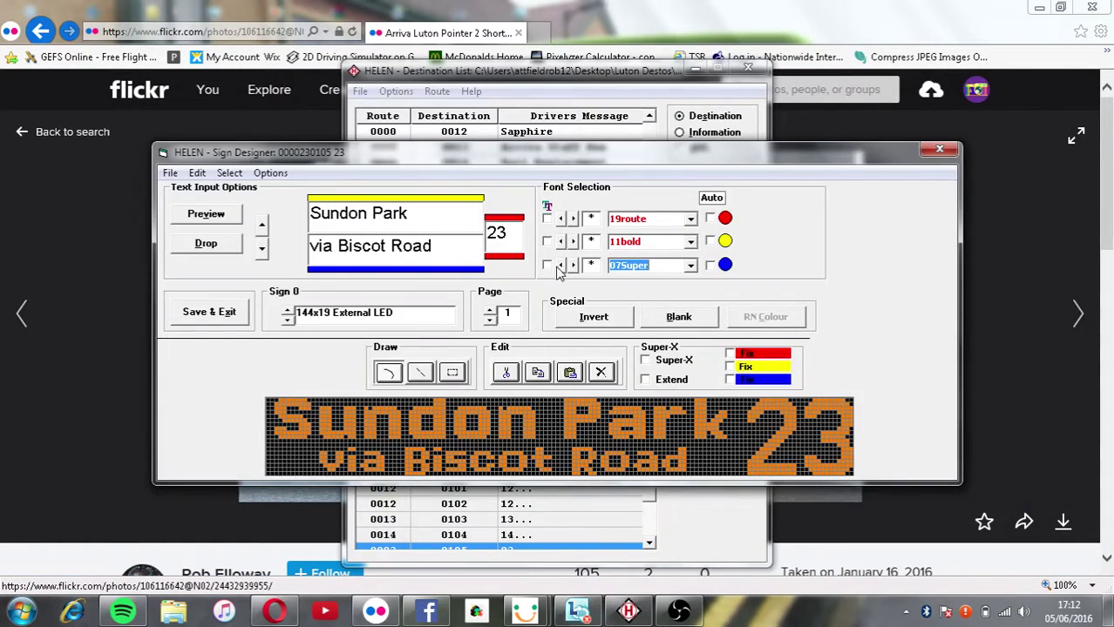
left_click(562, 243)
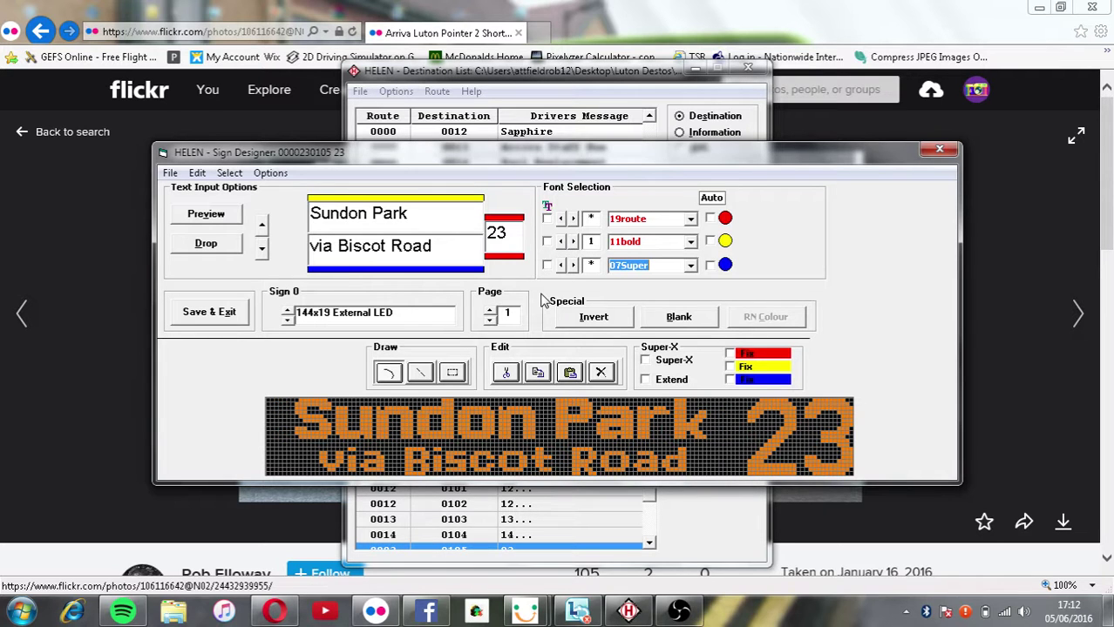
left_click(647, 8)
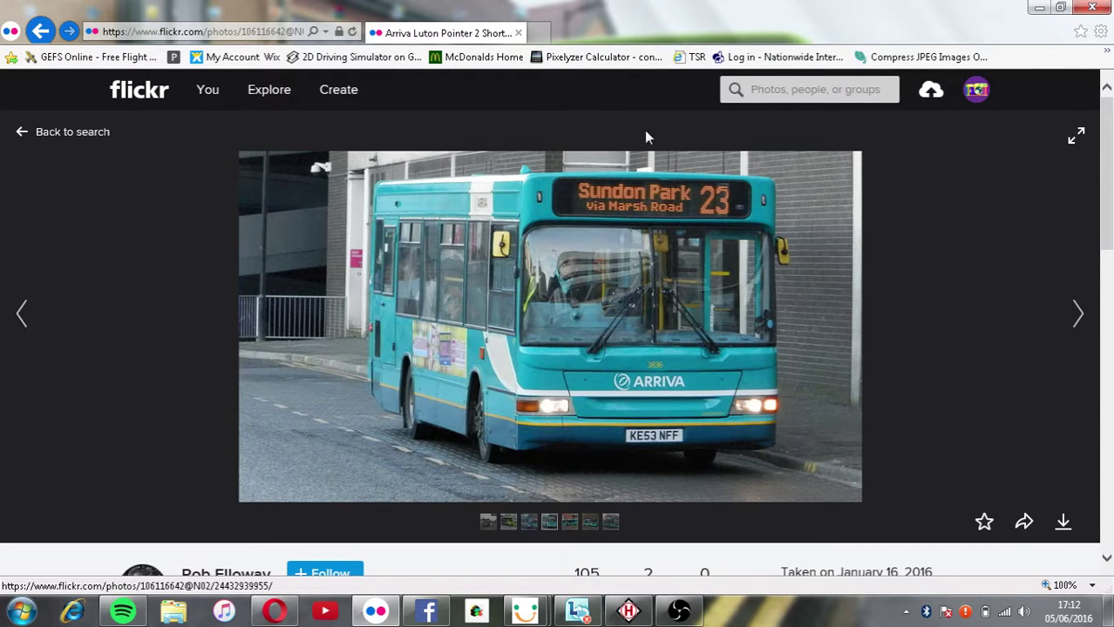
left_click(628, 611)
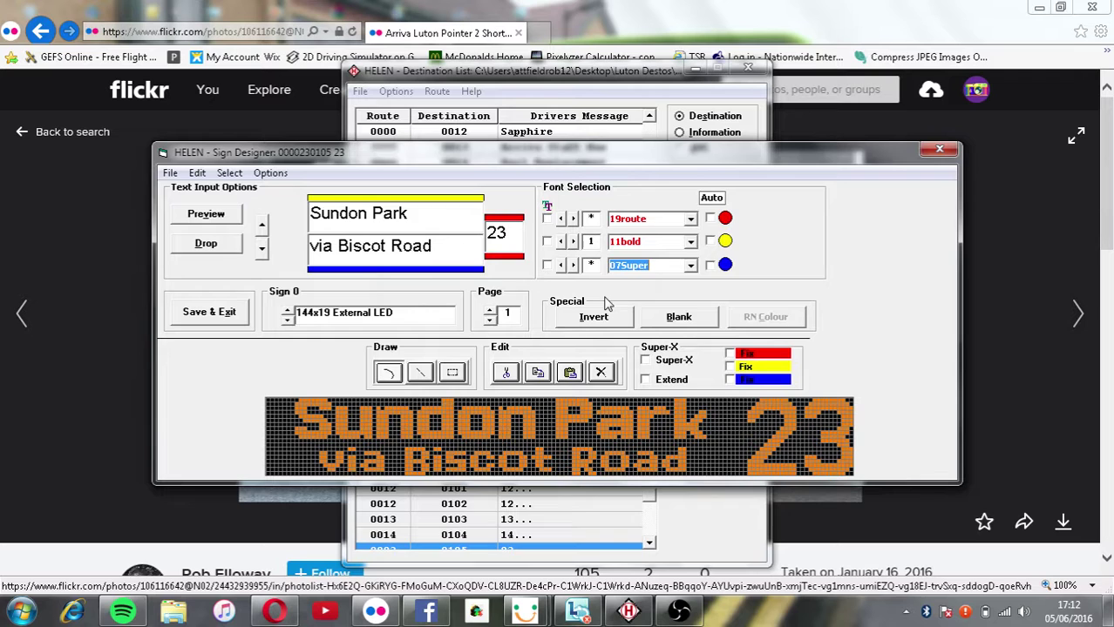
On page 2 of the external sign, set the route number font to 19route and the "Sundon Park" line to 11bold with spacing 1.
left_click(490, 318)
left_click(624, 219)
scroll(624, 218, "down", 2)
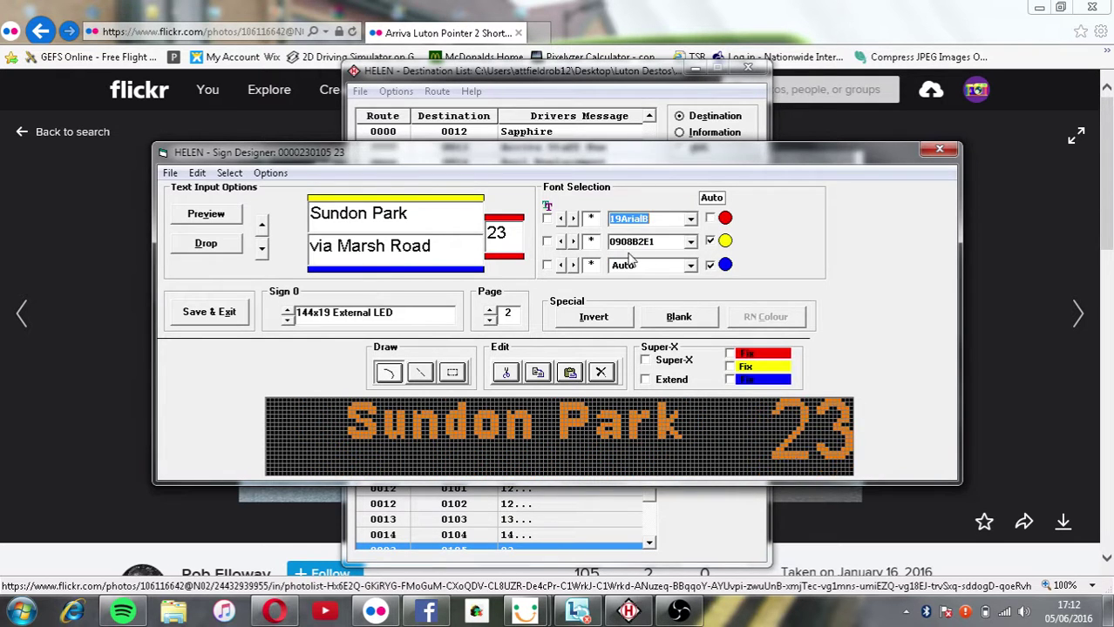
left_click(619, 243)
left_click(562, 241)
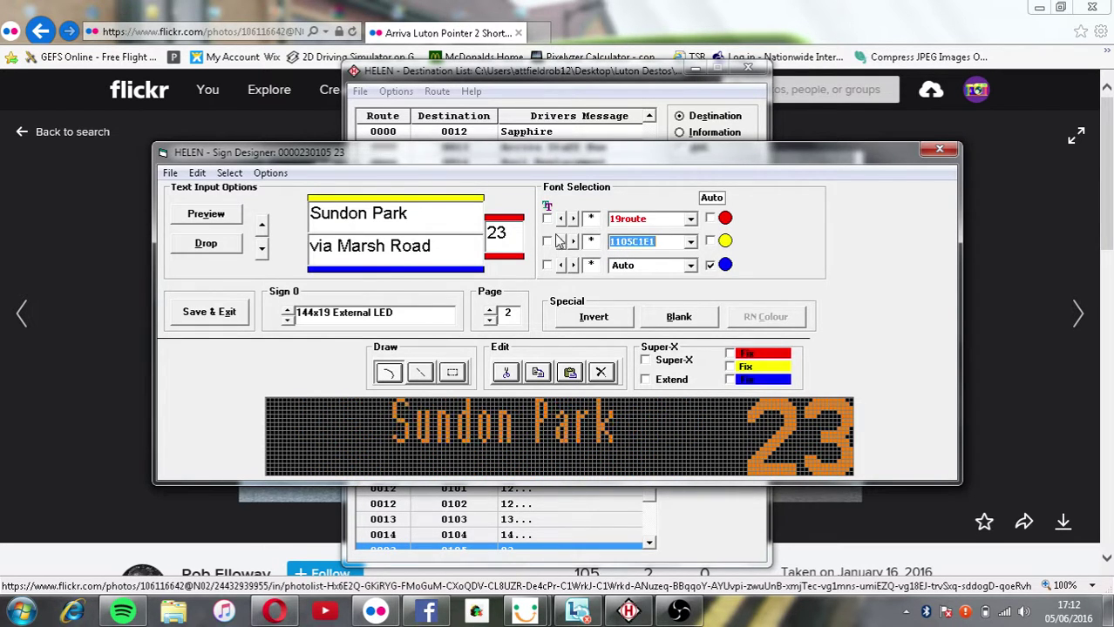
left_click(562, 241)
left_click(562, 241)
Set the font of page 2's "via Marsh Road" line to 07Super.
left_click(632, 265)
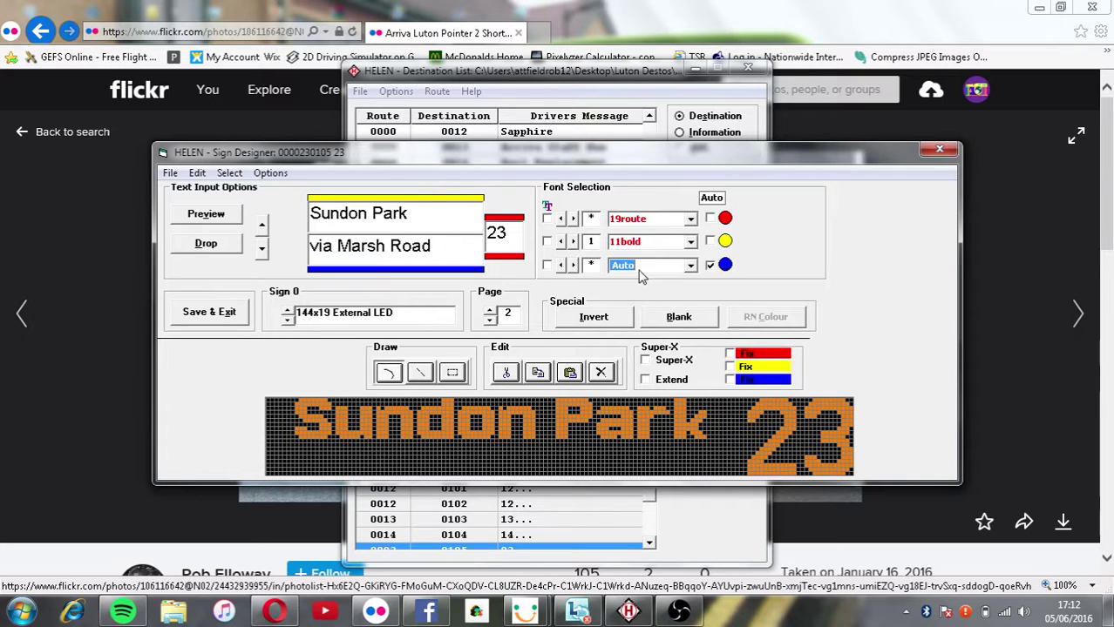
scroll(641, 275, "down", 1)
scroll(640, 276, "down", 2)
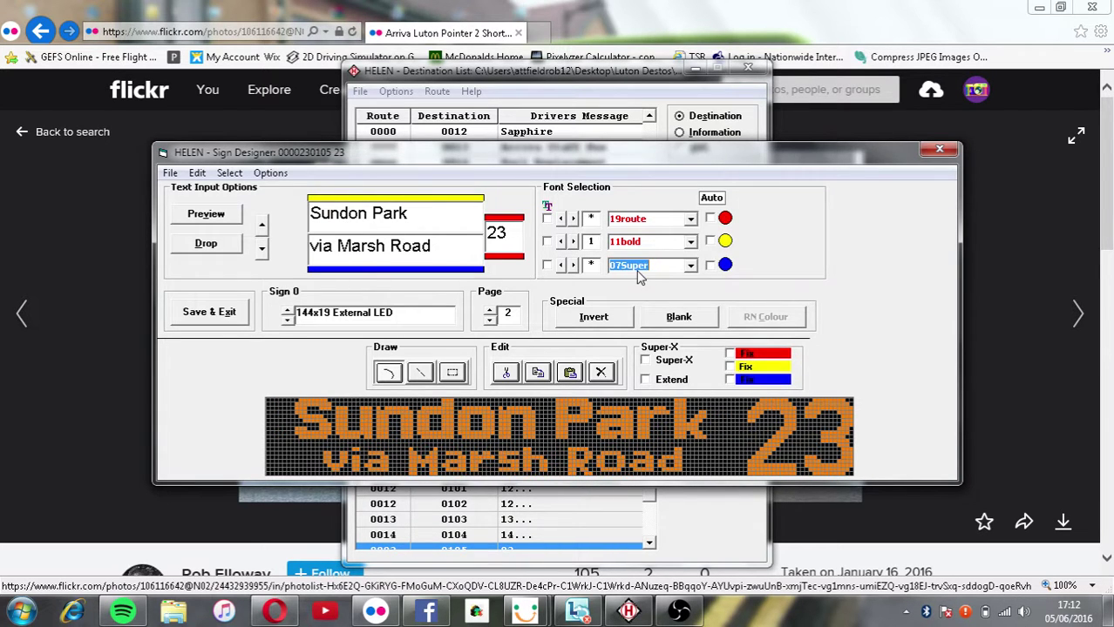
Look at the reference bus photo on Flickr again and check the chat on the YouTube live dashboard.
left_click(795, 7)
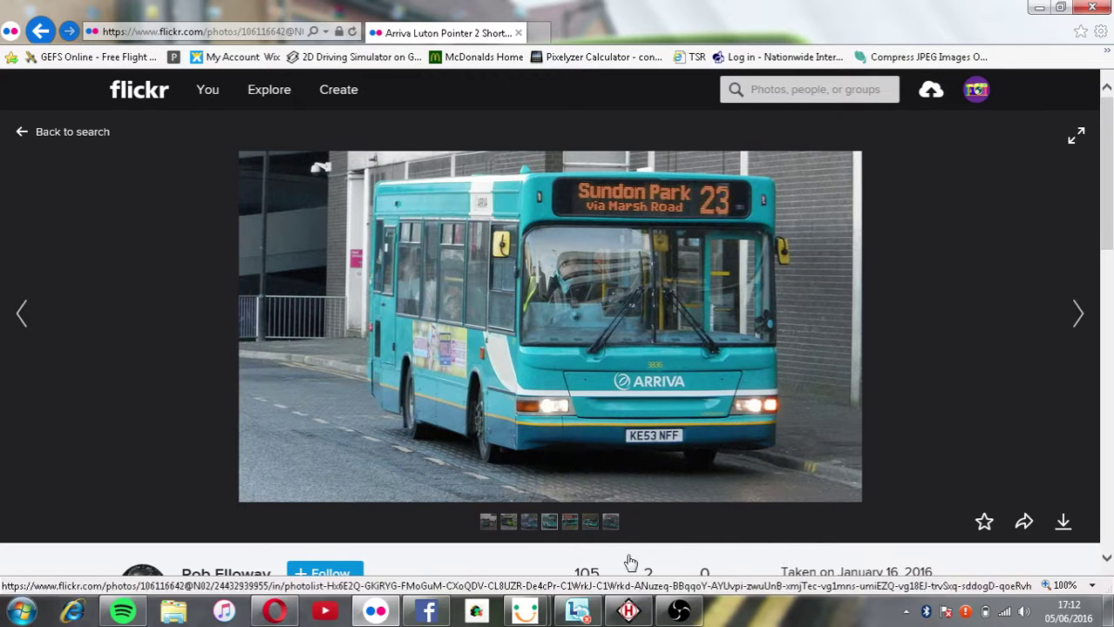
left_click(283, 613)
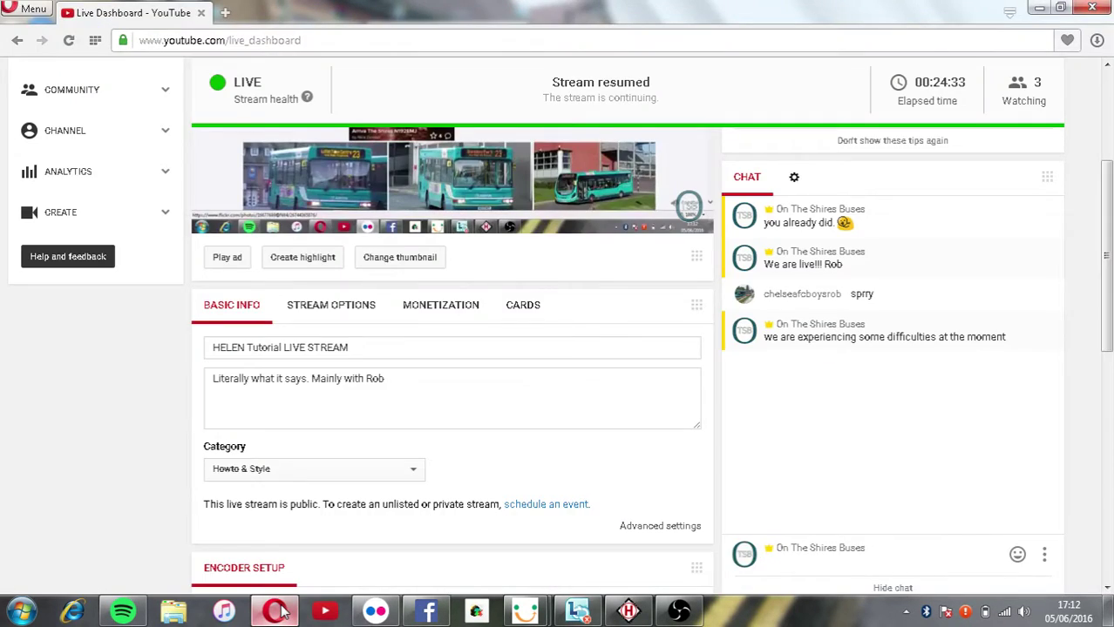
left_click(283, 613)
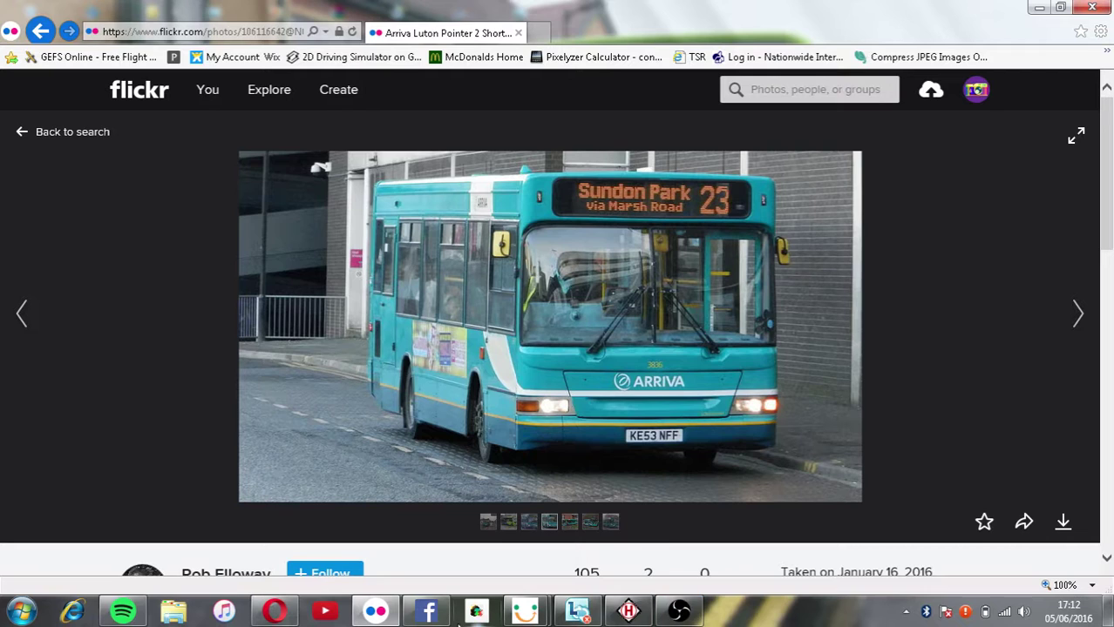
mouse_move(523, 615)
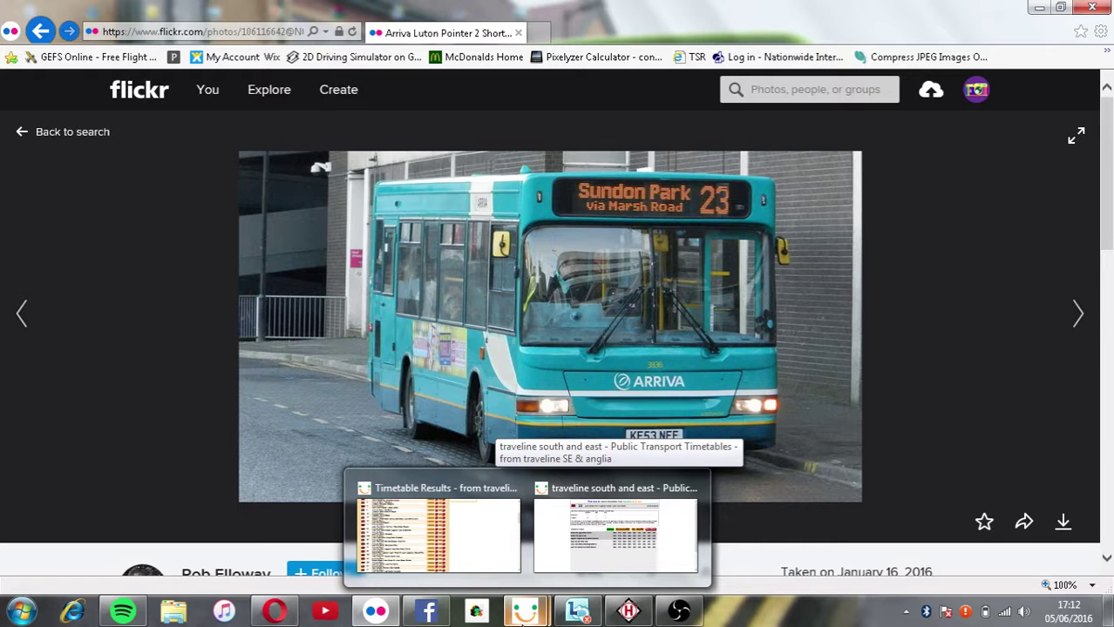
mouse_move(672, 616)
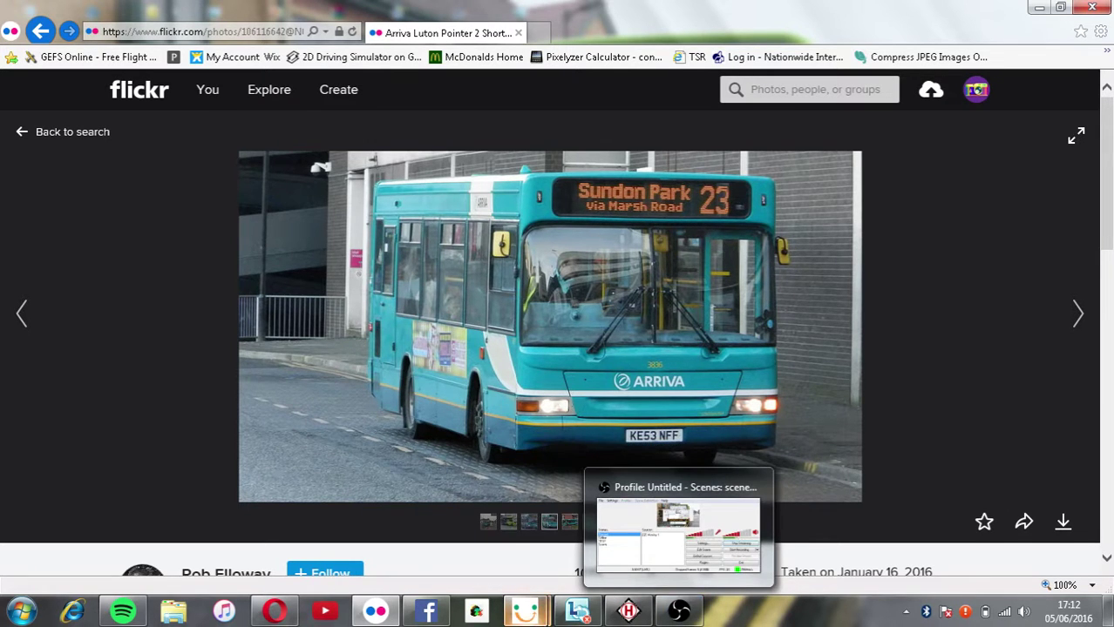
Return to HELEN, check the design up to the 32x17 External LED sign, save it and preview the route 23 destination.
left_click(628, 613)
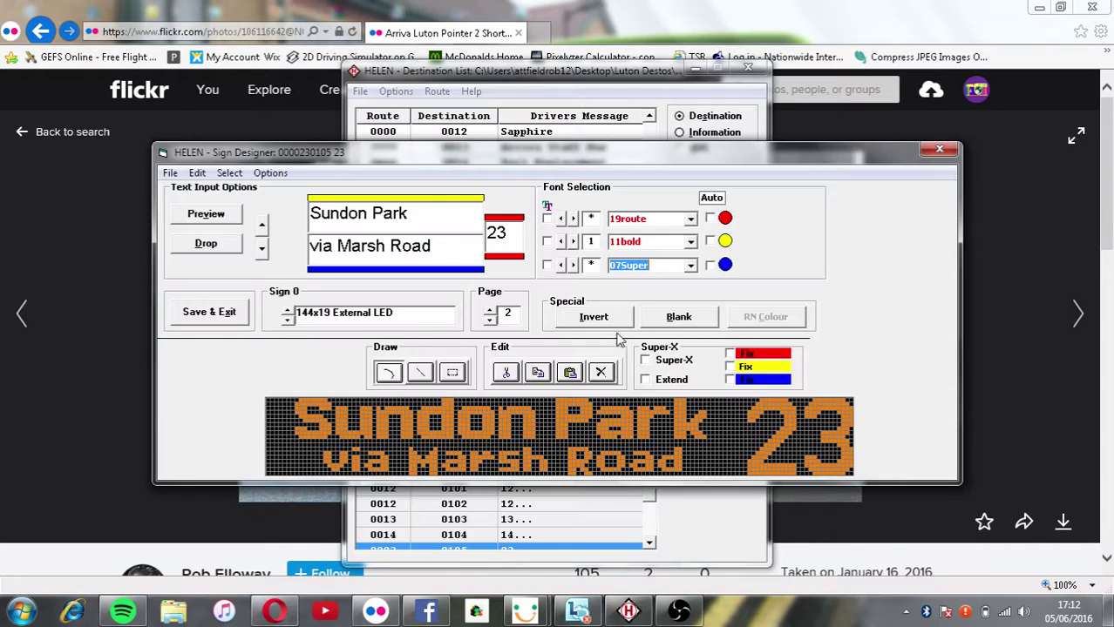
left_click(288, 310)
left_click(288, 309)
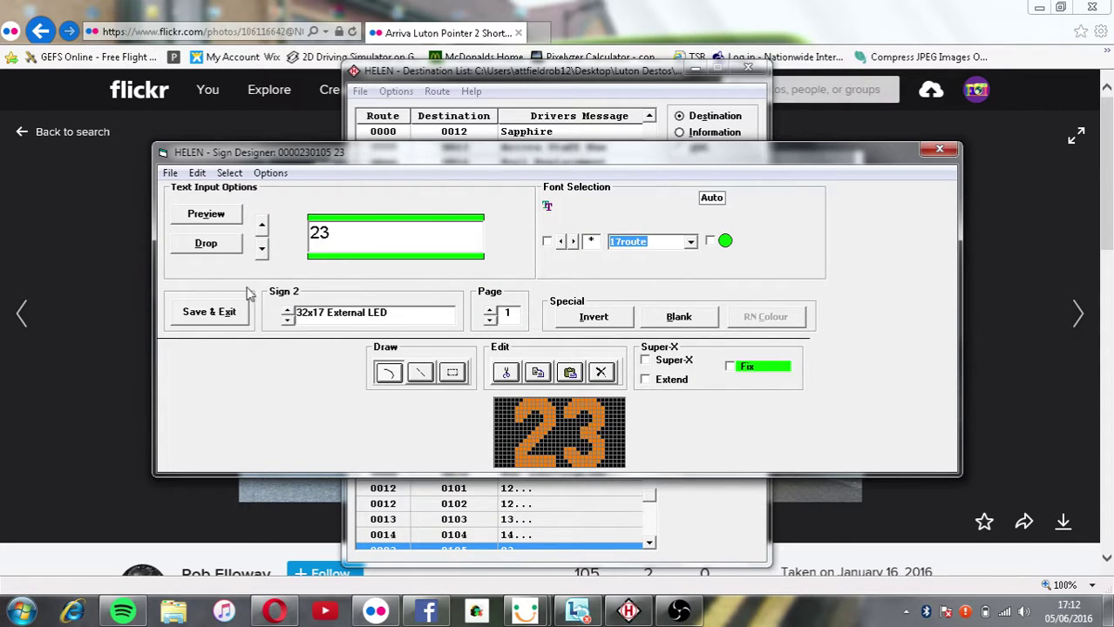
left_click(222, 312)
left_click(706, 310)
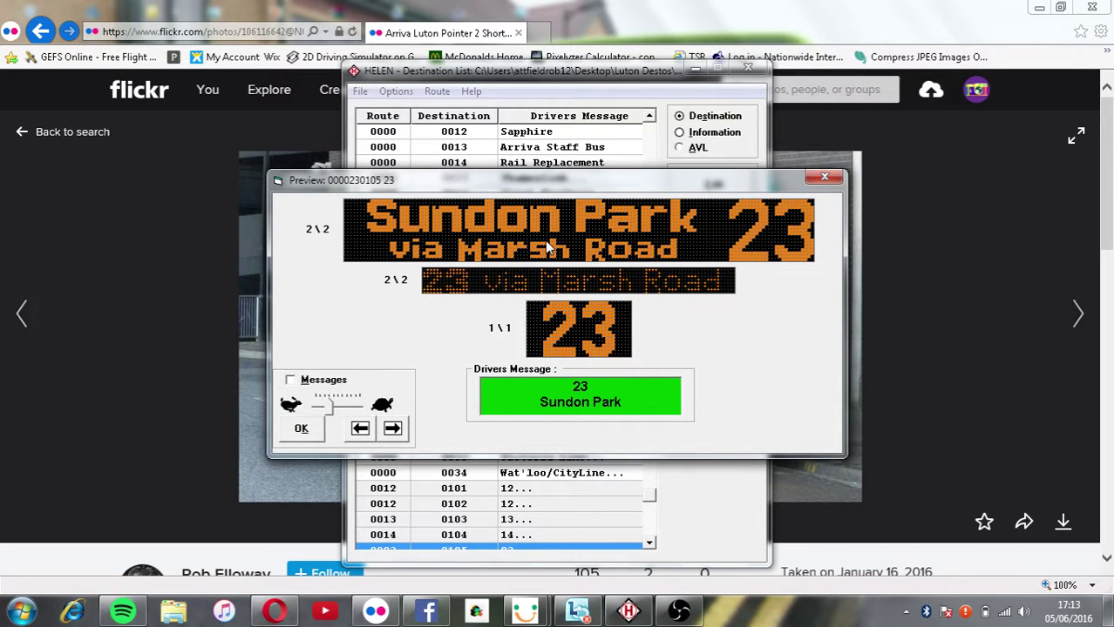
left_click(300, 427)
Switch to Facebook and open the newest unread message in the On The Shires Buses page inbox.
left_click(429, 612)
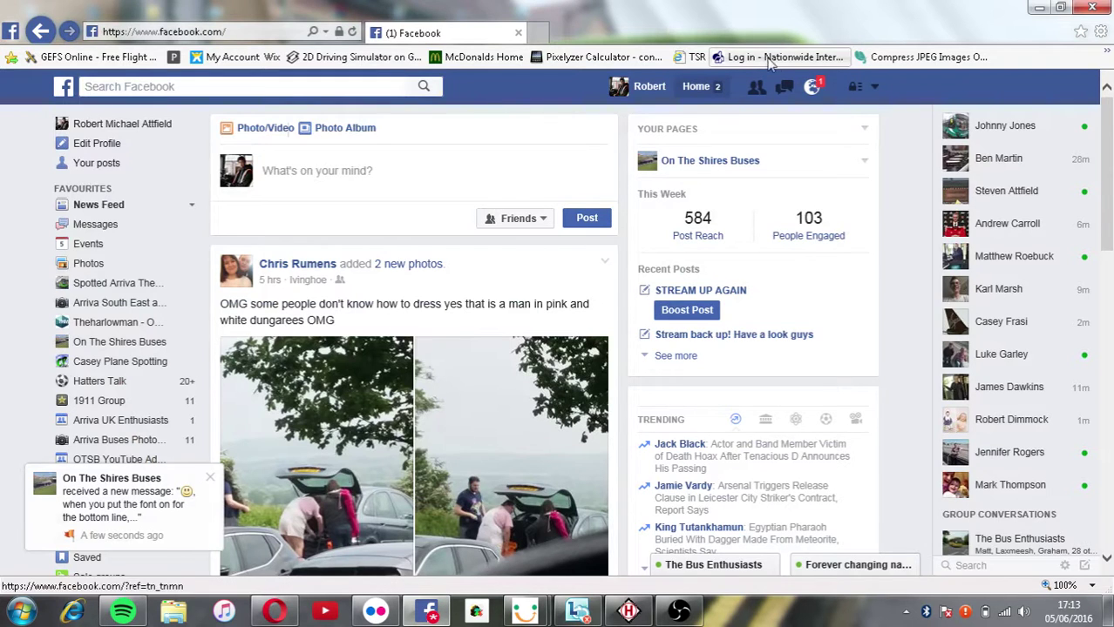
left_click(196, 529)
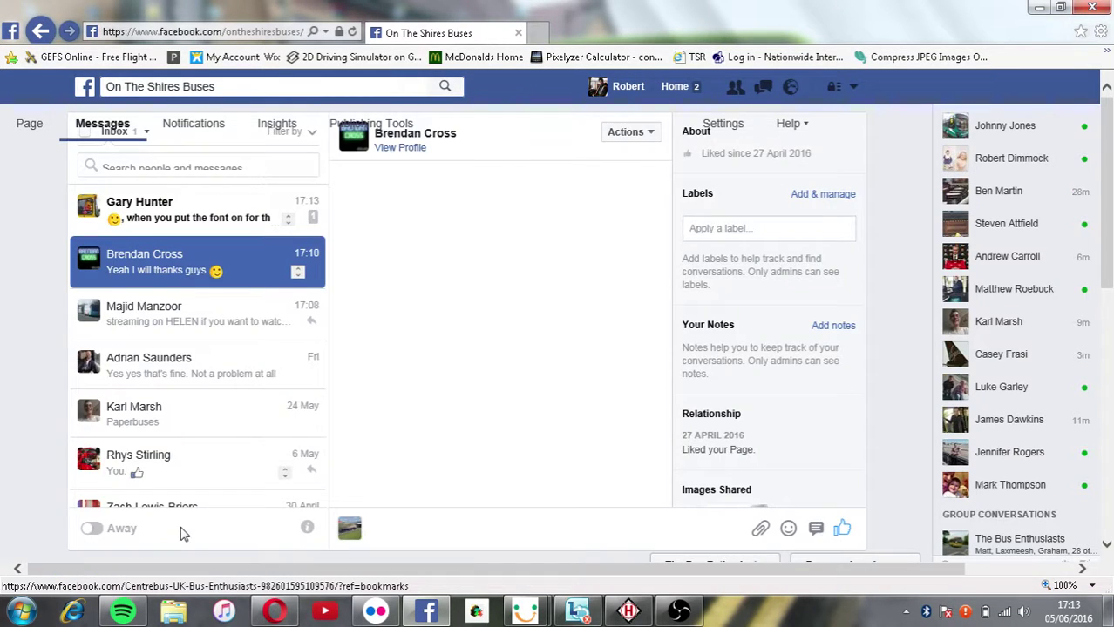
left_click(199, 260)
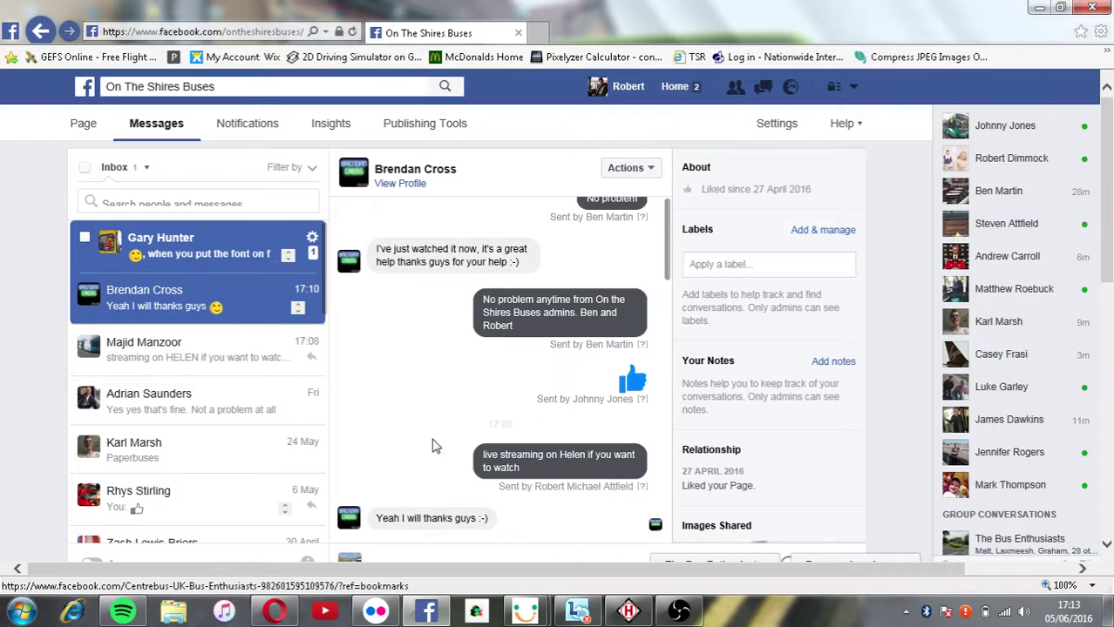
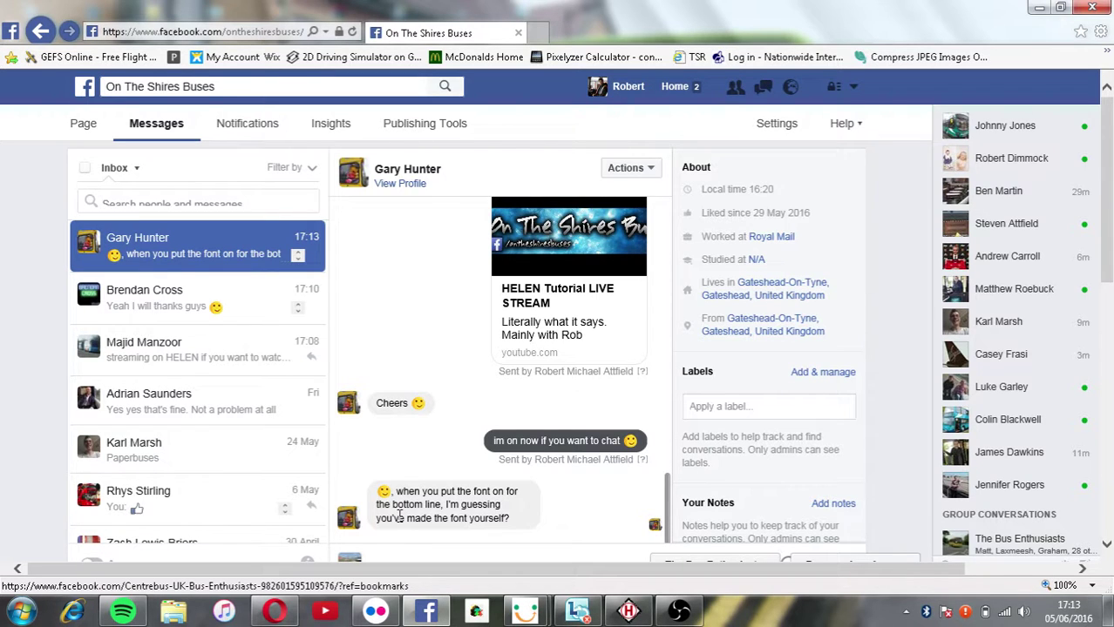
Reply in the open conversation "would it be possible to communicate via the live chat as wastes time lol".
scroll(412, 549, "down", 1)
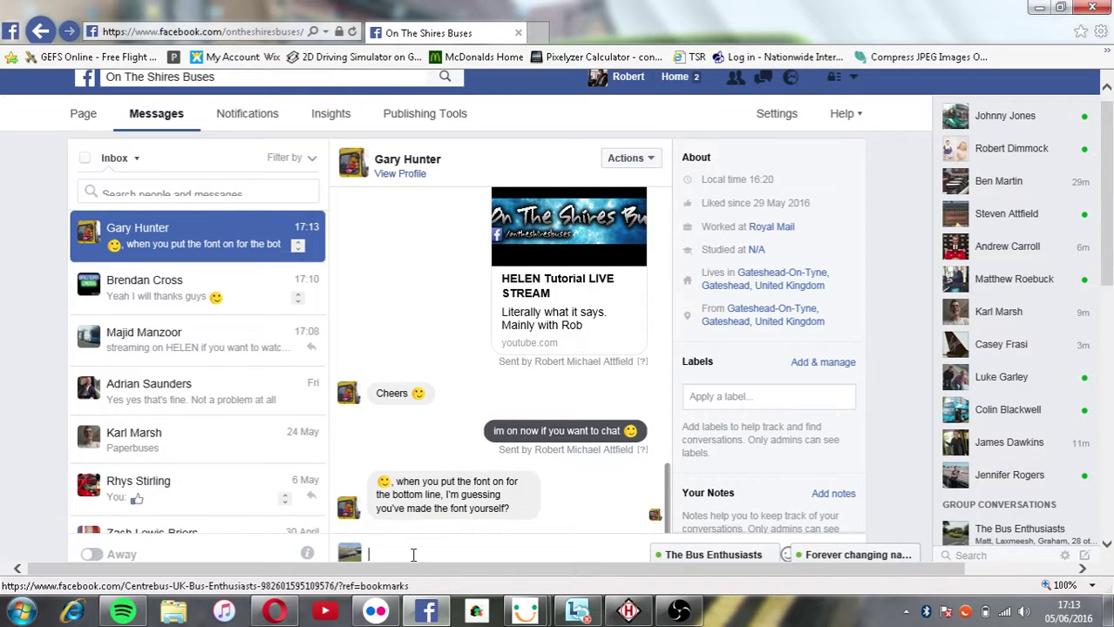
left_click(413, 554)
type("would")
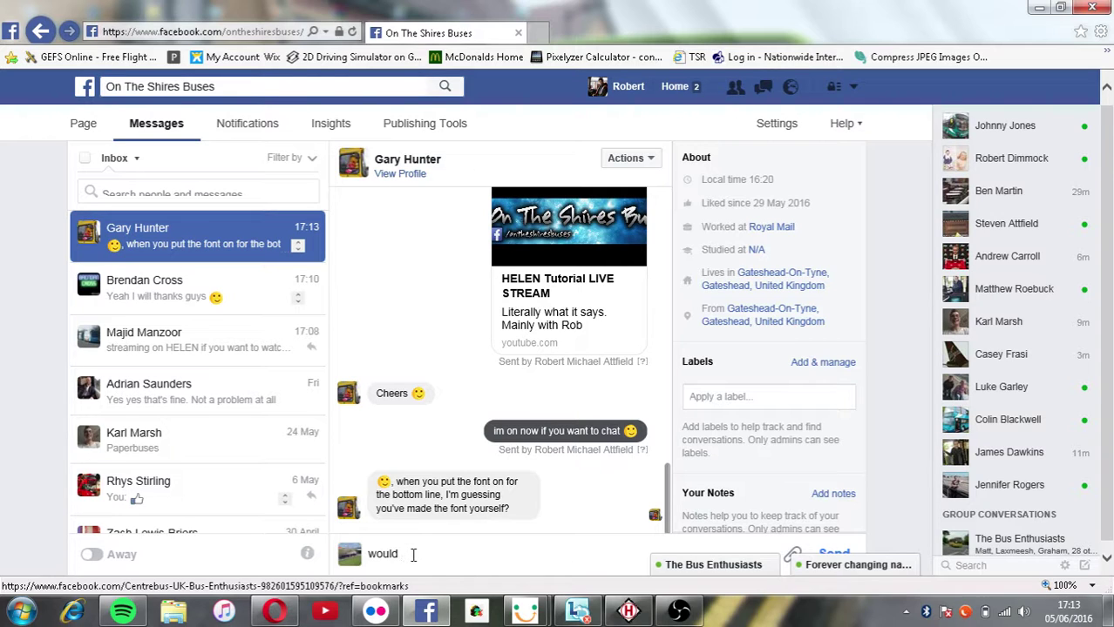
type(" it be possible to communicate via the live chat as wastes time lol")
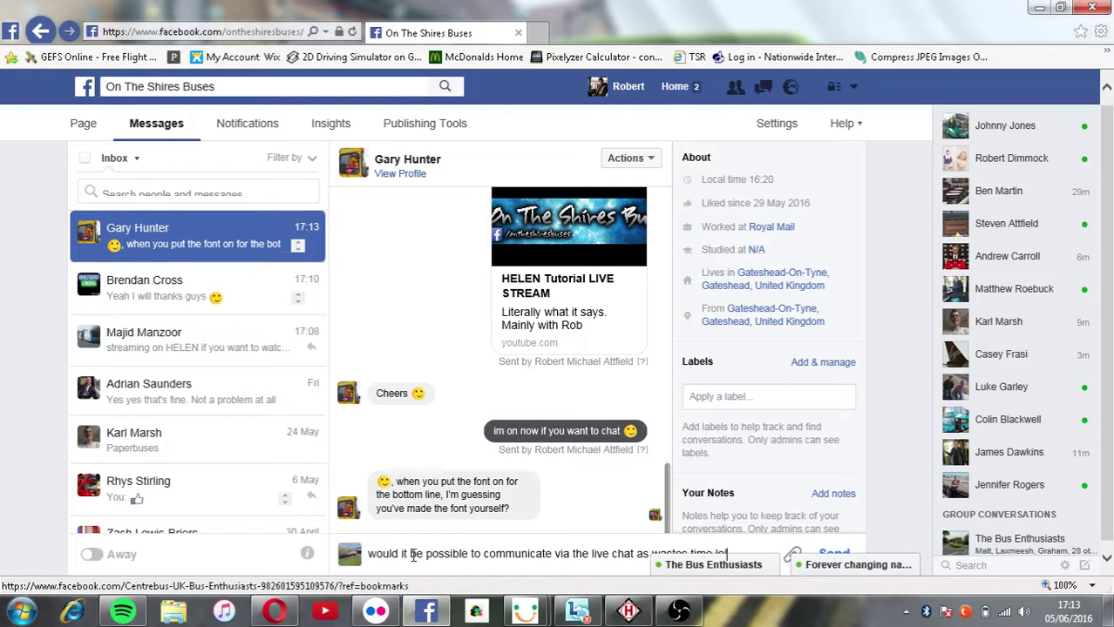
key("Return")
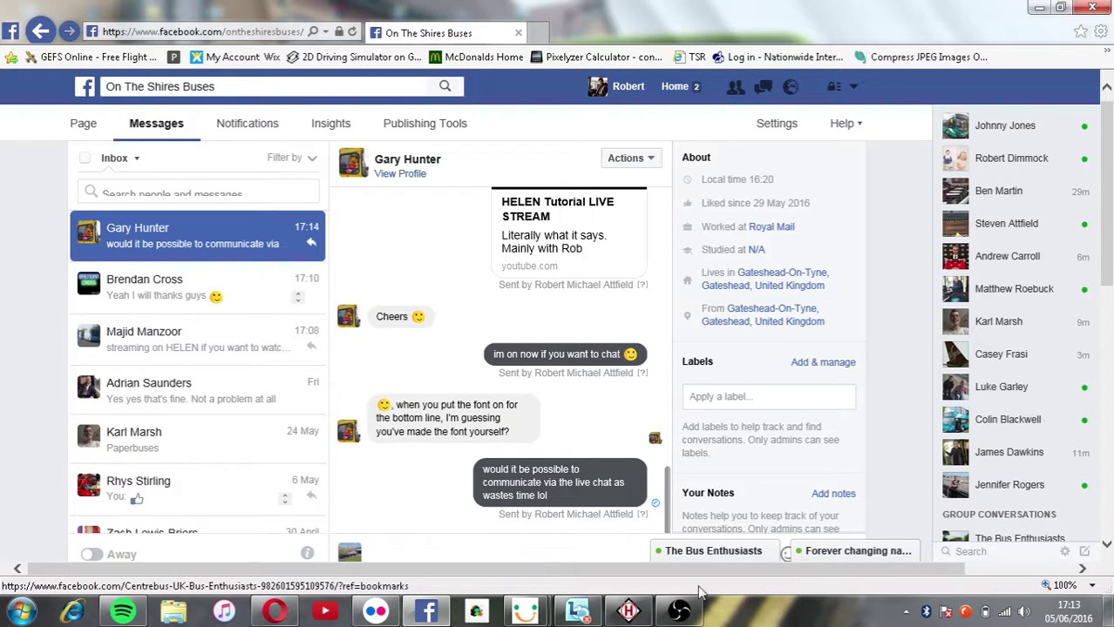
Switch to HELEN and preview the route 23 Sundon Park destination again.
left_click(629, 611)
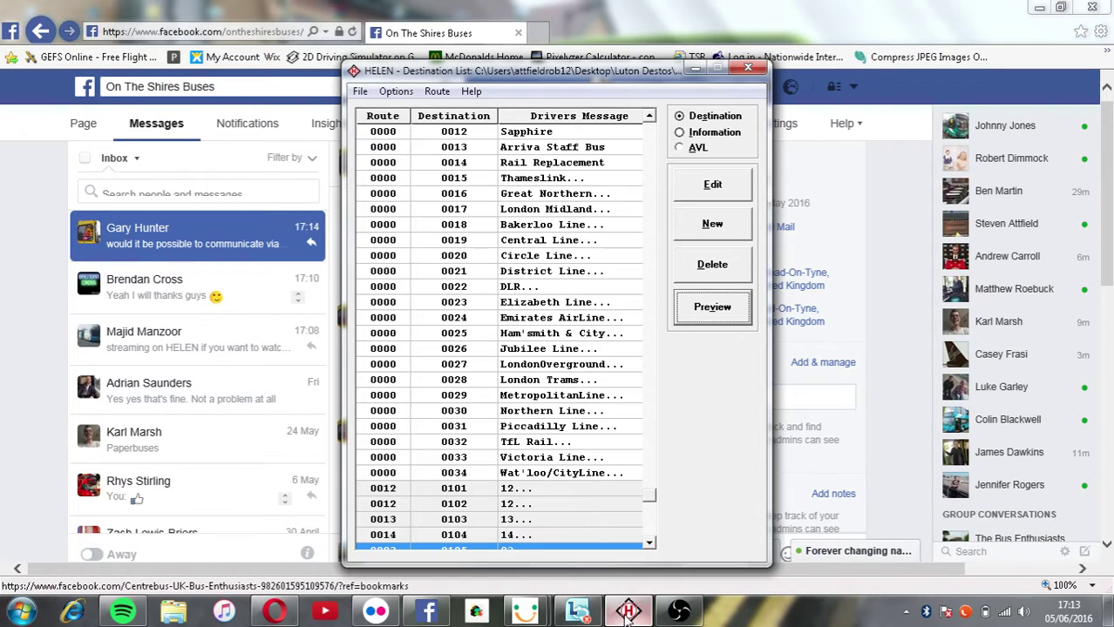
left_click(693, 307)
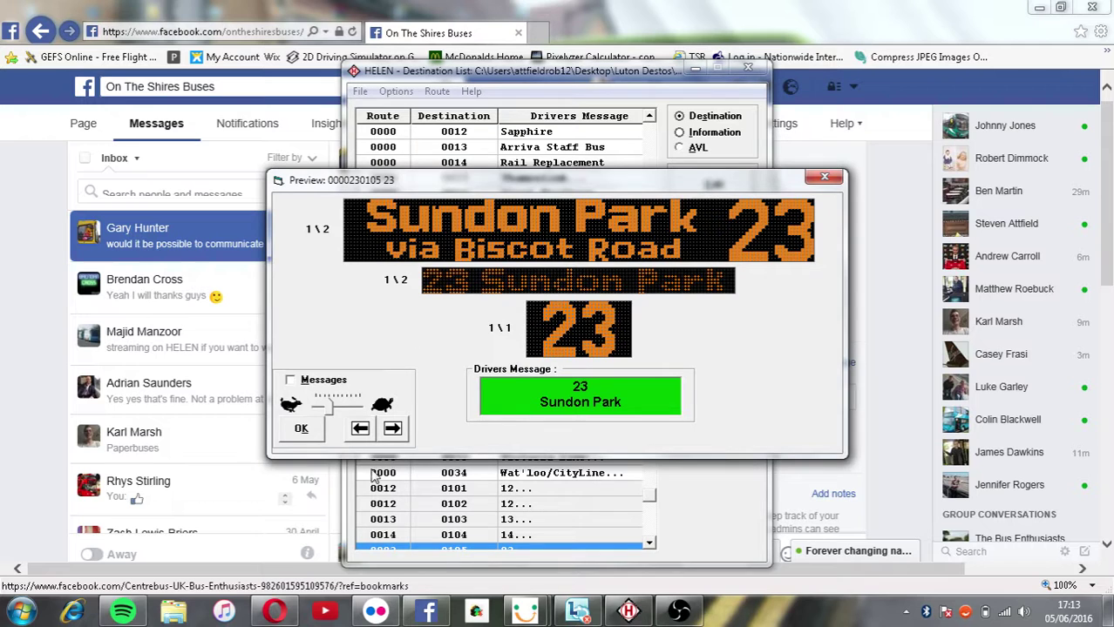
left_click(301, 429)
Create a new destination with route 23, destination code 106 and the two-line drivers message "23" and "Luton Town".
left_click(648, 541)
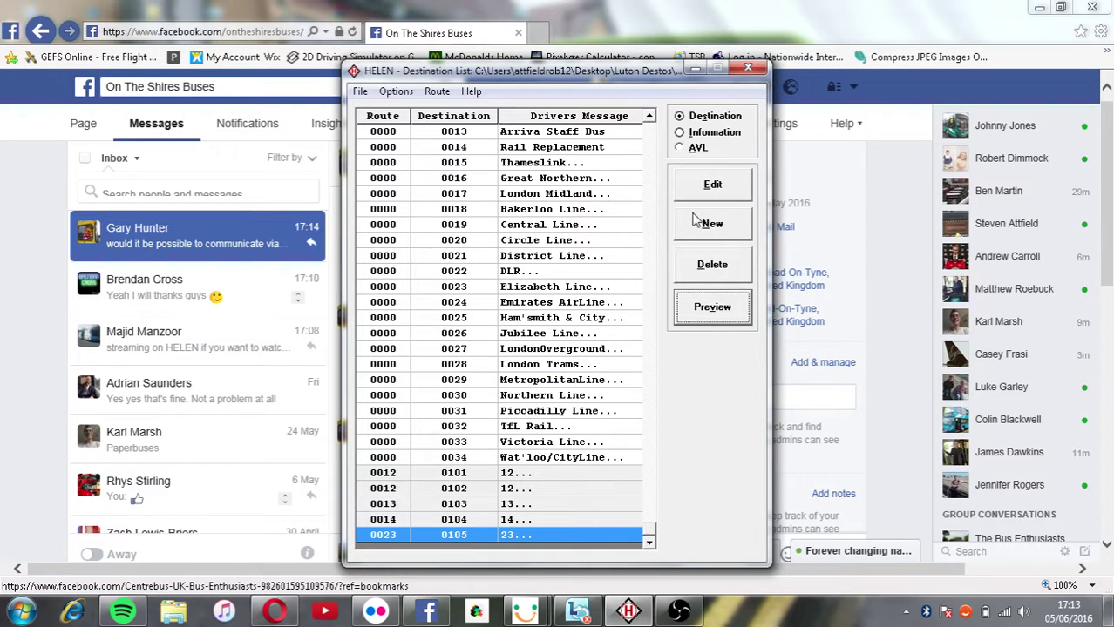
left_click(697, 223)
type("23")
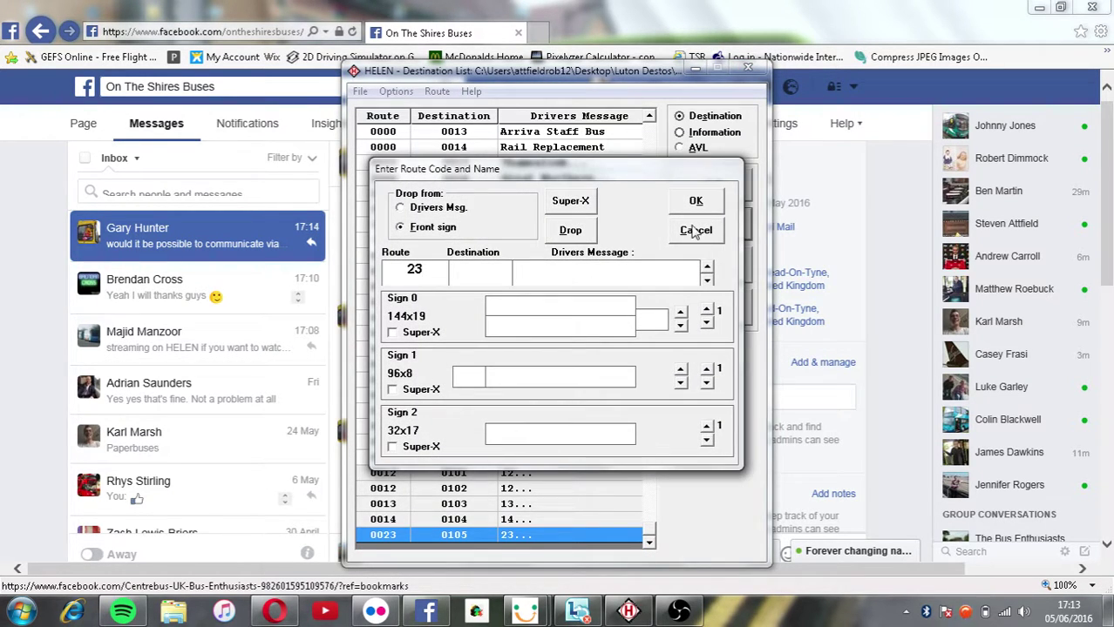
key("Tab")
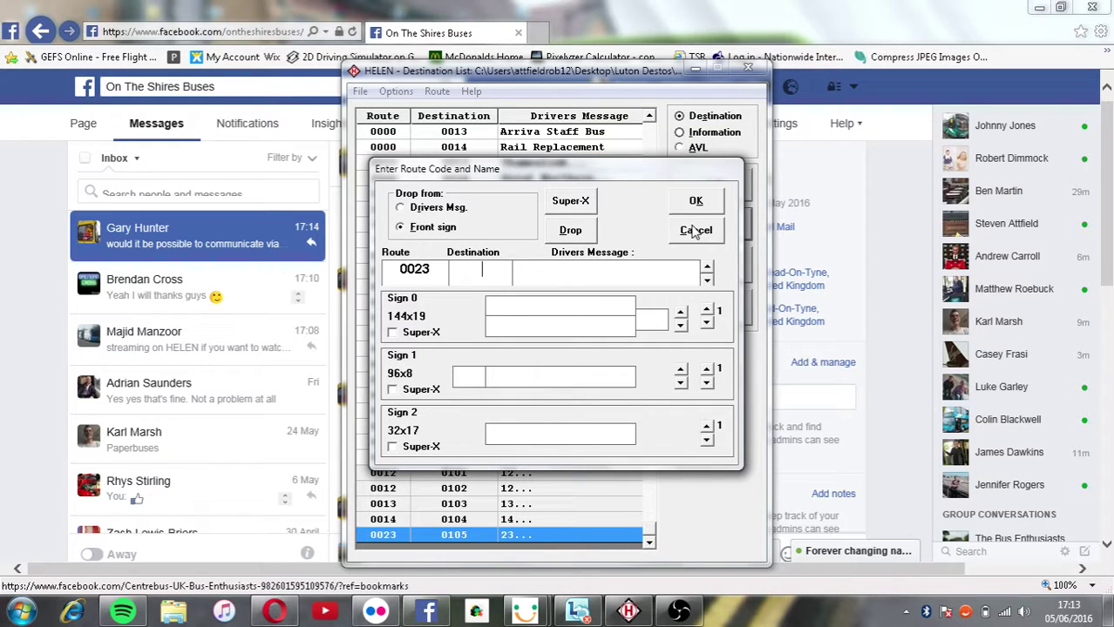
type("106")
key("Tab")
type("23")
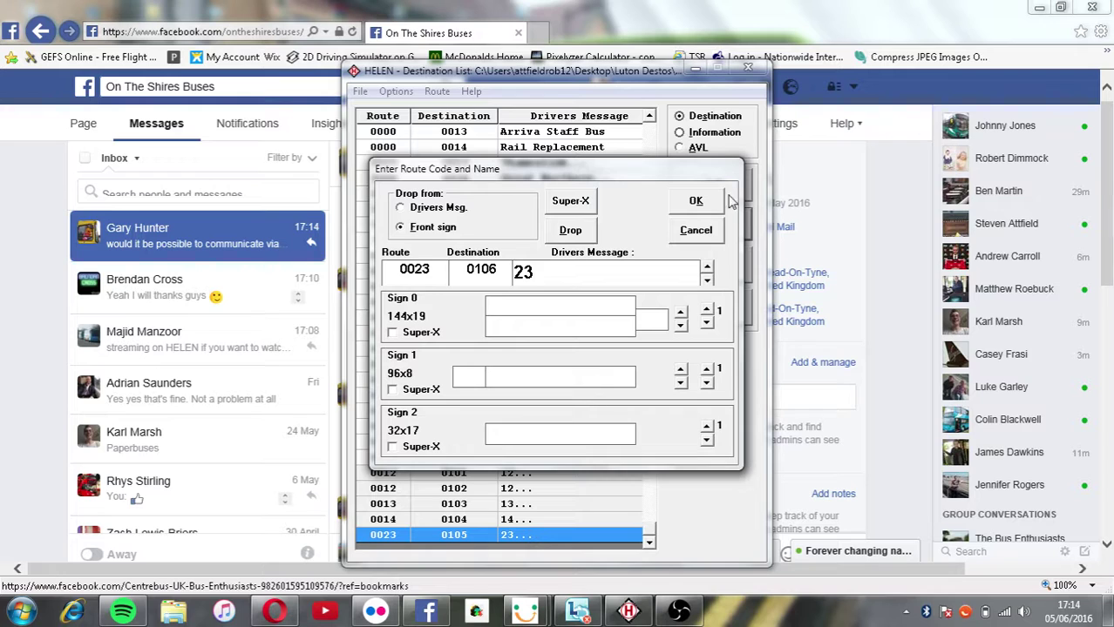
left_click(706, 268)
type("Luton Town")
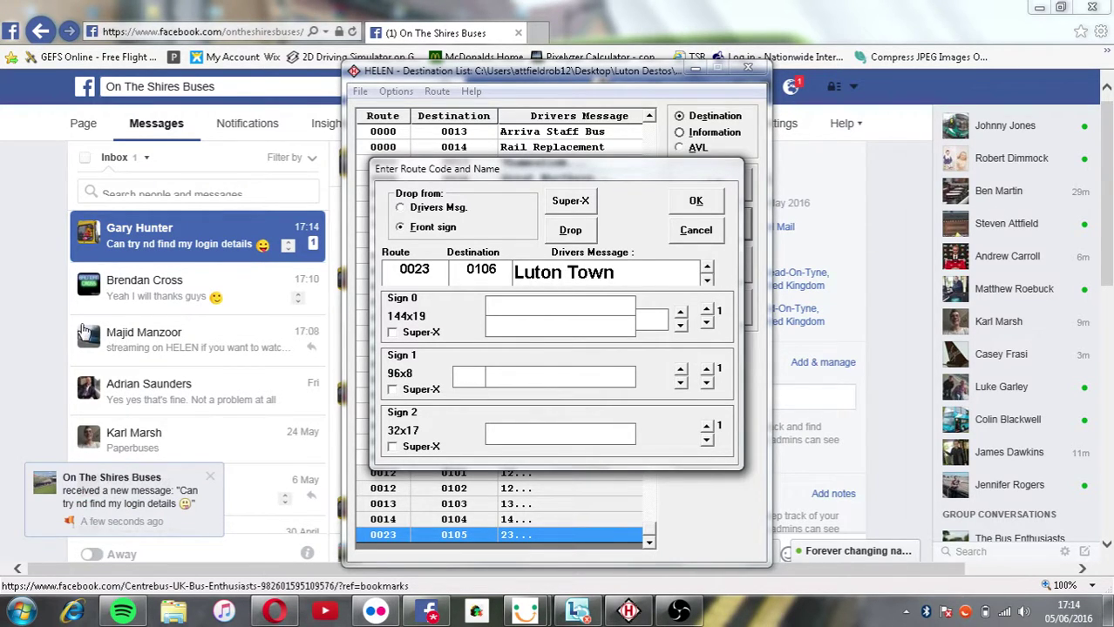
Switch to Facebook and answer the new message about login details with "use google account".
left_click(217, 253)
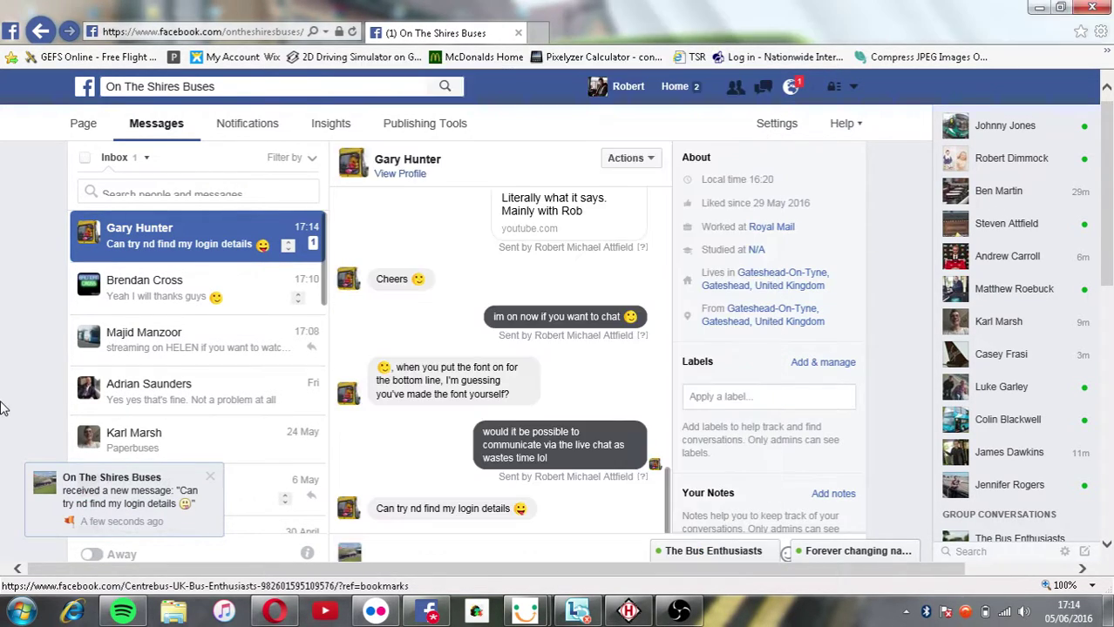
left_click(399, 556)
type("use guoogle account")
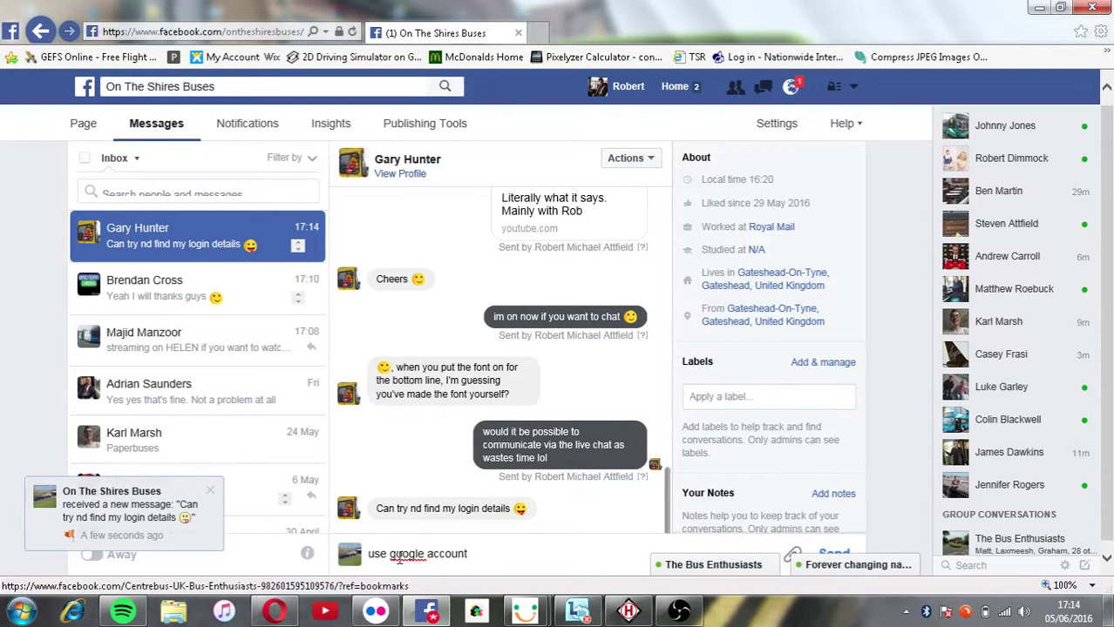
key("Return")
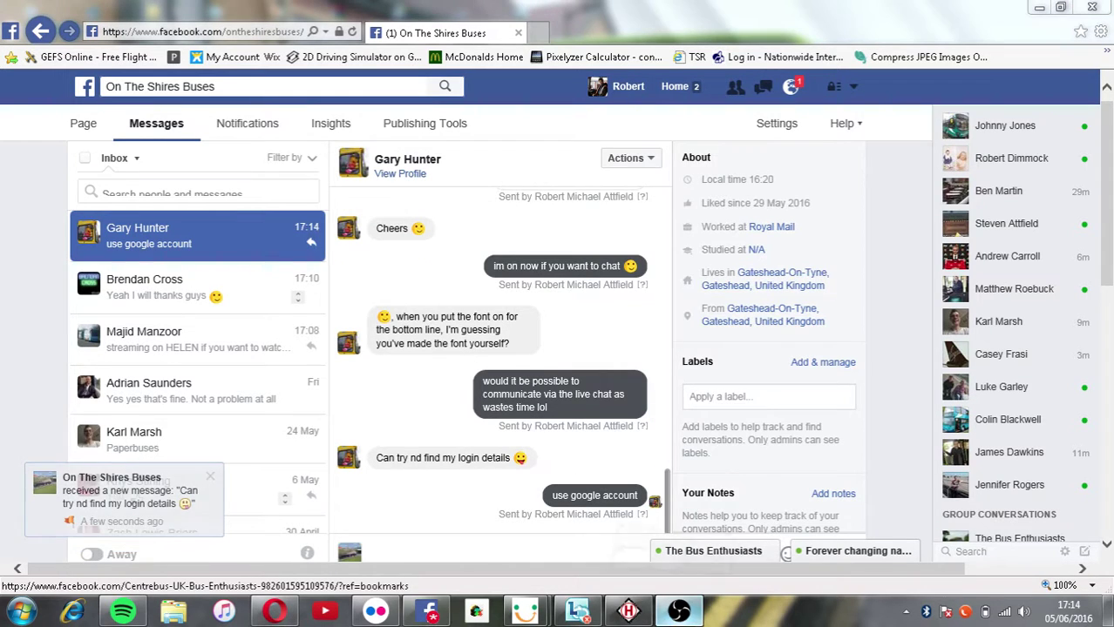
Return to HELEN and give Sign 0 page 1 the route number 23 and the upper line "Luton Town Centre".
left_click(680, 610)
left_click(649, 319)
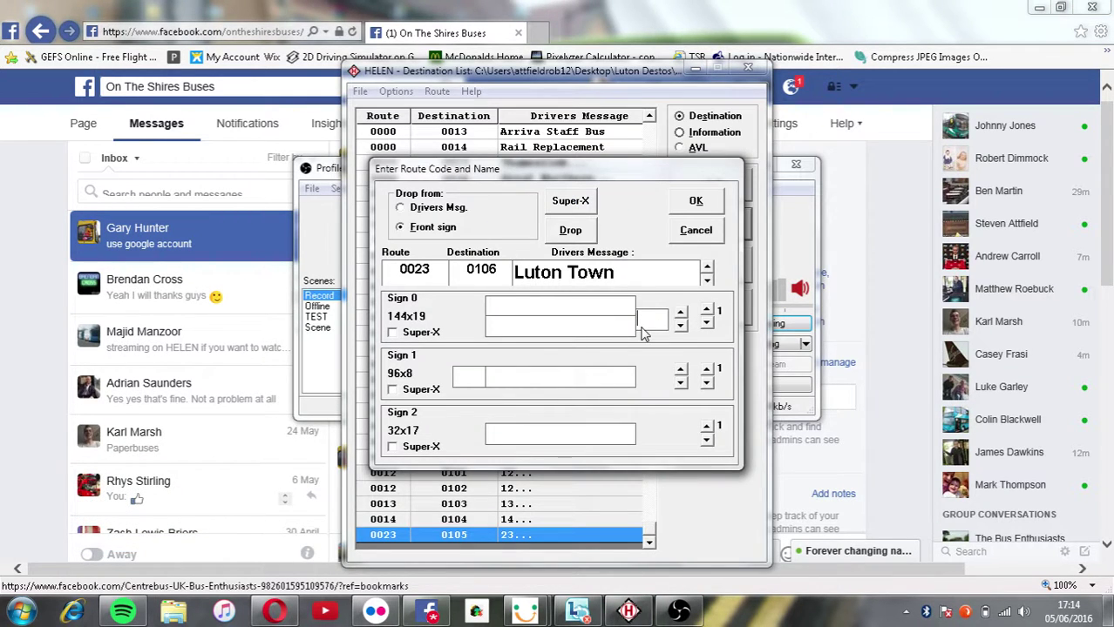
type("23Luton T")
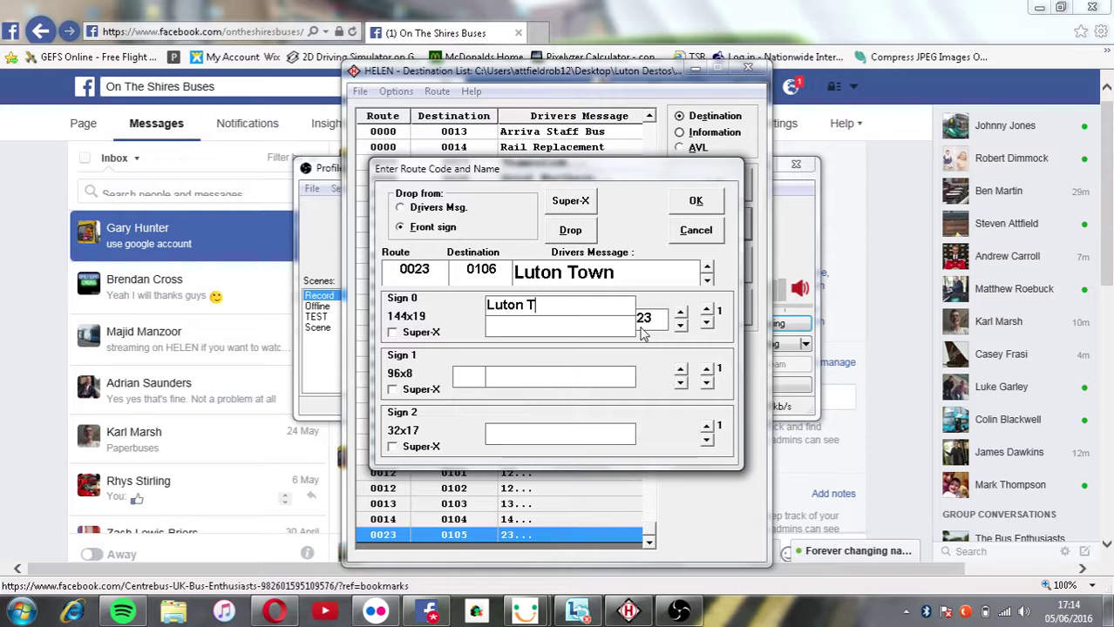
type("own Centre")
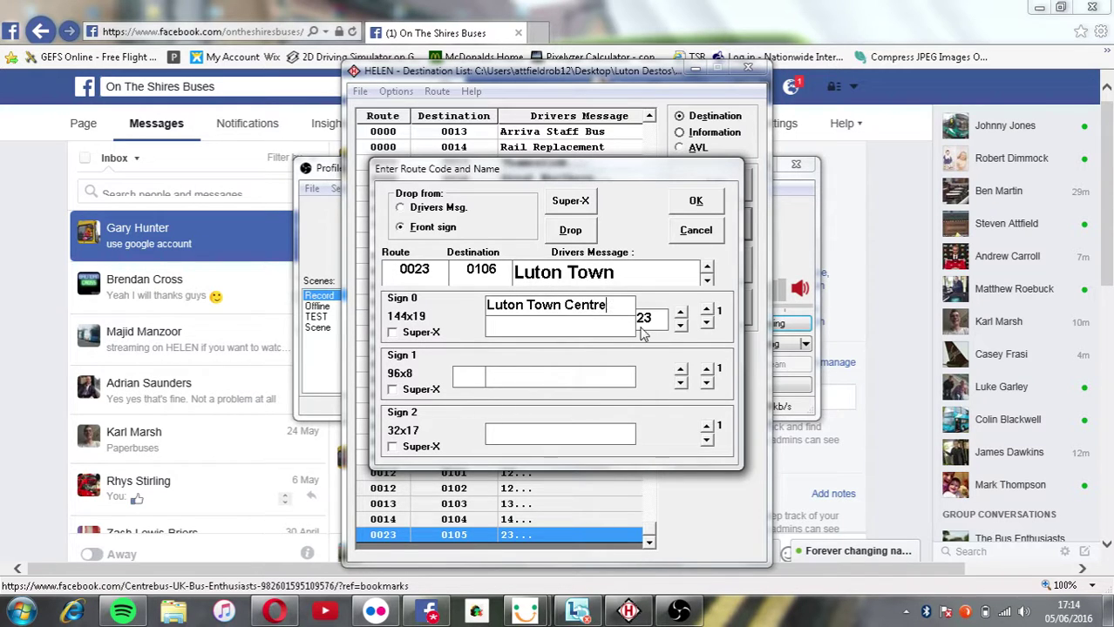
Switch to Facebook and send the follow-up reply "or create one" in the same conversation.
left_click(523, 614)
type("or create")
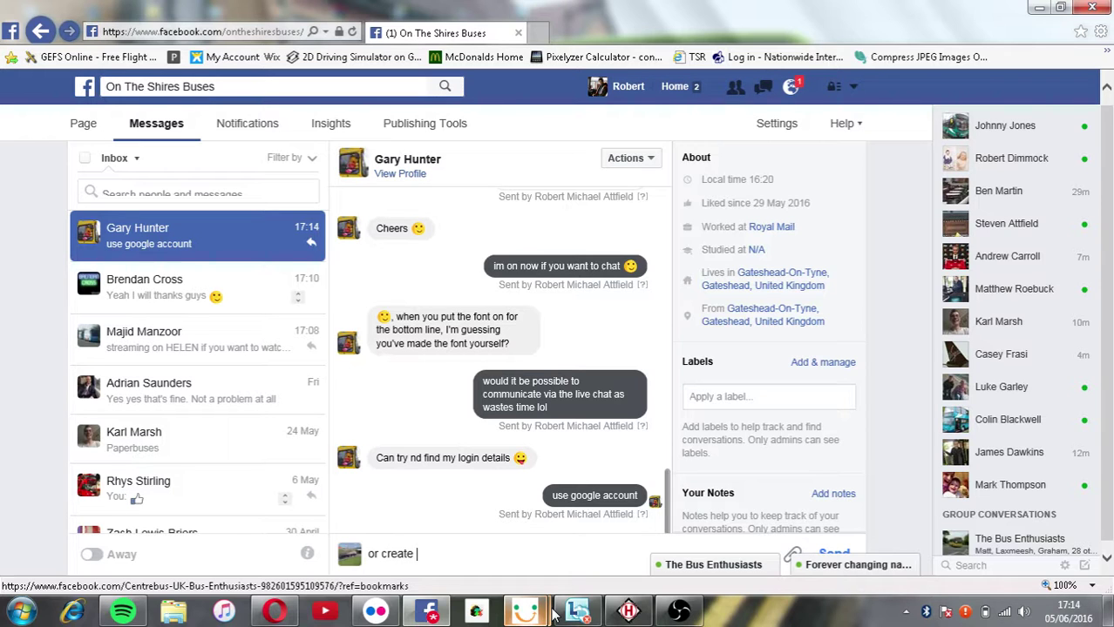
type(" one")
key("Return")
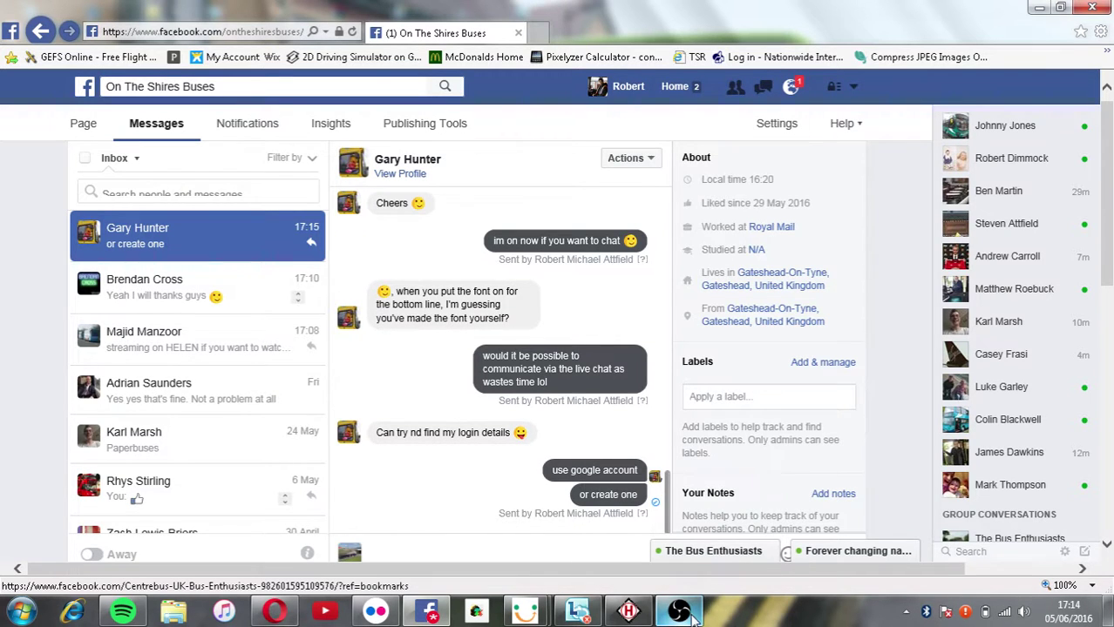
Return to HELEN and enter "via Marsh Road" as the lower line of Sign 0 page 1.
left_click(649, 613)
left_click(645, 614)
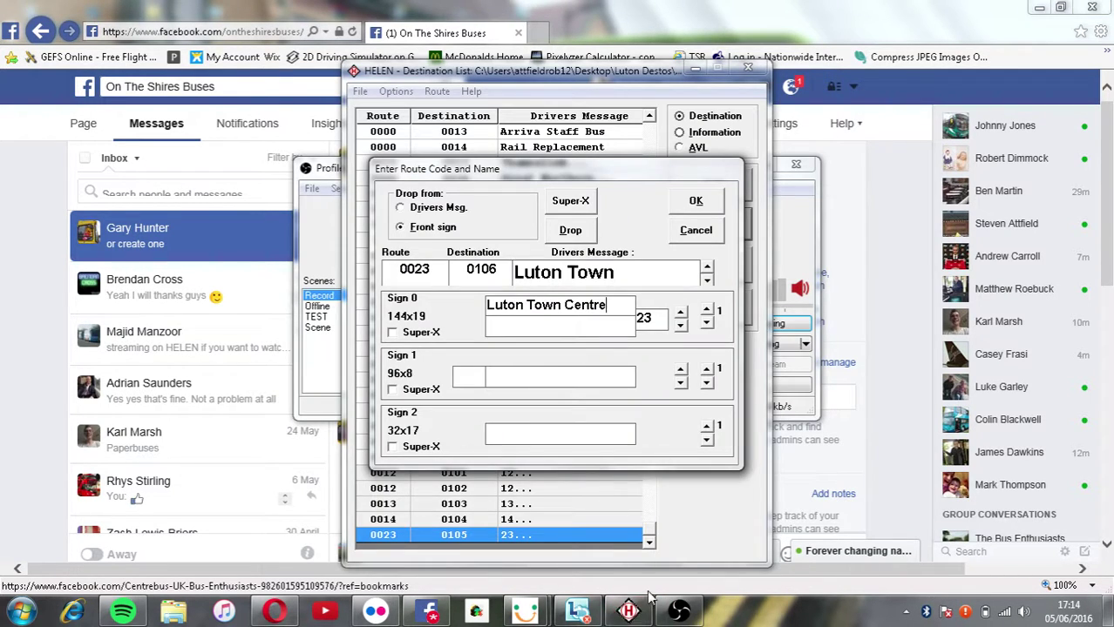
left_click(546, 334)
type("via Marsh Road")
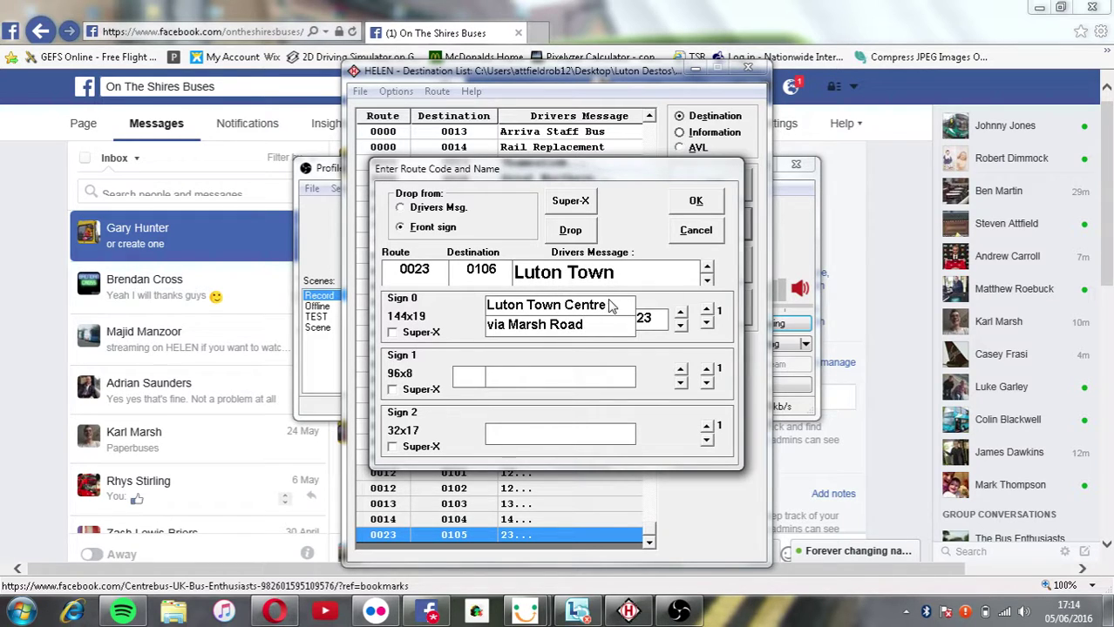
Add Sign 0 pages 2 and 3 headed "Luton Town Centre", with the lower lines "via Biscot Road" and "via Rail Station".
left_click_drag(611, 306, 487, 305)
key("ctrl+c")
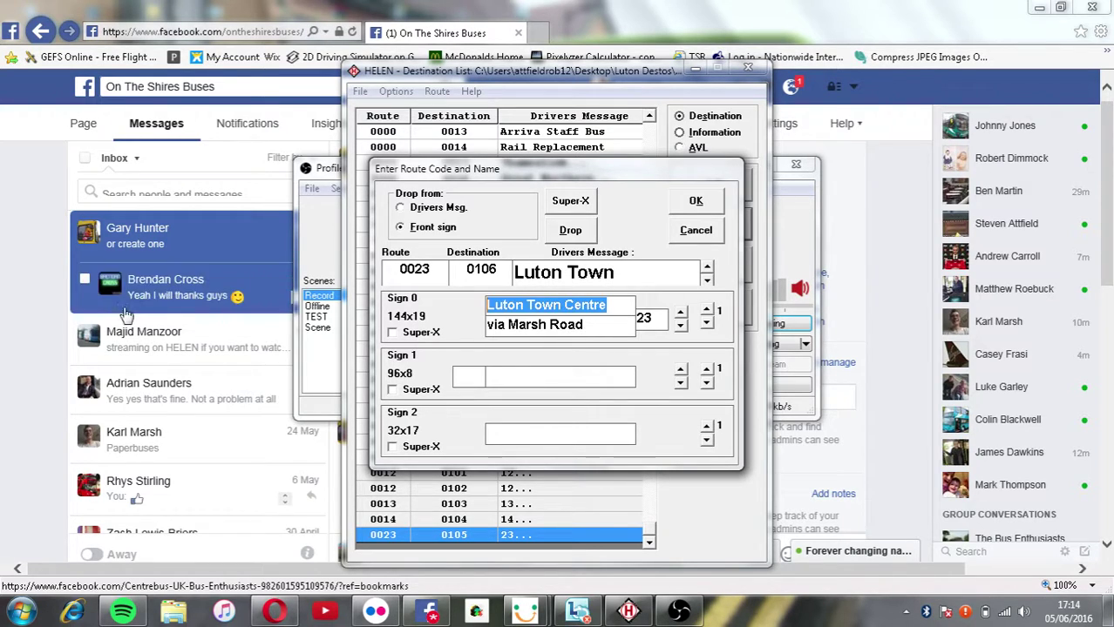
left_click(706, 311)
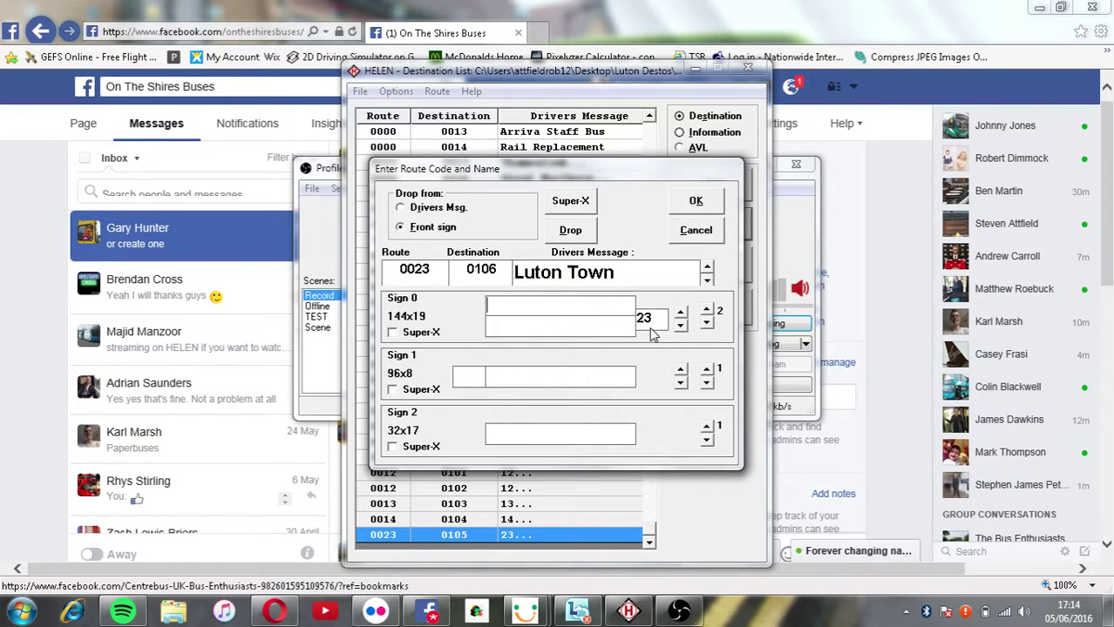
key("ctrl+v")
left_click(610, 333)
type("via ")
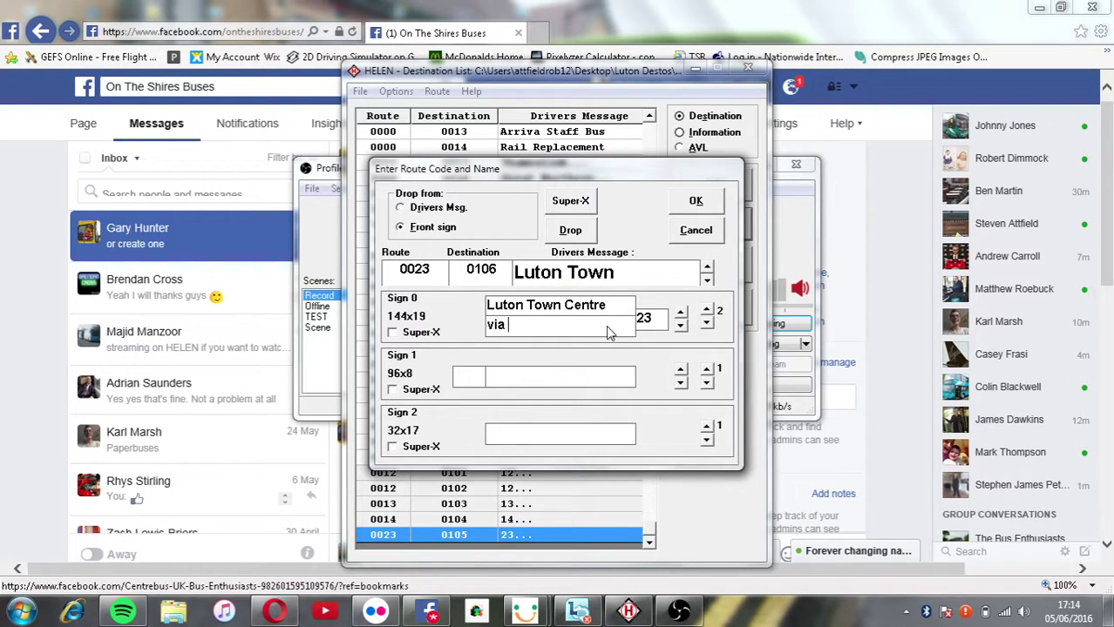
type("Biscot Road")
left_click(705, 311)
type("via Rail Station")
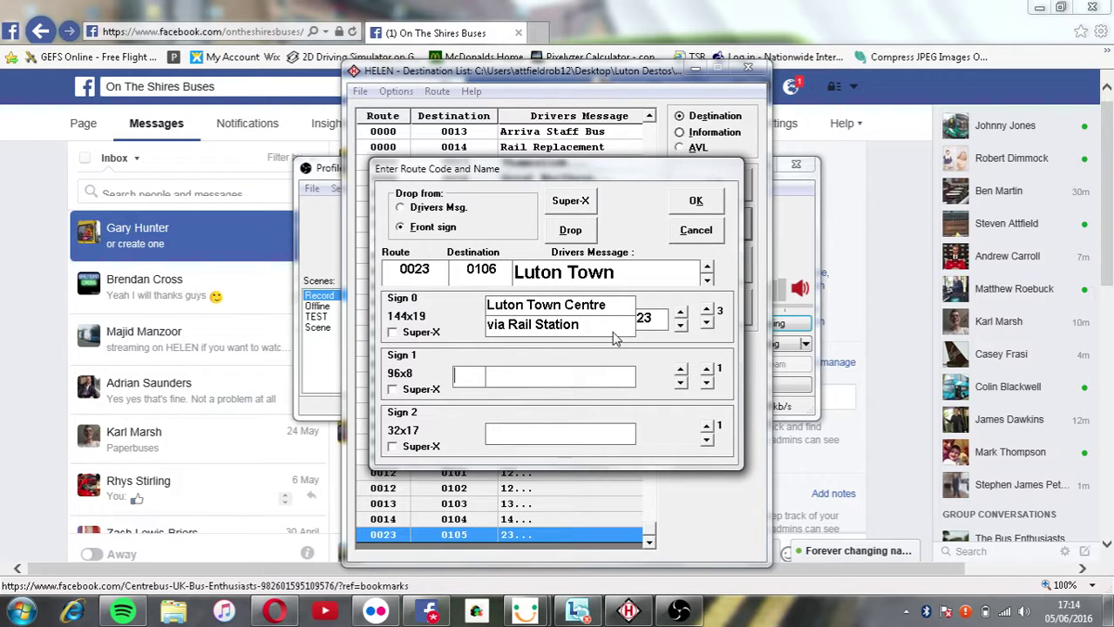
Fill Sign 1 page 1 with route number 23 and "Luton Town", and enable Super-X for that sign.
key("Tab")
type("2")
type("Luton Toen")
type("wn")
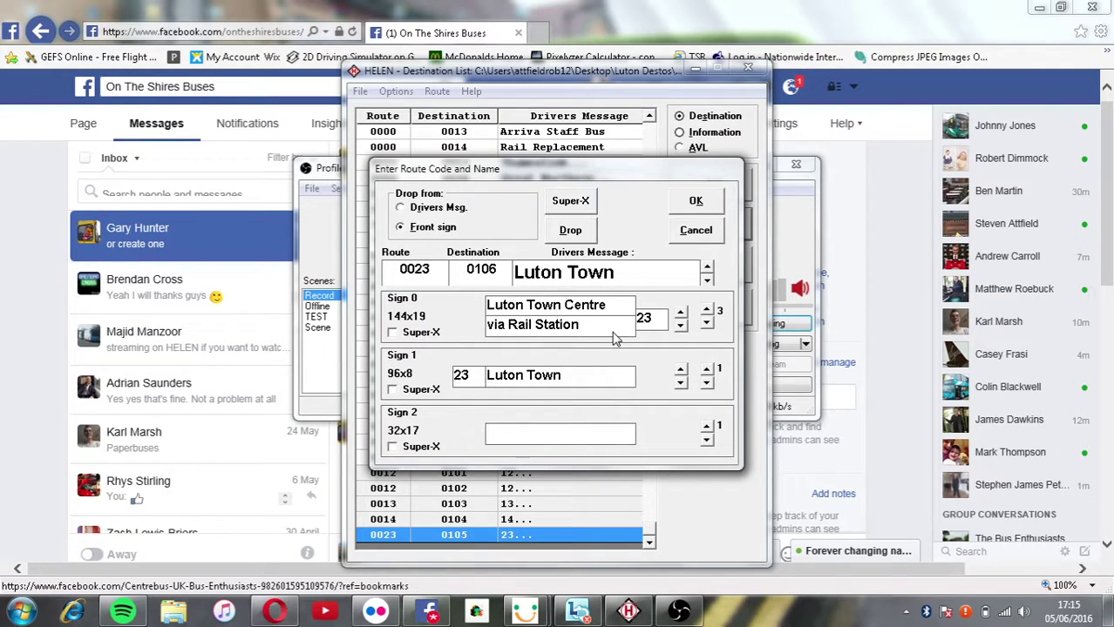
left_click(440, 393)
Add Sign 1 page 2 with 23 and "via Biscot Road", and enter 23 for Sign 2.
left_click(707, 370)
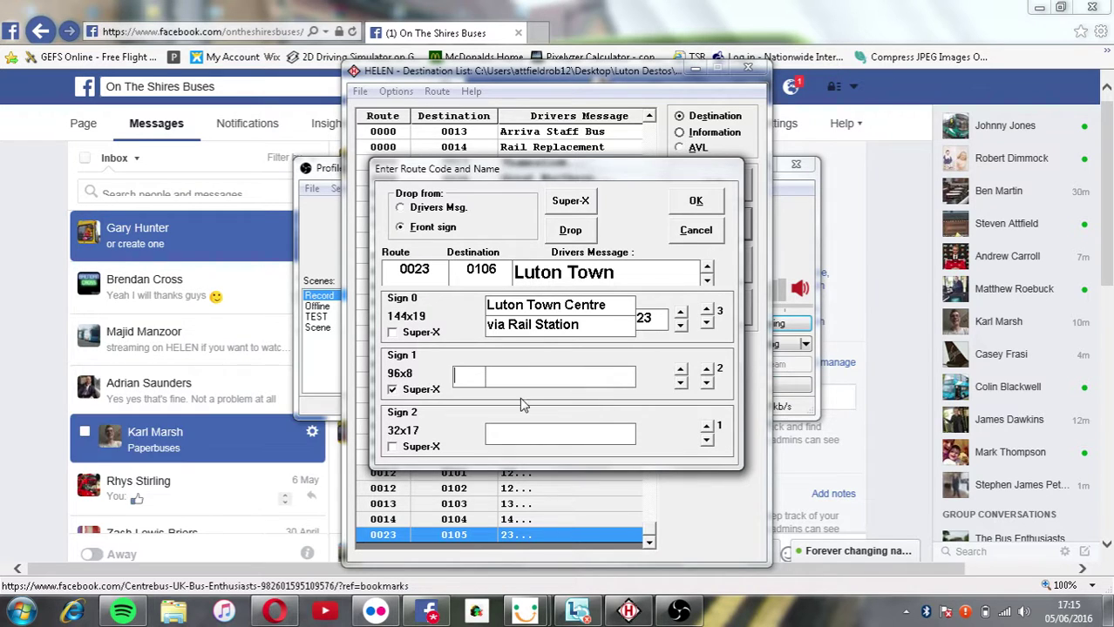
left_click(457, 376)
type("2")
type("via ")
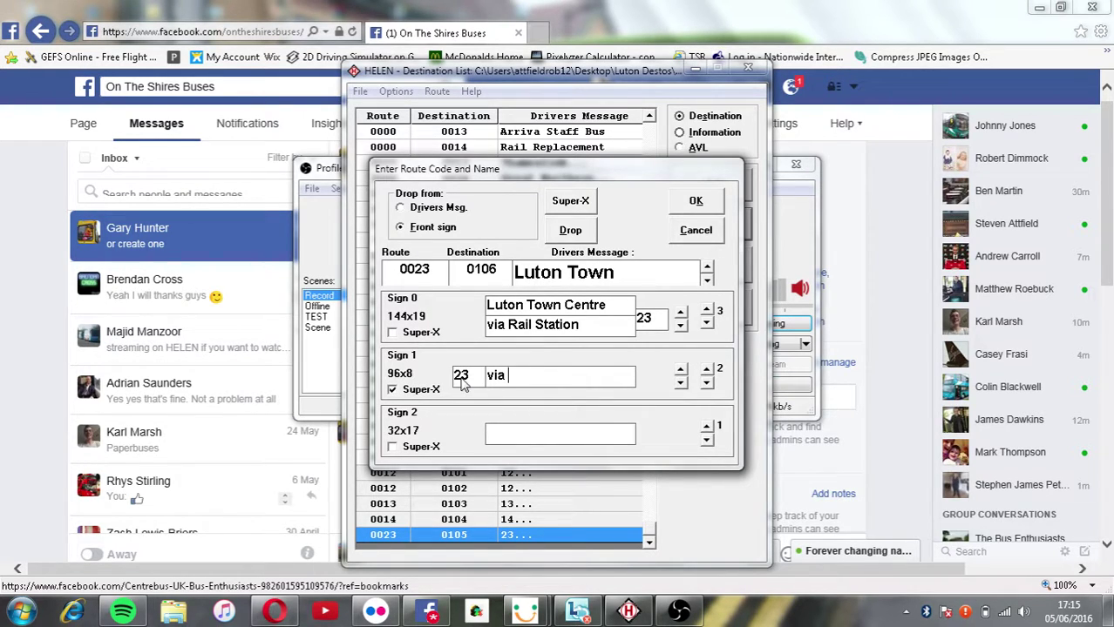
type("Biscot R")
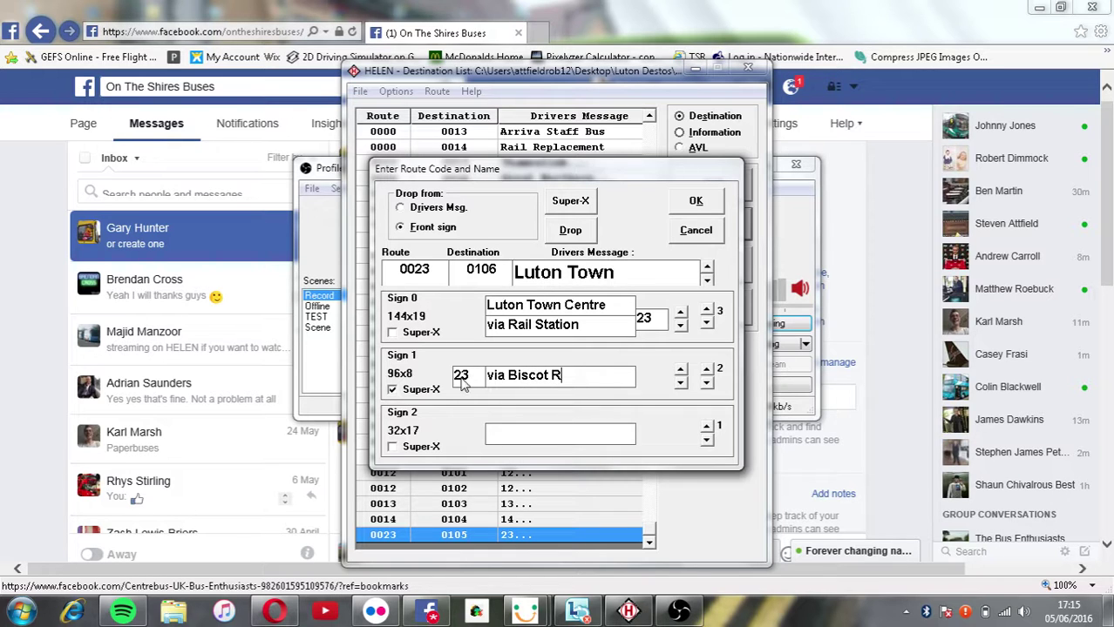
type("oad23")
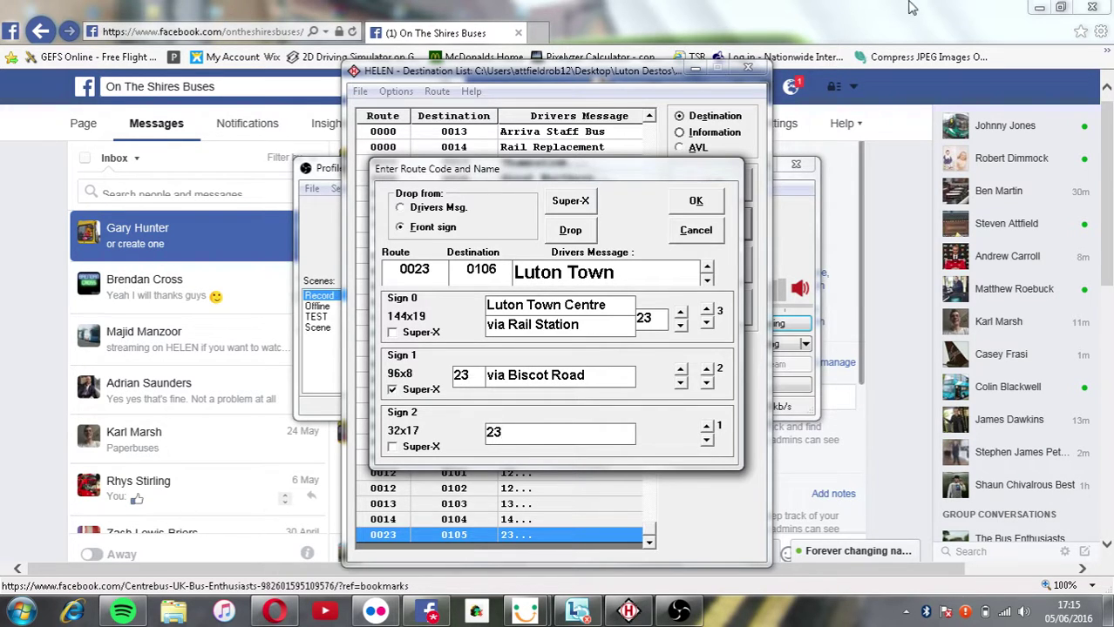
Switch to Facebook and check the notifications list.
left_click(796, 90)
left_click(797, 90)
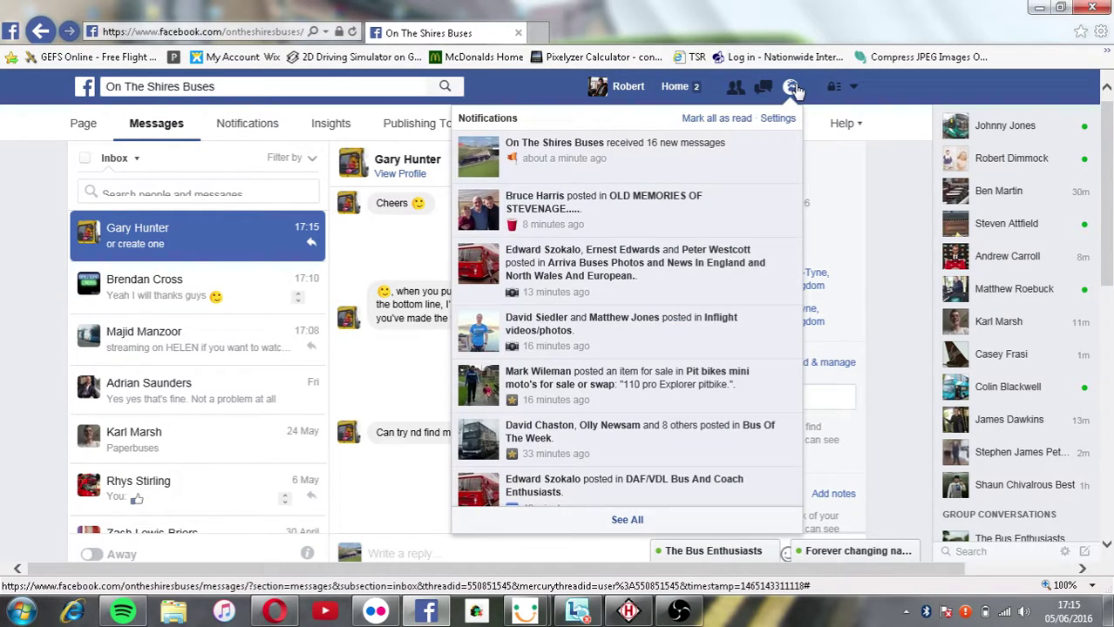
left_click(795, 89)
Return to HELEN, confirm the new Luton Town destination and open it in the Sign Designer.
left_click(628, 611)
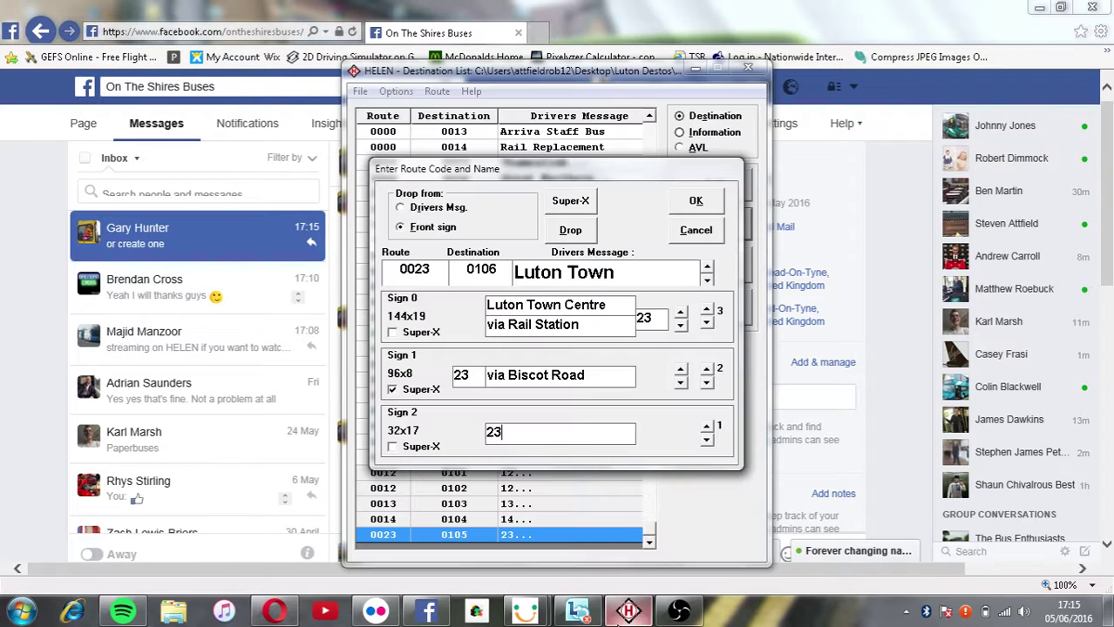
left_click(696, 202)
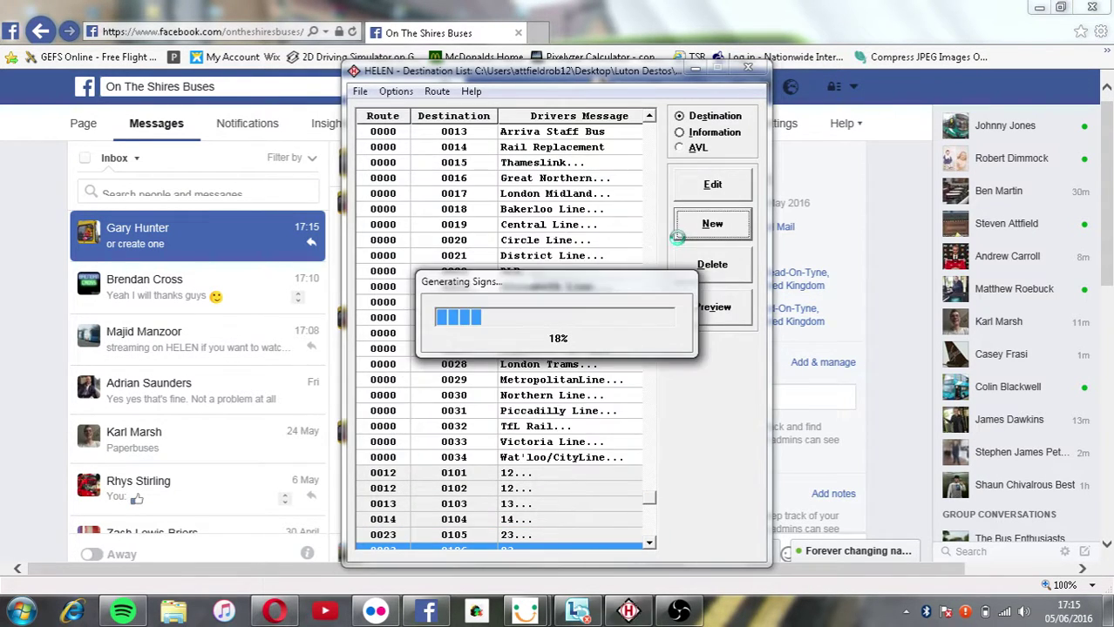
key("End")
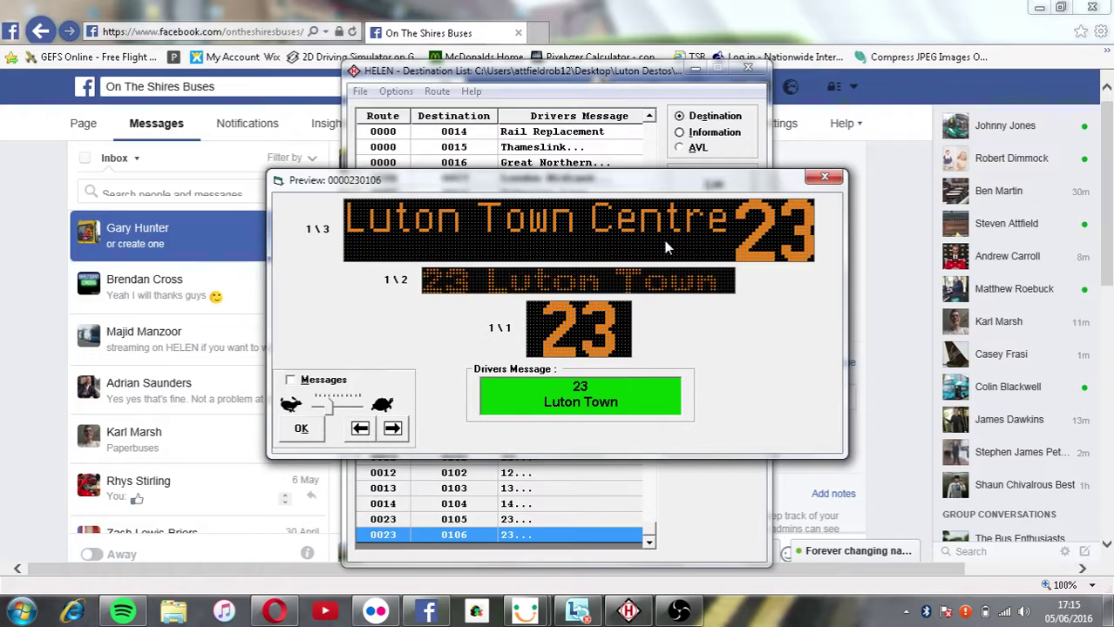
key("Return")
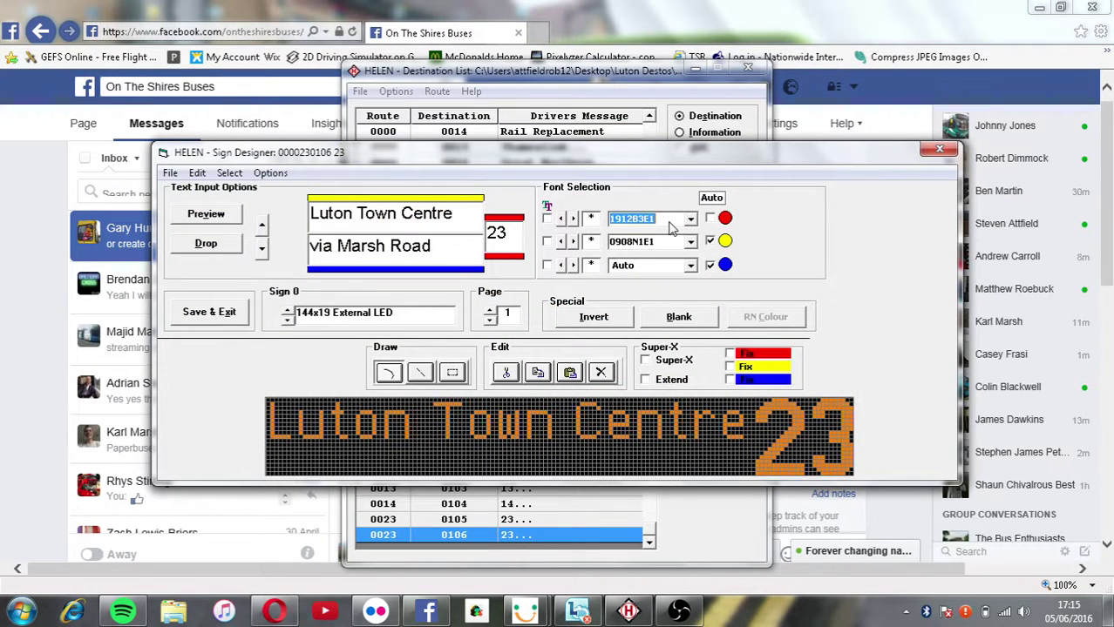
On page 1, use the 19route font for the route number, 11newer for "Luton Town Centre" and a bold seven-row font for "via Marsh Road".
key("Down")
left_click(671, 244)
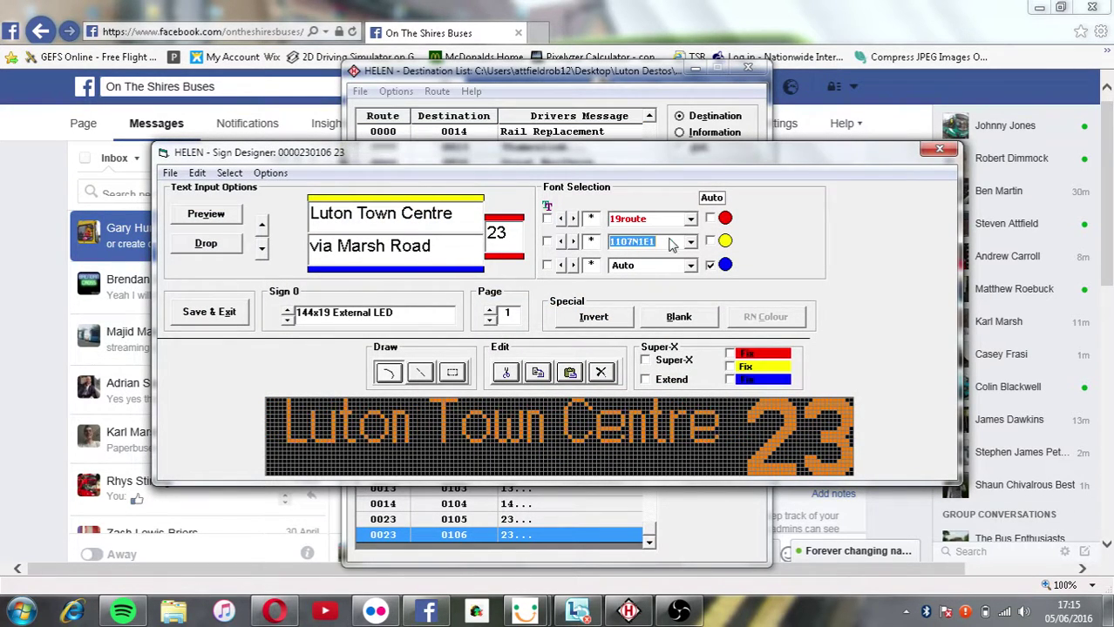
key("Down")
key("Down")
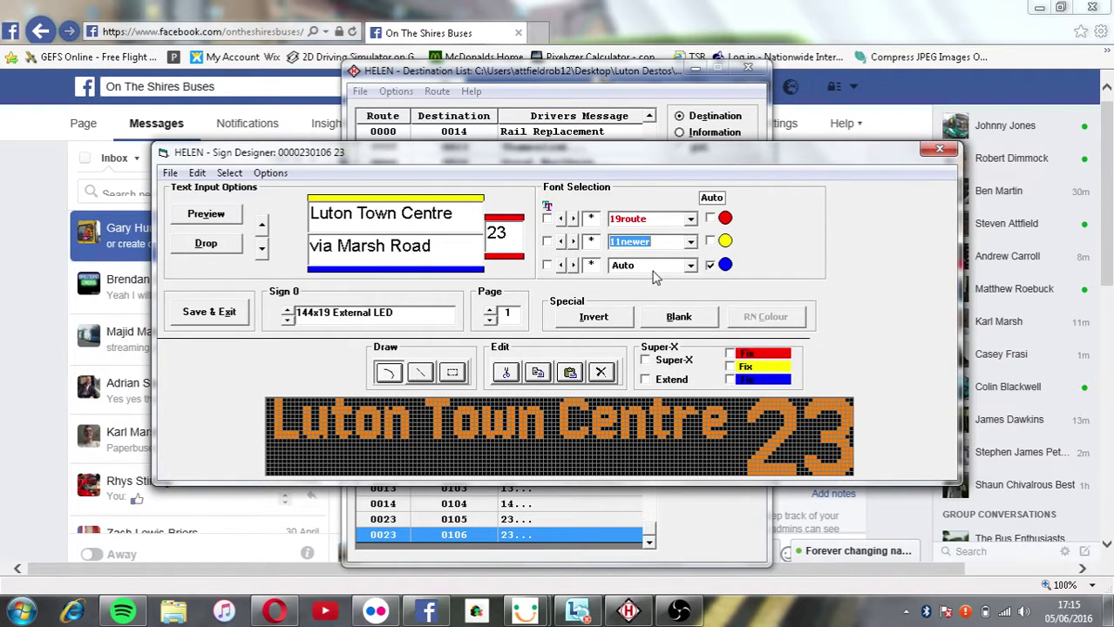
left_click(653, 268)
key("Down")
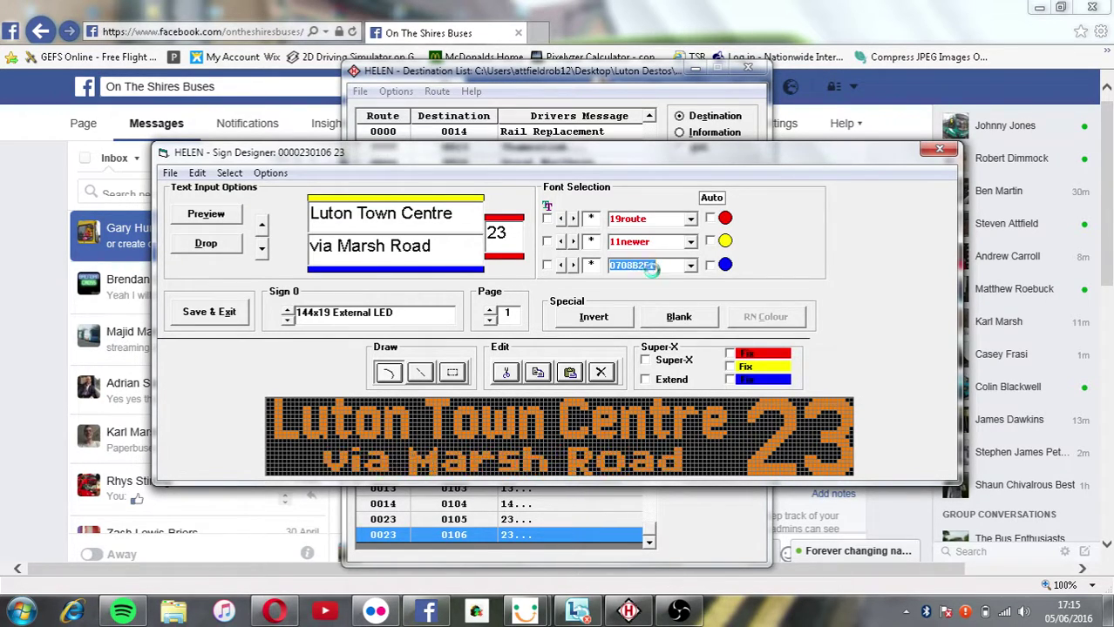
key("Down")
On page 2, set the route number font to 19route and the "Luton Town Centre" font to 11newer.
left_click(490, 309)
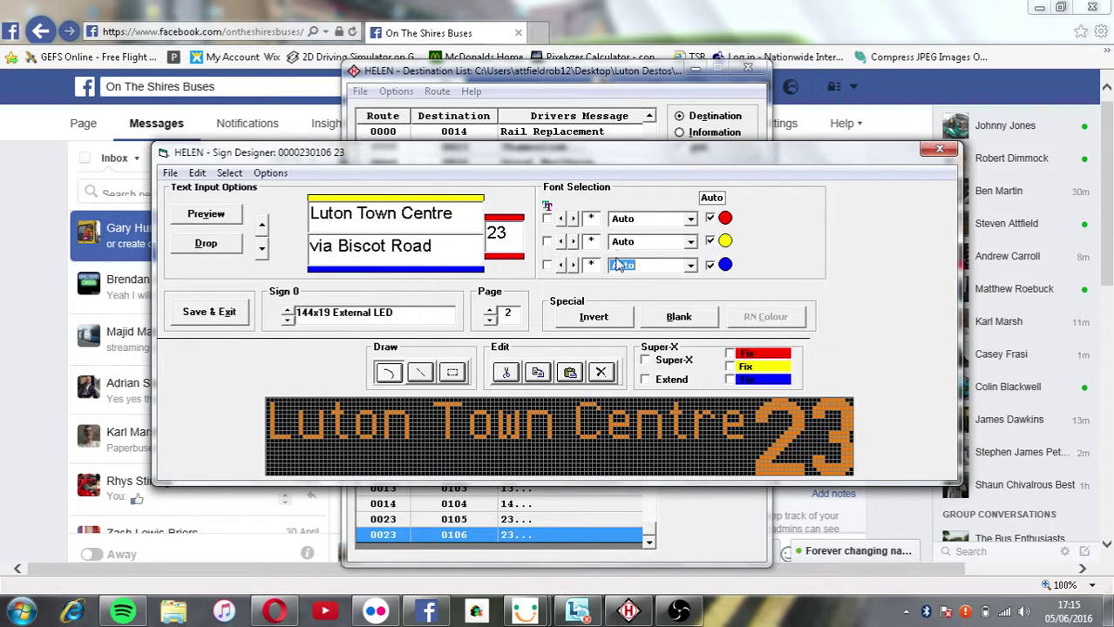
left_click(623, 223)
key("Down")
left_click(624, 244)
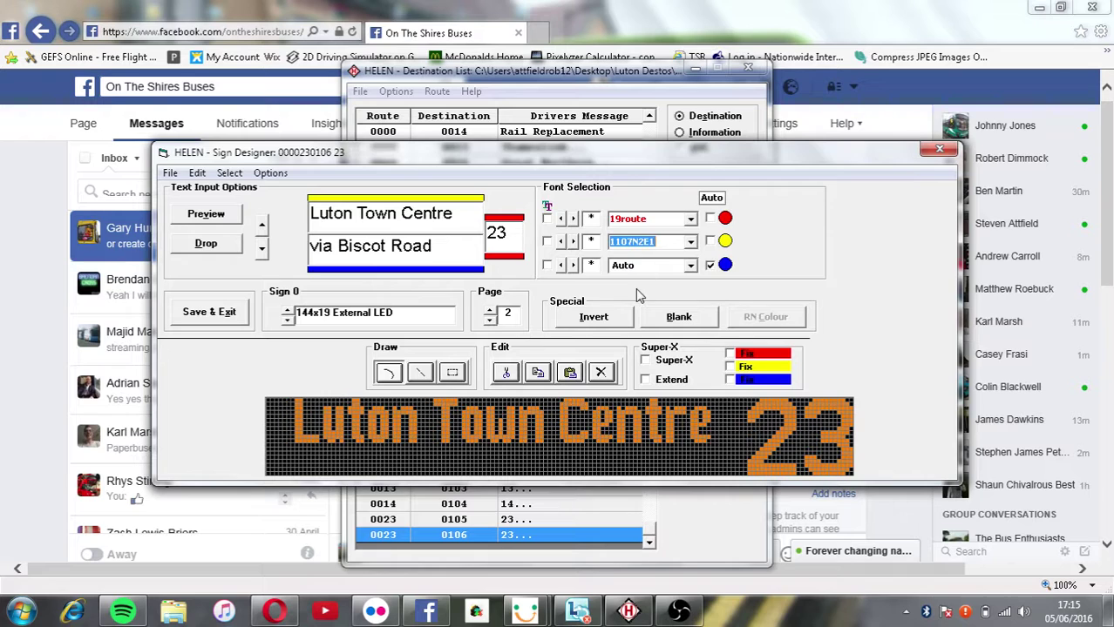
key("Down")
key("Down")
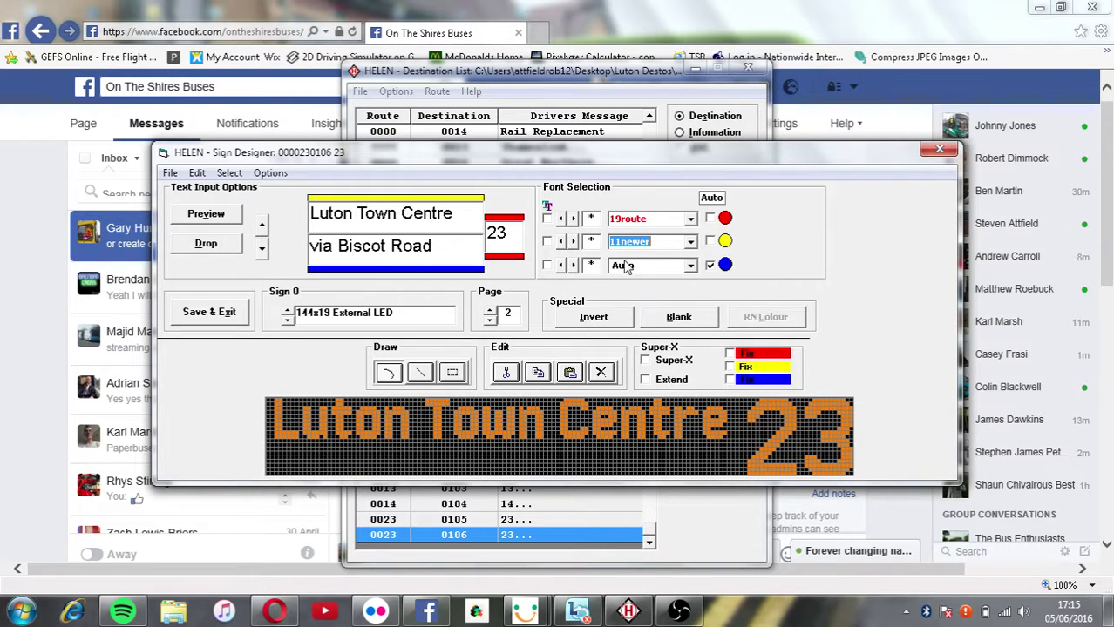
Set the font of the "via Biscot Road" line on page 2 to 07Super, leaving Super-X off.
left_click(624, 265)
left_click(646, 360)
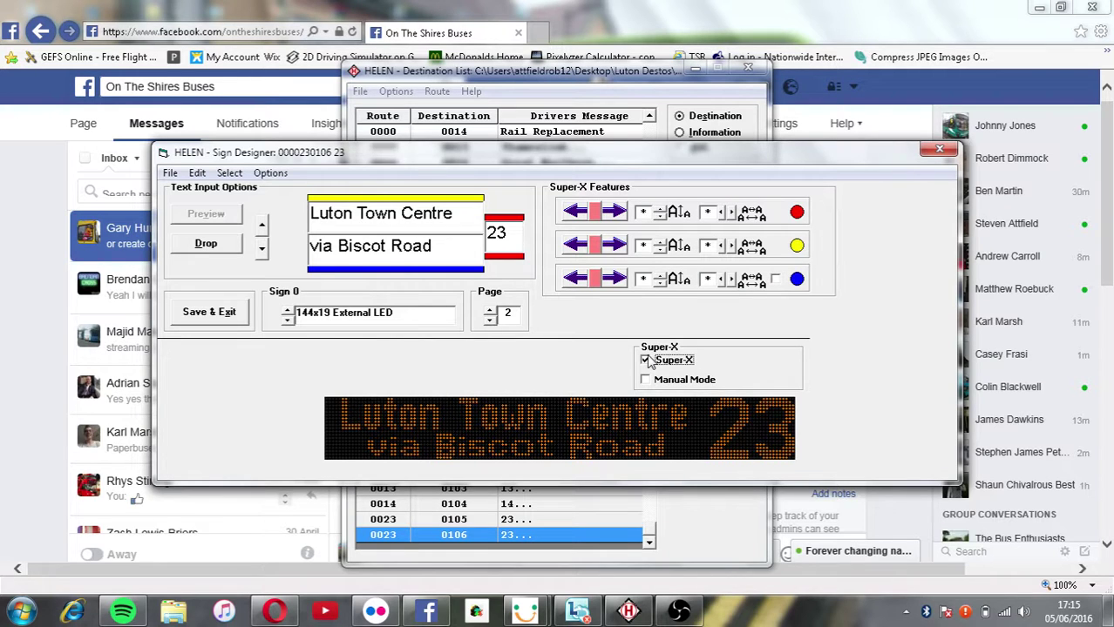
left_click(646, 360)
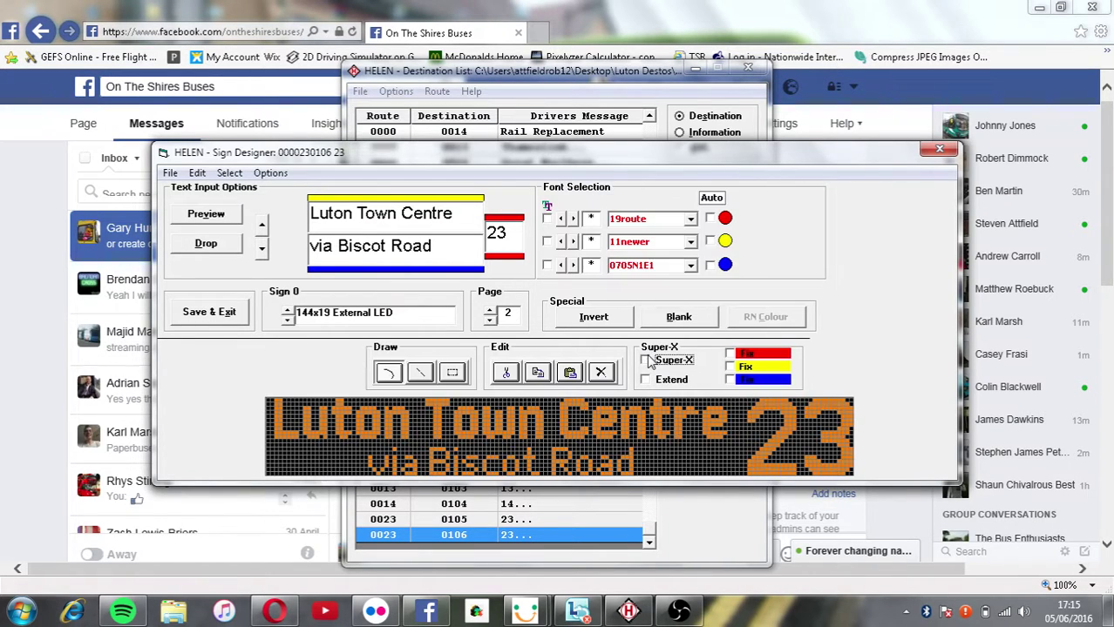
left_click(626, 265)
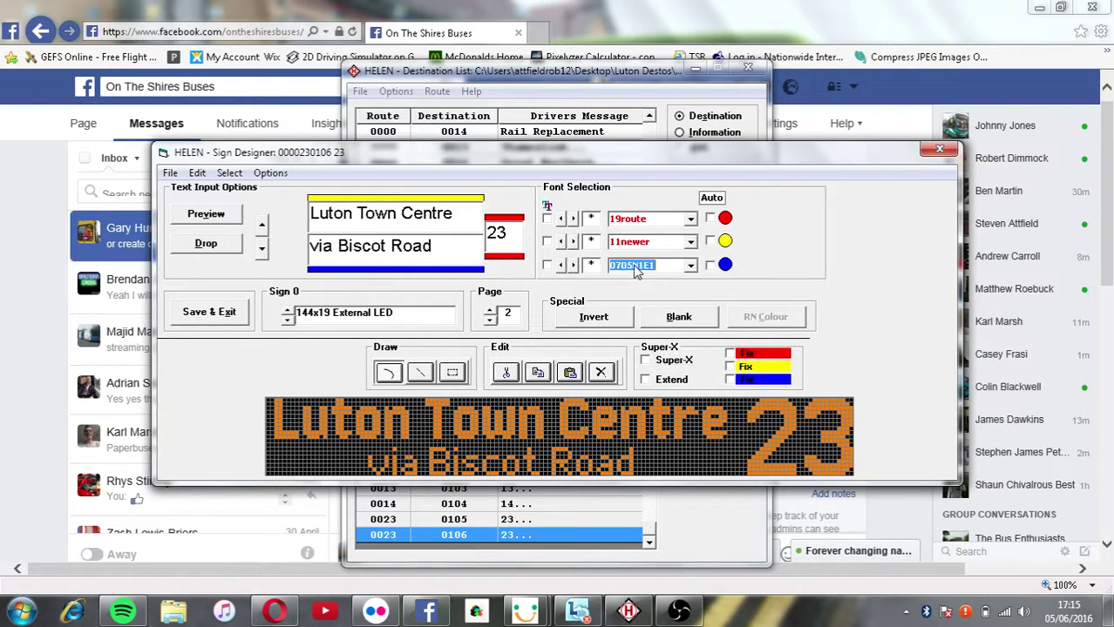
key("Down")
key("Down")
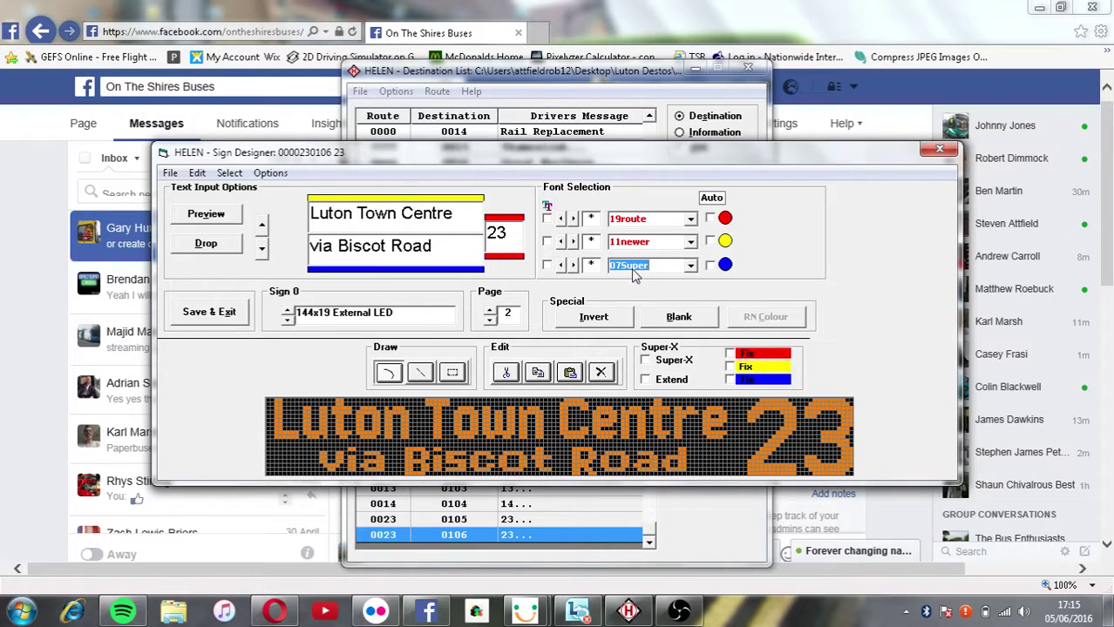
On page 3, apply 19route to the route number and 11newer to the "Luton Town Centre" line.
left_click(490, 312)
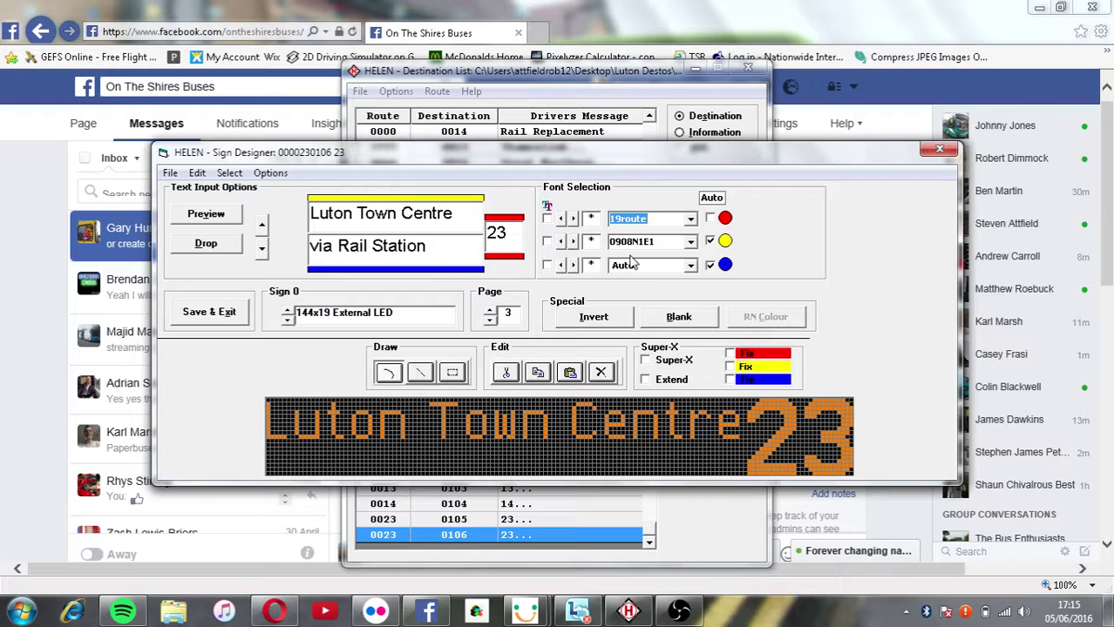
left_click(623, 246)
key("Down")
key("Down")
key("Down")
key("Down")
key("Down")
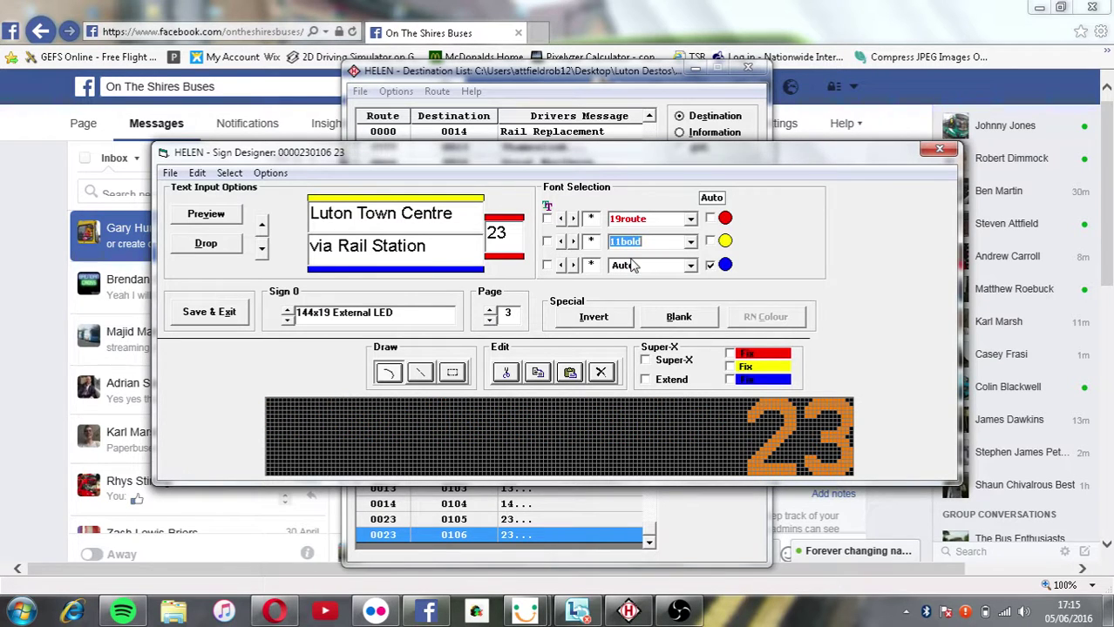
Set the "via Rail Station" line on page 3 to 07Super, save the sign design and close its preview.
left_click(632, 267)
key("Down")
key("Down")
key("Down")
key("Down")
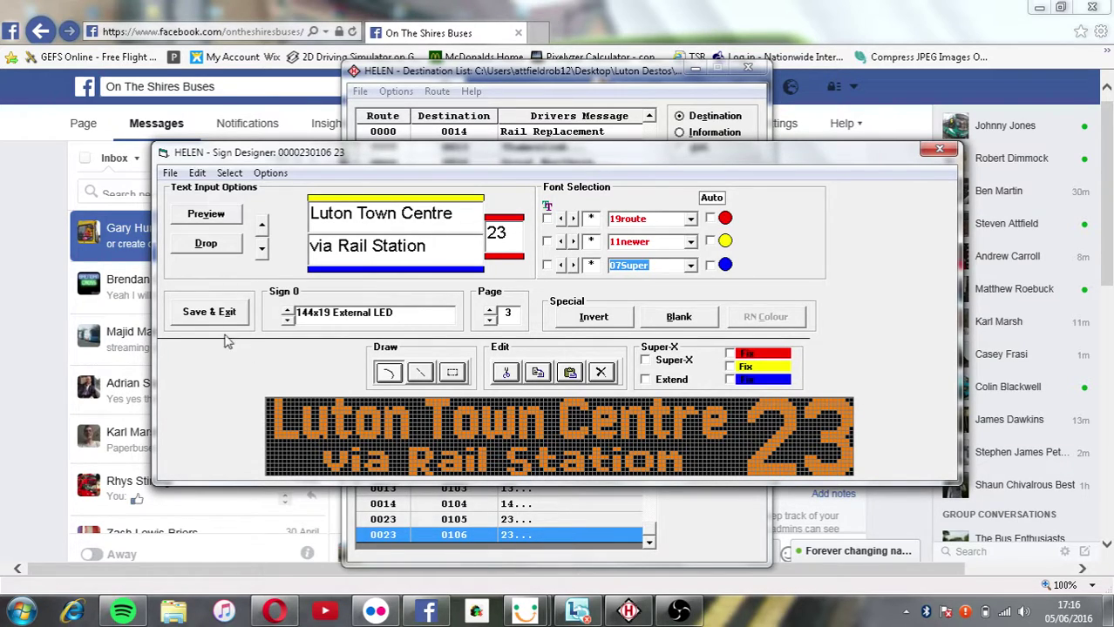
left_click(202, 319)
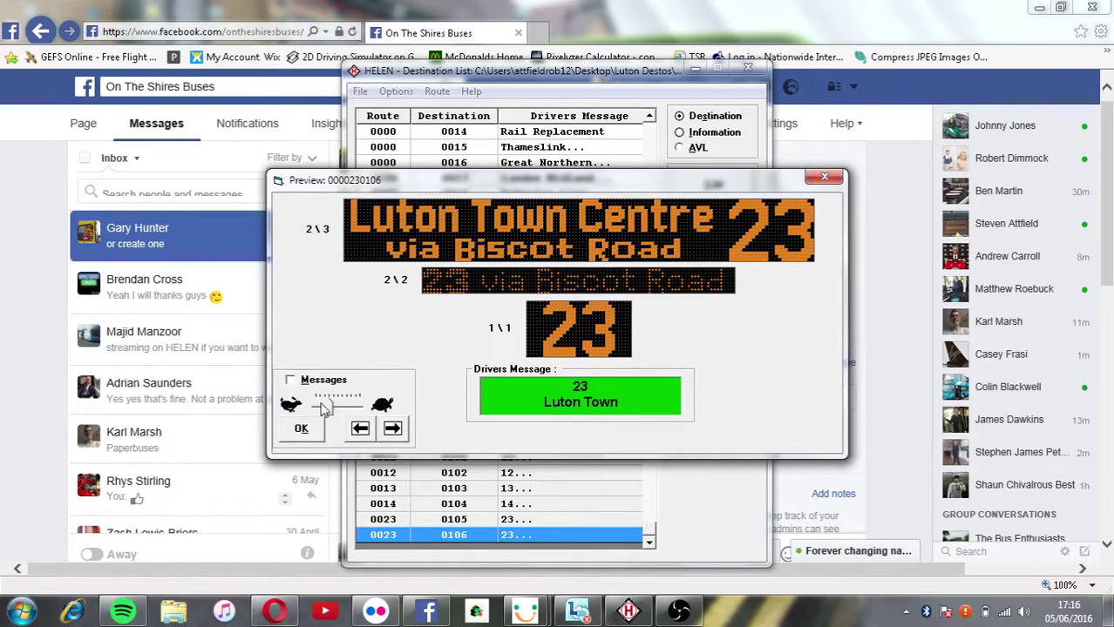
left_click(299, 427)
Open the font editor and load the 07Super font.
left_click(397, 90)
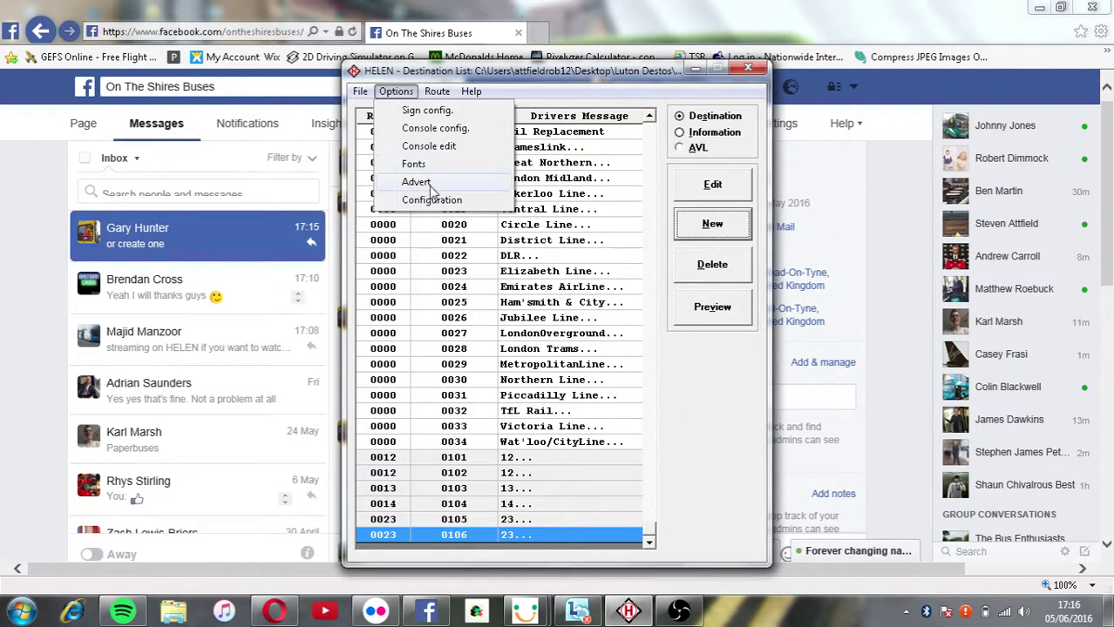
left_click(413, 164)
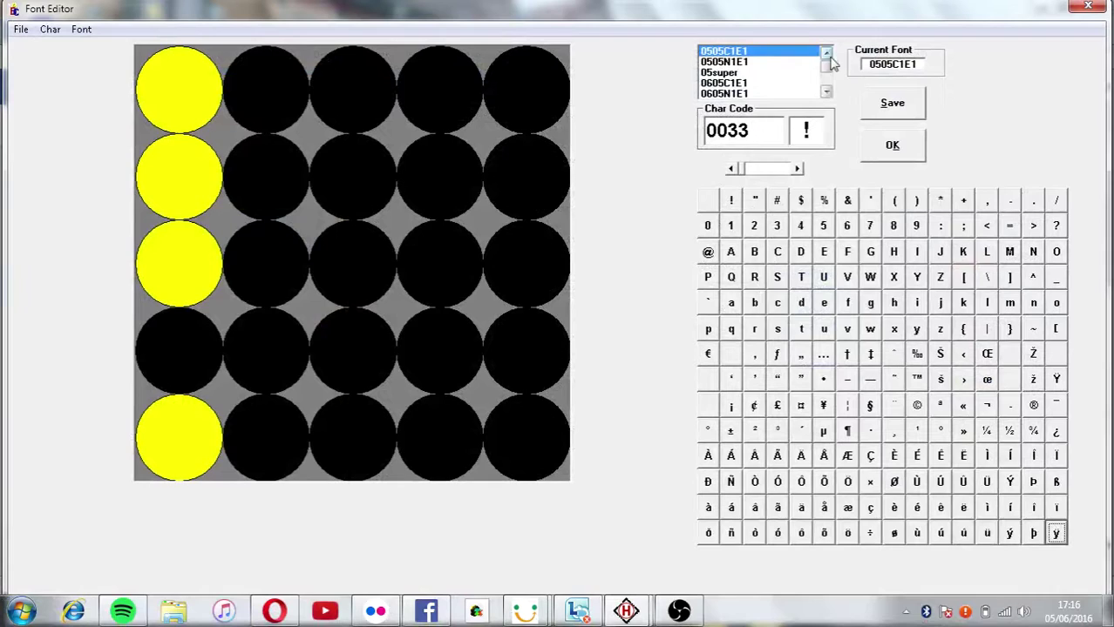
mouse_move(826, 54)
left_mouse_down()
mouse_move(824, 99)
mouse_move(836, 72)
left_mouse_up()
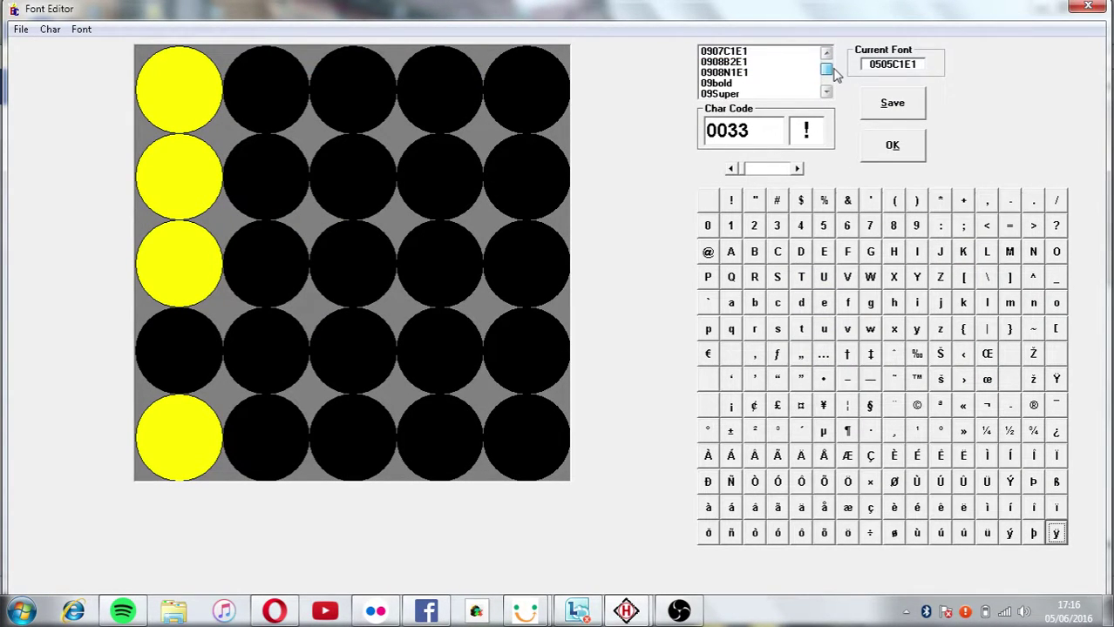
left_click(826, 92)
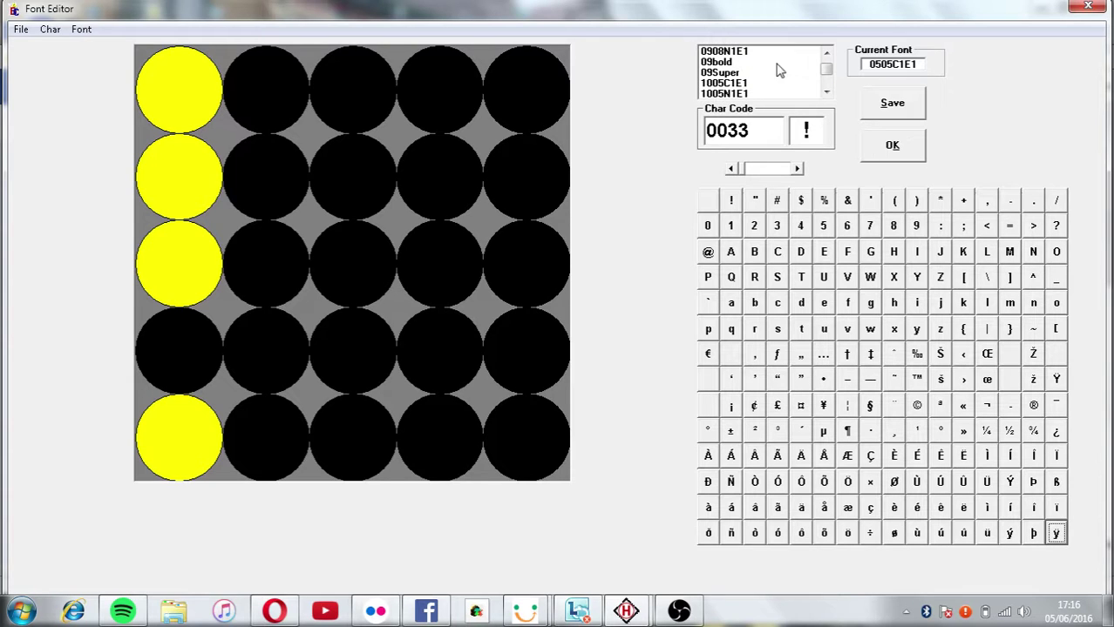
left_click(826, 53)
left_click_drag(826, 53, 827, 55)
left_click(760, 53)
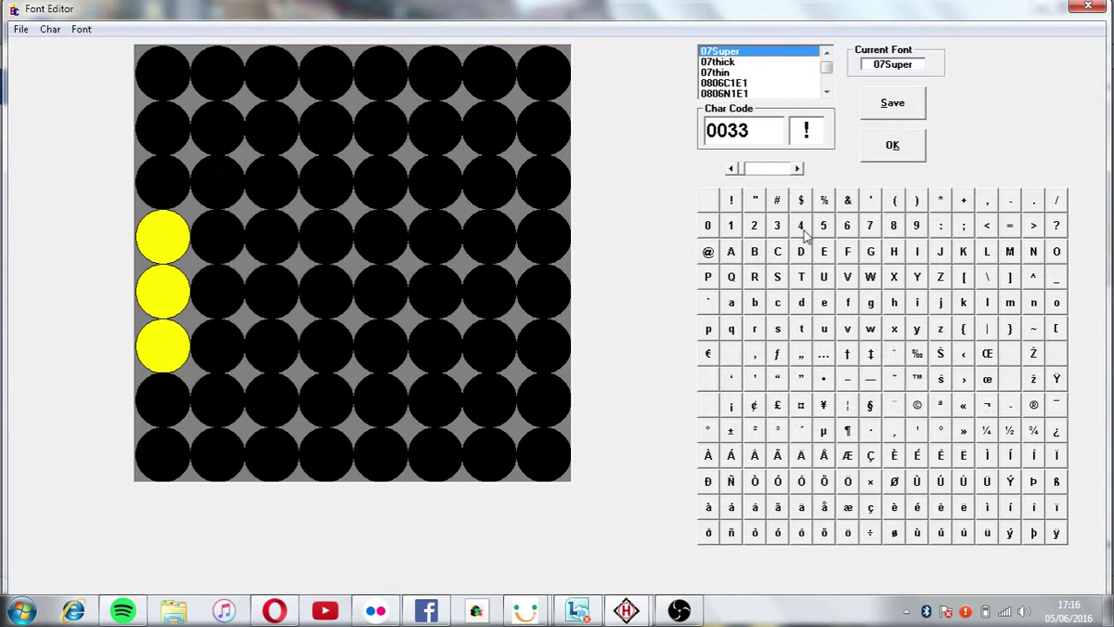
Turn off the rightmost dot in the top stroke of capital S, save the 07Super font and close the editor.
left_click(779, 277)
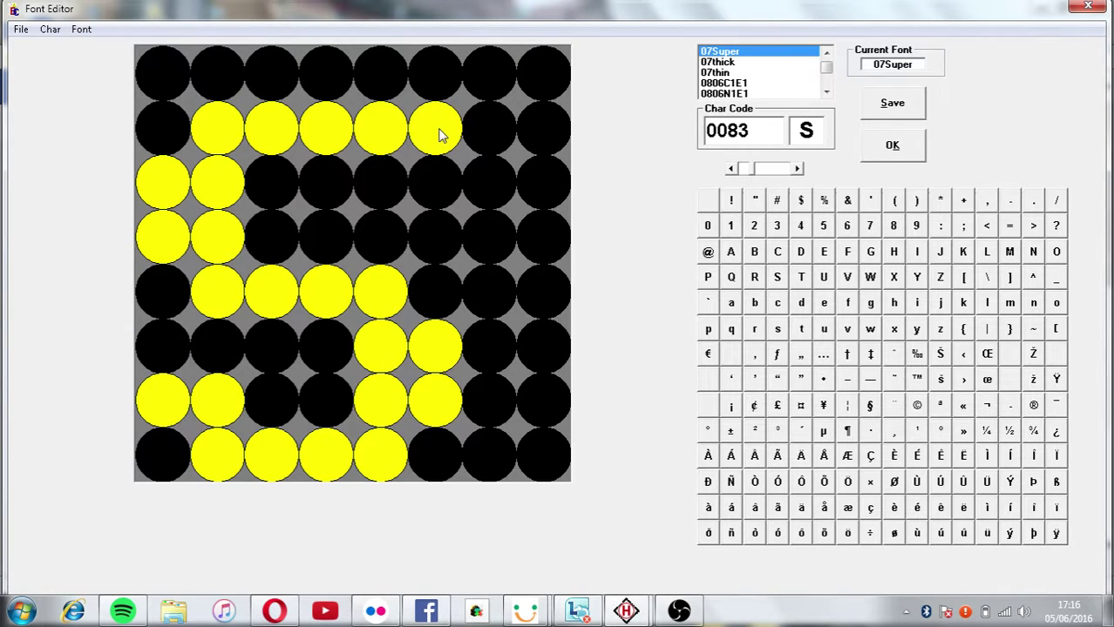
left_click(895, 103)
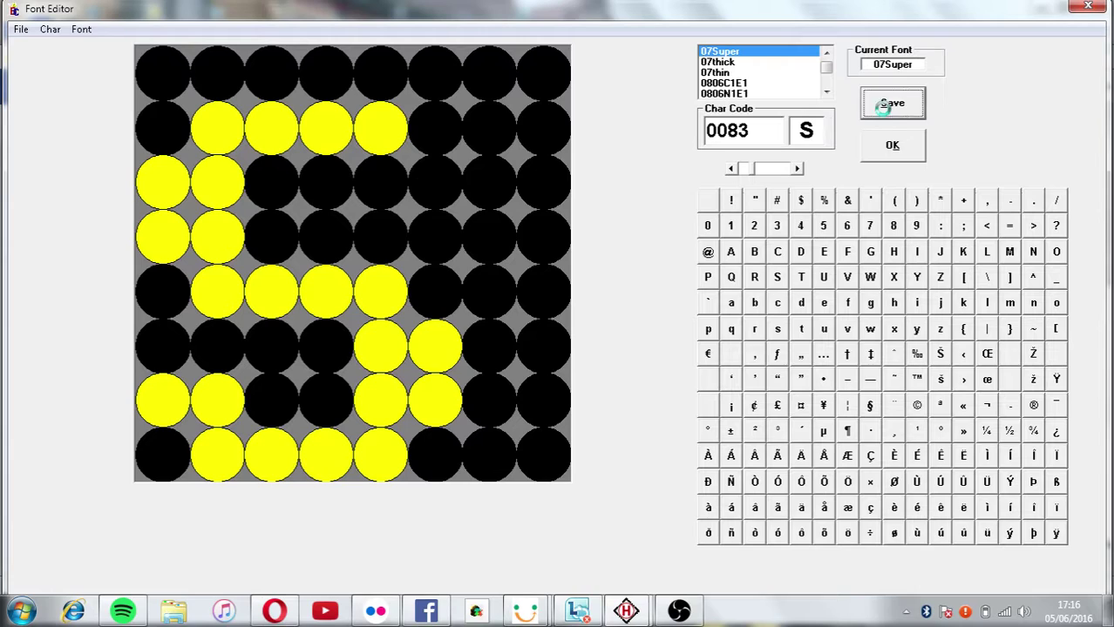
left_click(887, 148)
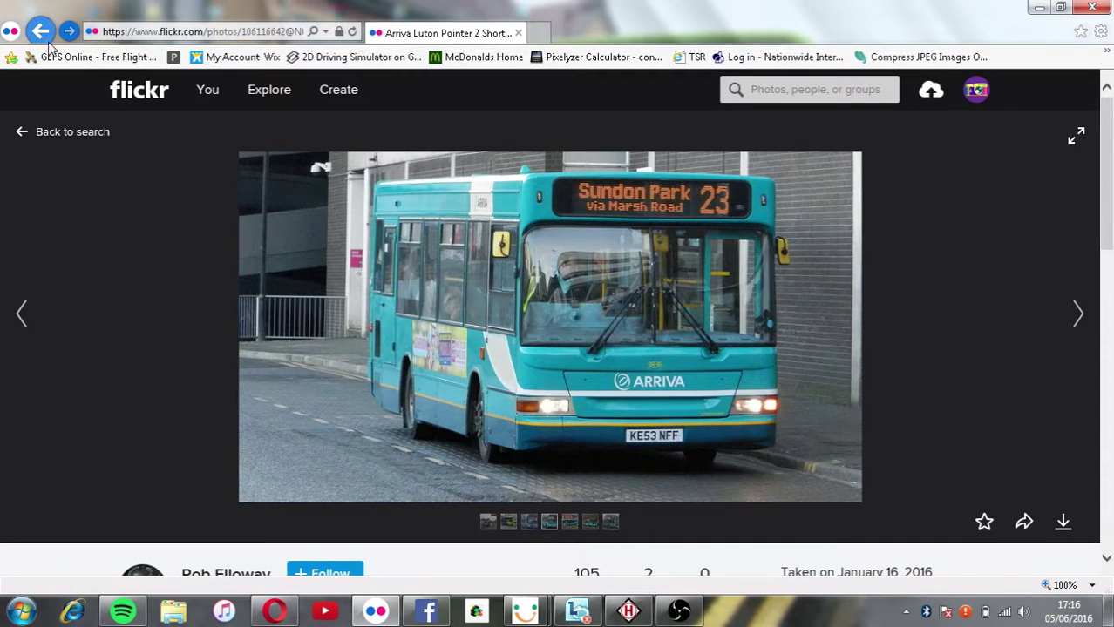
Switch to Flickr, go back to the "arriva luton 23" results and examine the "Luton Town Centre via Rail Station" bus photo up close.
left_click(40, 31)
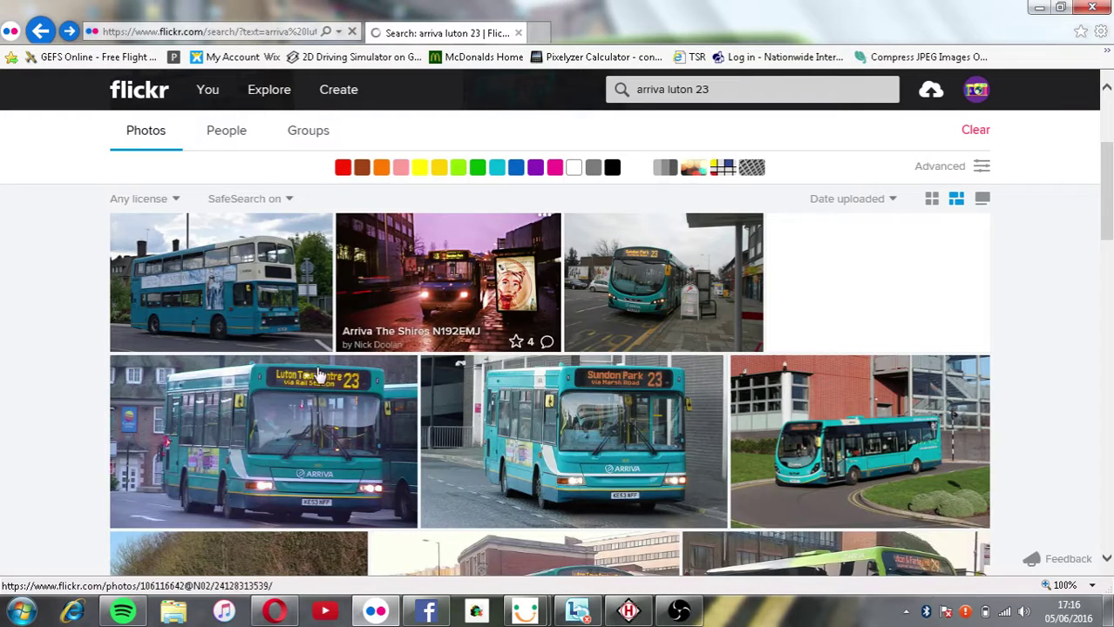
left_click(299, 427)
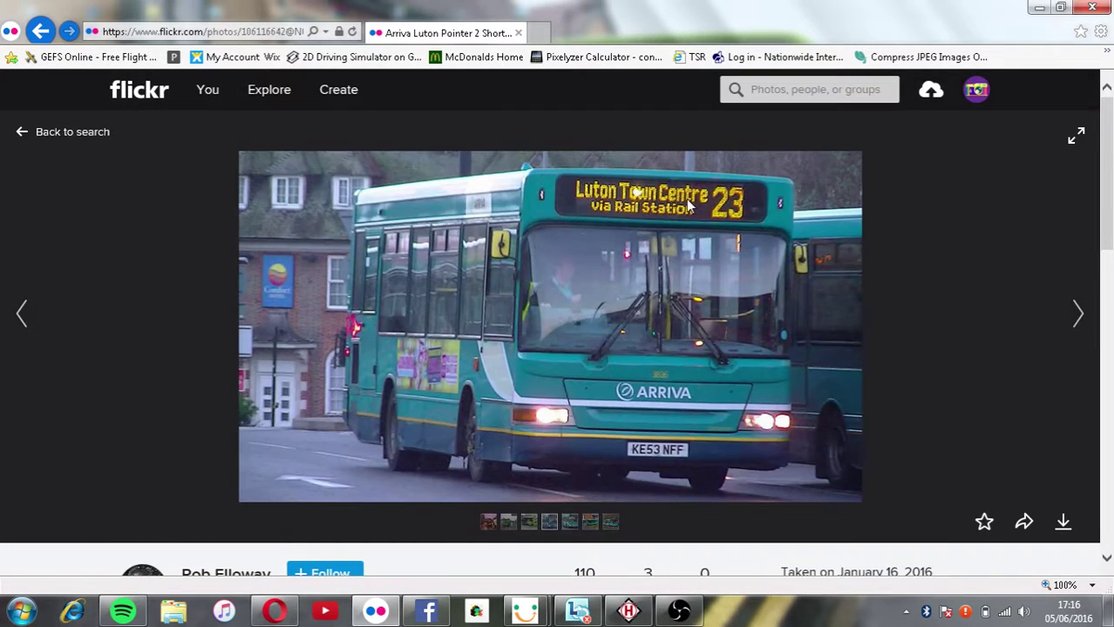
left_click(682, 205)
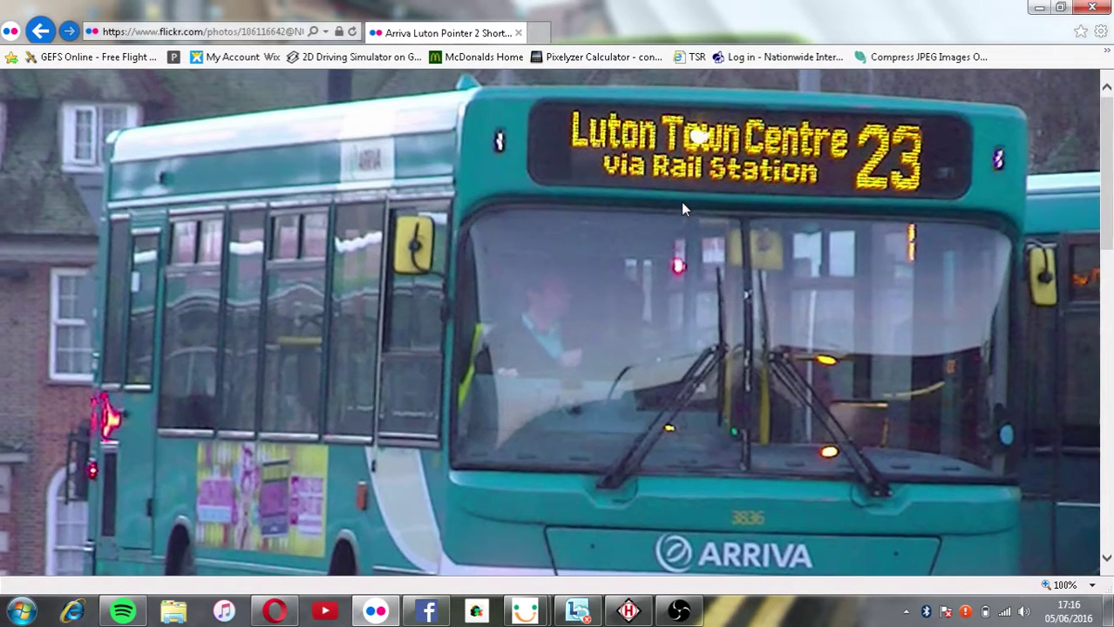
left_click(680, 201)
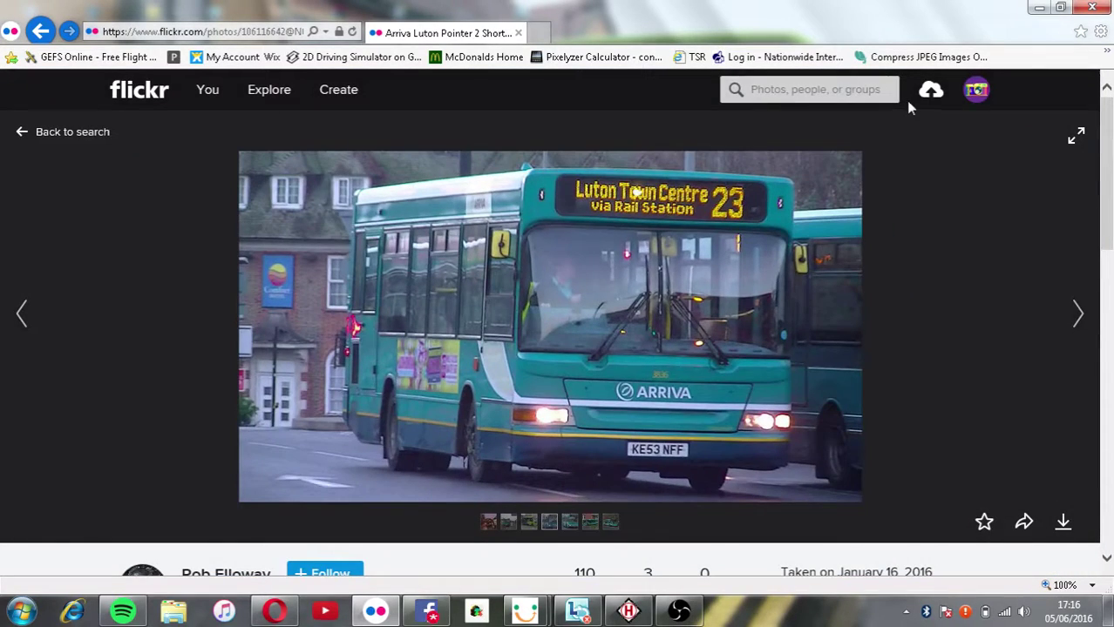
left_click(706, 205)
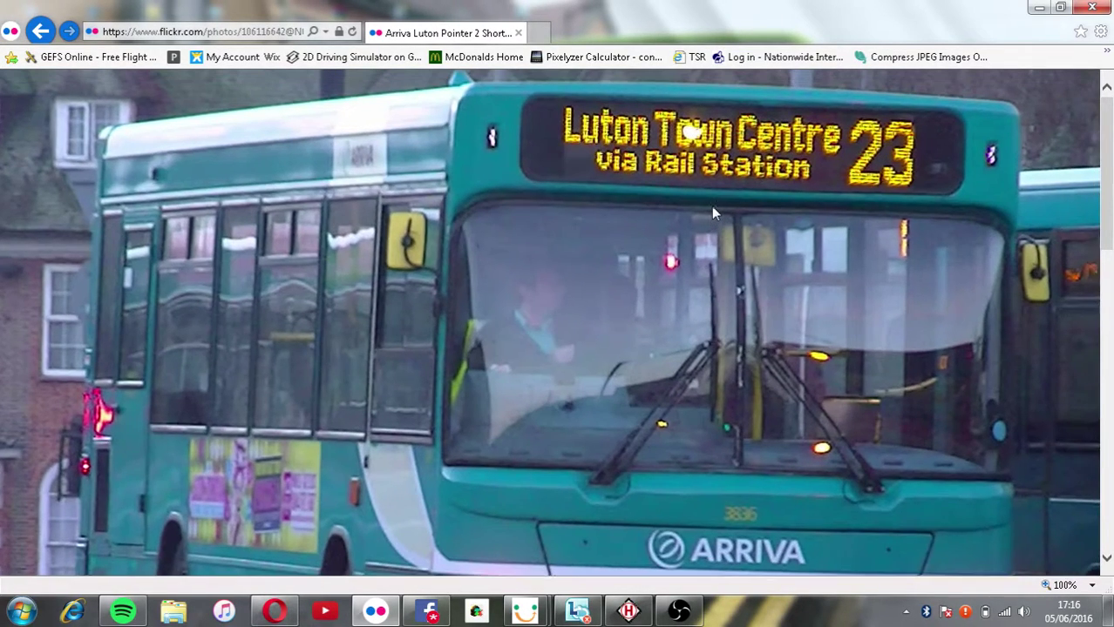
left_click(711, 205)
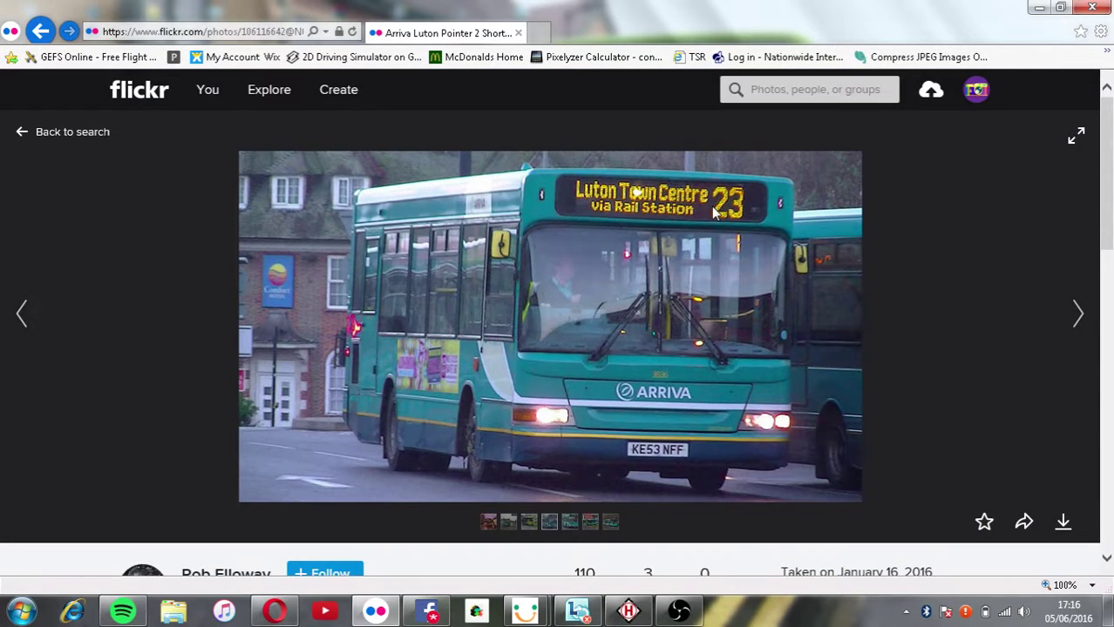
Return to HELEN and preview route 23 destination 0106, leaving destination 0105 unedited.
left_click(1038, 7)
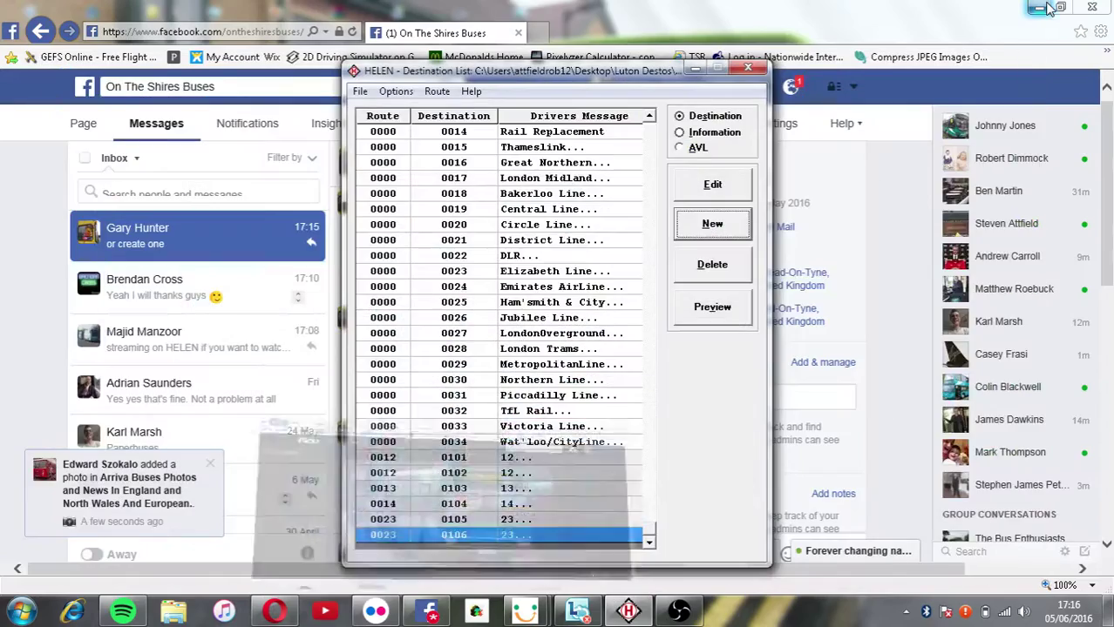
double_click(491, 519)
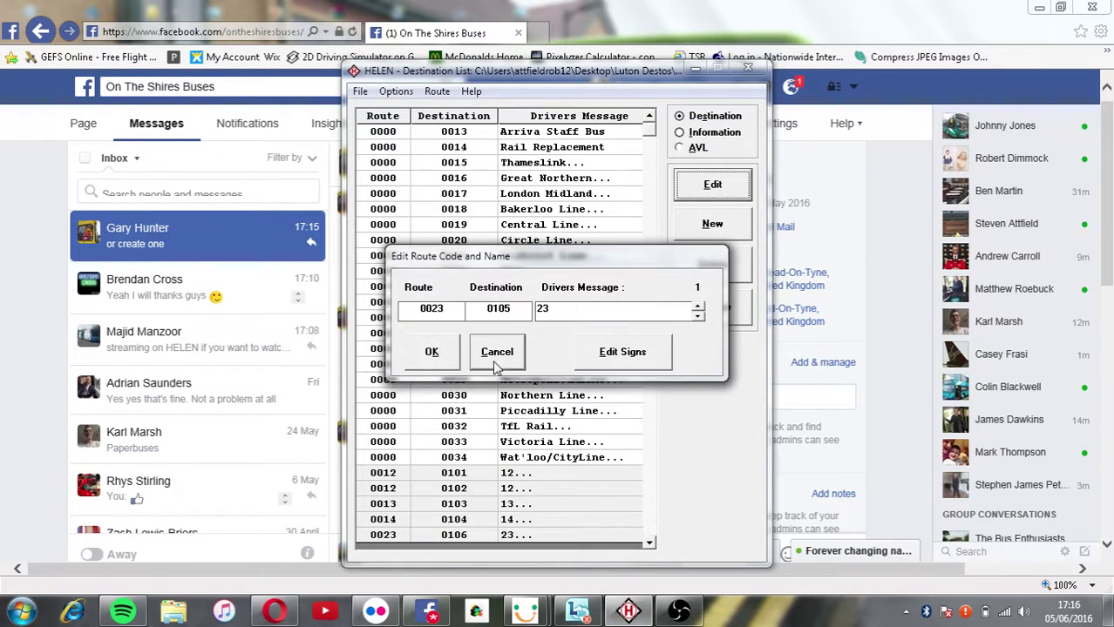
left_click(494, 357)
left_click(503, 472)
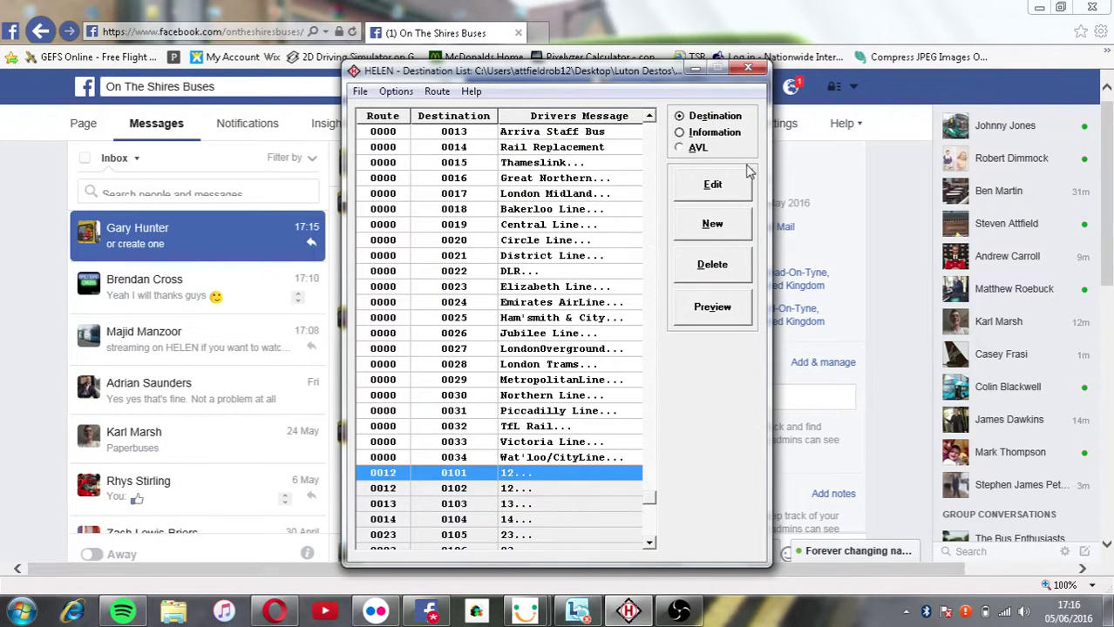
left_click(524, 549)
left_click(706, 322)
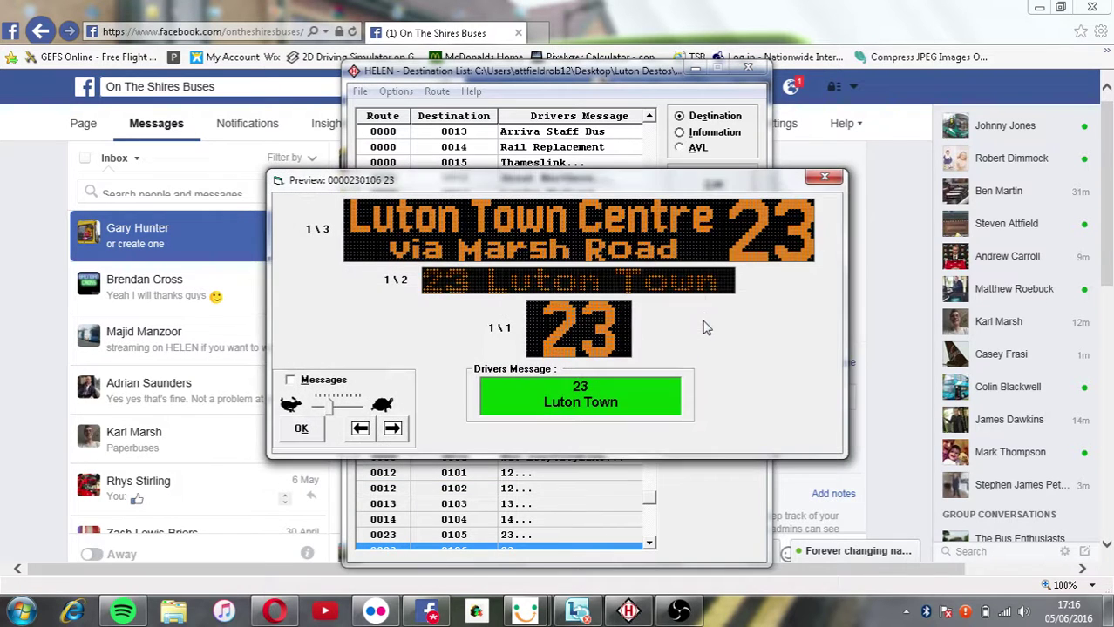
left_click(301, 428)
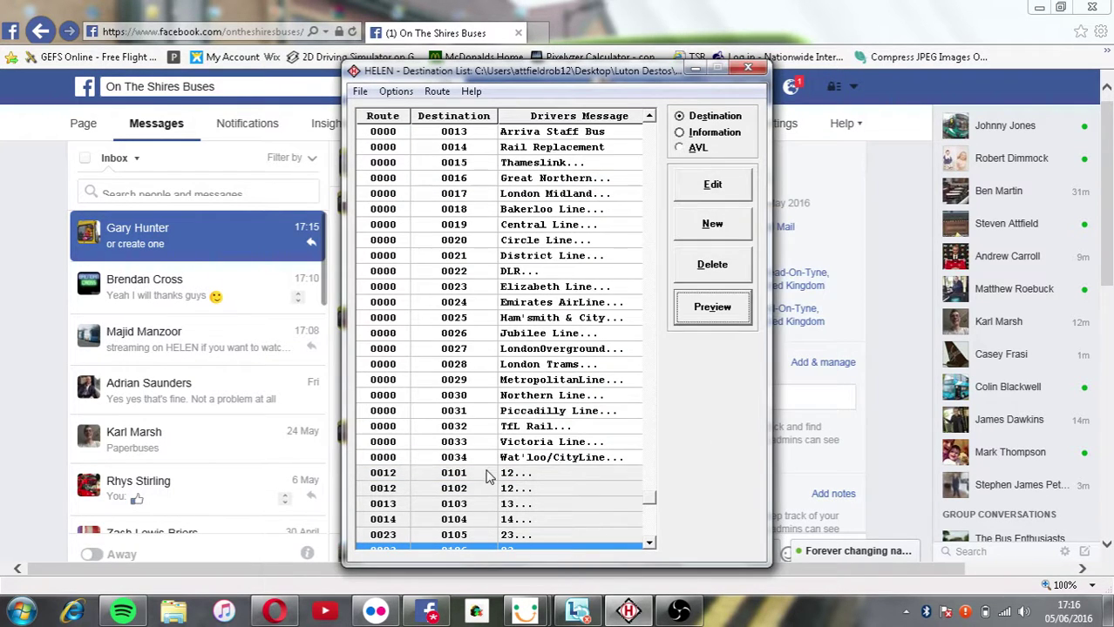
Open route 12 destination 0101 in the Sign Designer and set the route number's character spacing to 1.
left_click(489, 475)
left_click(712, 184)
left_click(649, 349)
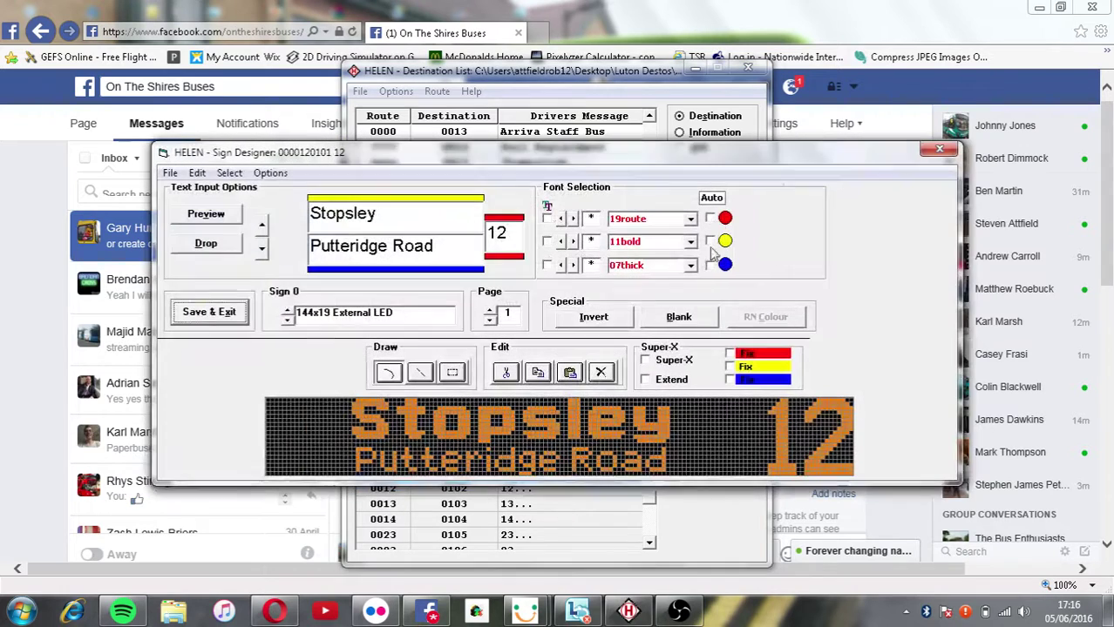
left_click(565, 219)
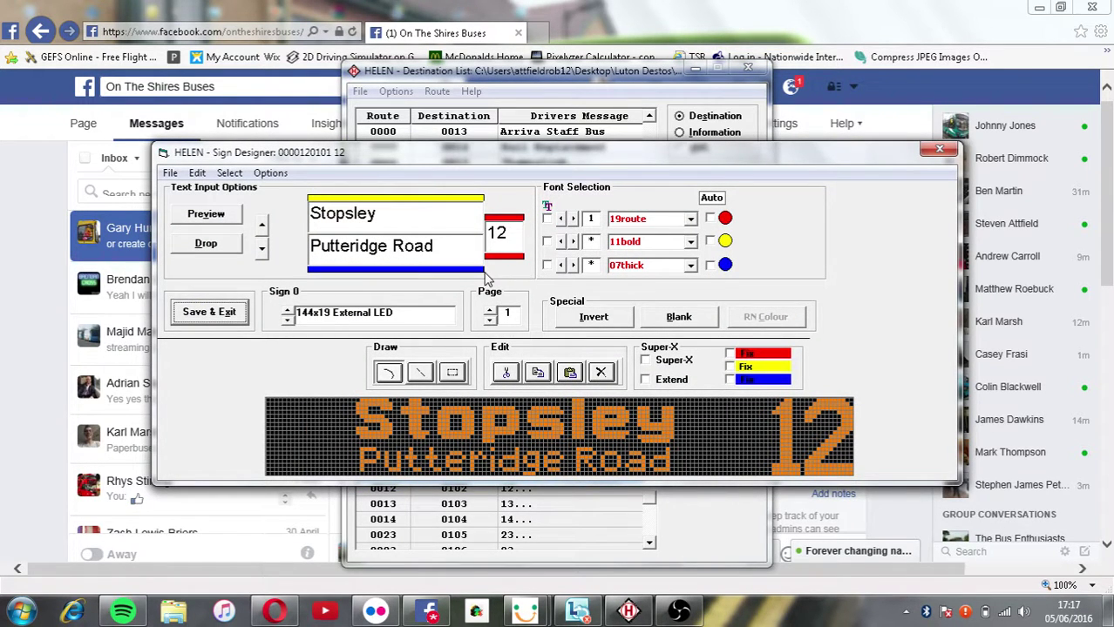
Set the route number's character spacing back to * on destination 0101, check pages 2 to 4 and save the sign.
left_click(562, 220)
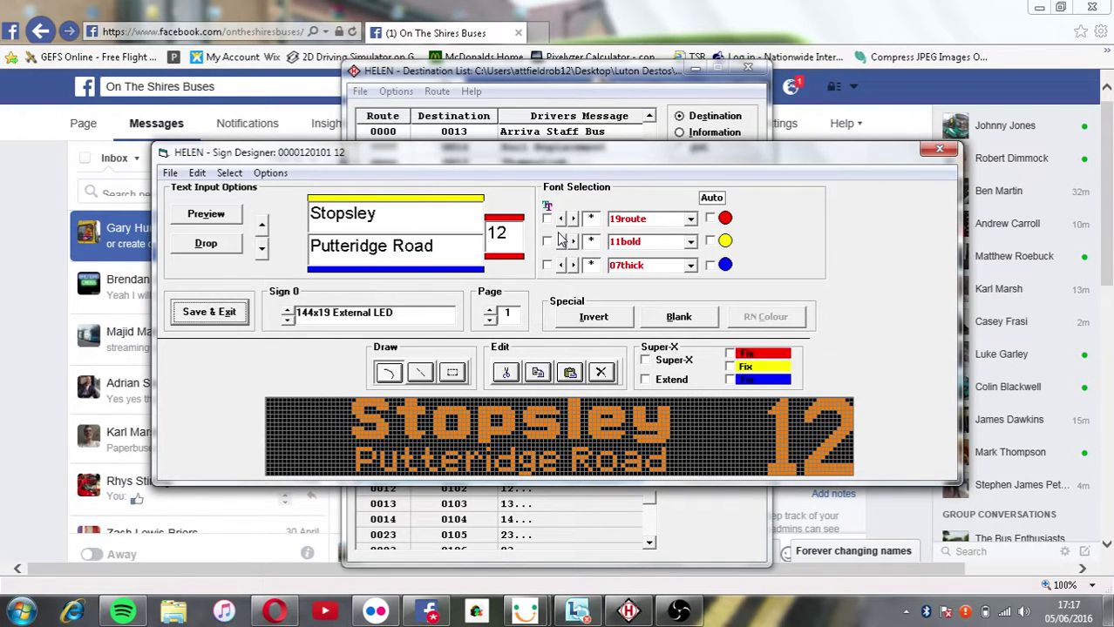
left_click(491, 315)
left_click(491, 314)
left_click(491, 315)
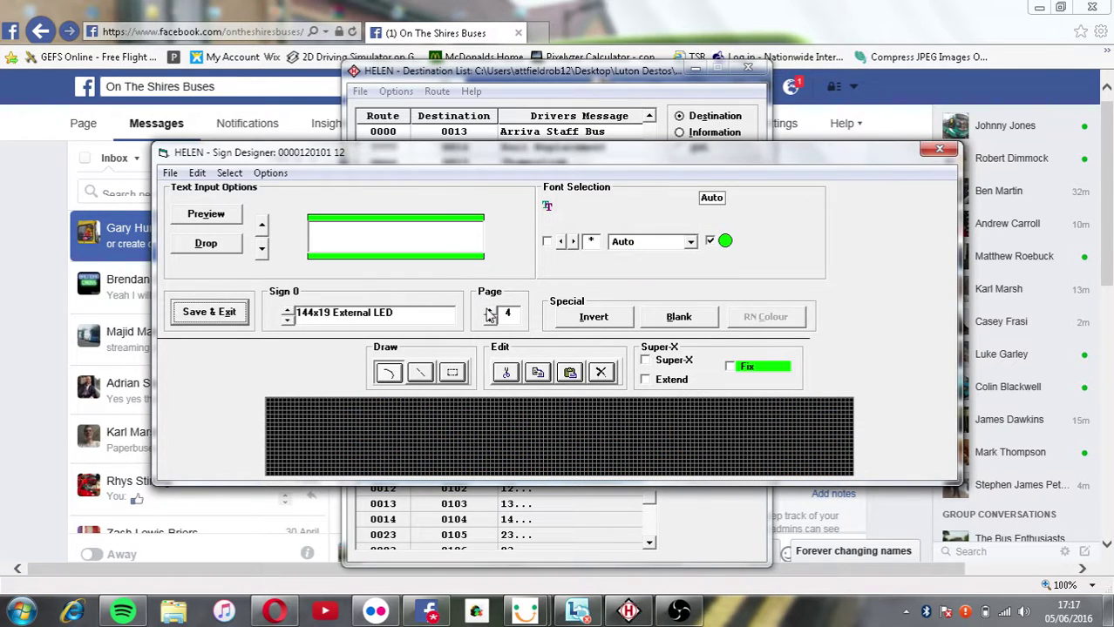
left_click(209, 314)
Preview the route 12, 13, 14 and 23 destinations in turn, briefly inspecting destination 0106 in the Sign Designer without editing it.
left_click(706, 315)
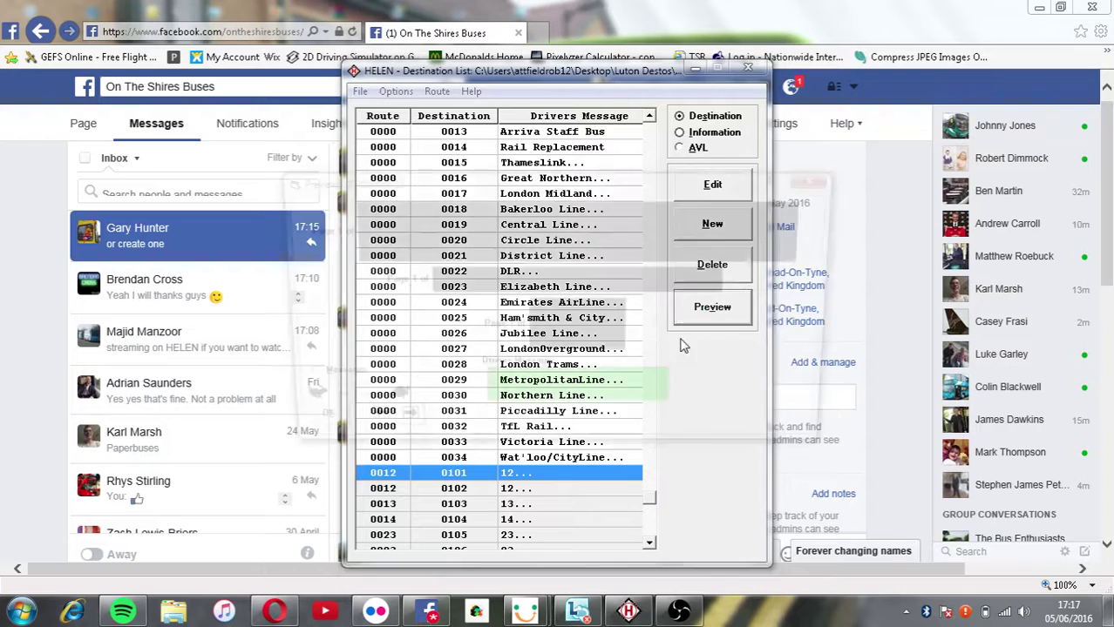
left_click(393, 428)
left_click(392, 428)
left_click(392, 428)
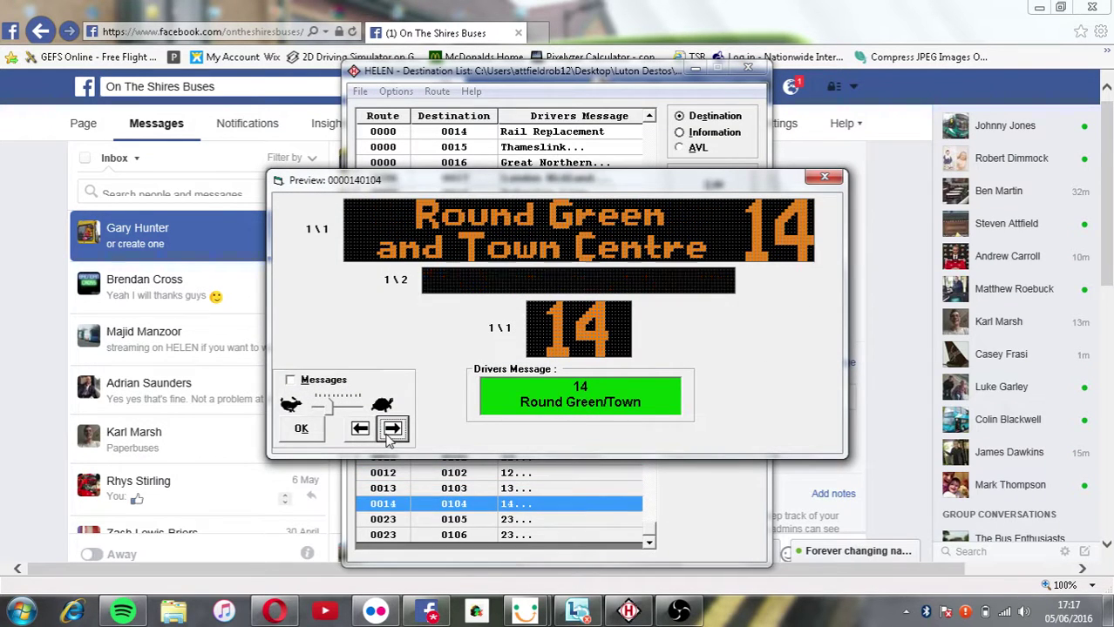
left_click(393, 428)
left_click(393, 428)
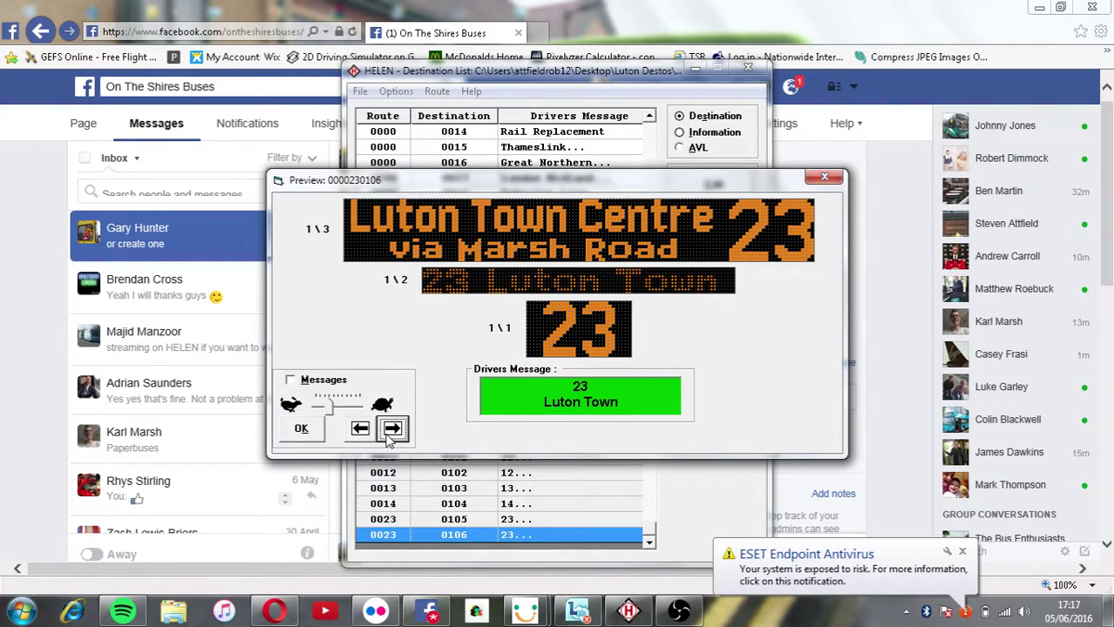
double_click(525, 259)
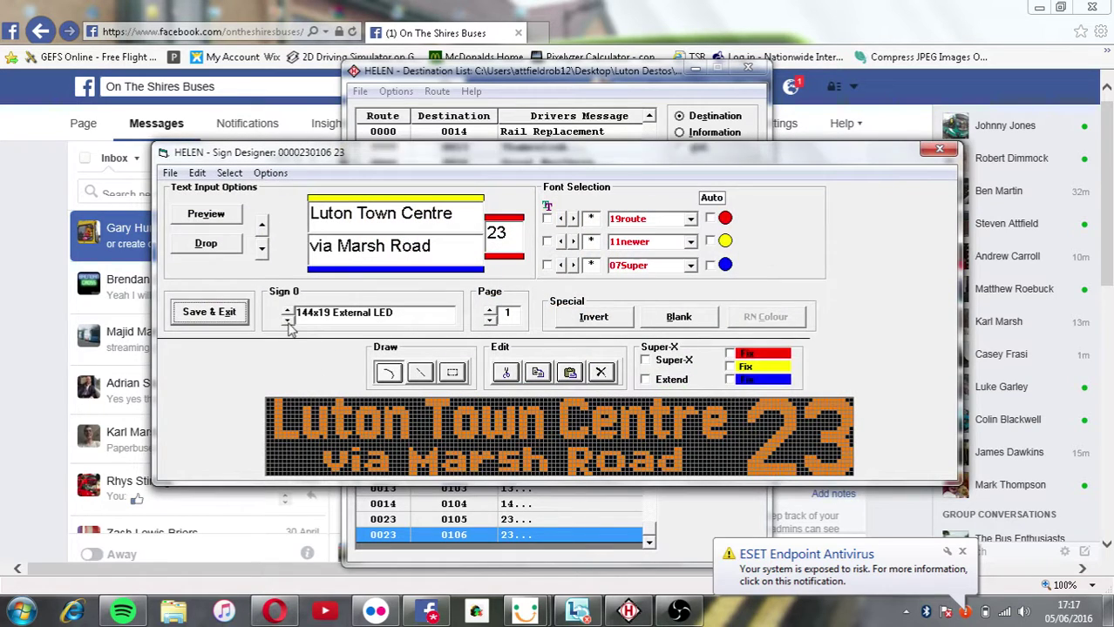
left_click(209, 311)
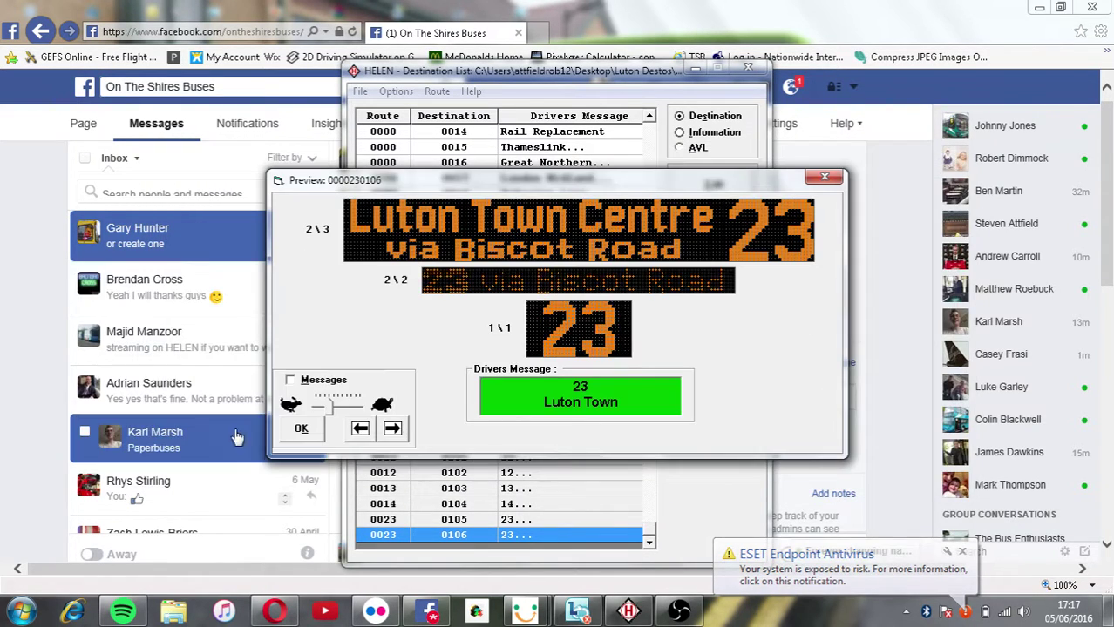
left_click(360, 428)
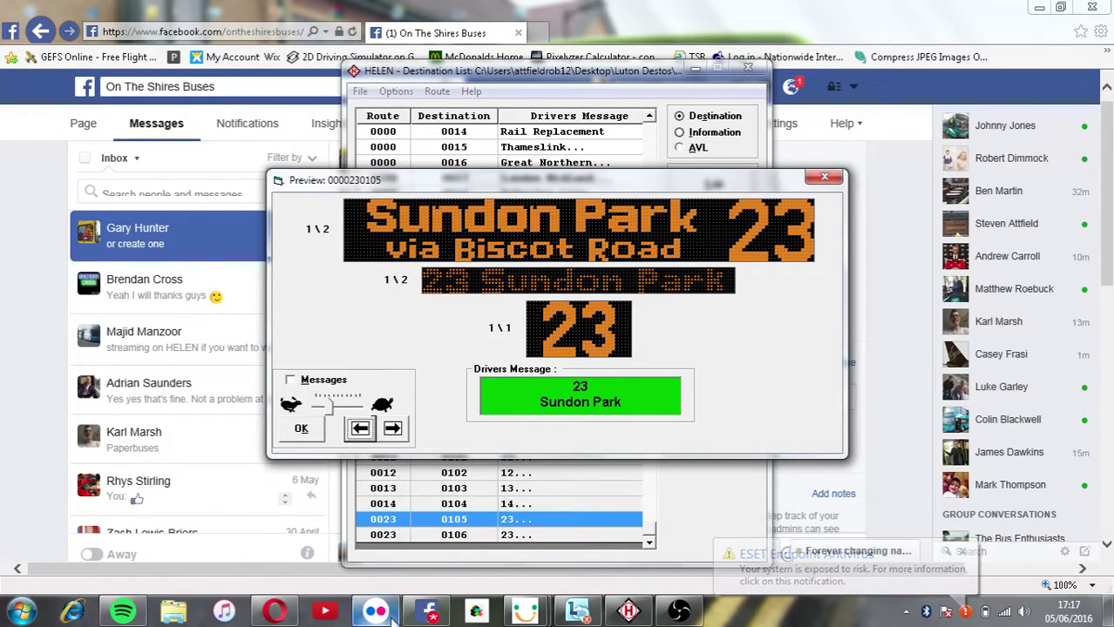
Switch to Flickr and compare the "via Rail Station" bus photo with the previous one, examining its "Luton Town Centre via Marsh Road" display up close.
left_click(418, 614)
mouse_move(376, 611)
left_click(462, 520)
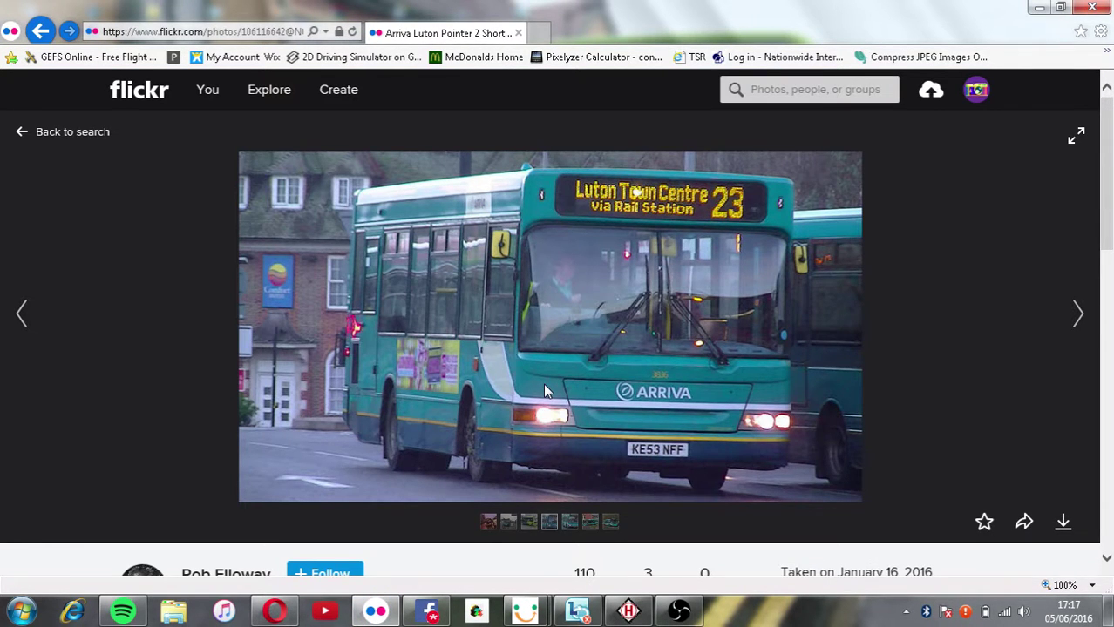
scroll(544, 385, "down", 3)
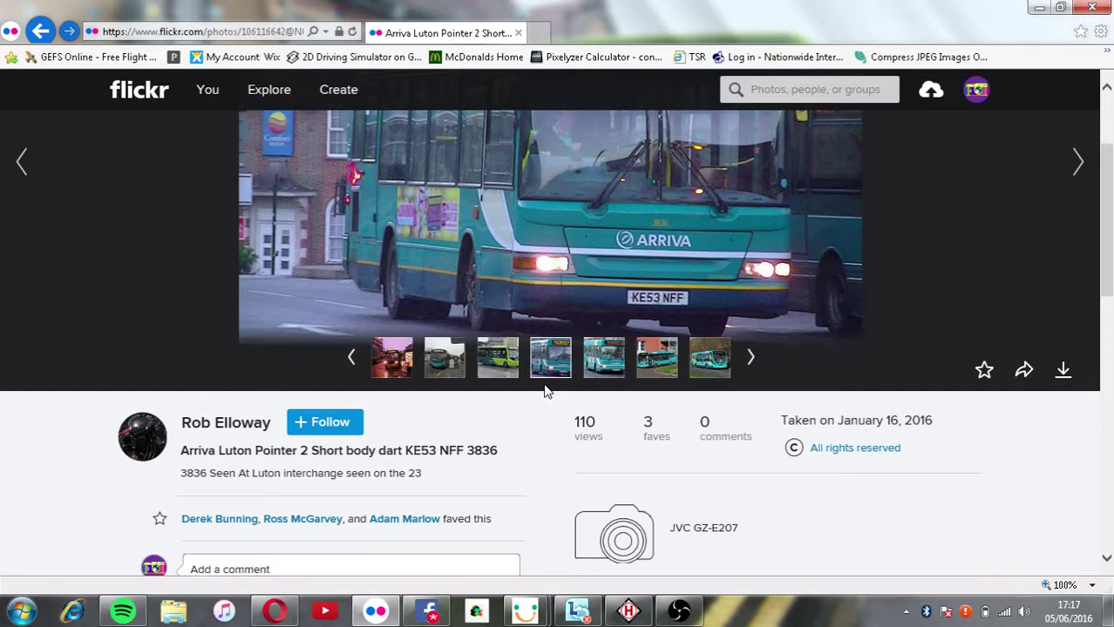
scroll(360, 410, "up", 3)
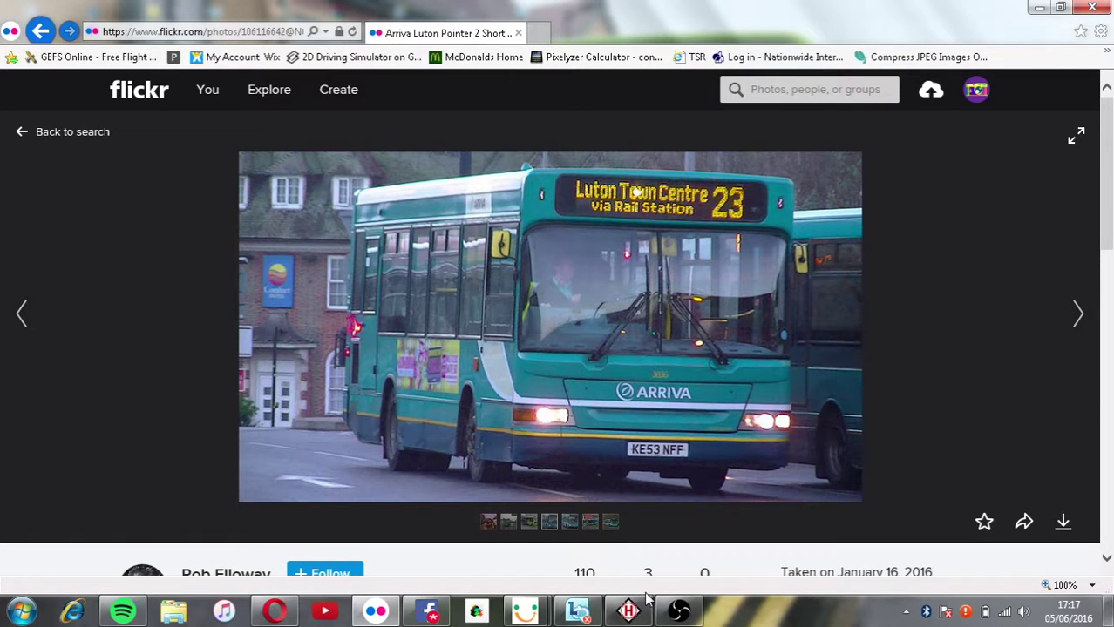
left_click(19, 315)
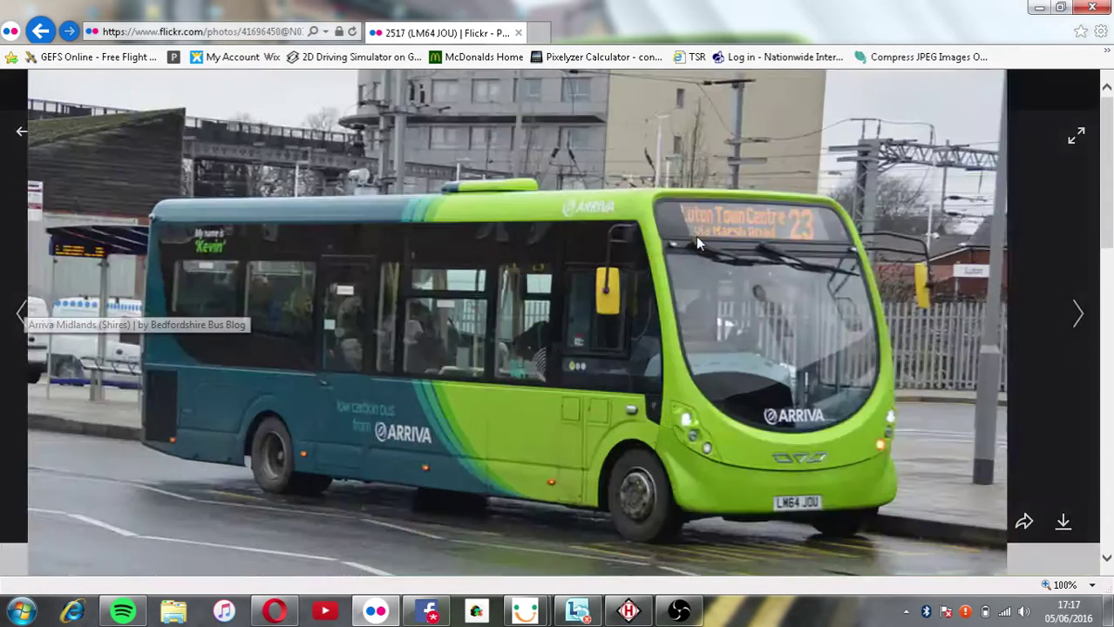
left_click(695, 236)
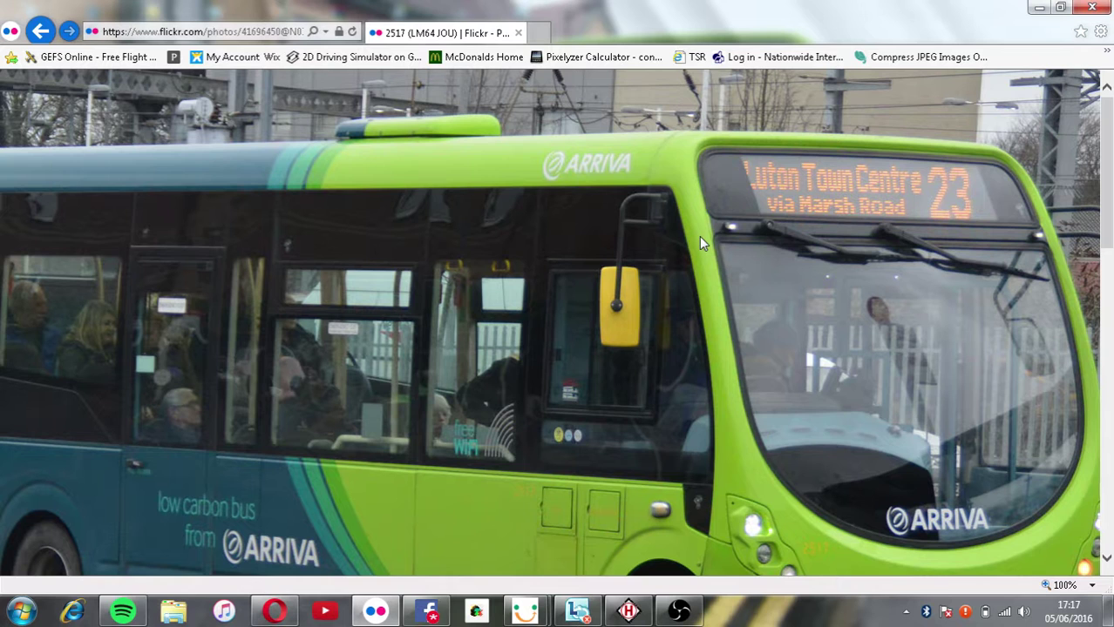
left_click(699, 236)
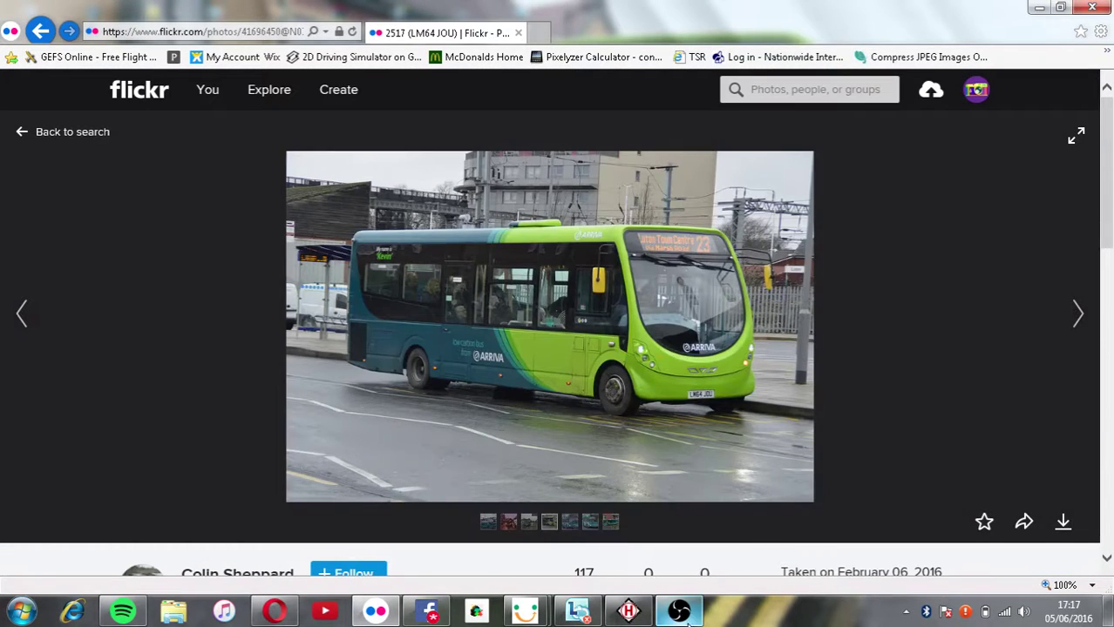
Return to HELEN and preview route 23 destination 0106 to compare it with the photo.
left_click(641, 616)
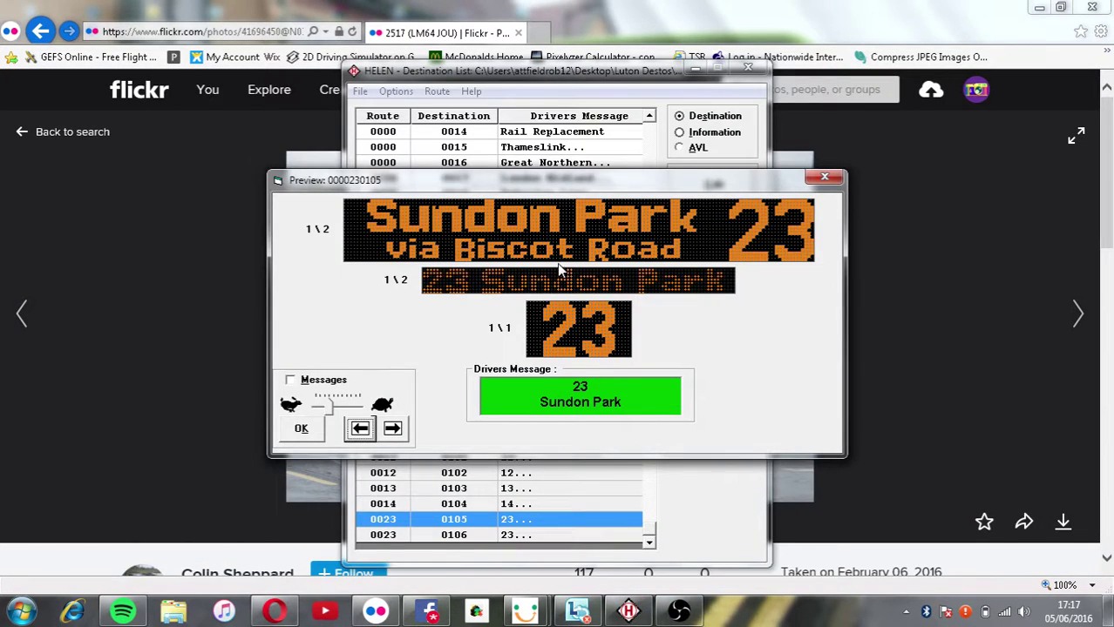
left_click(392, 428)
left_click(392, 430)
left_click(365, 431)
left_click(394, 429)
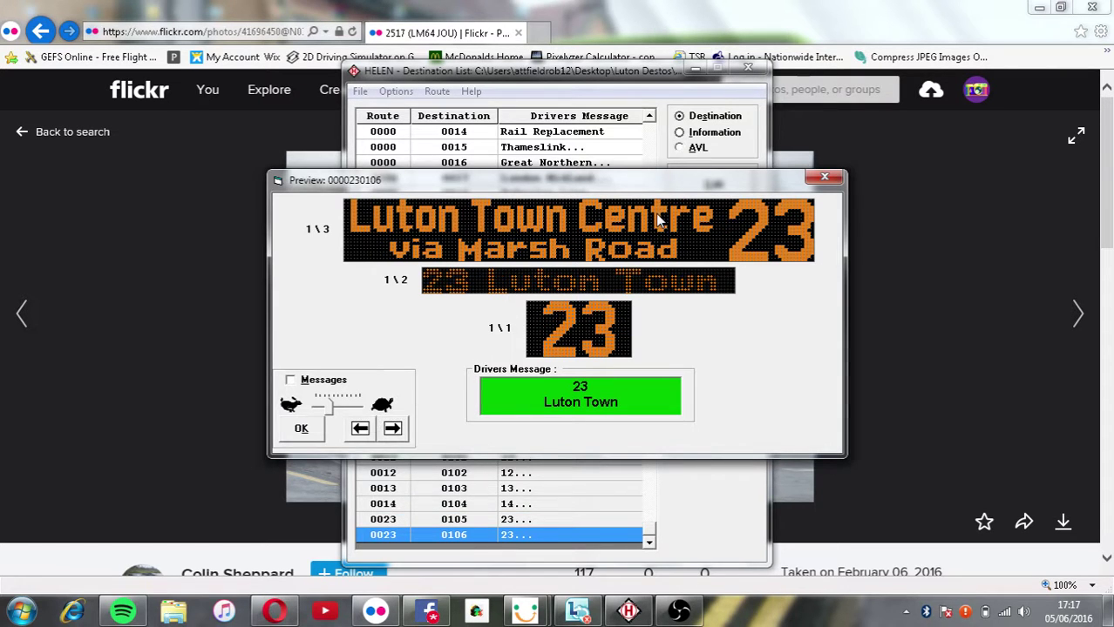
Set the route number's character spacing to 1 on pages 2 and 3 of route 23 destination 0106, save the sign and close the preview.
double_click(635, 248)
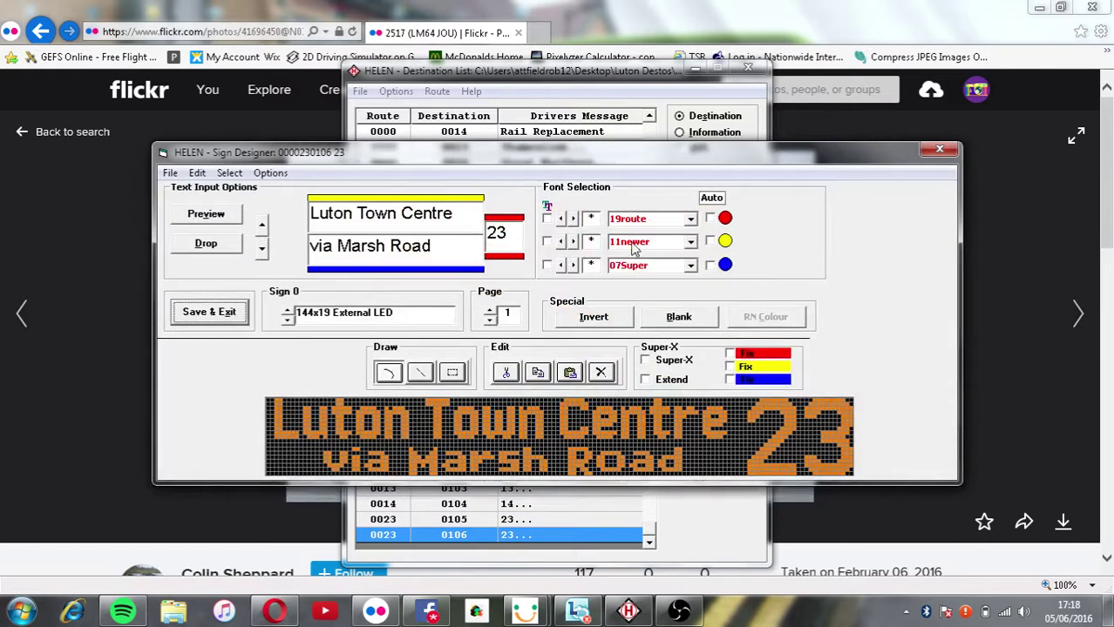
left_click(491, 310)
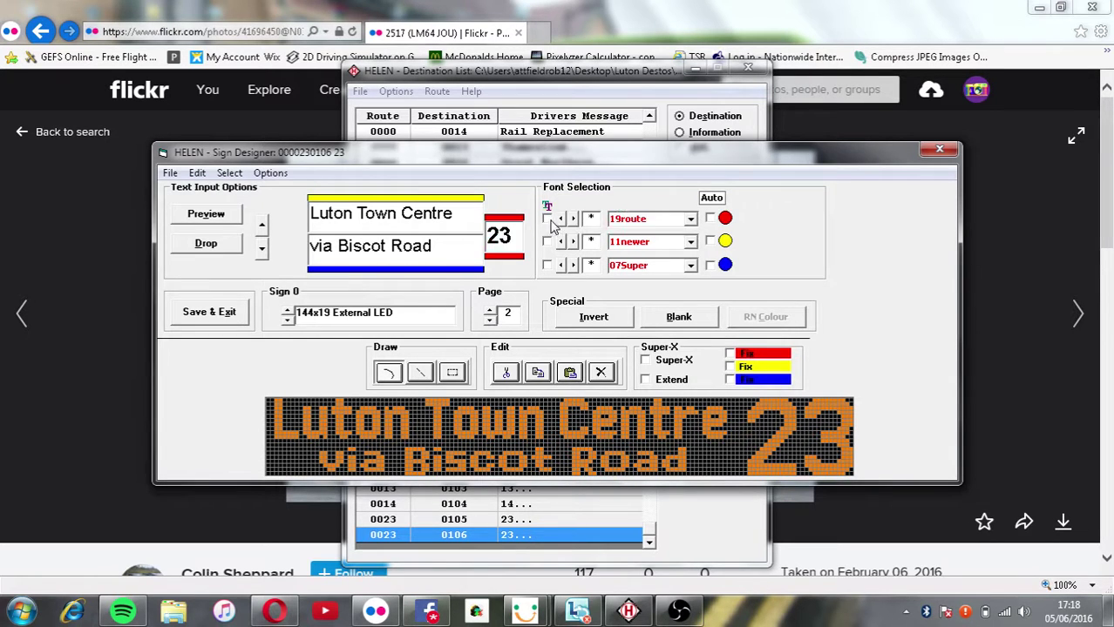
left_click(562, 219)
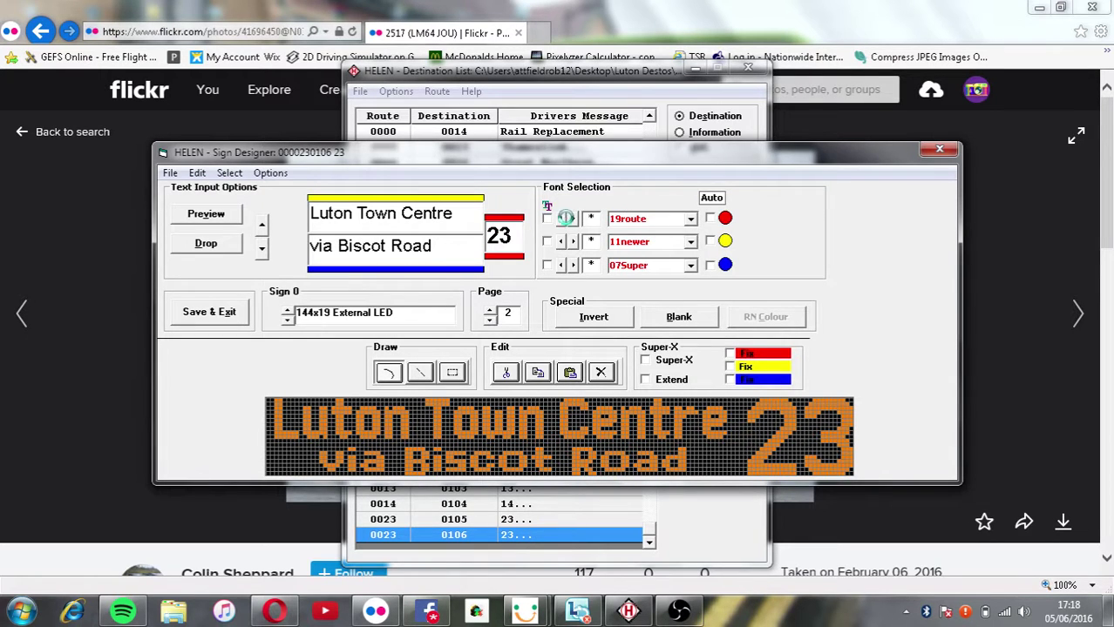
left_click(490, 310)
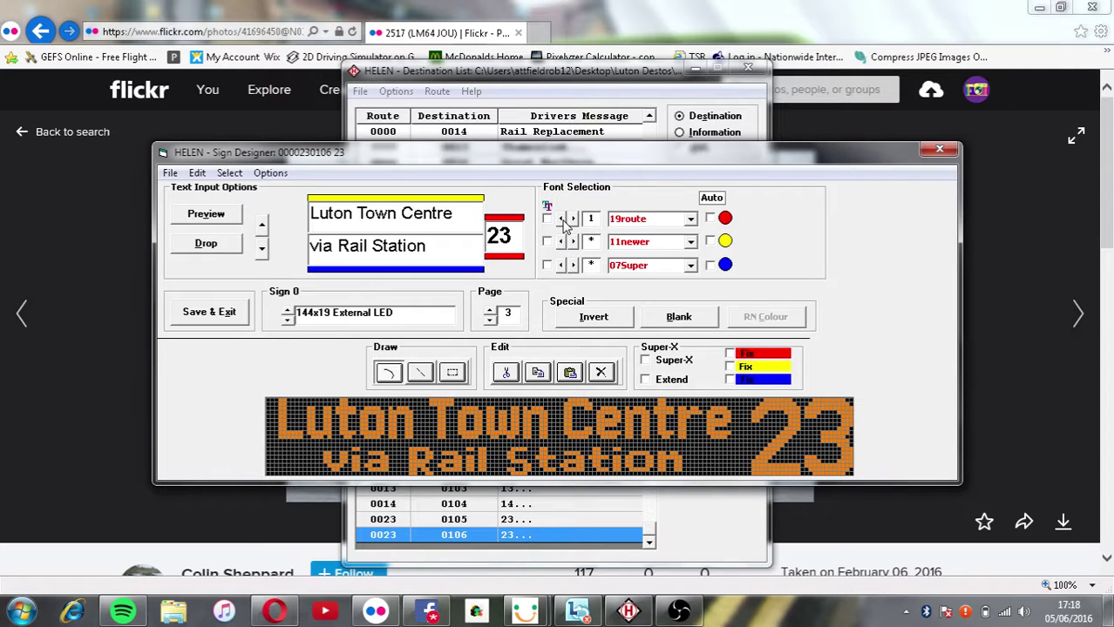
left_click(213, 312)
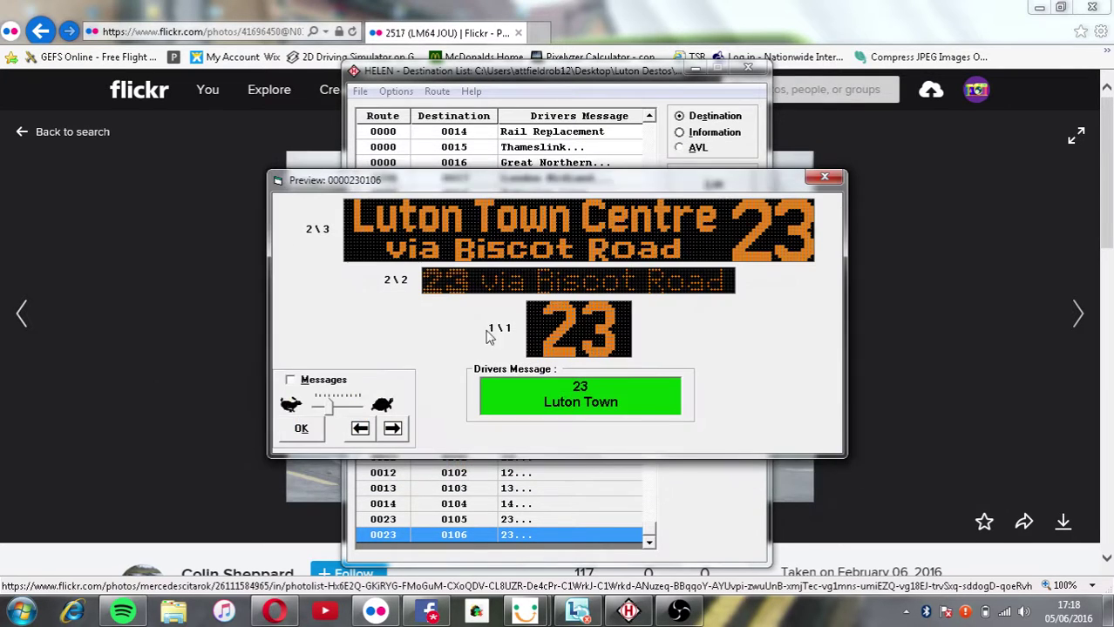
left_click(315, 427)
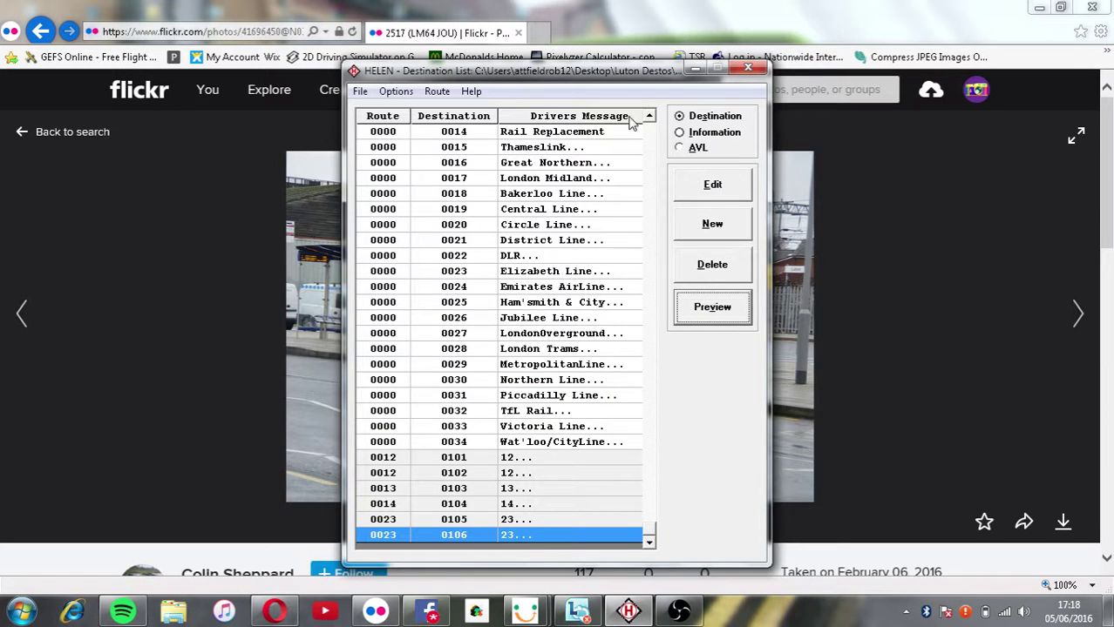
Switch to Facebook and check the latest notifications.
left_click(440, 610)
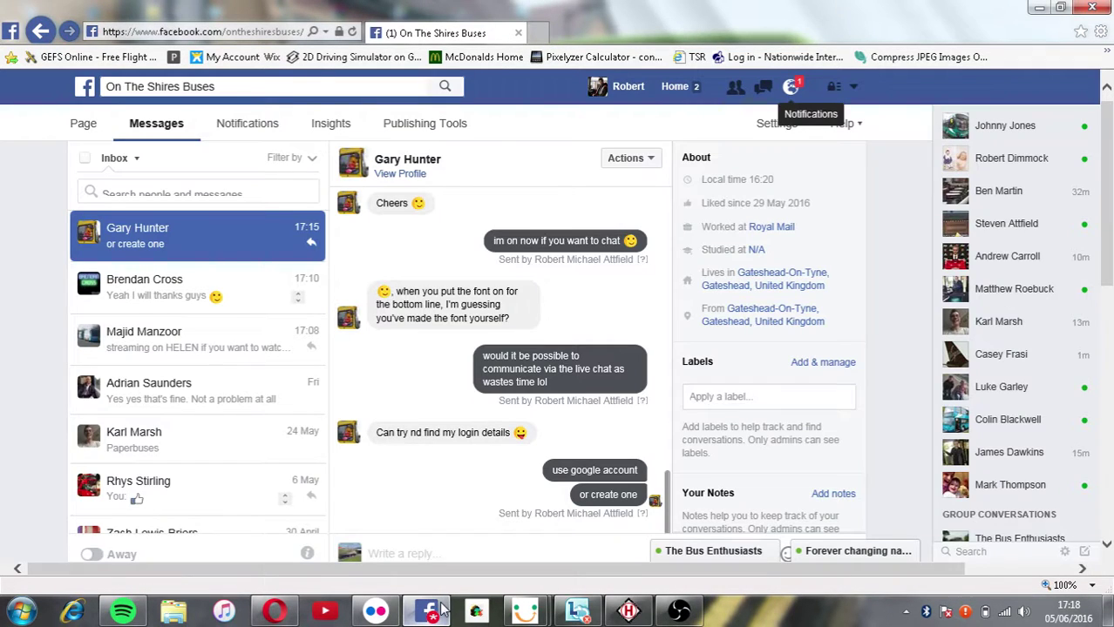
left_click(790, 88)
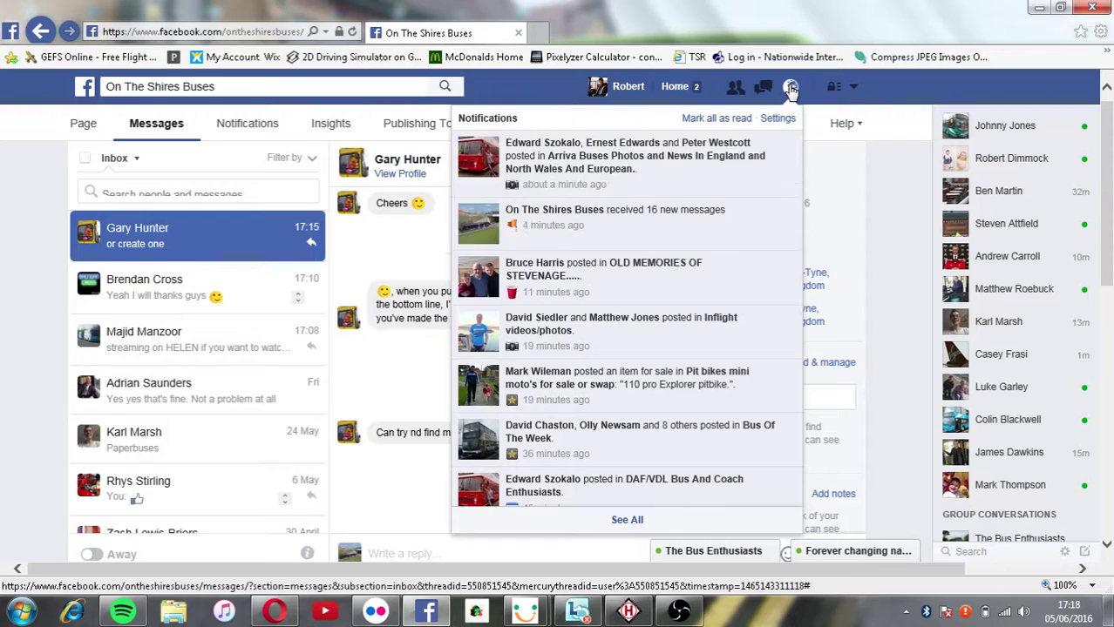
left_click(791, 87)
left_click(368, 612)
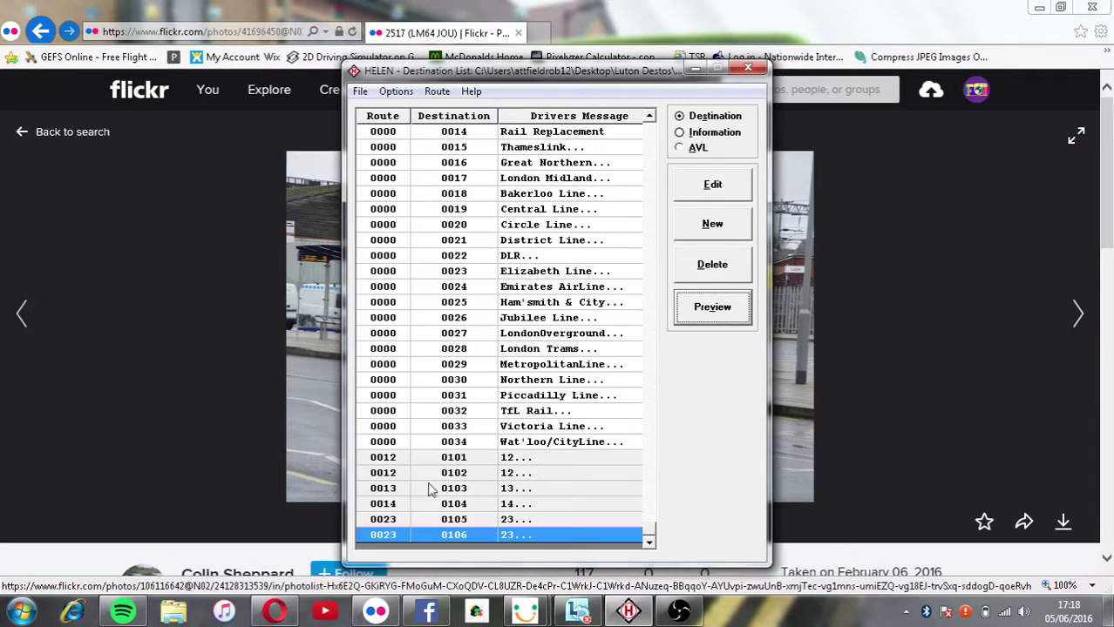
left_click(367, 613)
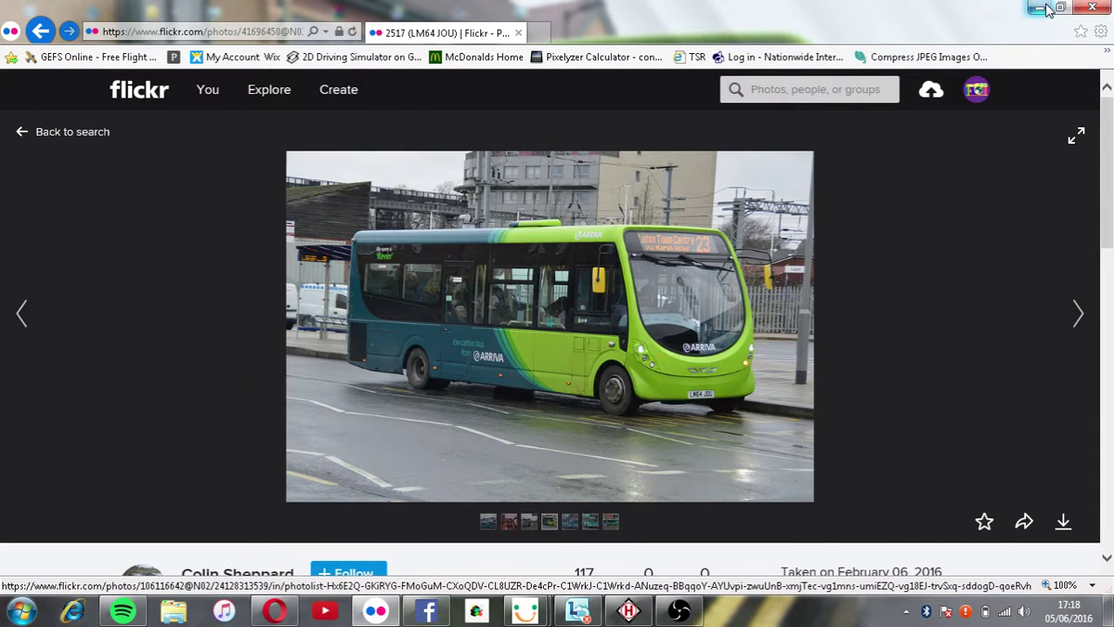
left_click(577, 612)
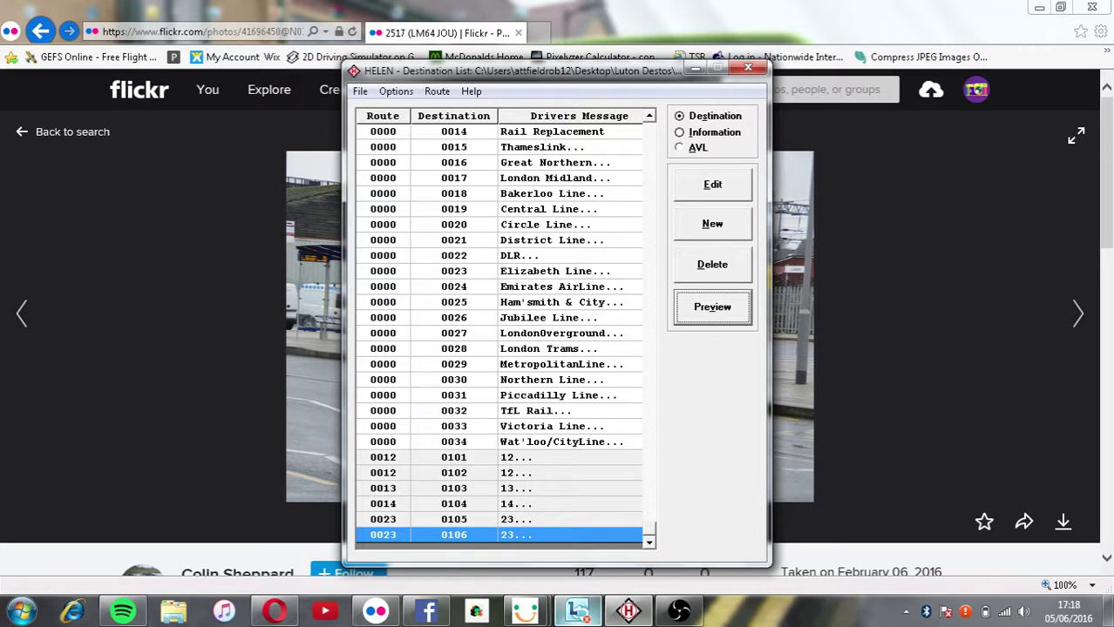
Switch to the Traveline timetable results and open the timetable for route 24, Luton Town Centre - Dunstable.
mouse_move(524, 612)
left_click(431, 518)
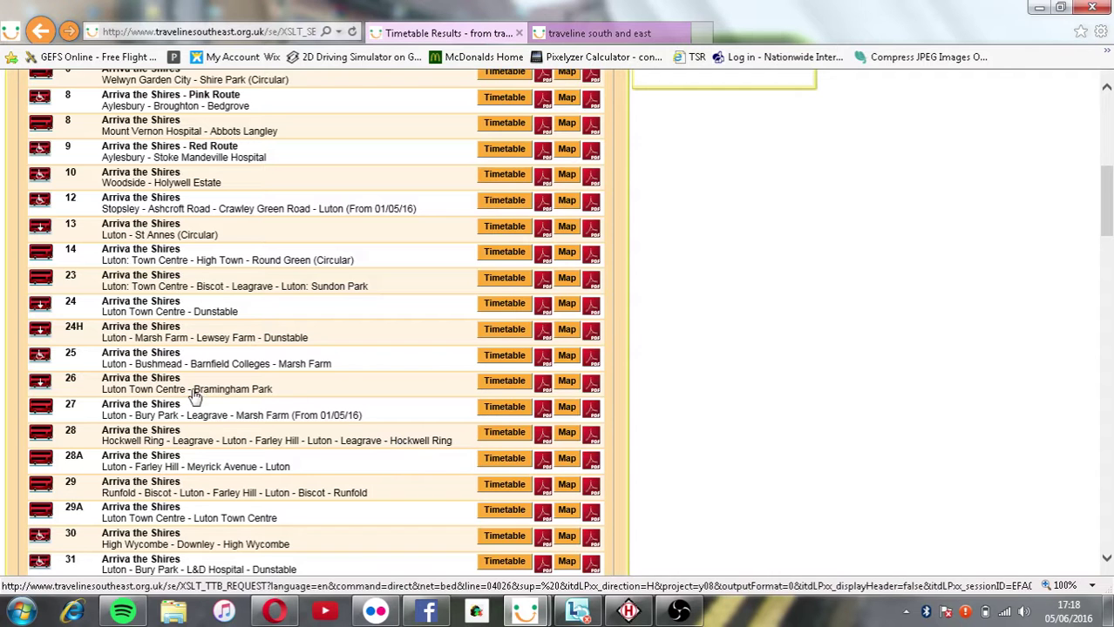
left_click(513, 310)
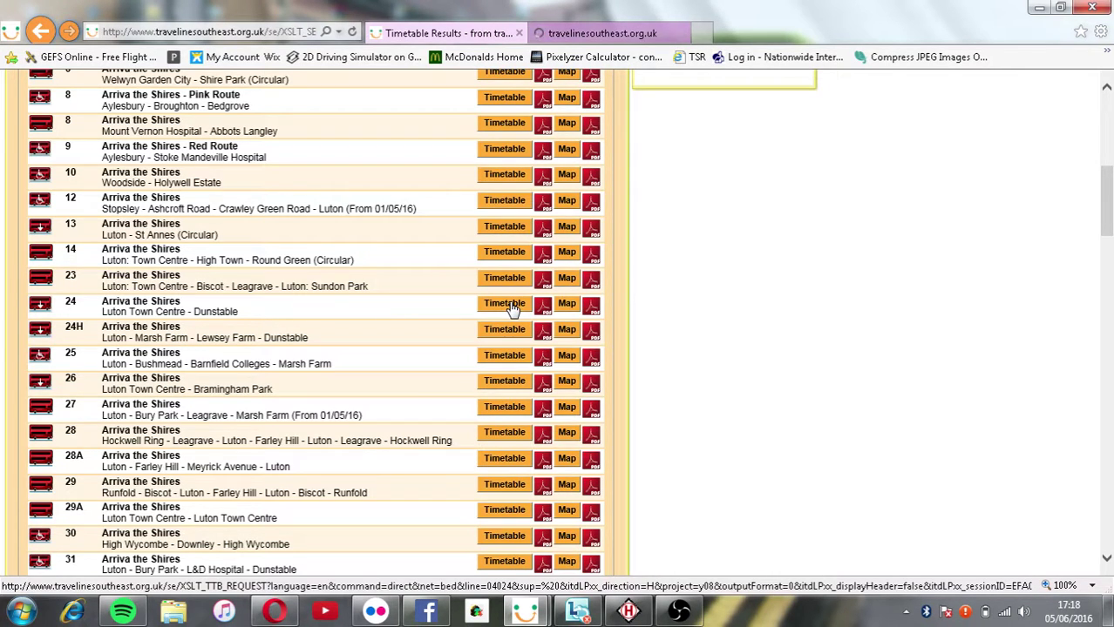
left_click(504, 278)
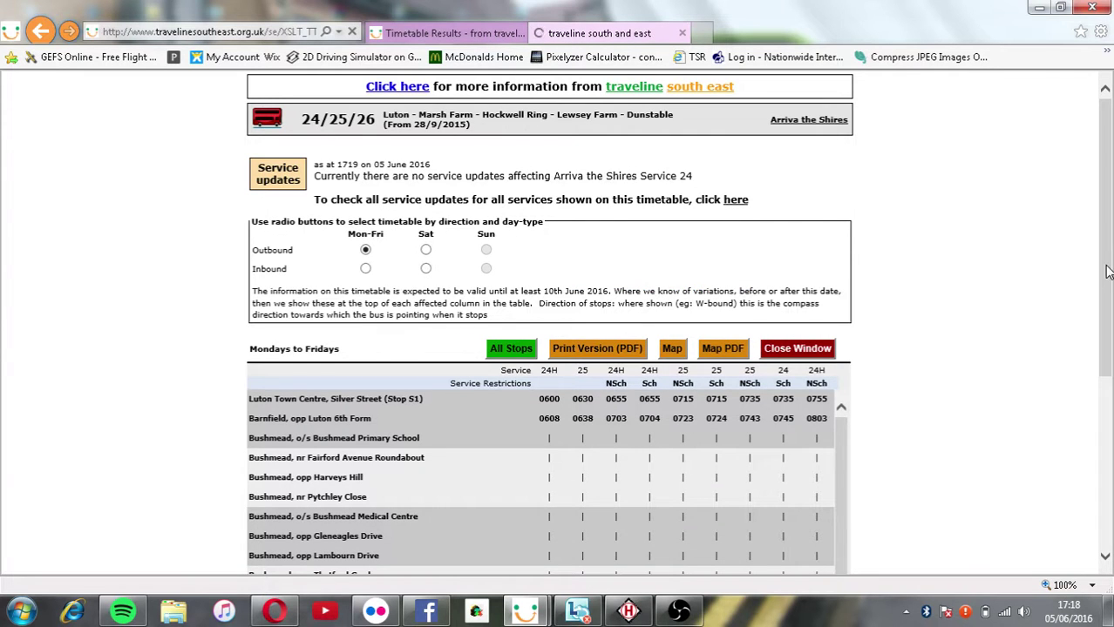
Examine the outbound Monday-to-Friday stops and times of route 24 in the 24/25/26 timetable through to its last stop.
scroll(1107, 248, "down", 2)
left_click_drag(1108, 206, 1109, 310)
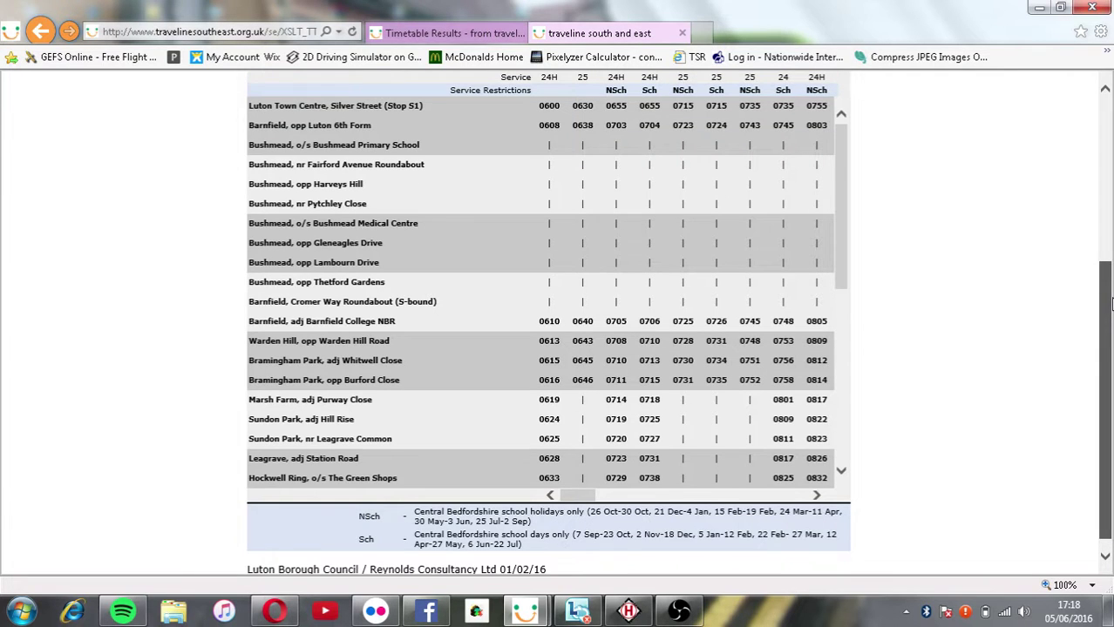
left_click(816, 495)
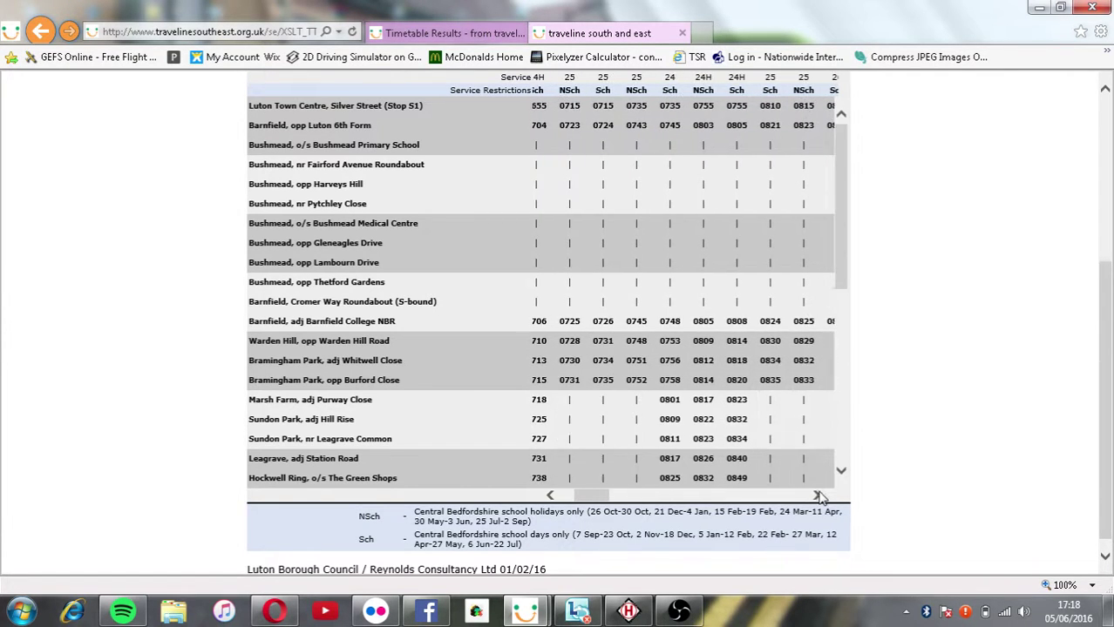
left_click(550, 495)
left_click_drag(834, 243, 844, 476)
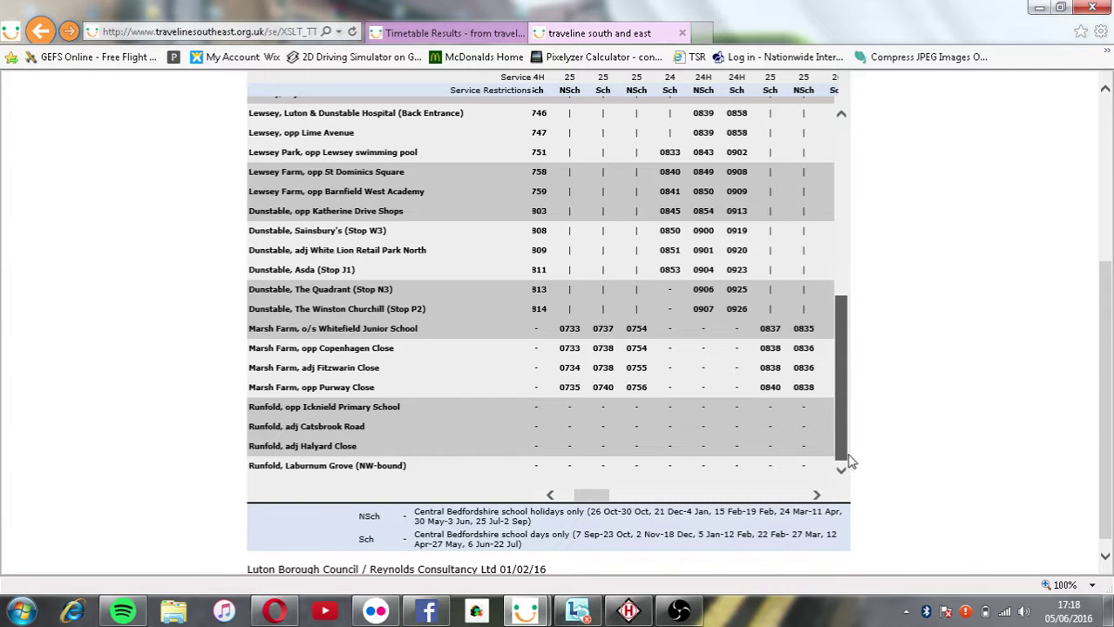
scroll(852, 449, "up", 1)
left_click_drag(855, 436, 874, 359)
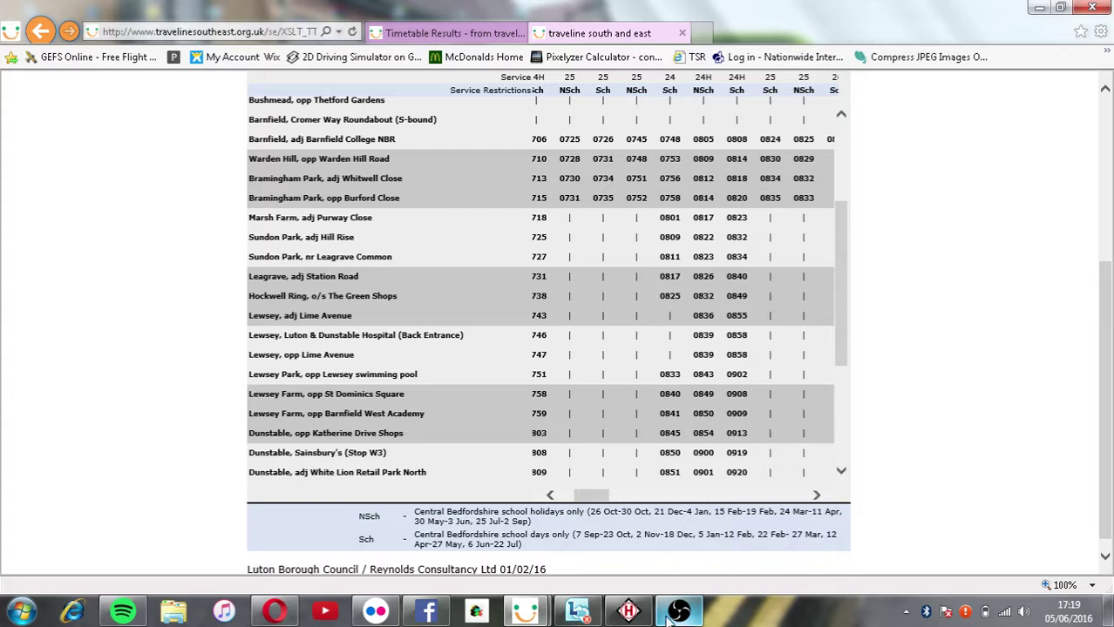
Switch to HELEN and create route 0024 destination 0107, with driver's message "Dunstable" and Sign 0 page 1 showing 24, "Dunstable" and "<>".
left_click(629, 612)
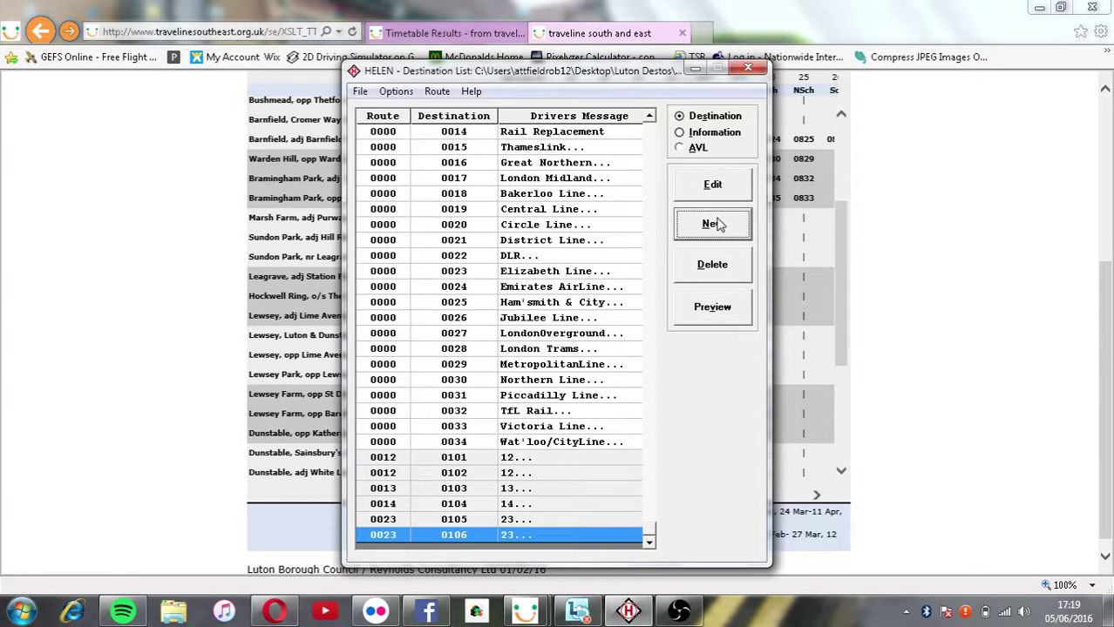
left_click(711, 223)
type("00240107")
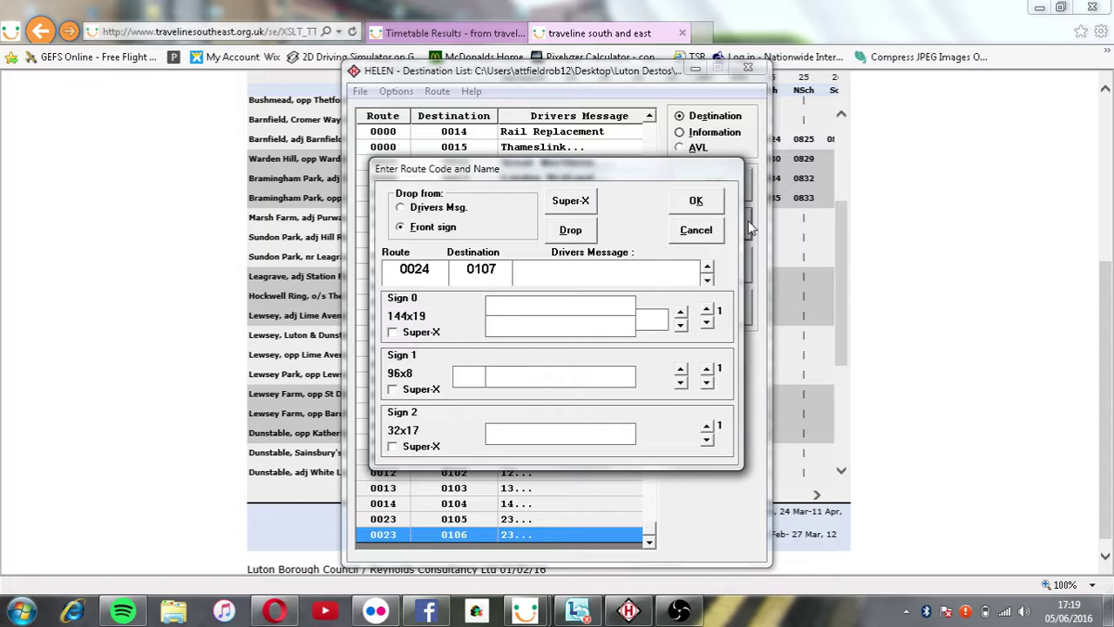
type("Dunstable")
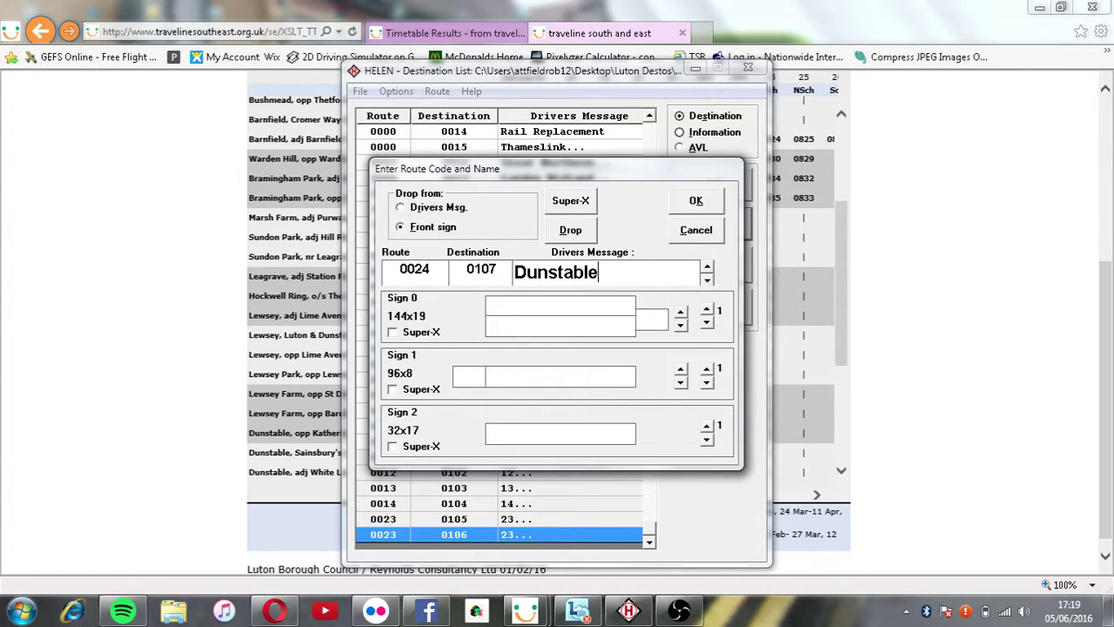
key("Tab")
type("Dunstable ")
type("<>")
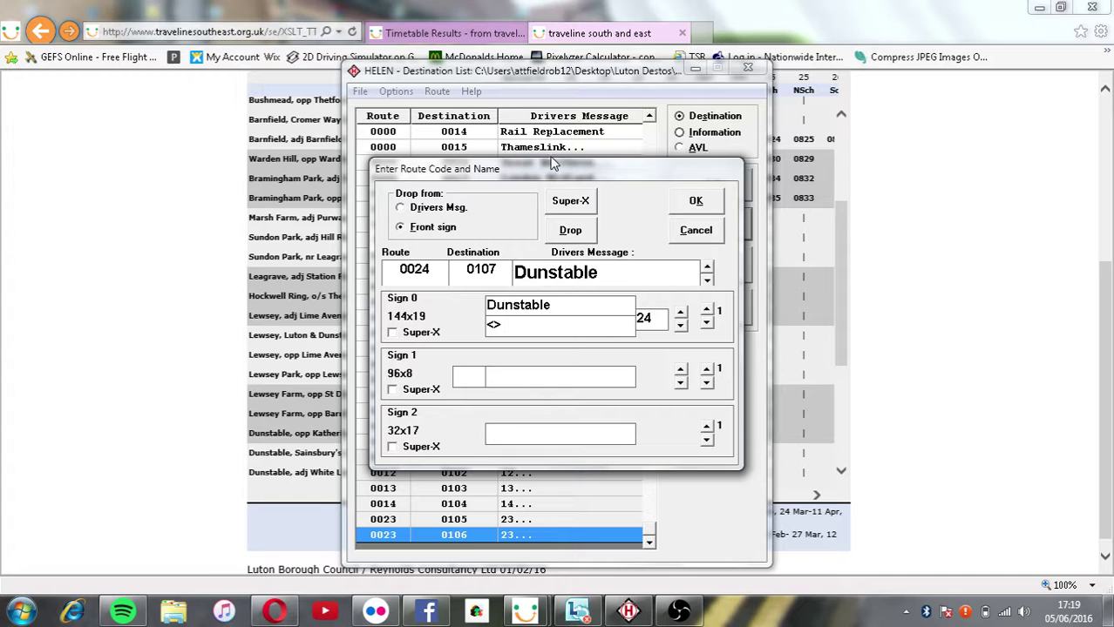
Switch to Flickr and search the photos for "arriva luton 24", sorted by date uploaded.
left_click(655, 7)
left_click(124, 613)
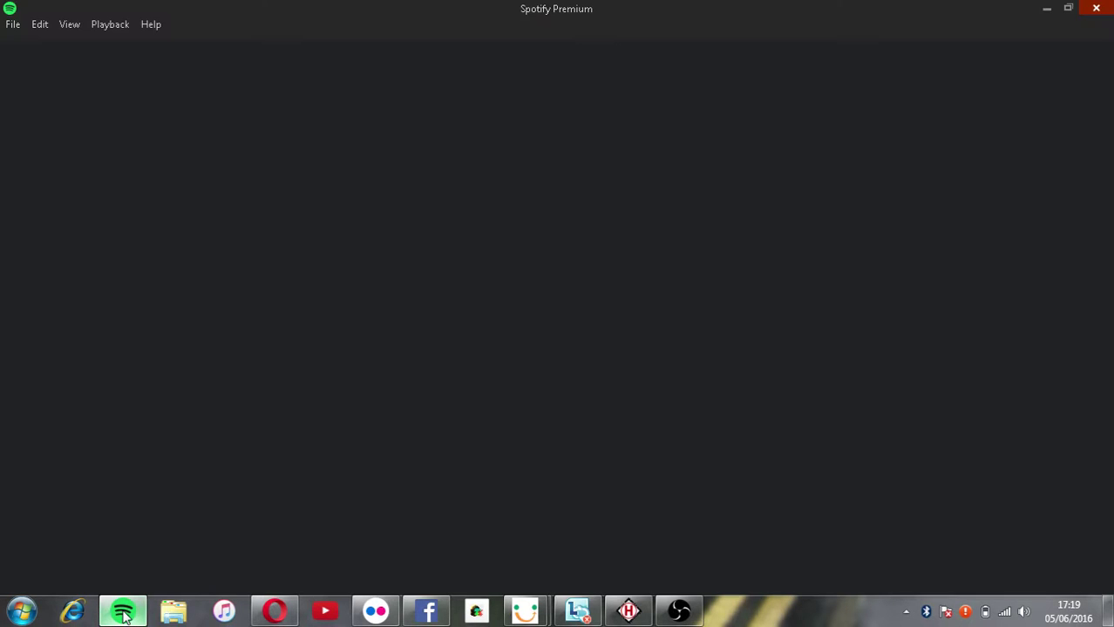
left_click(124, 612)
left_click(376, 612)
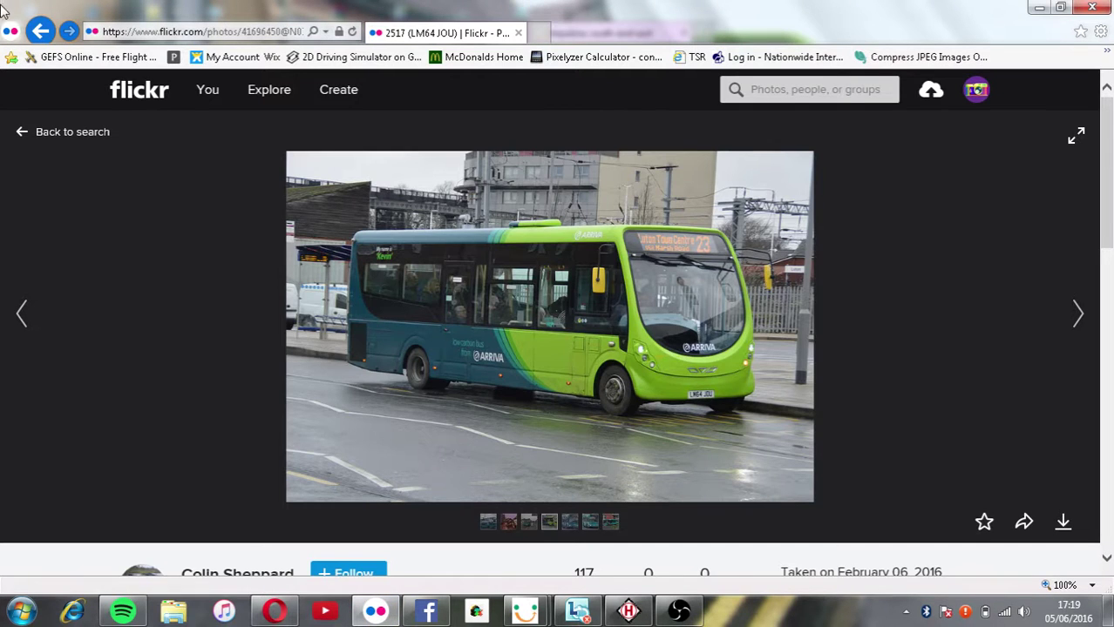
left_click(852, 94)
type("arriva")
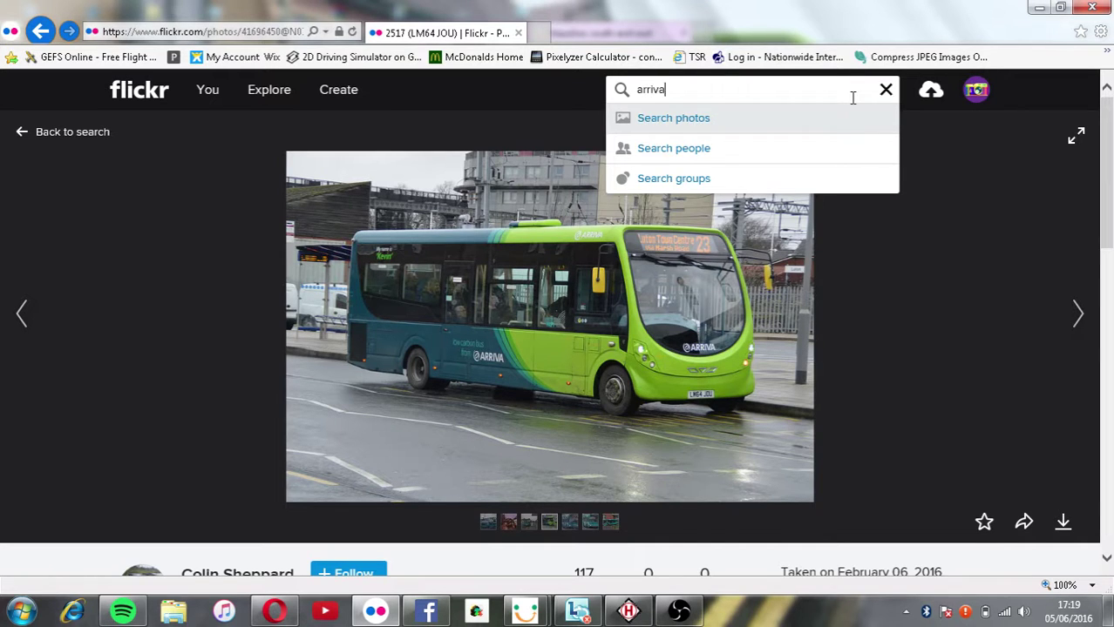
type(" luton 24")
key("Return")
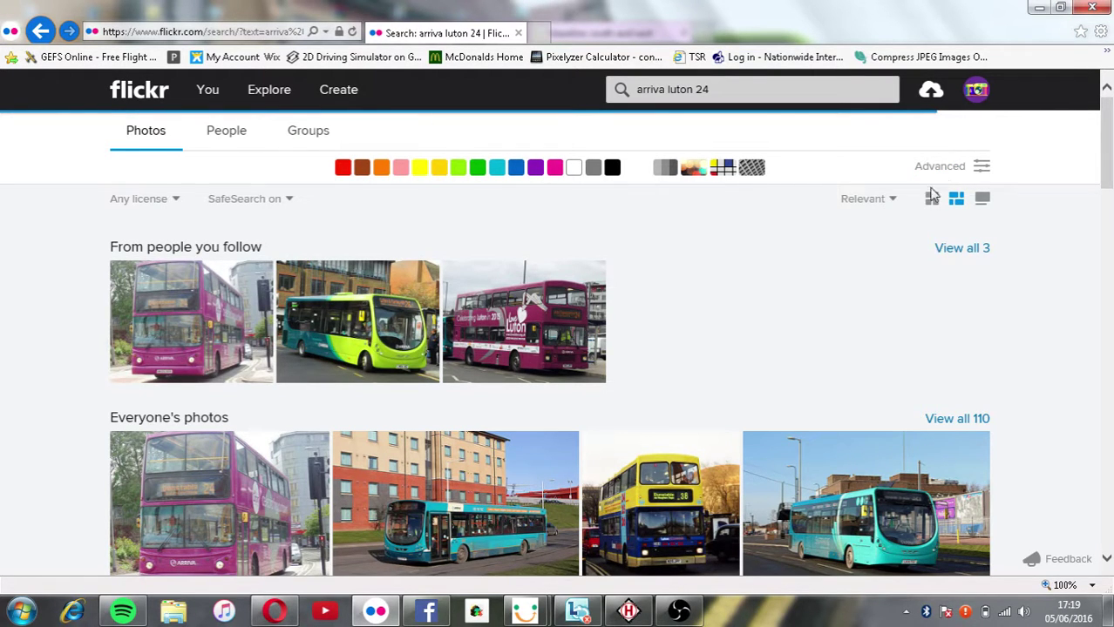
left_click(893, 203)
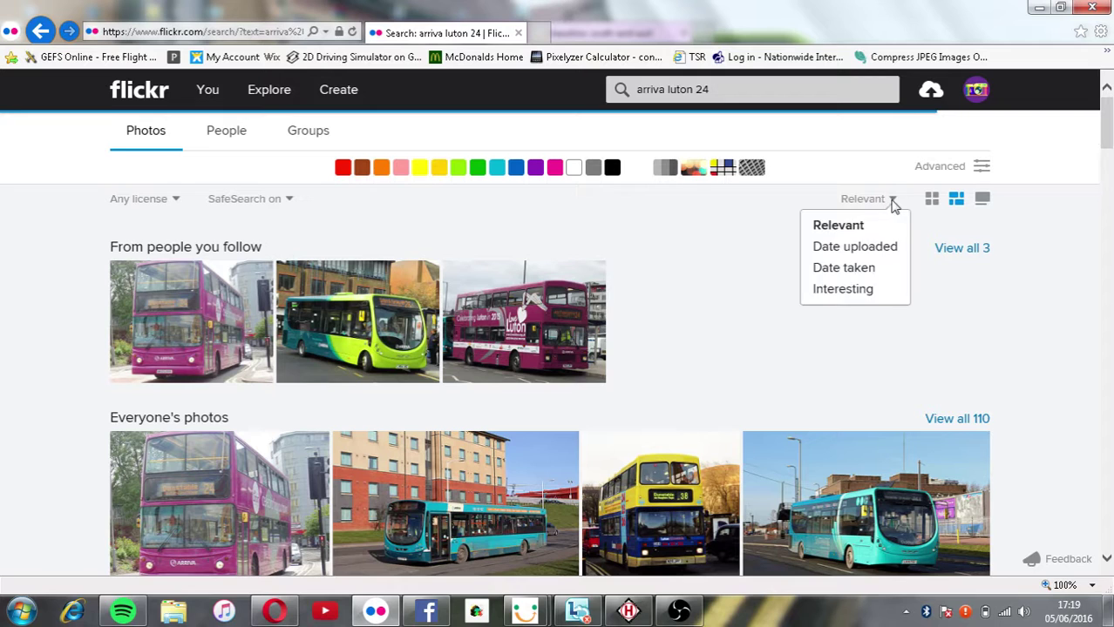
left_click(882, 246)
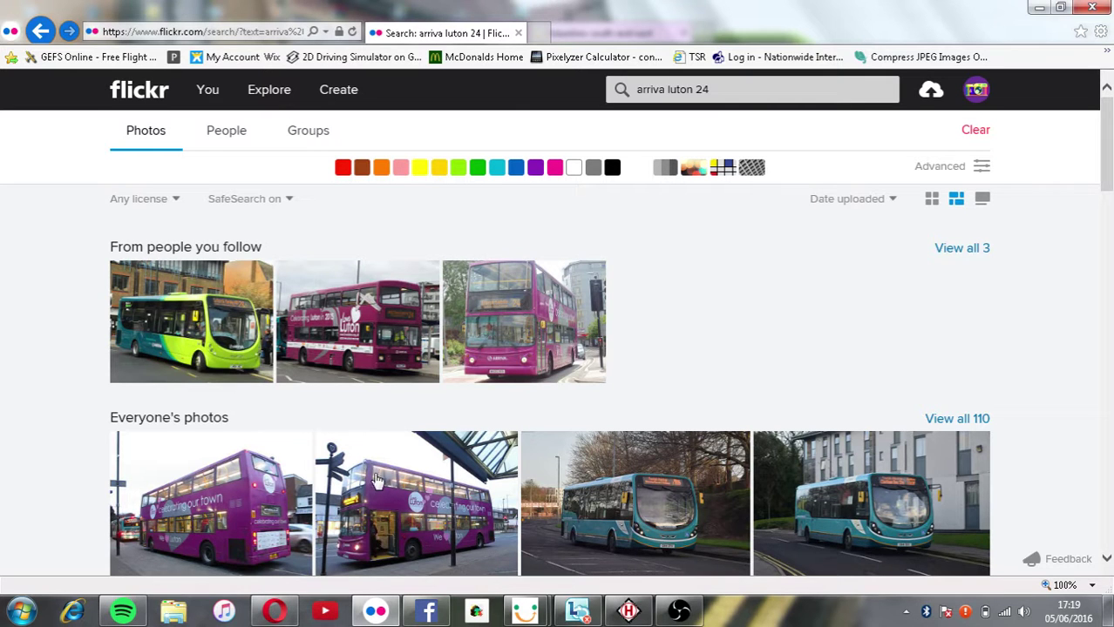
View the photo of the purple "celebrating our town" double-decker with its description, and return to the search results.
scroll(378, 427, "down", 1)
left_click(377, 424)
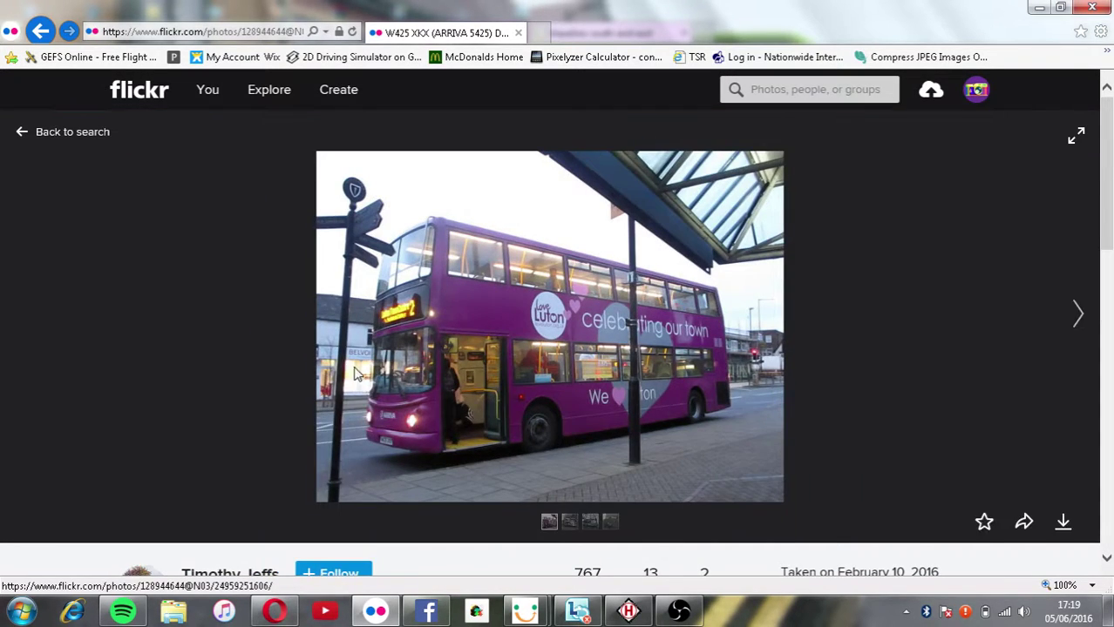
scroll(384, 357, "down", 2)
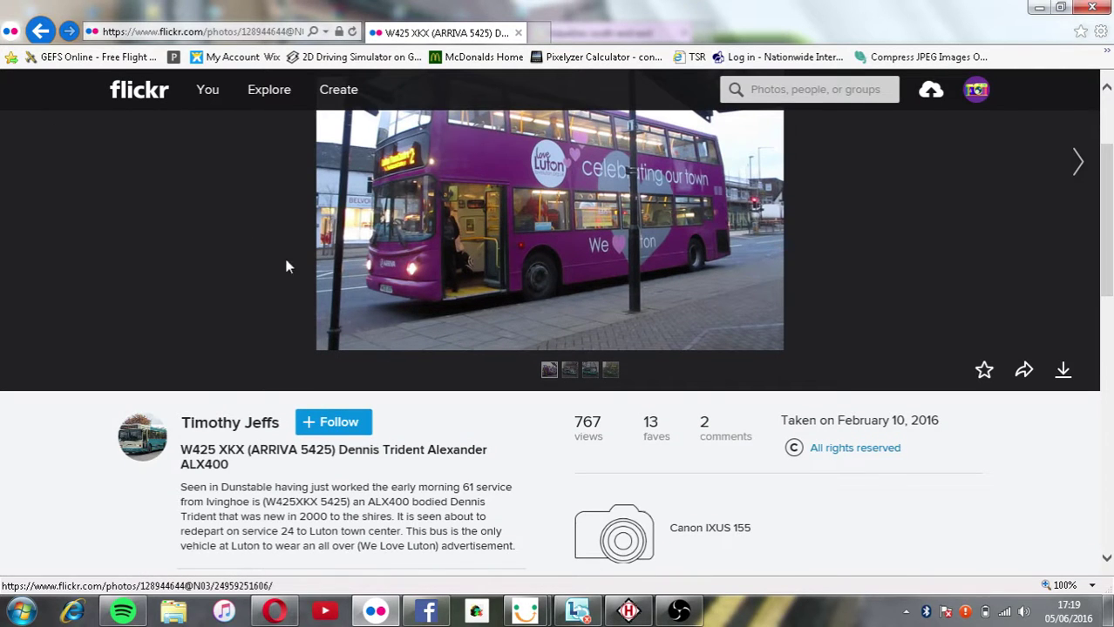
left_click(39, 32)
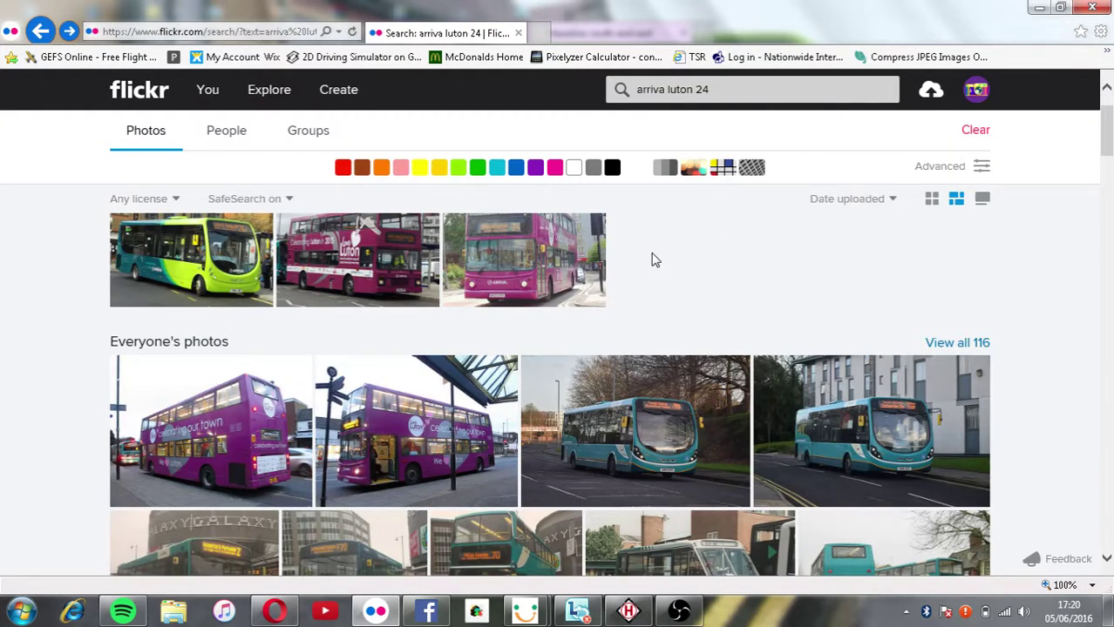
Browse the results for route 24 displays and inspect the destination display in the purple "love Luton" Volvo Olympian photo up close.
scroll(655, 260, "down", 3)
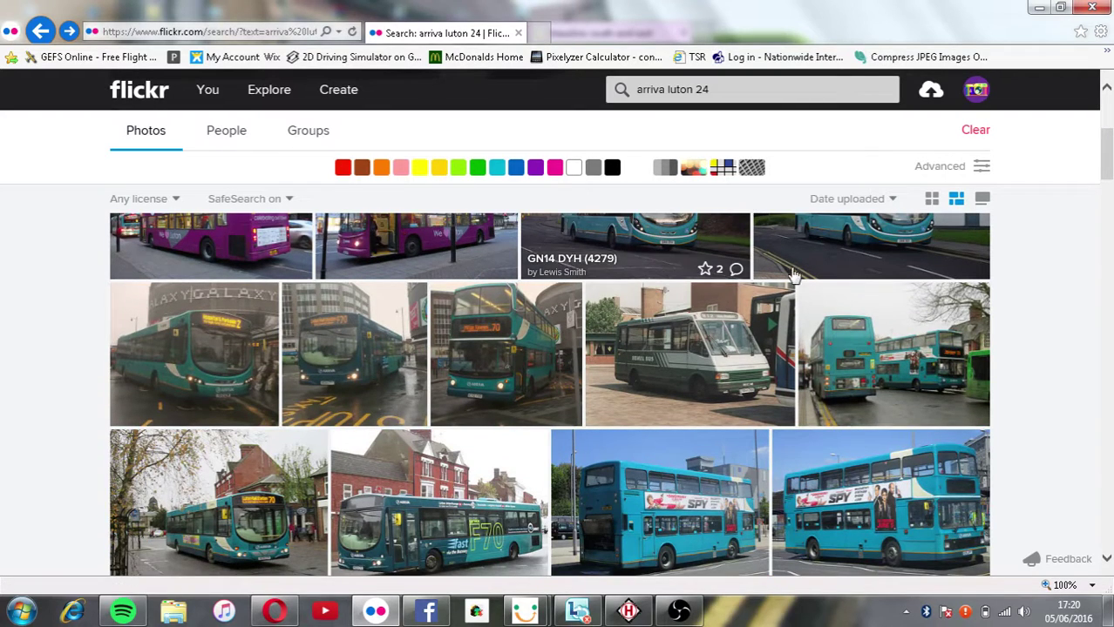
scroll(812, 290, "down", 2)
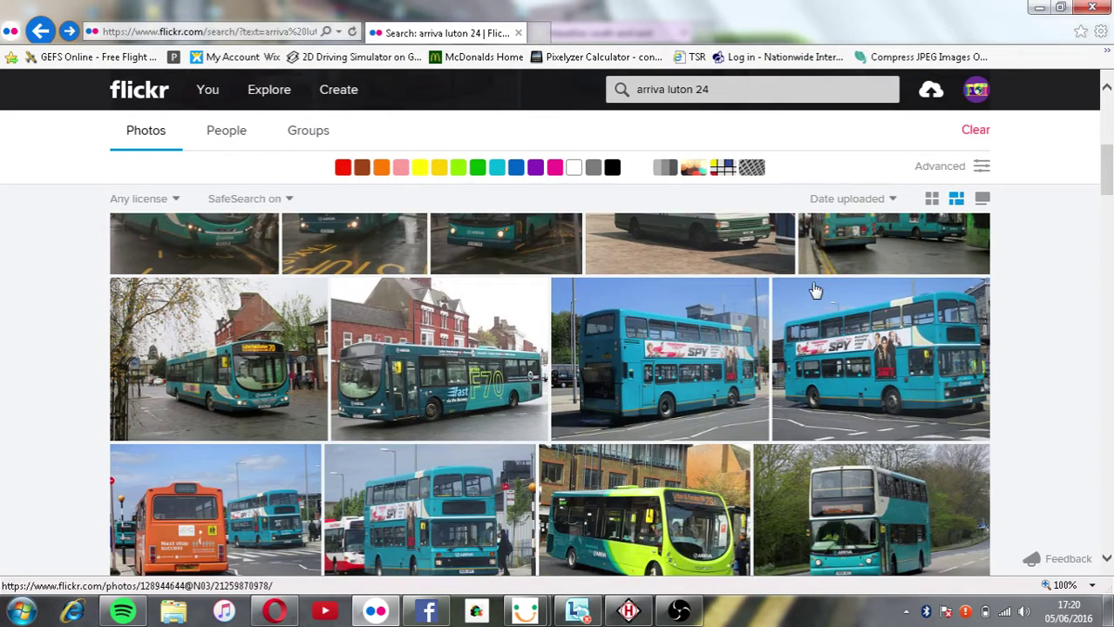
scroll(812, 290, "down", 2)
scroll(812, 290, "down", 2)
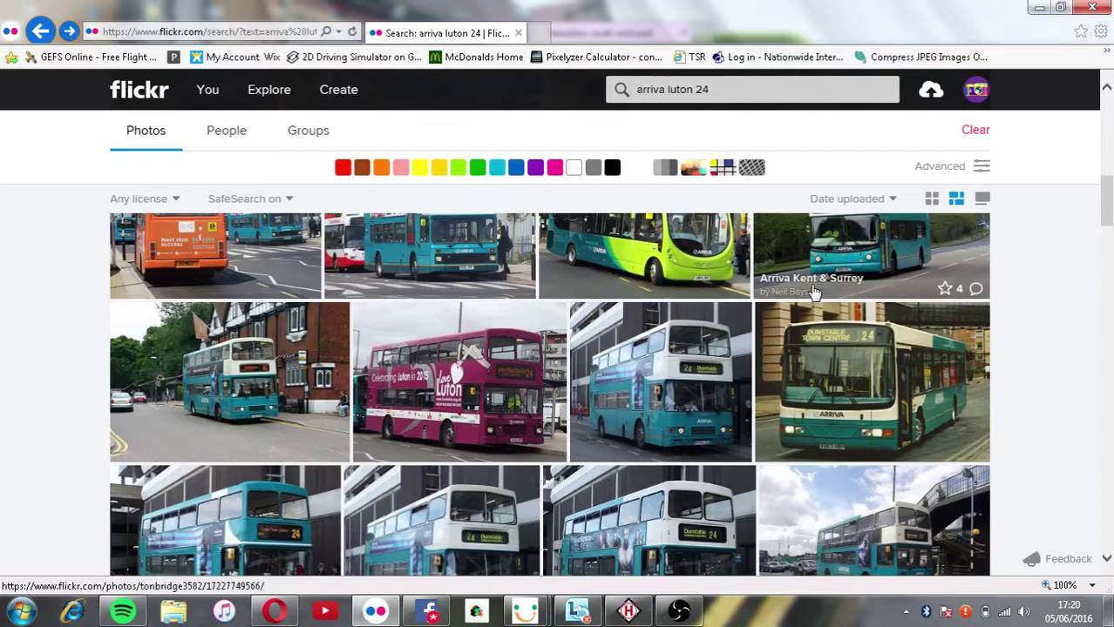
scroll(503, 381, "down", 1)
scroll(503, 381, "down", 3)
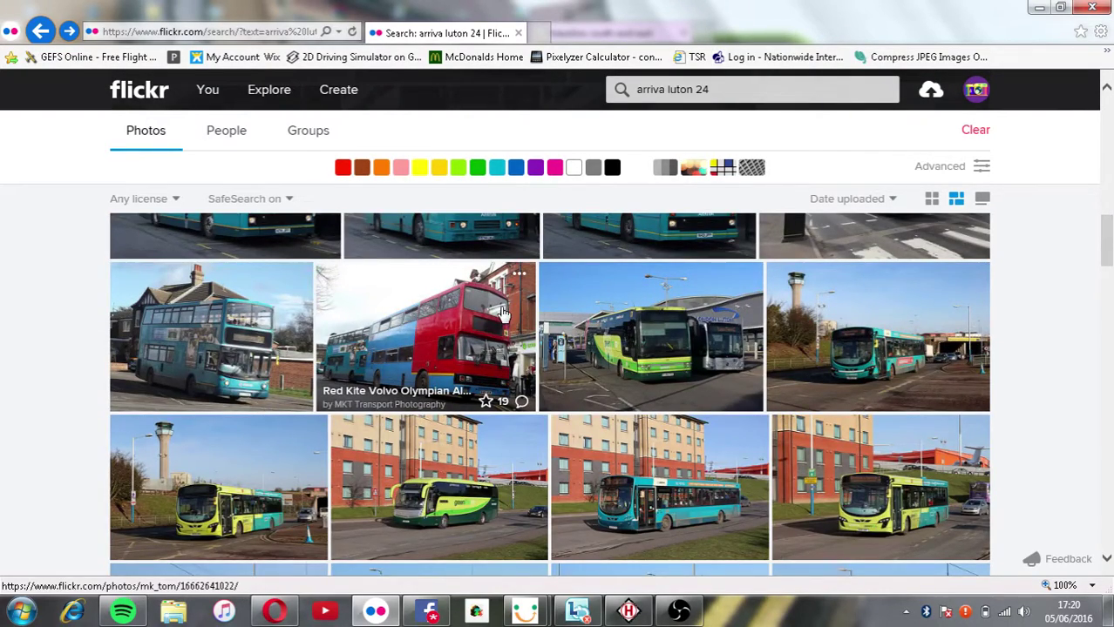
scroll(502, 311, "up", 3)
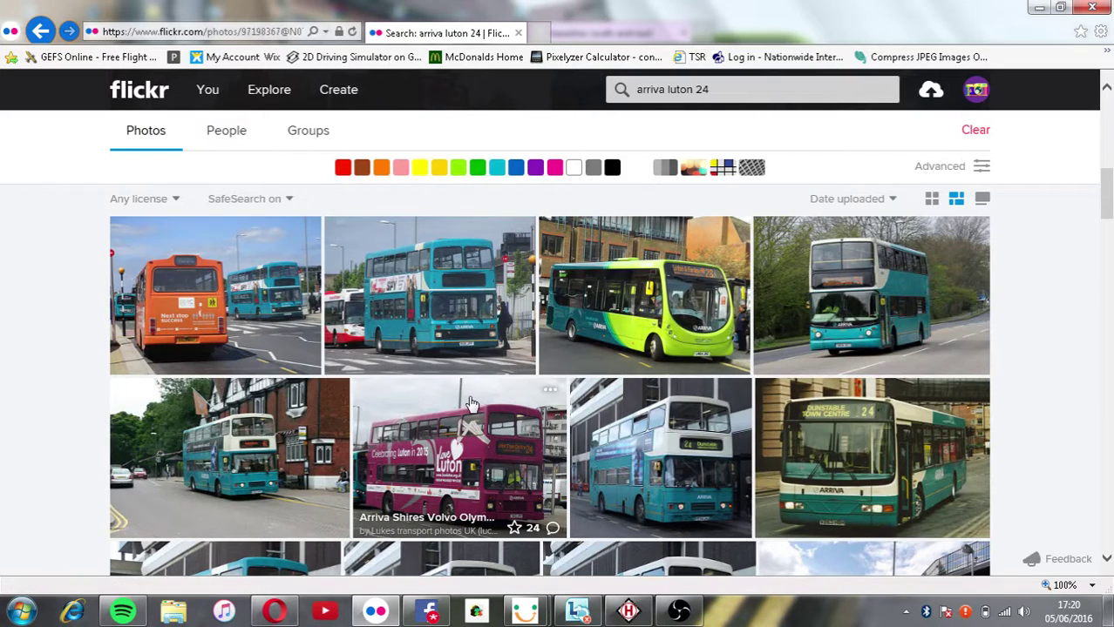
left_click(471, 404)
left_click(623, 274)
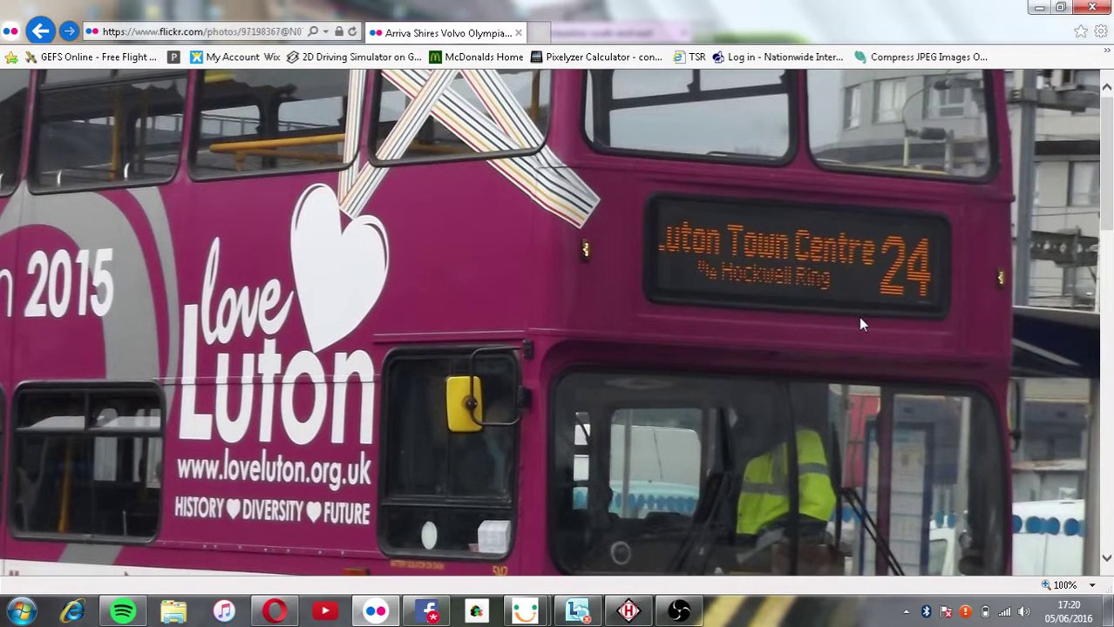
left_click(859, 320)
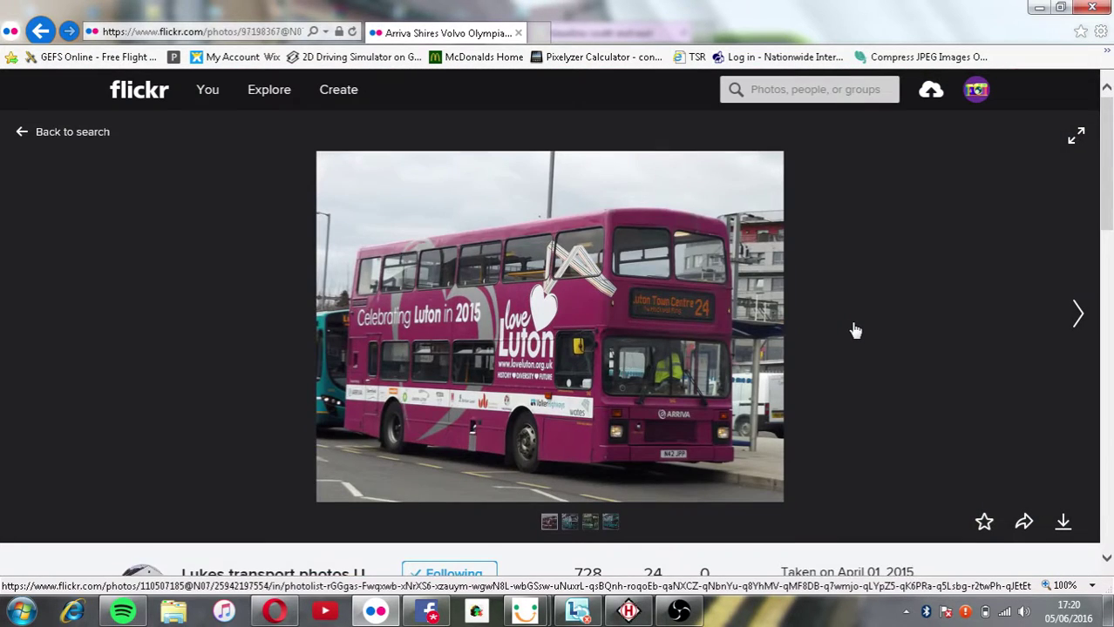
scroll(856, 327, "down", 2)
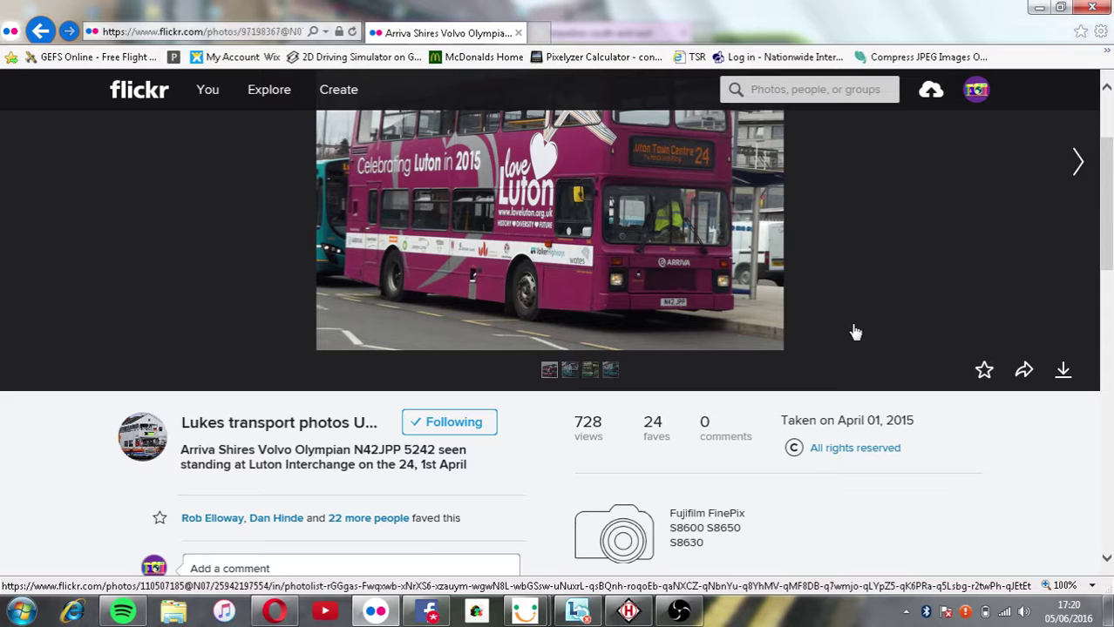
scroll(855, 332, "up", 3)
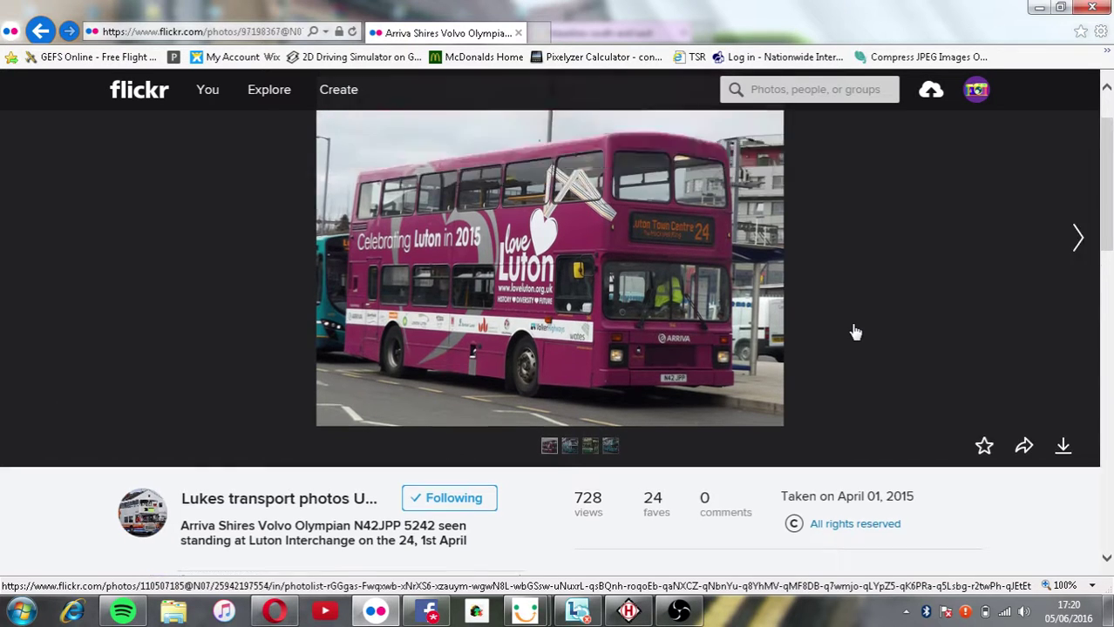
Switch to the Traveline route 24 timetable and review its stops from Luton Town Centre for via points.
left_click(645, 615)
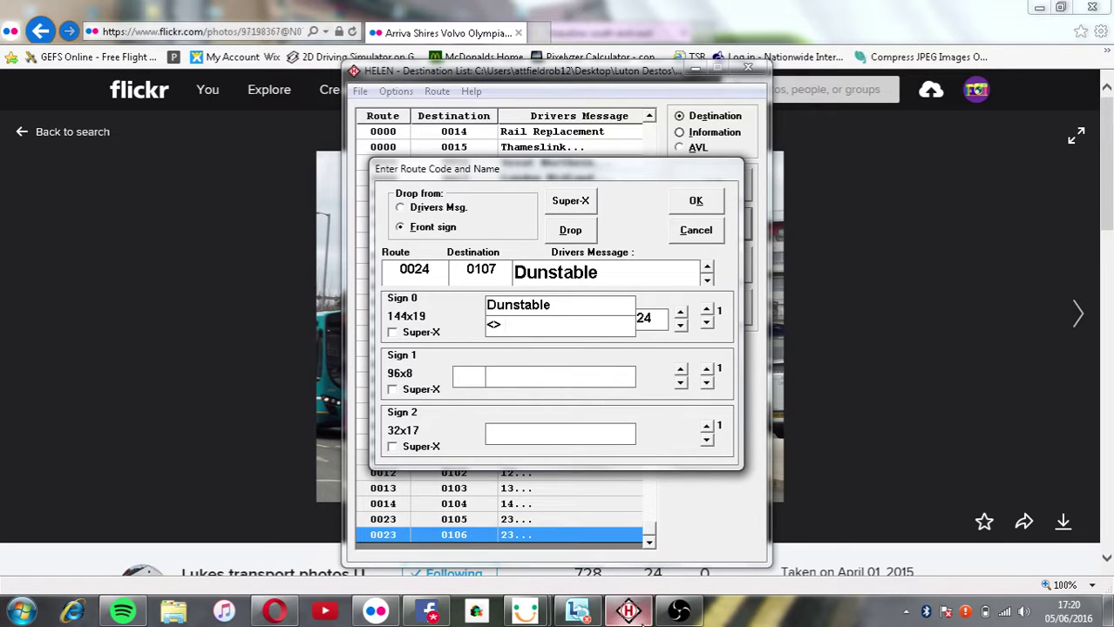
mouse_move(523, 615)
left_click(606, 547)
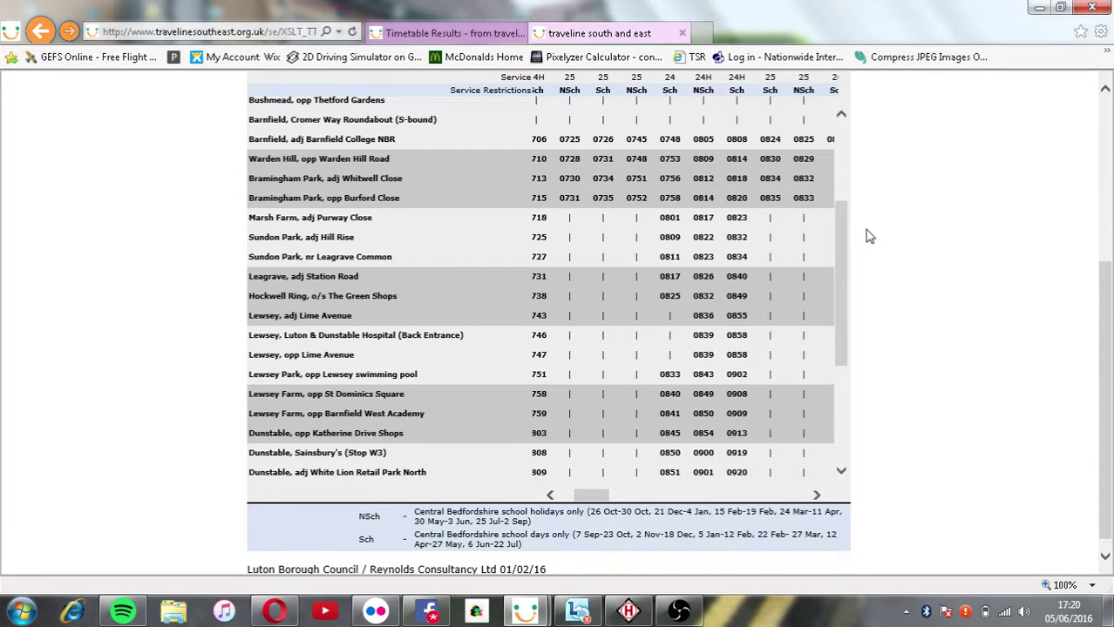
left_click_drag(841, 229, 841, 129)
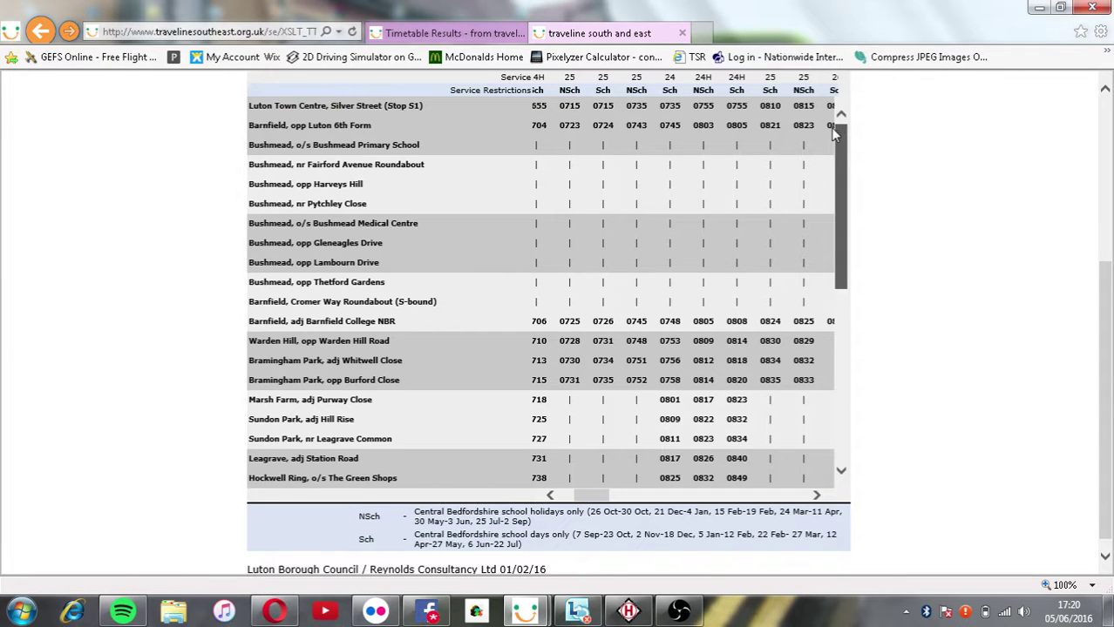
scroll(831, 170, "down", 1)
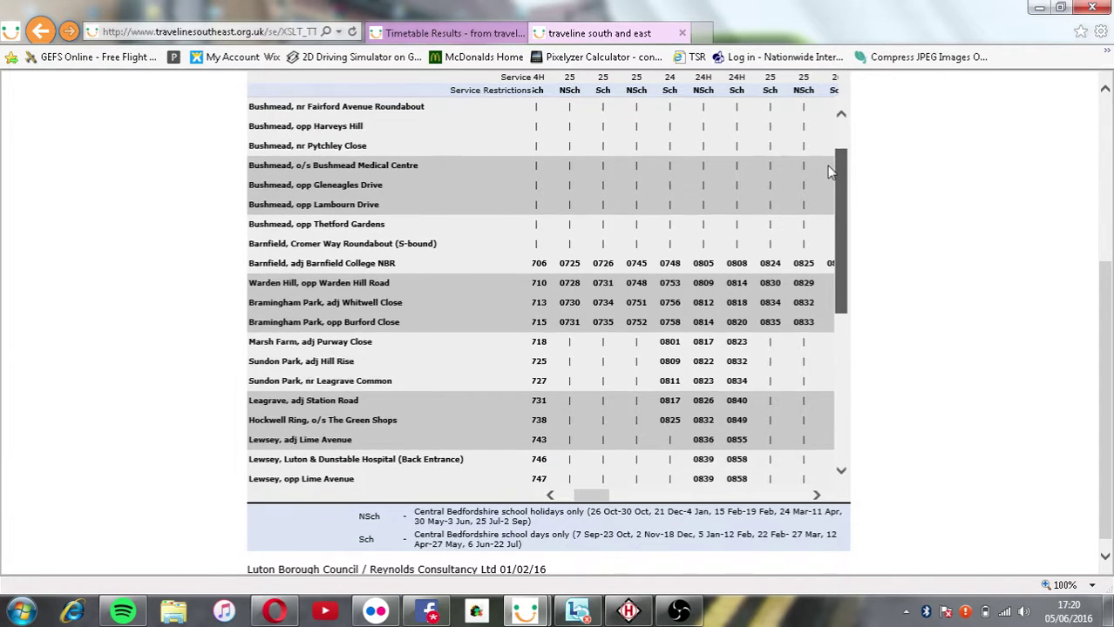
scroll(826, 173, "down", 1)
scroll(836, 152, "up", 1)
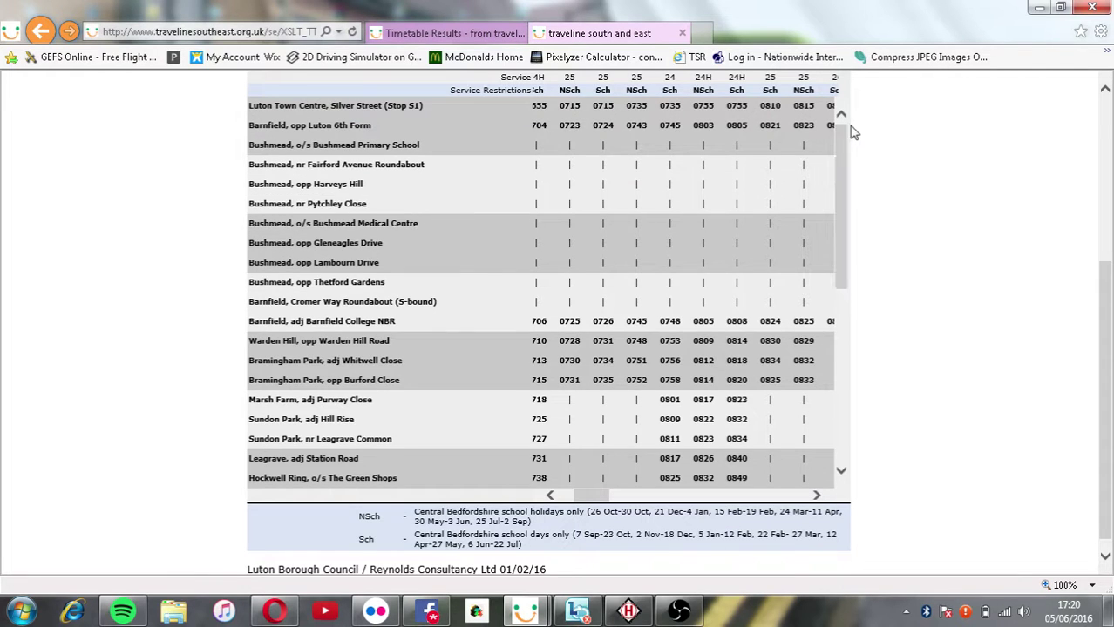
Switch back to HELEN and complete the second line of Sign 0 page 1 as "<> Sixth Form College".
left_click(630, 611)
type("Sixth Fo")
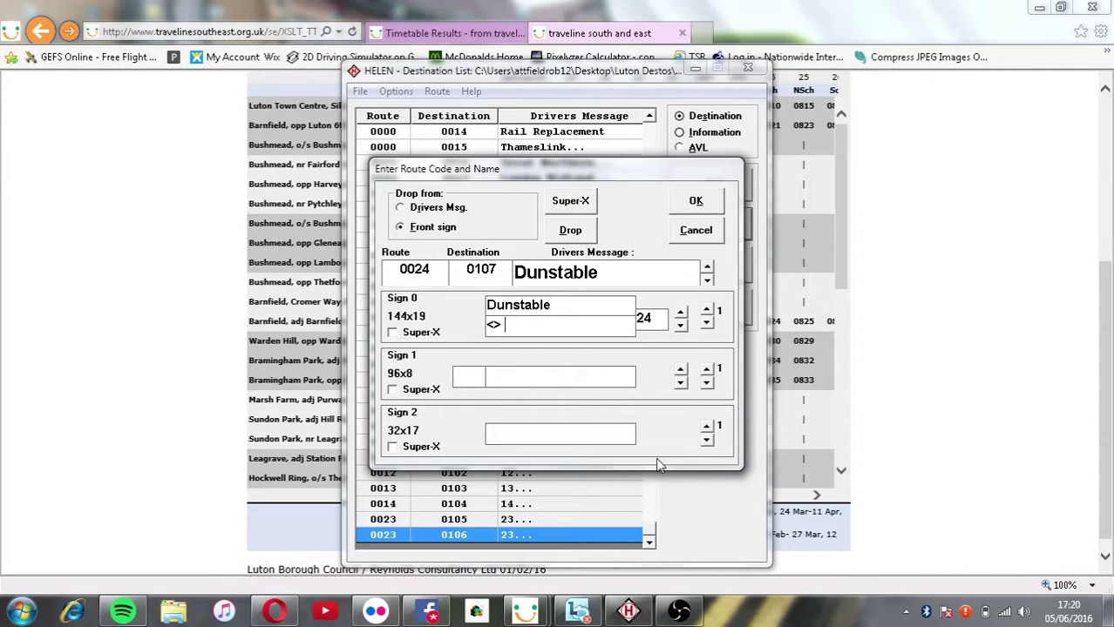
type("rm C")
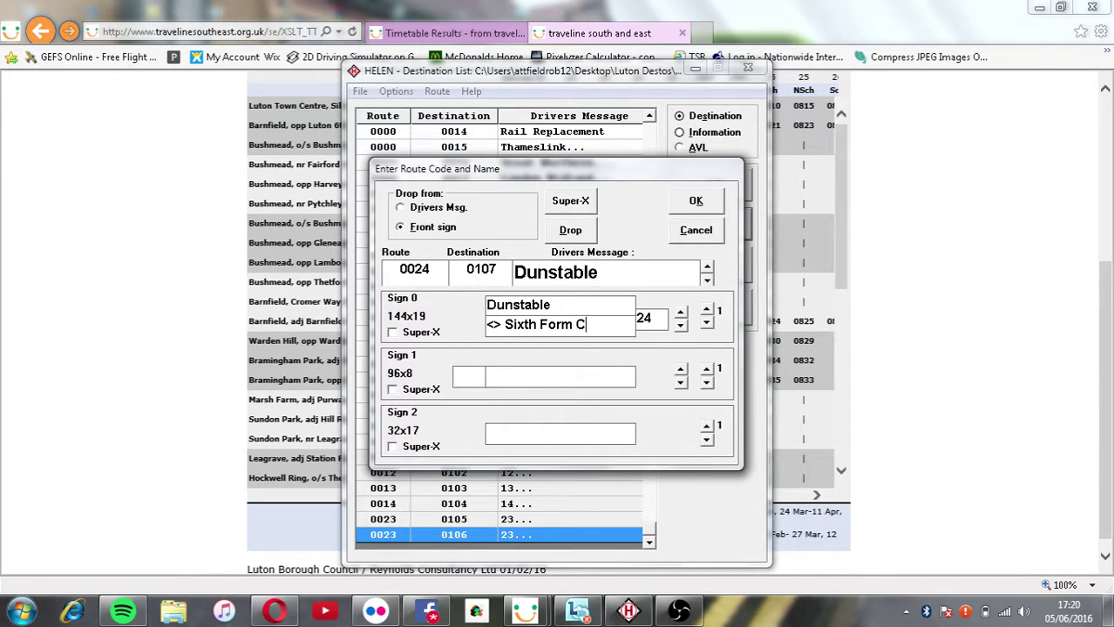
type("ollege")
Fill in Sign 0 page 2 with route number 24, the copied "Dunstable" text and the via line "<> Barnfield College".
double_click(559, 305)
key("ctrl+c")
left_click(706, 311)
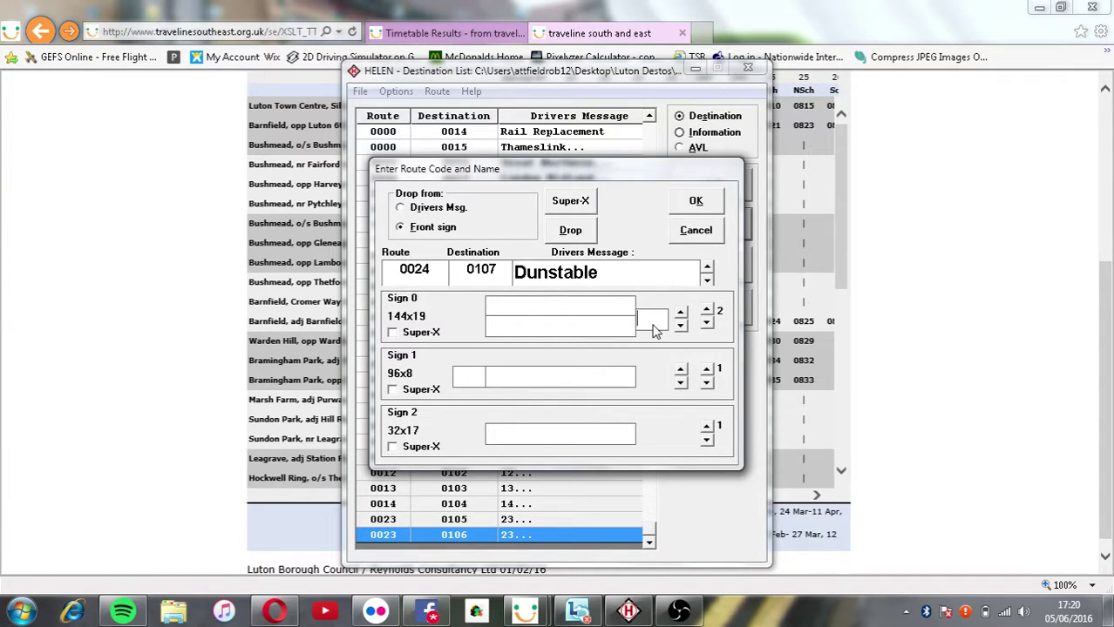
key("ctrl+v")
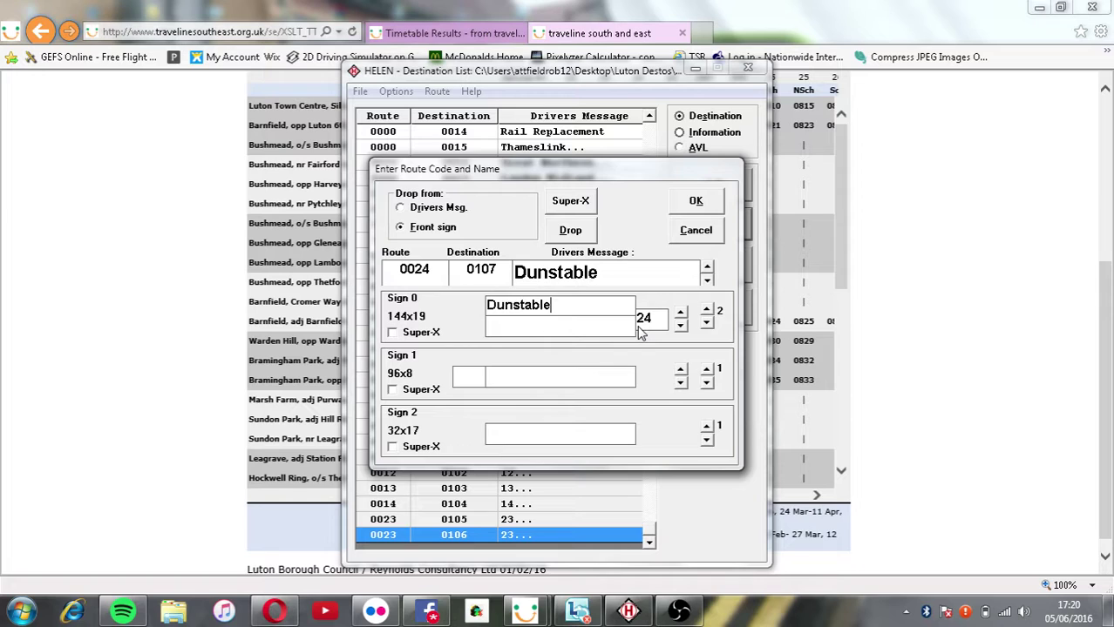
type("Barnfield Col")
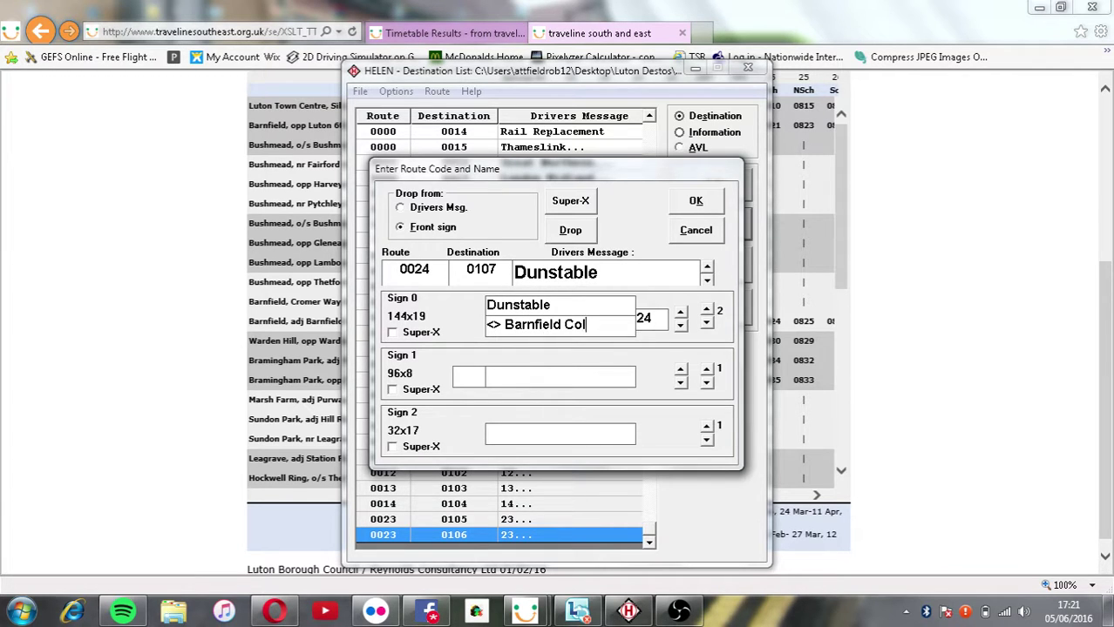
type("lege")
Fill in Sign 0 page 3 with route number 24, the copied "Dunstable" text and the via line "<> Marsh Farm".
key("Return")
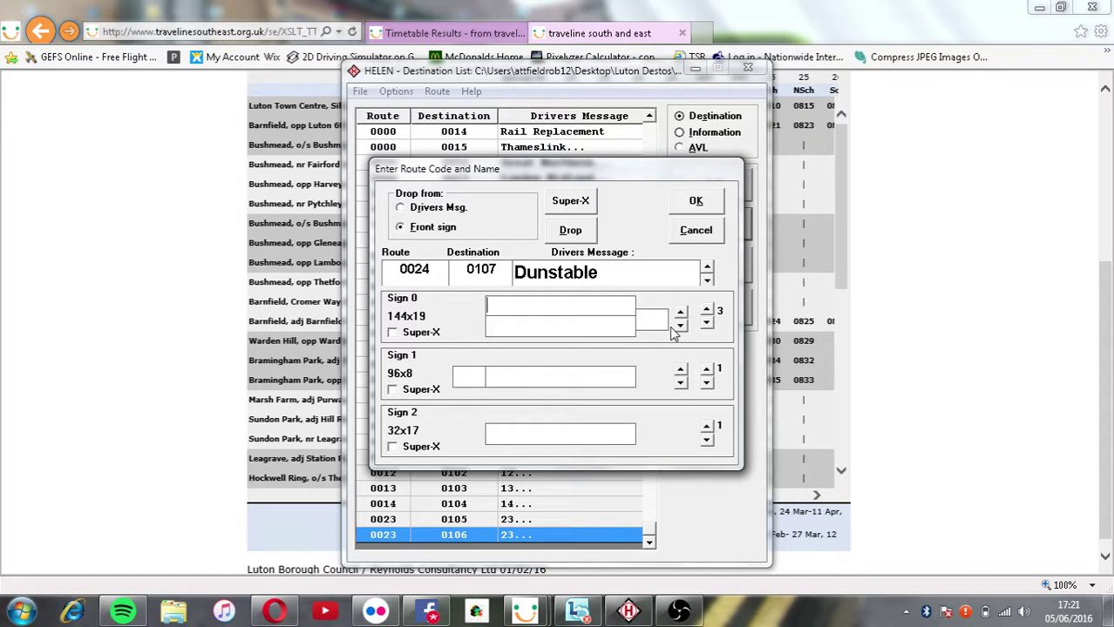
left_click(652, 324)
type("24")
key("ctrl+v")
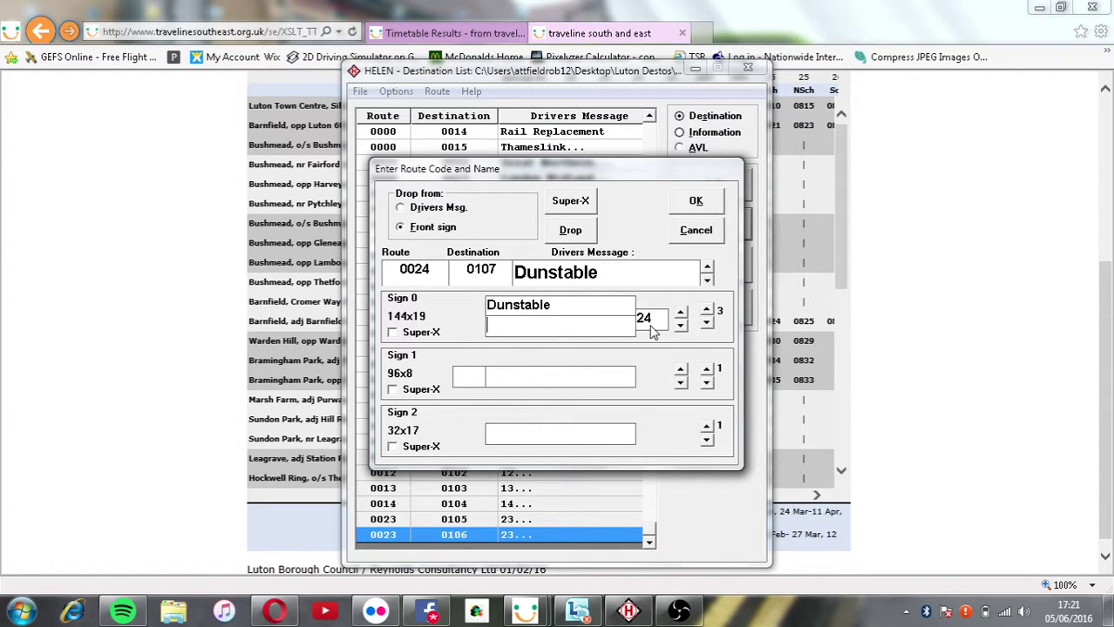
type("<> Marsh Far")
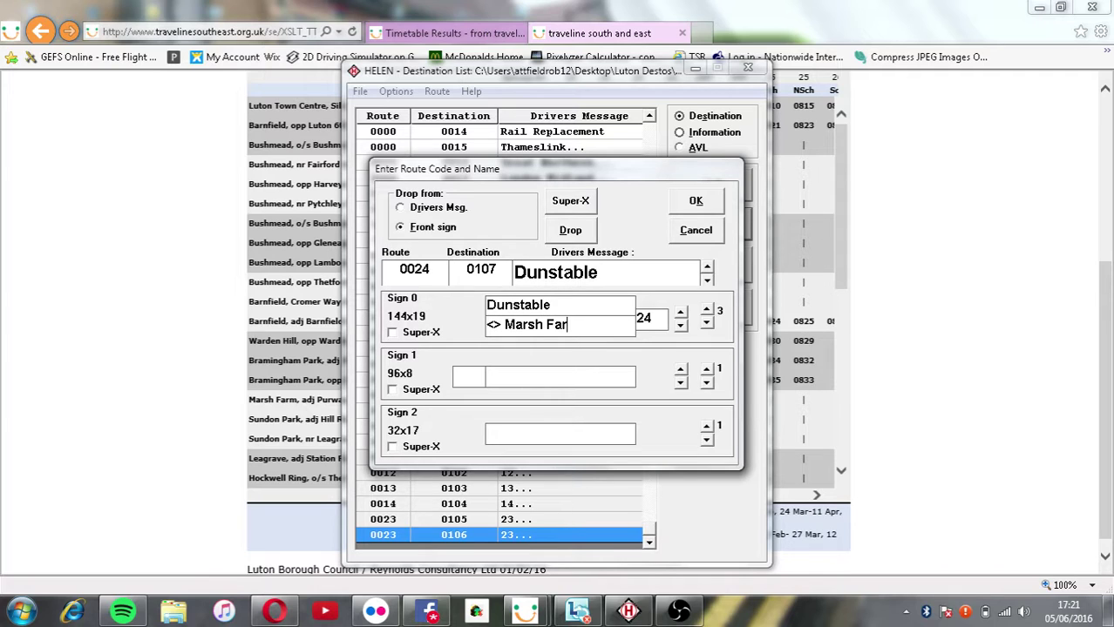
type("m")
Fill in Sign 0 page 4 with route number 24, "Dunstable" and the via line "<> Hockwell Ring".
left_click(706, 310)
type("24")
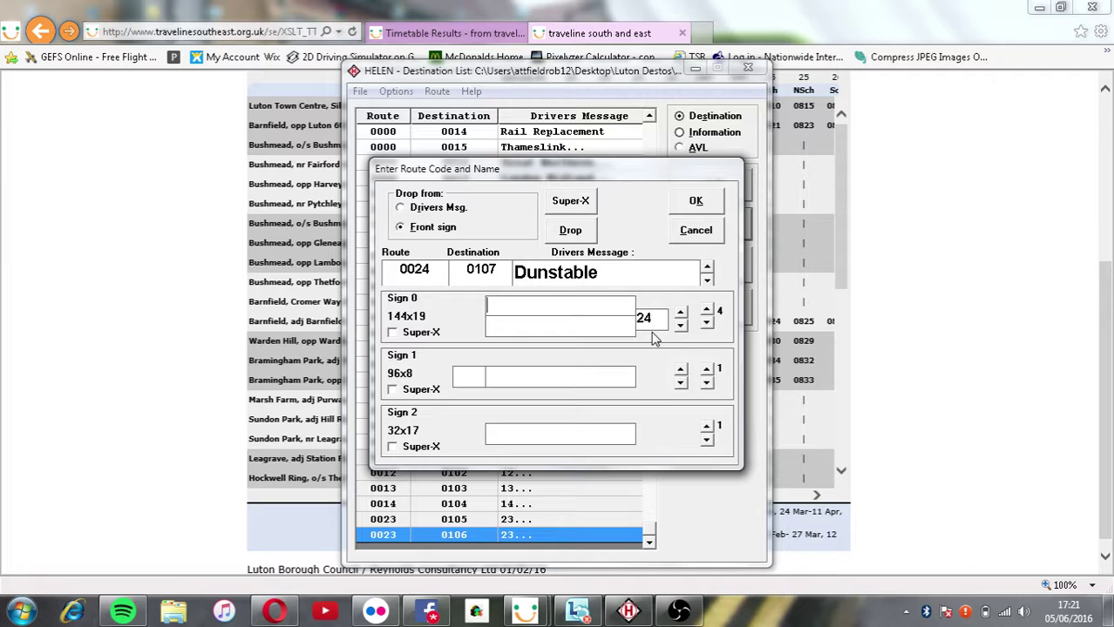
type("<> ")
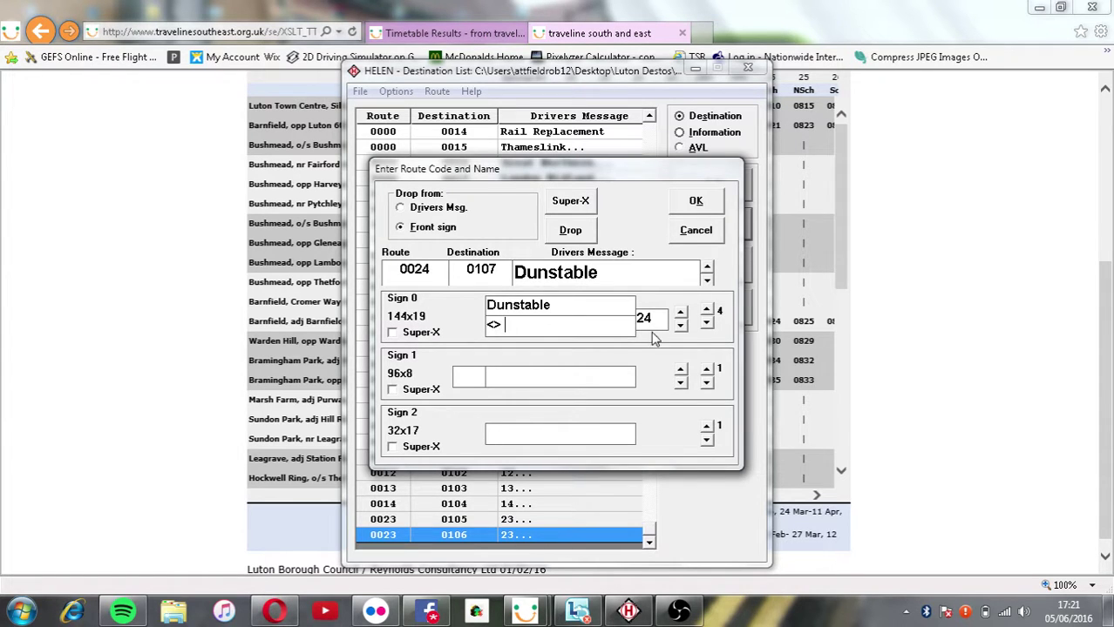
type("Hockwell Ring")
Fill in Sign 0 page 5 with route number 24, "Dunstable" and the via line "<> Lewsey Farm".
left_click(706, 311)
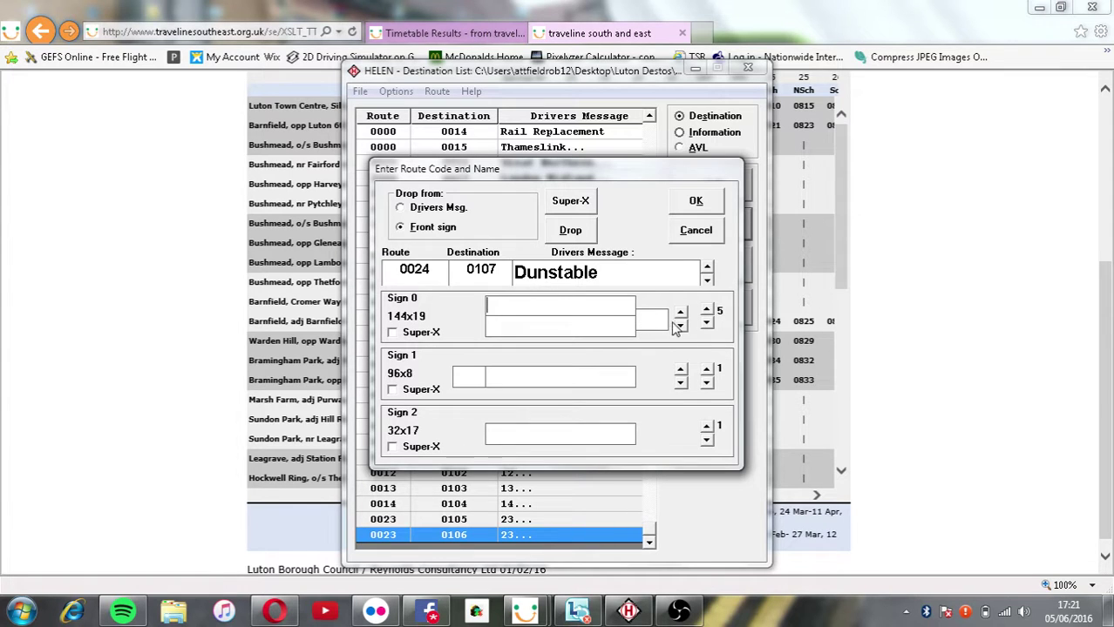
key("ctrl+v")
key("Return")
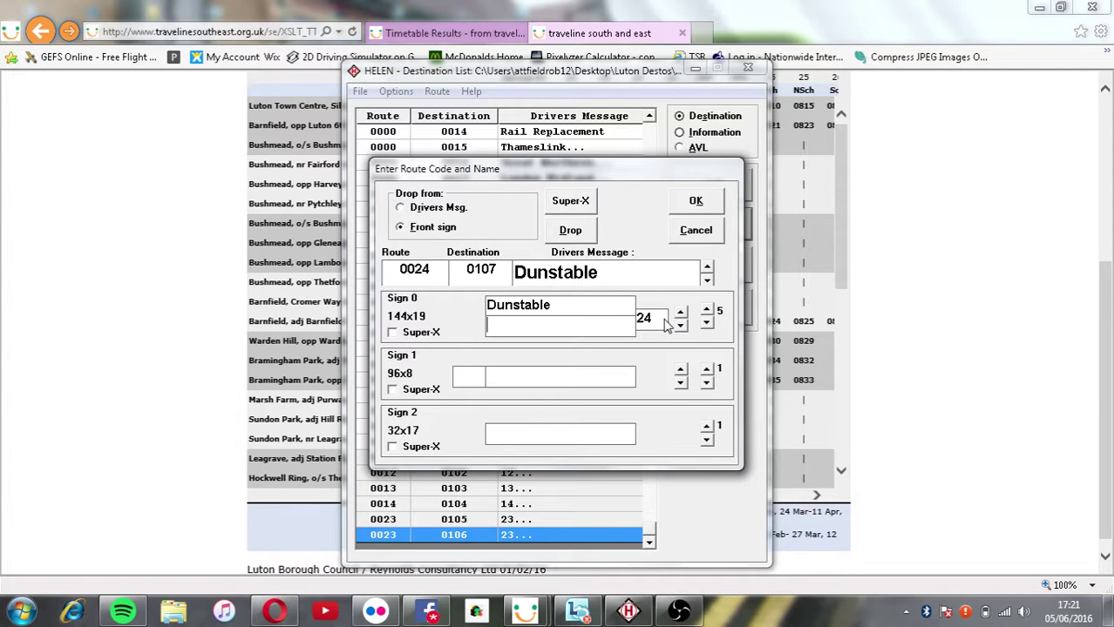
type("<> Lew")
type("sey Farm")
Enter route number 24 on Sign 1, enable its Super-X option, and fill page 2 with 24 and "via Marsh Farm".
type("24")
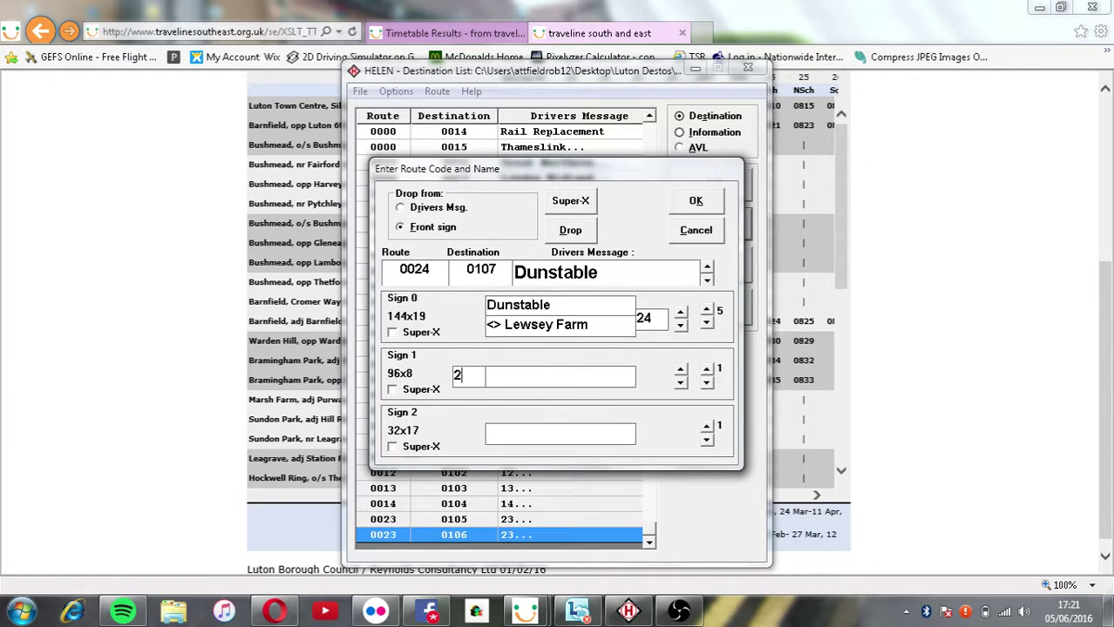
left_click(420, 389)
left_click(707, 370)
type("24    via Marsh ")
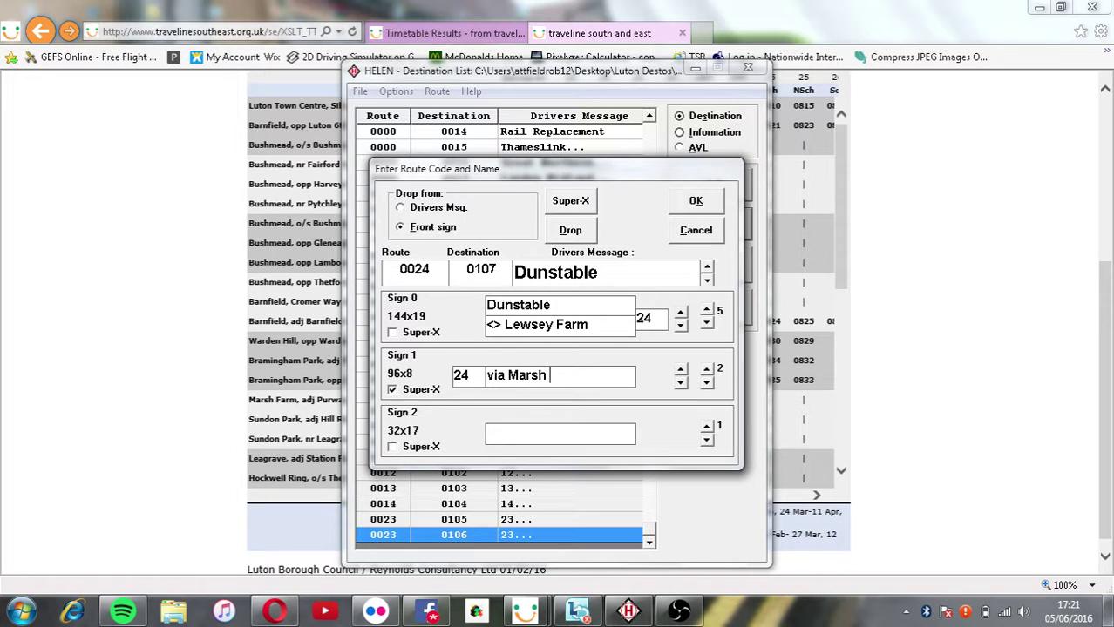
type("Farm")
Enter 24 on Sign 2 and confirm the new route 24 Dunstable destination.
key("Tab")
type("24")
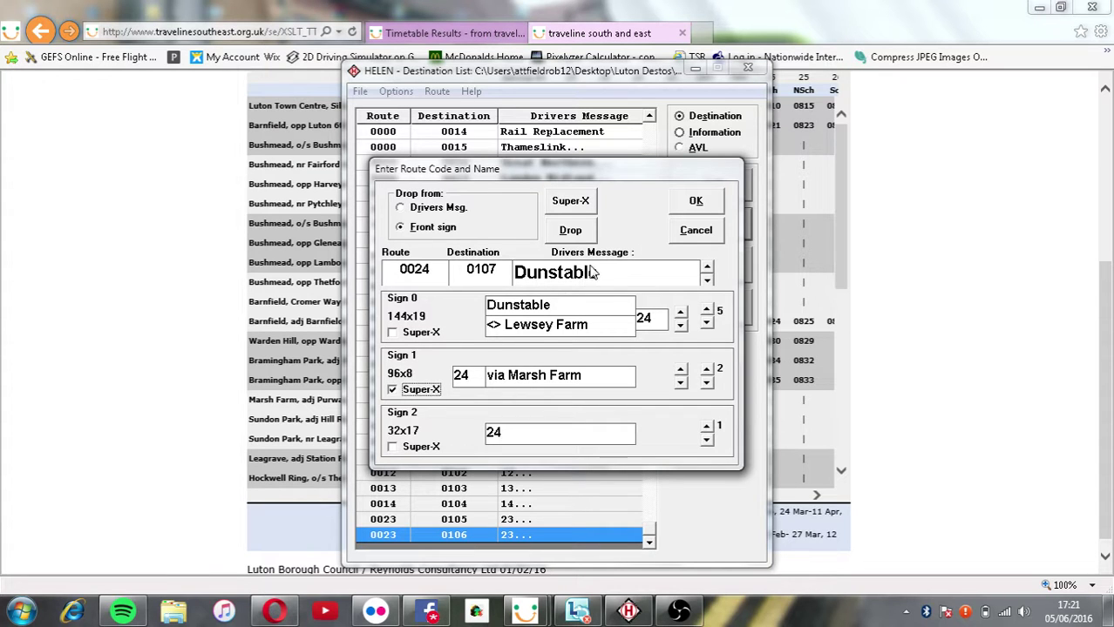
left_click(697, 200)
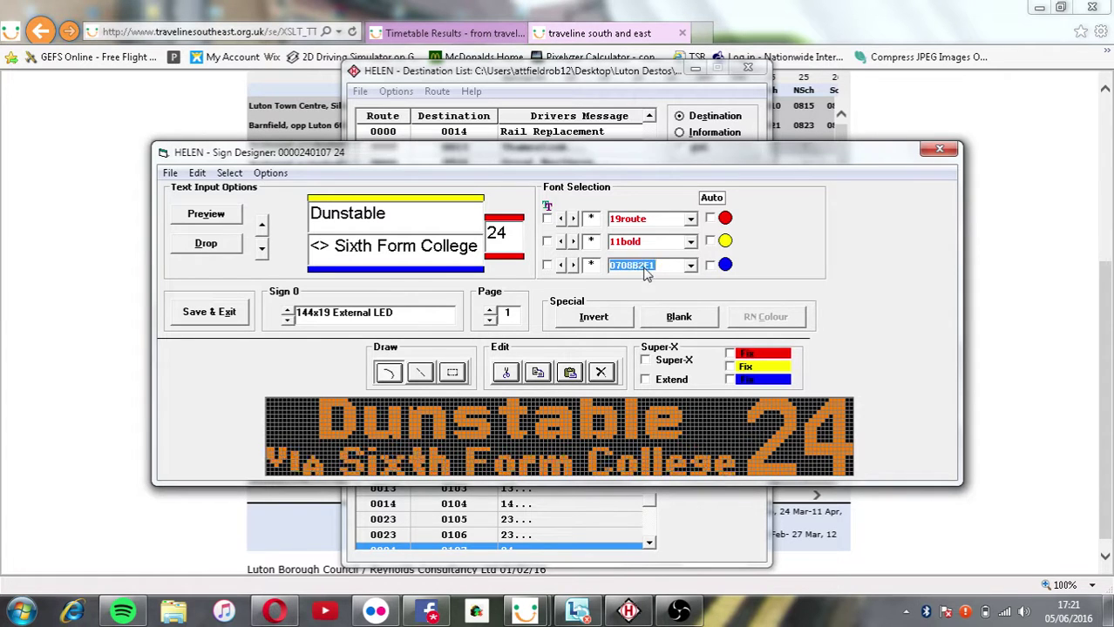
Set the font of the "<> Sixth Form College" line on Sign 0 page 1 to 07thin, keeping the route number's automatic spacing.
key("Down")
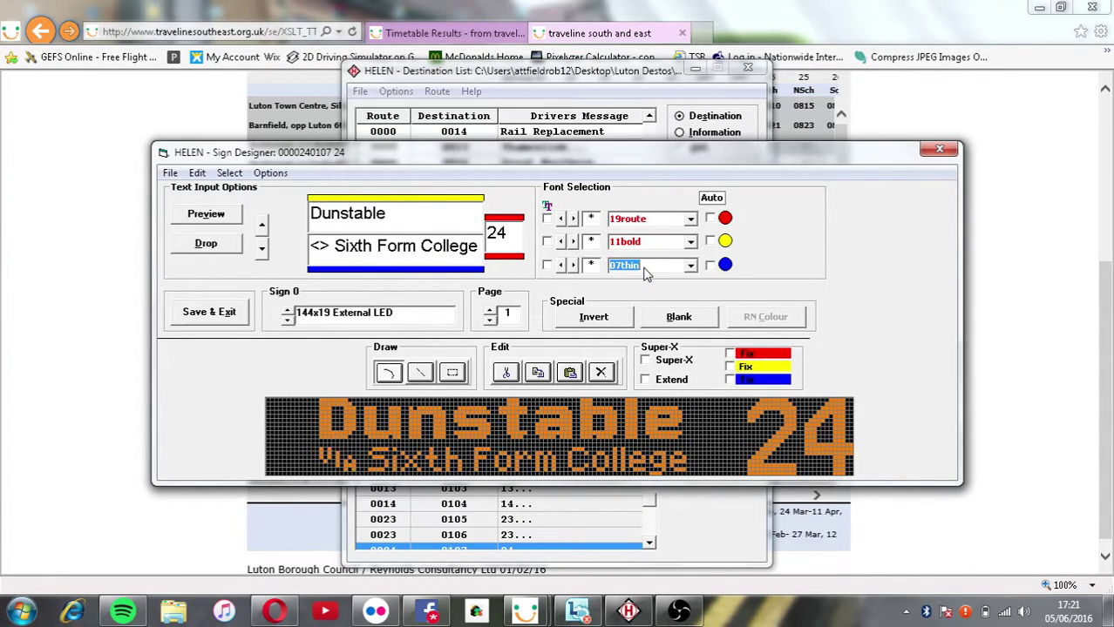
key("Down")
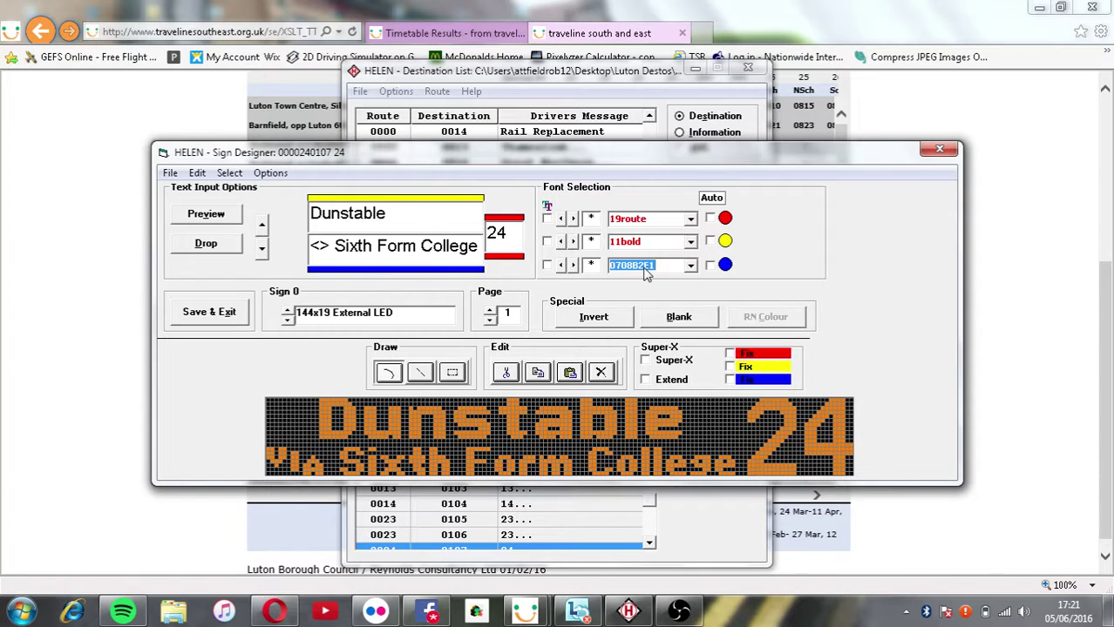
key("Up")
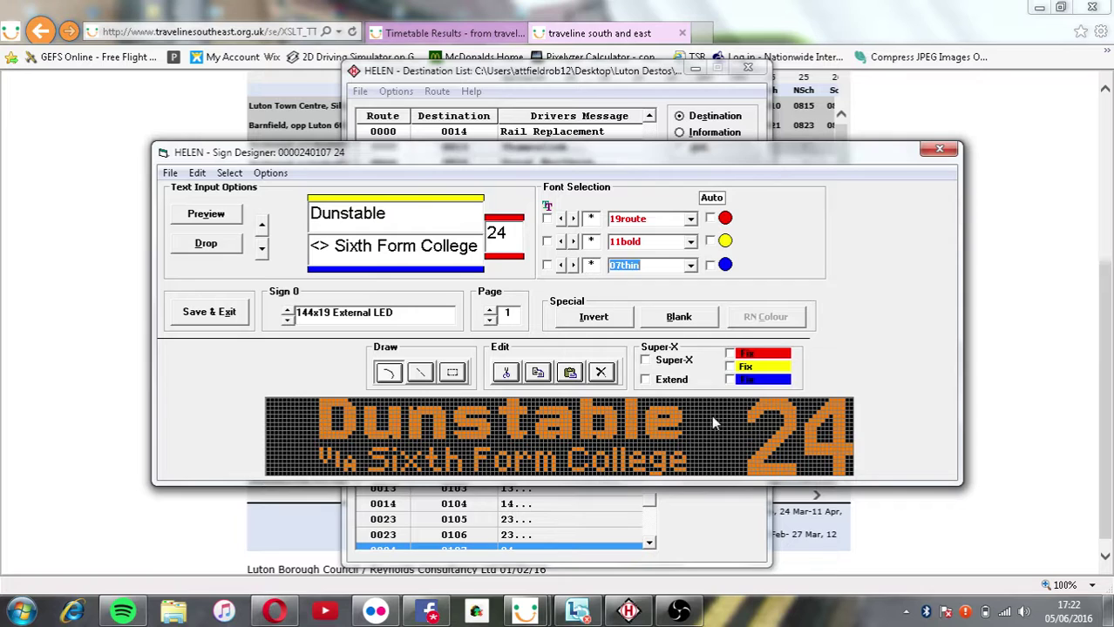
left_click(560, 220)
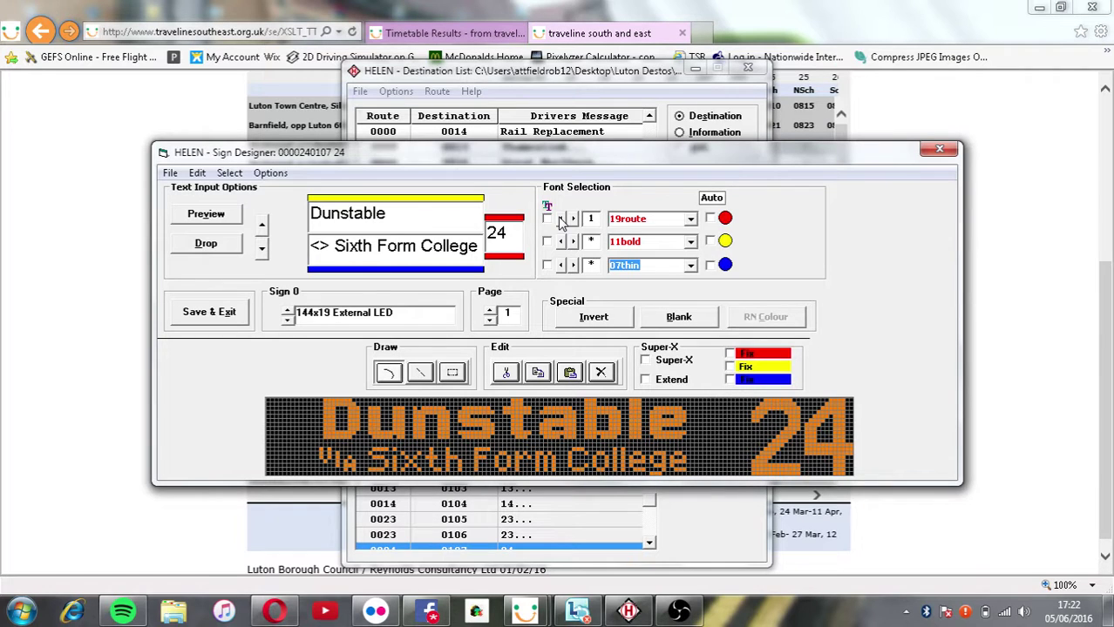
left_click(561, 219)
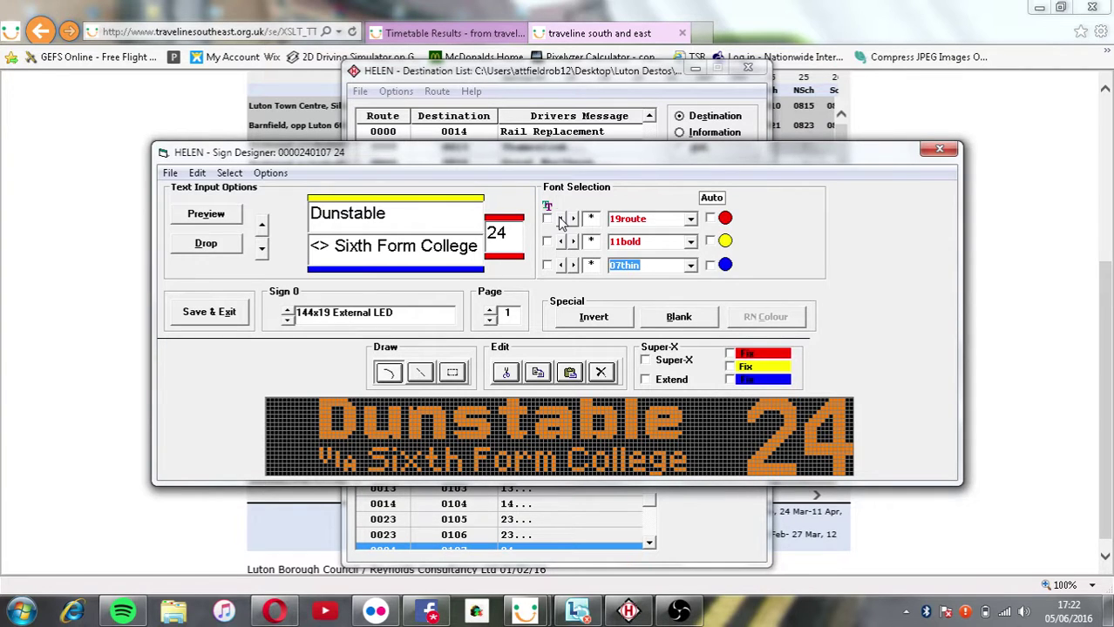
Set the Sign 0 page 2 fonts to 19route for the number, 11bold for "Dunstable" and 07thin for the Barnfield College line.
left_click(490, 308)
scroll(645, 229, "down", 4)
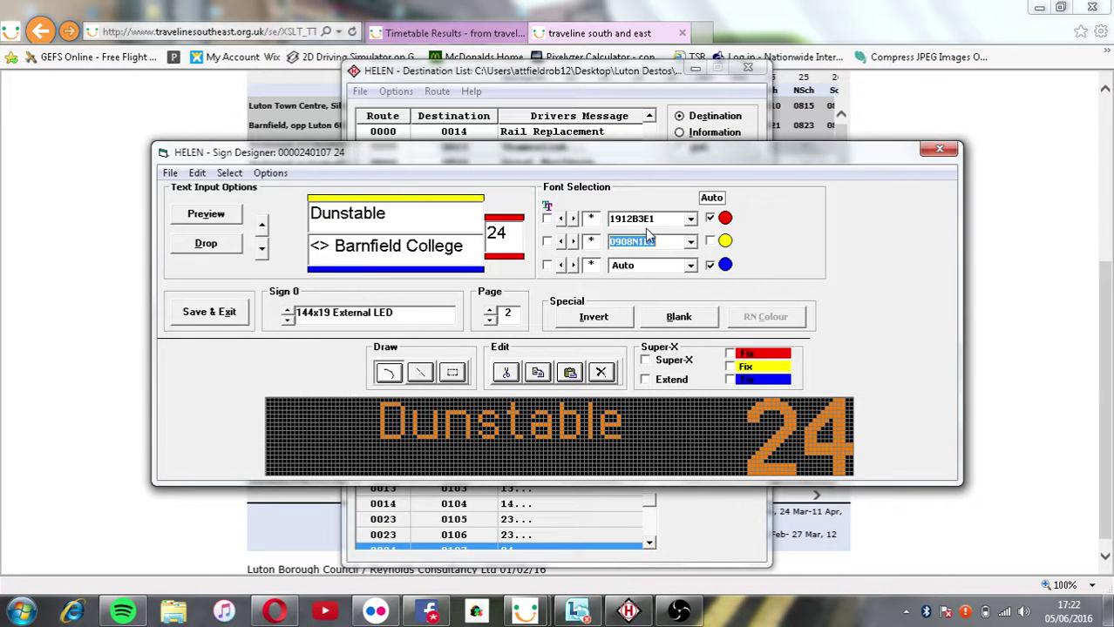
scroll(652, 223, "down", 4)
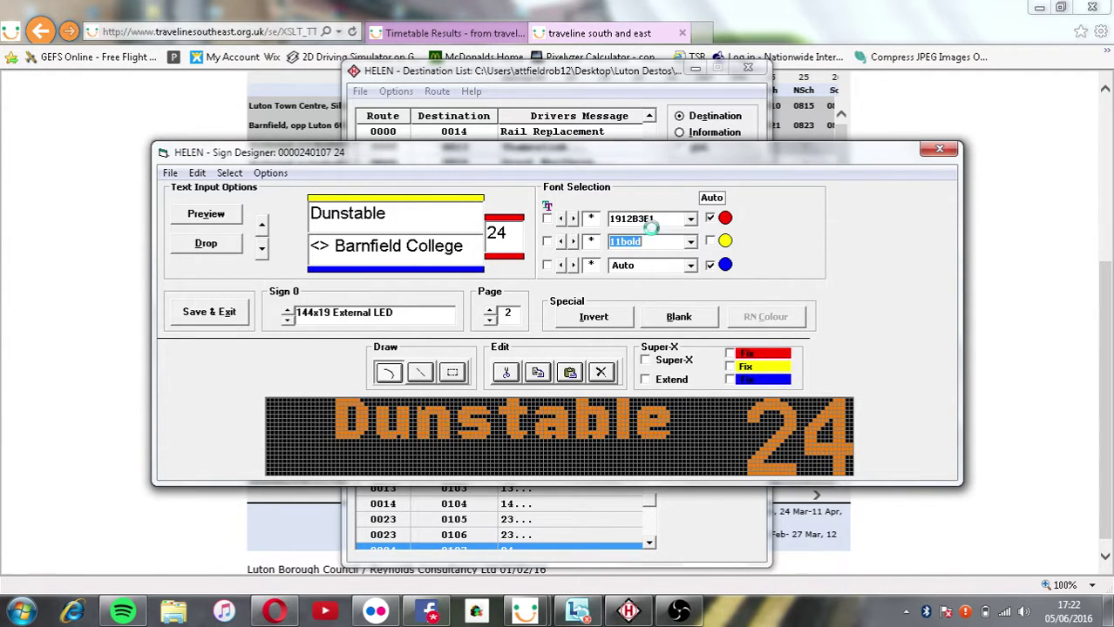
left_click(655, 264)
scroll(655, 265, "down", 4)
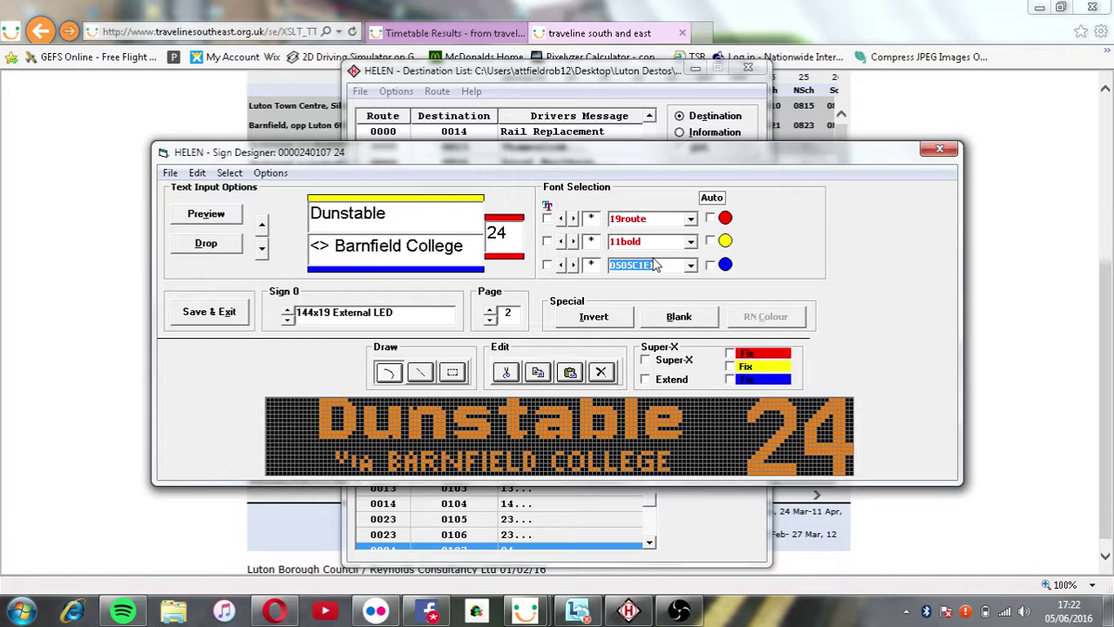
scroll(652, 273, "down", 3)
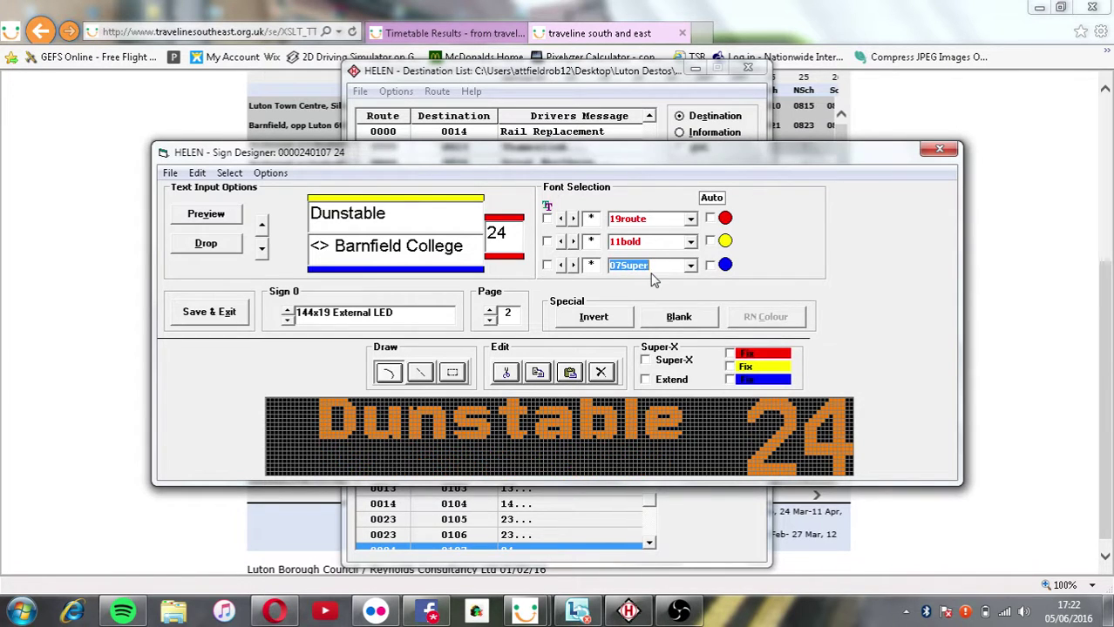
scroll(472, 310, "up", 1)
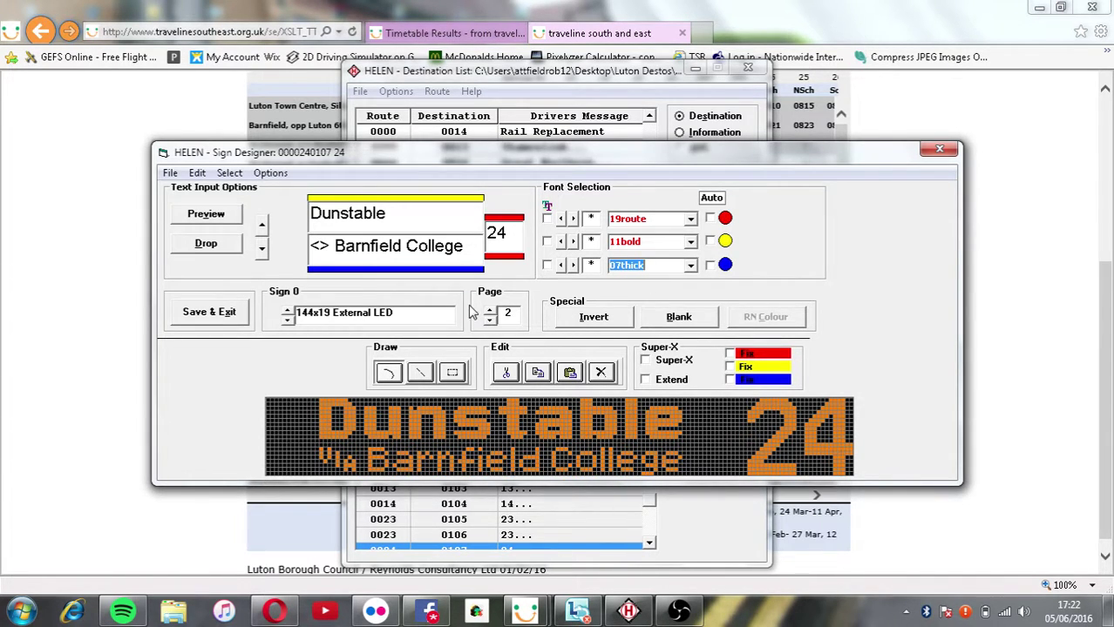
scroll(466, 322, "down", 1)
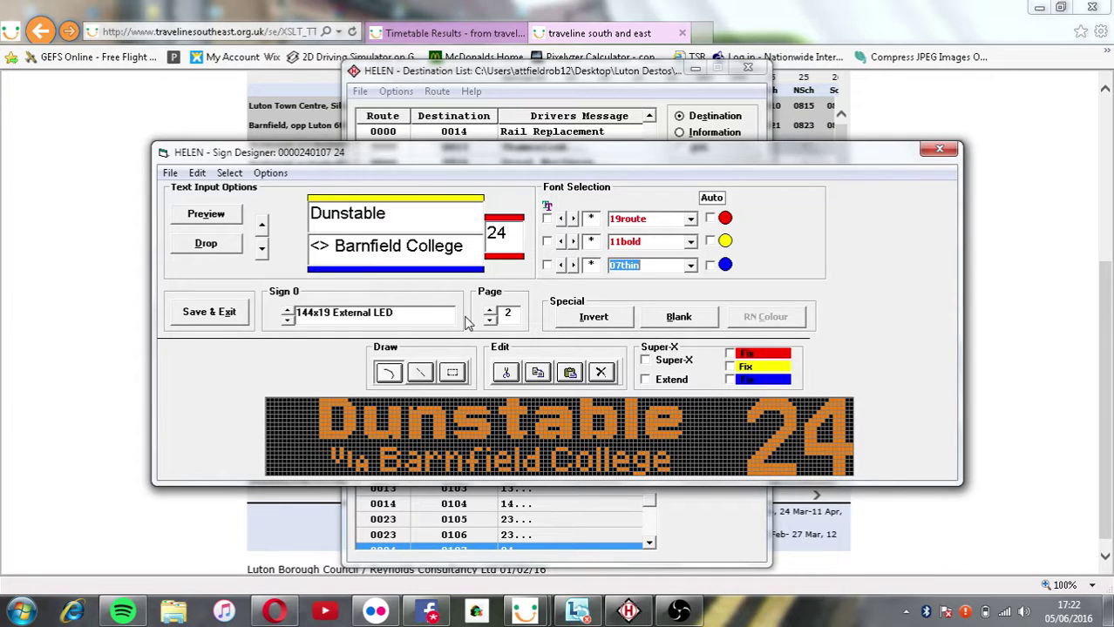
Set the Sign 0 page 3 fonts to 19route for the number, 11bold for "Dunstable" and 07thick for the Marsh Farm line.
left_click(490, 309)
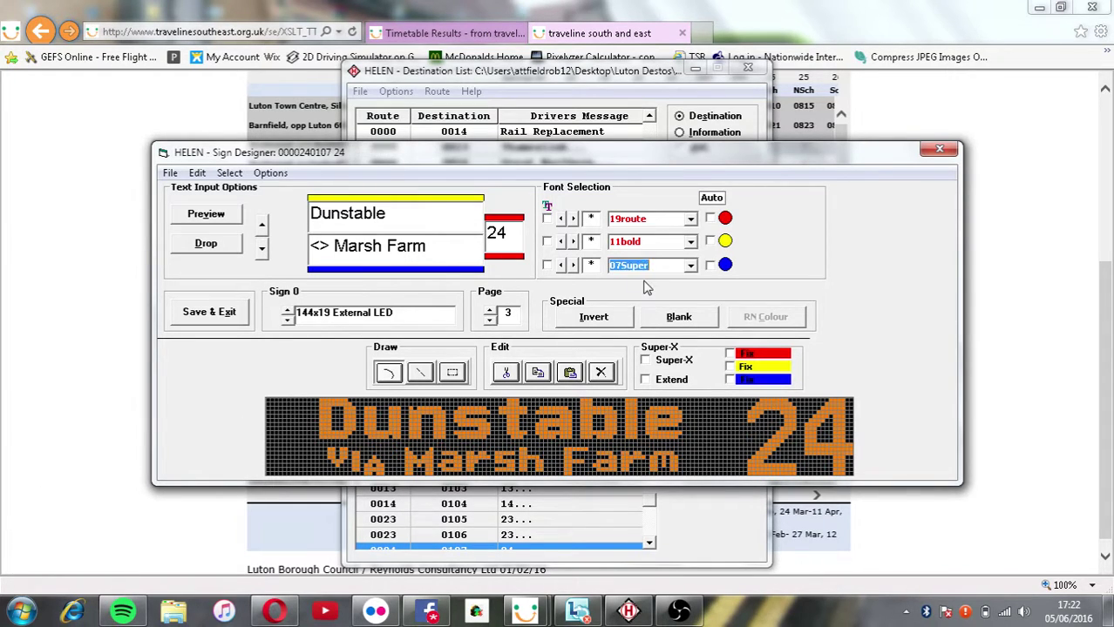
key("Down")
key("Up")
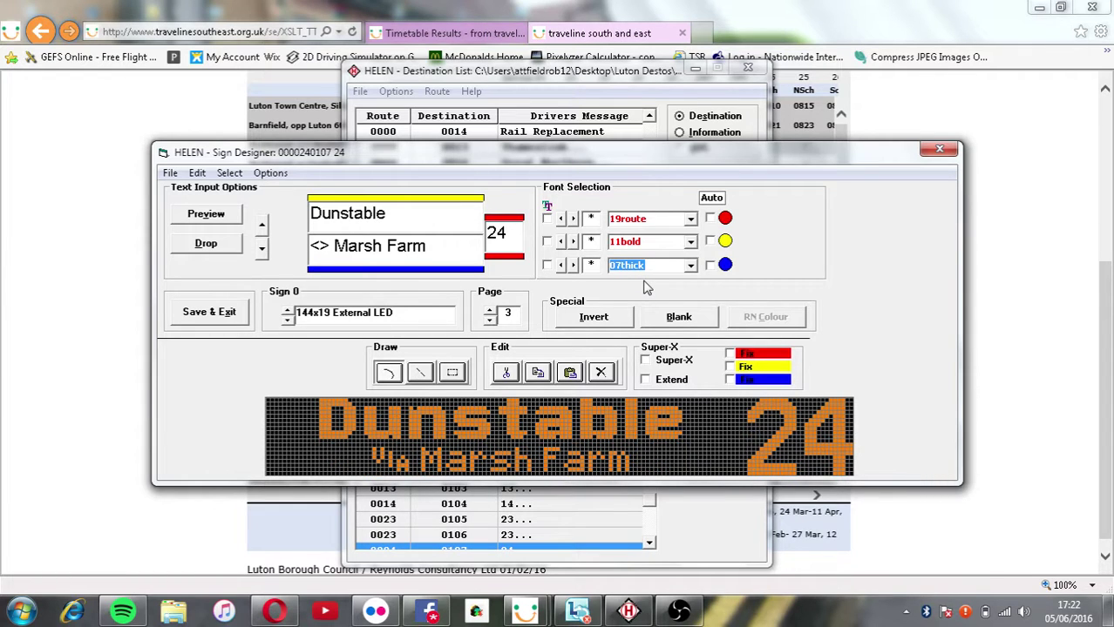
Try Super-X mode on Sign 0 page 3 with other font selections for the Marsh Farm line.
left_click(664, 360)
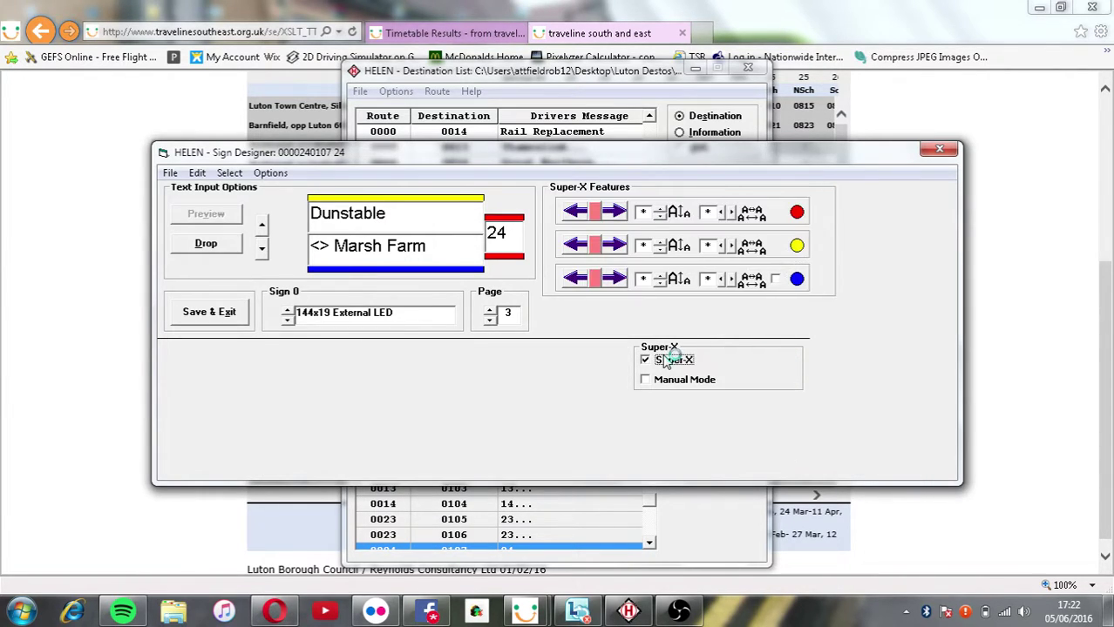
left_click(660, 277)
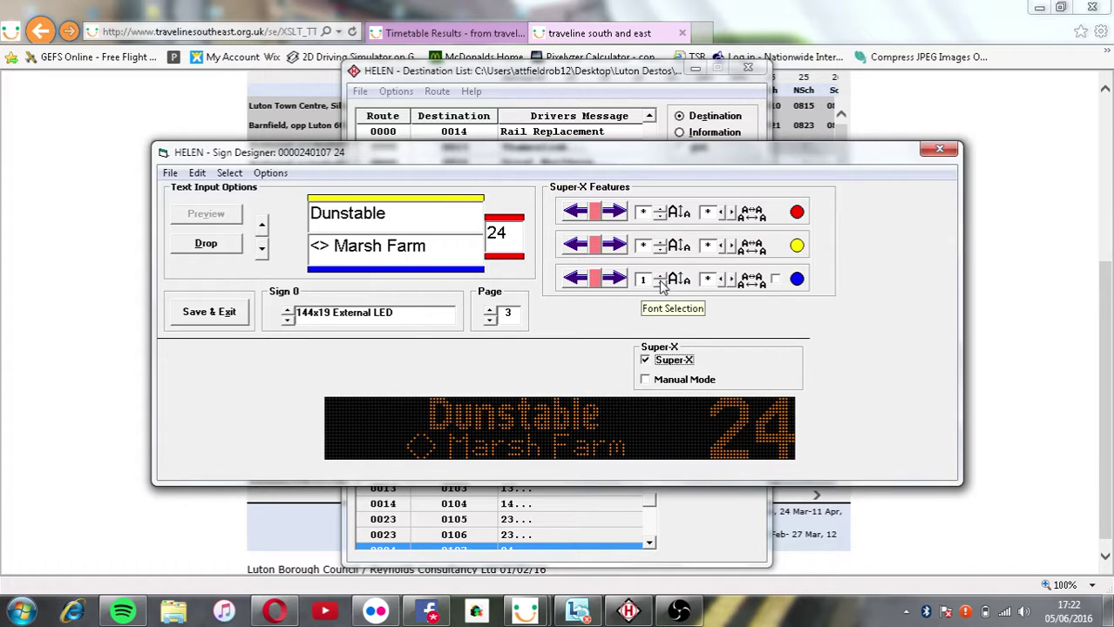
left_click(660, 284)
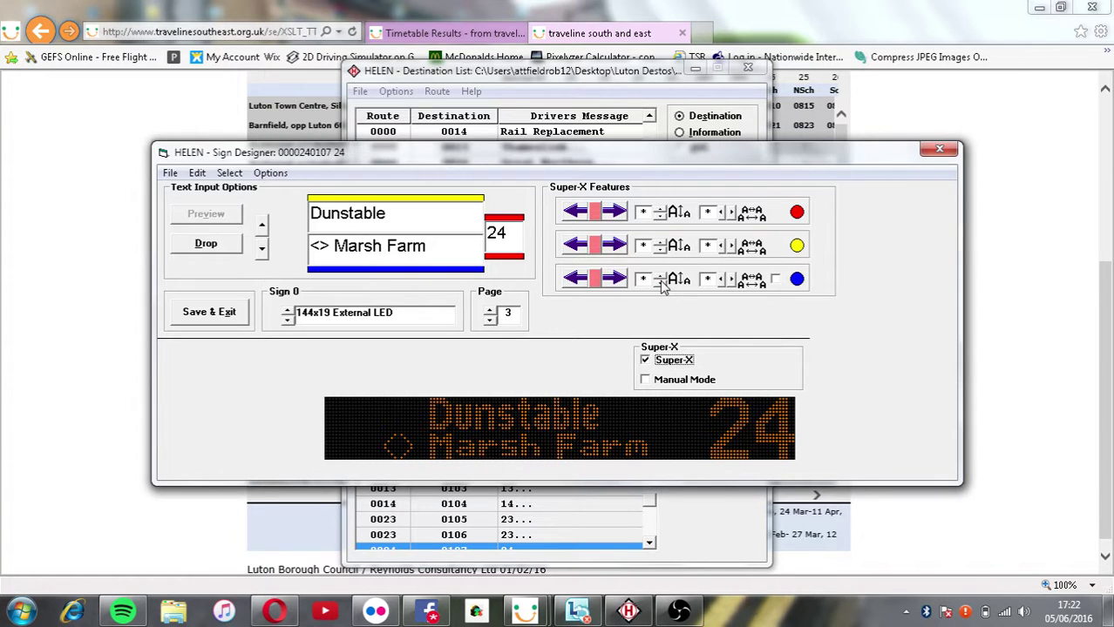
left_click(646, 361)
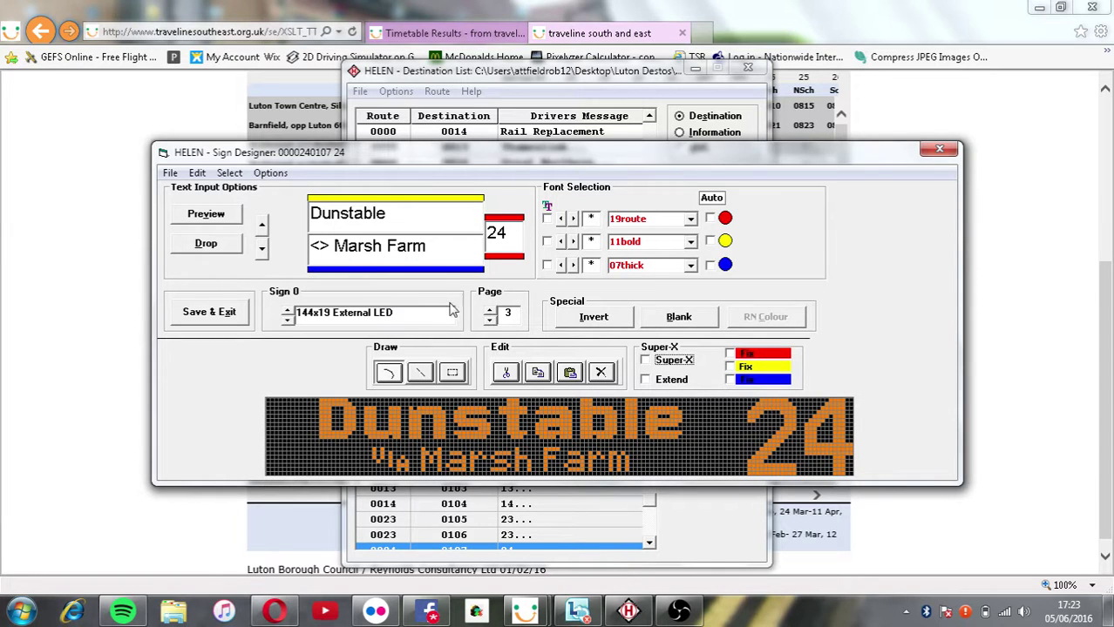
Set the Sign 0 page 4 fonts to 19route for the number, 11bold for "Dunstable" and 07thin for the Hockwell Ring line.
left_click(490, 312)
left_click(640, 231)
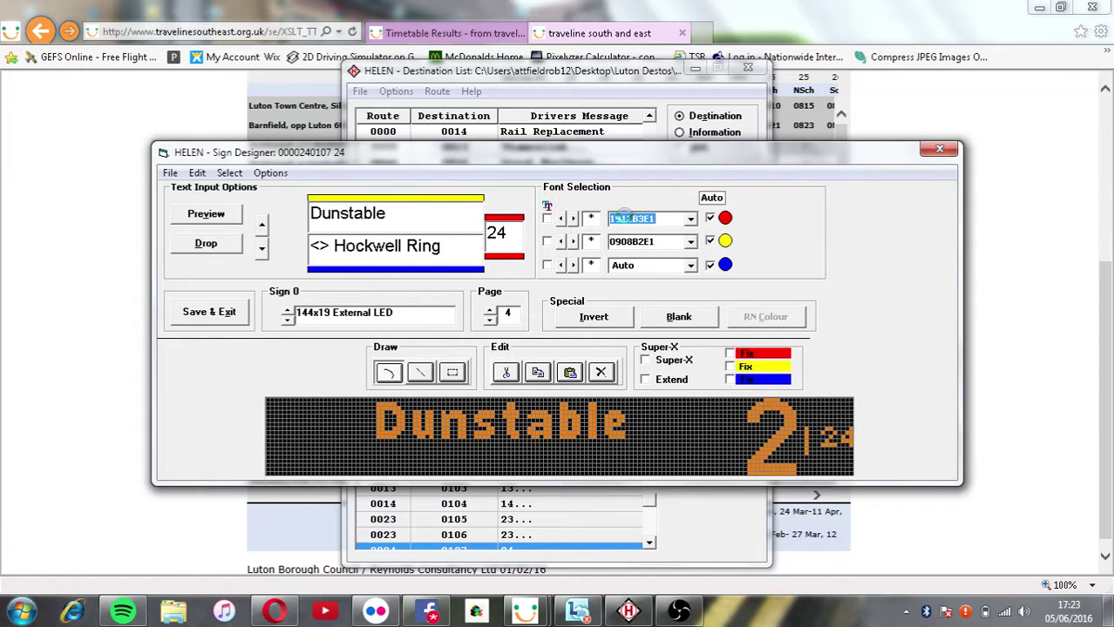
left_click(630, 241)
scroll(629, 241, "down", 1)
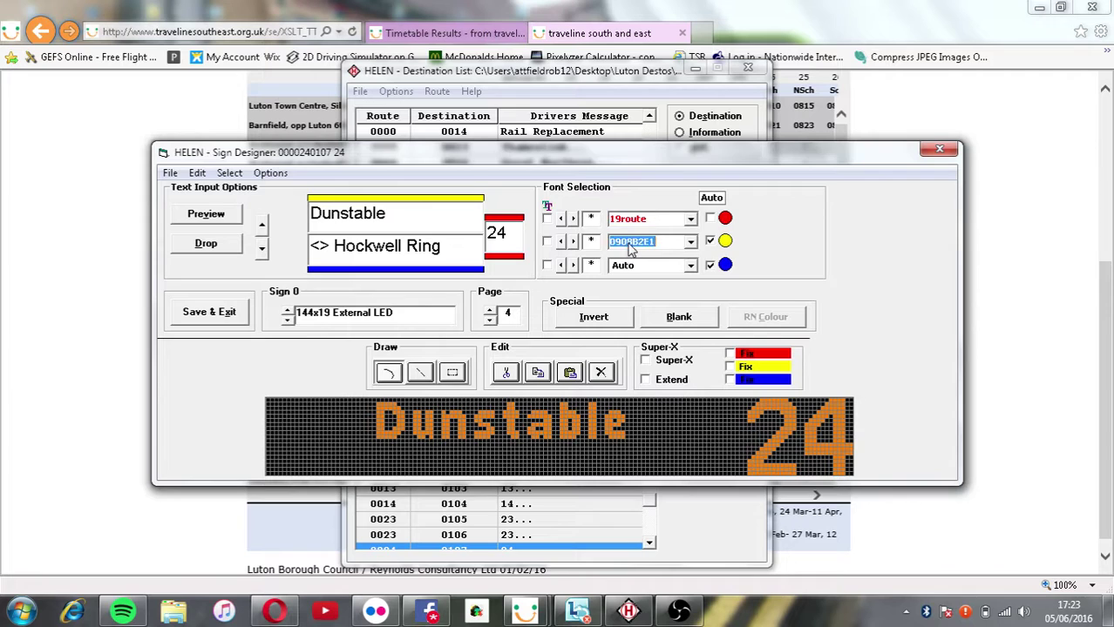
scroll(653, 265, "down", 5)
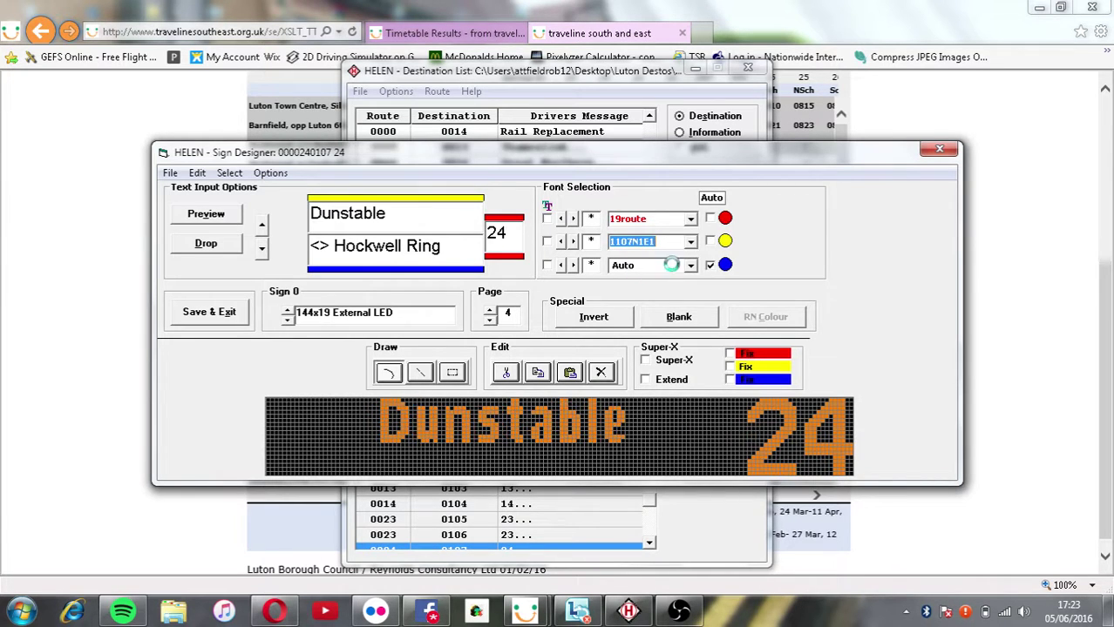
left_click(654, 265)
scroll(660, 250, "down", 1)
scroll(660, 265, "down", 1)
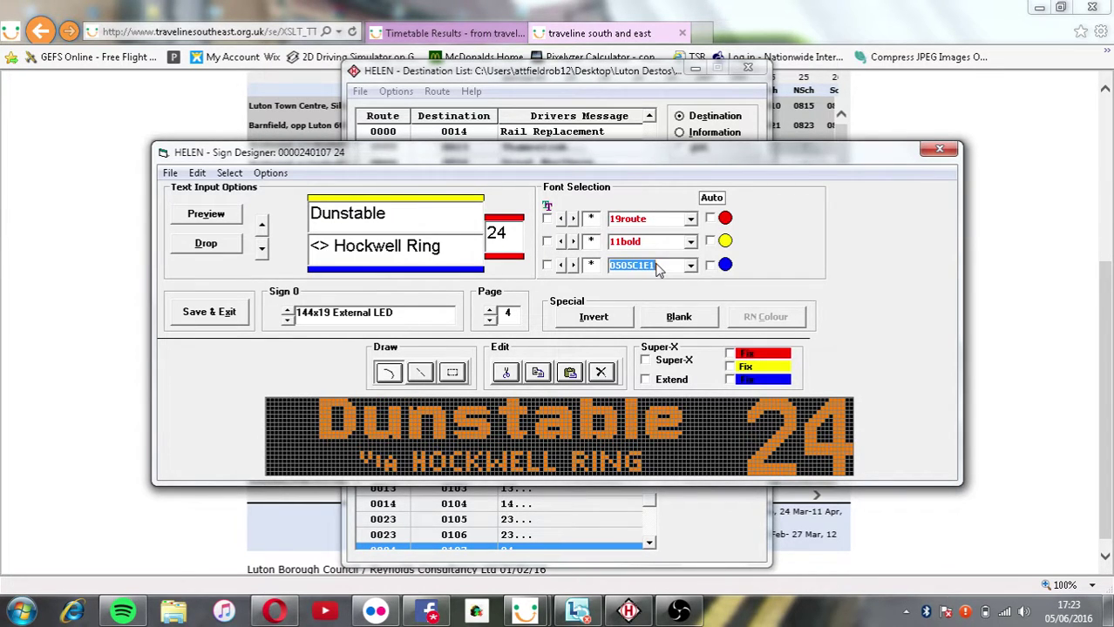
scroll(659, 270, "down", 1)
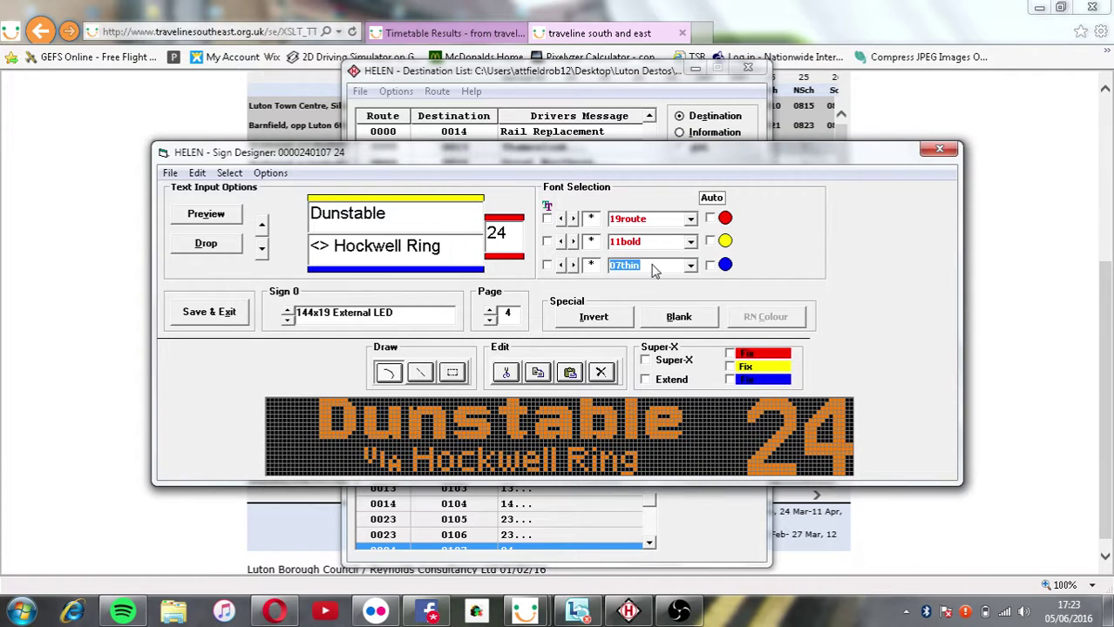
Replace the via line on Sign 0 page 4 of the route 24 Dunstable display with "<> Sundon Park".
left_click(490, 309)
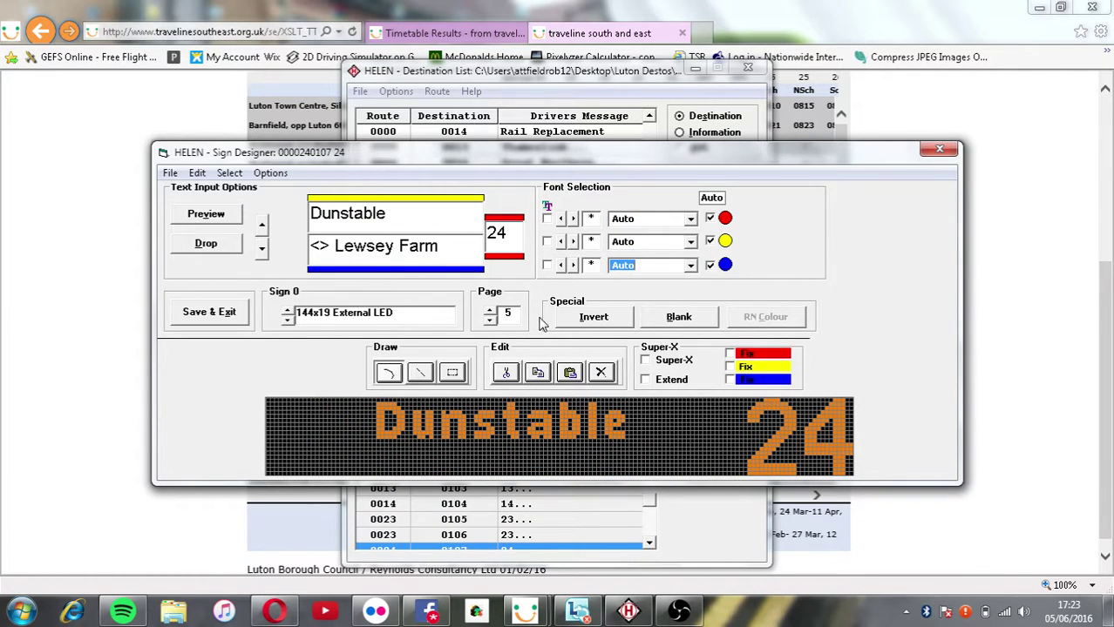
left_click(490, 321)
left_click_drag(457, 249, 338, 251)
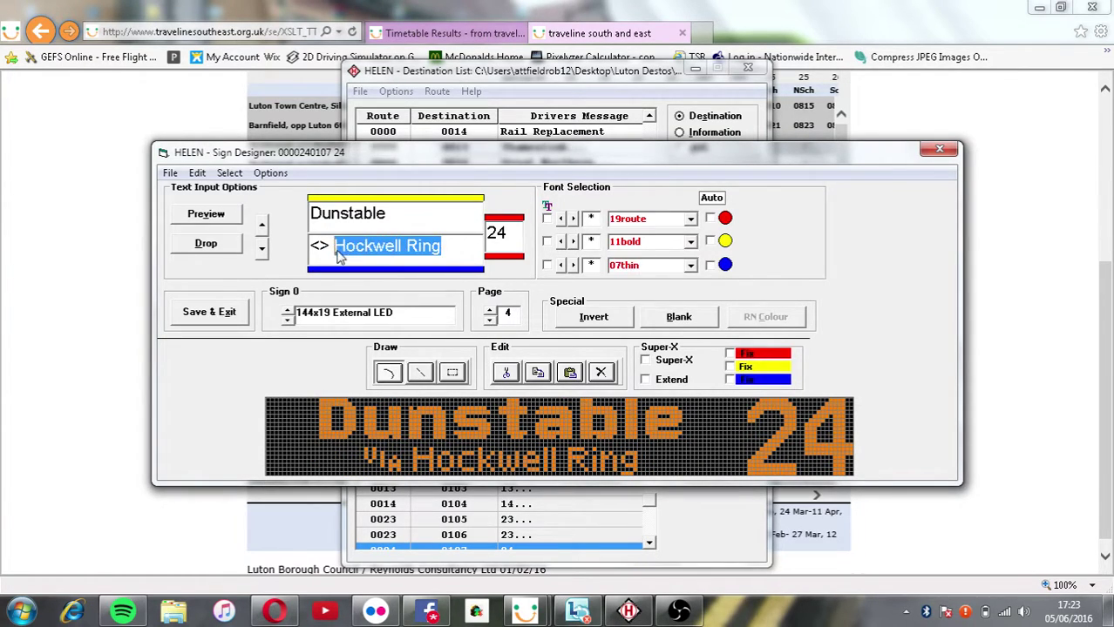
type("Subdo")
key("BackSpace")
key("BackSpace")
key("BackSpace")
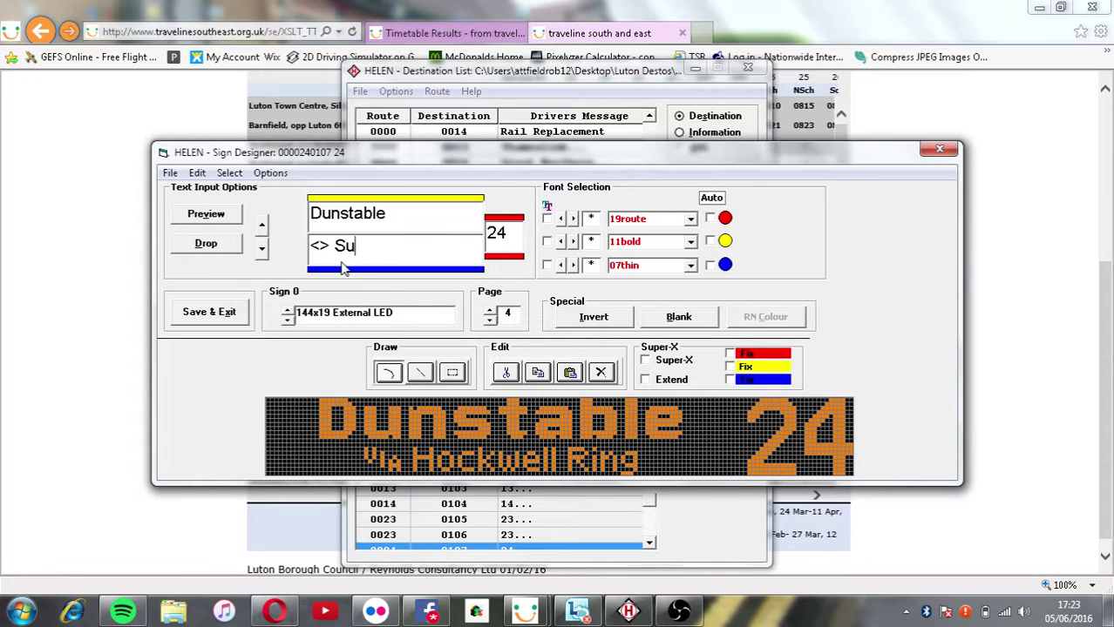
type("ndon Park")
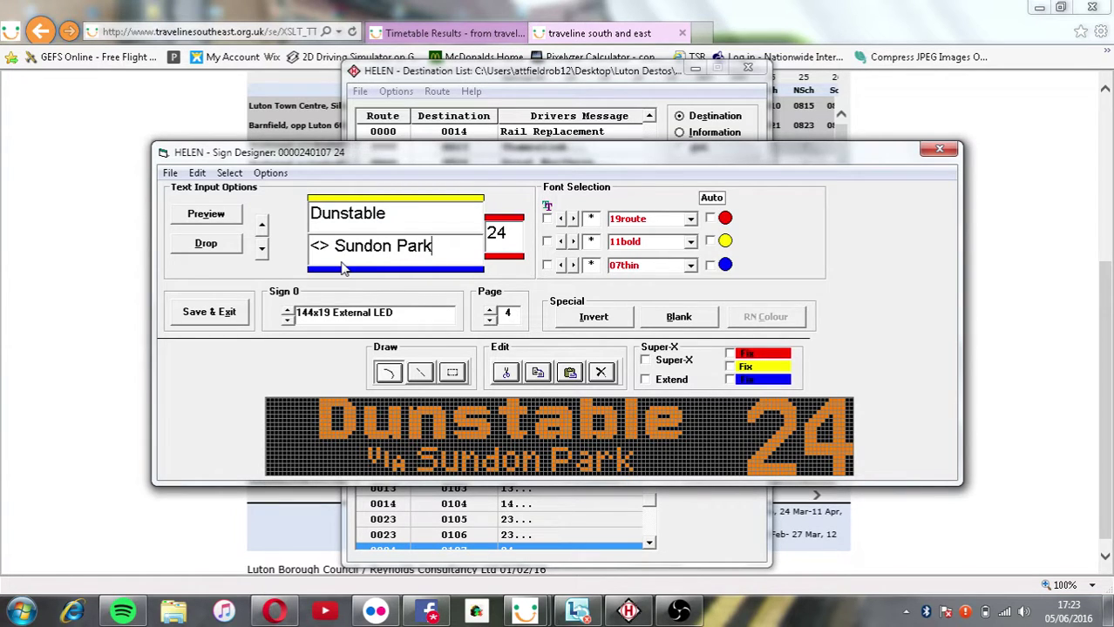
Change the via line on Sign 0 page 5 to "<> Hockwell Ring".
left_click(490, 309)
left_click_drag(444, 253, 336, 255)
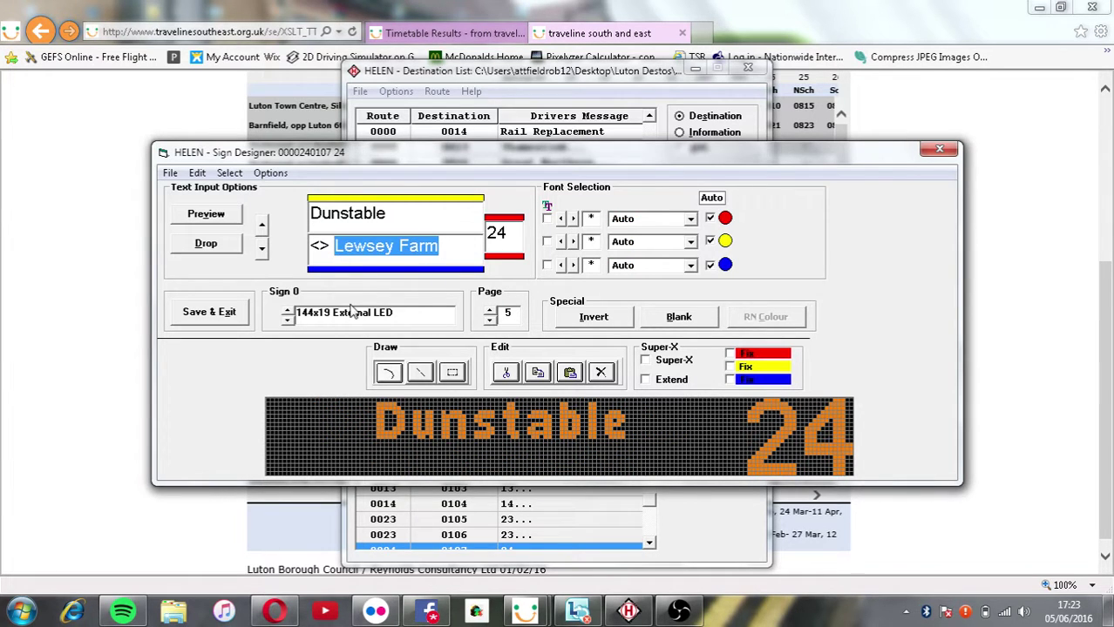
type("Hockwell Ring")
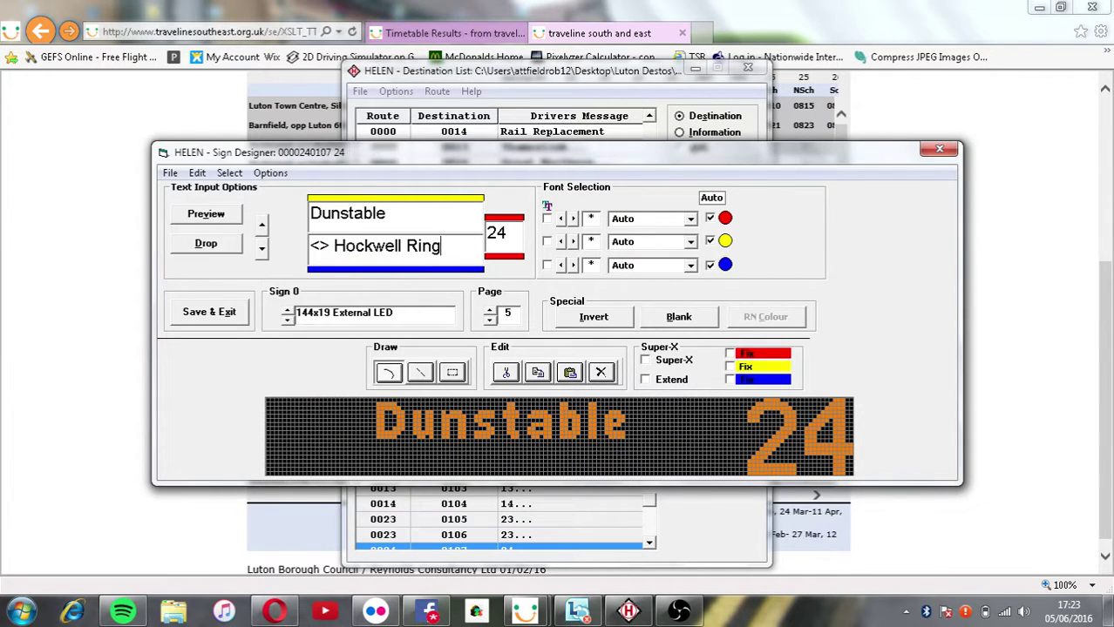
Set the Sign 0 page 5 fonts to 19route for the number and 11bold for "Dunstable".
left_click(677, 218)
key("Down")
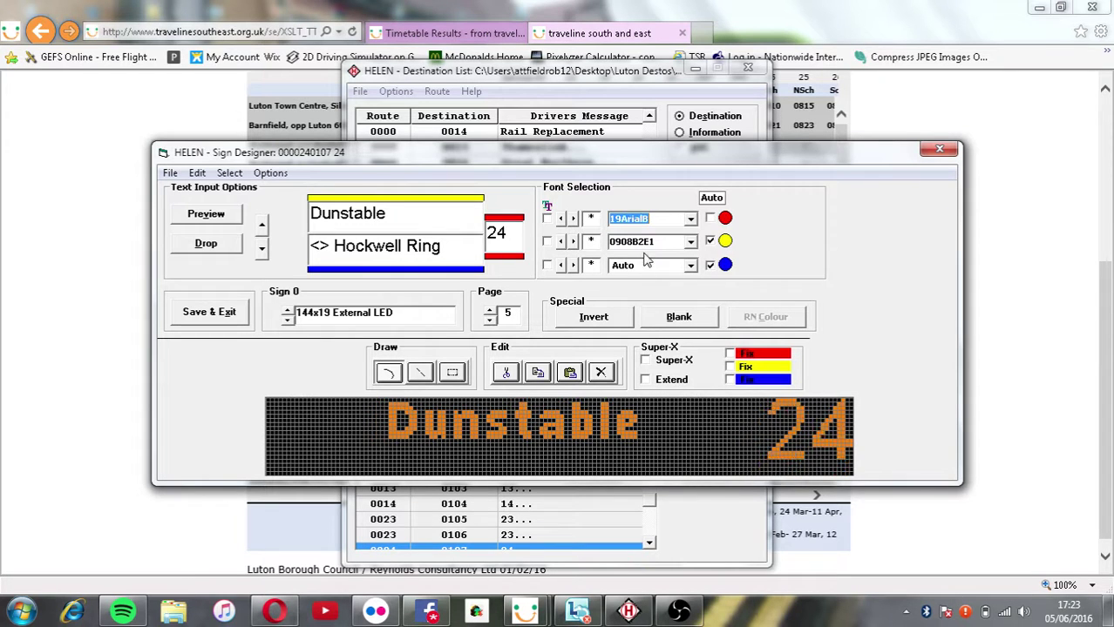
left_click(642, 242)
key("Down")
key("Down")
key("Down")
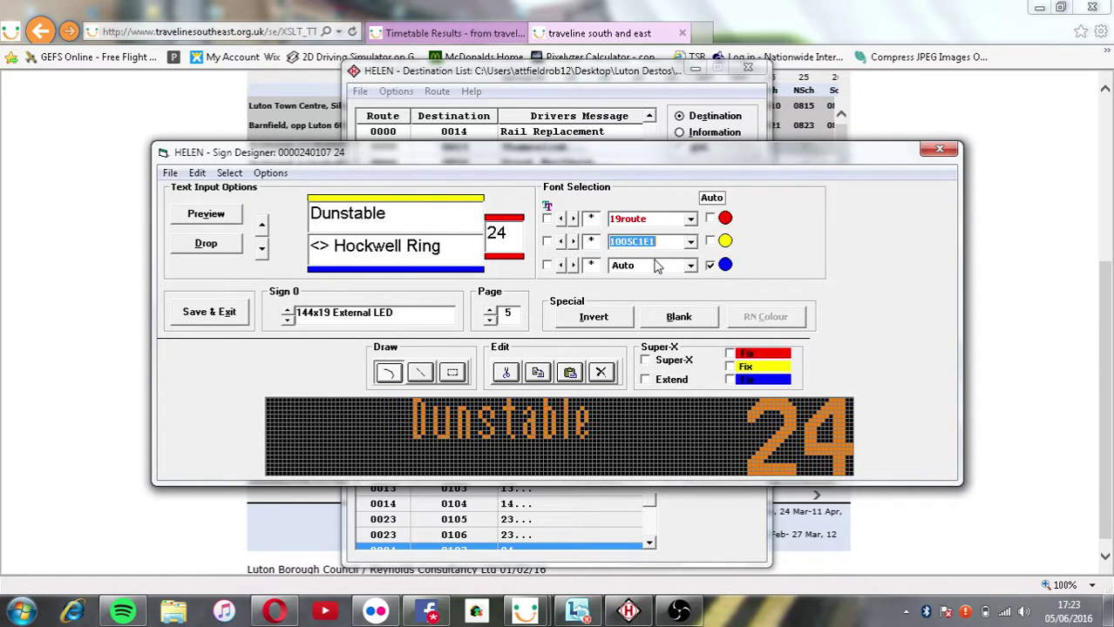
key("Down")
key("Down")
key("Down")
key("Down")
key("Down")
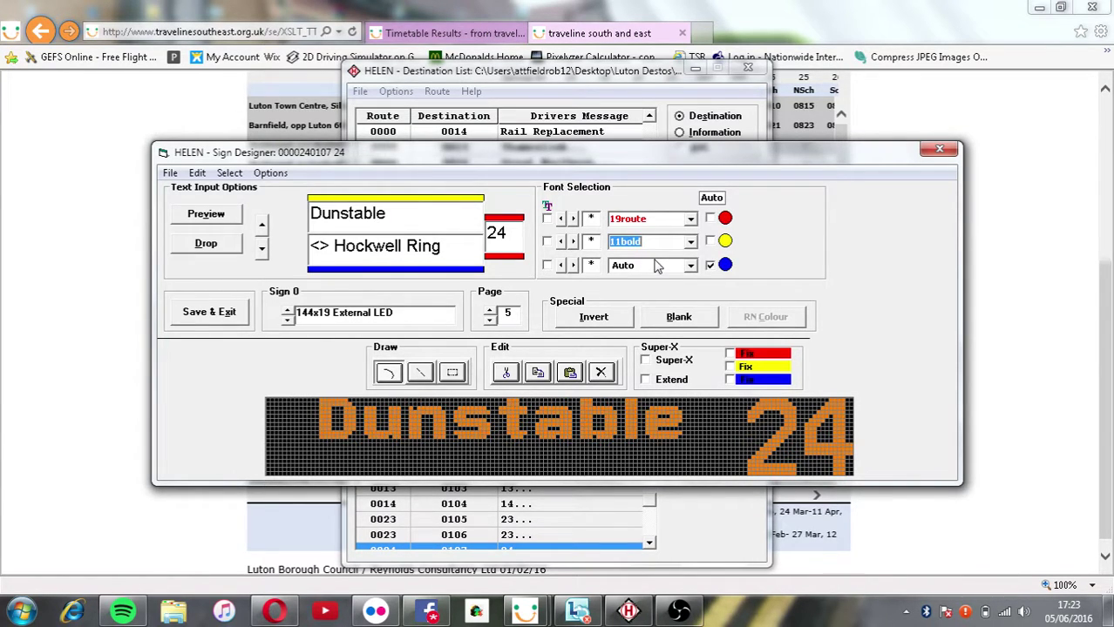
Set the font of the Hockwell Ring line on Sign 0 page 5 to 07thin.
left_click(656, 265)
key("Down")
key("Down")
key("Down")
key("Down")
key("Down")
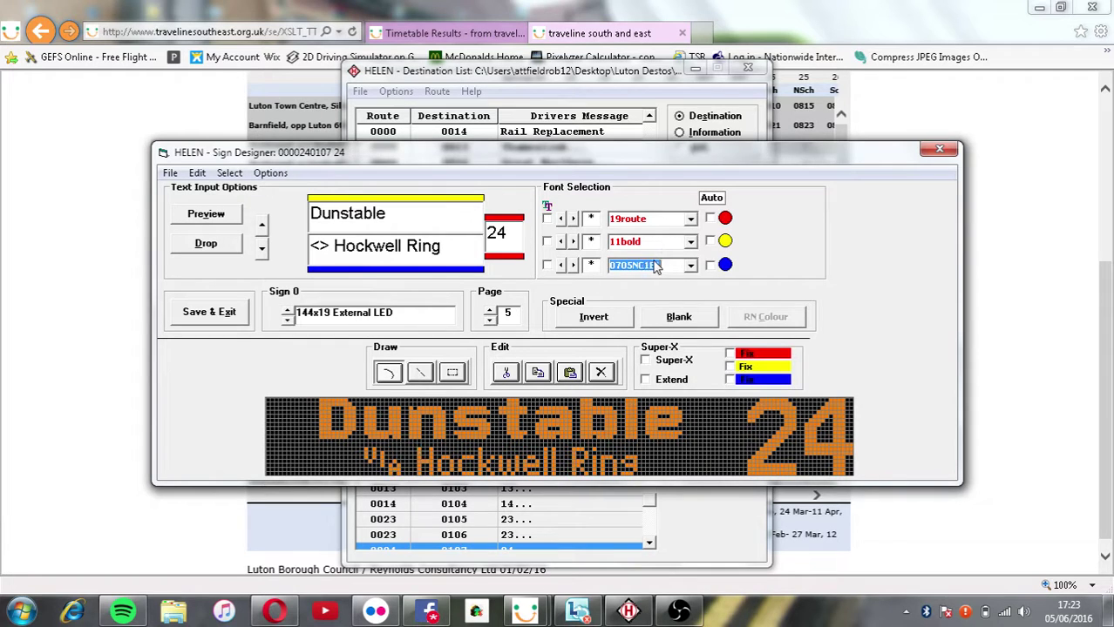
key("Down")
key("Down")
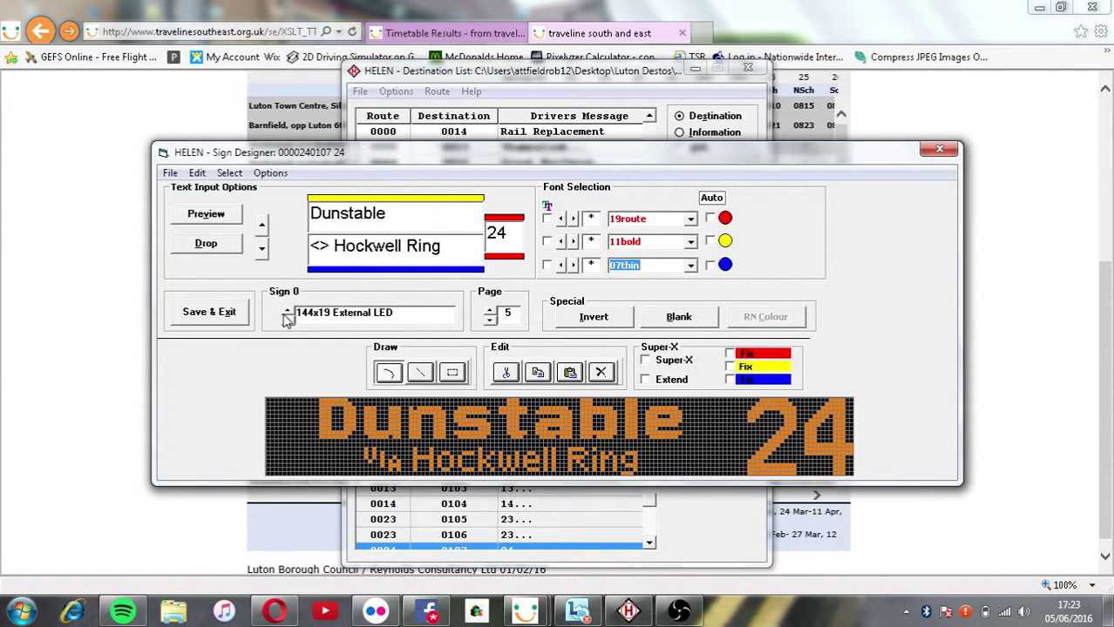
Add Sign 0 page 6 in the two-line layout with number 24, "Dunstable" and "<> Lewsey Farm".
left_click(490, 309)
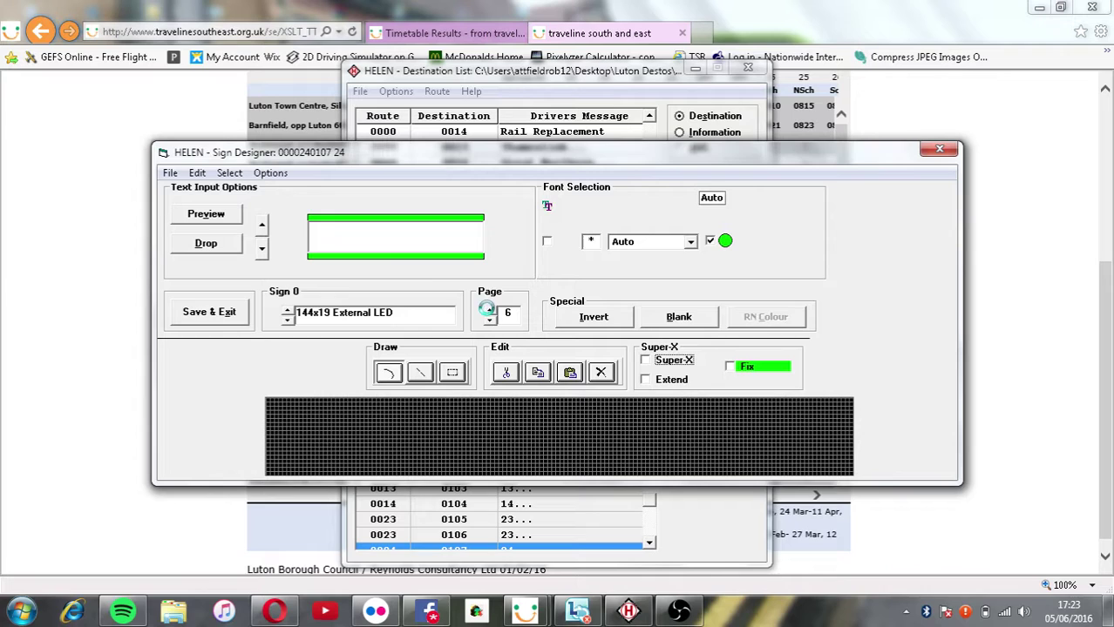
left_click(262, 225)
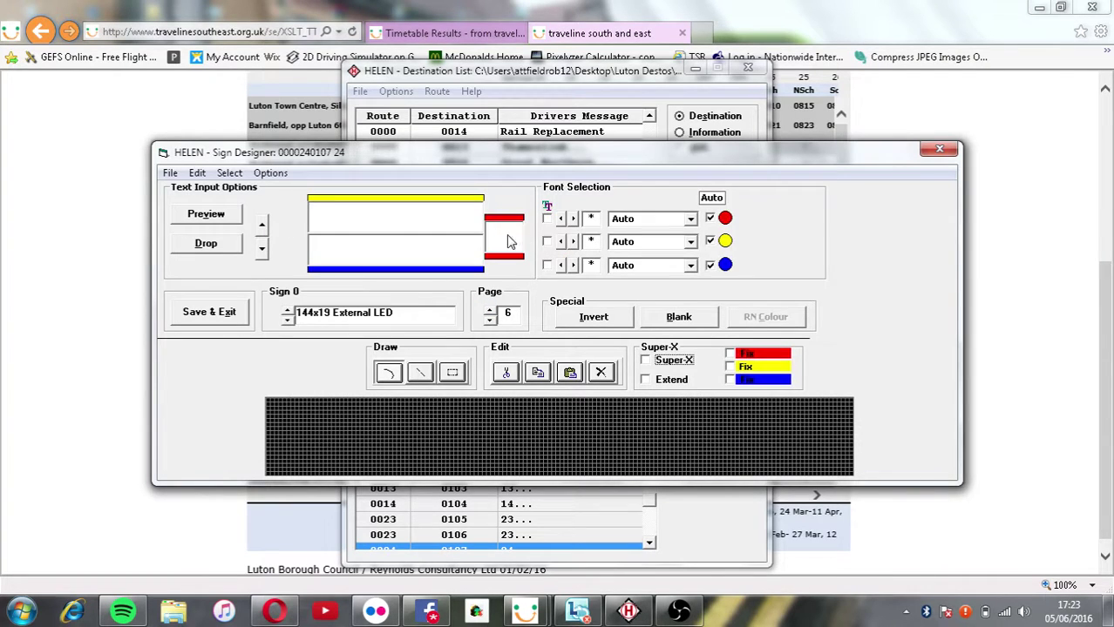
type("24")
type("Dunstav")
type("ble")
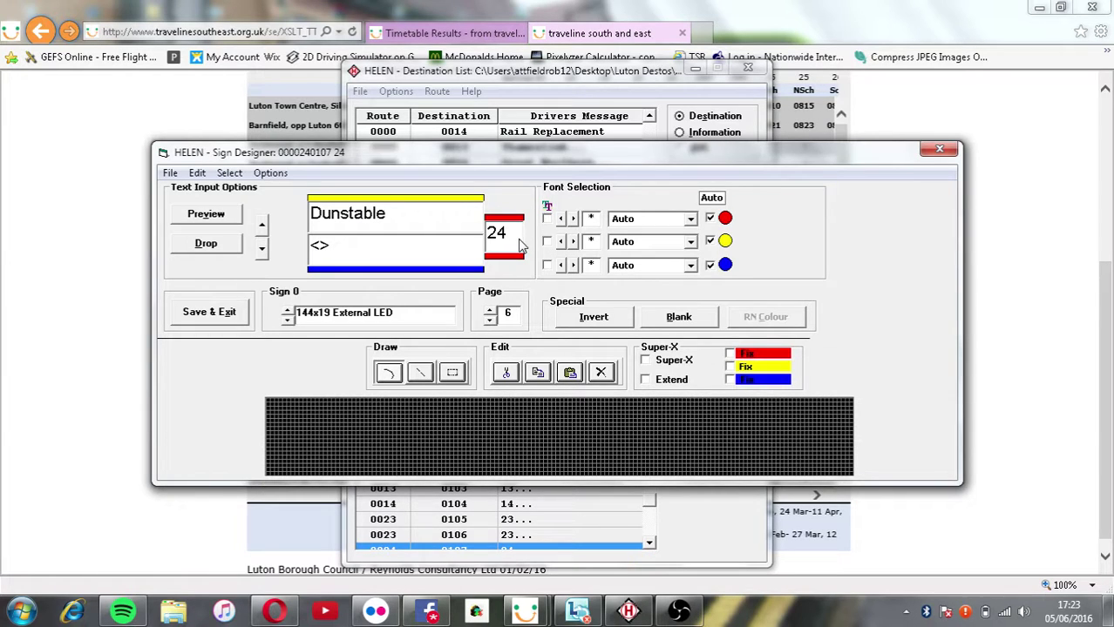
type("<> Hockwell")
key("BackSpace")
key("BackSpace")
key("BackSpace")
key("BackSpace")
key("BackSpace")
key("BackSpace")
type("R")
type("Lewsey Farm")
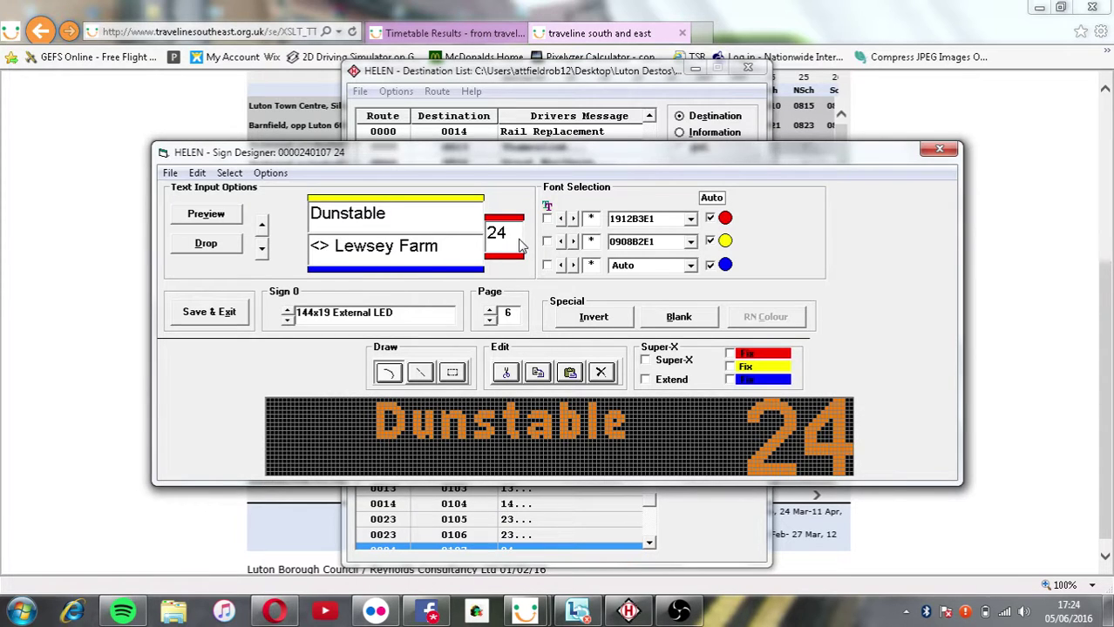
Set the Sign 0 page 6 fonts to 19route for the number, 11bold for "Dunstable" and 07thick for the Lewsey Farm line.
left_click(629, 218)
left_click(633, 241)
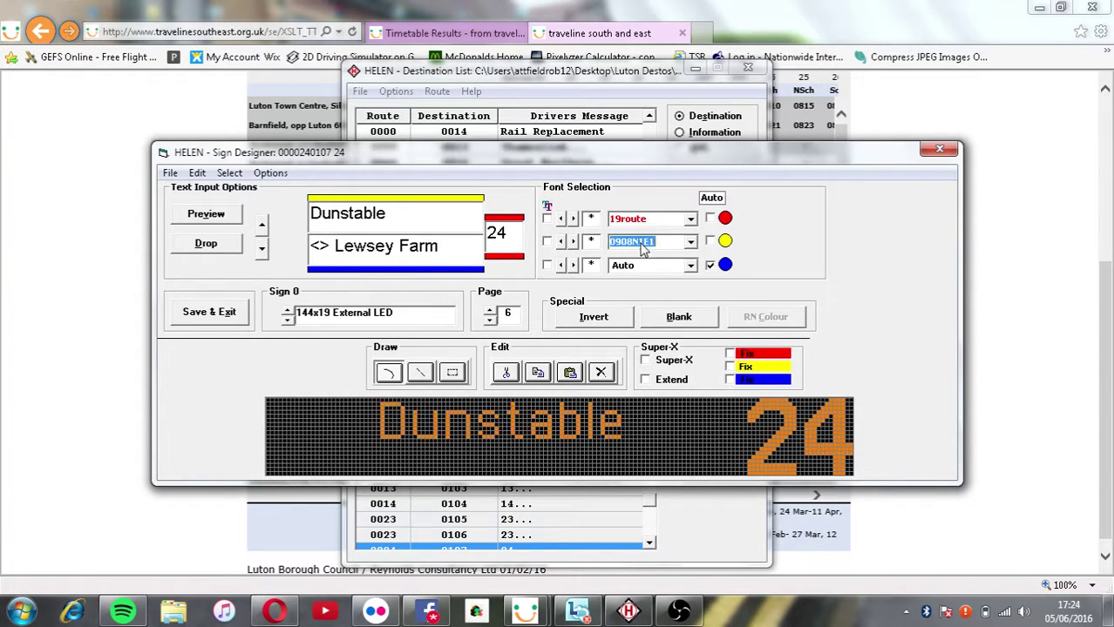
left_click(634, 264)
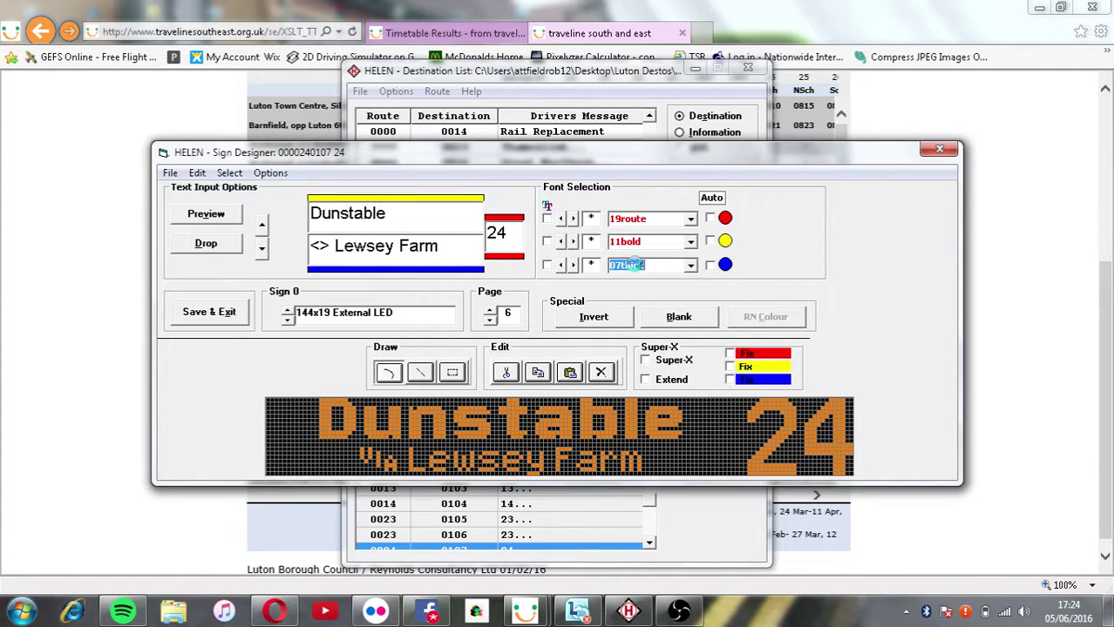
Change the font of the route number 24 on Sign 2 to a bold style.
left_click(287, 318)
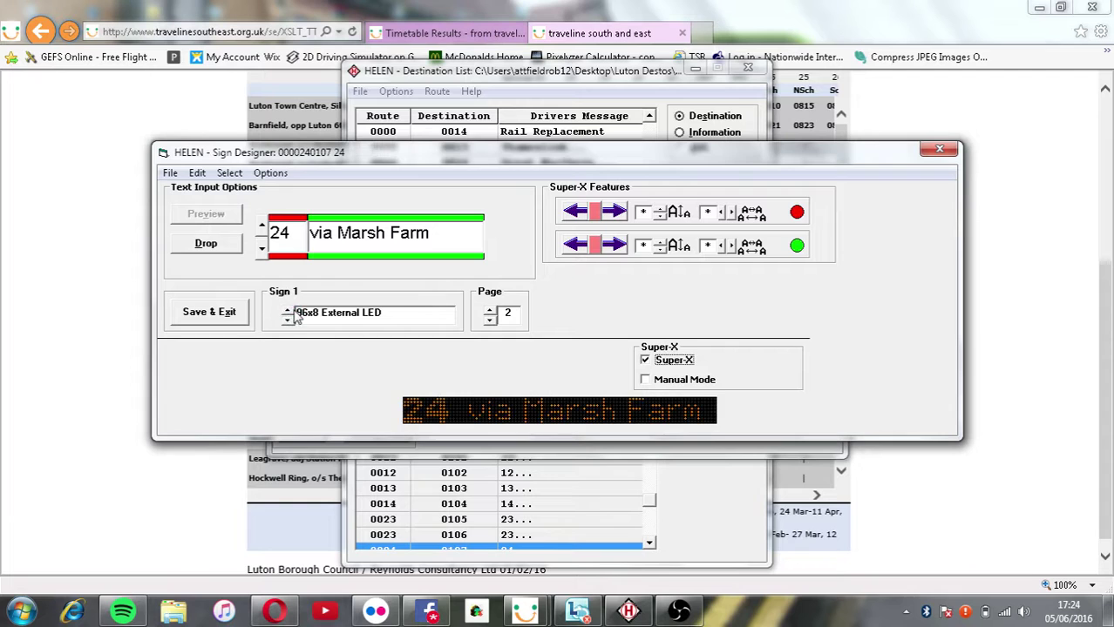
left_click(287, 318)
left_click(622, 244)
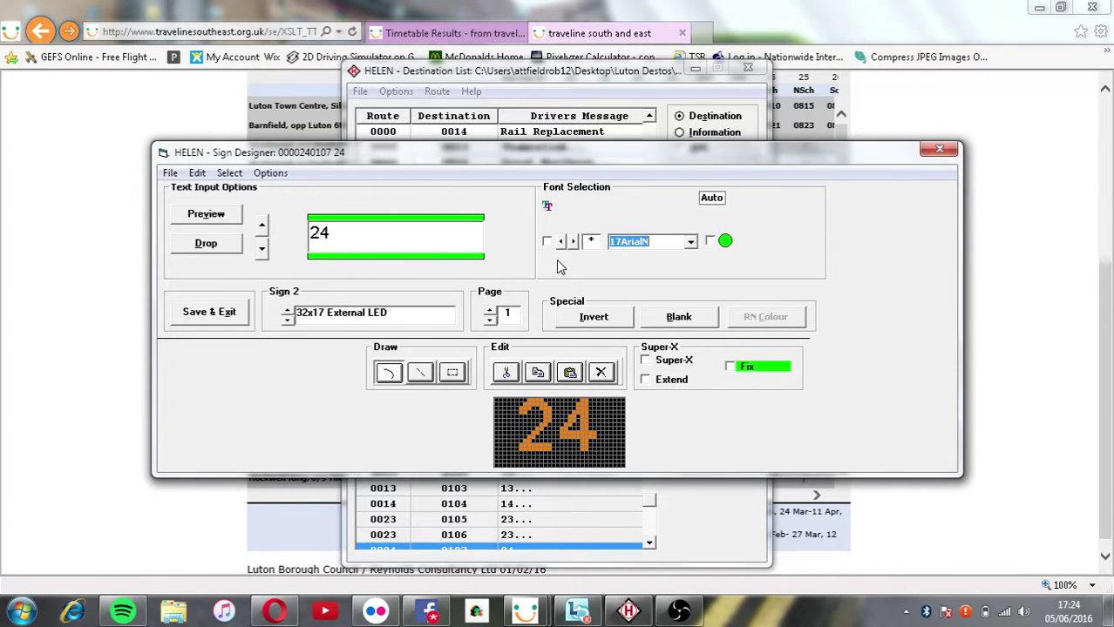
Save the route 24 Dunstable display and play its preview at a faster page speed.
left_click(229, 314)
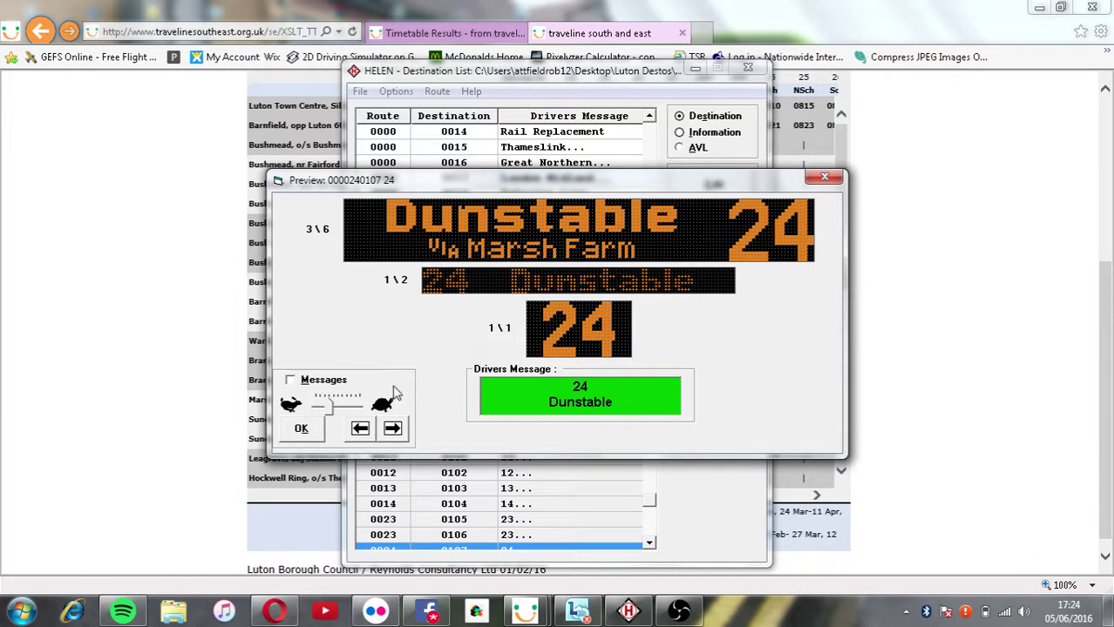
left_click(320, 410)
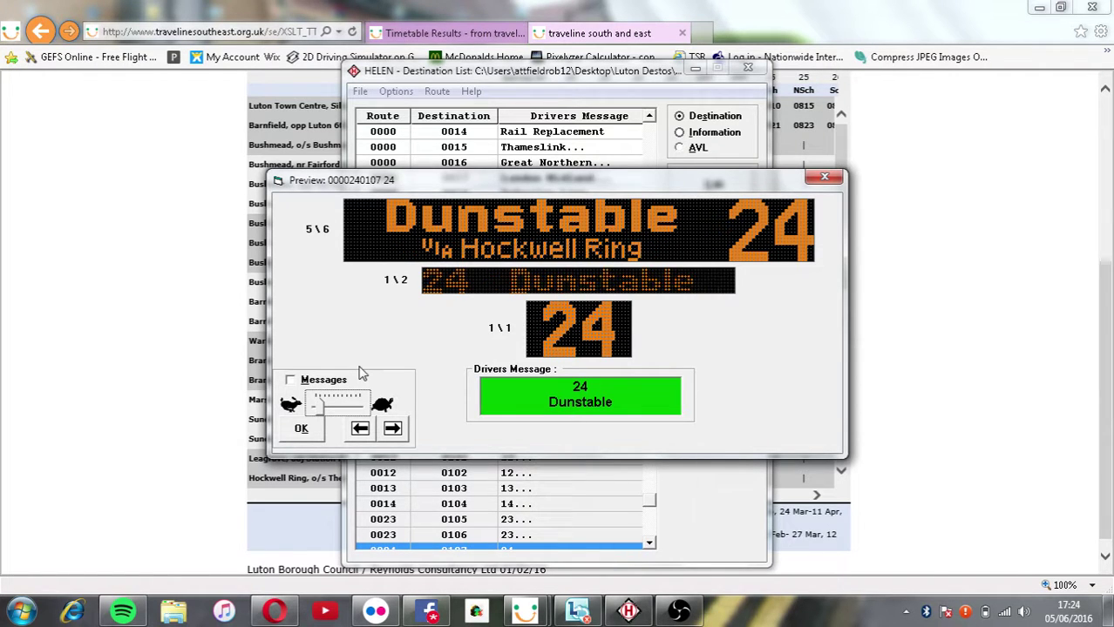
left_click(301, 428)
Create a new destination with route 0024, destination code 0108 and the drivers message "Luton Town".
left_click(649, 542)
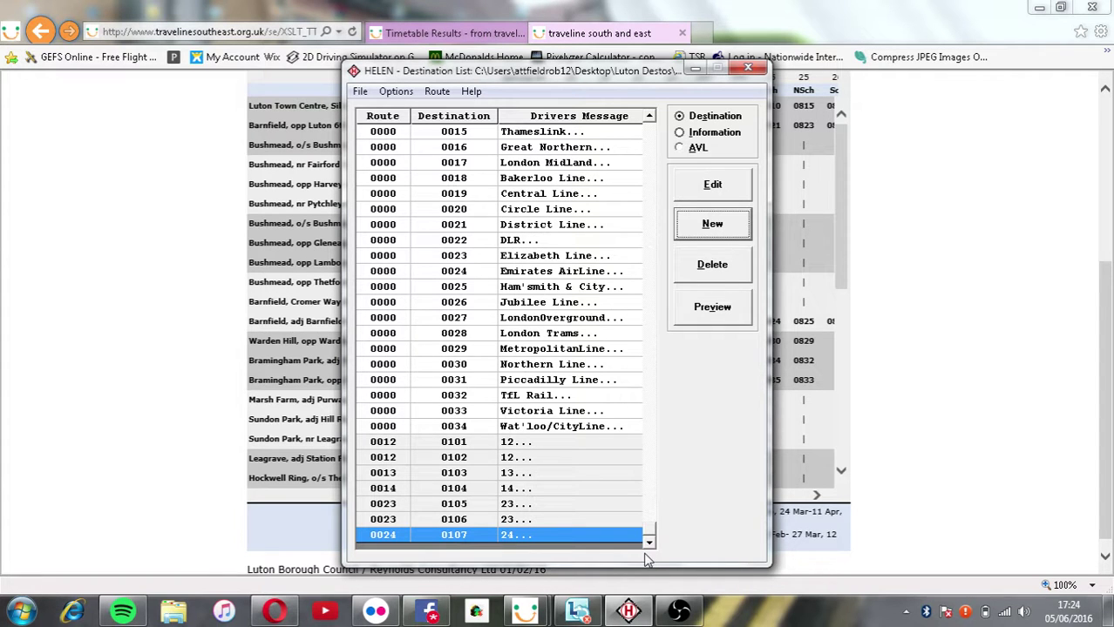
left_click(703, 226)
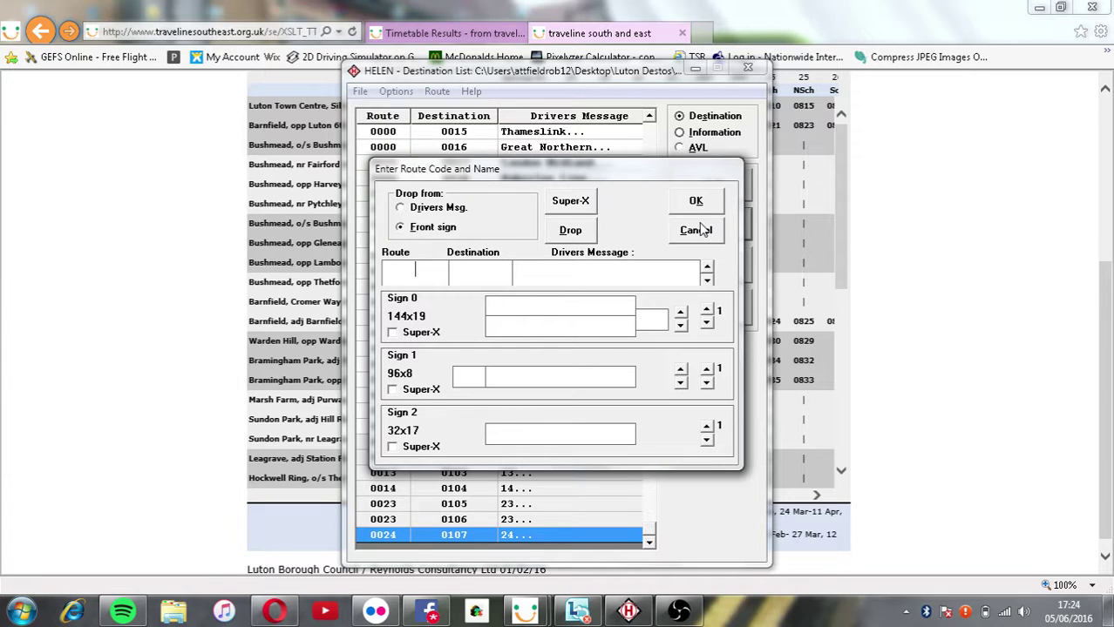
type("0024")
key("Tab")
type("108")
key("Tab")
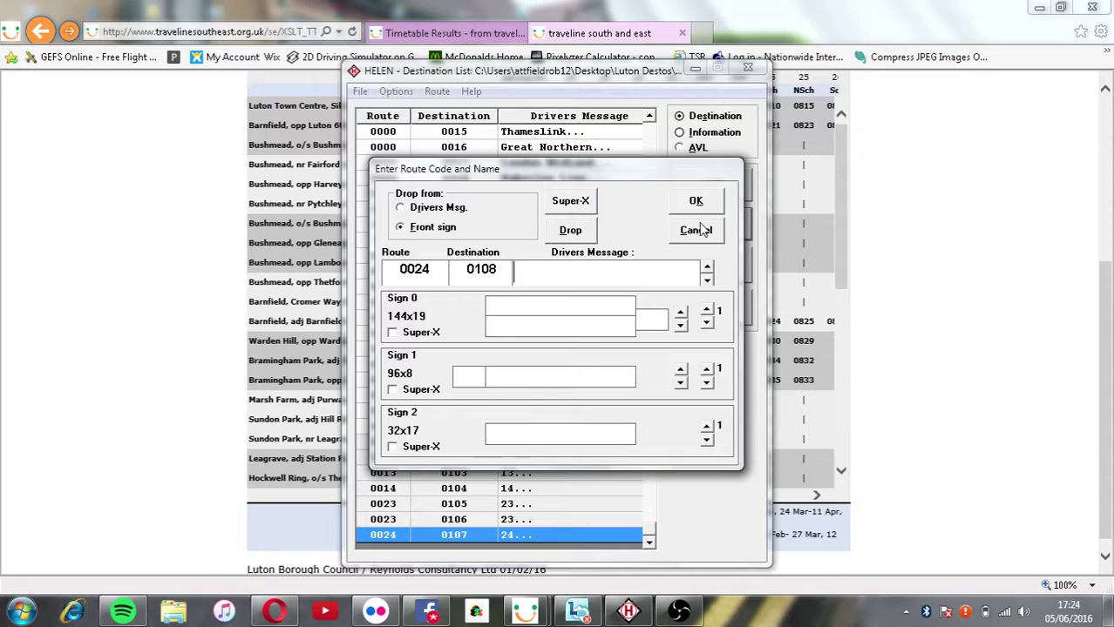
type("Luton Tiw")
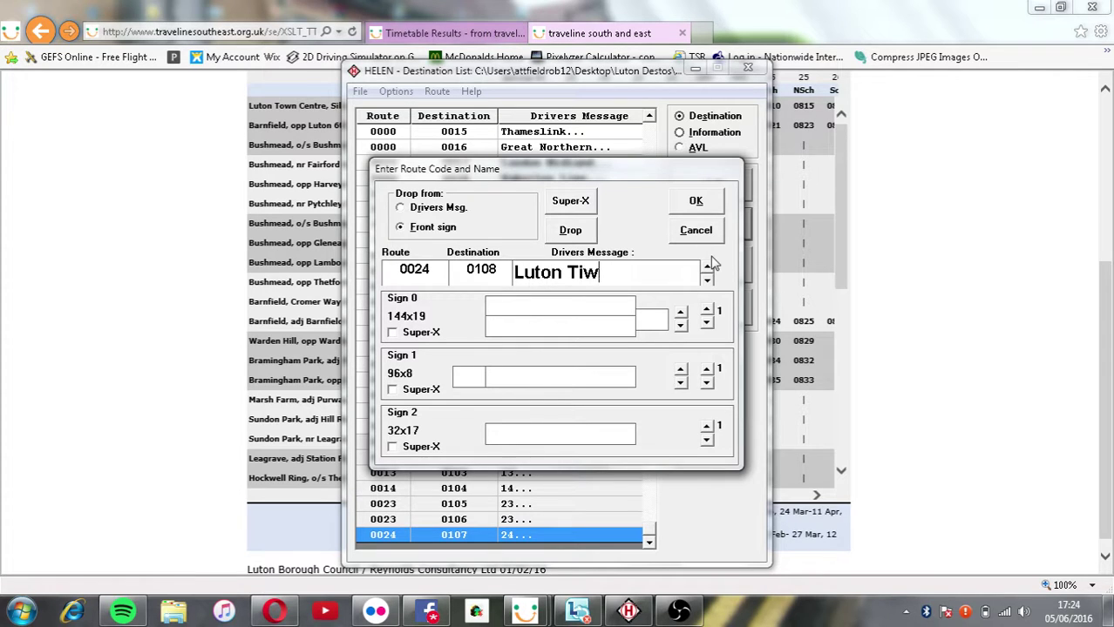
key("BackSpace")
key("BackSpace")
type("own")
key("Tab")
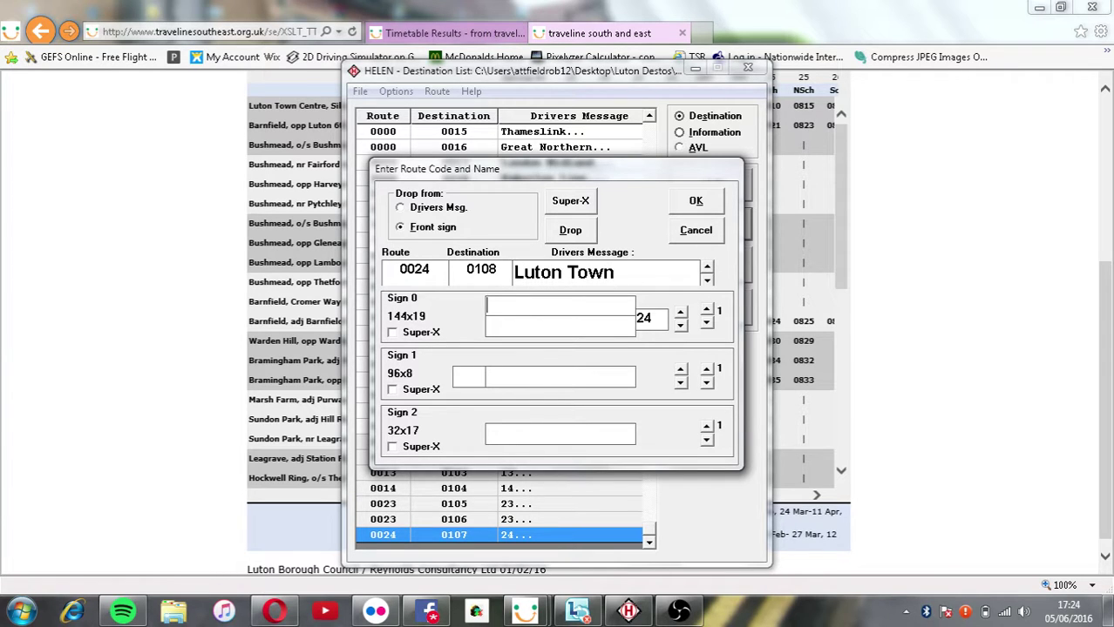
Enter "Luton Town Centre" and "<> Lewsey Farm" on Sign 0 page 1, copying the destination text for reuse.
type("Luton Town Centre")
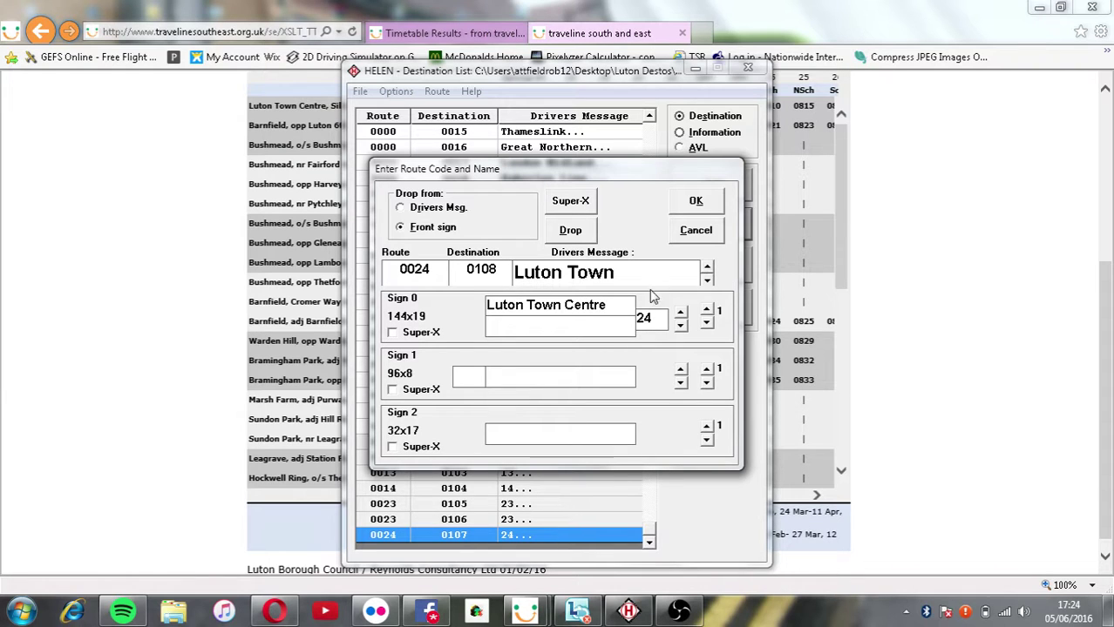
key("shift+Home")
key("ctrl+c")
left_click(492, 327)
type("<> Lewsey")
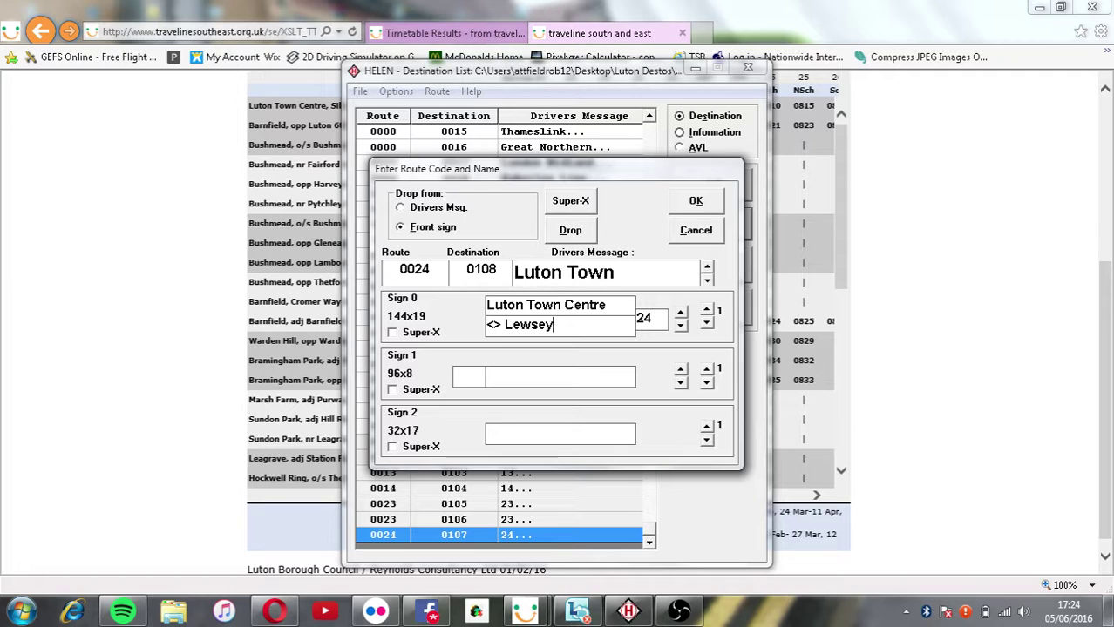
type(" Farm")
Add Sign 0 page 2 with number 24, "Luton Town Centre" and "<> Hockwell Ring".
left_click(706, 311)
left_click(649, 323)
type("24")
key("Tab")
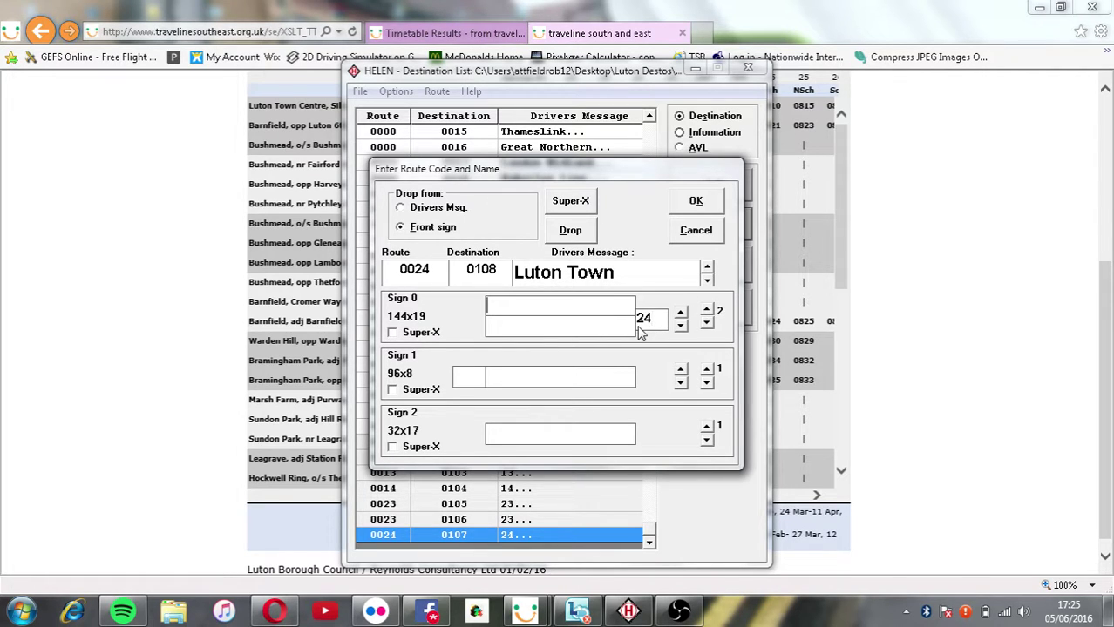
key("ctrl+v")
type("<>")
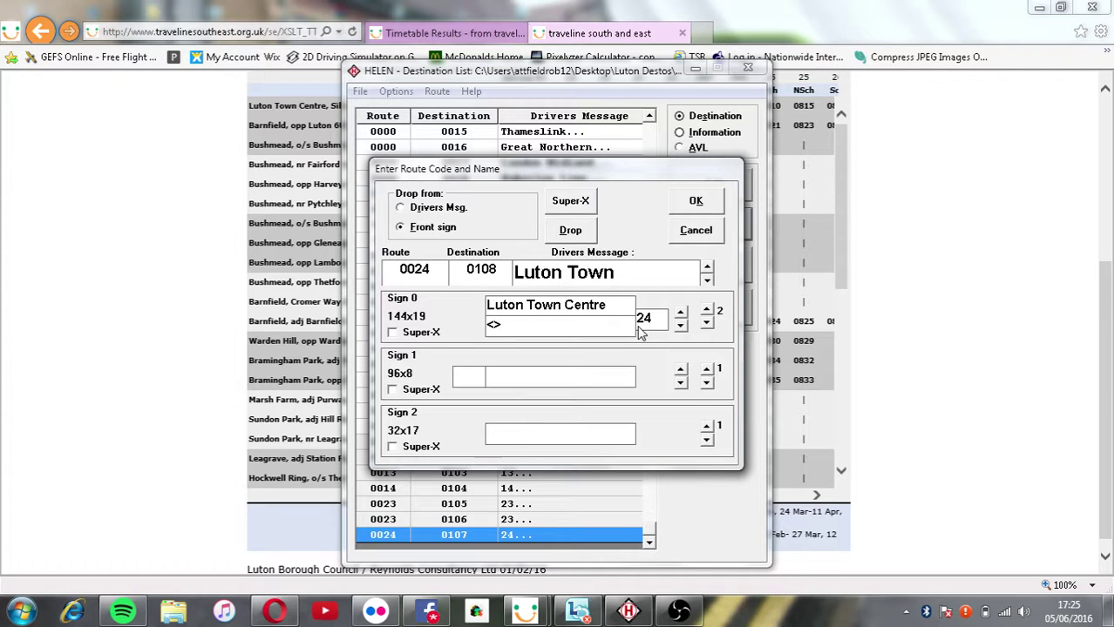
type(" Hockwell Ring")
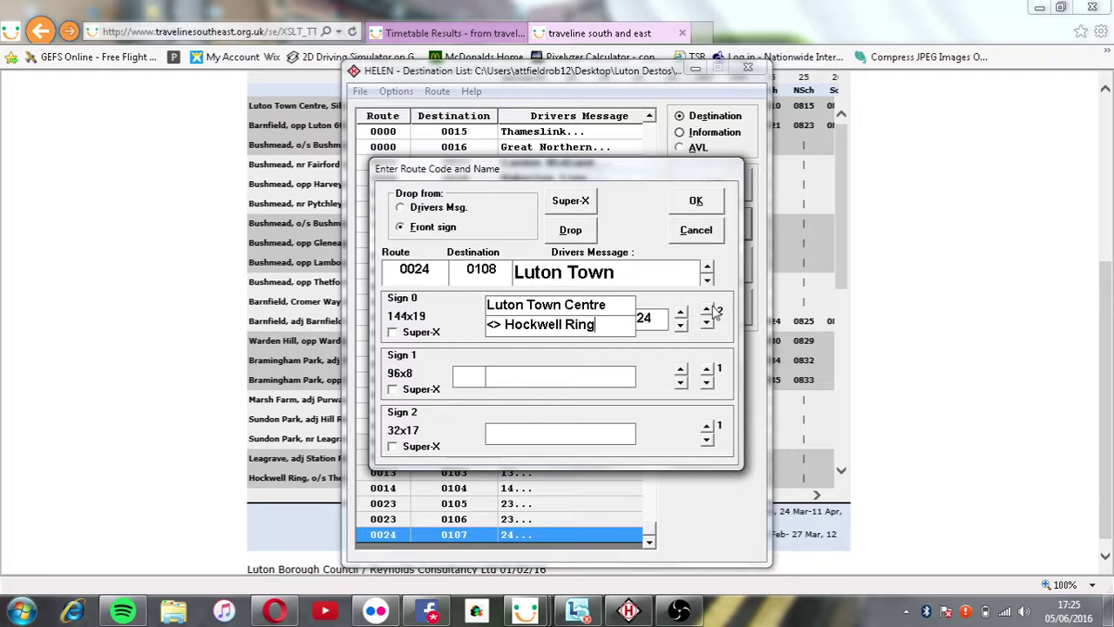
Add Sign 0 page 3 with number 24 and "Luton Town Centre", starting its via line with "<>".
left_click(707, 311)
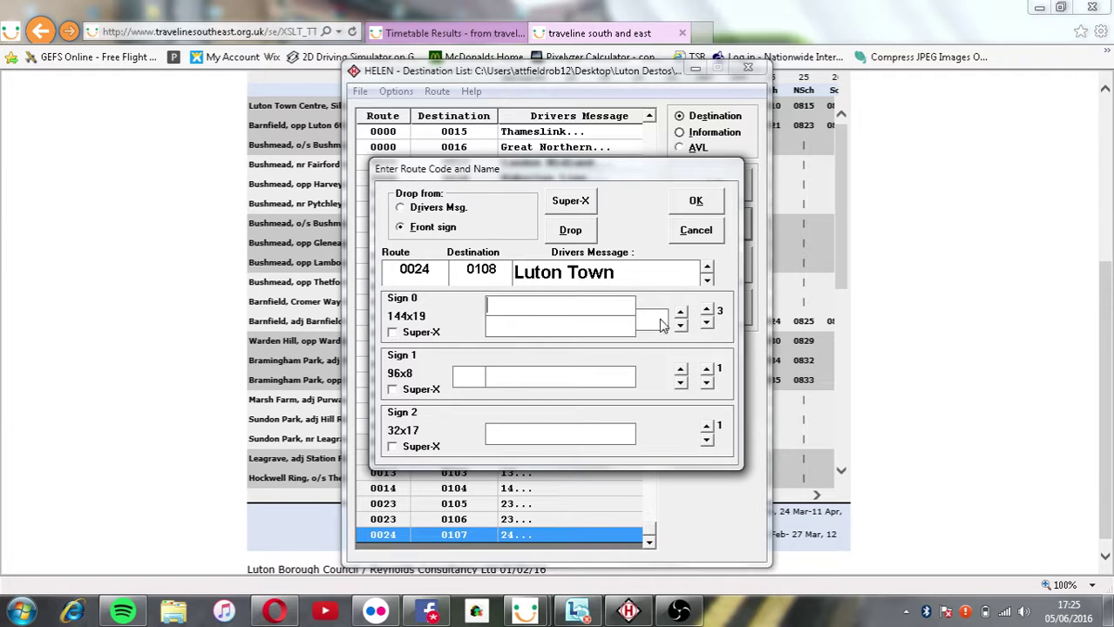
key("ctrl+v")
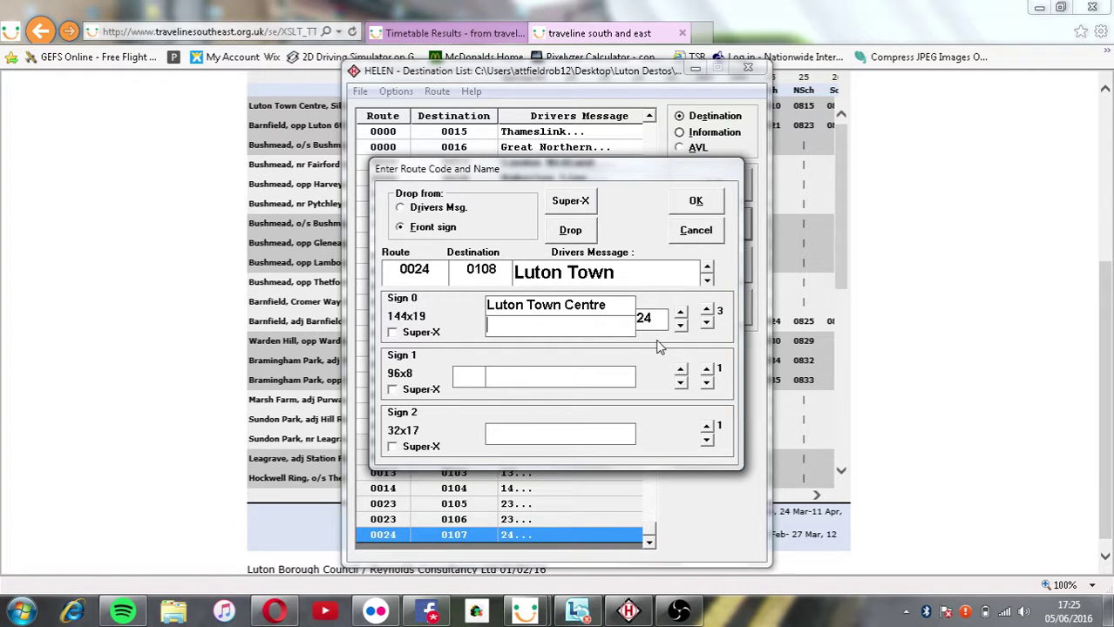
type("<>")
Switch to Facebook and comment "will give it a go buddy, dont expect it to be done fast though :)" on the "the Spring" blind request.
left_click(427, 611)
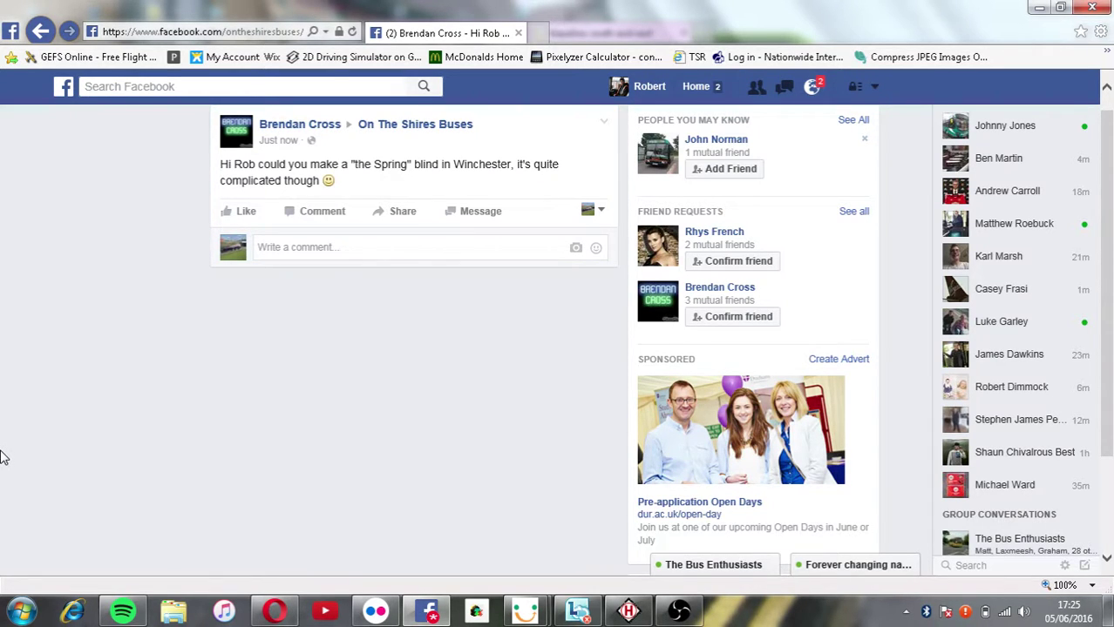
left_click(307, 212)
type("will goive it a ")
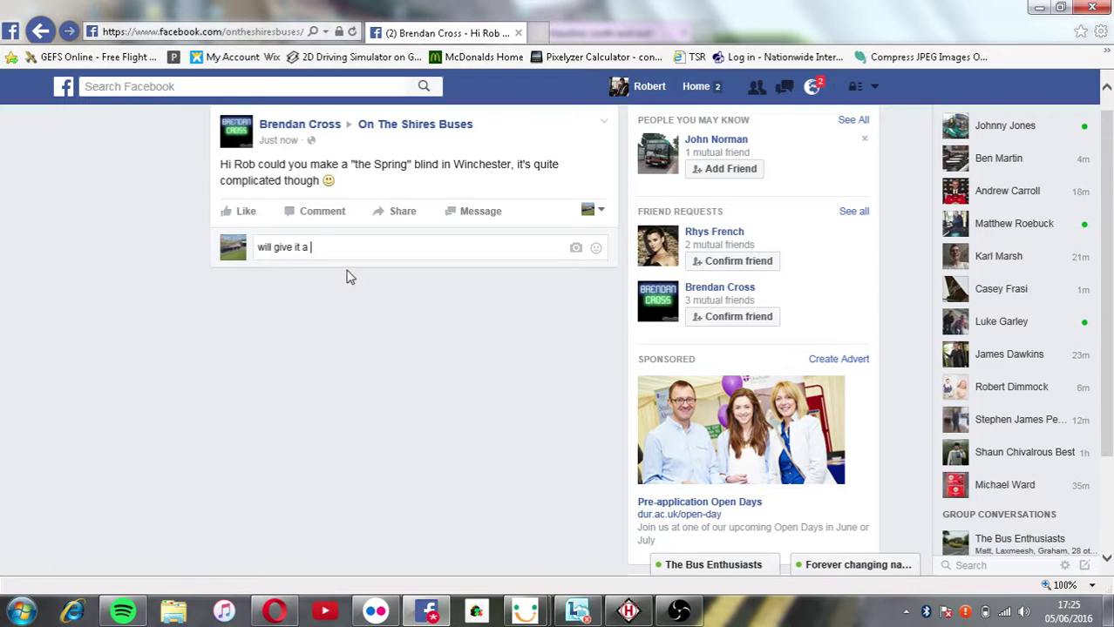
type("go buddy, dont e")
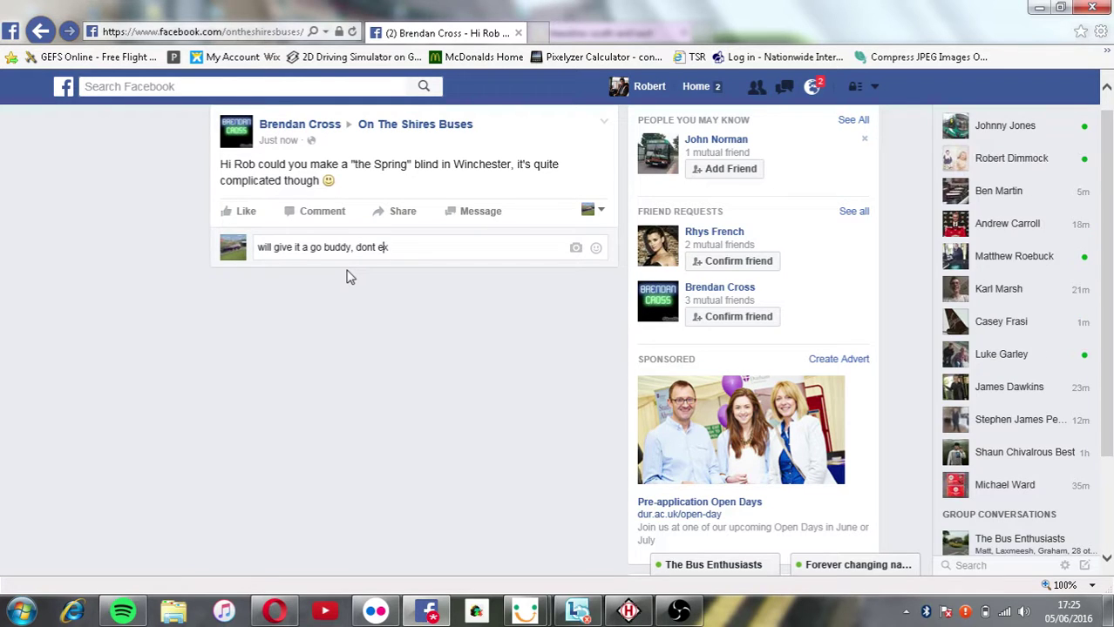
type("xpect it to be done fast th")
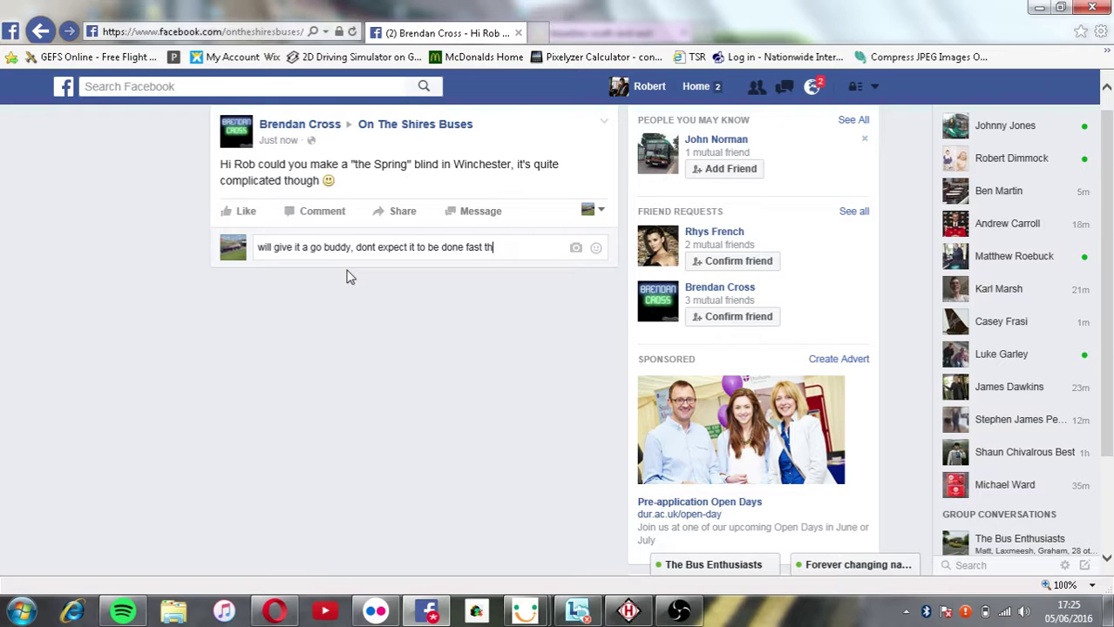
type("ough :)")
key("Return")
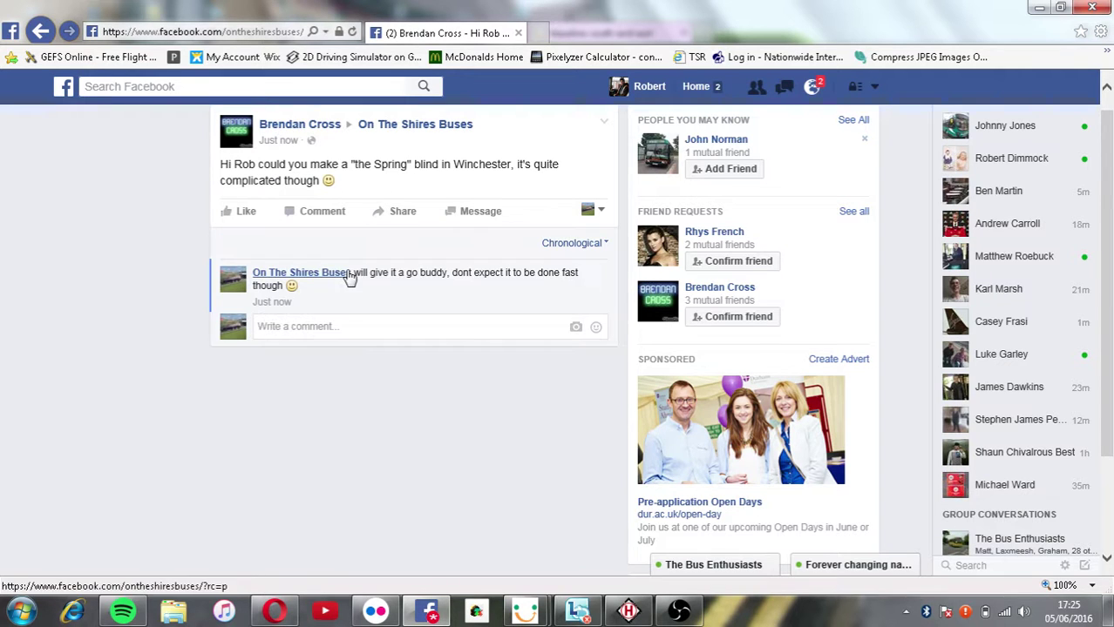
Return to the Facebook news feed and check the latest notifications.
left_click(713, 90)
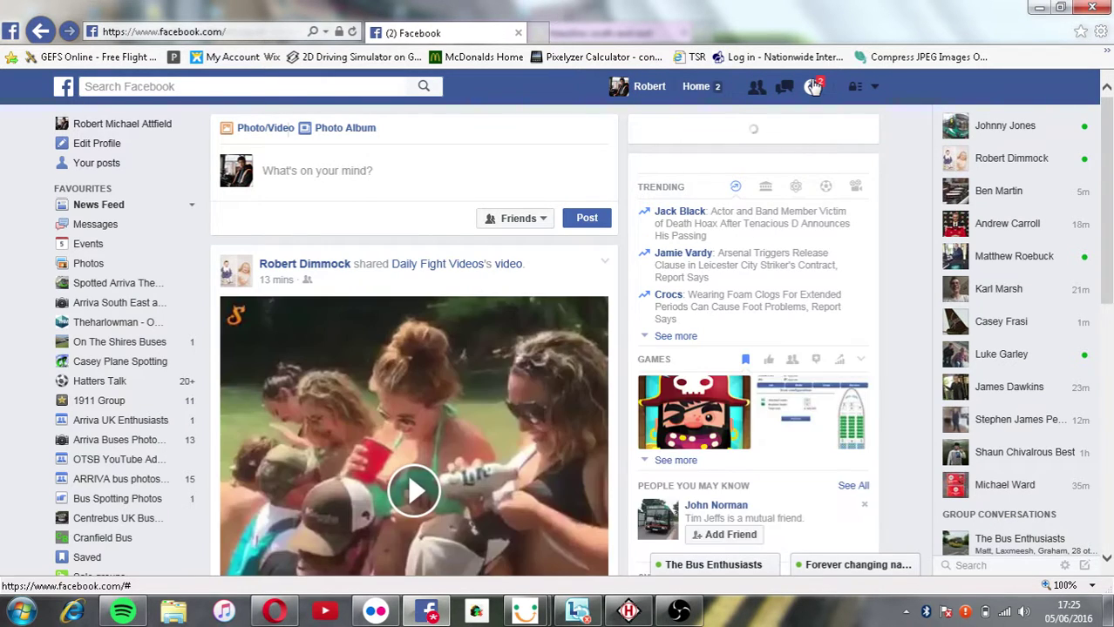
left_click(813, 87)
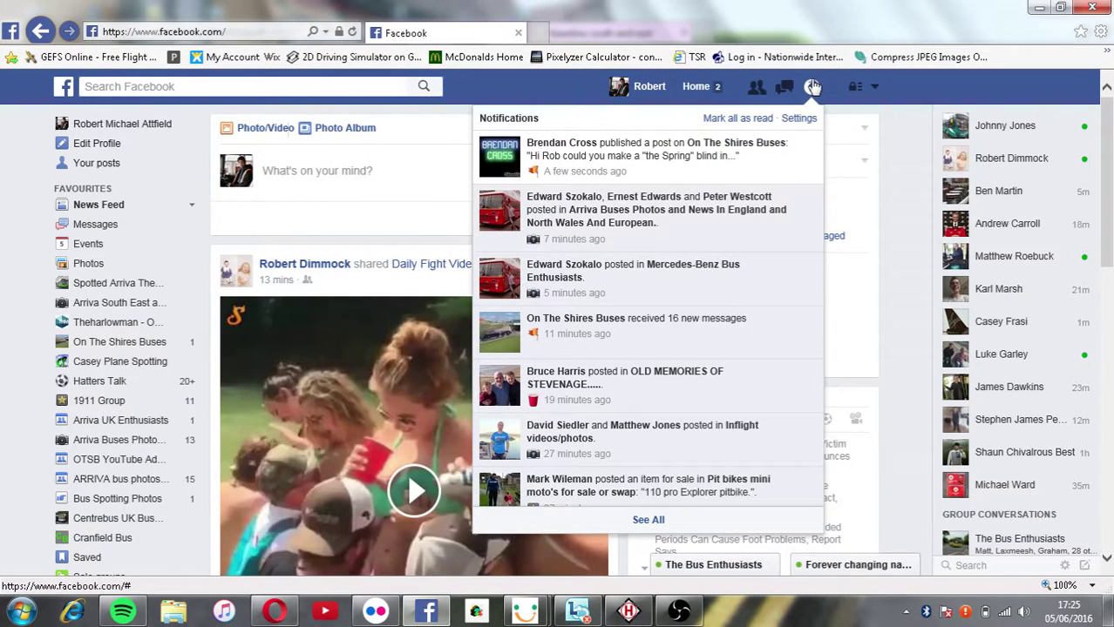
left_click(813, 87)
Switch back to HELEN and complete the Sign 0 page 3 via line as "<> Sundon Park".
left_click(629, 611)
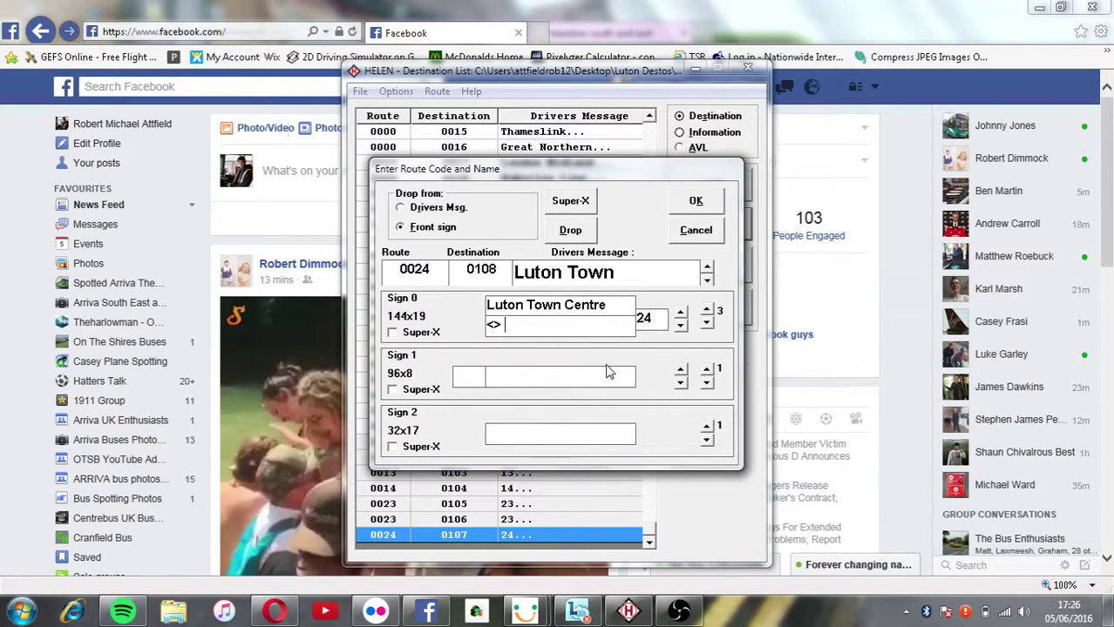
left_click(707, 324)
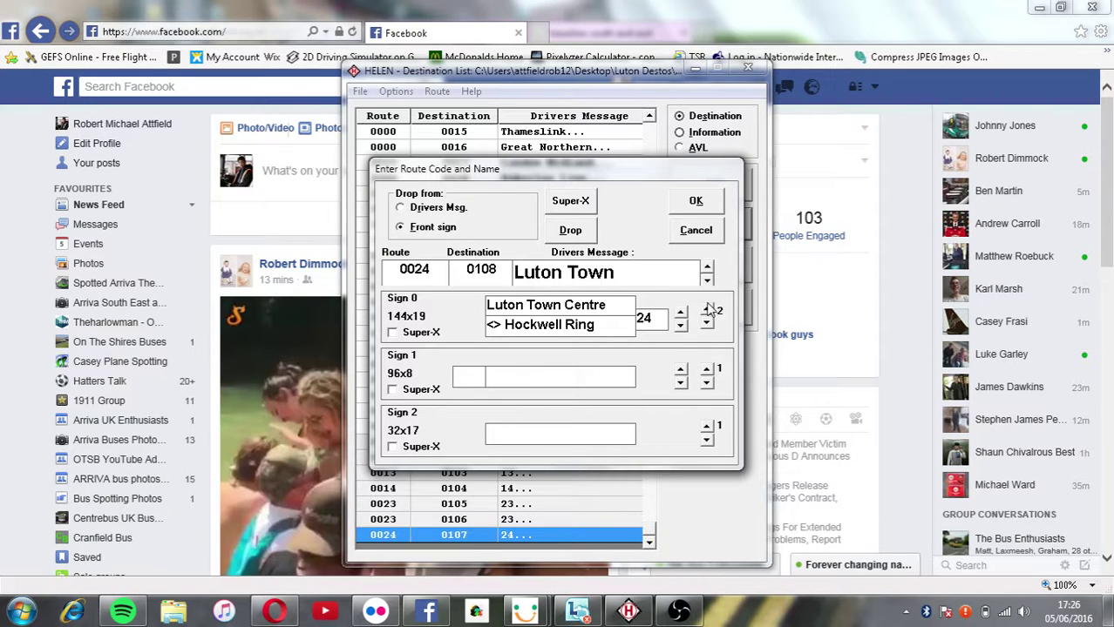
left_click(707, 311)
type("Sundon Park")
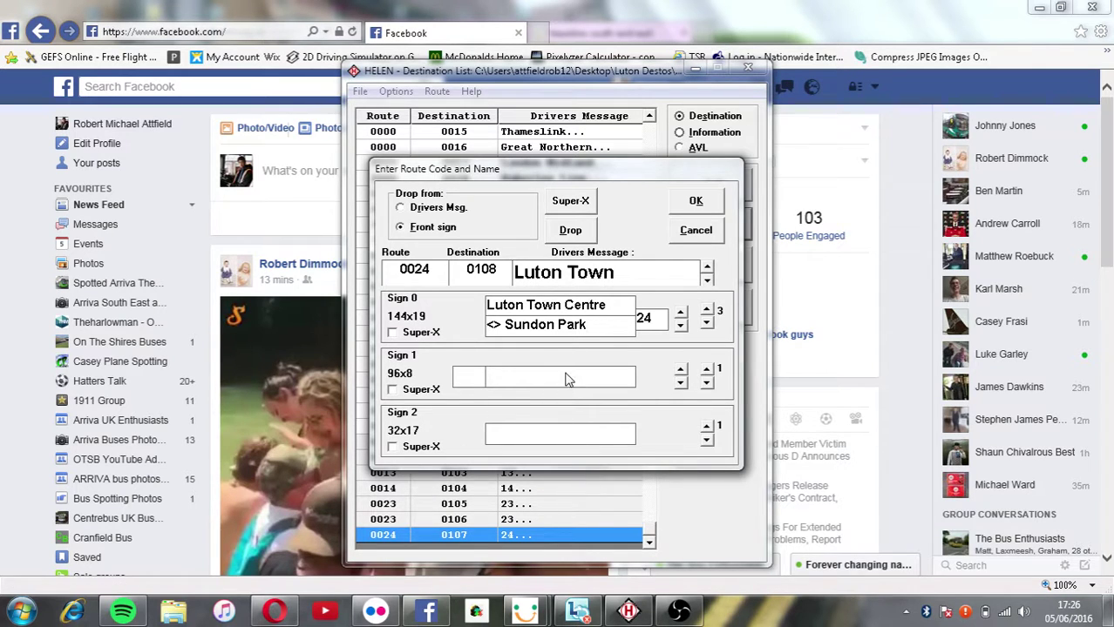
Add Sign 0 page 4 with number 24, "Luton Town Centre" and "<> Marsh Farm".
left_click(707, 311)
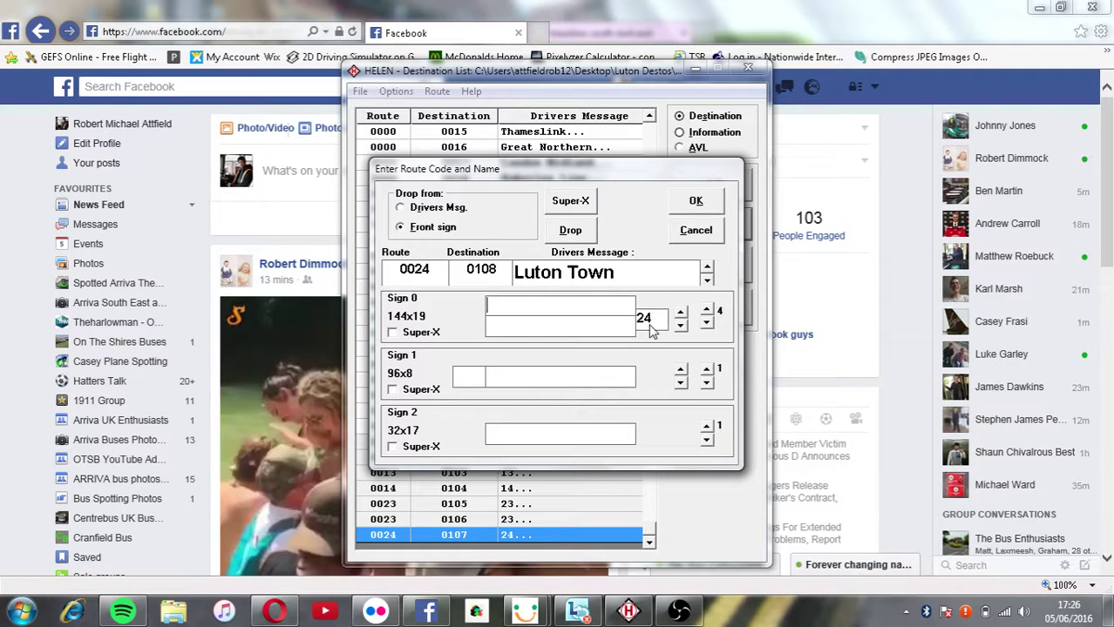
type("Luton Town Centre")
key("Return")
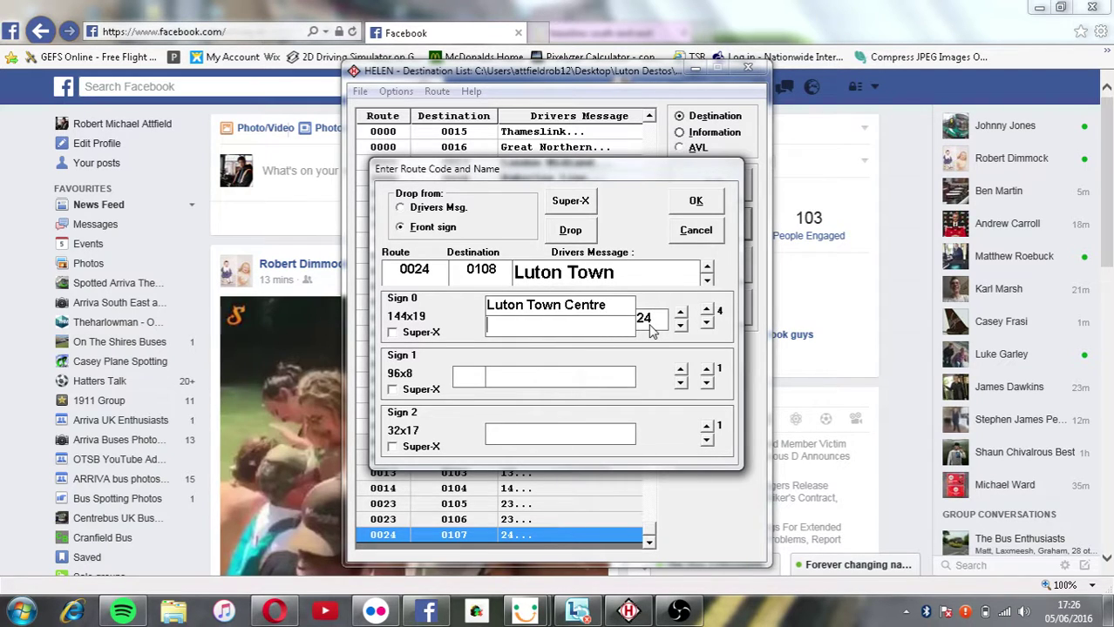
type("<> Marsh Farm")
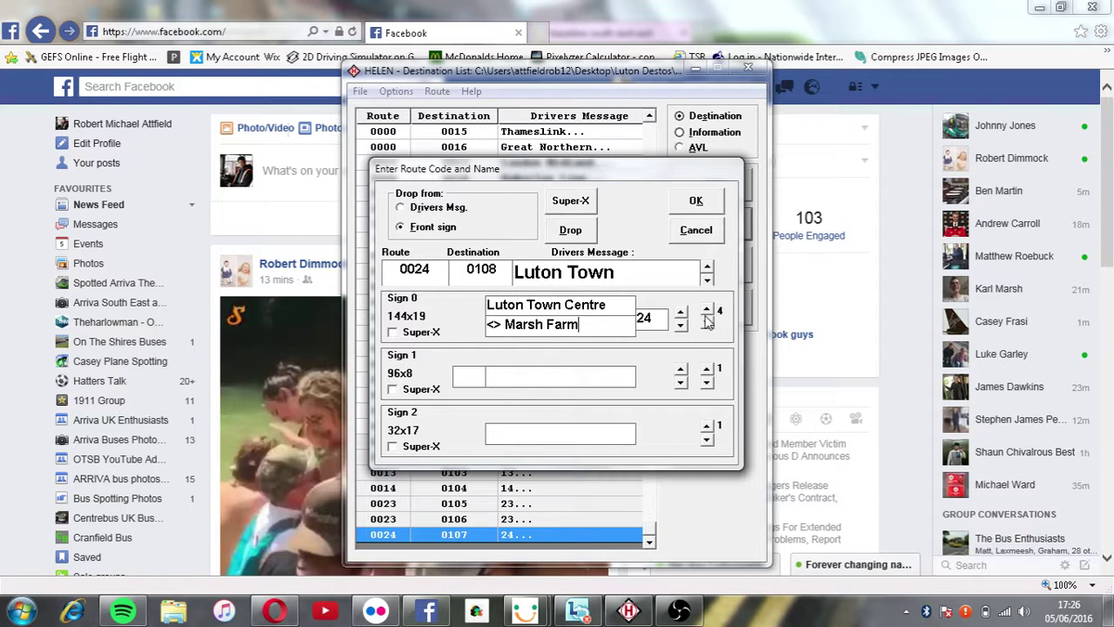
Add Sign 0 page 5 with number 24 and "Luton Town Centre", starting its via line with "<>".
left_click(706, 311)
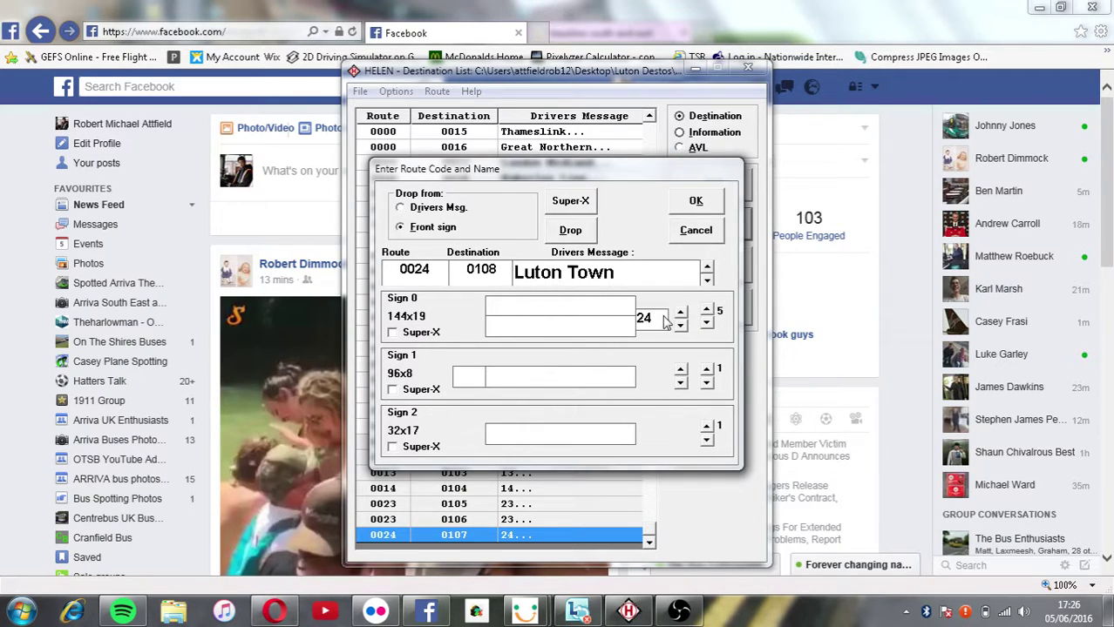
type("Luton Town Centre")
type("<>")
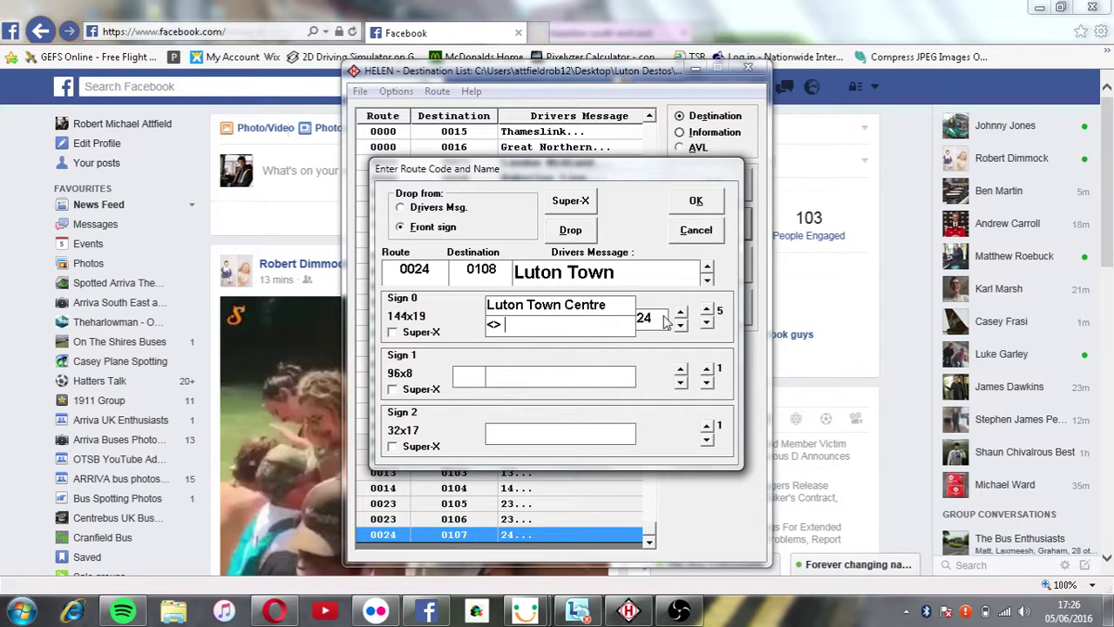
type("Bra")
key("BackSpace")
key("BackSpace")
key("BackSpace")
Skip forward through several tracks in Spotify.
mouse_move(122, 610)
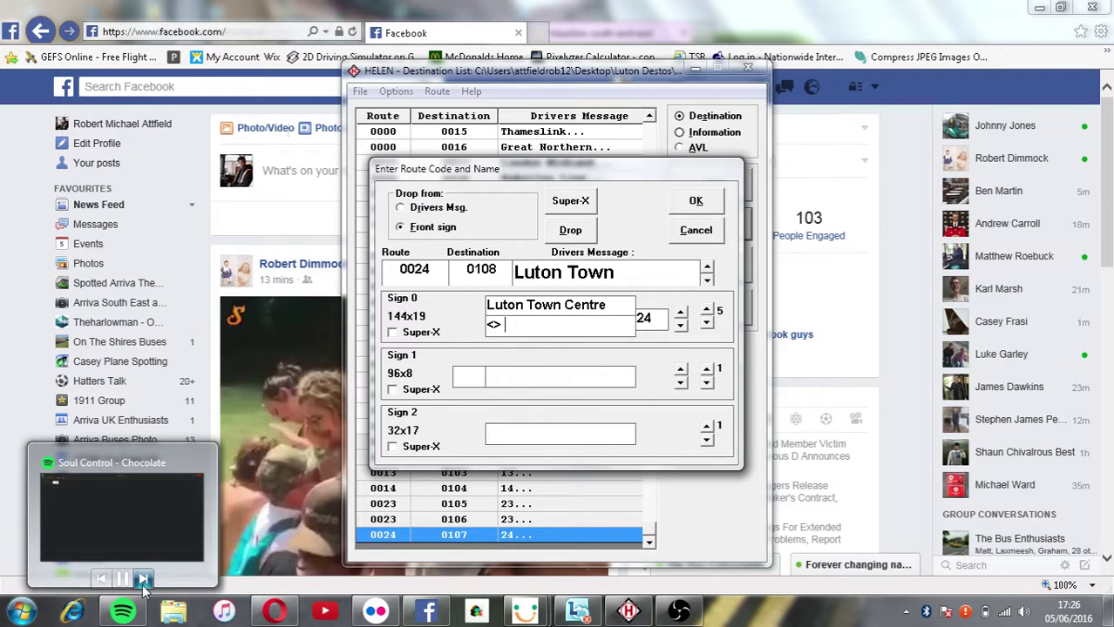
left_click(143, 580)
left_click(143, 580)
left_click(143, 579)
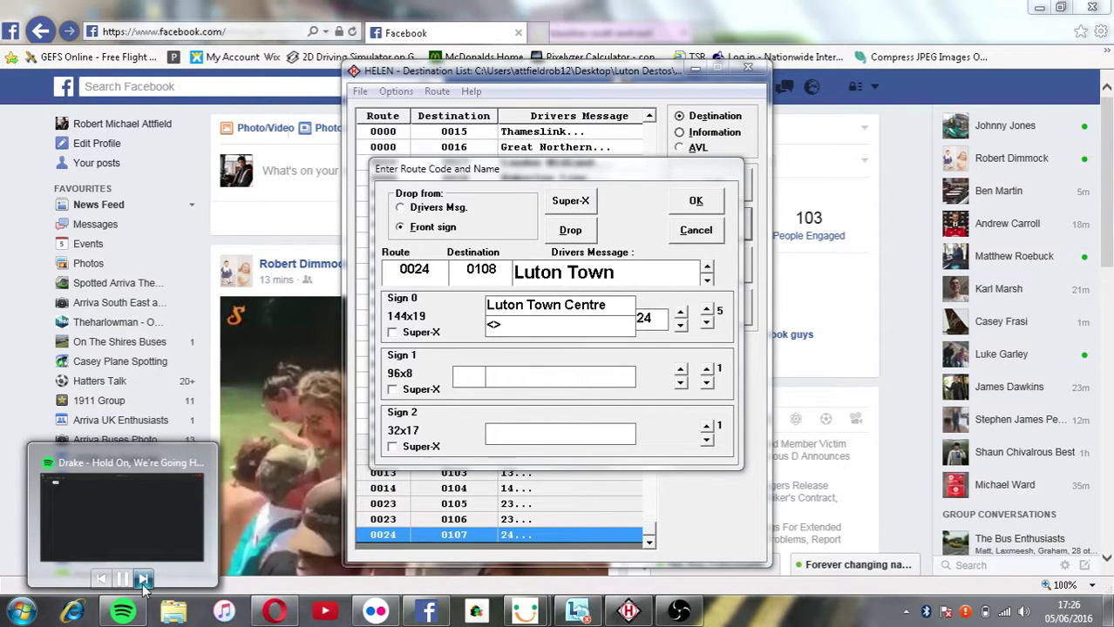
left_click(143, 580)
left_click(143, 580)
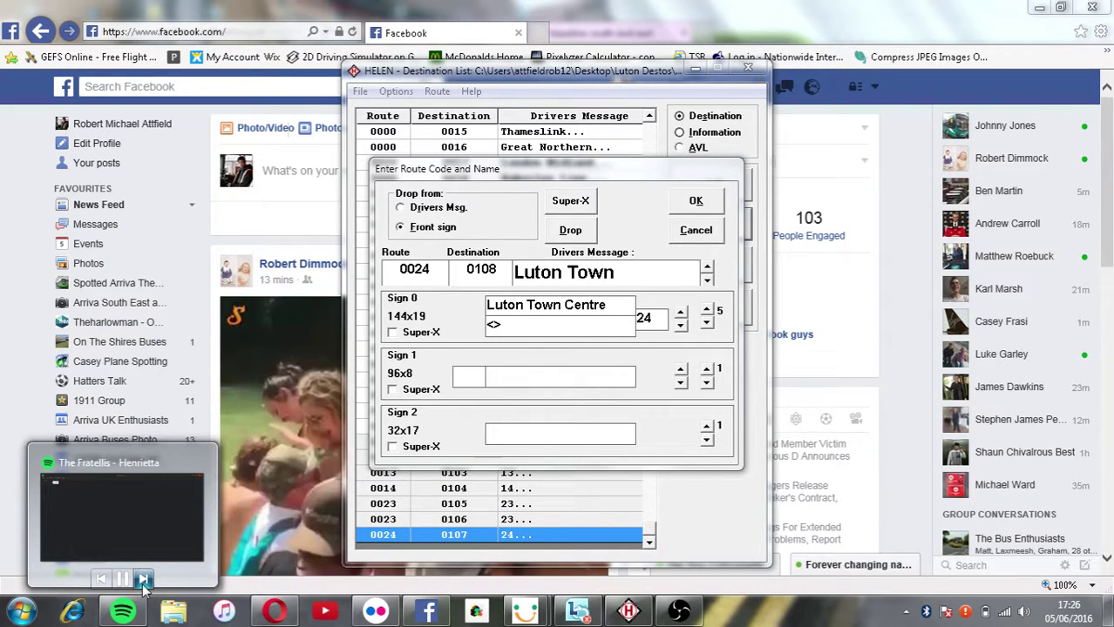
left_click(143, 579)
left_click(143, 580)
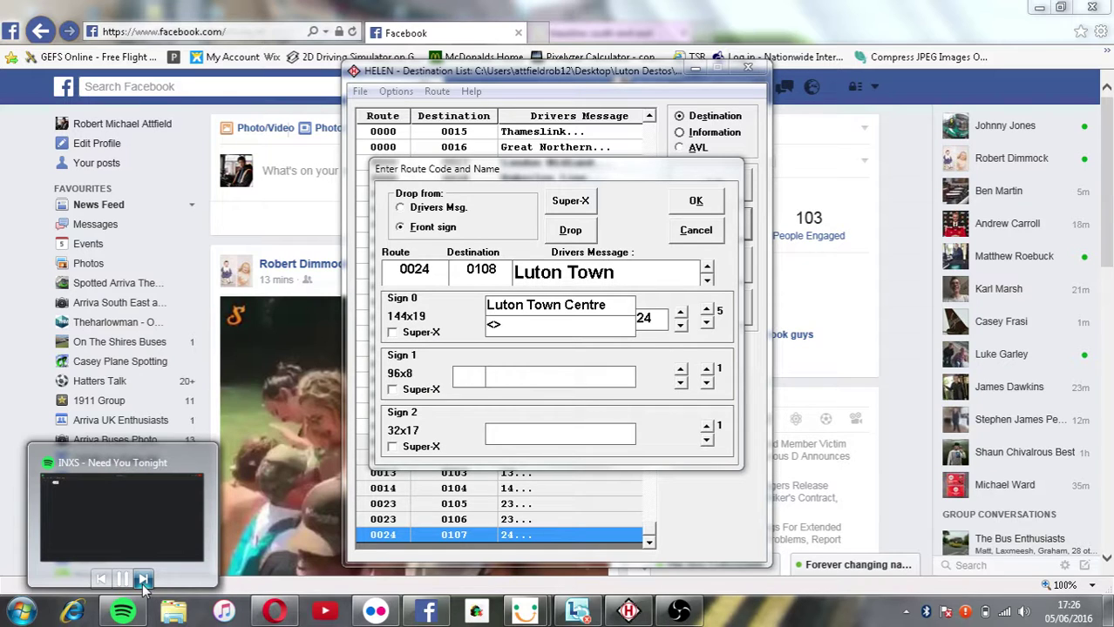
left_click(143, 579)
left_click(143, 579)
left_click(143, 580)
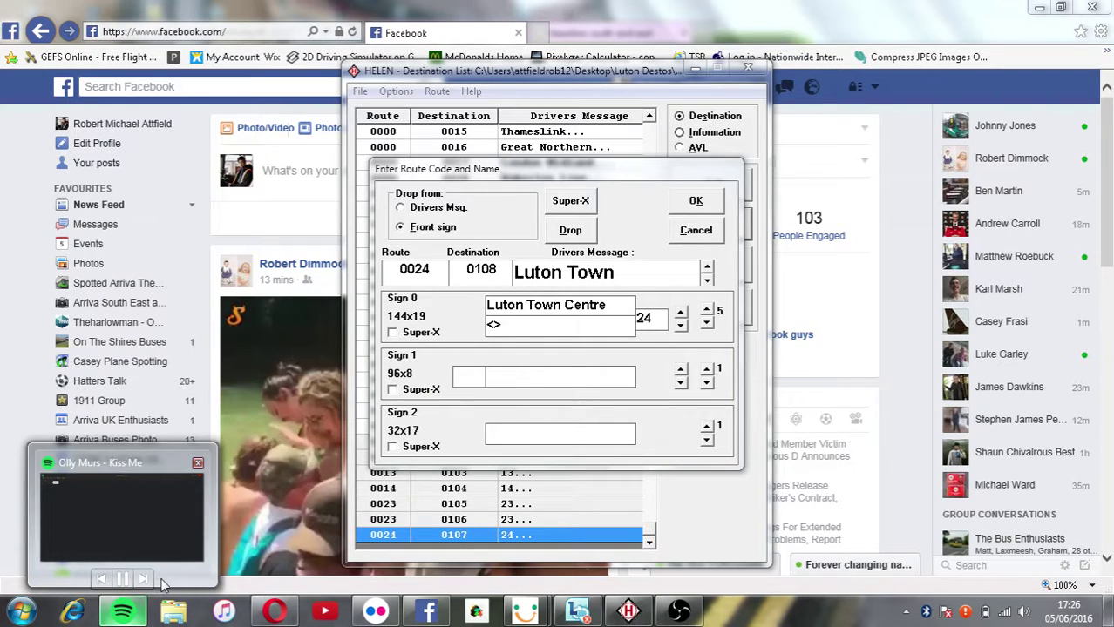
Open Spotify and play a Keane song from the ALL SONGS playlist.
left_click(161, 583)
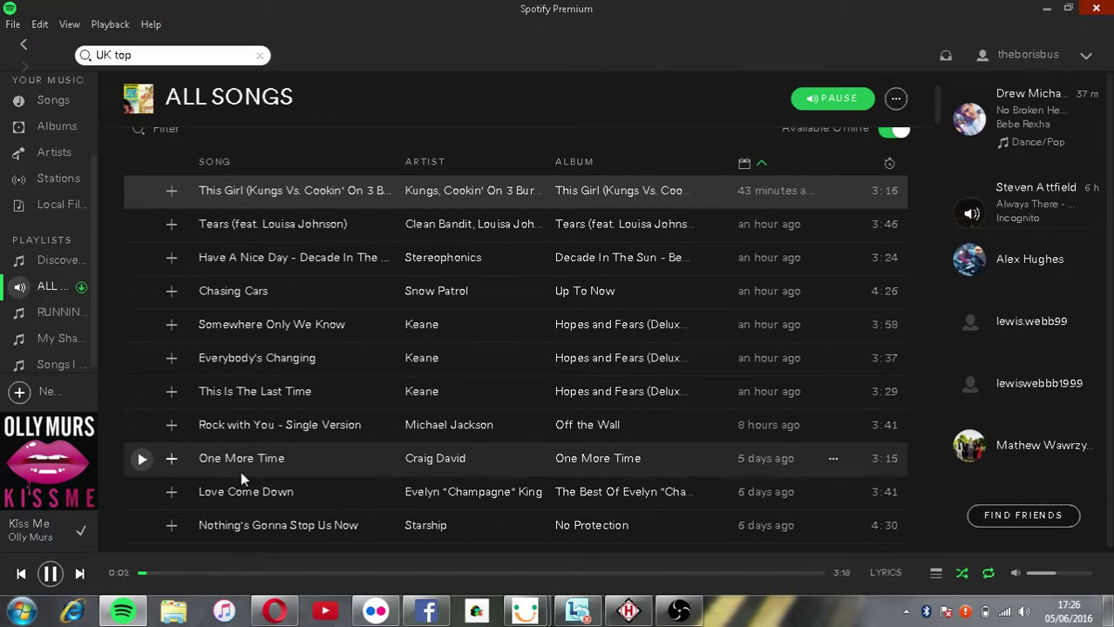
scroll(203, 354, "up", 3)
scroll(185, 325, "down", 1)
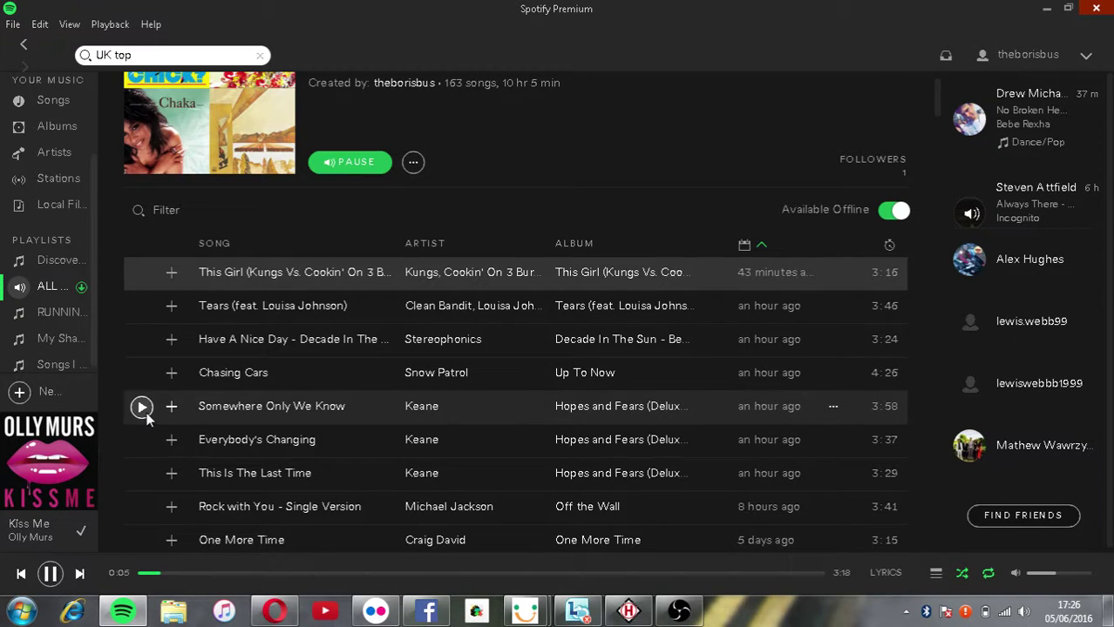
left_click(142, 440)
left_click(142, 473)
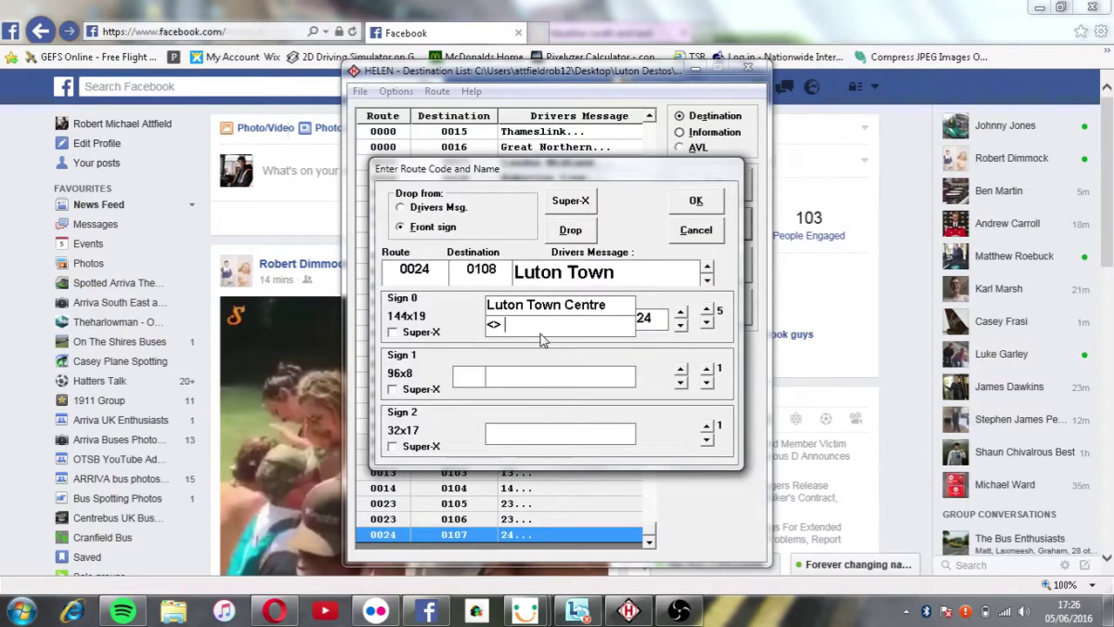
Review Sign 0 page 4 in HELEN and return to the unfinished via line on page 5.
left_click(707, 325)
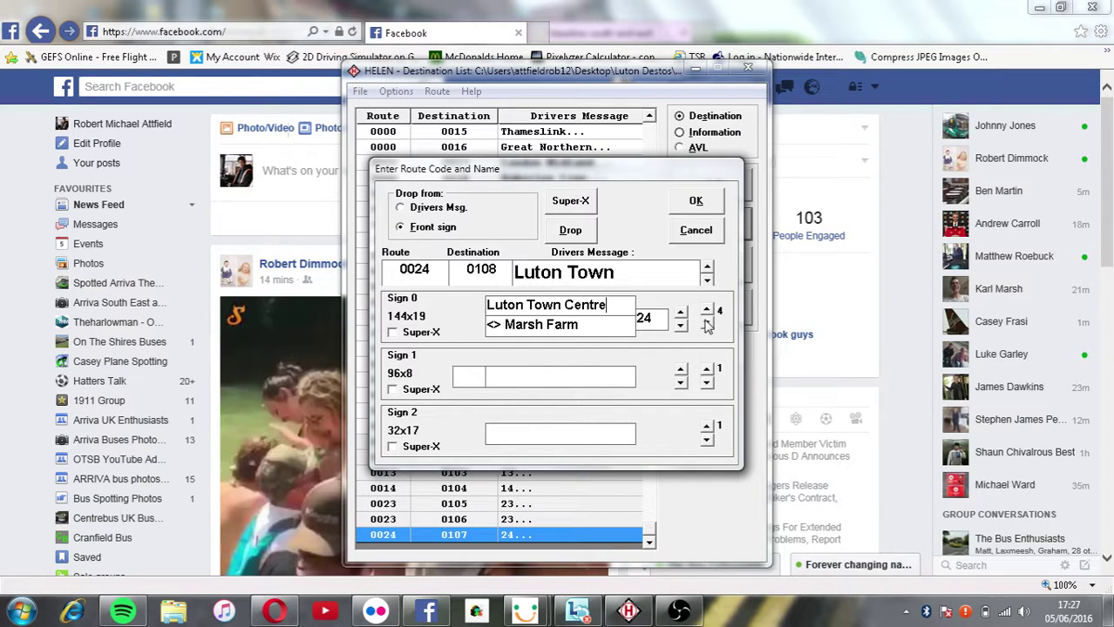
left_click(707, 311)
left_click(556, 331)
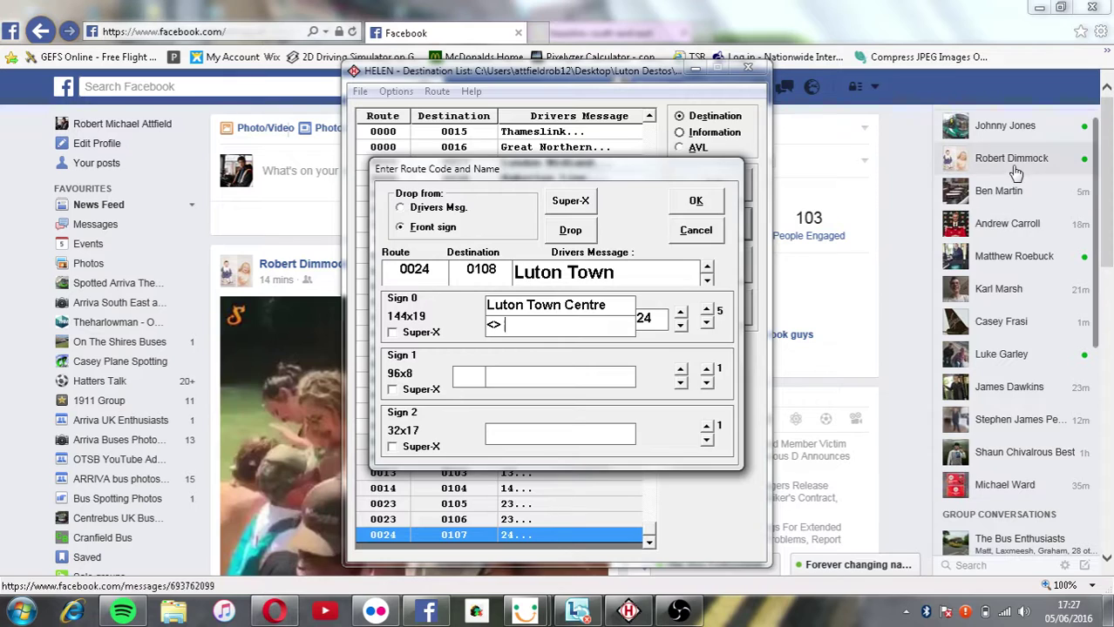
Send the chat message "u want to watch again" to a Facebook friend and minimise the conversation.
left_click(959, 158)
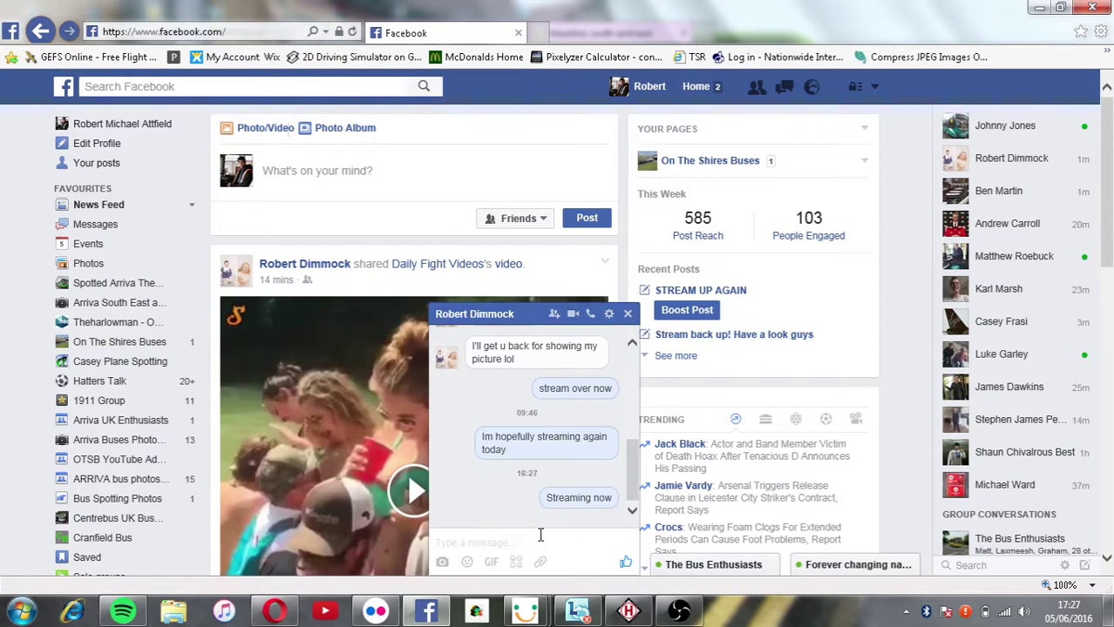
type("u ")
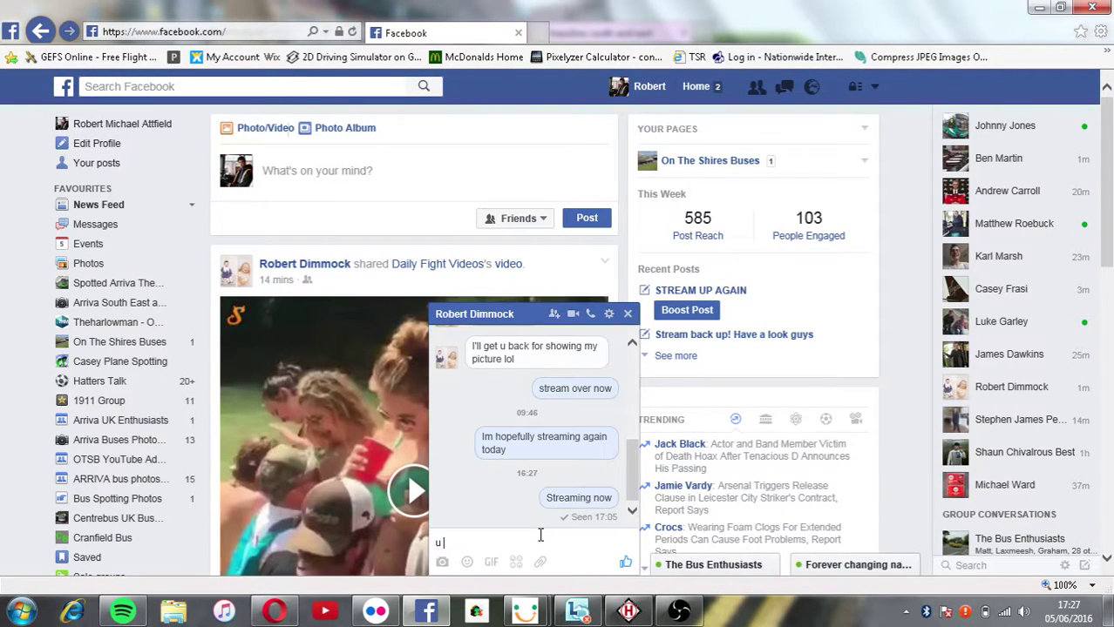
type("want to watch again")
key("Return")
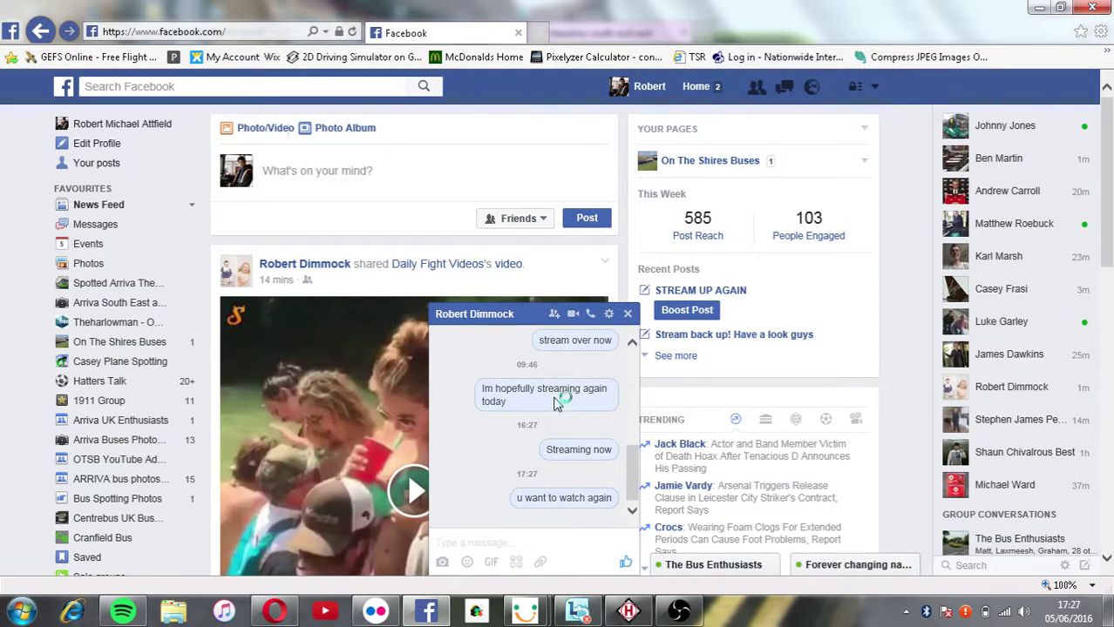
left_click(521, 319)
Switch back to HELEN and complete the Sign 0 page 5 via line as "<> Barnfield College".
left_click(628, 611)
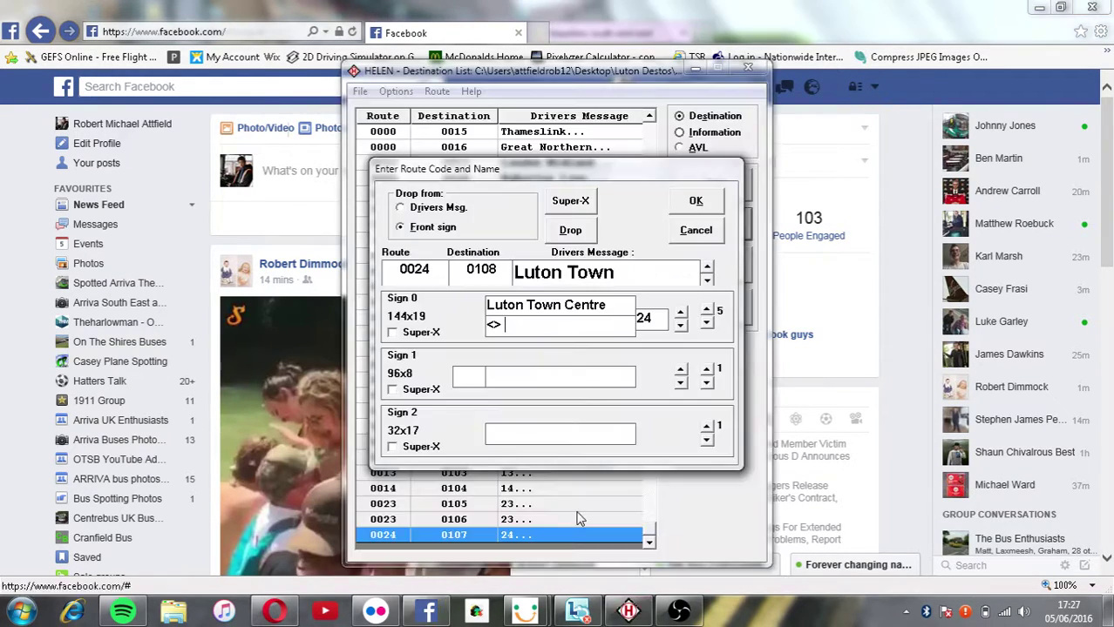
left_click(706, 323)
left_click(706, 311)
type("Barnfield College")
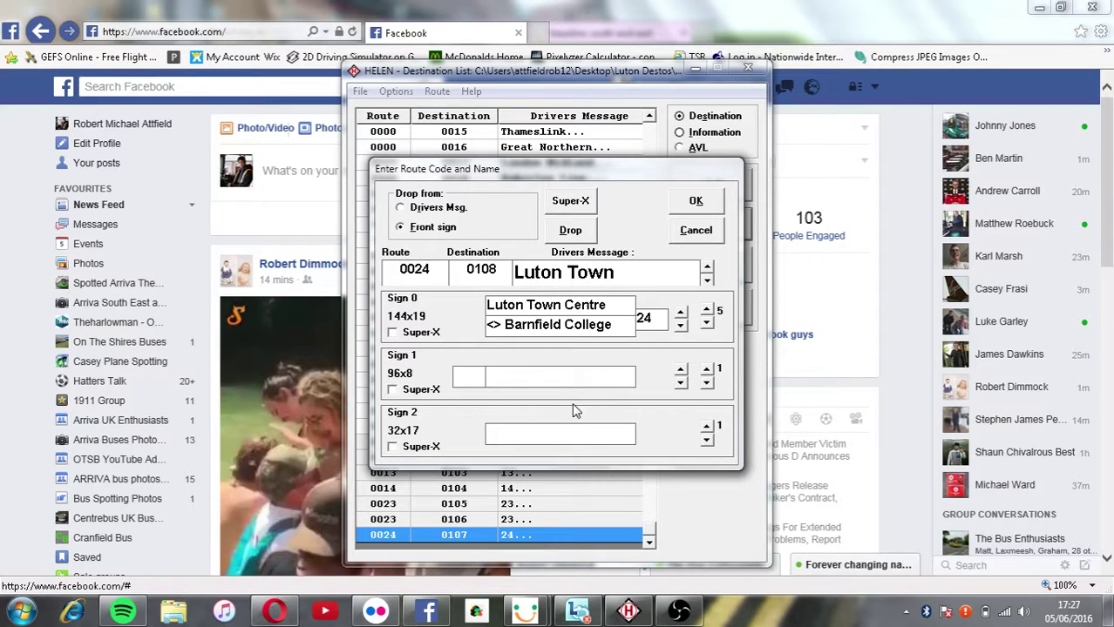
Add Sign 0 page 6 with number 24, "Luton Town Centre" and "<> Sixth Form College".
left_click(706, 311)
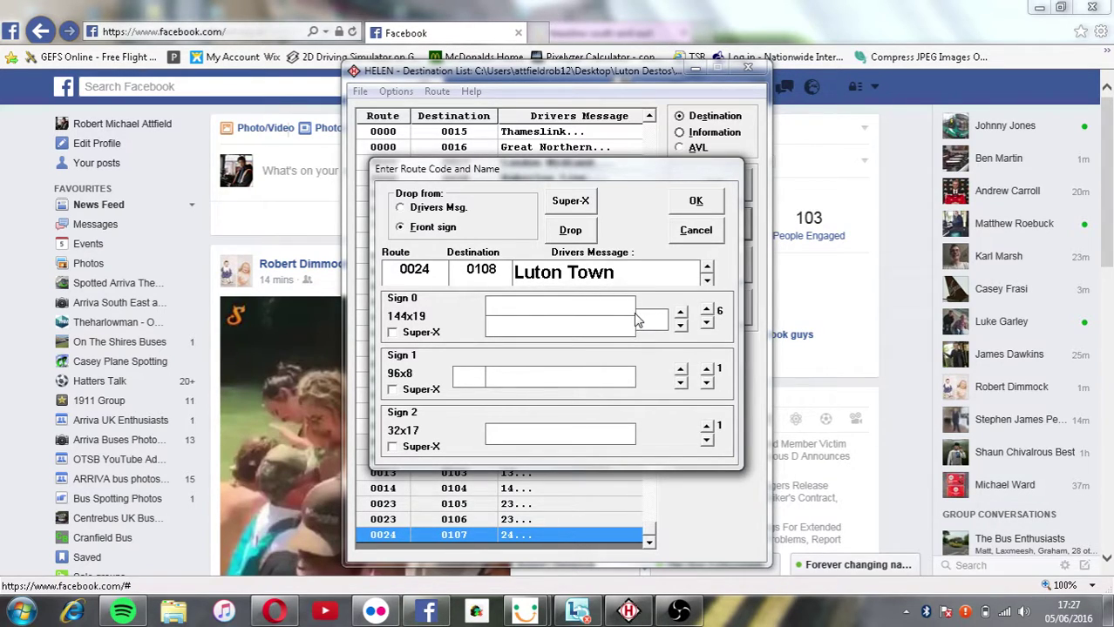
left_click(637, 319)
type("24")
type("Luton Town Centre")
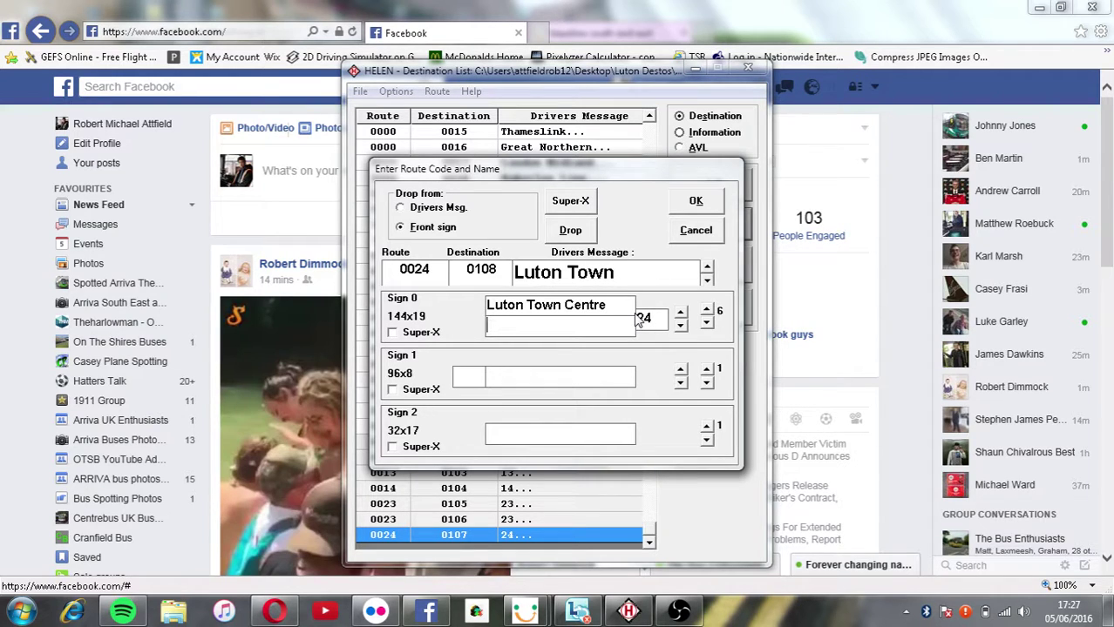
type("<> Sixth ")
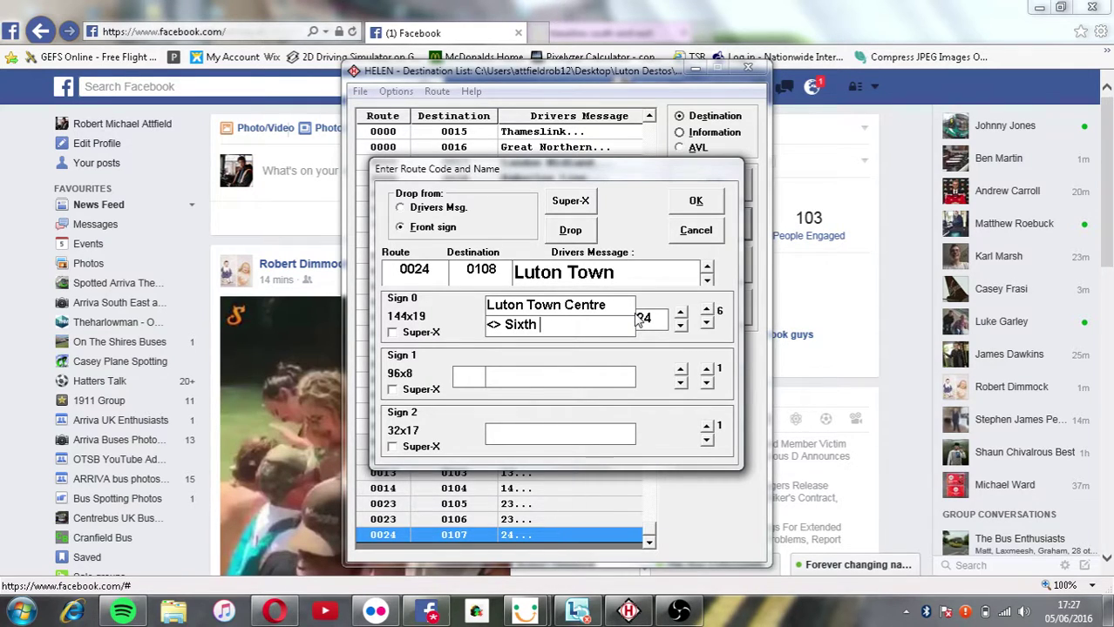
type("Form College")
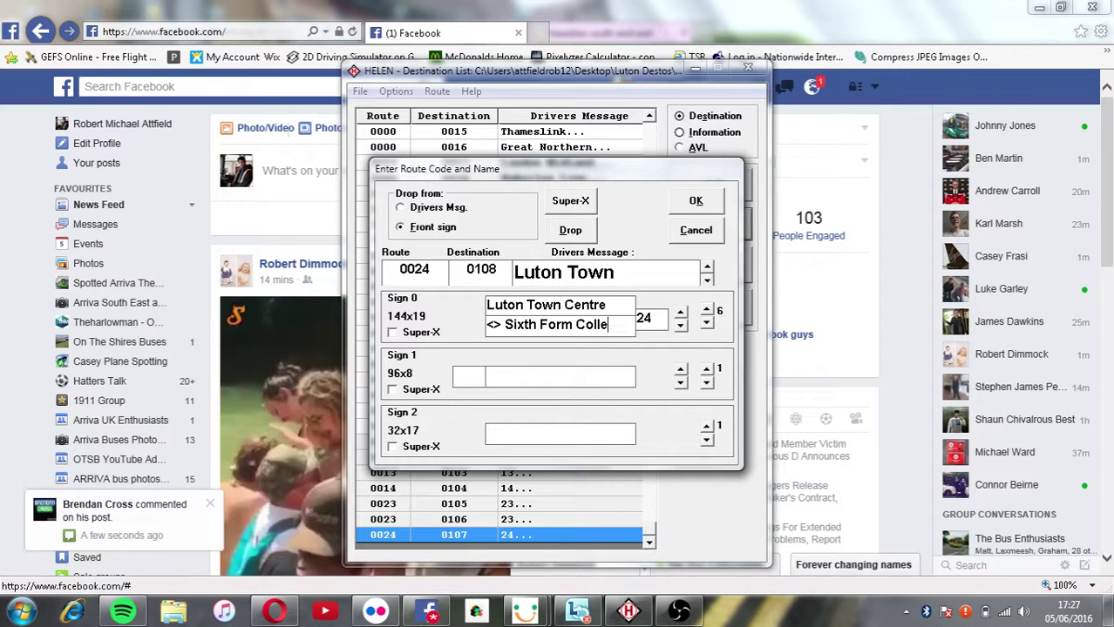
Open the new comment on the page's post and reply "ah right. Why dont you check out the YT stream now and have a chat on there :)".
left_click(31, 520)
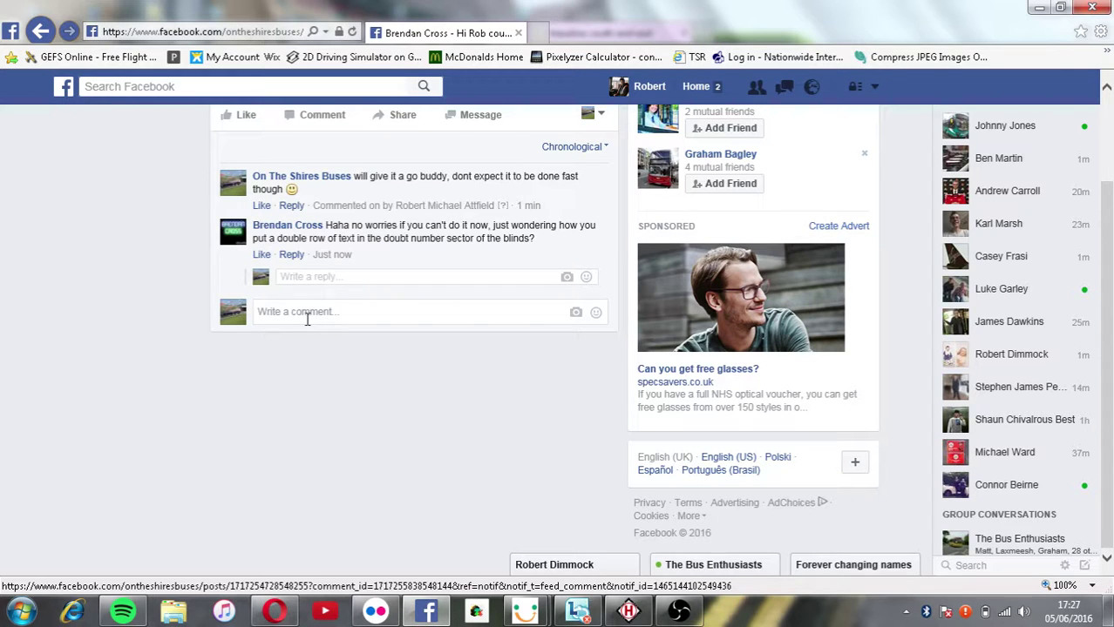
left_click(307, 319)
type("ah right. Why dont you check out the")
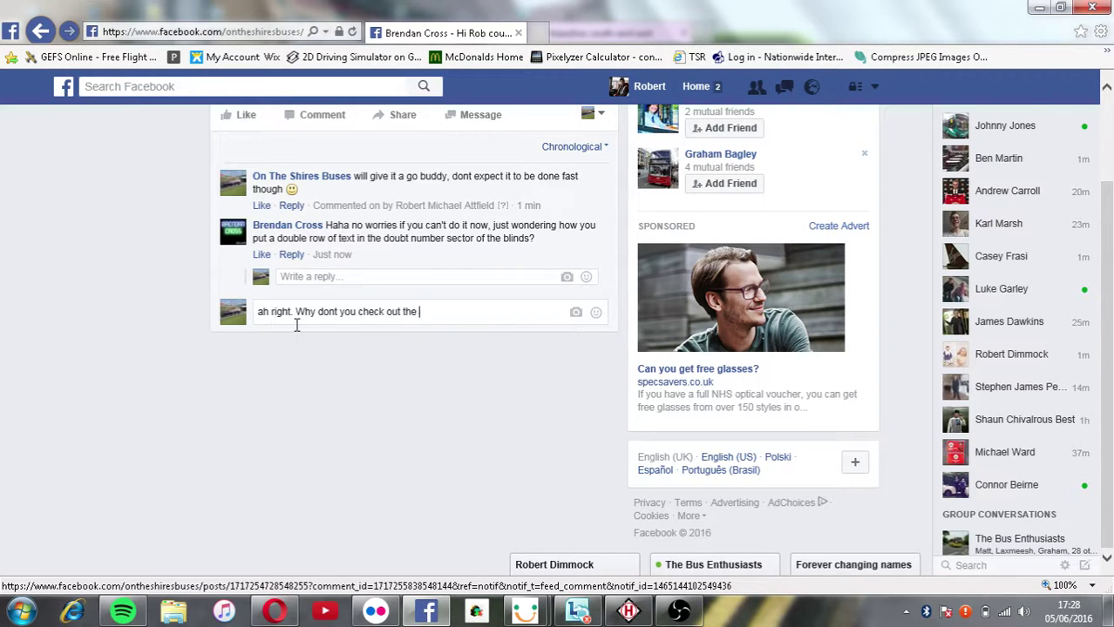
type(" YT stream now and have a ch")
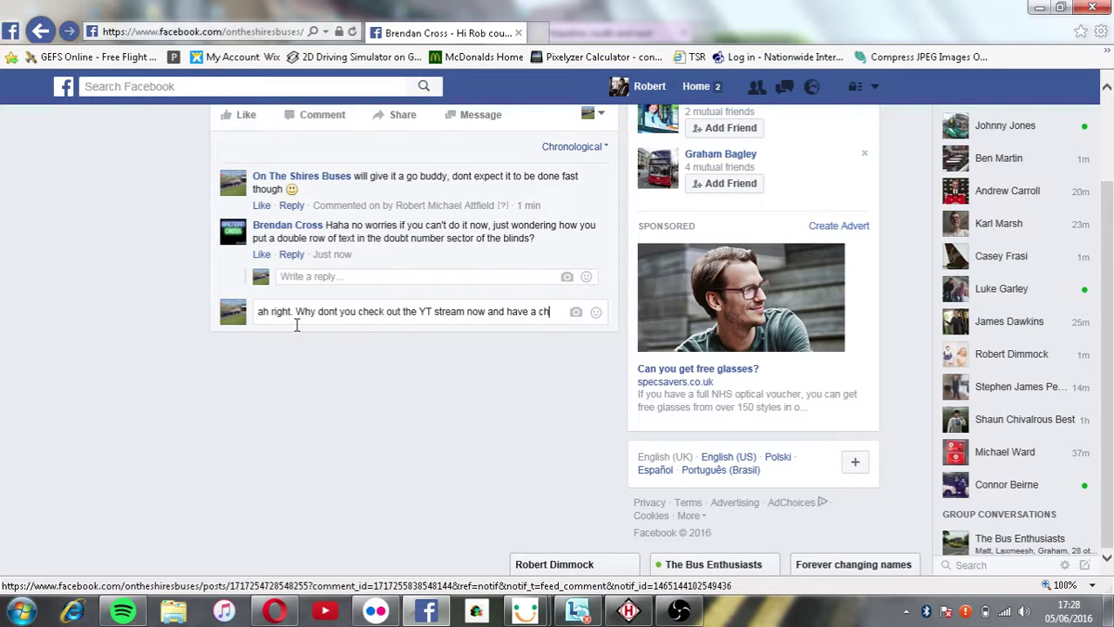
type("at on there :)")
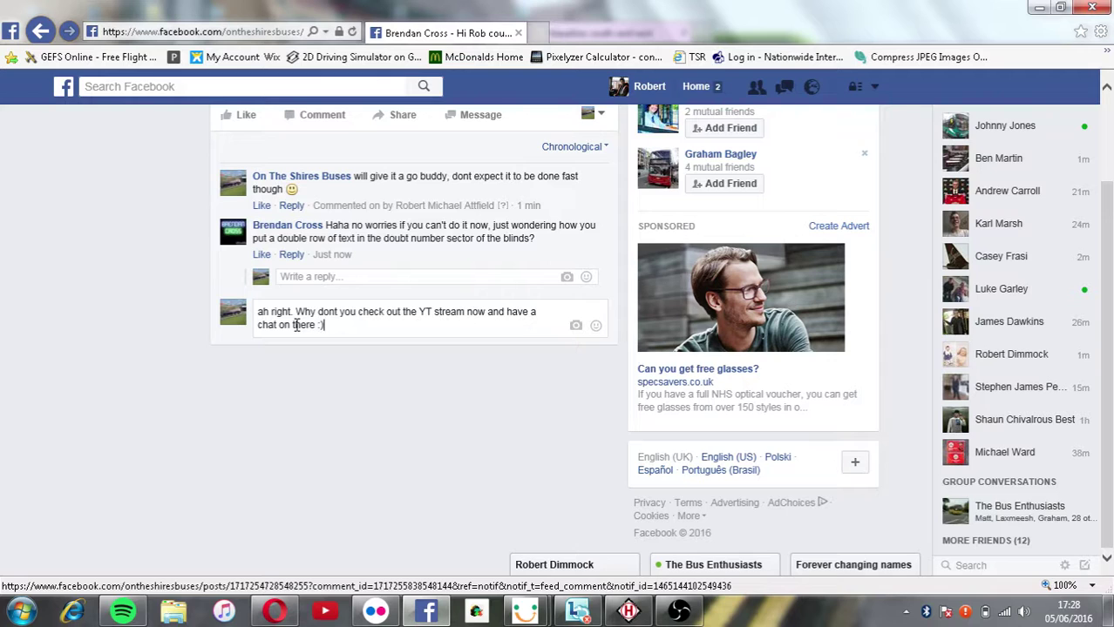
key("Return")
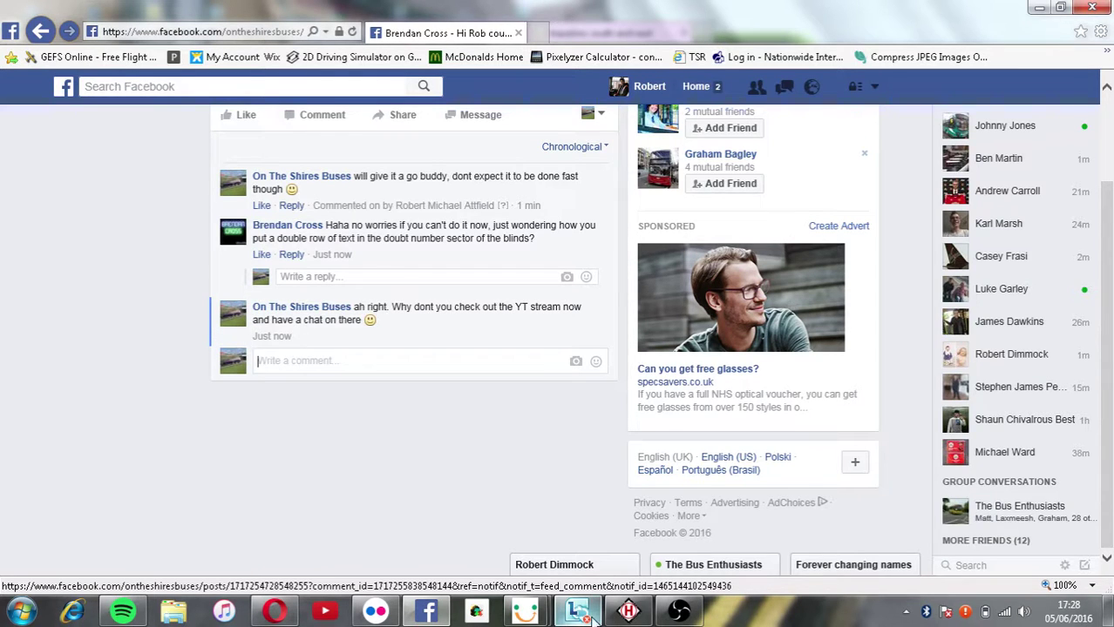
Close the friend's chat conversation and switch back to HELEN.
left_click(577, 565)
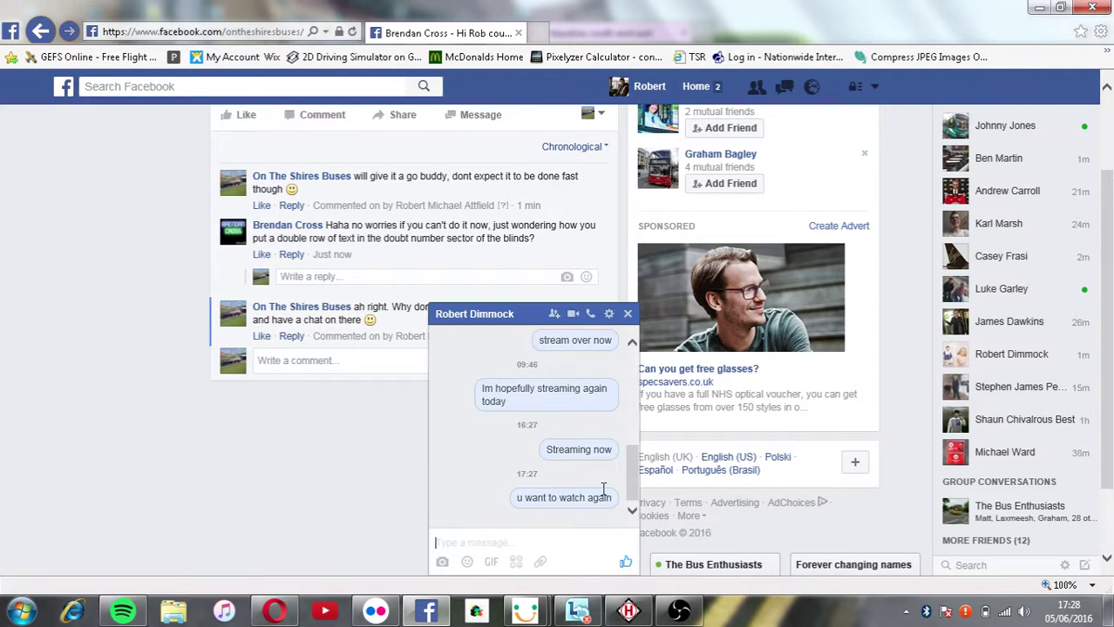
left_click(629, 314)
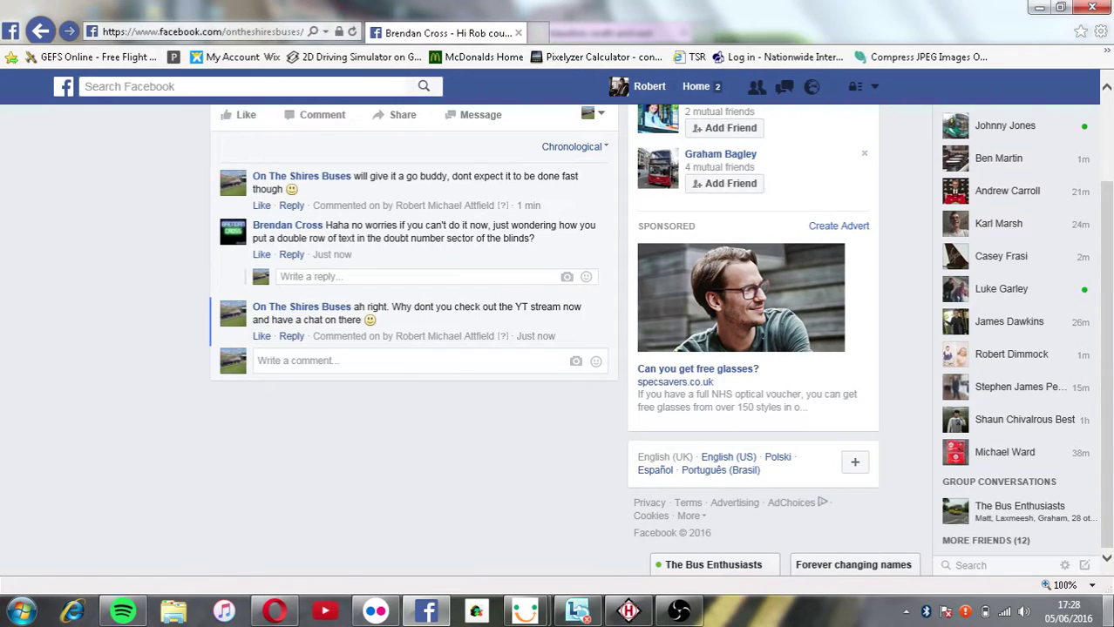
left_click(1107, 613)
left_click(628, 611)
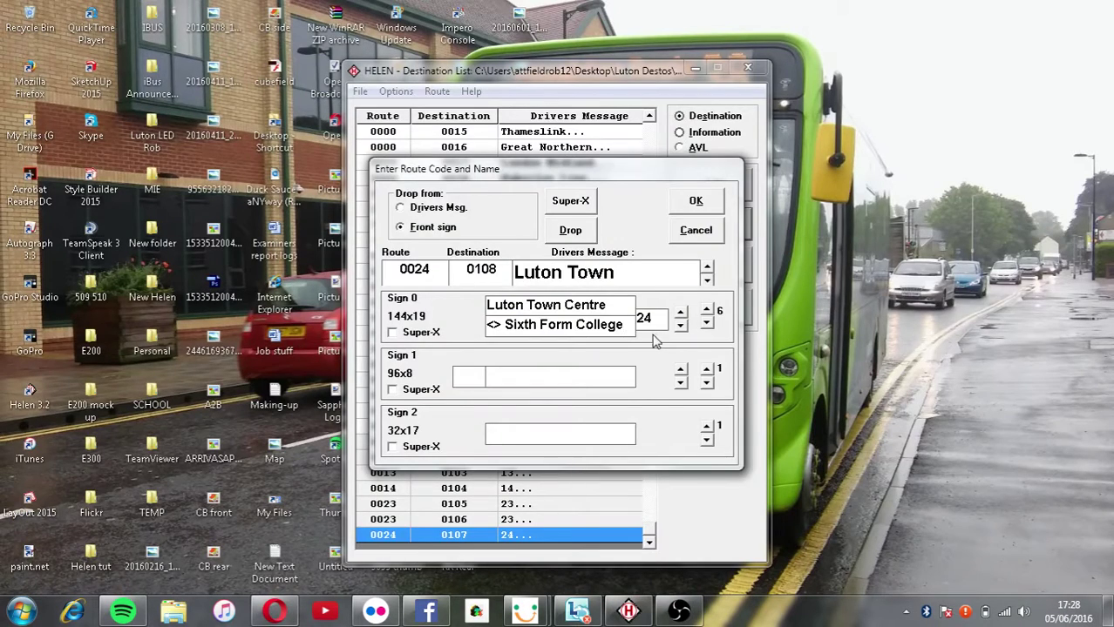
Fill Sign 1 with 24 "Luton Town" on page 1 and 24 "via Marsh Farm" with Super-X enabled on page 2.
left_click(475, 377)
type("24    Luton Town")
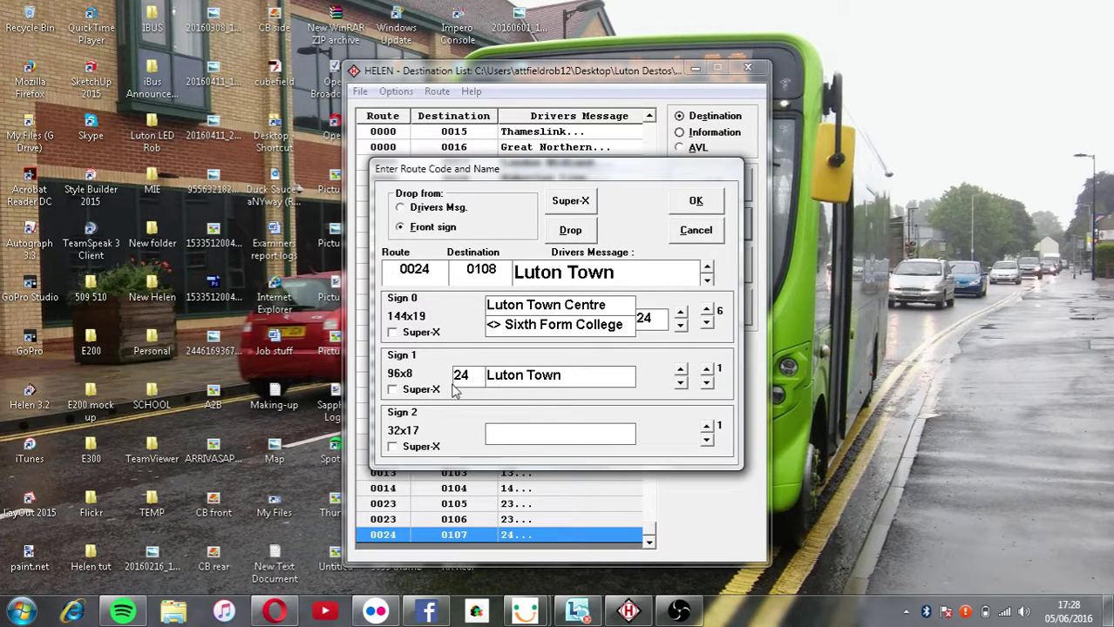
left_click(440, 390)
left_click(706, 369)
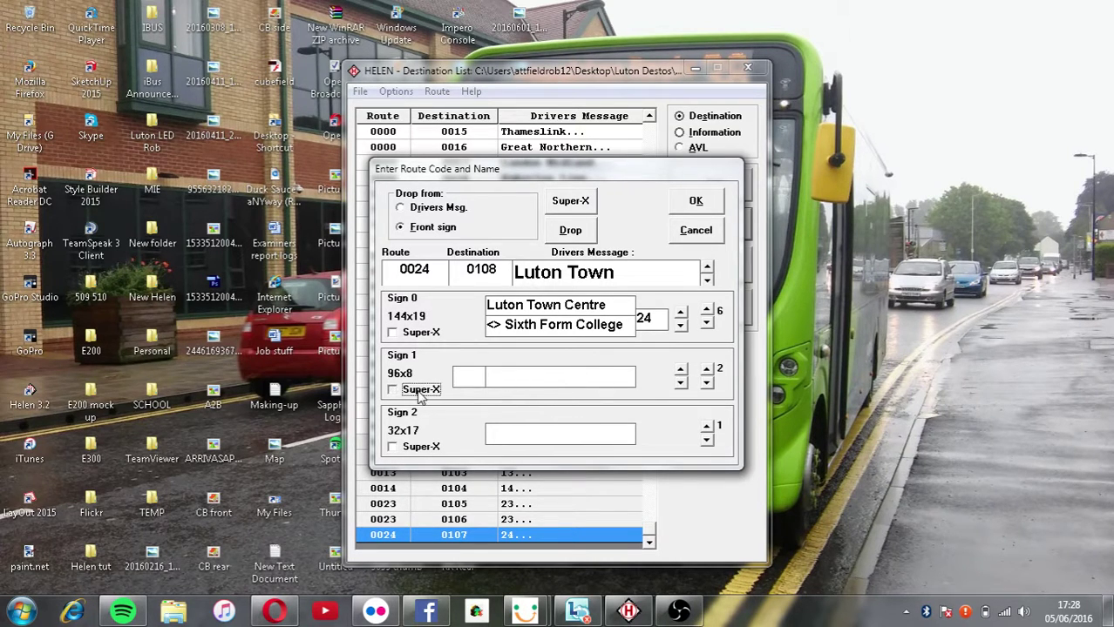
type("24    via Ma")
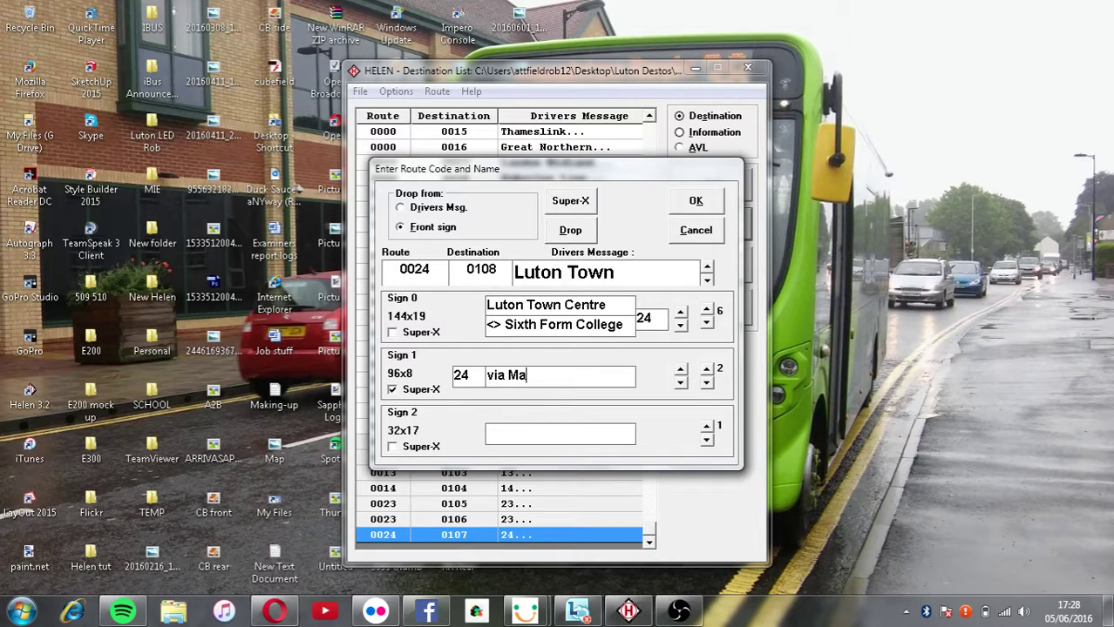
type("rsh Farm")
Set Sign 2 to 24 and accept the route 0024 destination 0108 entry.
key("Tab")
type("24")
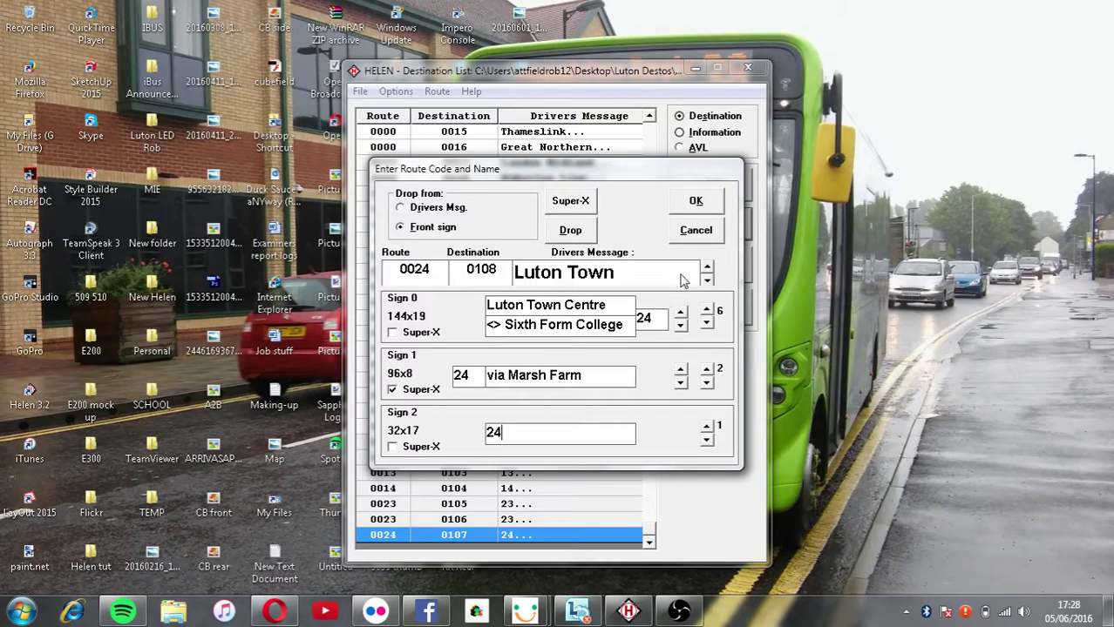
left_click(689, 206)
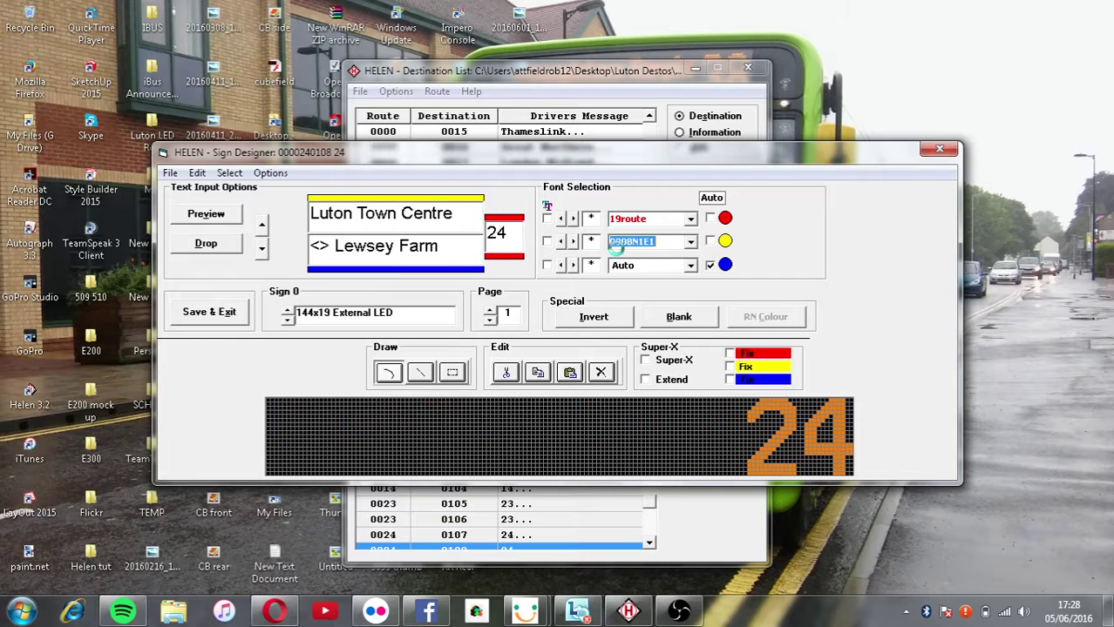
On Sign 0 page 1, set the destination line's font to 11newer and choose a 07-series font for the Lewsey Farm line.
key("Down")
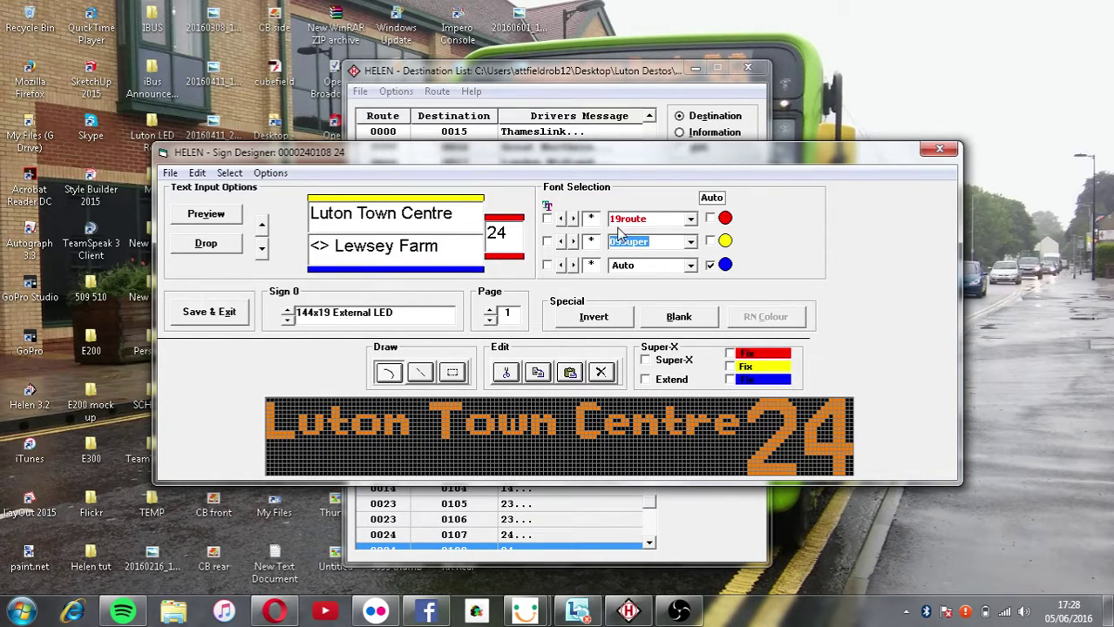
key("Down")
key("Down")
key("Down")
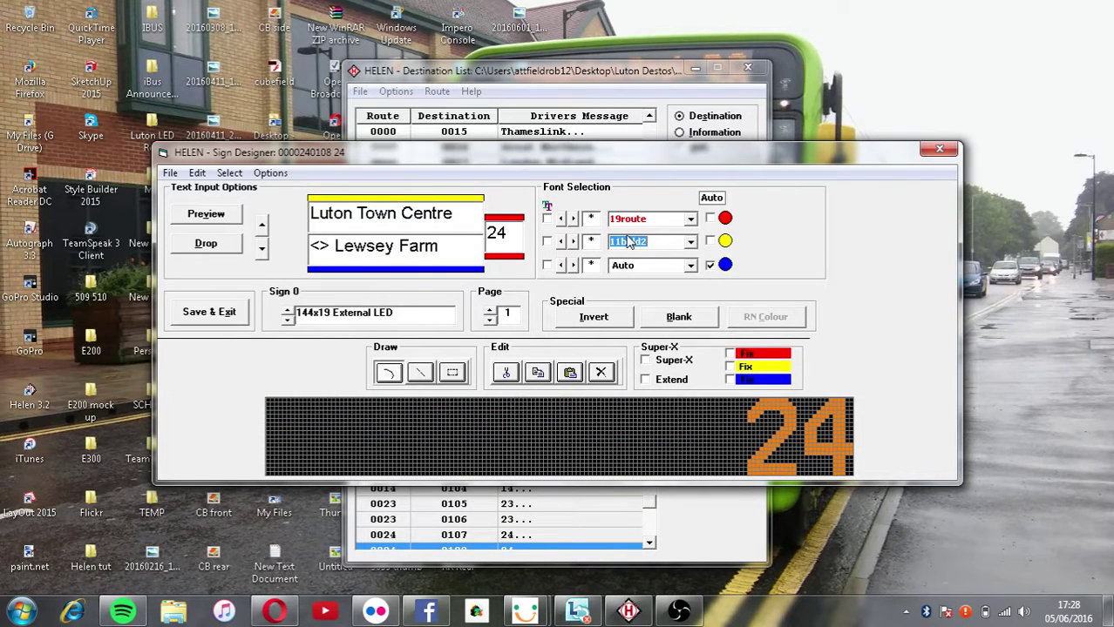
key("Down")
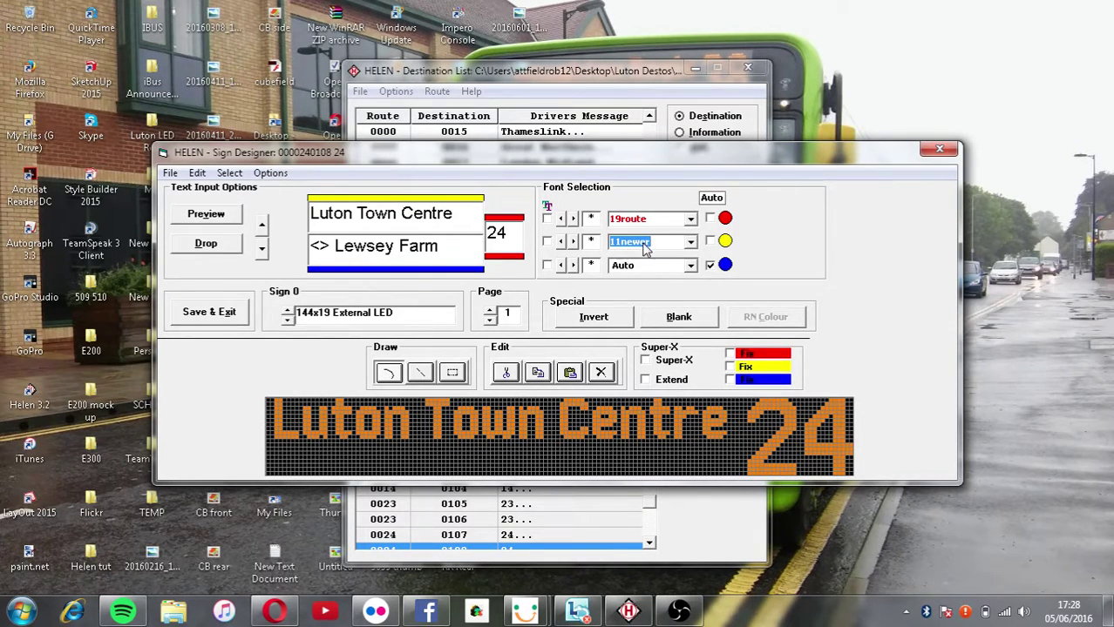
left_click(642, 265)
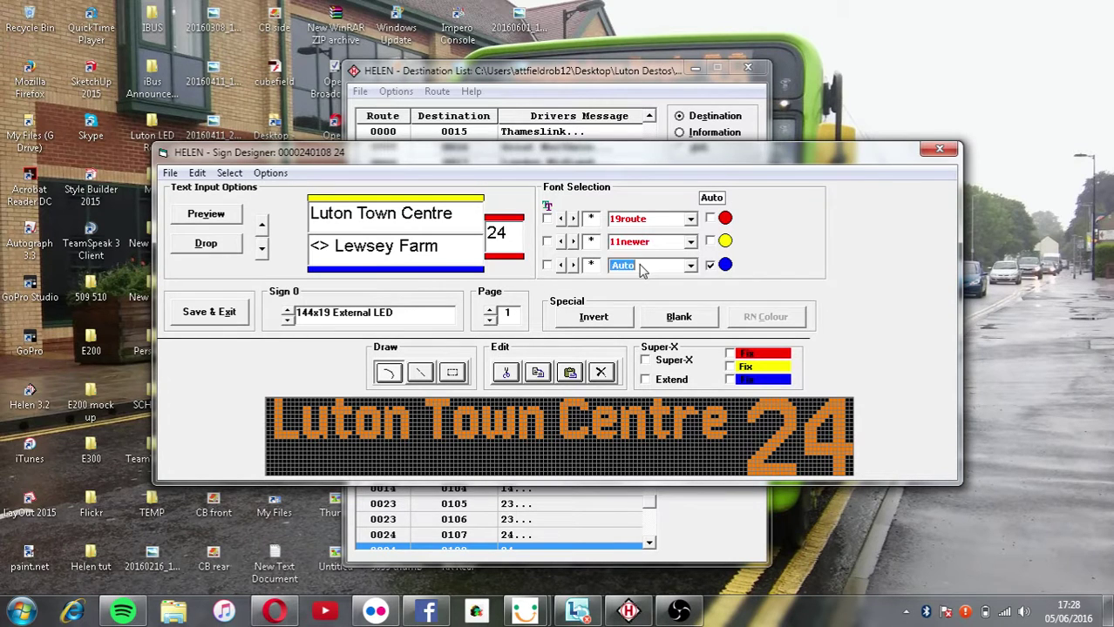
key("Down")
key("Down")
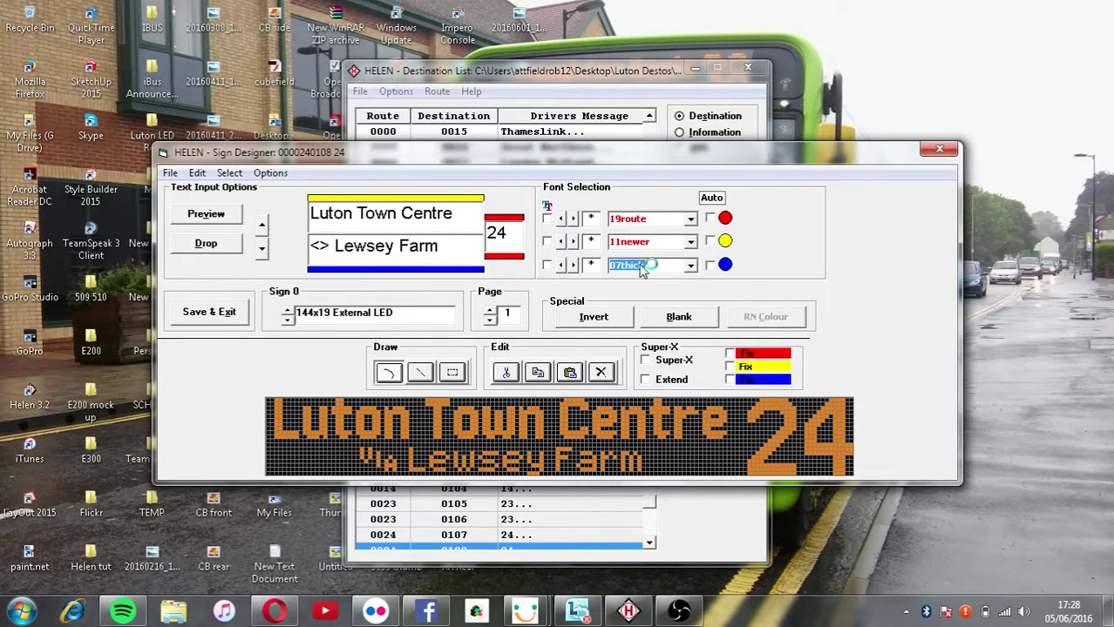
On Sign 0 page 2, set the number to 19route and the destination to 11newer, and choose a fixed font for the Hockwell Ring line.
left_click(490, 310)
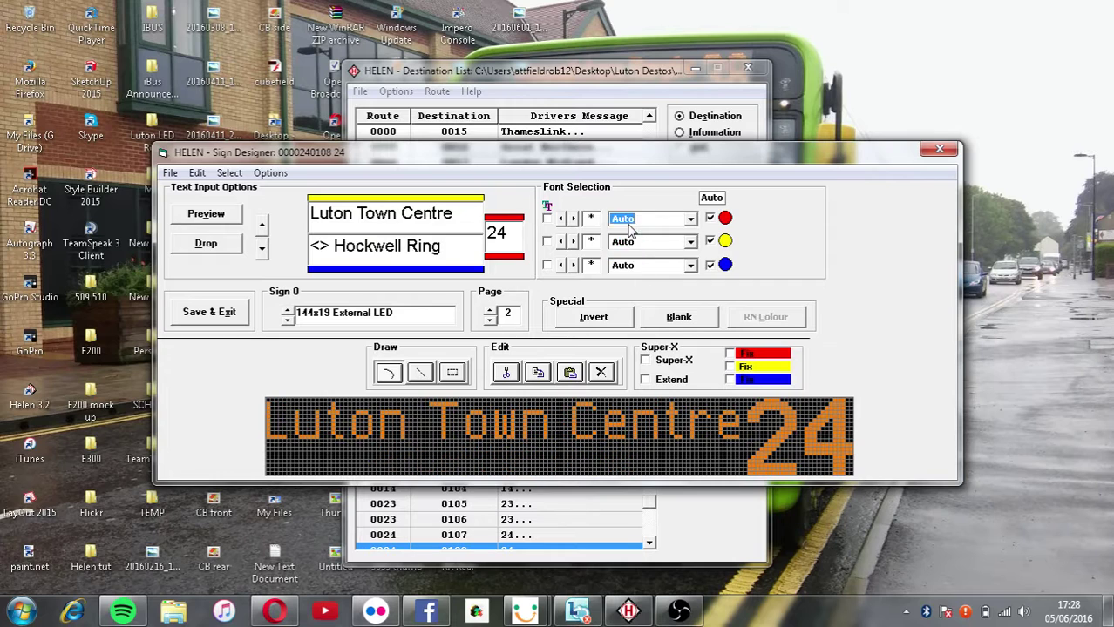
key("Down")
left_click(635, 242)
key("Down")
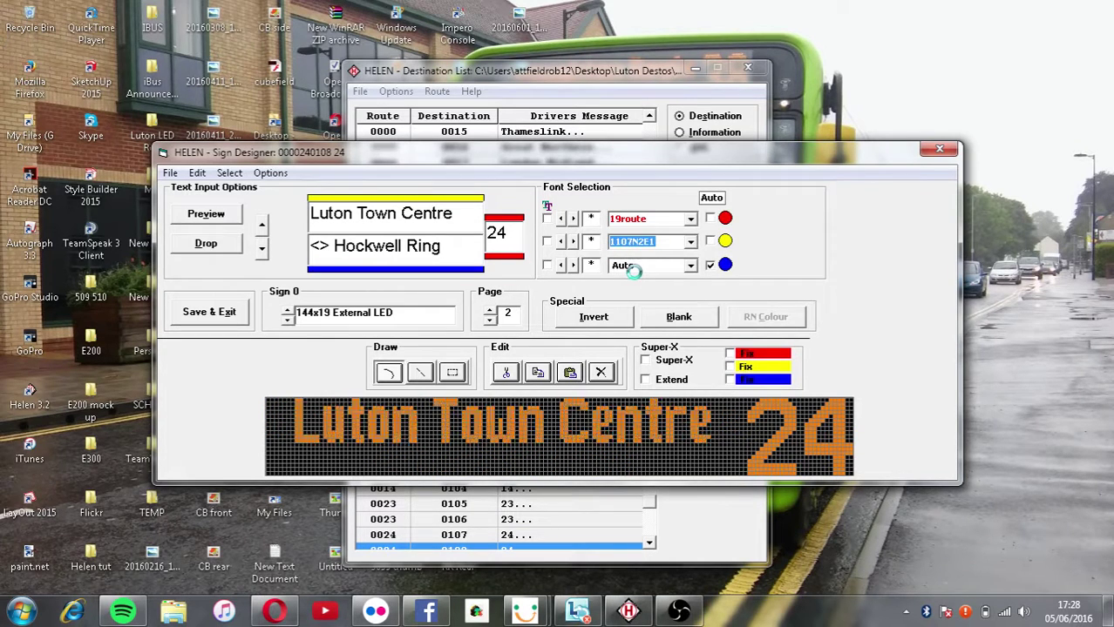
key("Down")
left_click(636, 270)
key("Down")
key("Down")
key("Down")
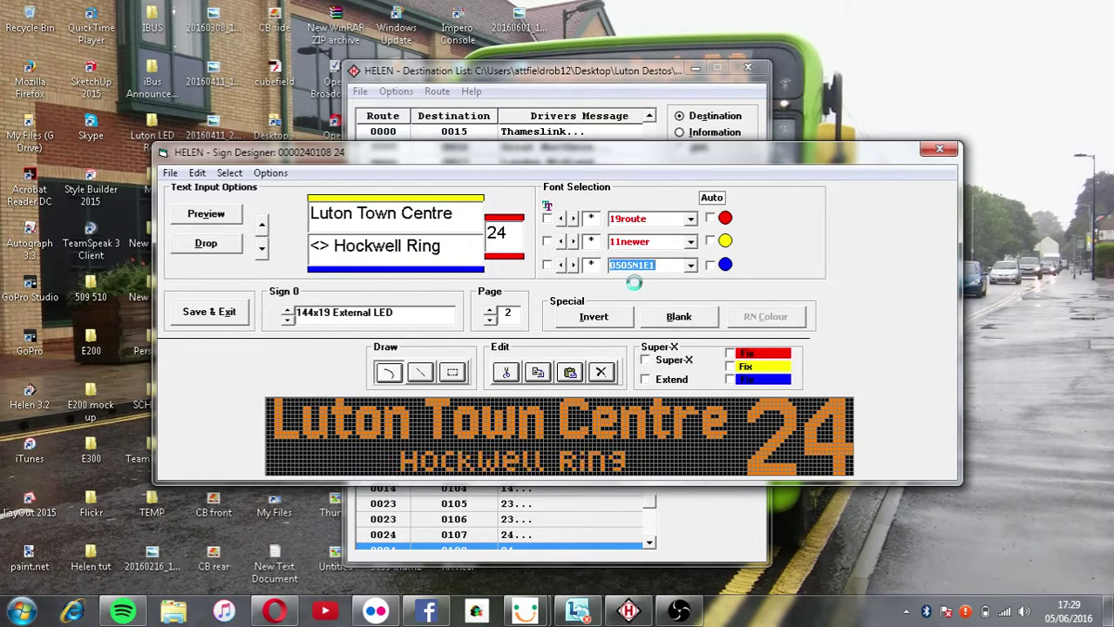
On Sign 0 page 3, set the fonts to 19route for the number, 11newer for the destination and 07thin for the Sundon Park line.
left_click(490, 308)
left_click(631, 220)
key("Down")
key("Down")
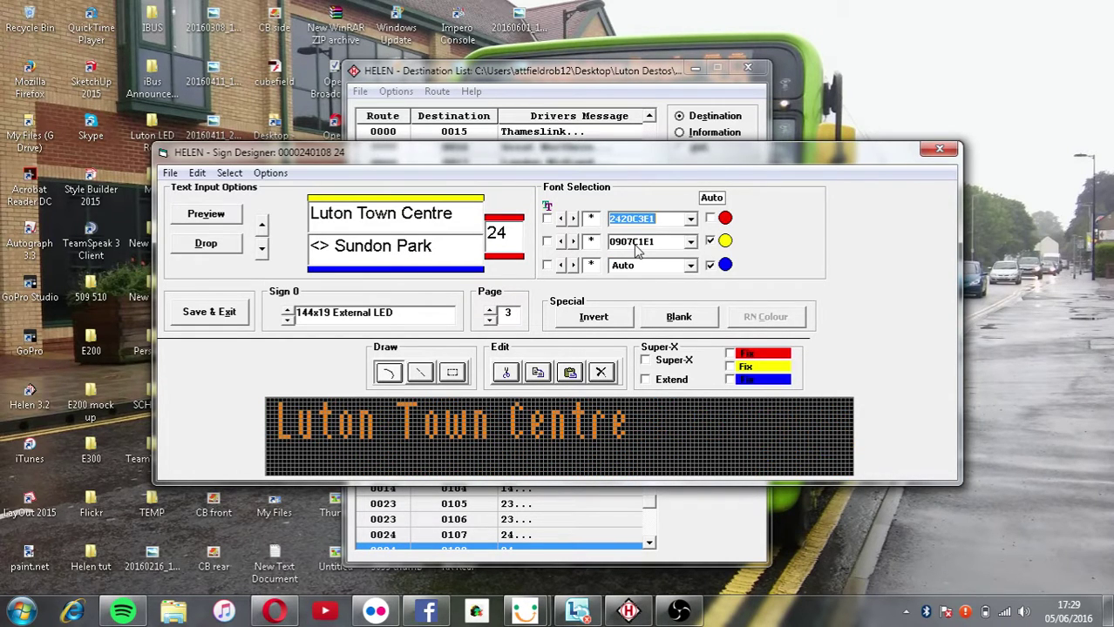
left_click(631, 241)
key("Down")
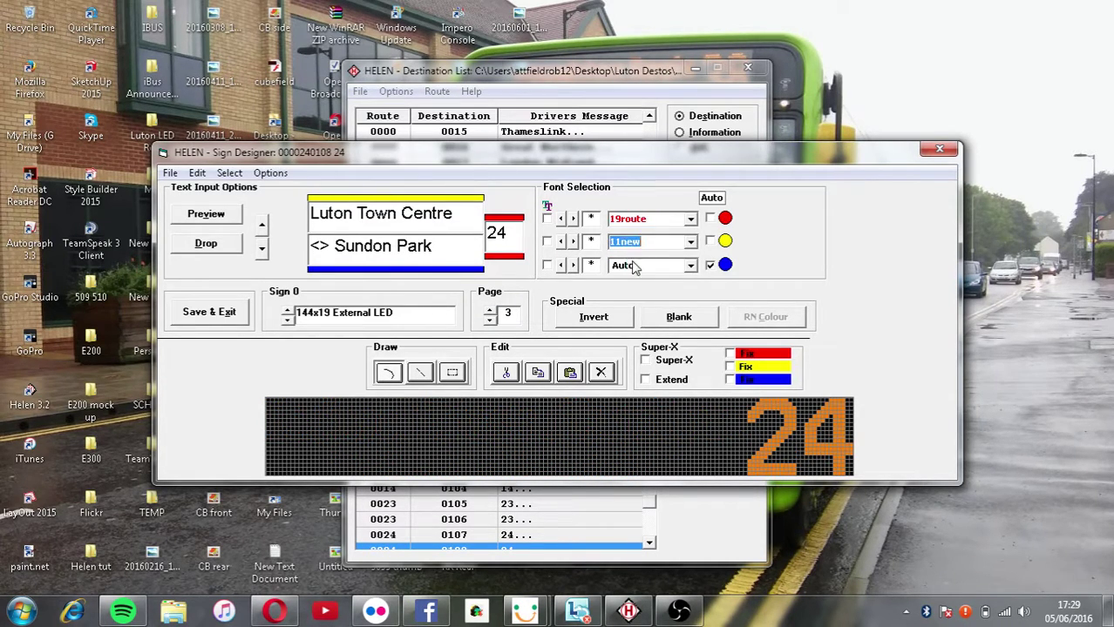
key("Down")
left_click(633, 266)
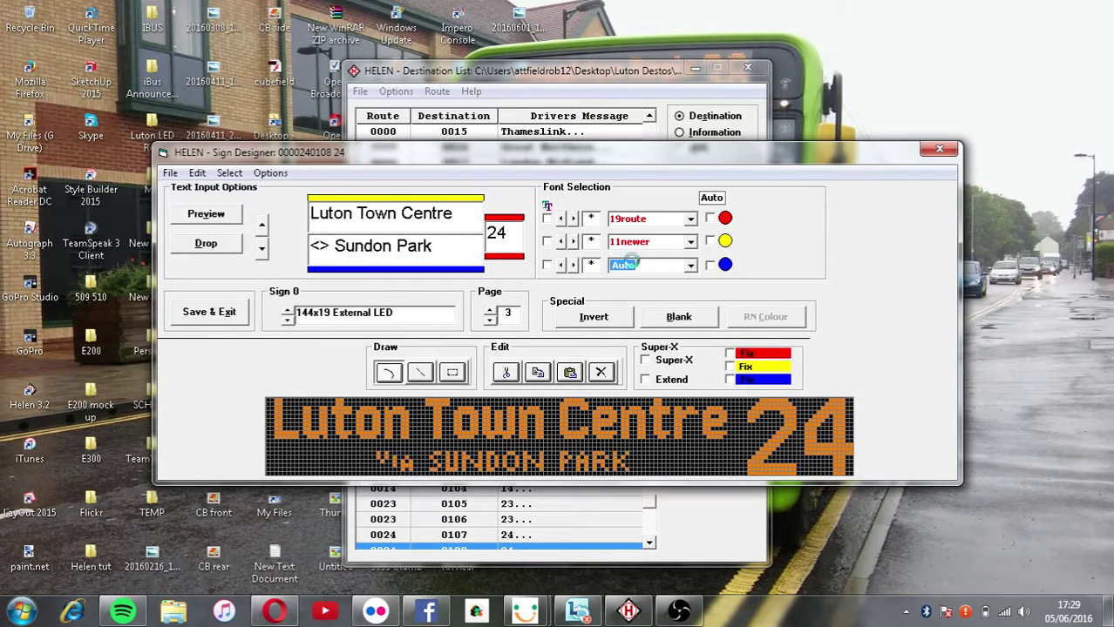
key("Down")
key("Down")
key("Down")
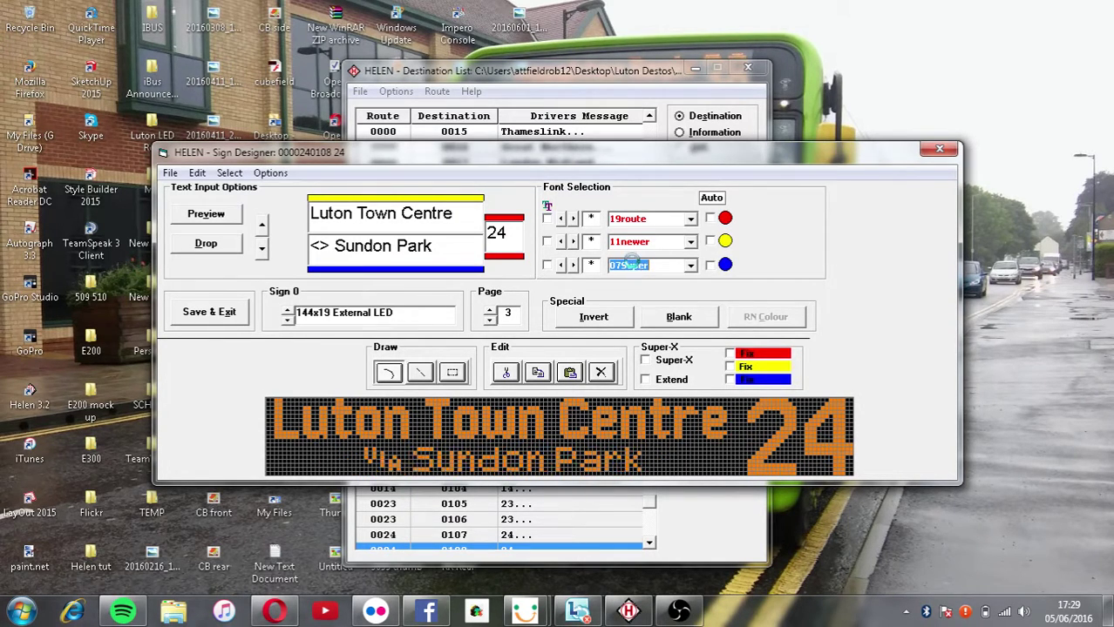
key("Down")
Try the 11thin font on page 3's Luton Town Centre line and return it to 11newer.
left_click(636, 243)
key("Down")
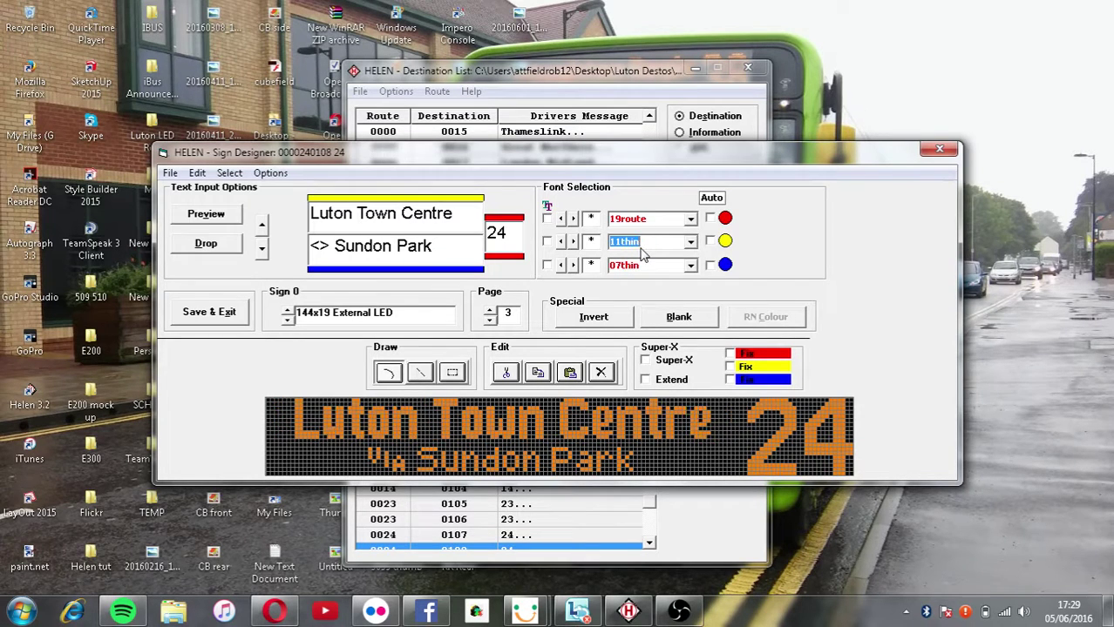
key("Up")
key("Down")
key("Up")
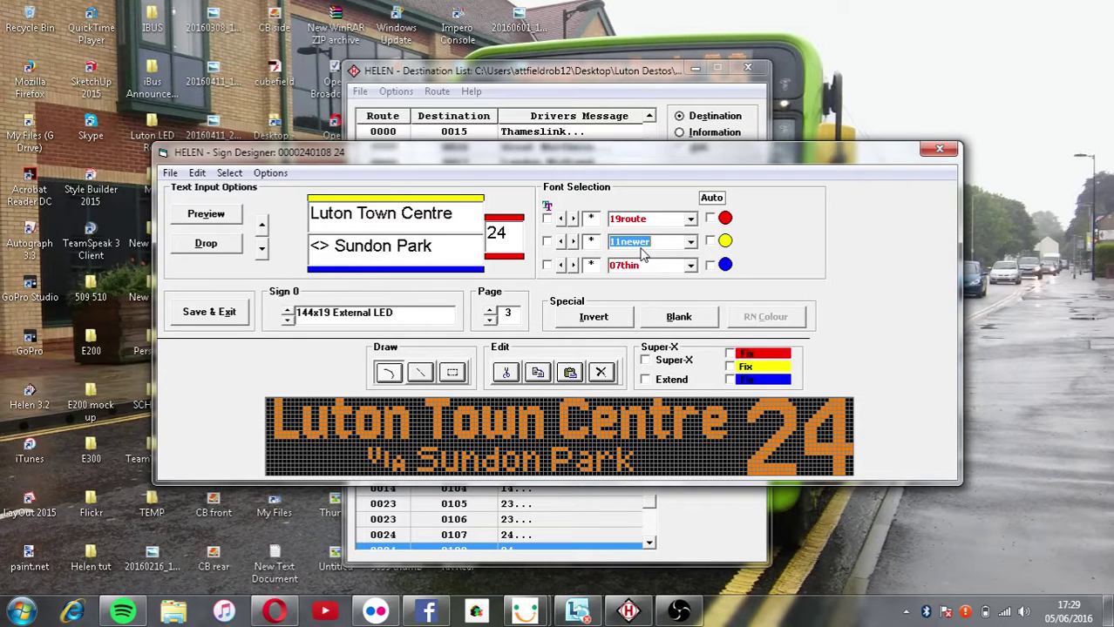
Try route number 24H with character spacing 1 on page 3, restoring the number 24 and the default spacing.
left_click(521, 237)
type("H")
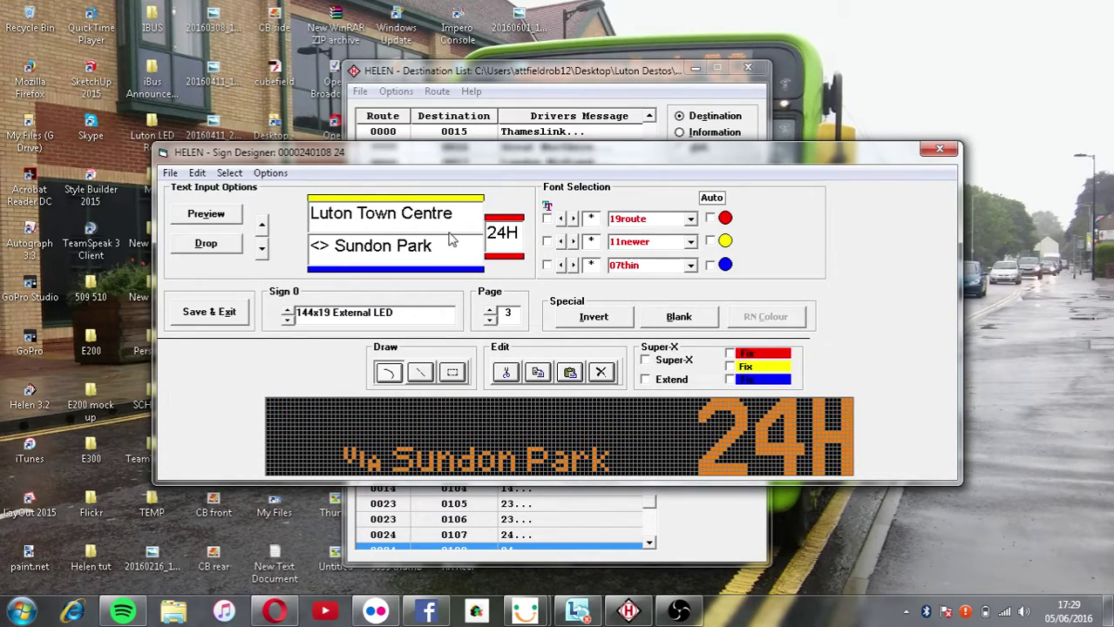
left_click(565, 220)
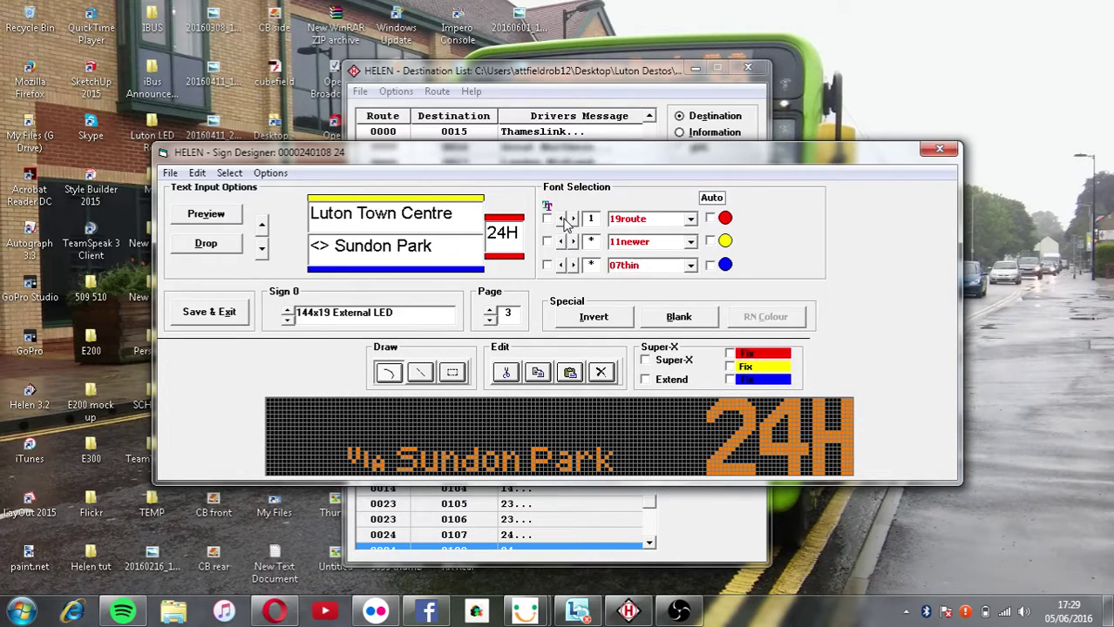
left_click(562, 221)
key("BackSpace")
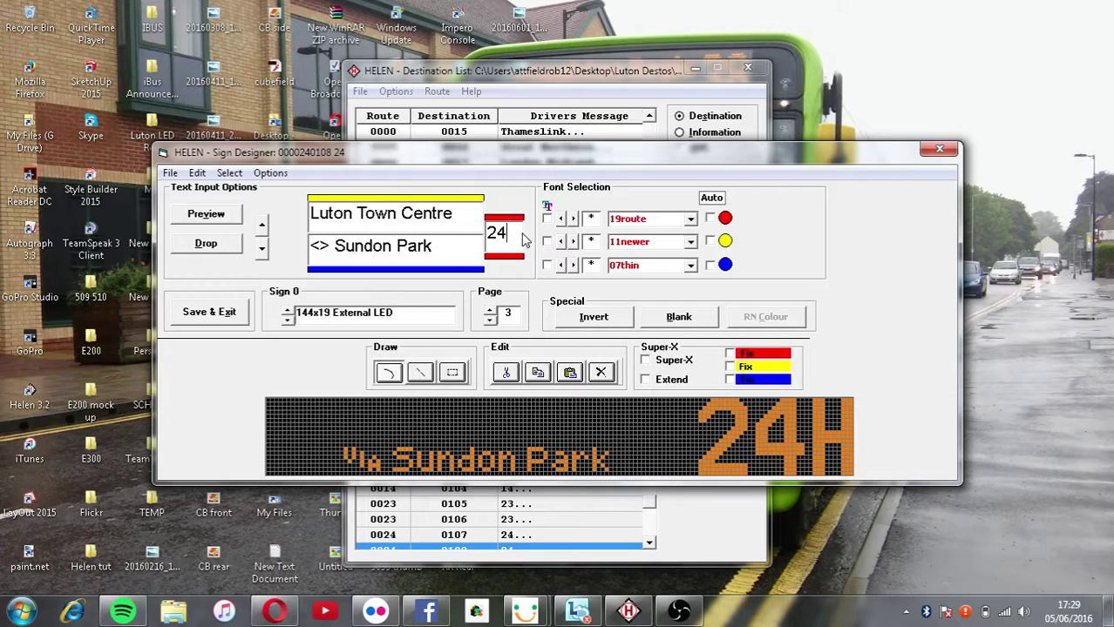
Set Sign 0 pages 4 and 5 to 19route numbers and 11newer destinations, choosing 07-series fonts for the Marsh Farm and Barnfield College lines.
left_click(491, 311)
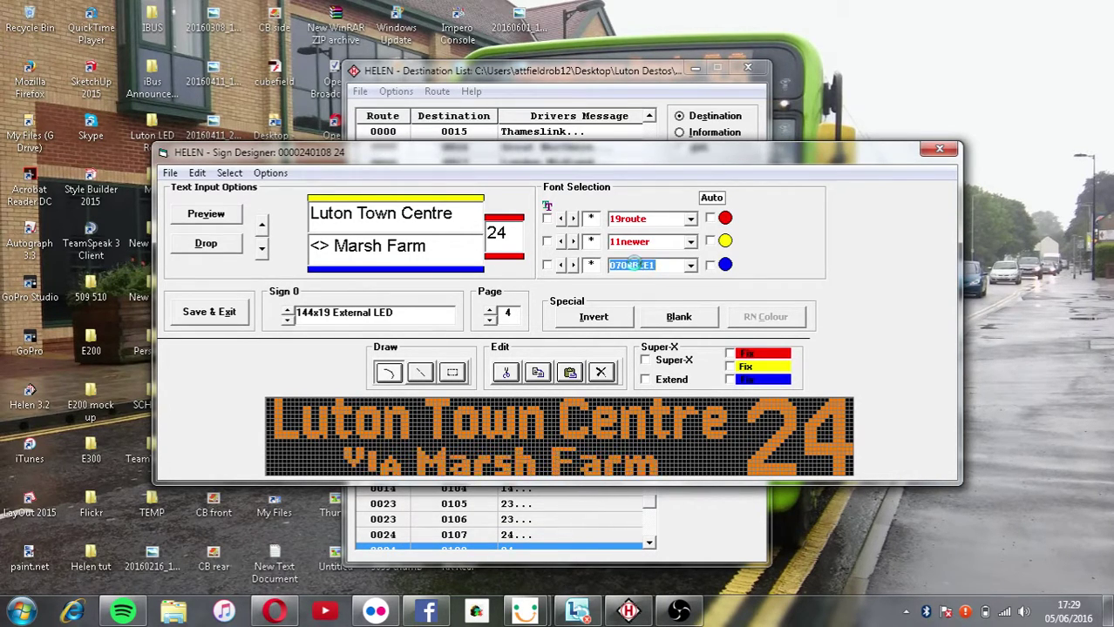
left_click(487, 310)
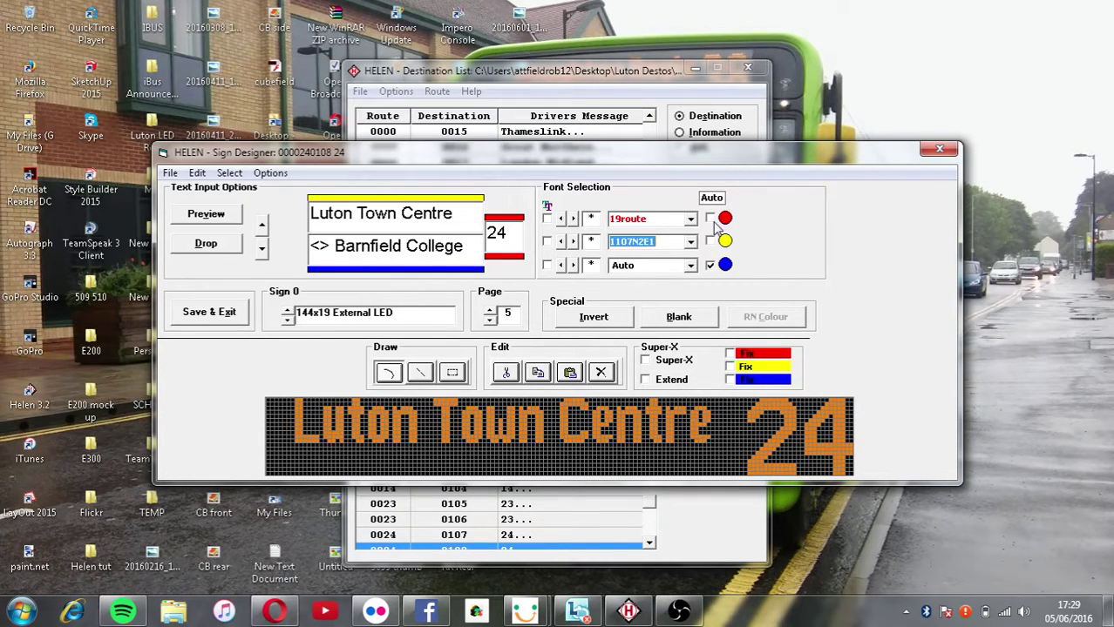
scroll(687, 228, "down", 1)
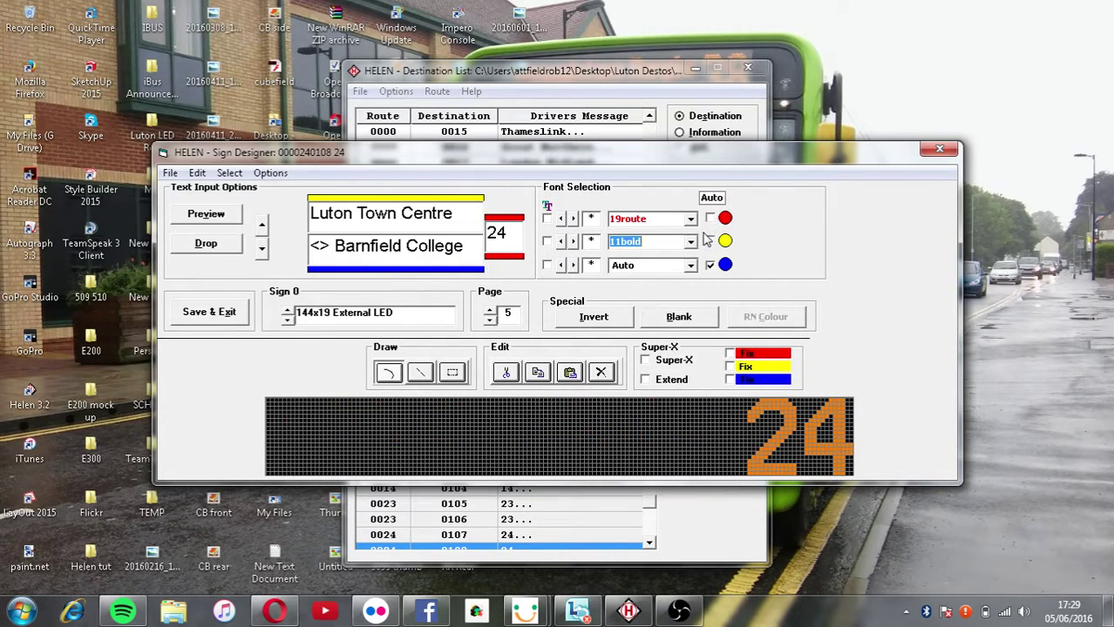
left_click(638, 265)
scroll(638, 265, "down", 1)
scroll(637, 267, "down", 1)
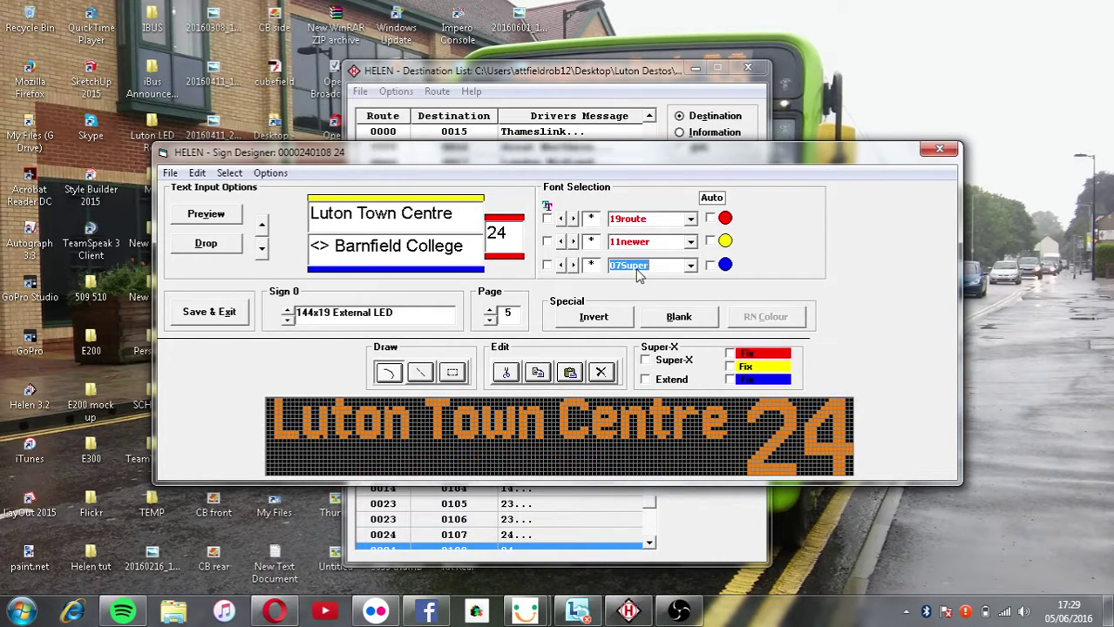
On Sign 0 page 6, set the fonts to 19route for the number, 11newer for the destination and a 07-series font for Sixth Form College.
left_click(491, 309)
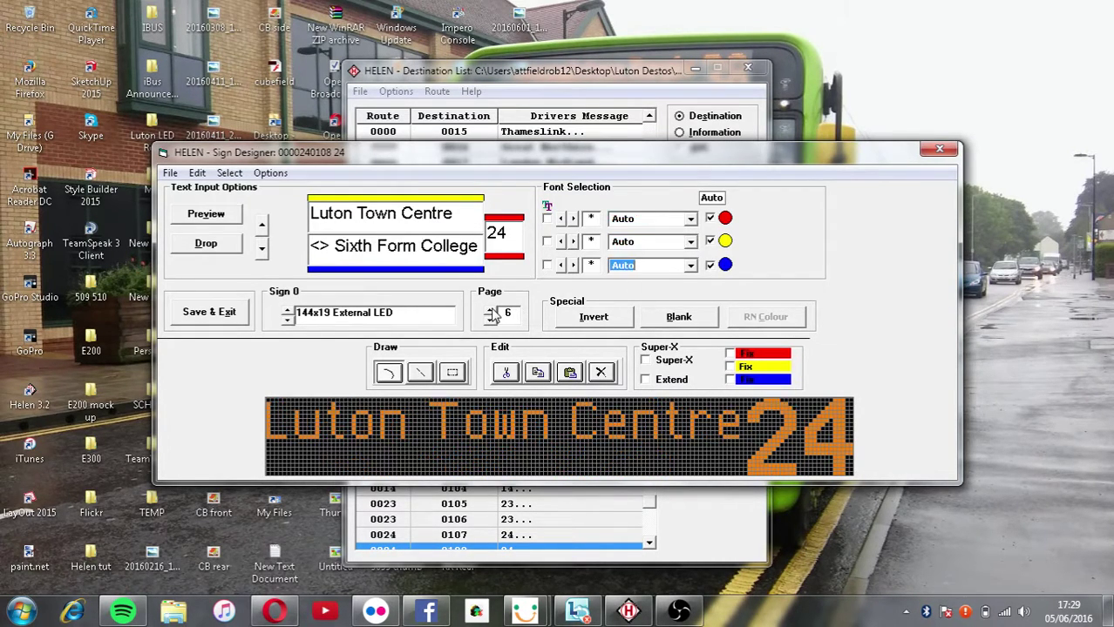
left_click(636, 219)
scroll(635, 219, "down", 1)
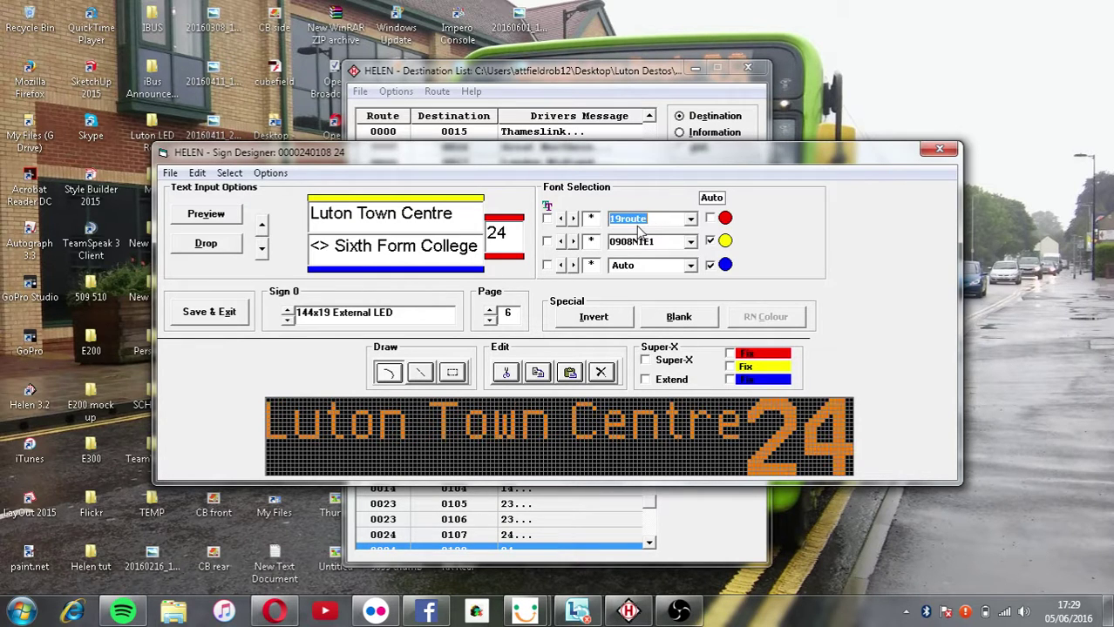
left_click(641, 241)
scroll(640, 242, "down", 1)
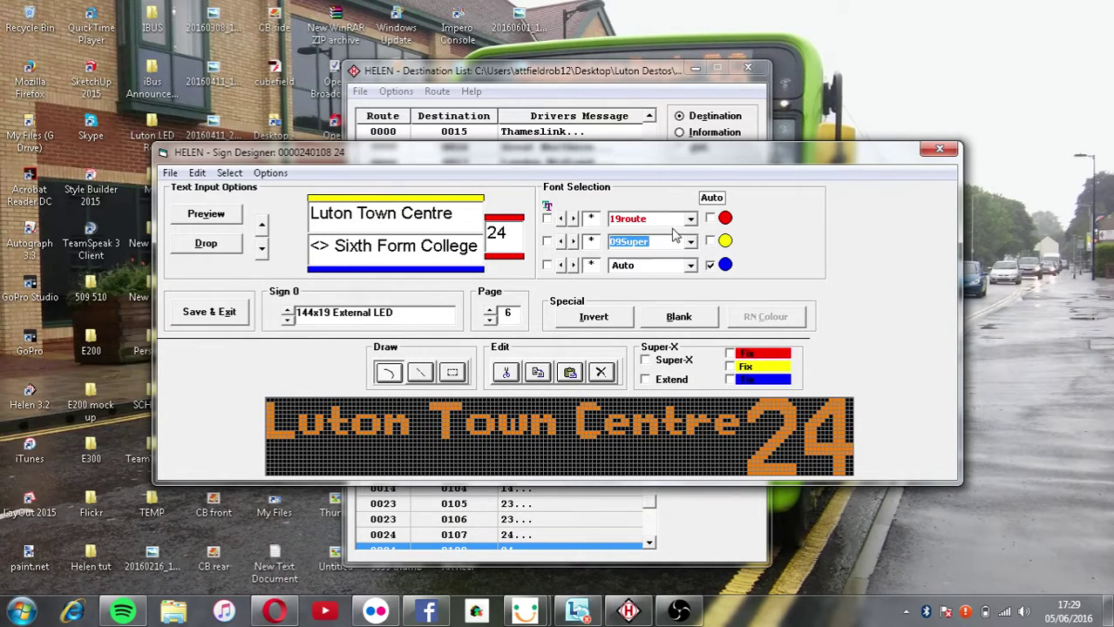
scroll(688, 233, "down", 3)
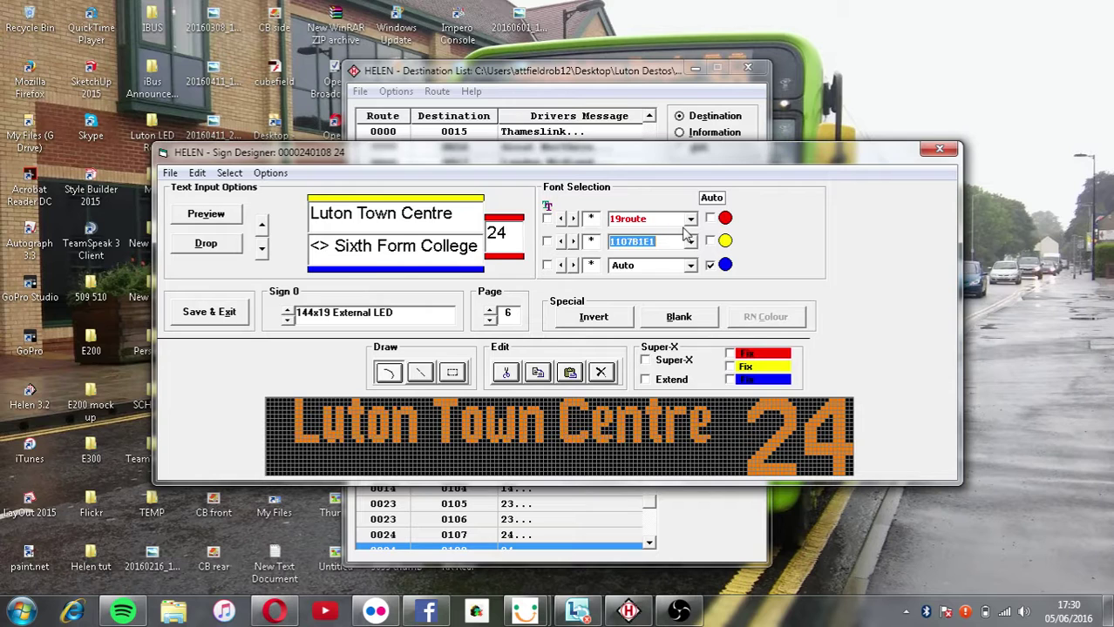
scroll(682, 225, "down", 1)
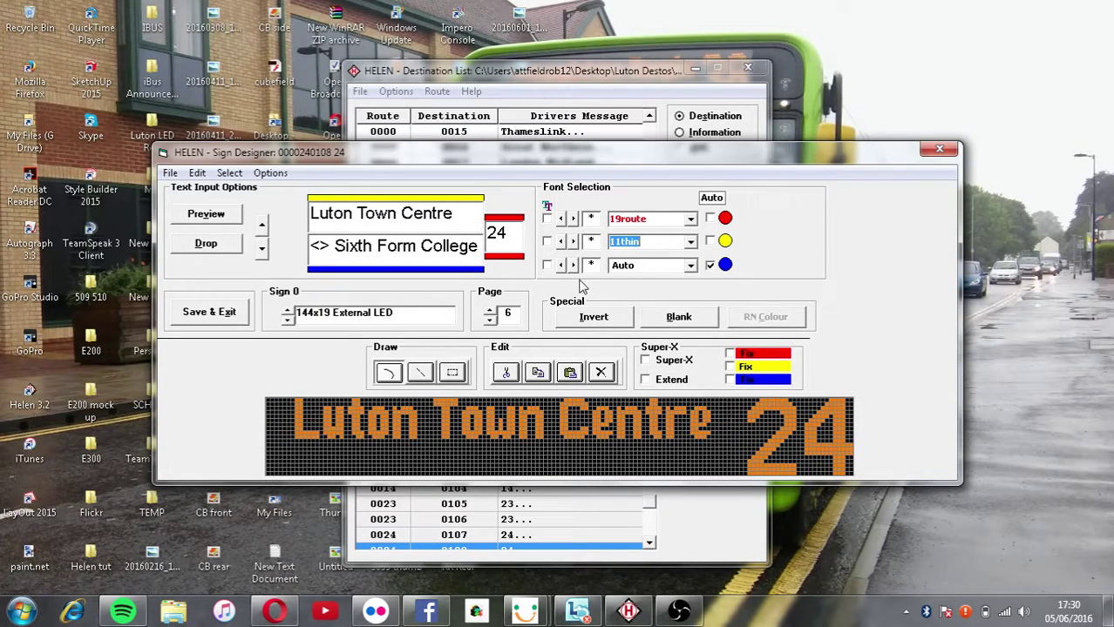
left_click(627, 266)
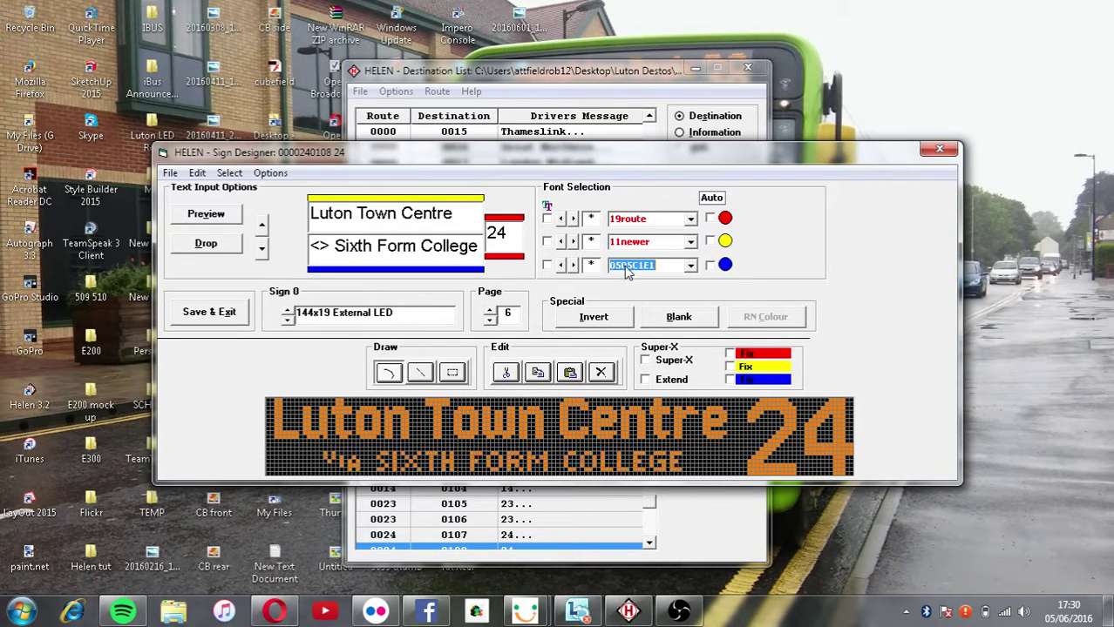
scroll(625, 272, "down", 2)
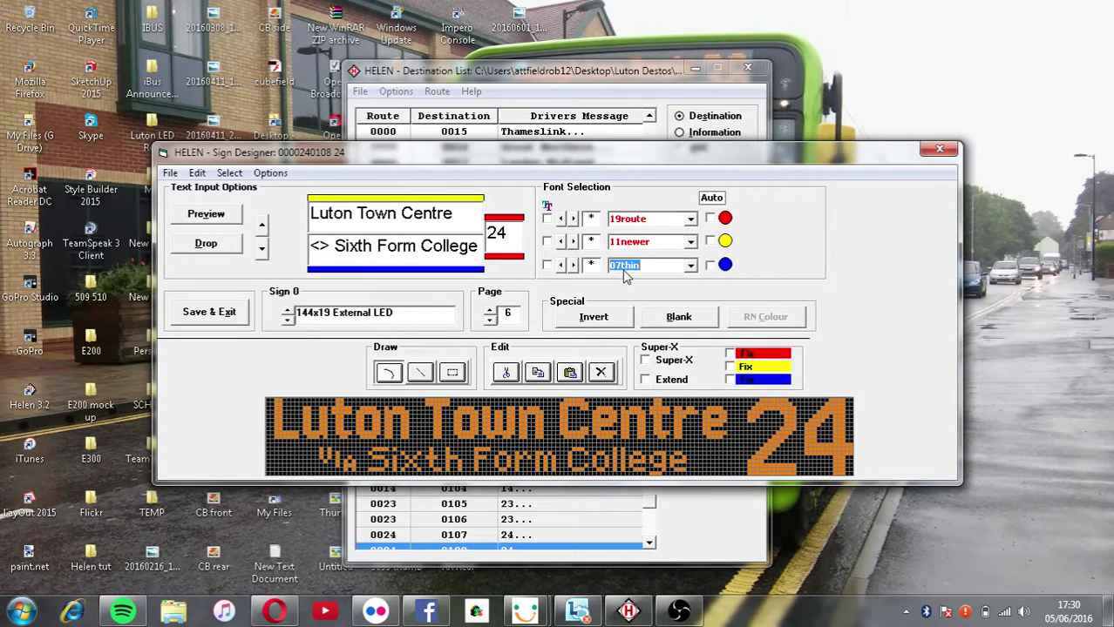
scroll(620, 277, "down", 1)
Set Sign 2's route number to the 17route font and save the route 24 destination.
left_click(286, 319)
left_click(287, 320)
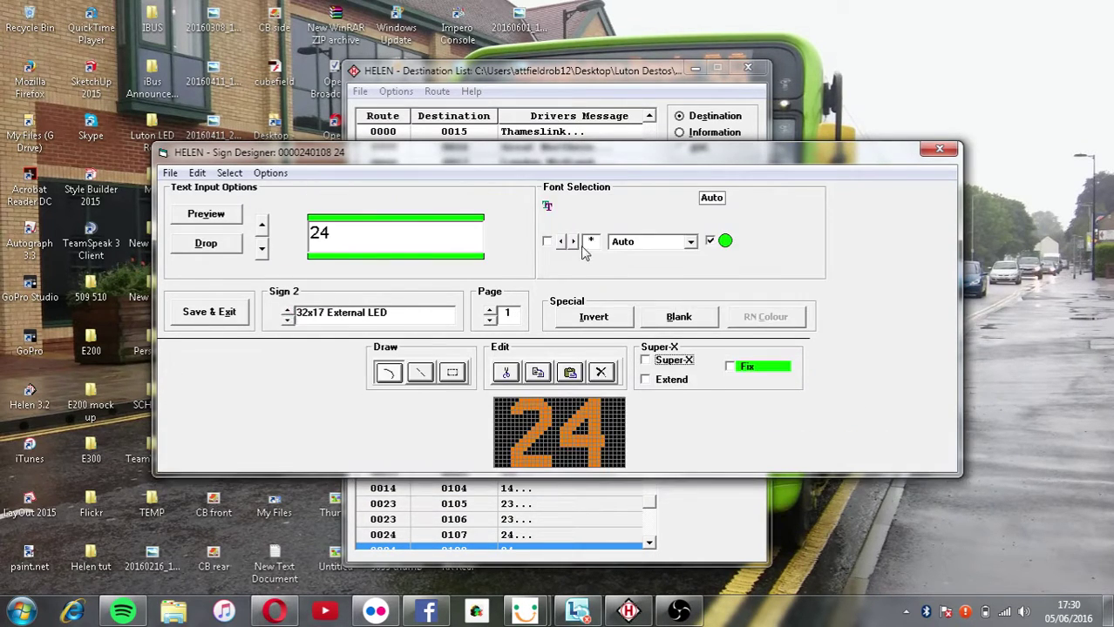
scroll(635, 255, "down", 4)
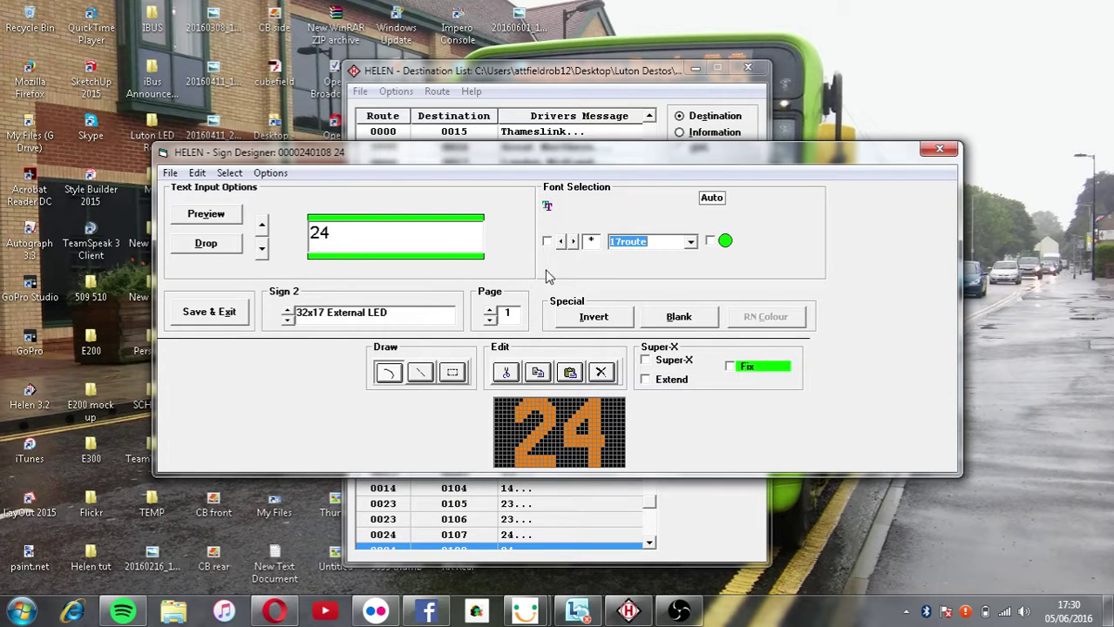
left_click(218, 317)
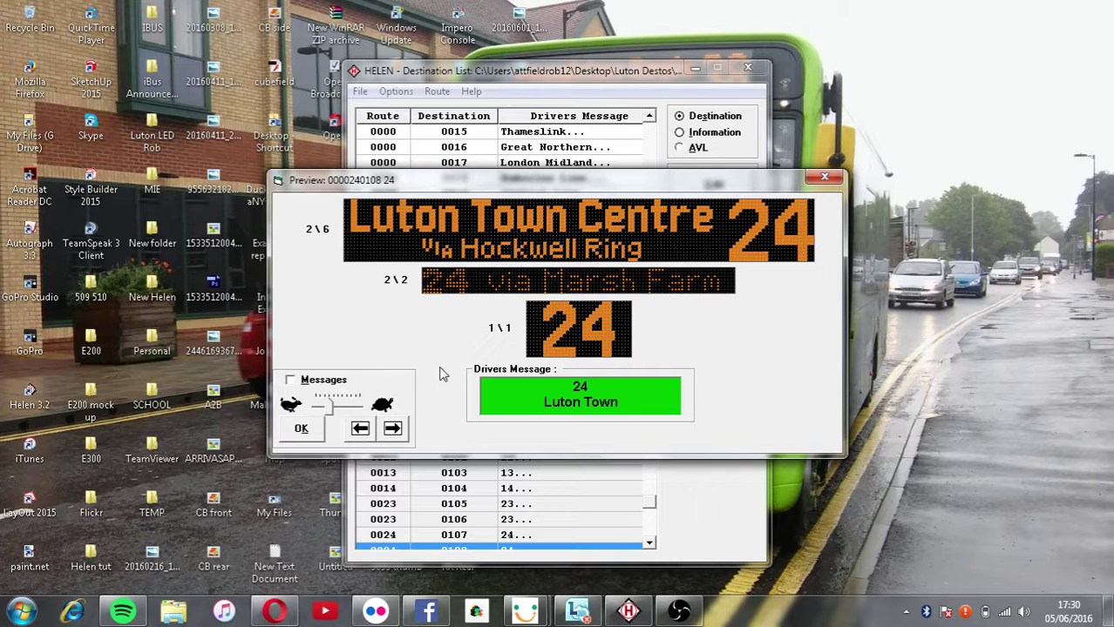
Switch to Flickr and search for photos of "arriva luton 24H".
left_click(376, 611)
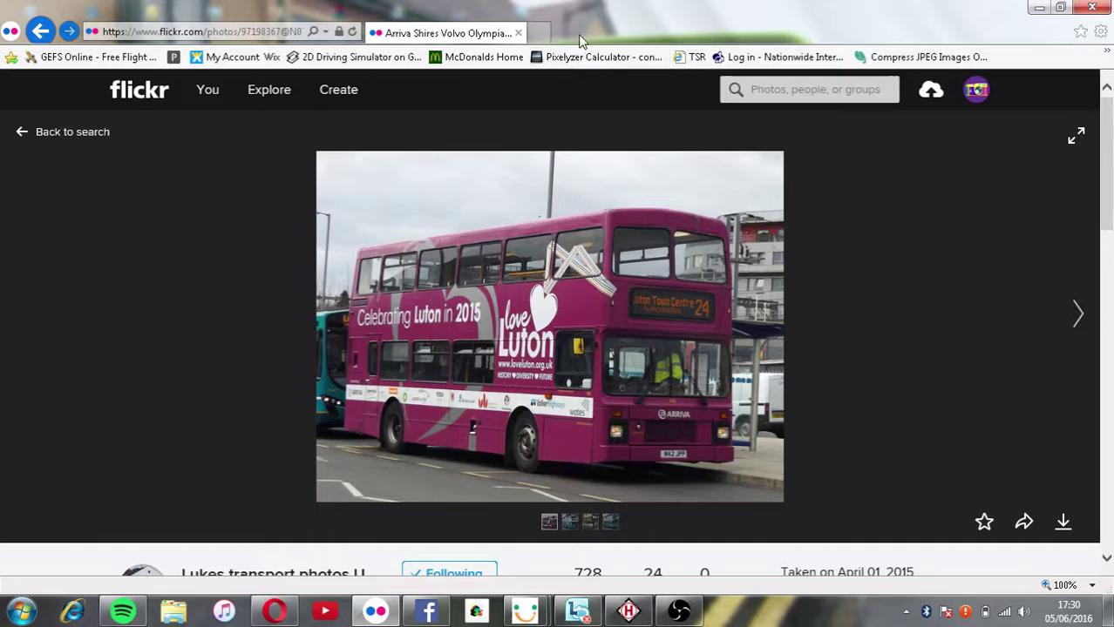
left_click(770, 92)
type("arriva luton 2")
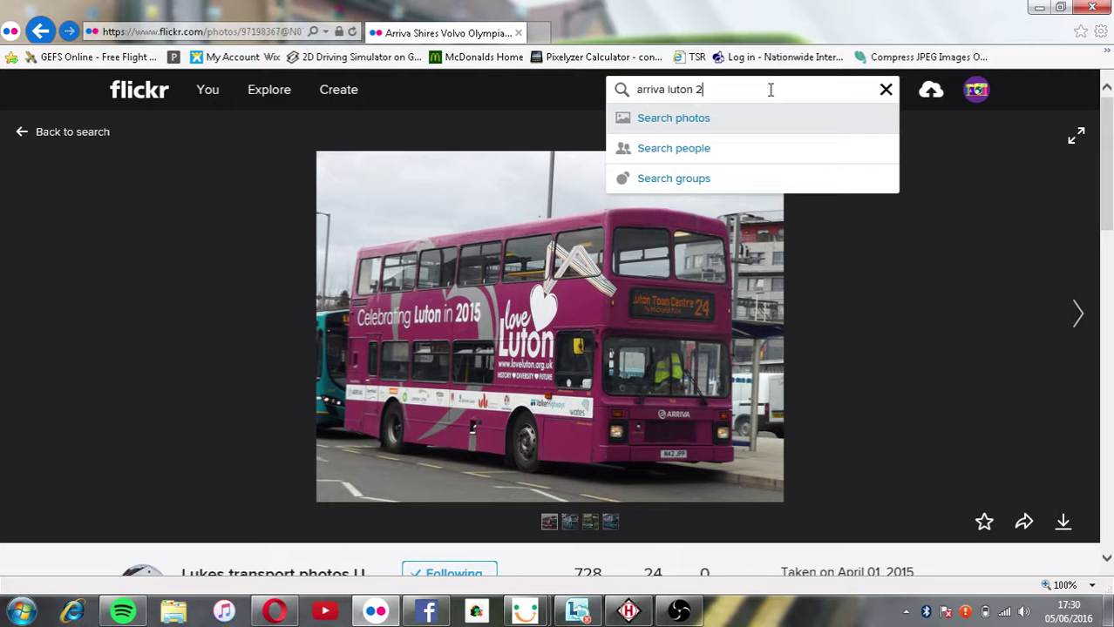
type("4H")
key("Return")
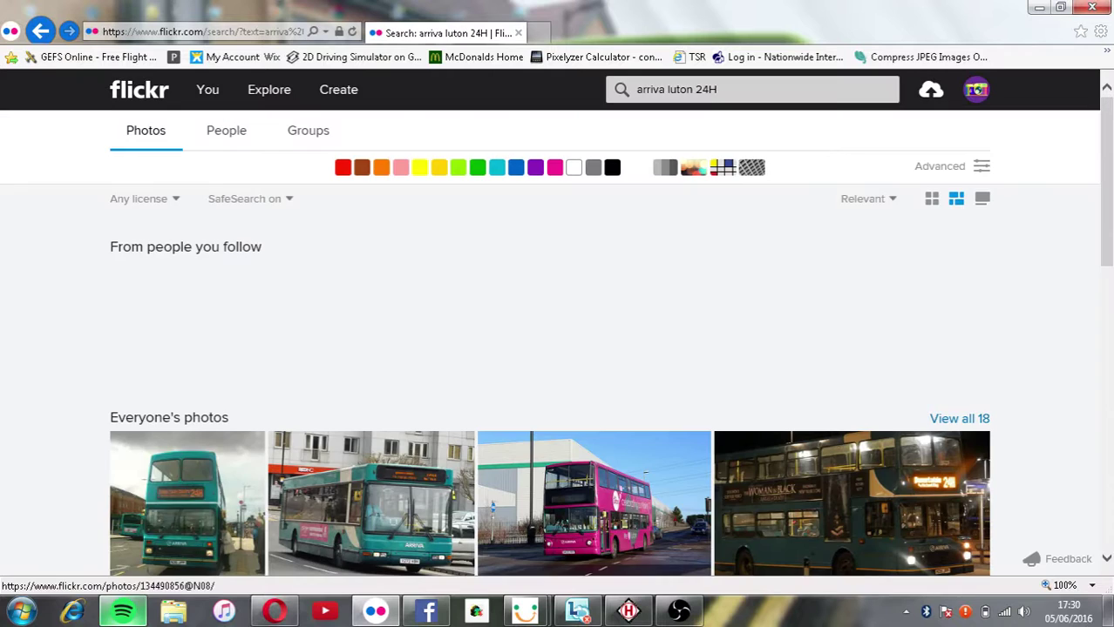
Skip forward through the Spotify tracks to U2's Beautiful Day.
mouse_move(123, 611)
left_click(143, 582)
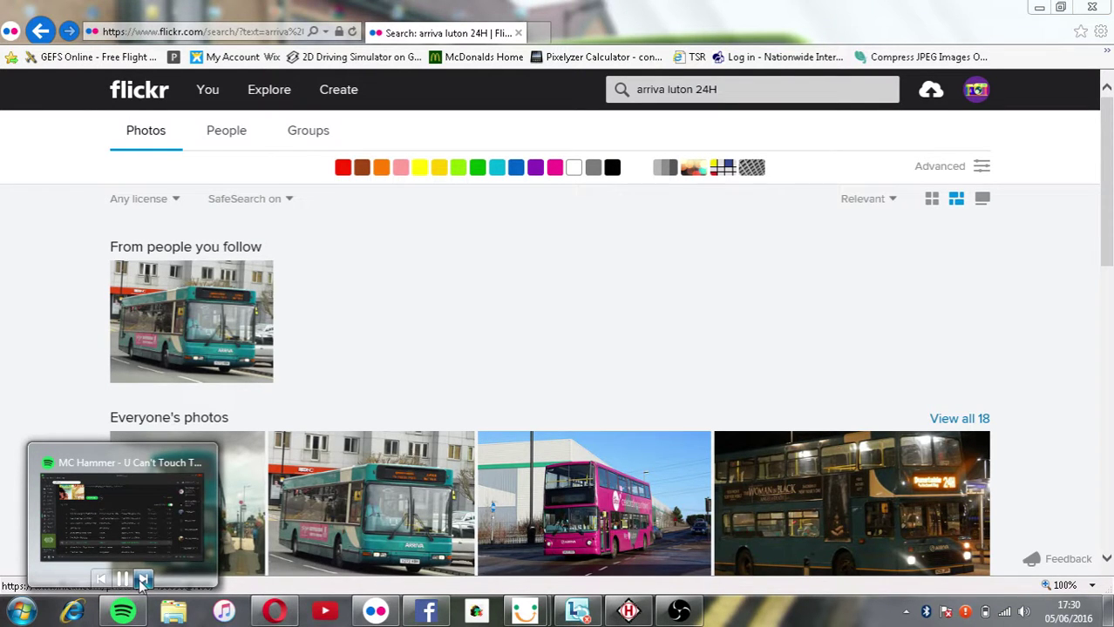
left_click(142, 581)
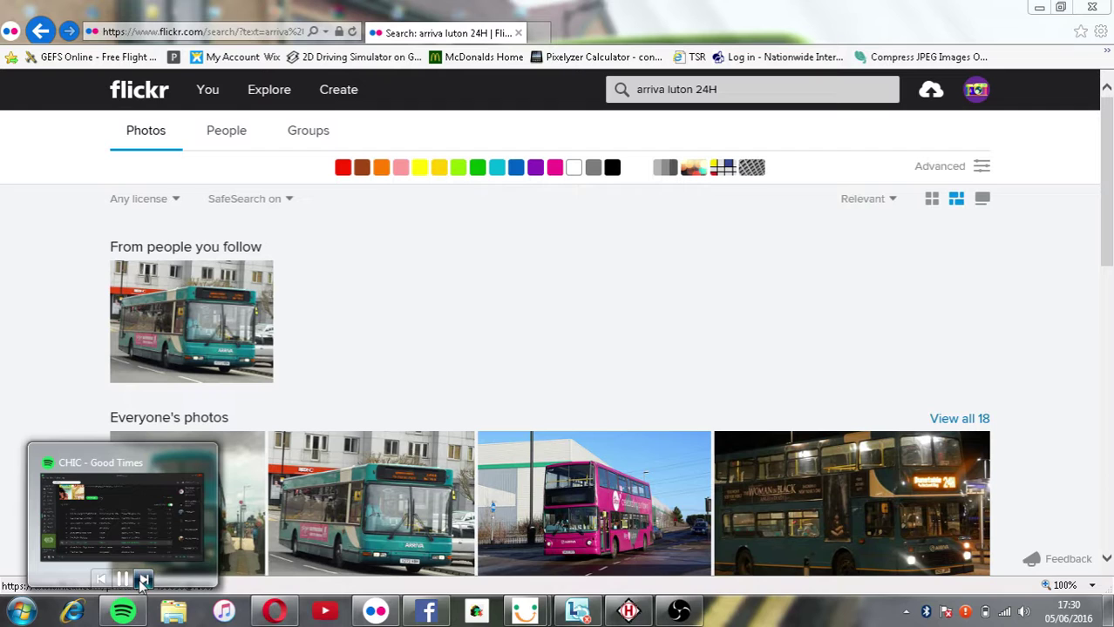
left_click(143, 581)
left_click(143, 581)
left_click(142, 582)
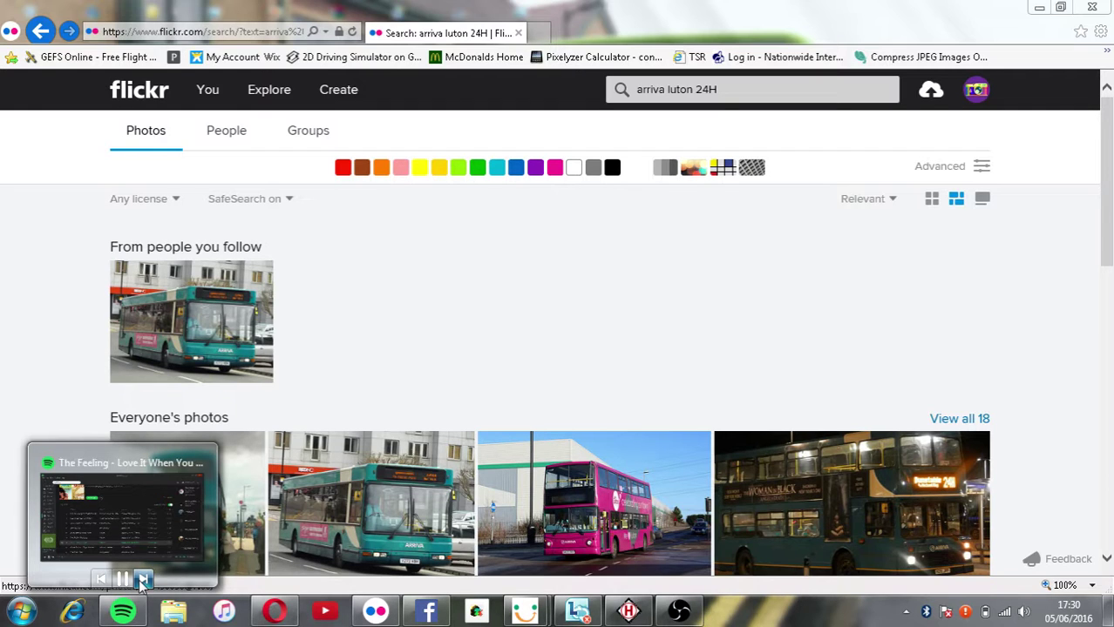
left_click(143, 581)
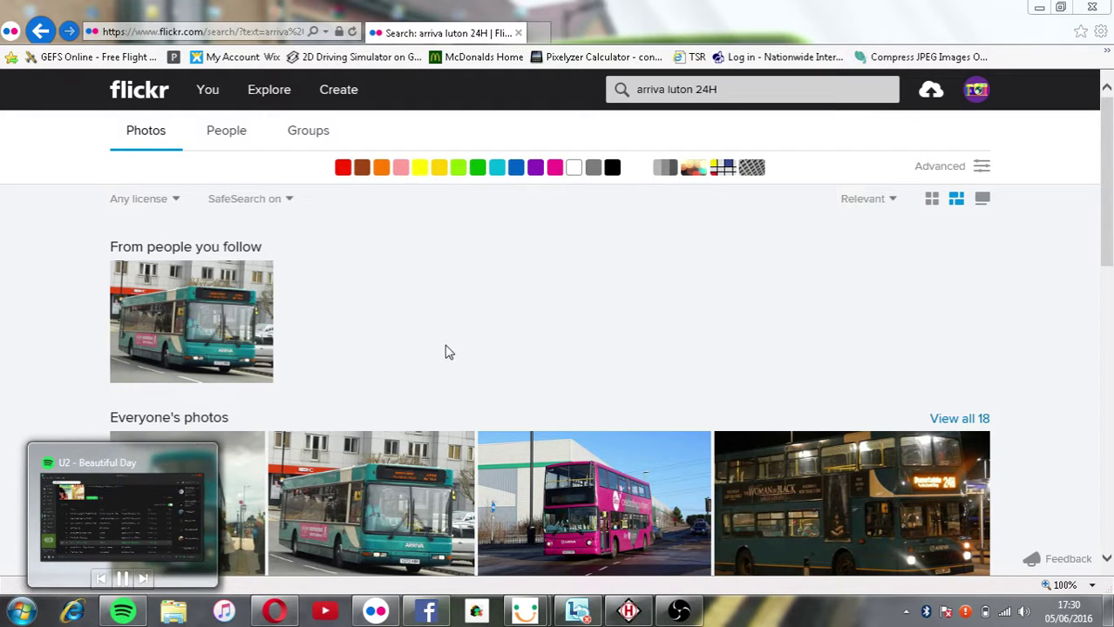
Sort the photo results by date uploaded and examine the destination display on the 24H Dunstable bus photo up close.
left_click(883, 204)
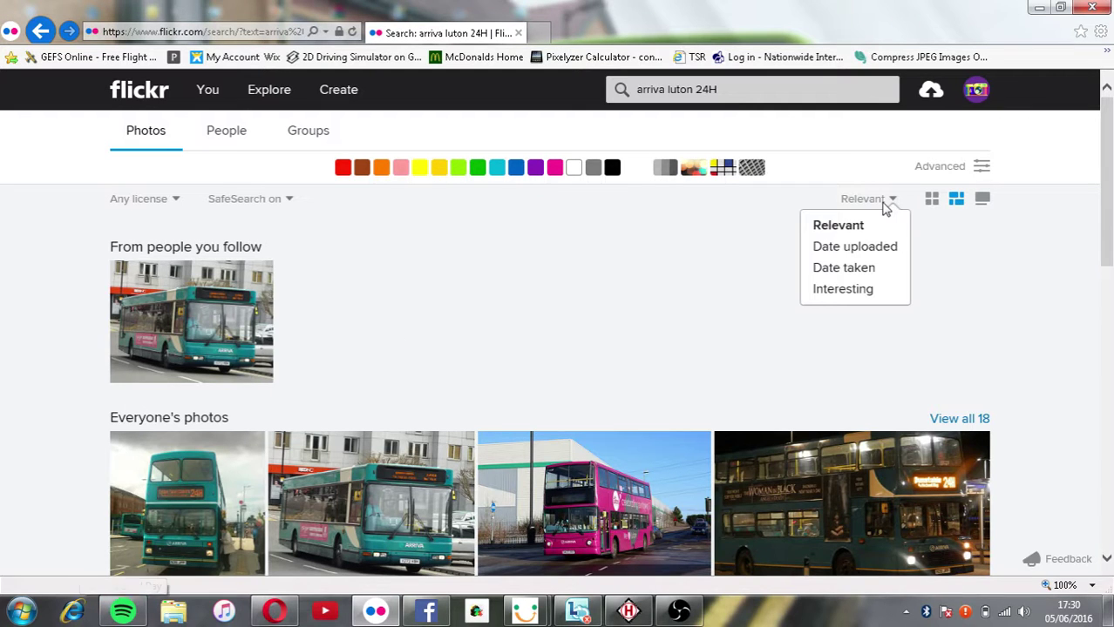
left_click(865, 247)
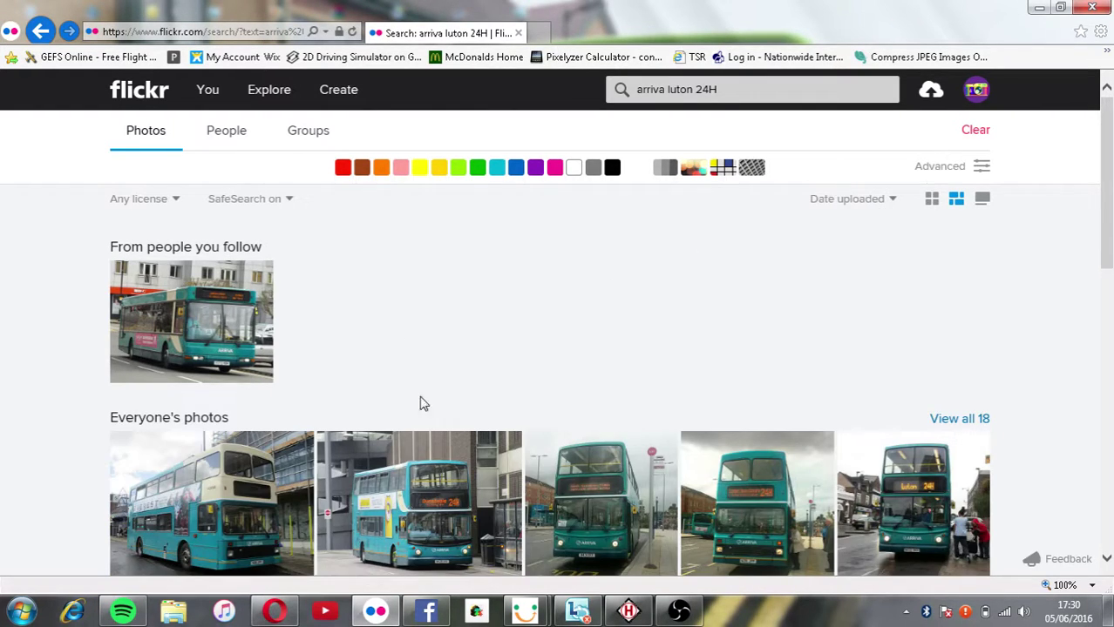
scroll(410, 406, "down", 2)
left_click(403, 355)
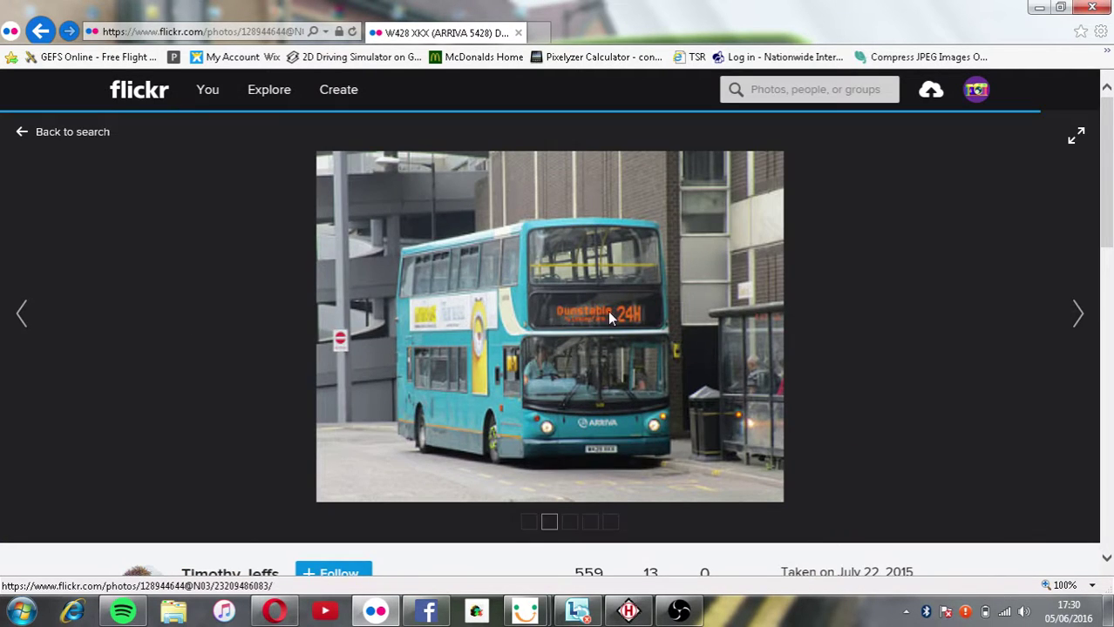
left_click(606, 313)
left_click(605, 310)
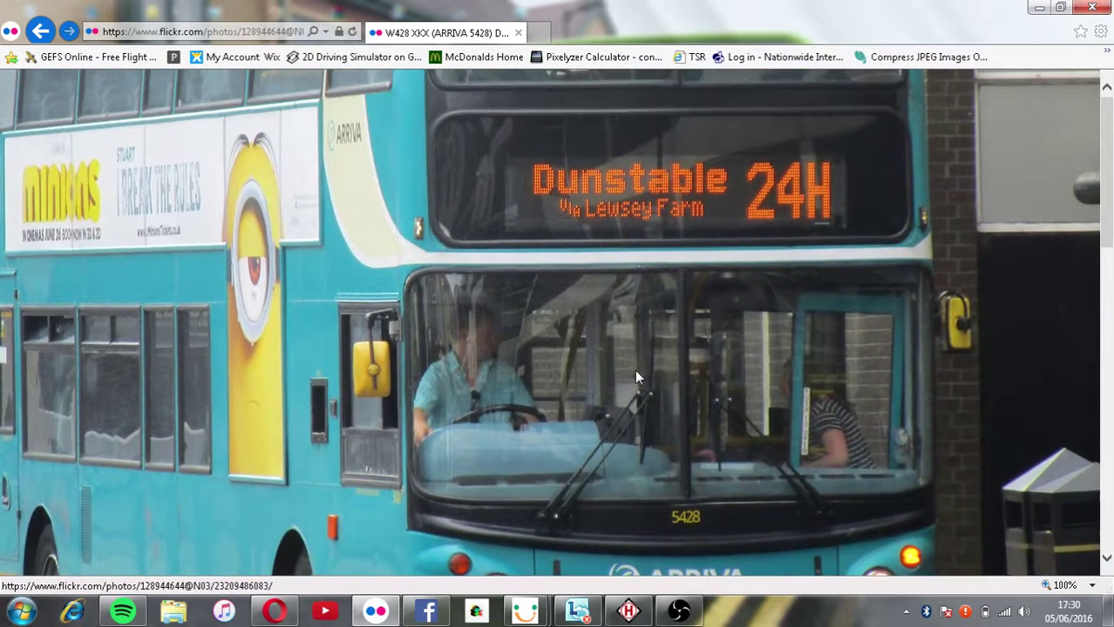
left_click(634, 376)
key("Escape")
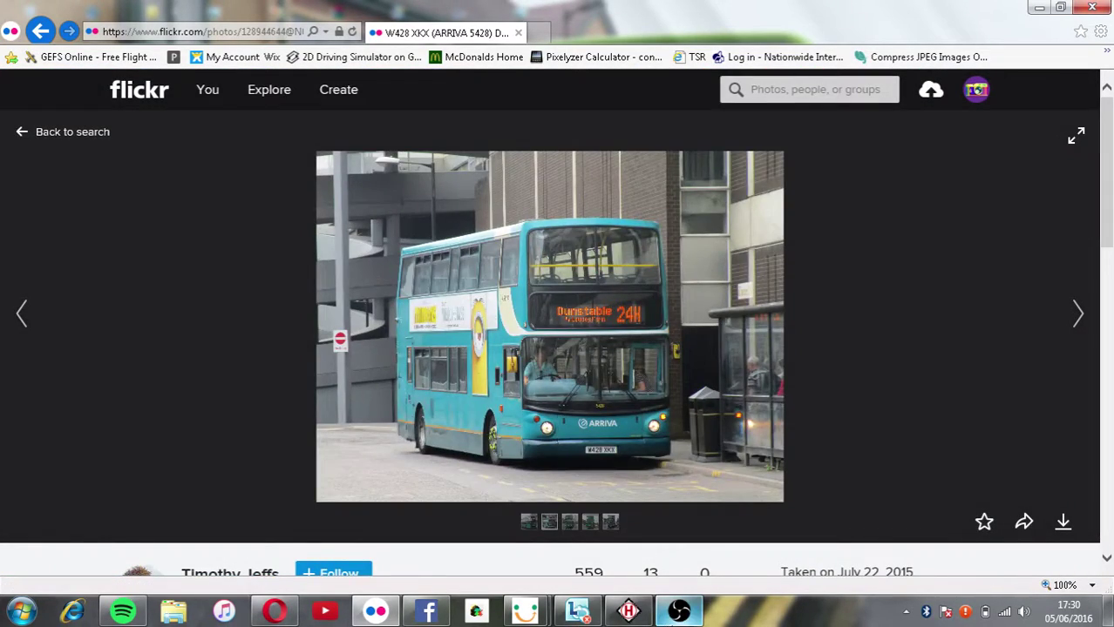
Switch to HELEN, close the preview and create a new destination with route code 24H and destination code 109.
left_click(628, 611)
key("Escape")
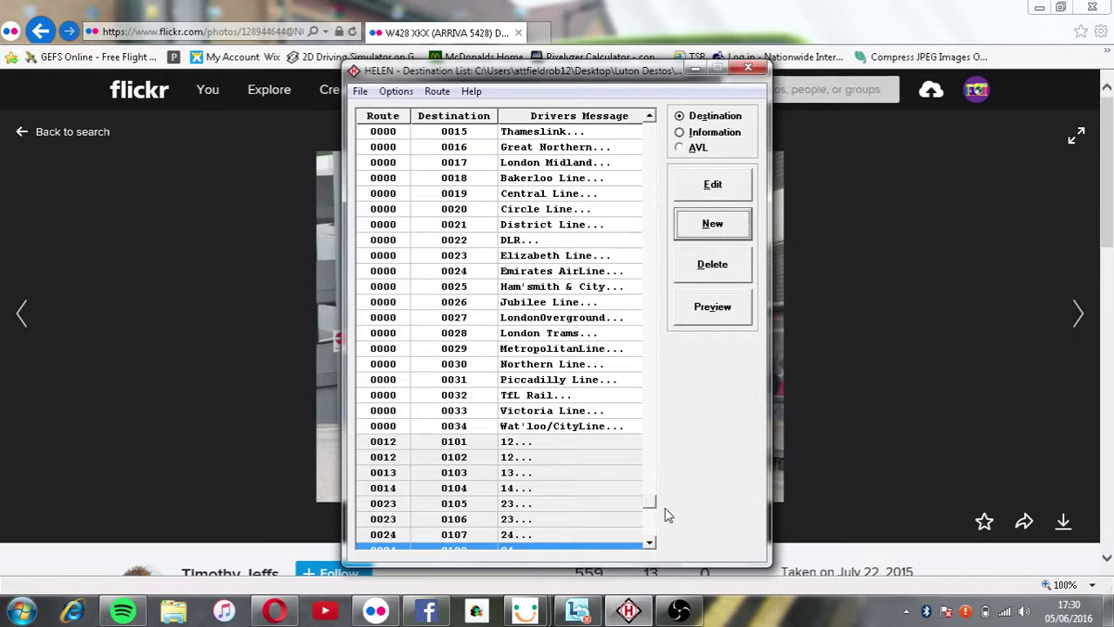
left_click(649, 540)
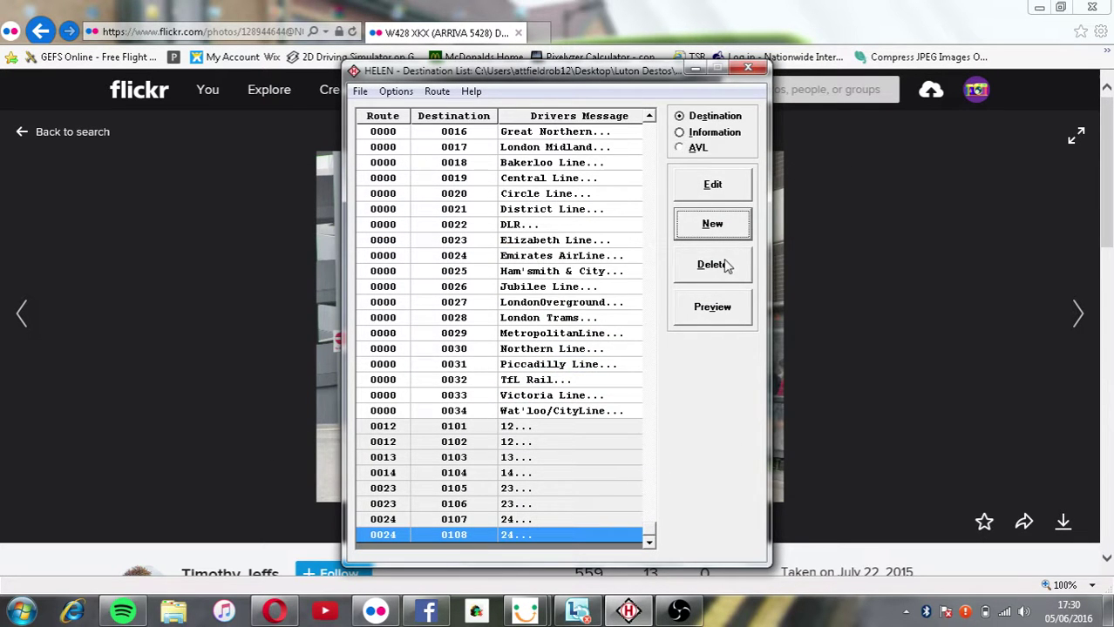
left_click(713, 228)
type("2")
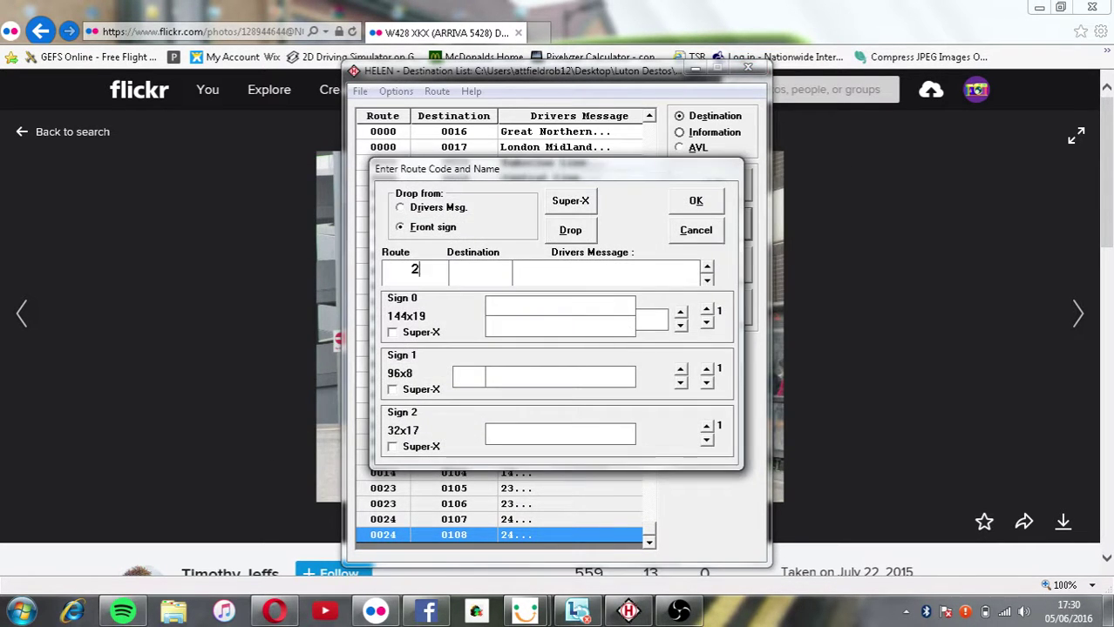
type("4GH")
key("BackSpace")
key("BackSpace")
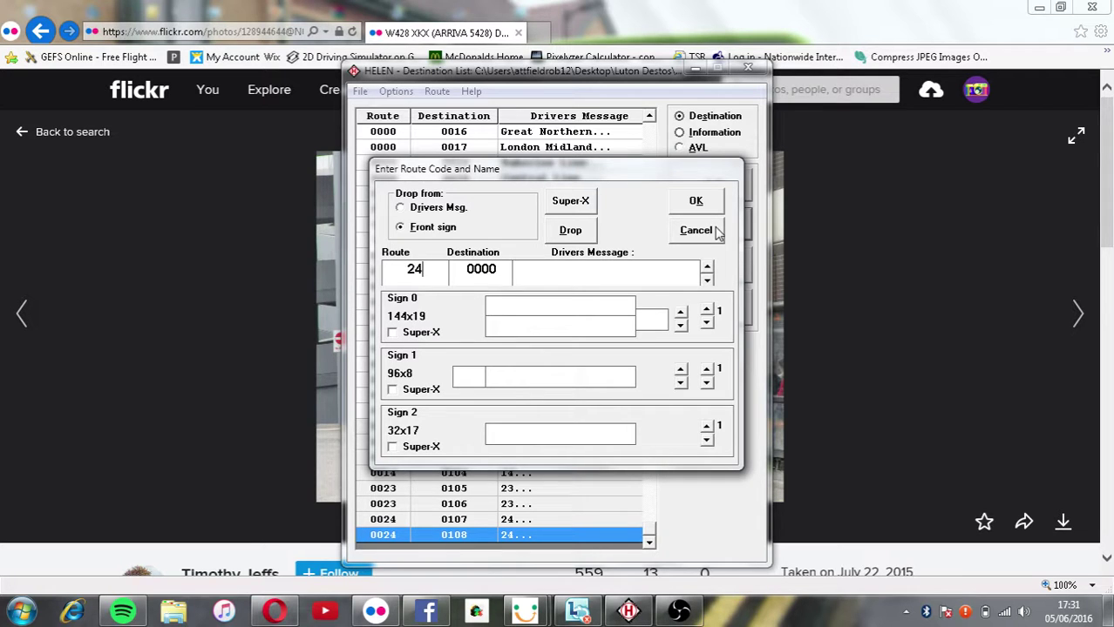
type("H")
key("Tab")
left_click_drag(499, 281, 406, 282)
type("109")
Enter Dunstable in the new destination's drivers message.
key("Tab")
type("24H")
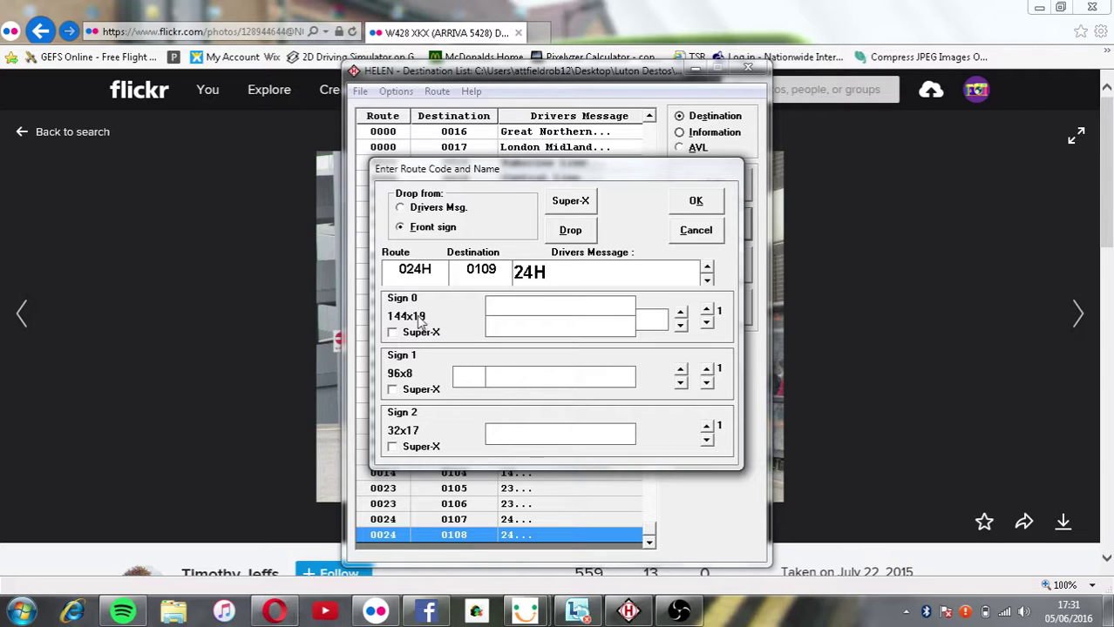
key("BackSpace")
key("BackSpace")
key("BackSpace")
type("Dunstable")
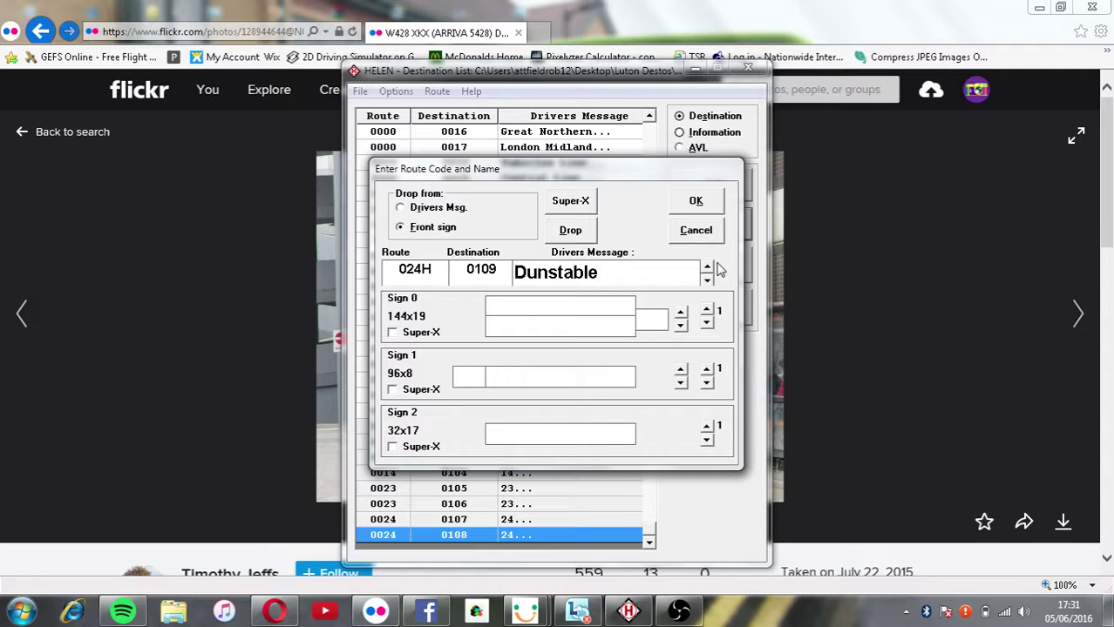
On Sign 0 page 1, enter route number 24H and destination Dunstable, and begin the second line.
key("Tab")
type("24H")
type("Dunsta")
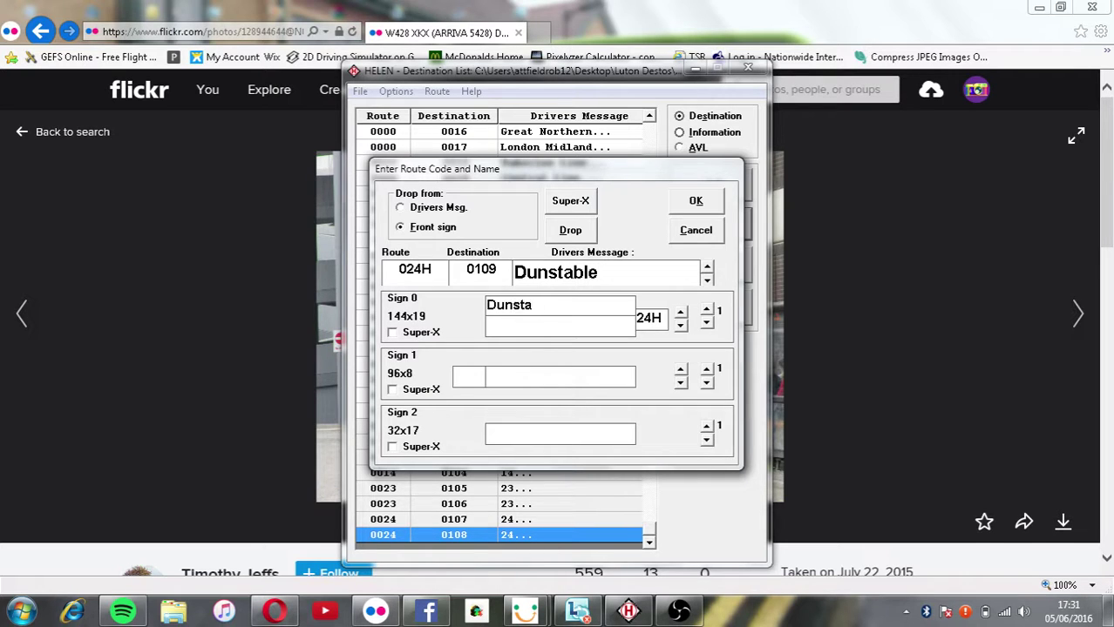
type("ble")
key("Return")
type("Si")
Switch to the Traveline timetable and check which stops the 24H serves across the day.
mouse_move(577, 613)
left_click(645, 533)
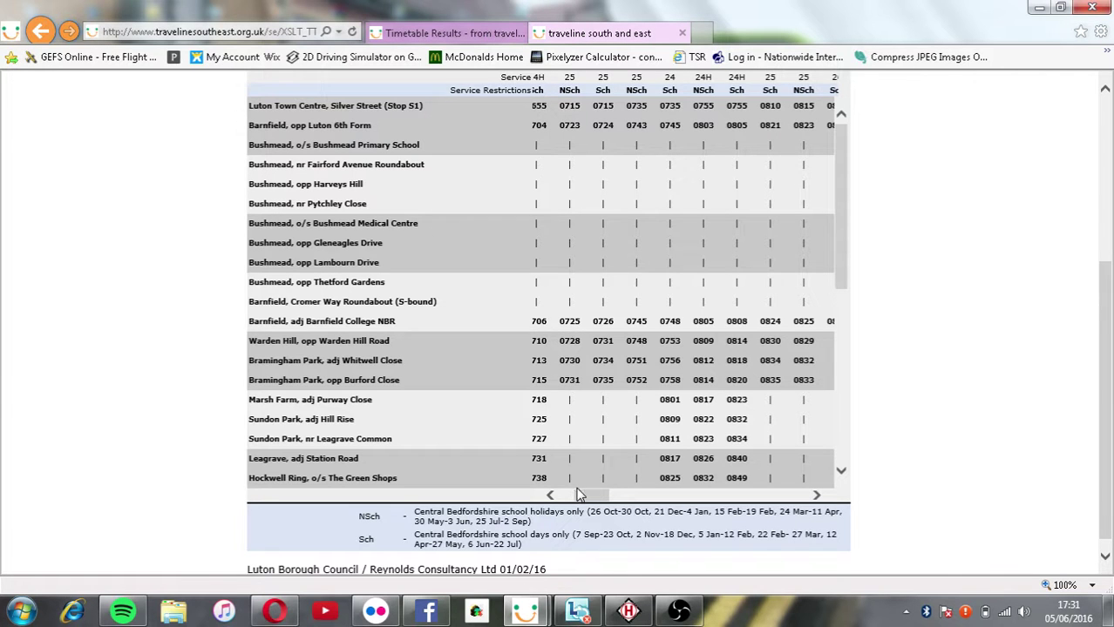
left_click_drag(577, 494, 603, 502)
scroll(685, 531, "right", 1)
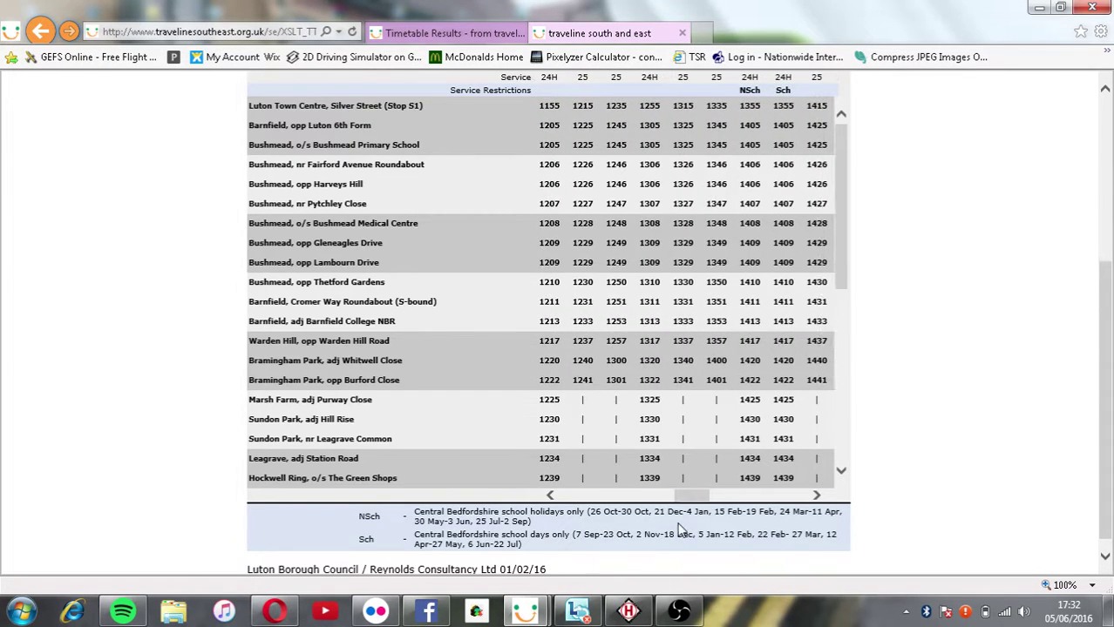
Return to HELEN and complete Sign 0 page 1's second line as "<> Sixth Form College".
key("alt+Tab")
type("x")
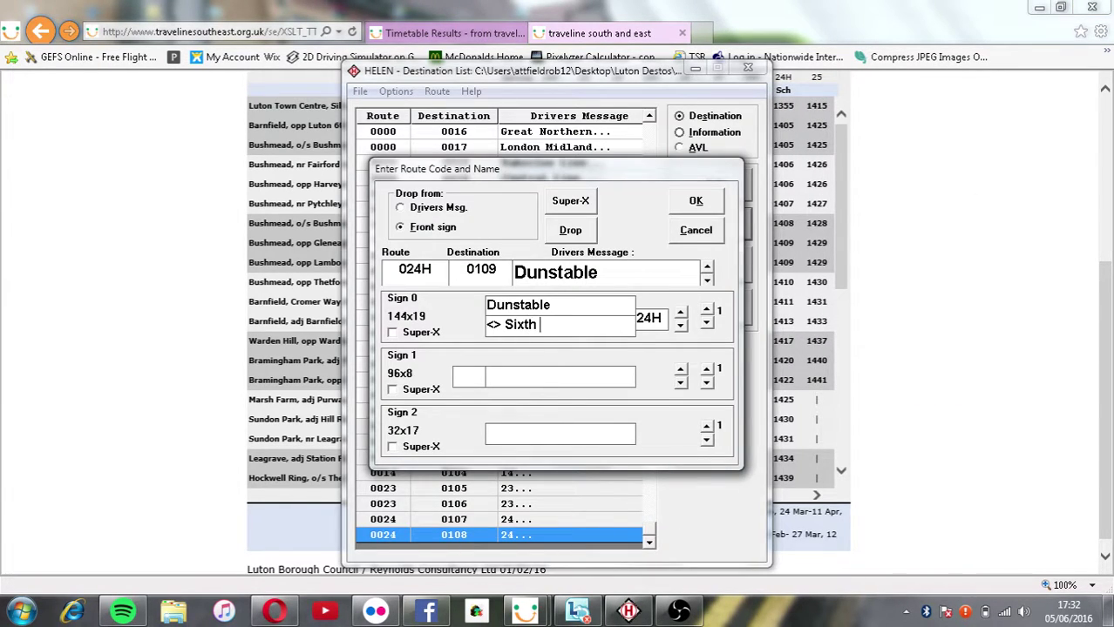
type("th Form College")
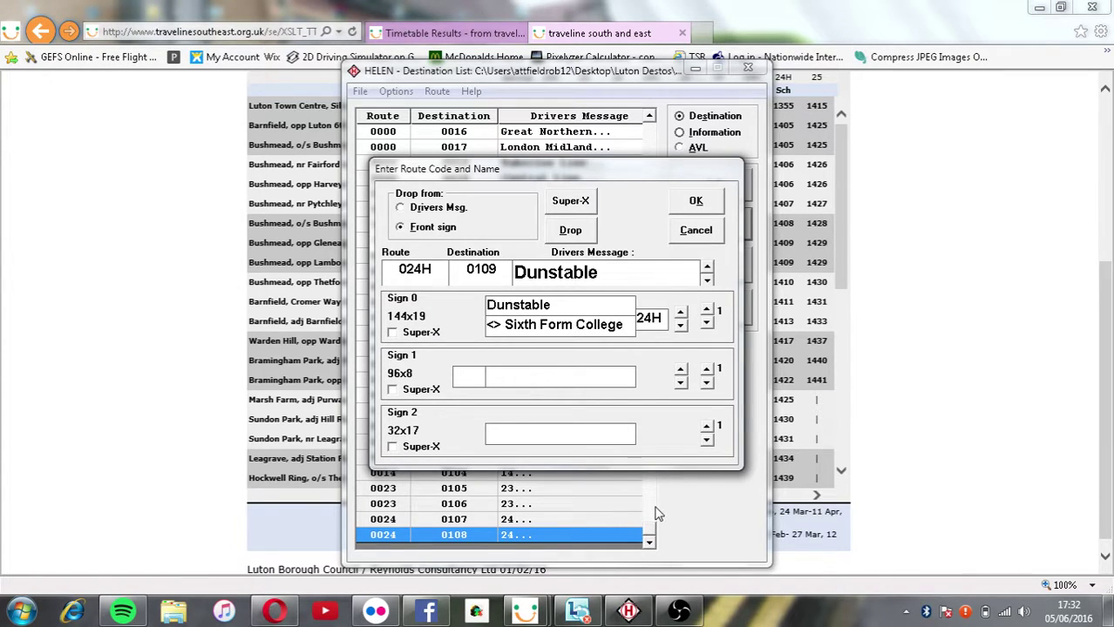
Add Sign 0 page 2 with route number 24H, destination Dunstable and second line "<> Barnfield College".
left_click(707, 310)
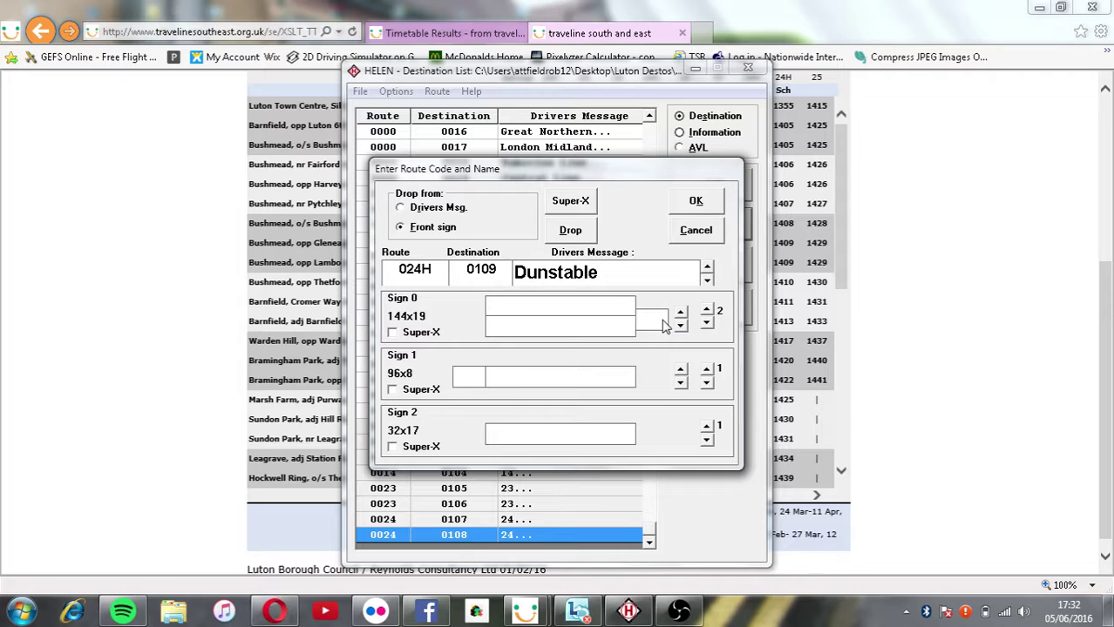
left_click(658, 321)
type("24Dunsta<> barn")
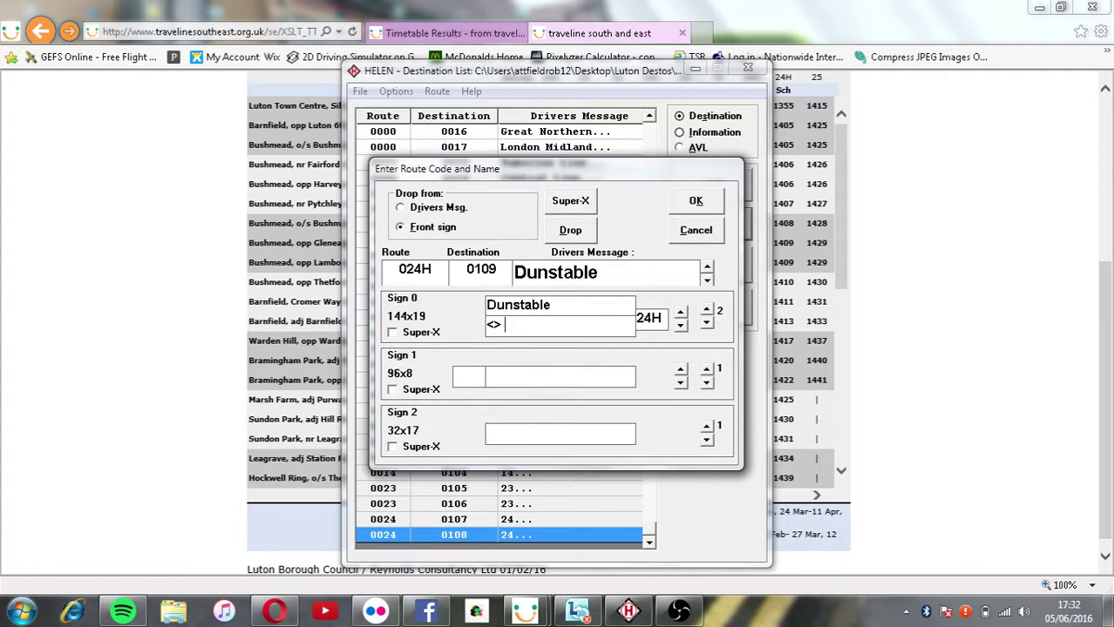
key("BackSpace")
key("BackSpace")
key("BackSpace")
key("BackSpace")
type("Barnfield College")
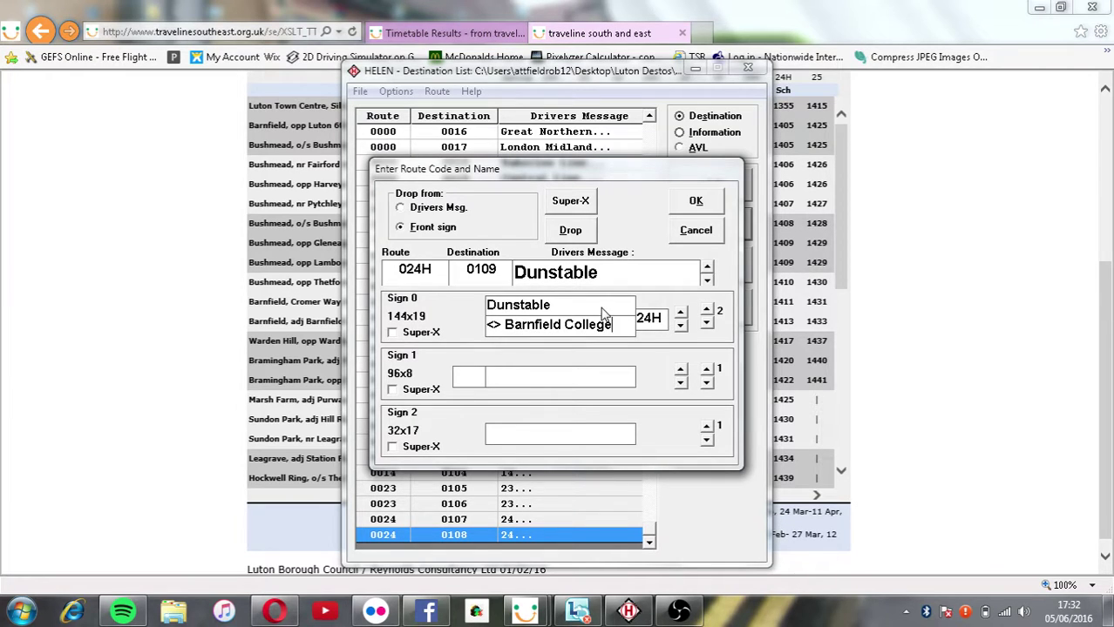
Copy the Dunstable text and add Sign 0 page 3 with route number 24H, Dunstable and second line "<> Marsh Farm".
left_click_drag(552, 305, 322, 306)
key("ctrl+c")
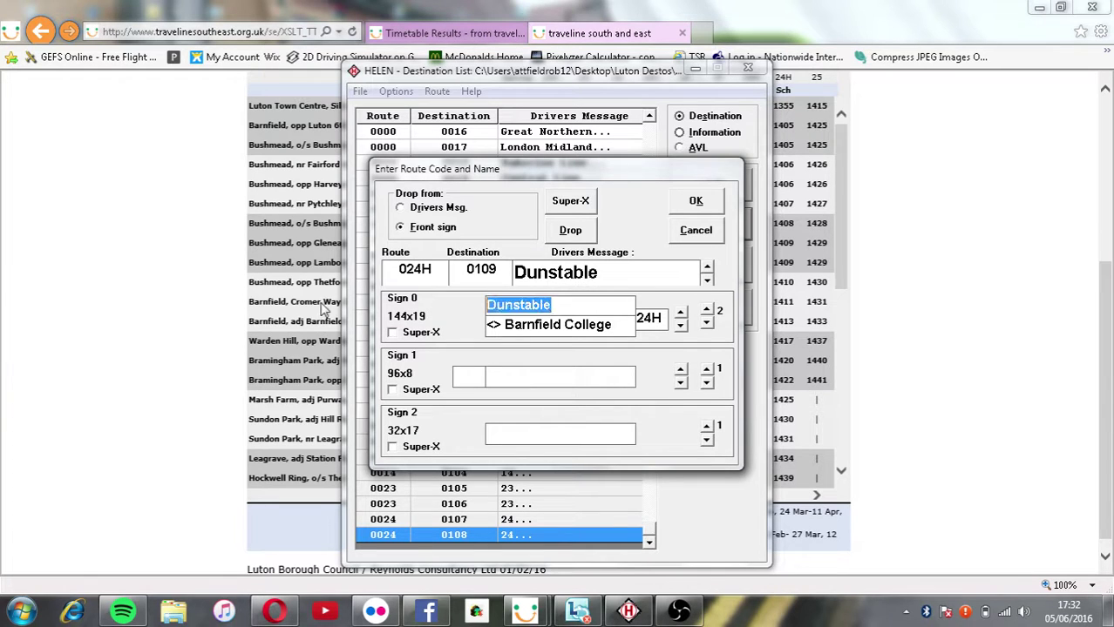
left_click(706, 310)
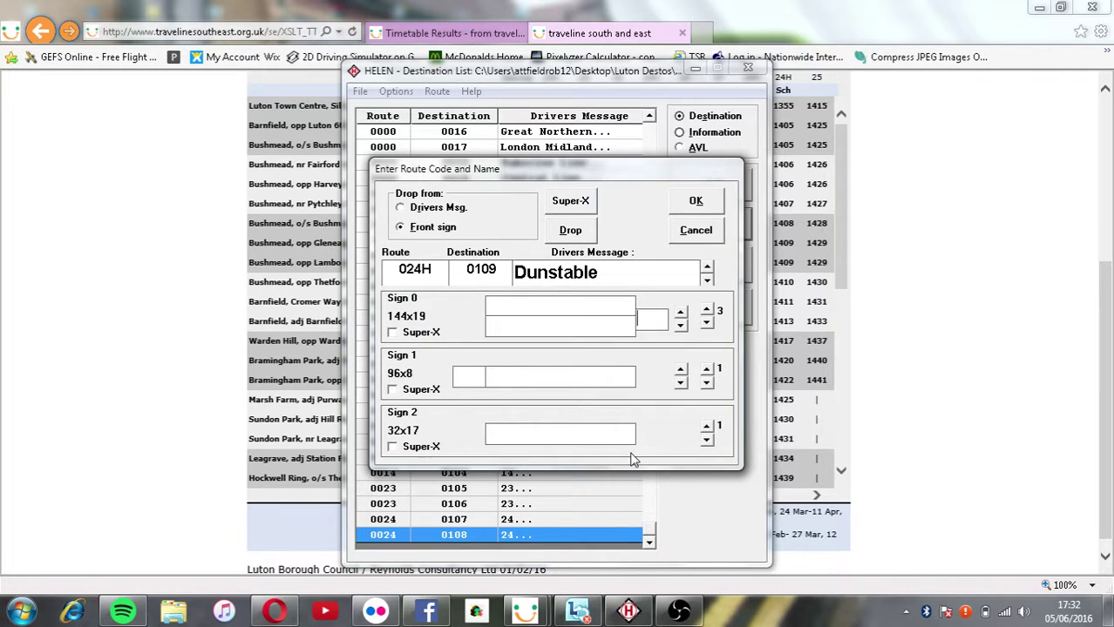
type("24H")
key("Return")
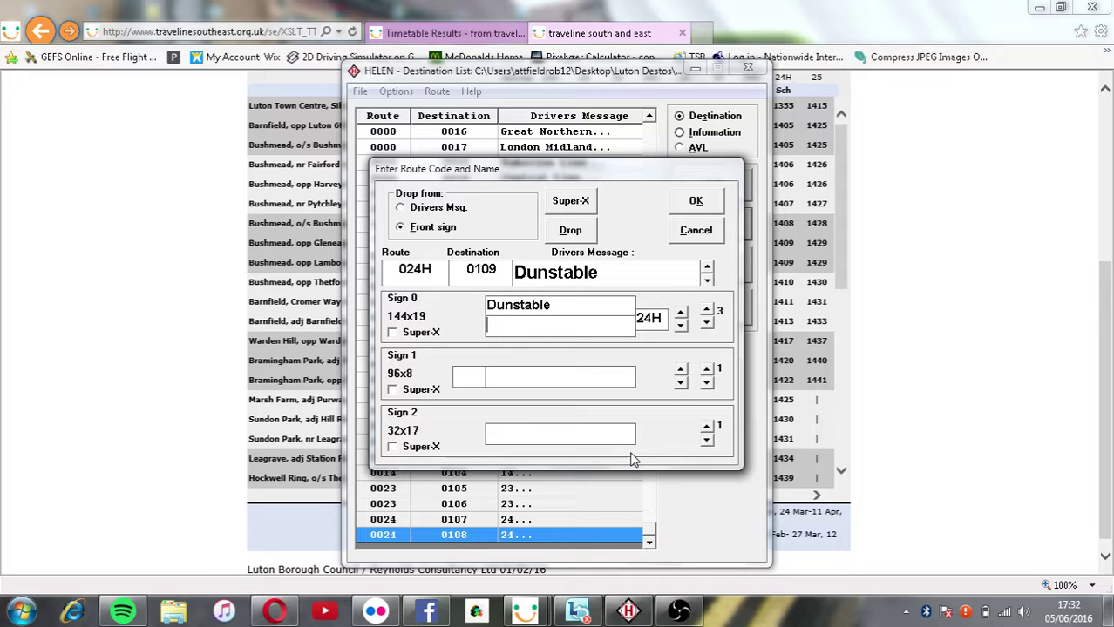
type("<> Marsh ")
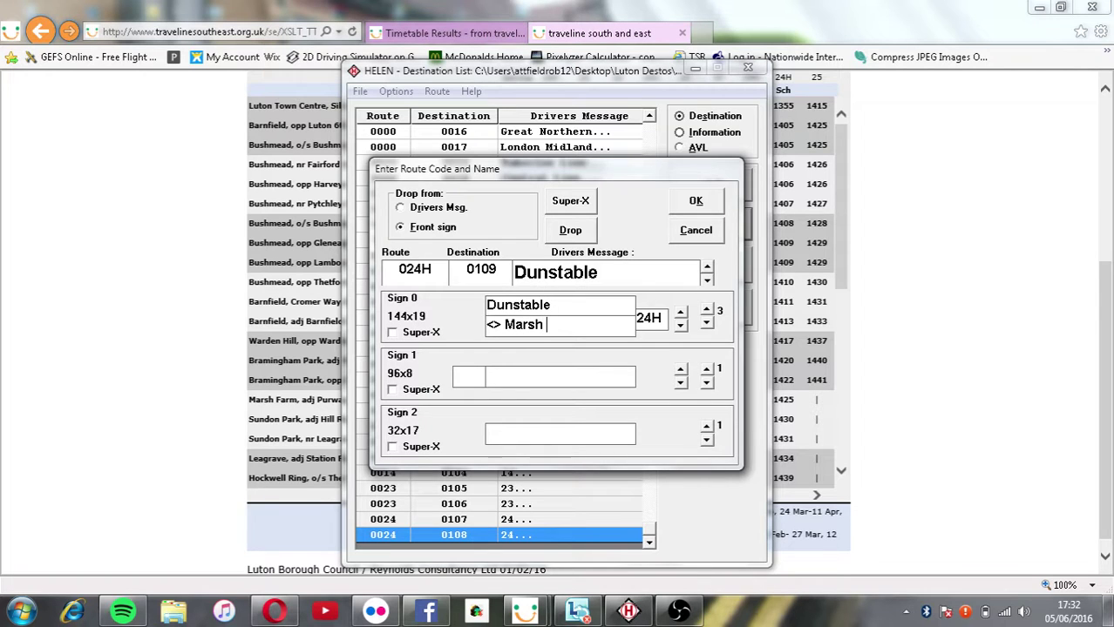
type("Farm")
Add Sign 0 page 4 with route number 24H, destination Dunstable and second line "<> Sundon Park".
left_click(706, 310)
type("24H")
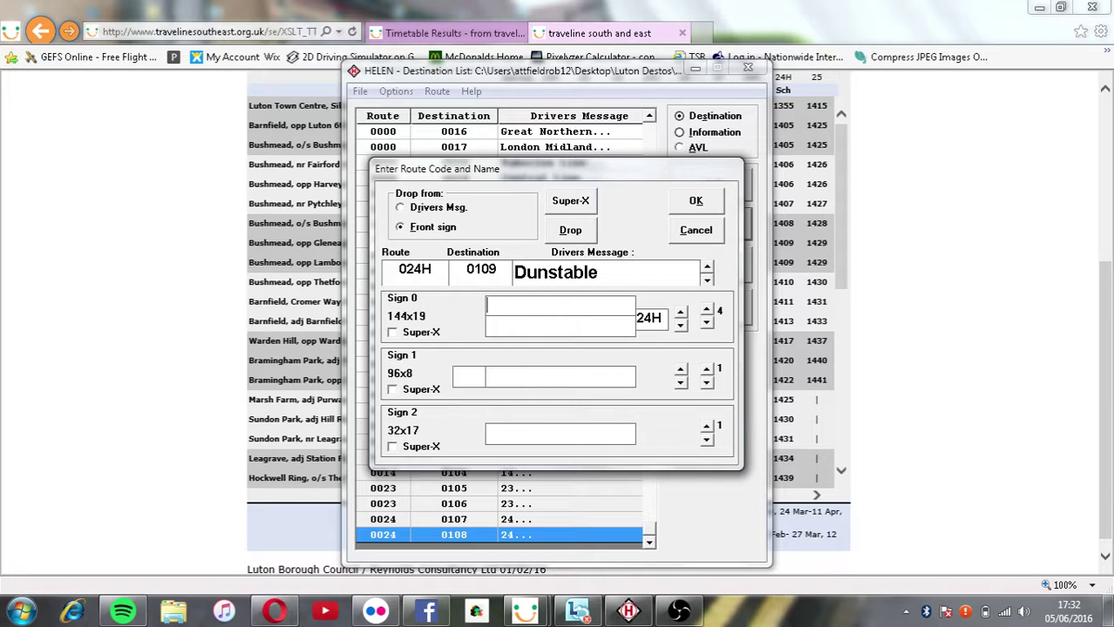
key("Return")
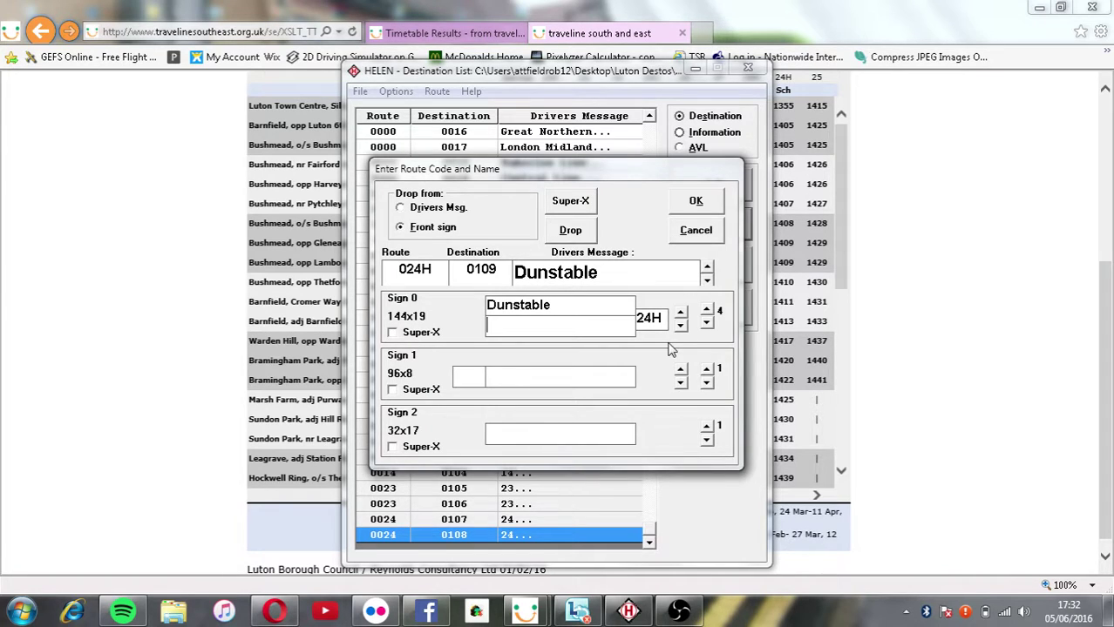
type("24")
key("BackSpace")
key("BackSpace")
key("BackSpace")
type("<> Sundon Pak")
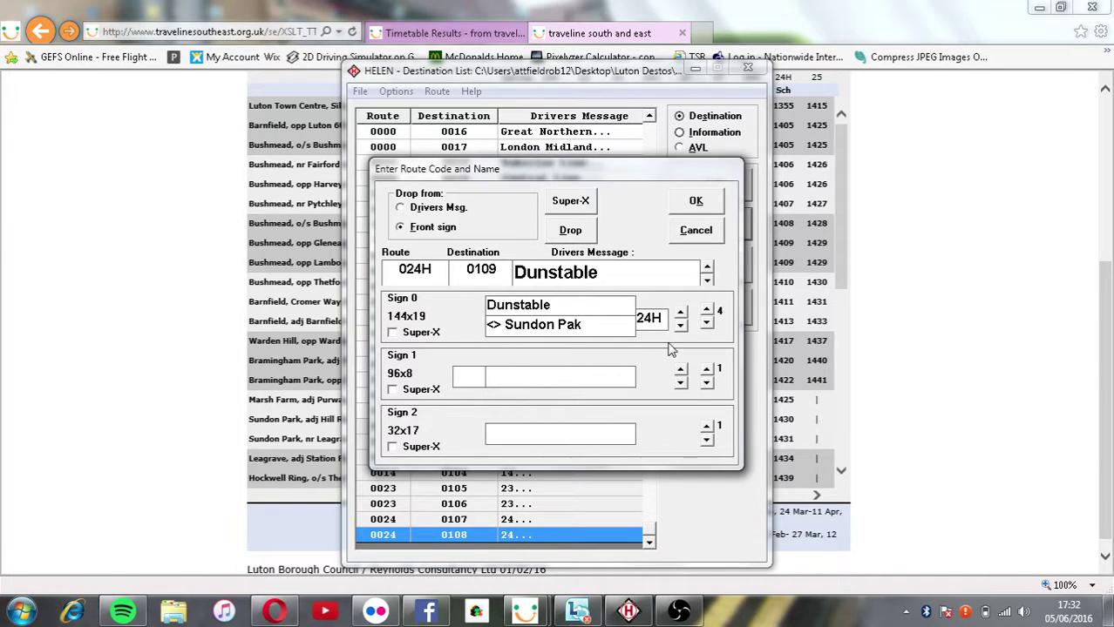
key("BackSpace")
type("rk")
Add Sign 0 page 5 with route number 24H, destination Dunstable and second line "<> Hockwell Ring".
left_click(707, 311)
left_click(647, 324)
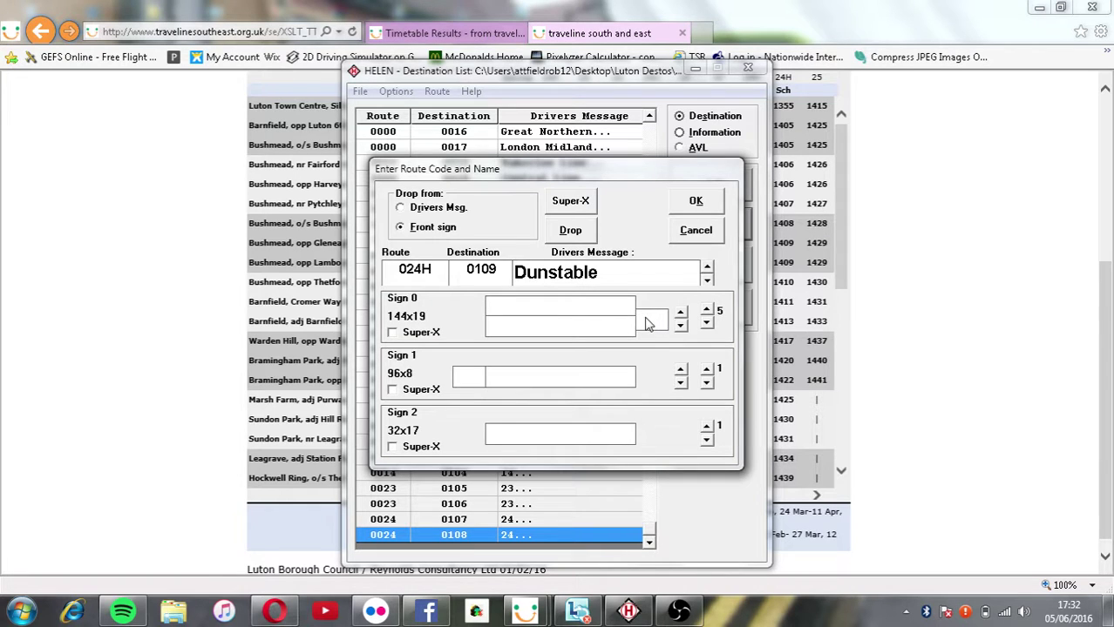
type("24H")
key("Tab")
type("<>")
key("BackSpace")
key("BackSpace")
key("BackSpace")
type("V")
key("Return")
key("BackSpace")
key("ctrl+v")
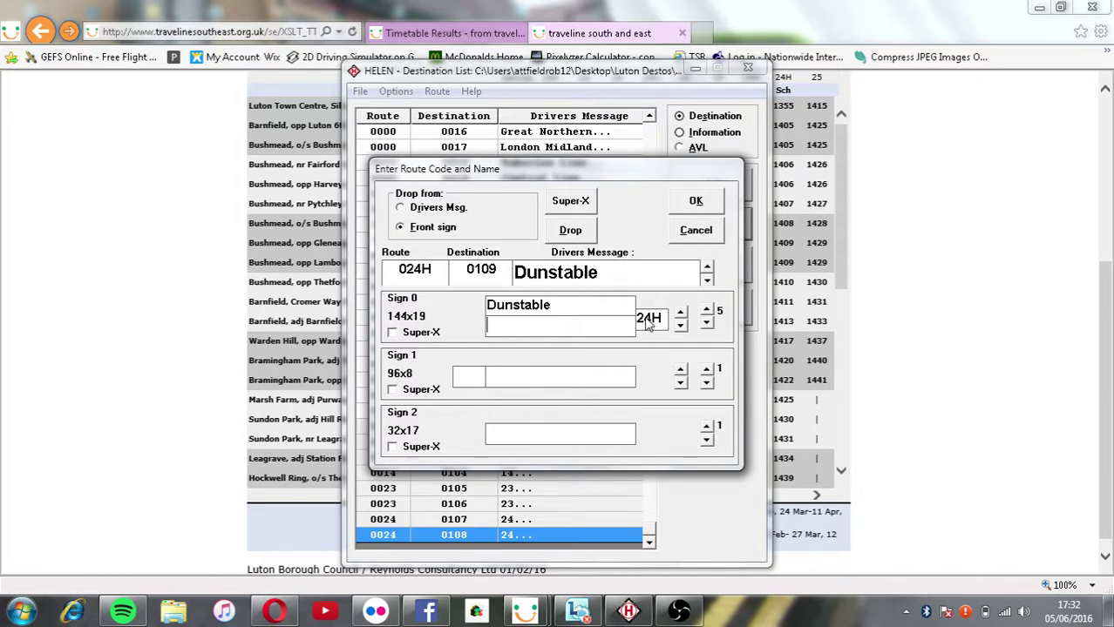
type("<> Hockwell ")
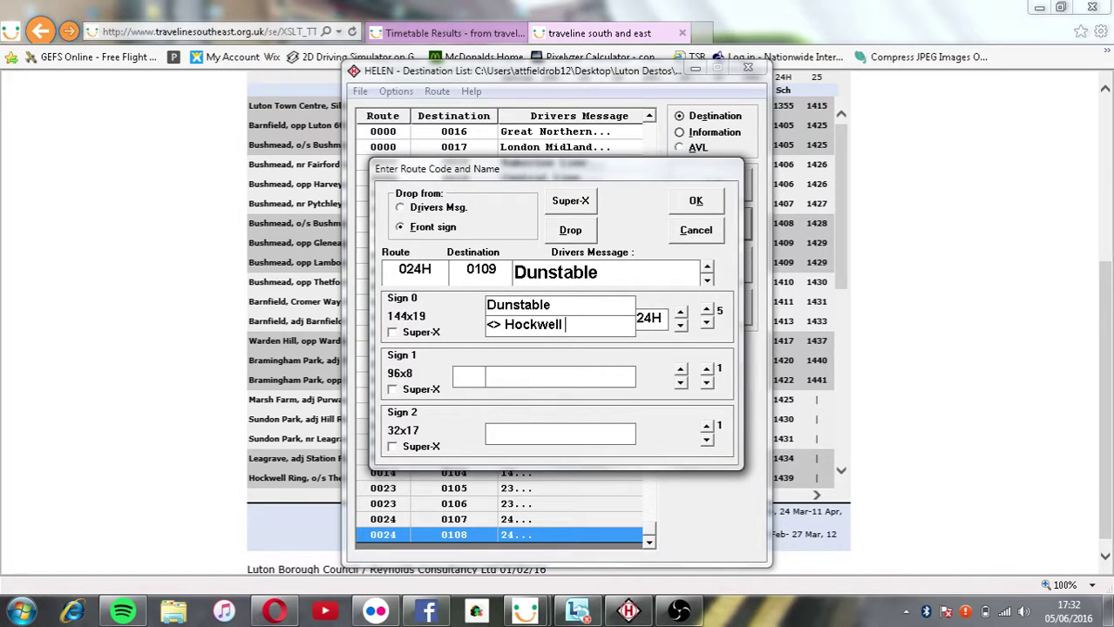
type("Ring")
Add Sign 0 page 6 with route number 24H, destination Dunstable and second line "<> L&D Hospital".
left_click(706, 311)
left_click(658, 319)
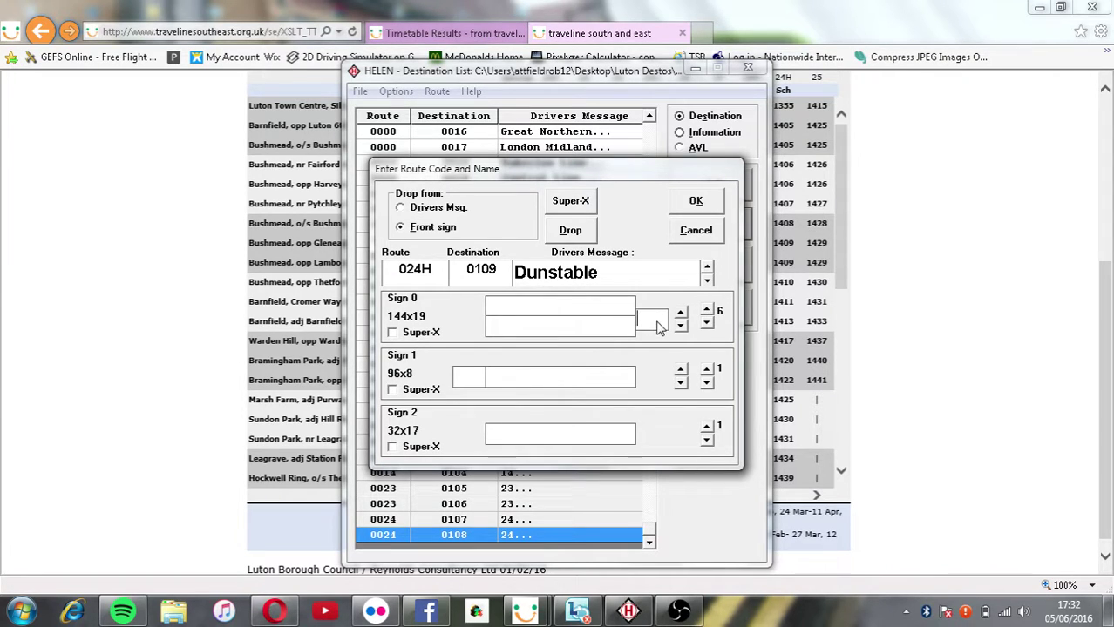
type("24H")
key("Tab")
key("ctrl+v")
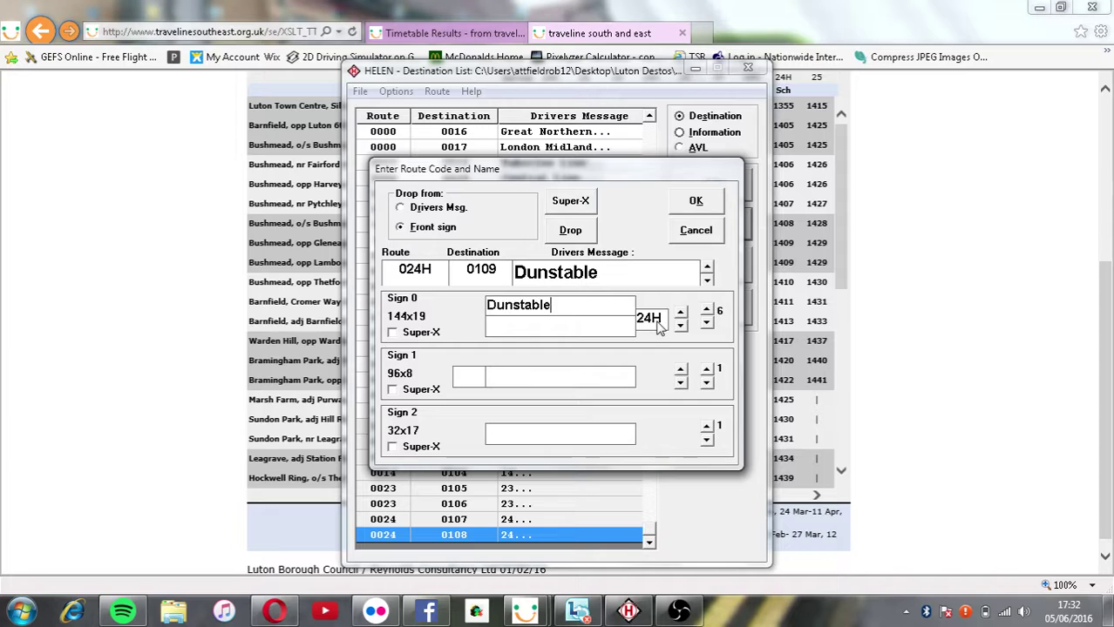
type("<> L&D Hosp")
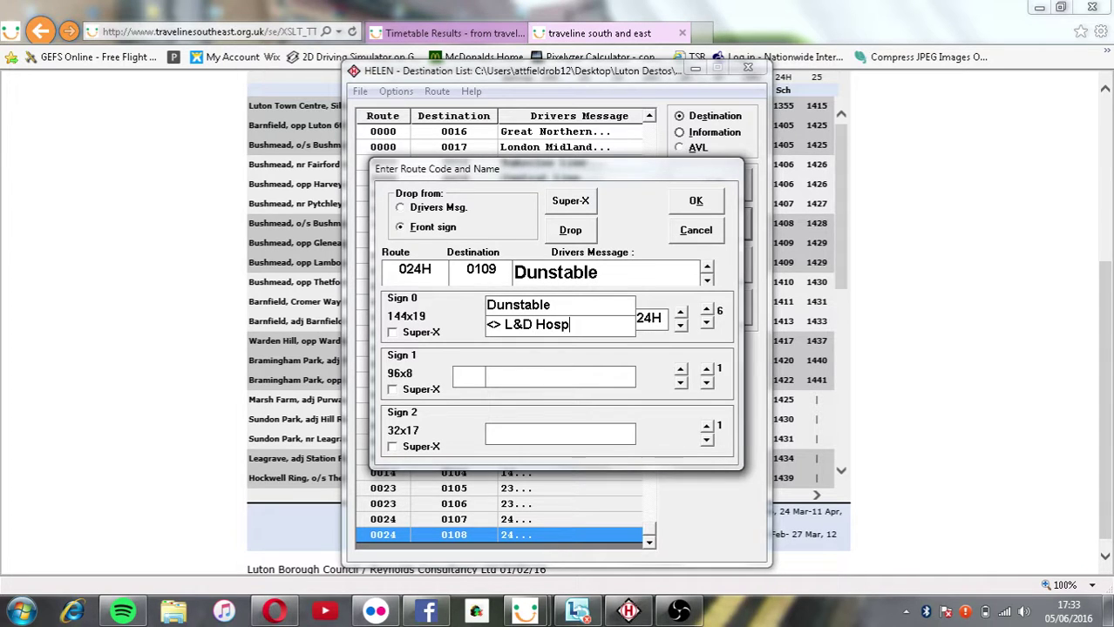
type("ital")
Add Sign 0 page 7 with route number 24H, destination Dunstable and second line "<> Lewsey Farm".
left_click(707, 311)
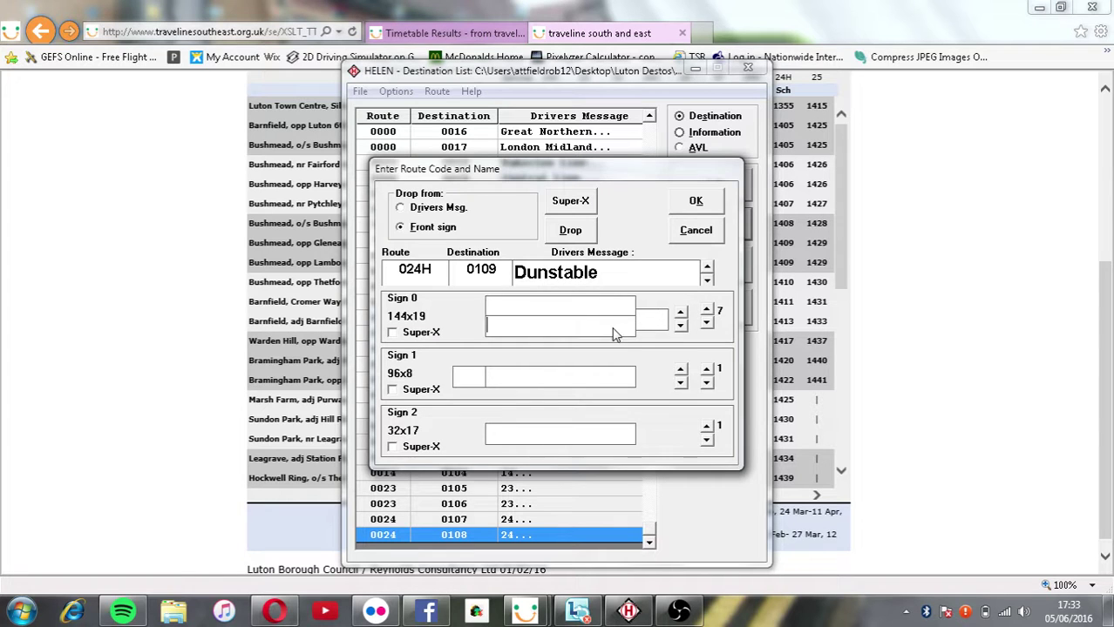
left_click(649, 318)
type("24H")
key("Tab")
type("<> Le")
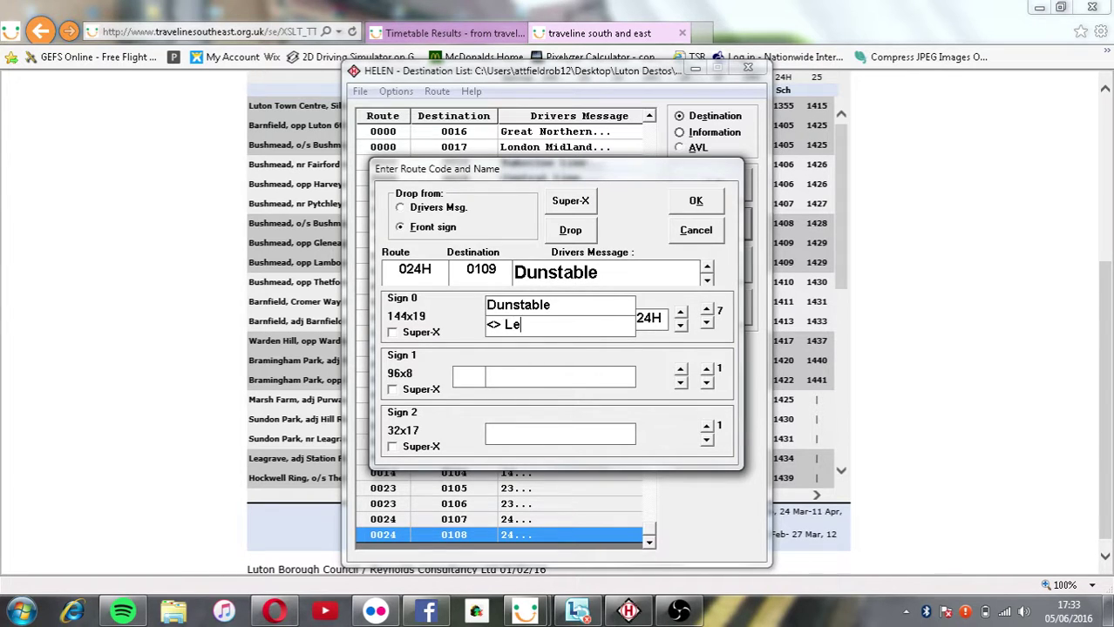
type("wsey Farnm")
Fill Sign 1 page 1 with route number 24H and destination Dunstable.
key("Tab")
type("34H")
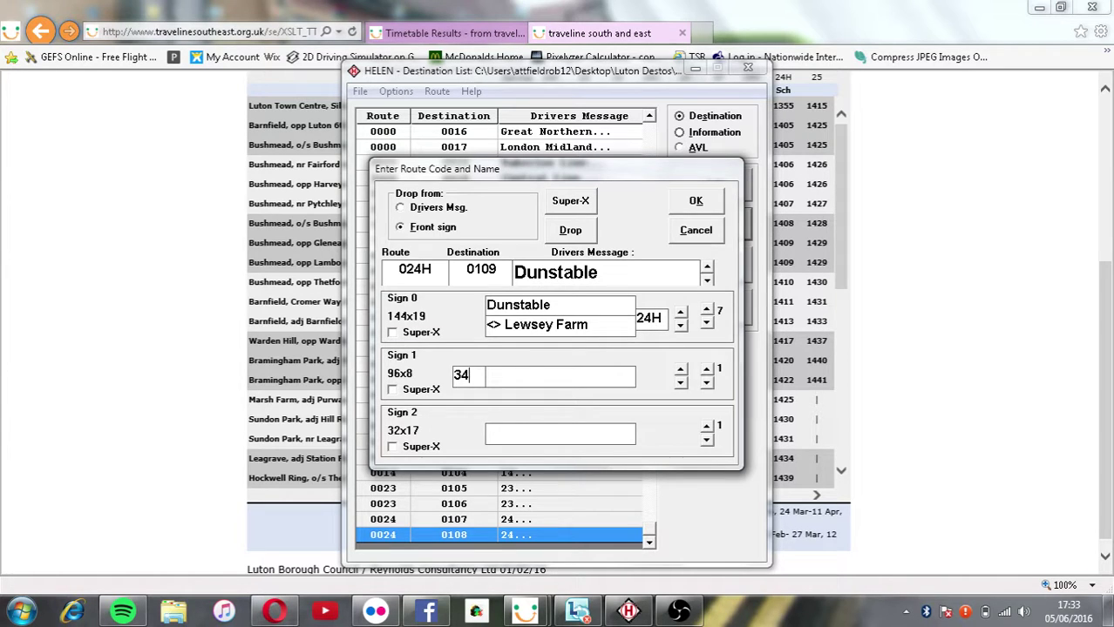
key("BackSpace")
key("BackSpace")
key("BackSpace")
key("BackSpace")
type("24H Dunstable")
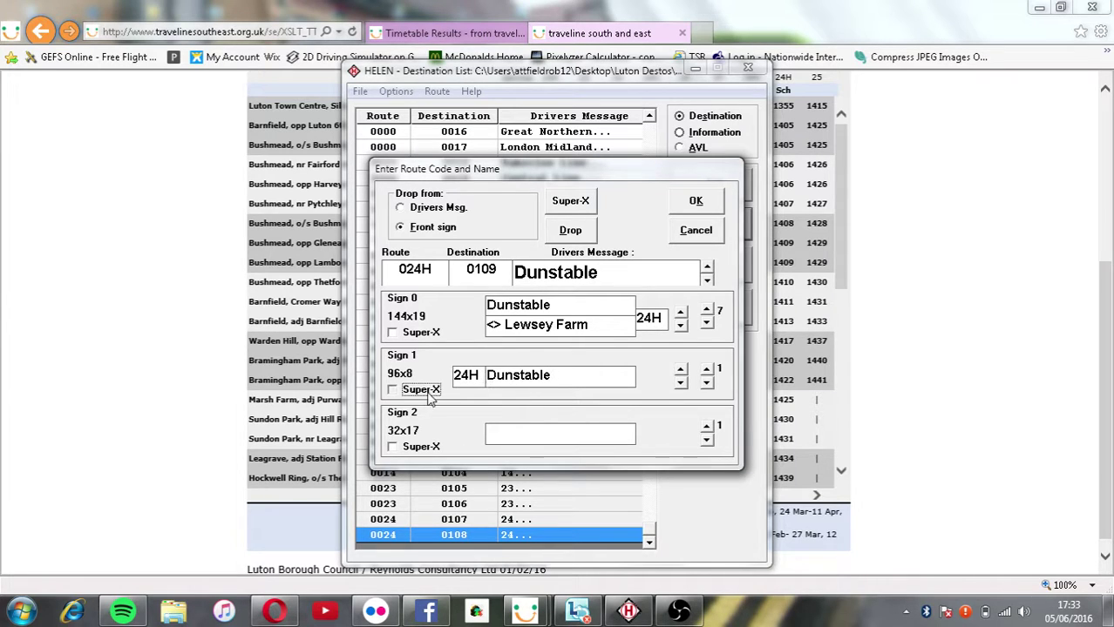
Add Sign 1 page 2 with route number 24H and the text "via Marsh Farm", with Super-X enabled for the sign.
left_click(706, 369)
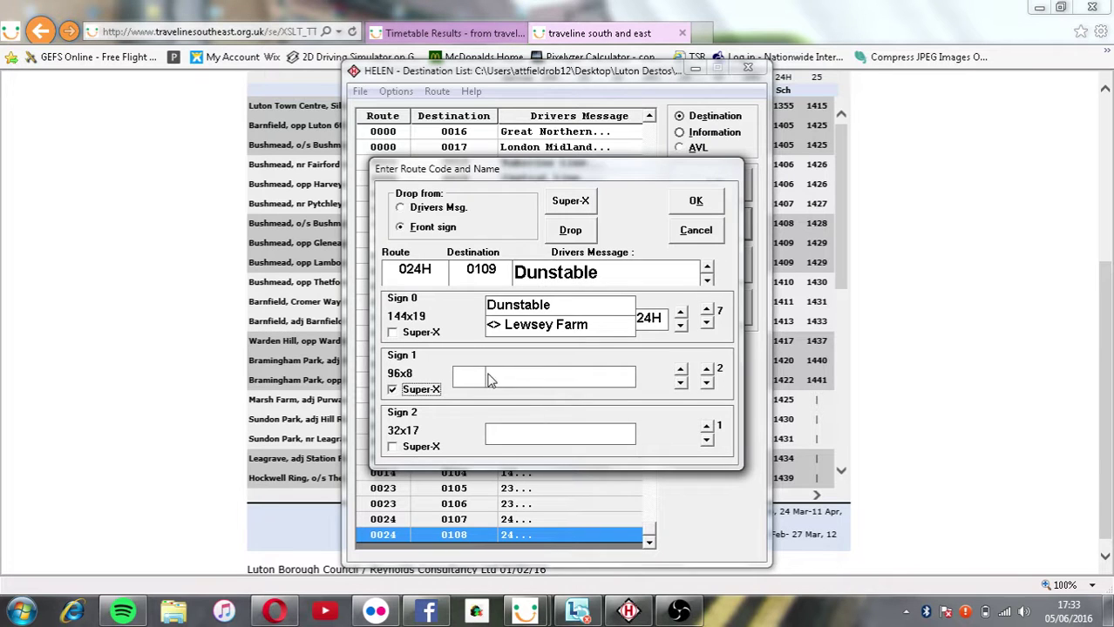
type("24")
key("Tab")
type("h")
key("Tab")
key("BackSpace")
type("H")
key("Tab")
type("via ")
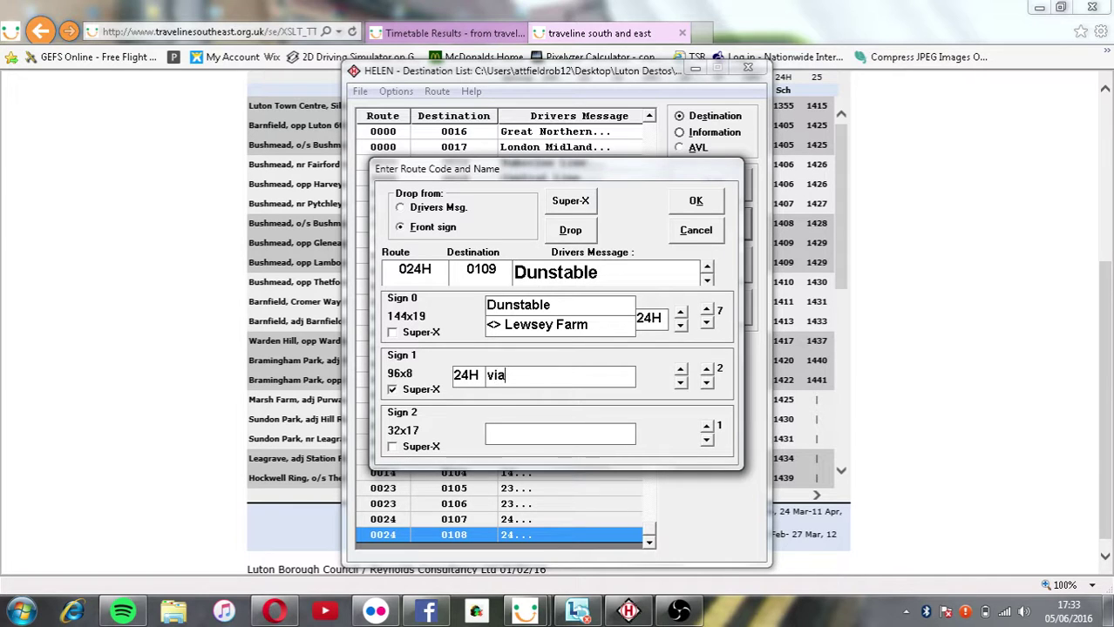
type("Marsh Farm")
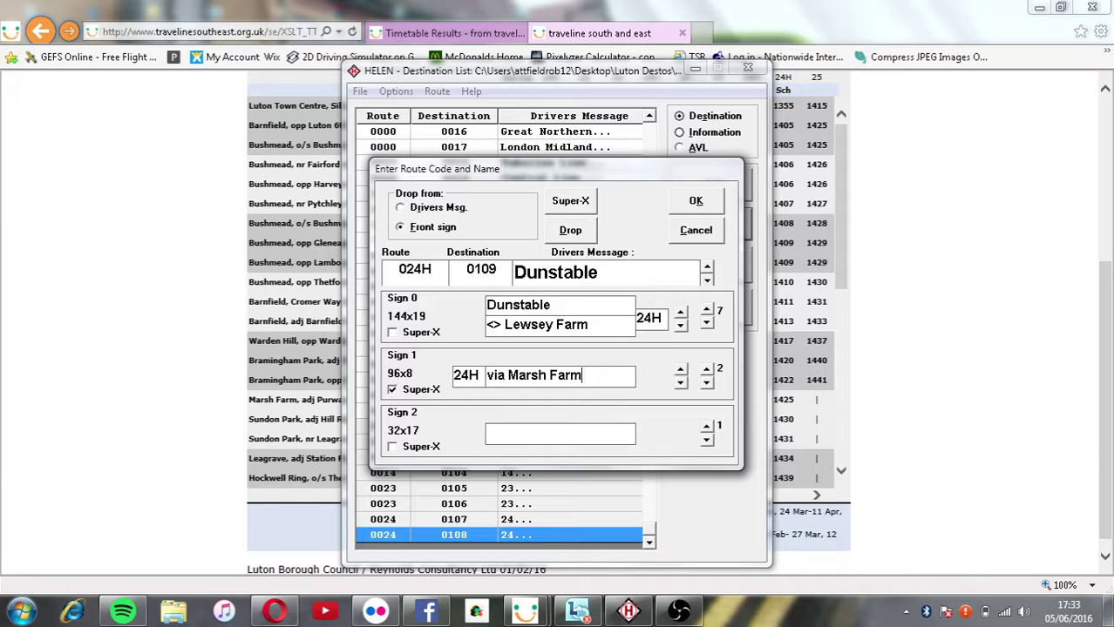
left_click(706, 370)
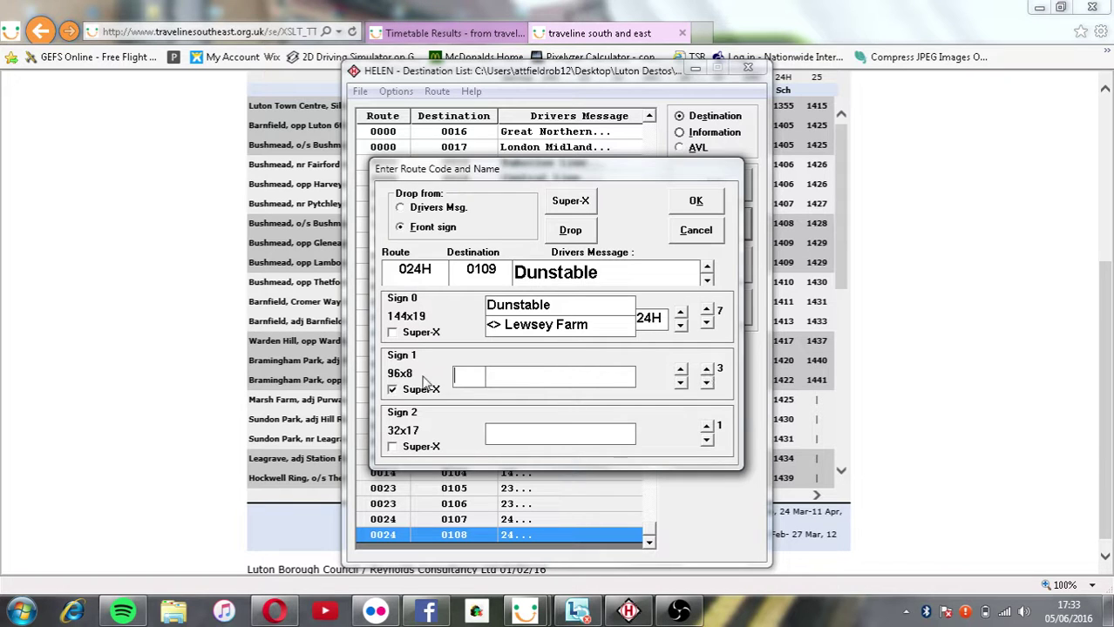
left_click(706, 381)
left_click(427, 393)
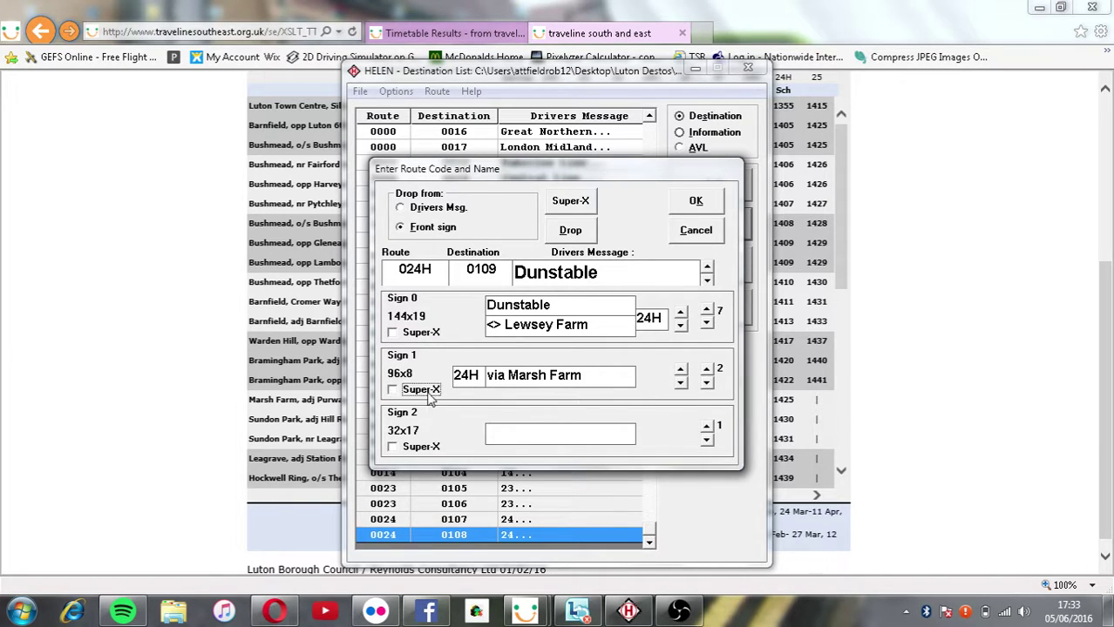
left_click(434, 392)
Enter 24H on Sign 2, save the Dunstable destination and close its display preview.
left_click(539, 433)
type("24H")
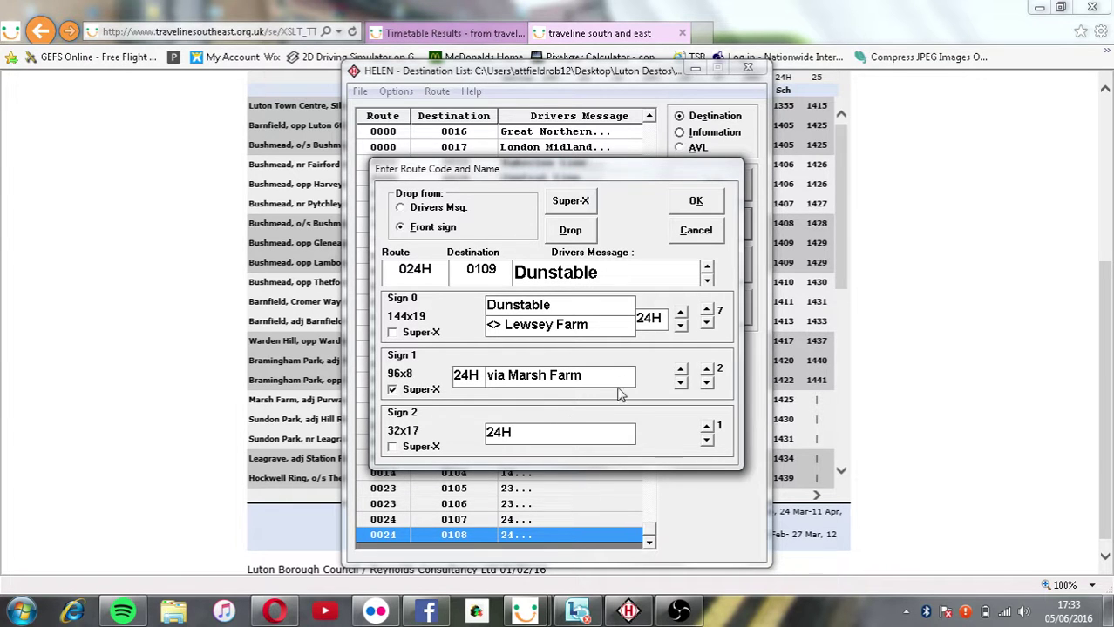
left_click(695, 201)
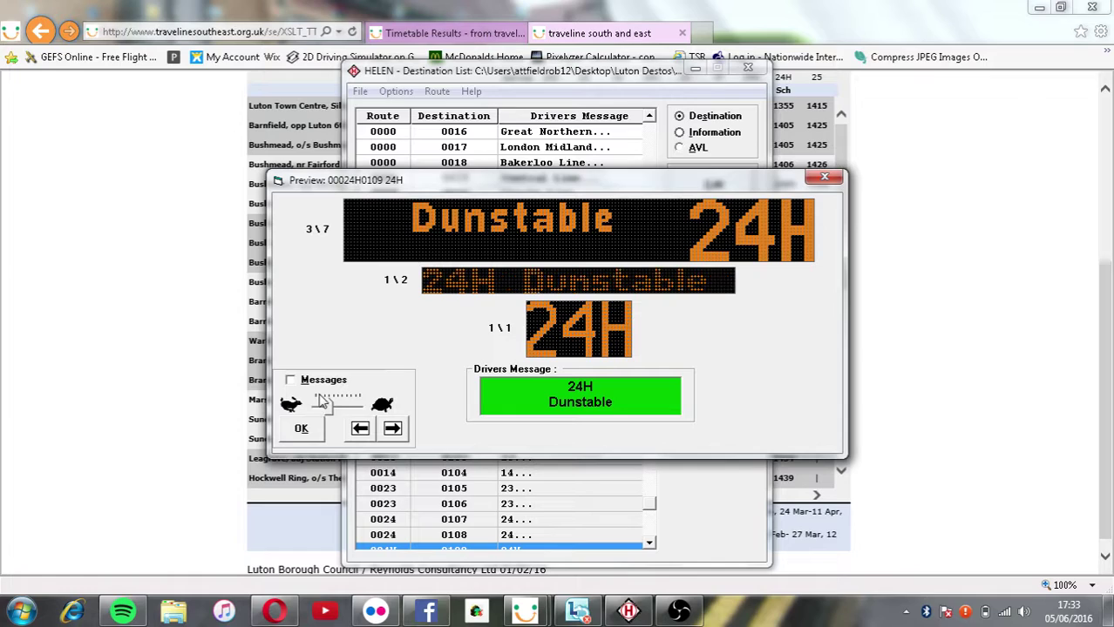
left_click(300, 427)
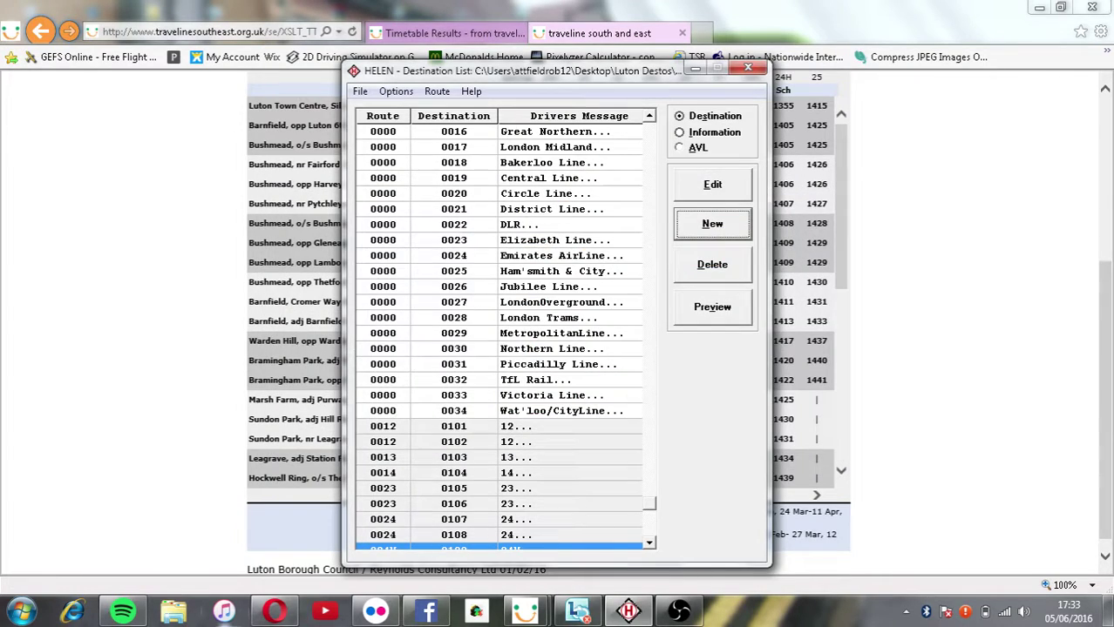
Switch to Flickr, return to the "arriva luton 24H" search results and examine the bus photos for further destination displays.
left_click(274, 613)
left_click(275, 613)
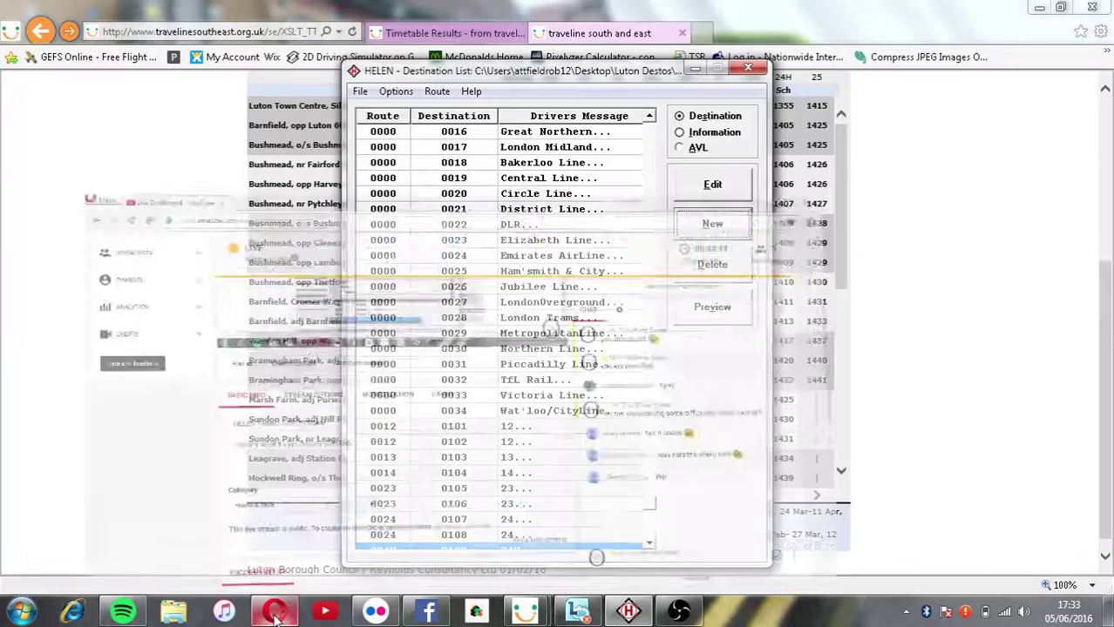
left_click(375, 613)
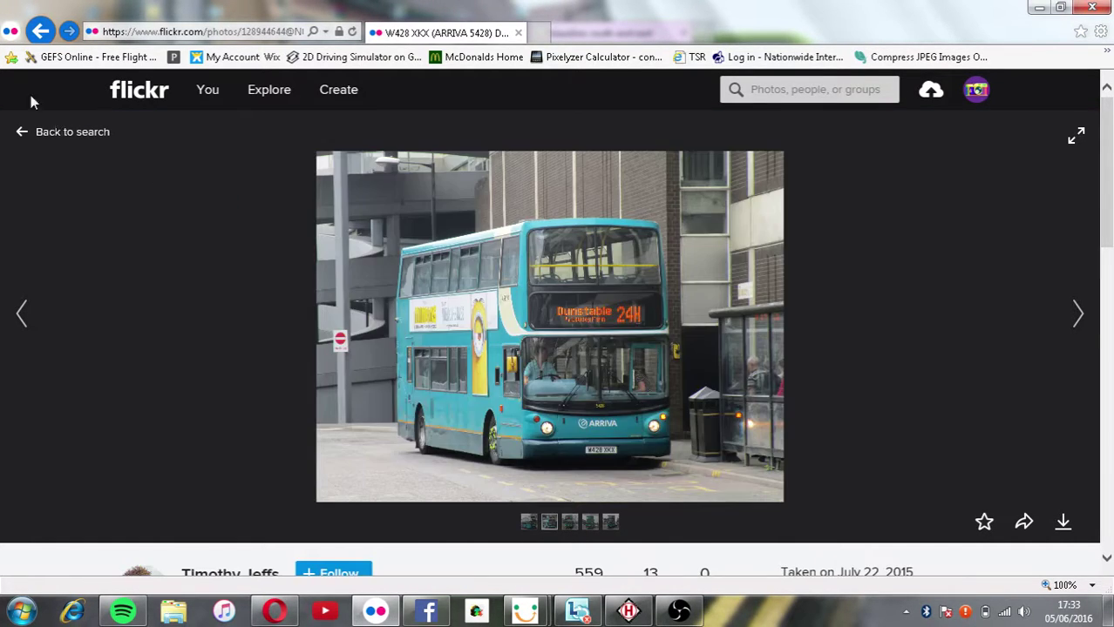
left_click(42, 37)
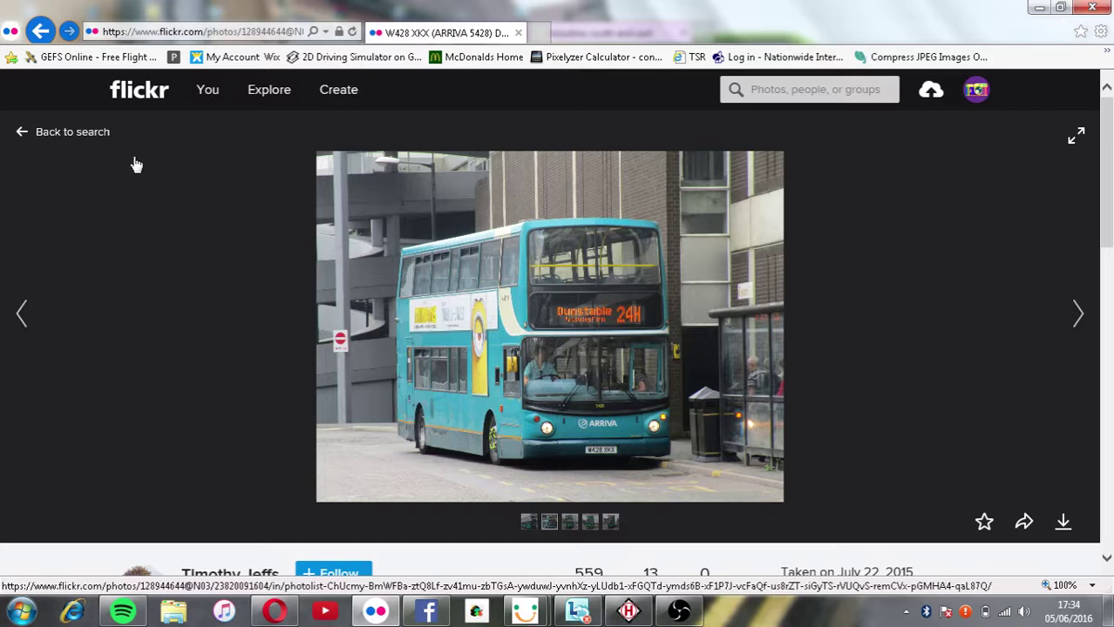
left_click(49, 141)
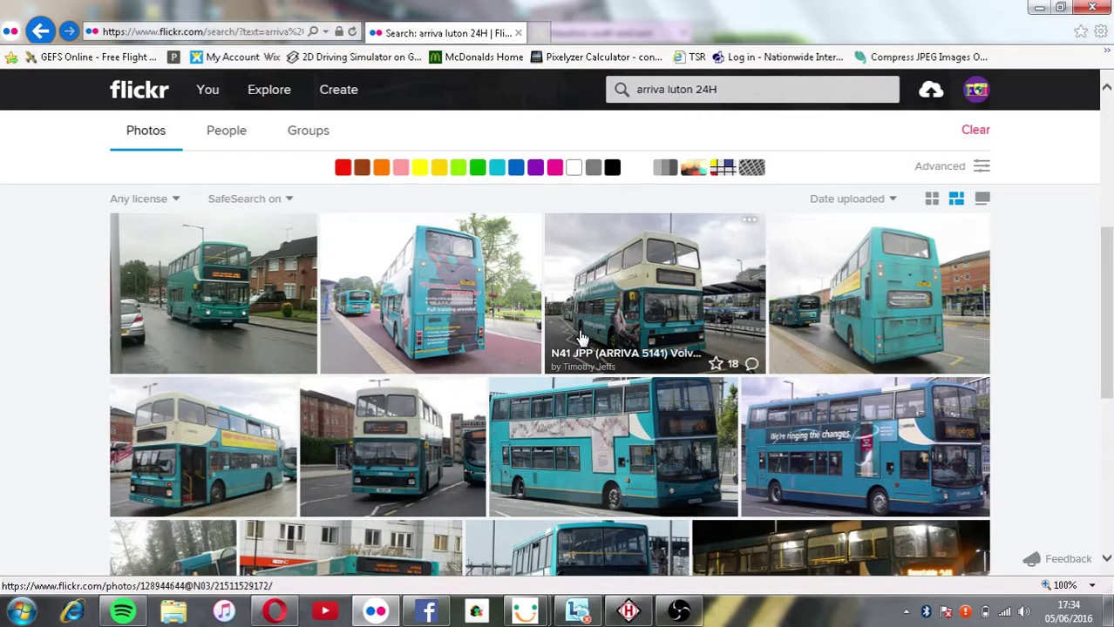
scroll(581, 337, "down", 3)
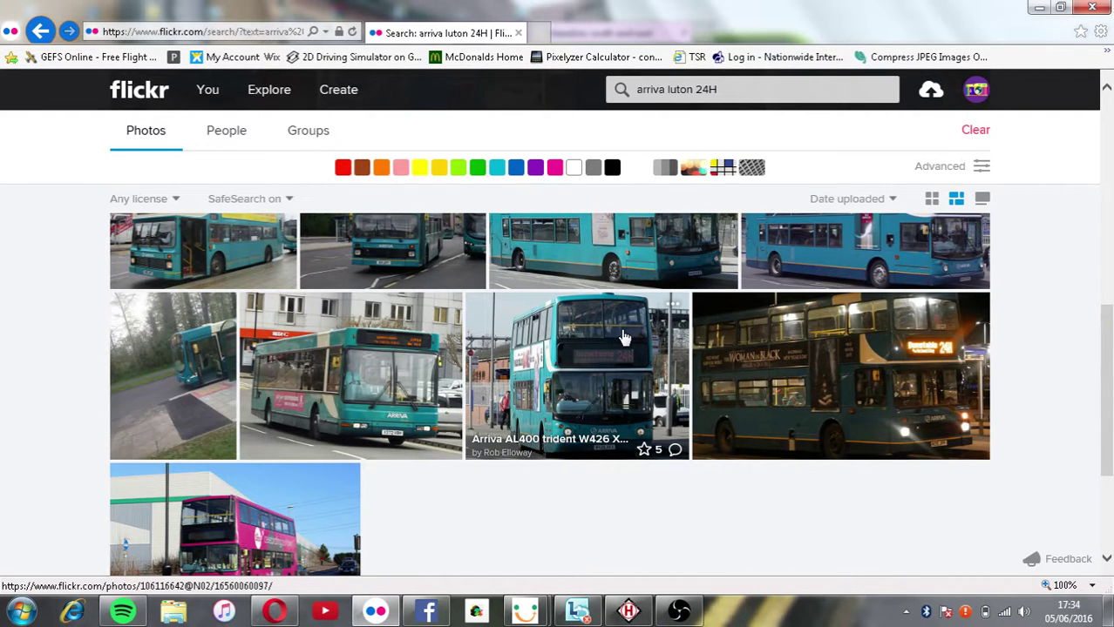
scroll(615, 340, "up", 2)
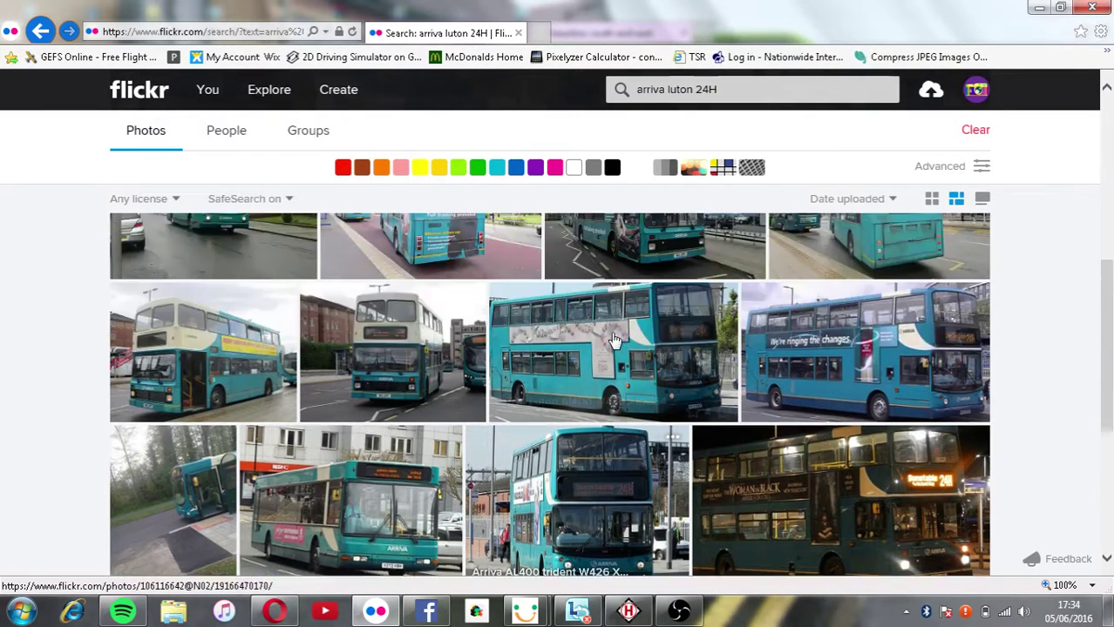
scroll(433, 333, "up", 1)
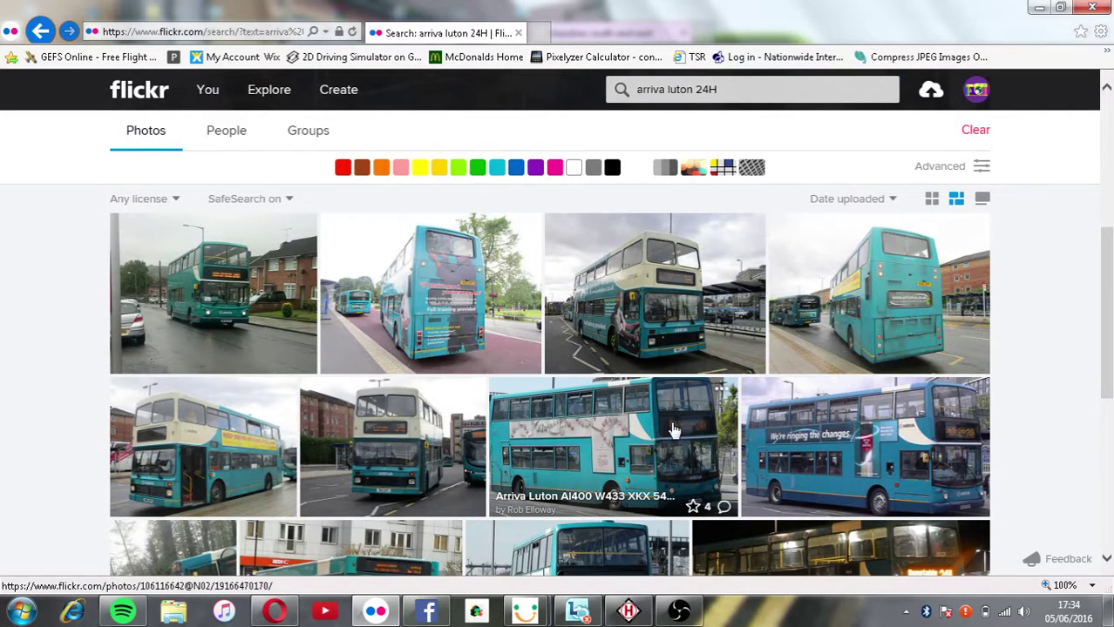
Open the Flickr photo of the Volvo Olympian on route 24H and examine its enlarged destination display.
scroll(671, 433, "down", 4)
scroll(671, 433, "down", 2)
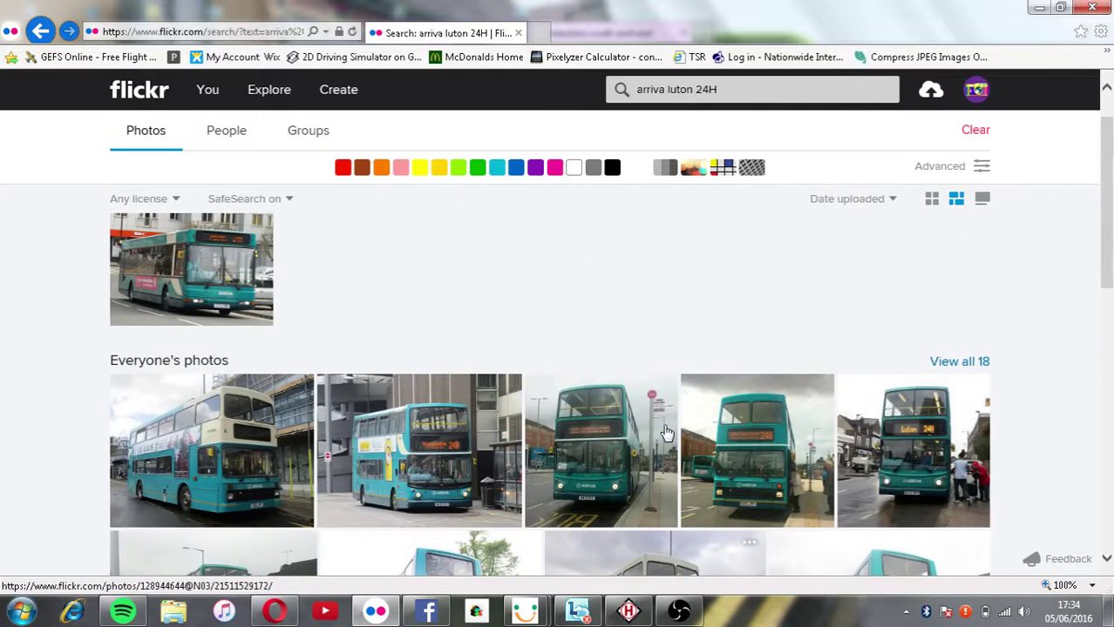
left_click(732, 442)
left_click(522, 271)
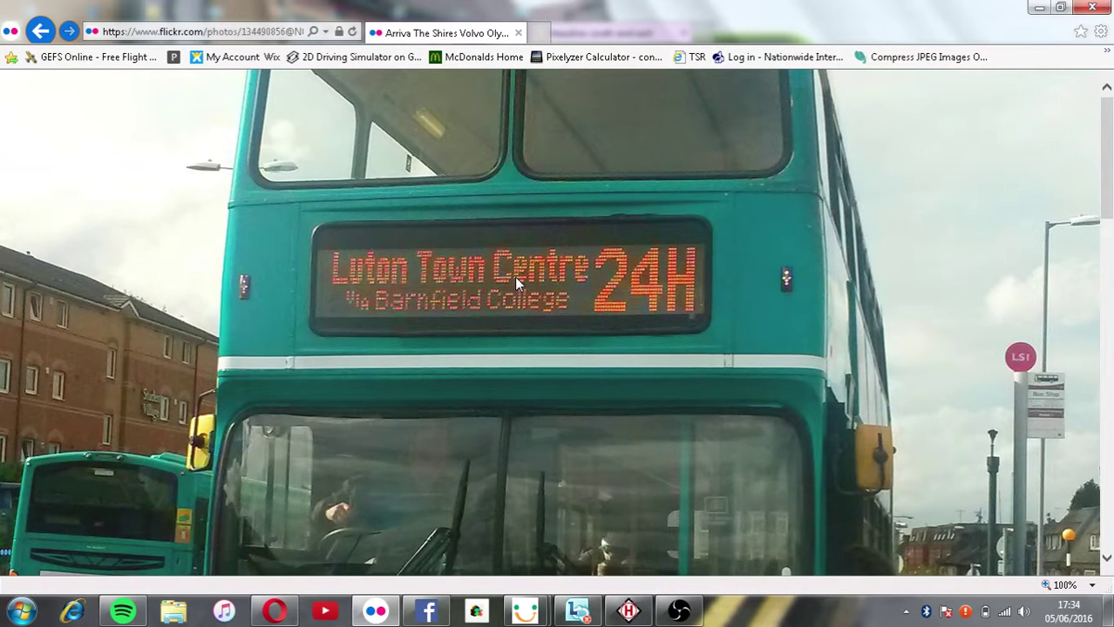
left_click(514, 277)
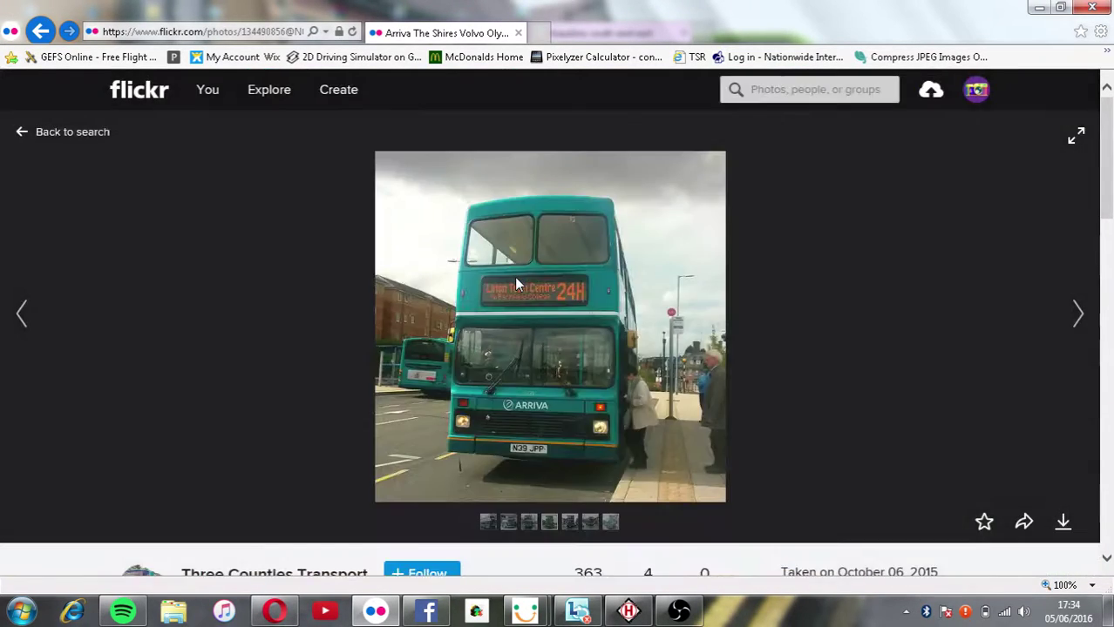
Switch to HELEN, preview the saved 24H Dunstable destination and close the preview.
left_click(628, 611)
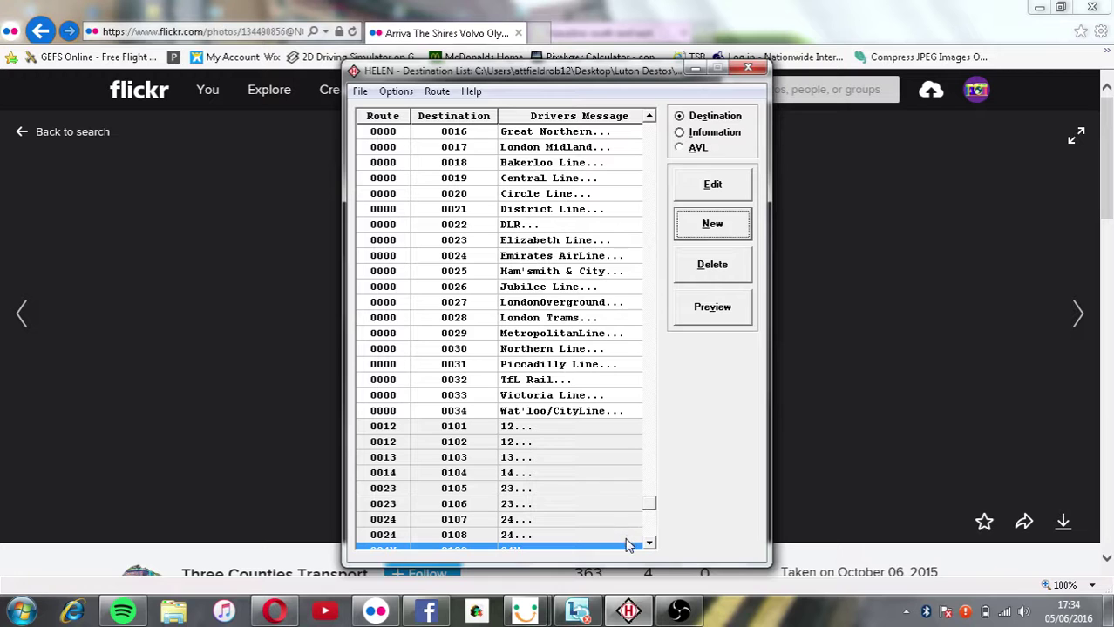
left_click(697, 313)
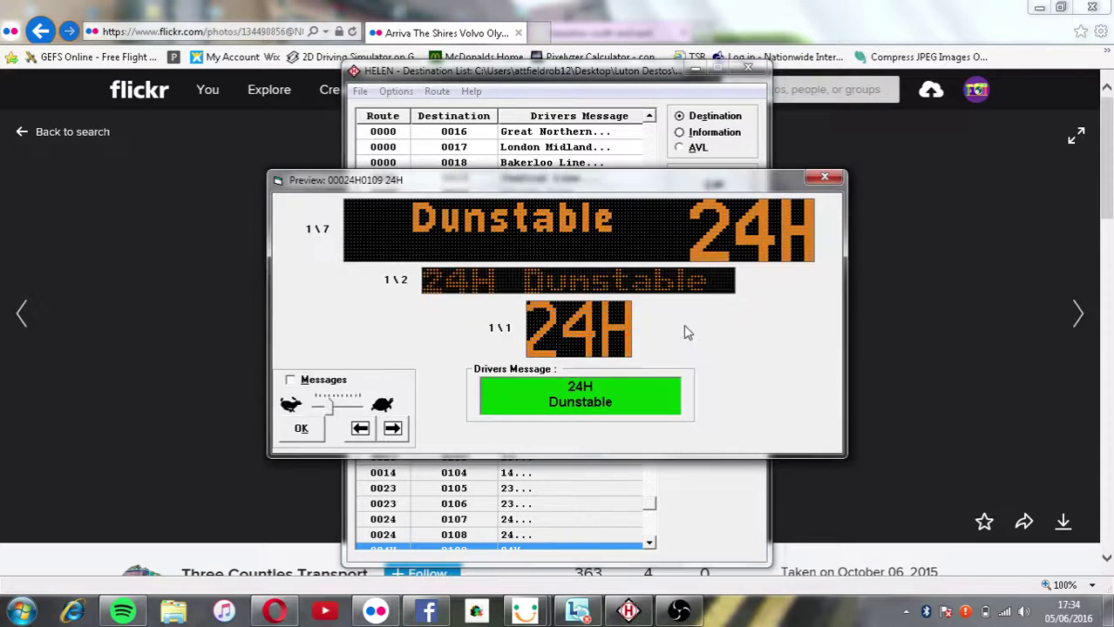
left_click(299, 429)
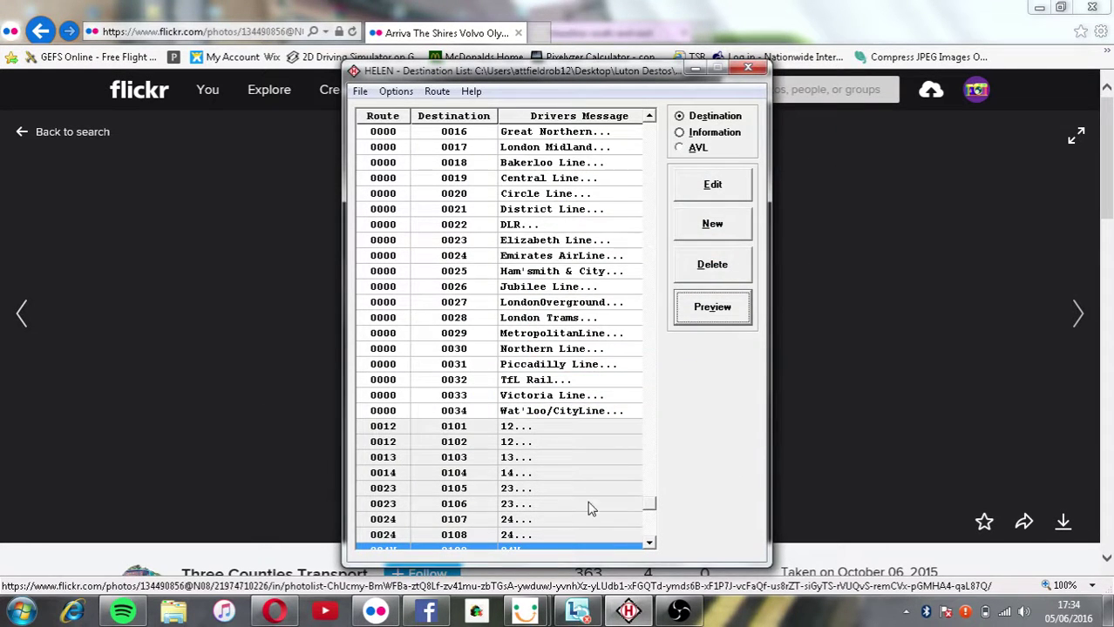
Clear all open windows to show the desktop and bring up the Open Broadcaster Software window.
left_click(807, 551)
scroll(809, 540, "down", 1)
scroll(809, 540, "down", 3)
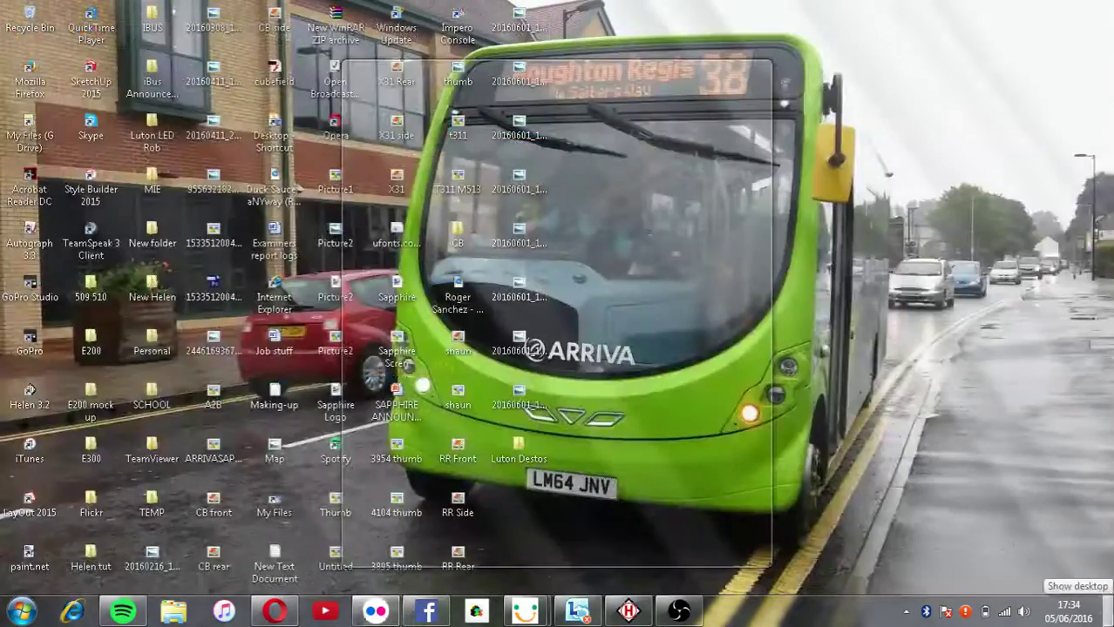
left_click(1108, 611)
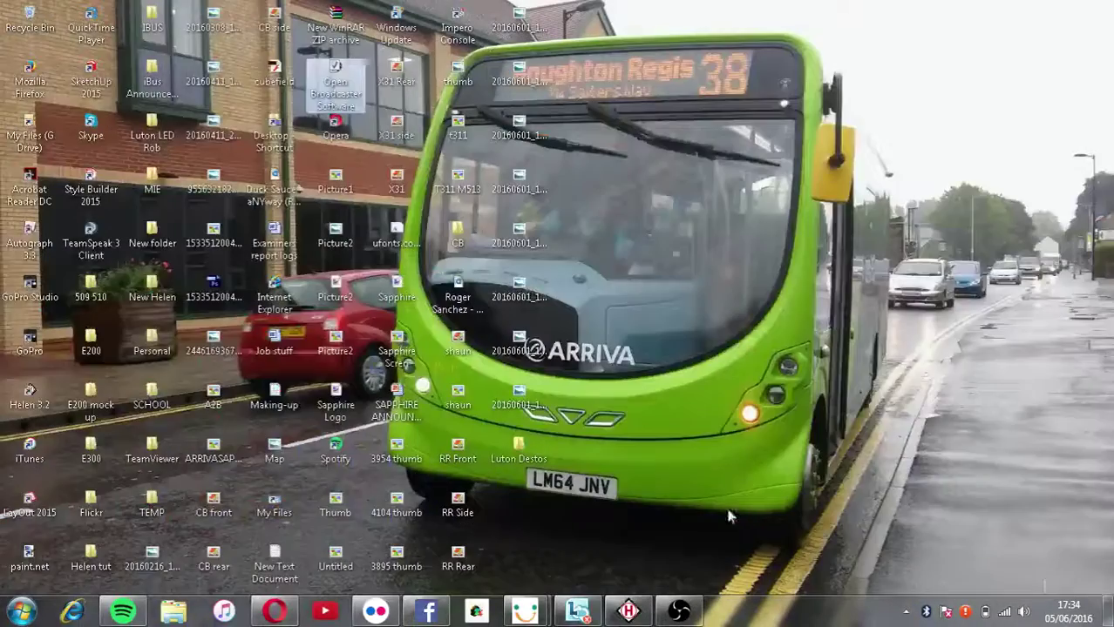
mouse_move(122, 608)
left_click(123, 578)
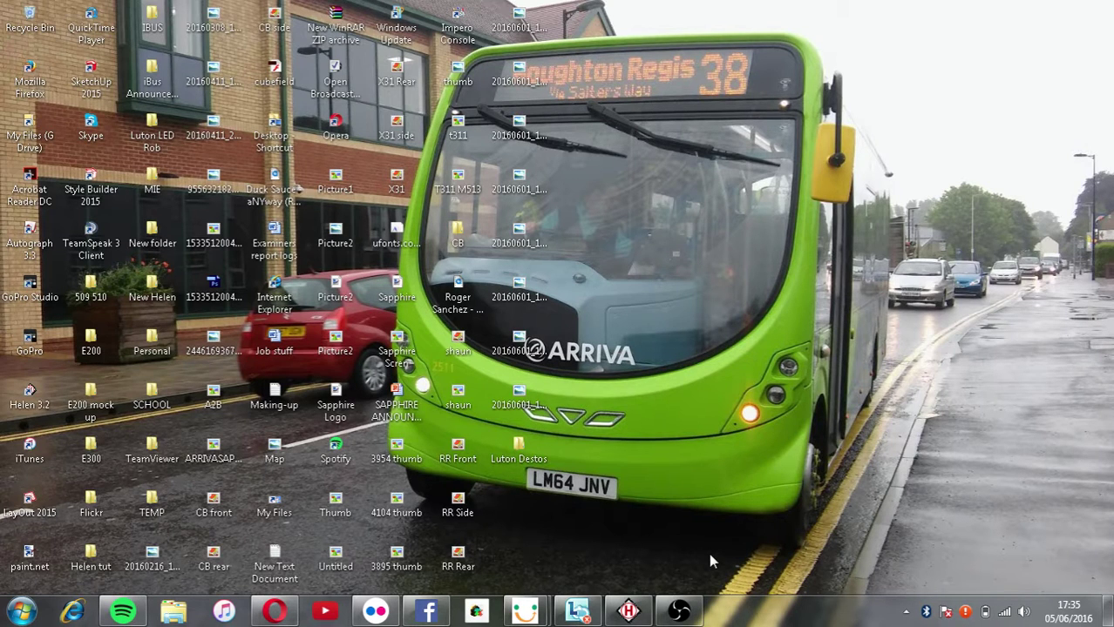
left_click(679, 610)
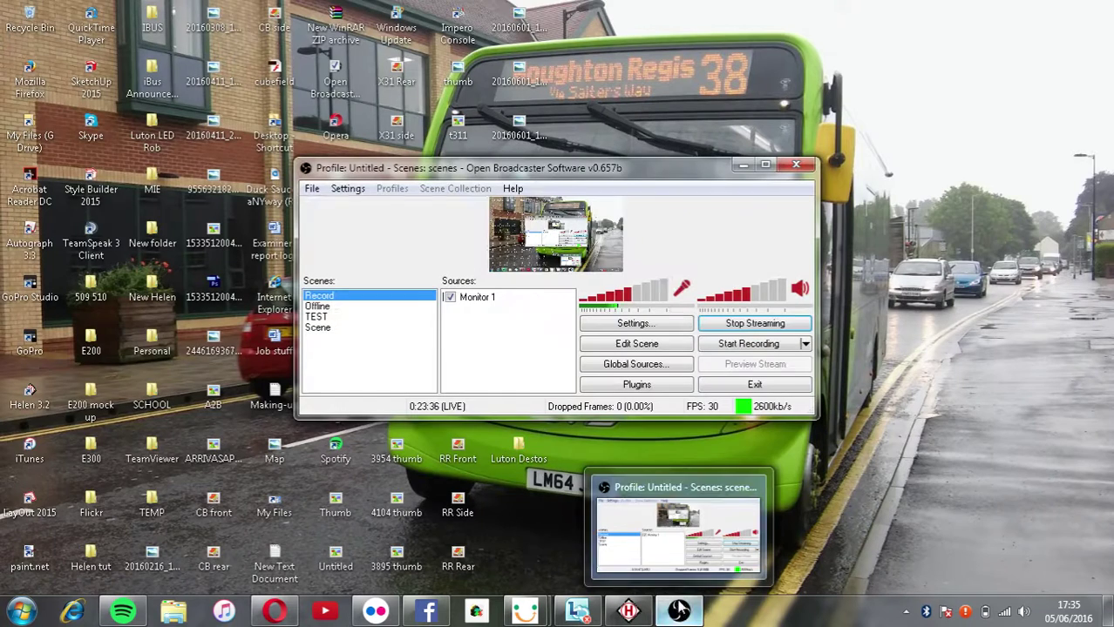